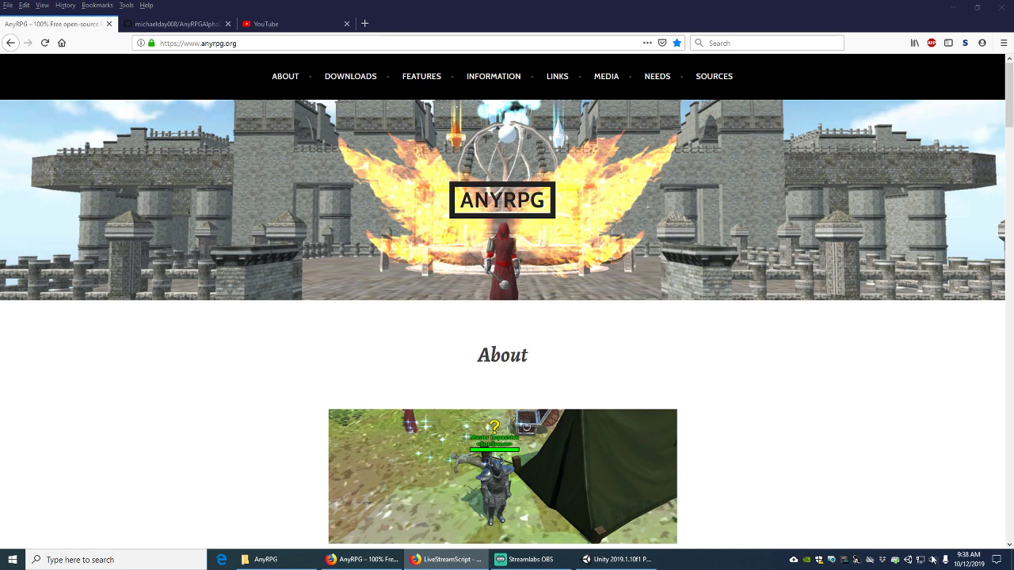
Switch the system's audio playback device to Speakers (2- Logitech USB Headset) and return to the browser window
left_click(932, 559)
left_click(883, 507)
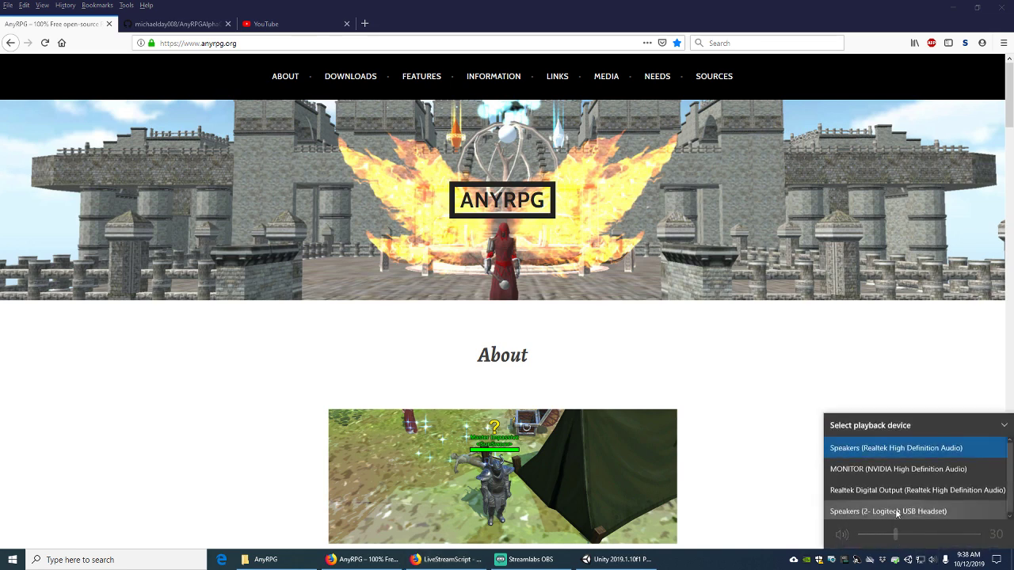
left_click(893, 513)
left_click(575, 5)
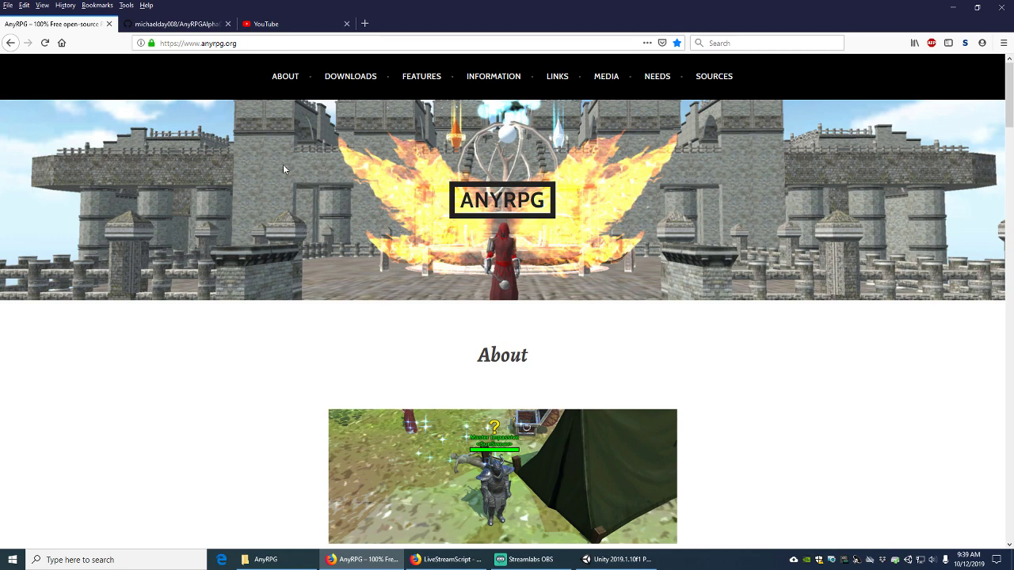
Read the Summary and Developer Background sections on the AnyRPG home page
scroll(245, 247, "down", 3)
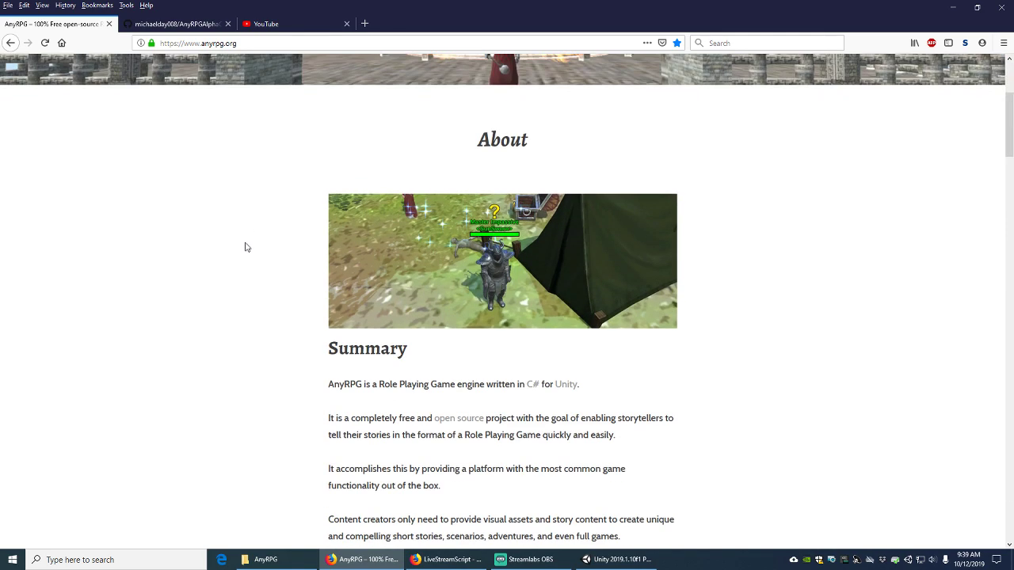
scroll(245, 247, "down", 2)
scroll(245, 247, "down", 1)
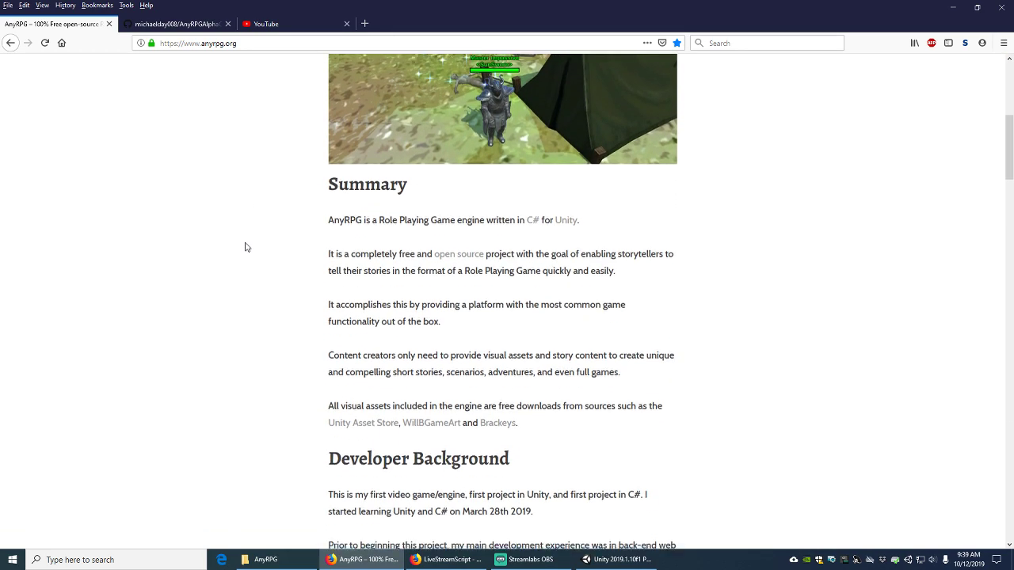
scroll(245, 247, "down", 1)
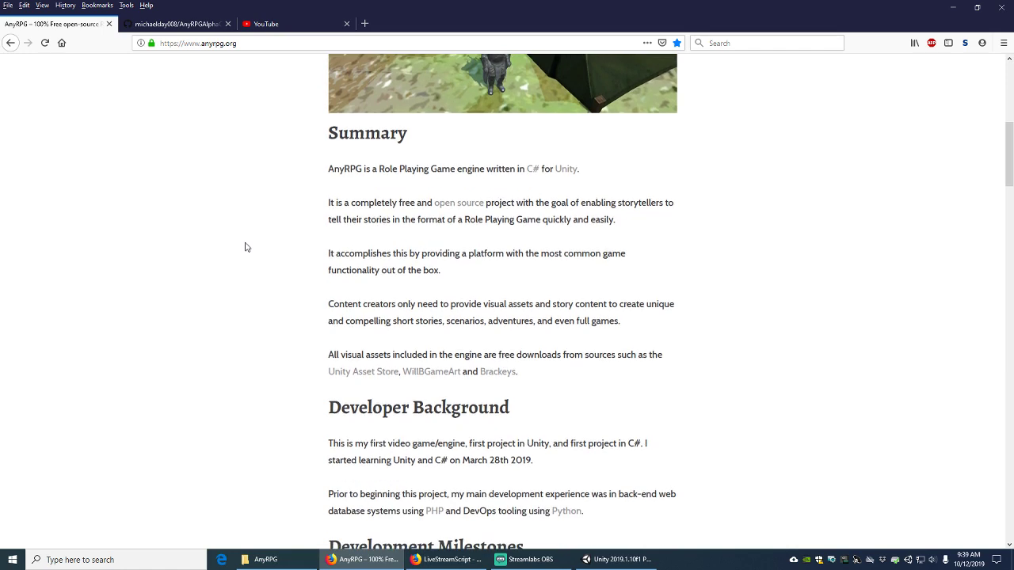
scroll(245, 247, "down", 1)
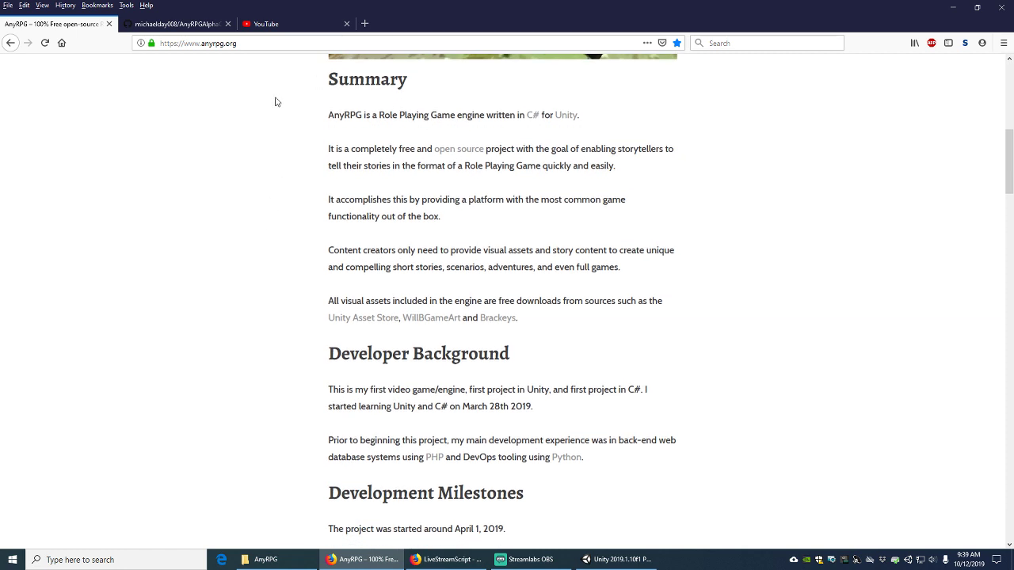
scroll(268, 147, "up", 5)
scroll(267, 149, "up", 3)
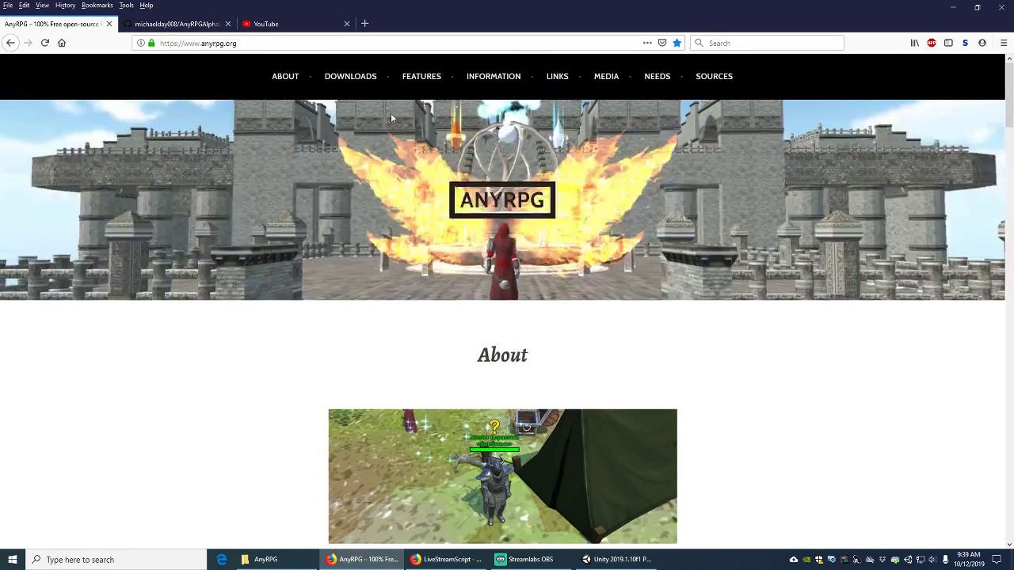
Open the AnyRPG Documentation page in a new tab and look through its scriptable object sections
mouse_move(510, 93)
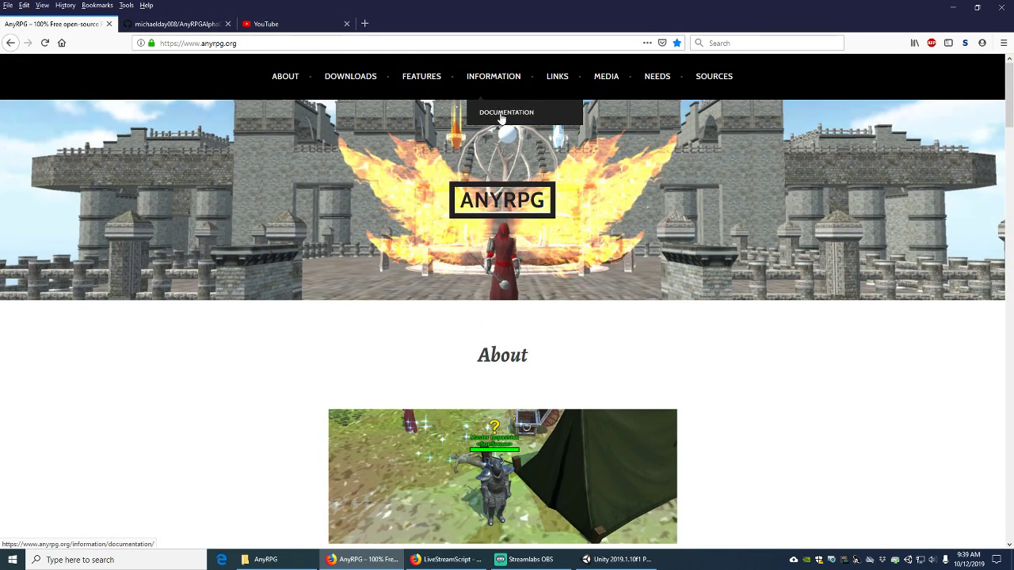
middle_click(500, 118)
left_click(184, 24)
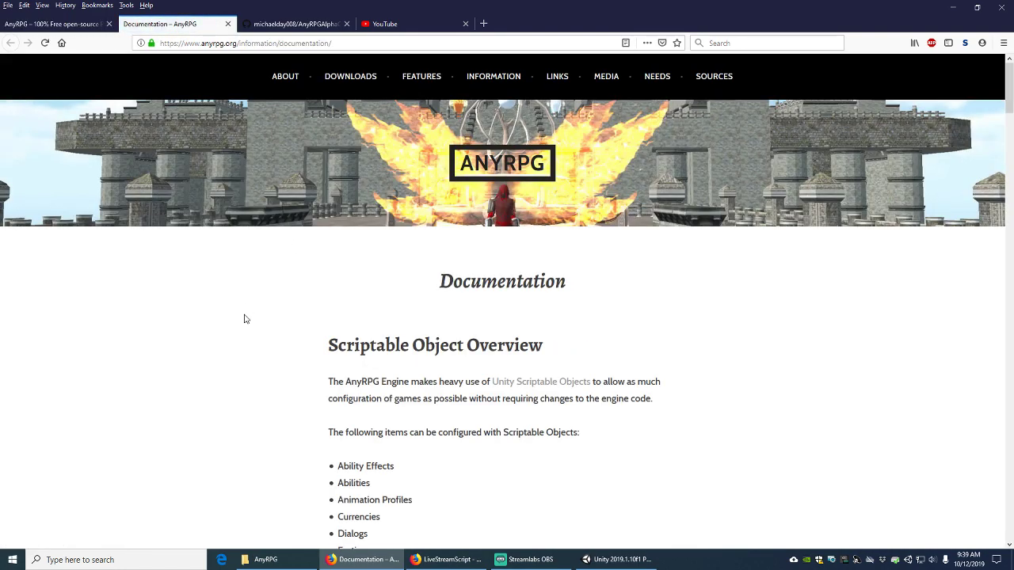
scroll(247, 315, "down", 3)
scroll(246, 316, "down", 8)
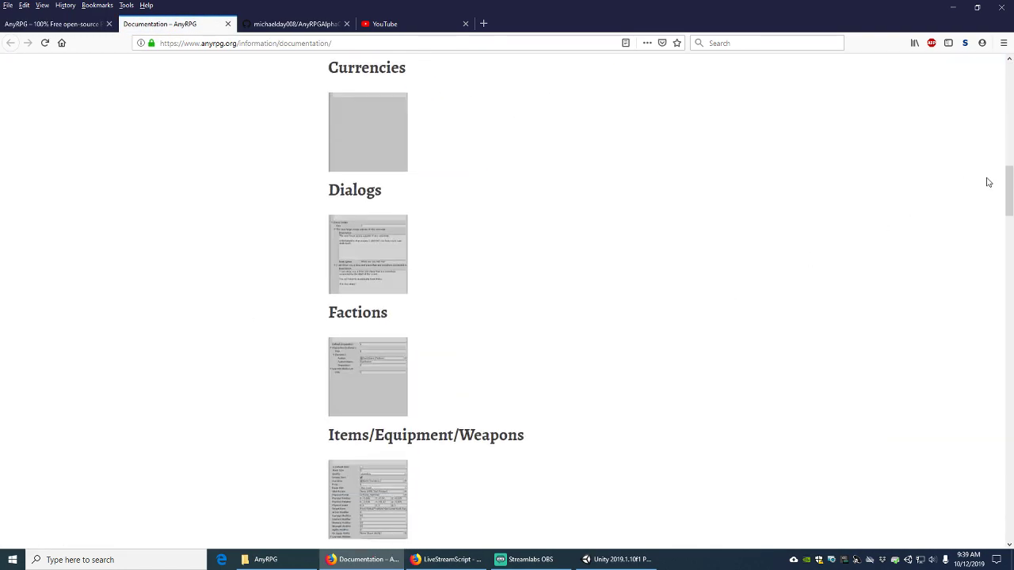
left_click_drag(1010, 186, 956, 77)
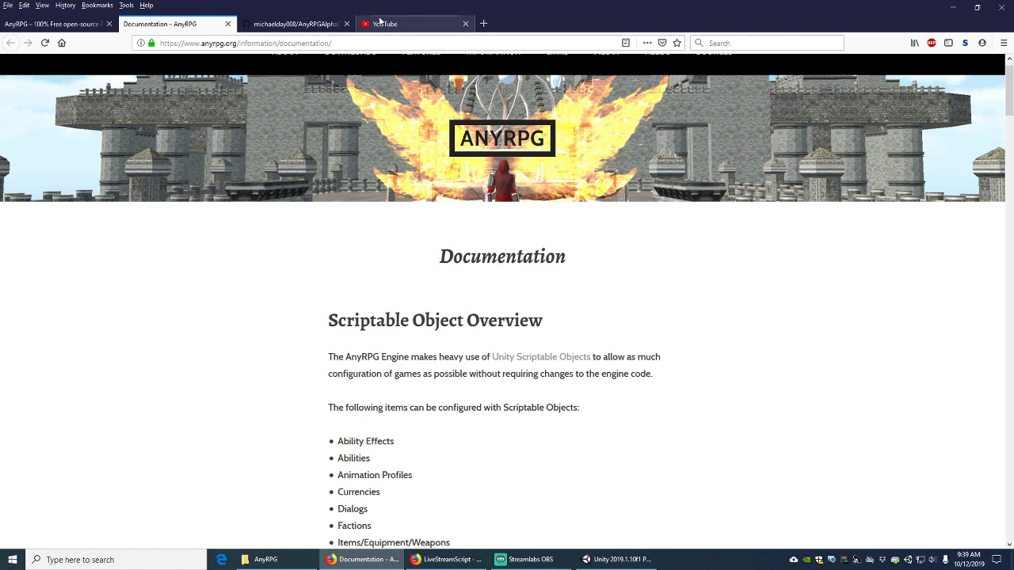
Open the AnyRPG site's Downloads page and review the source code link and the list of releases
scroll(335, 95, "up", 1)
mouse_move(439, 83)
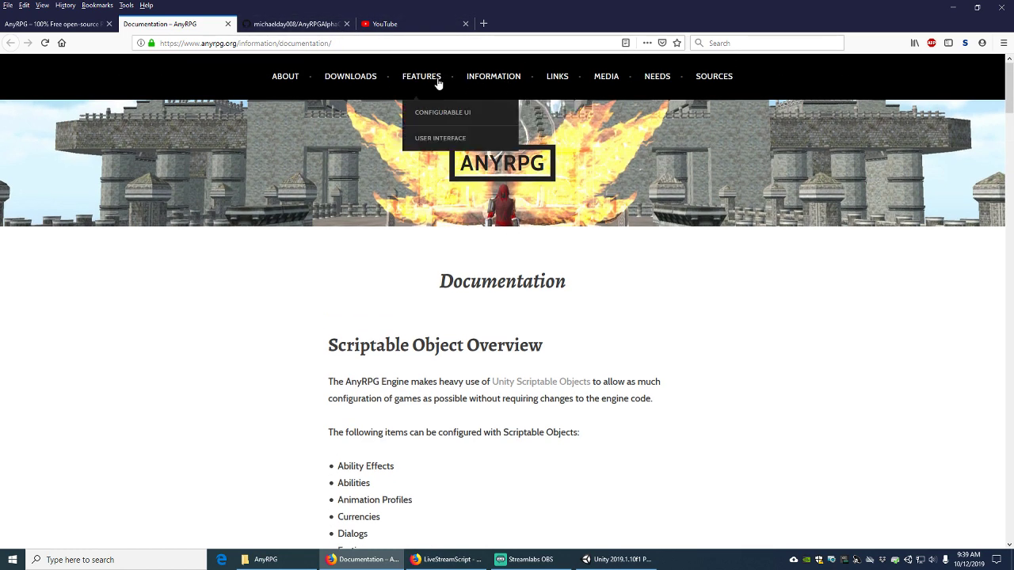
left_click(350, 77)
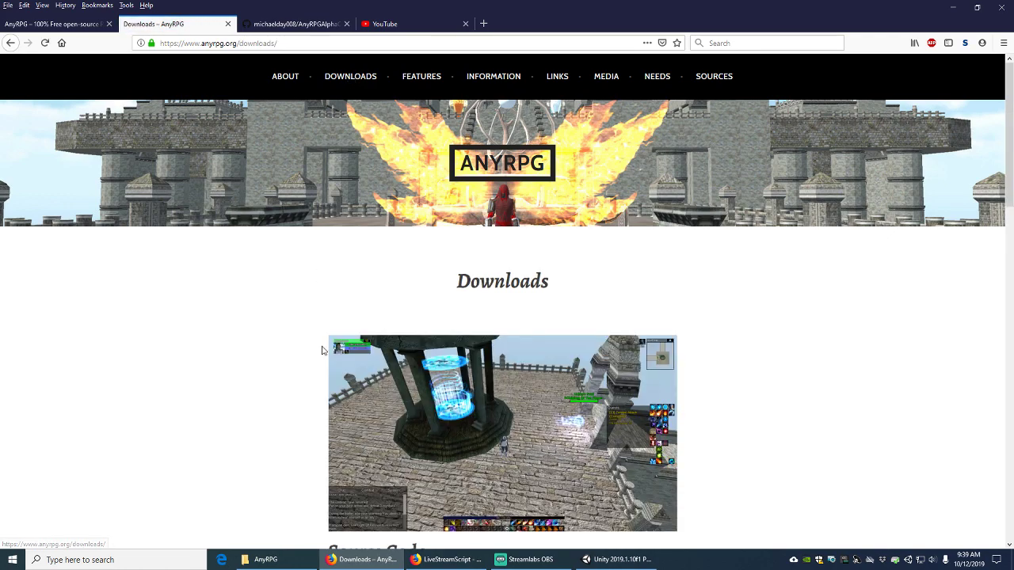
scroll(319, 333, "down", 3)
scroll(285, 312, "down", 3)
scroll(272, 312, "up", 3)
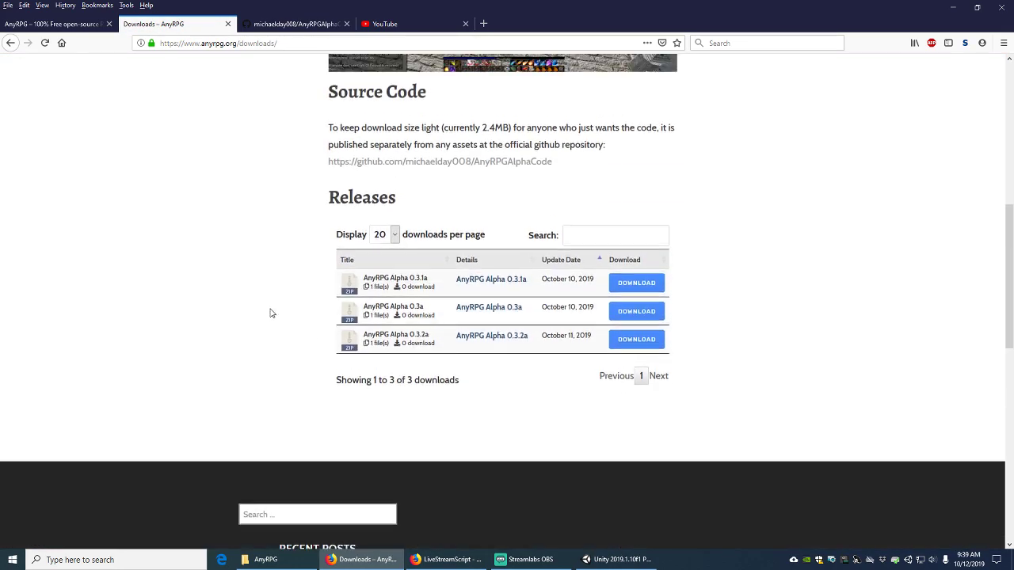
Switch to the AnyRPGAlphaCode GitHub repository and look through its file list and README
left_click(280, 24)
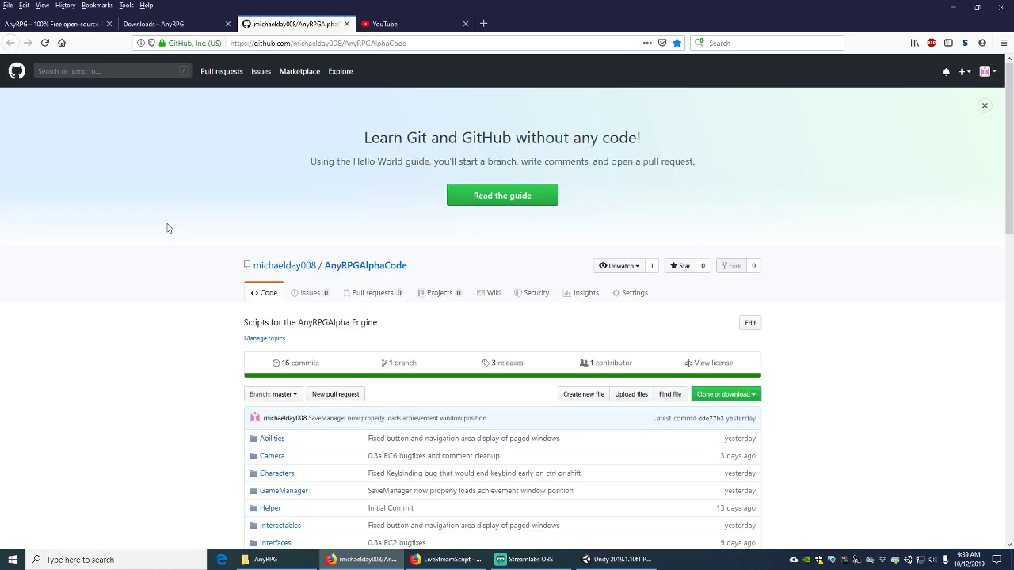
scroll(166, 231, "down", 10)
scroll(167, 231, "down", 7)
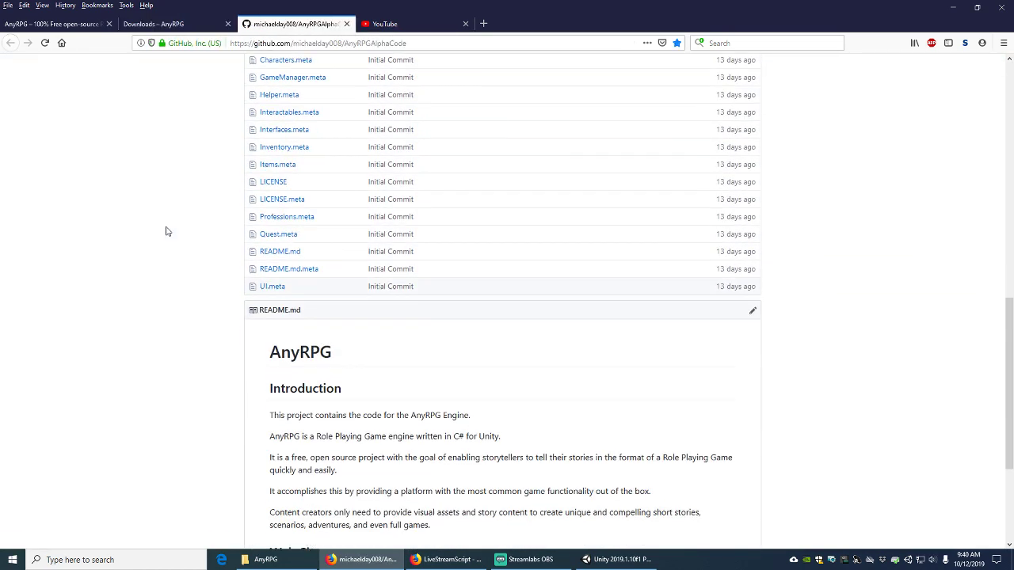
scroll(167, 231, "up", 17)
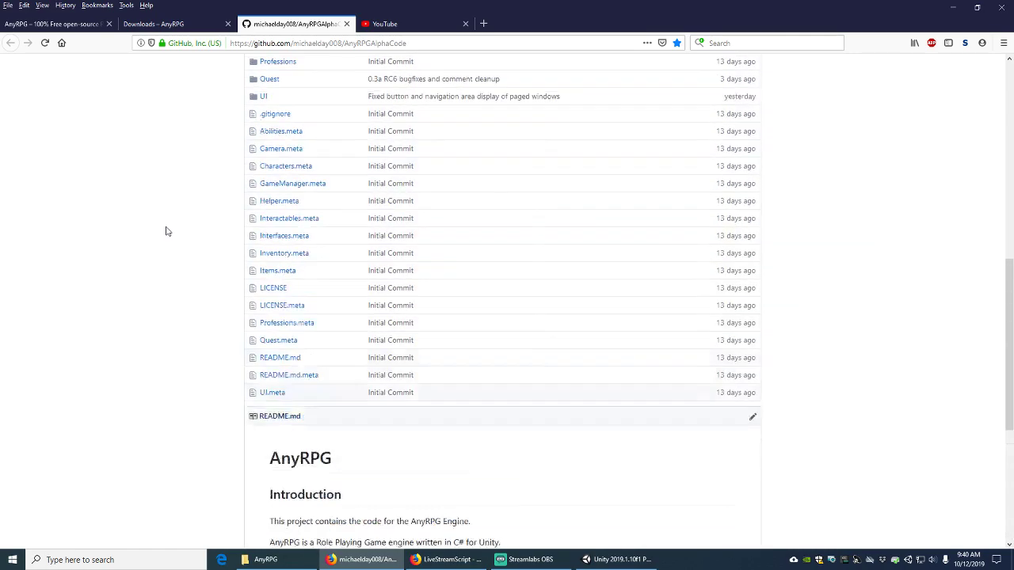
Go back to the AnyRPG home page and review its Summary text about the engine and its free assets
left_click(84, 25)
scroll(170, 228, "down", 9)
scroll(173, 233, "down", 5)
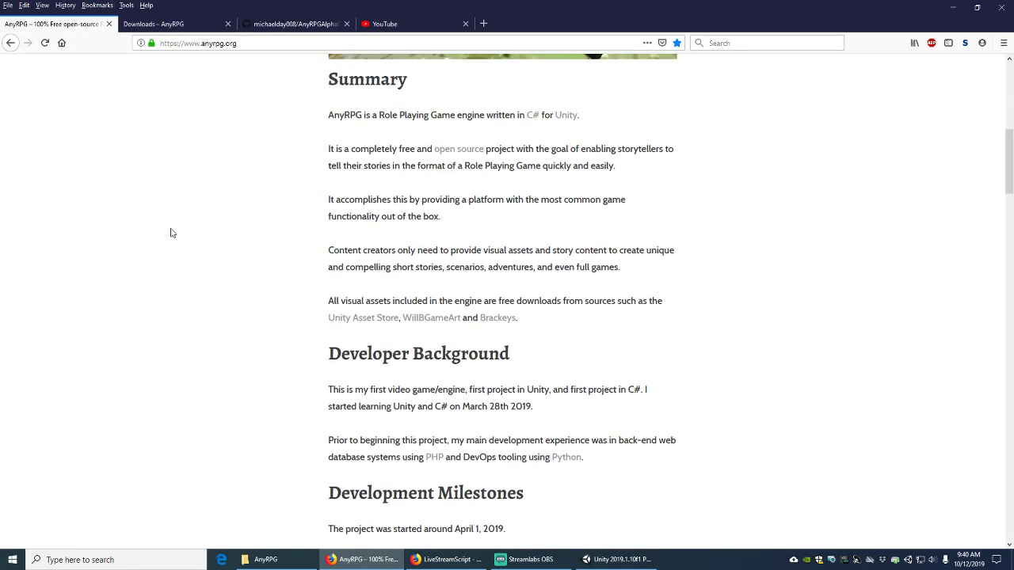
scroll(172, 233, "up", 3)
scroll(170, 233, "up", 2)
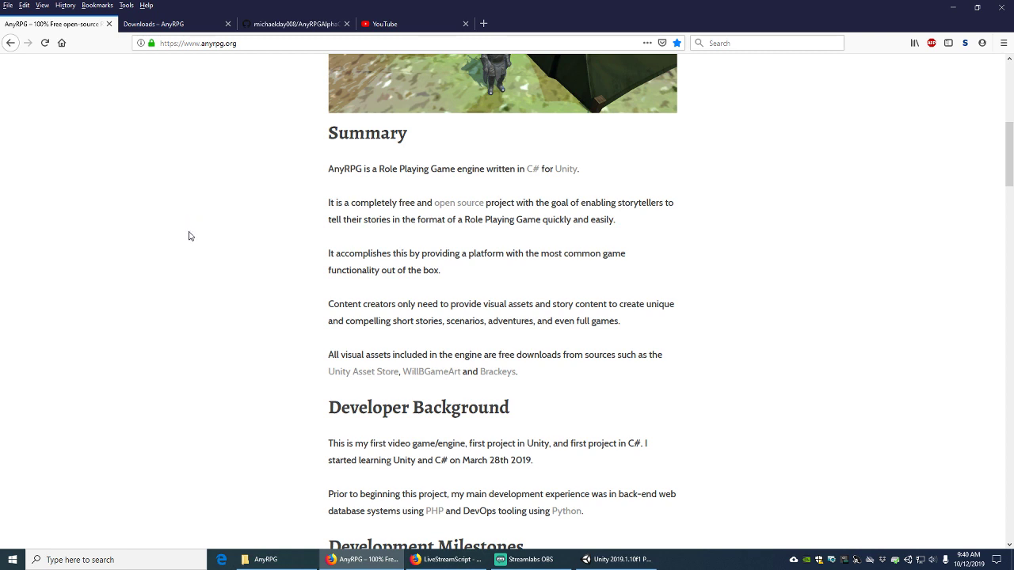
scroll(207, 271, "down", 1)
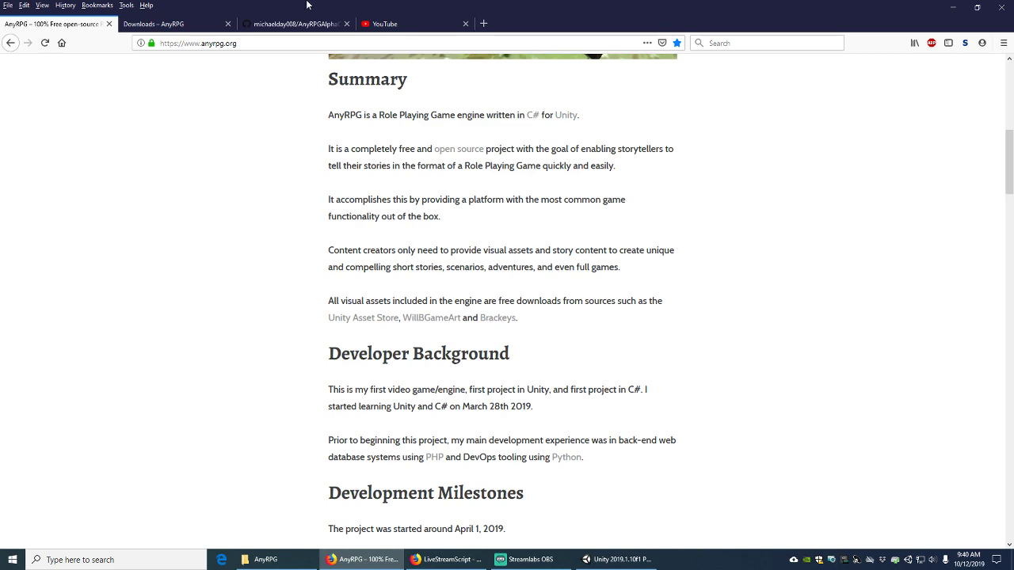
scroll(274, 388, "up", 6)
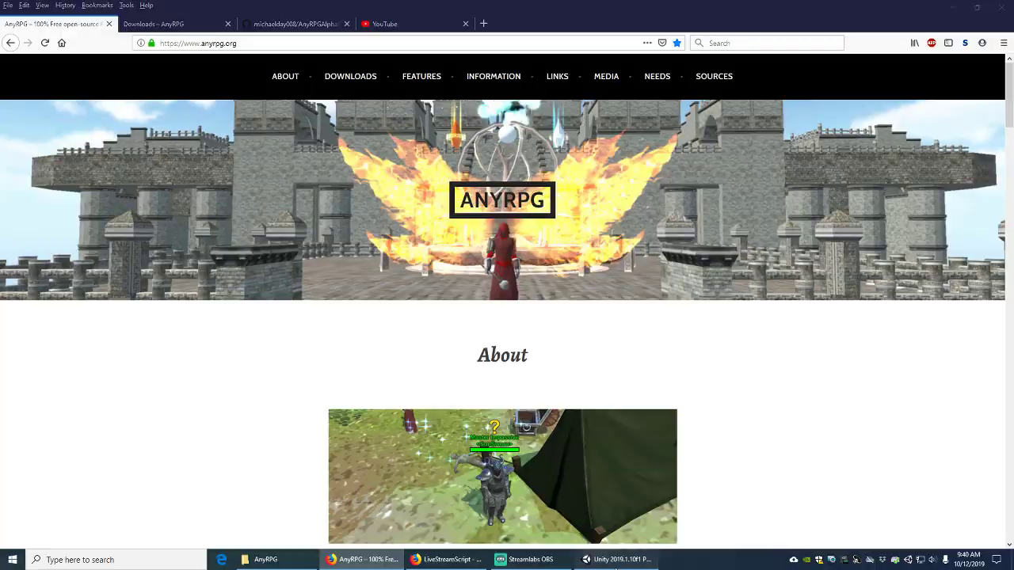
Switch to the Unity editor, glance over the GameManager's configuration, and run the AnyRPG Alpha project in play mode
left_click(604, 557)
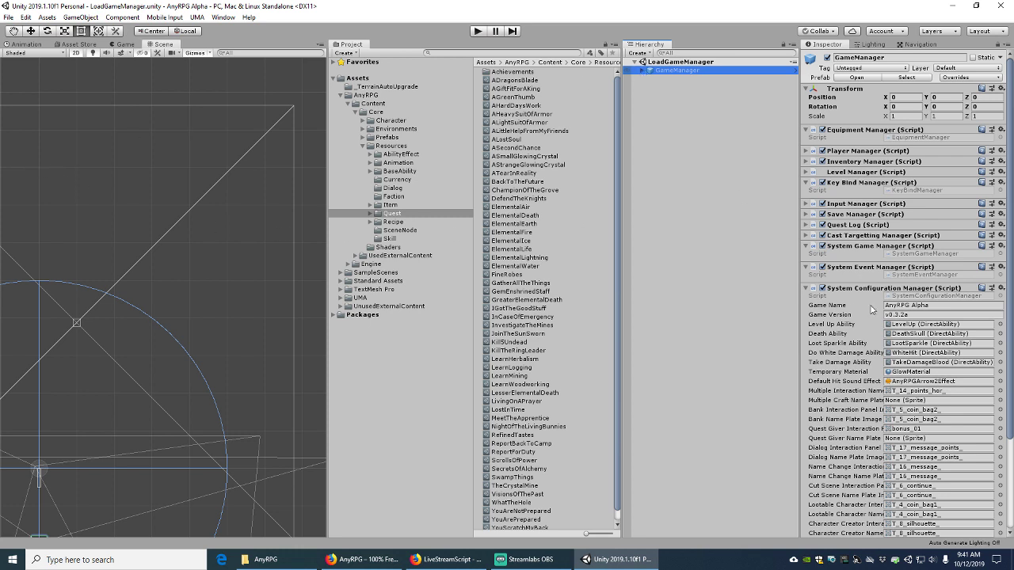
scroll(857, 358, "down", 3)
scroll(857, 358, "up", 3)
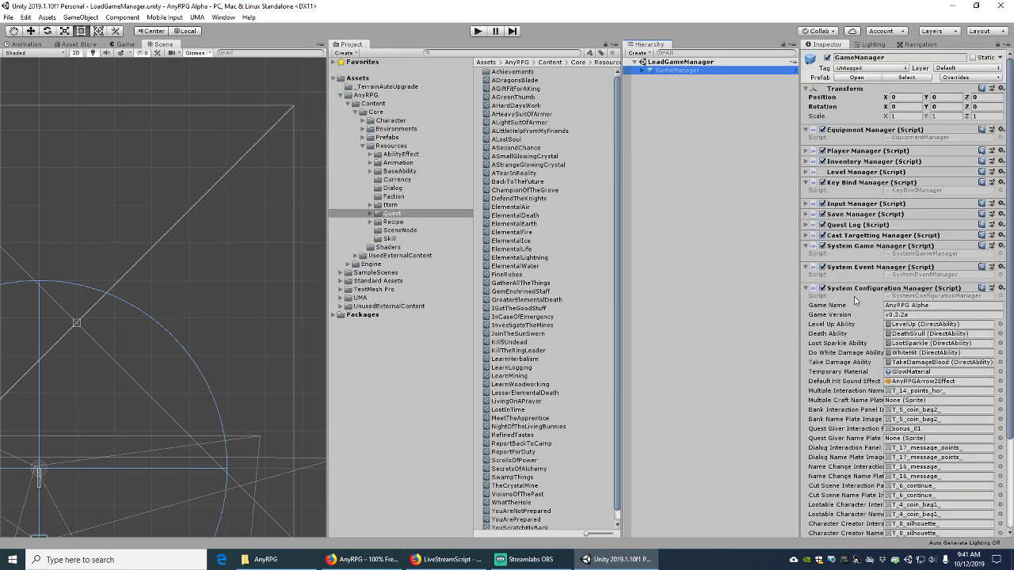
left_click(479, 31)
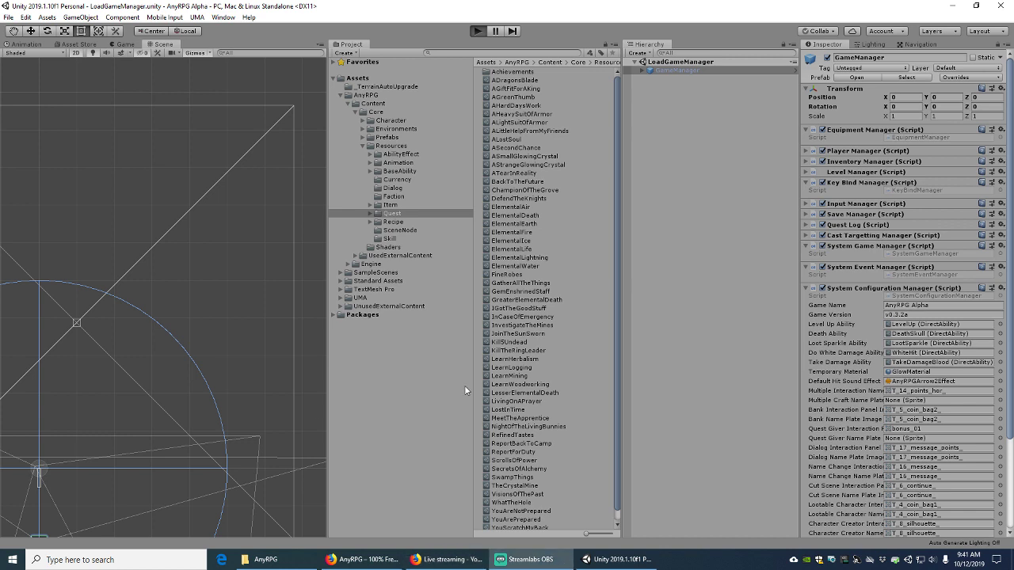
key("ctrl+p")
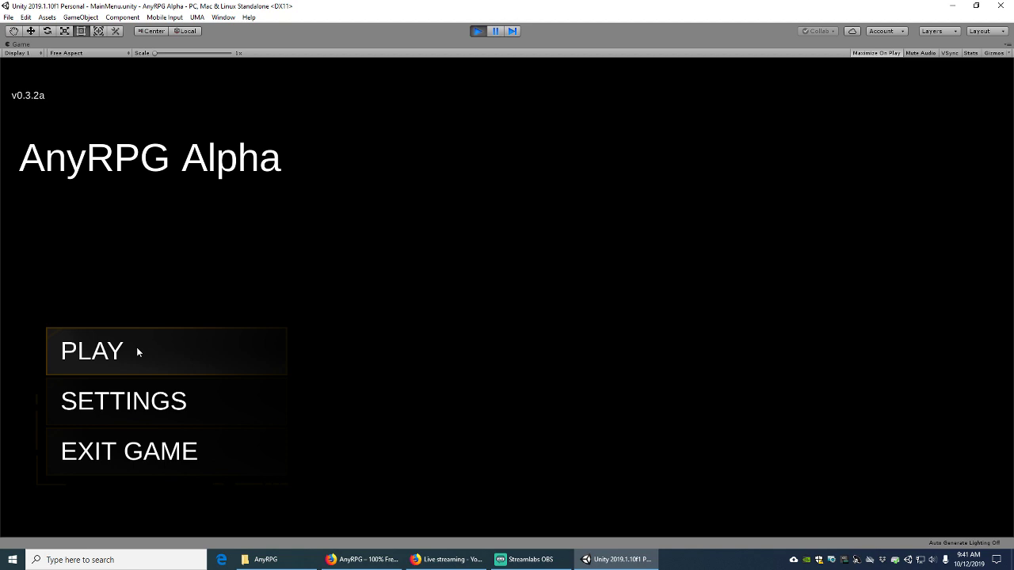
Switch the audio playback device to Speakers (Realtek High Definition Audio) and set its volume to 32
key("XF86AudioLowerVolume")
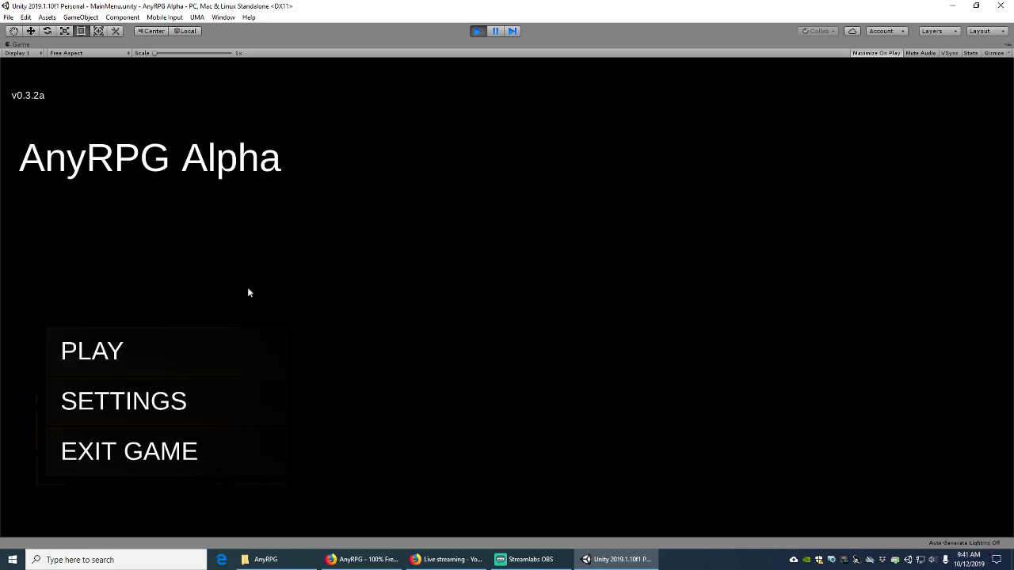
left_click(933, 561)
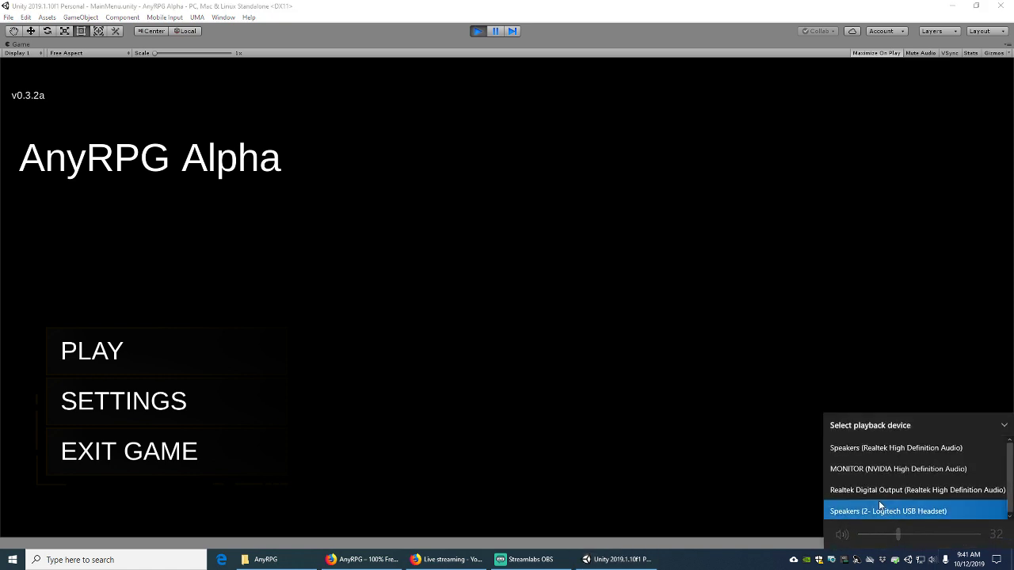
left_click(876, 449)
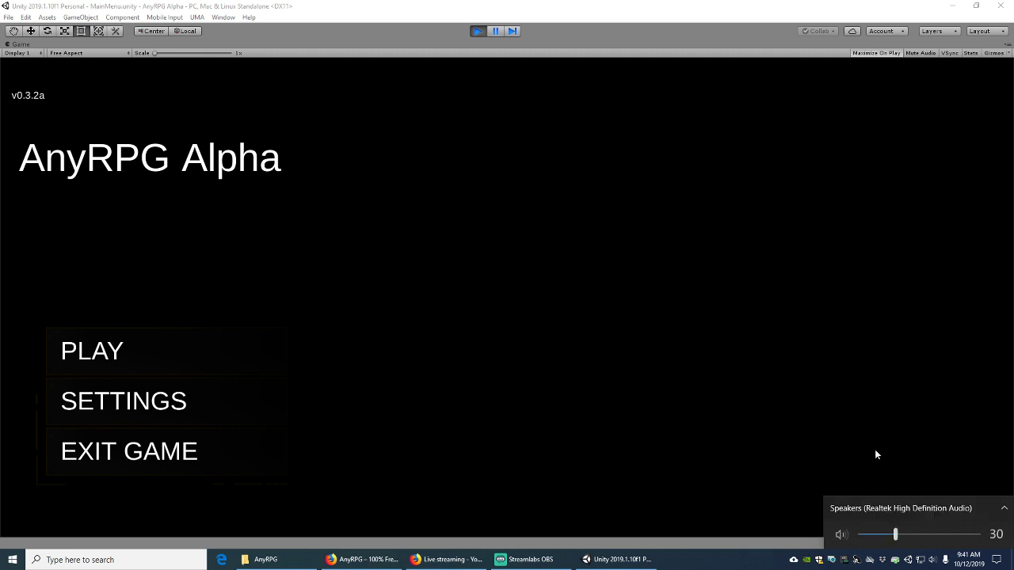
left_click(136, 350)
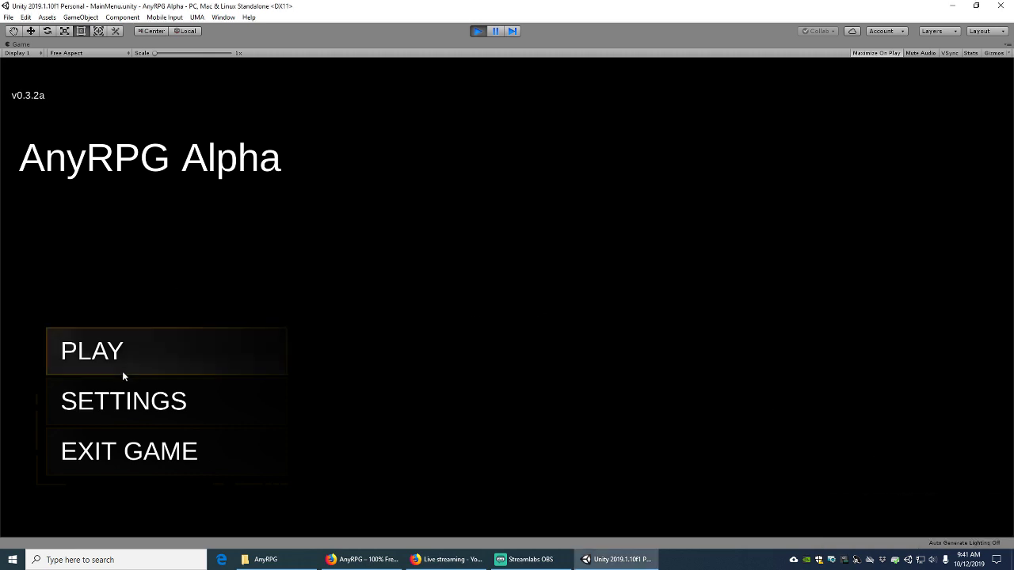
key("XF86AudioRaiseVolume")
Check the game's Sound settings and switch the system's playback device to Speakers (2- Logitech USB Headset)
left_click(148, 405)
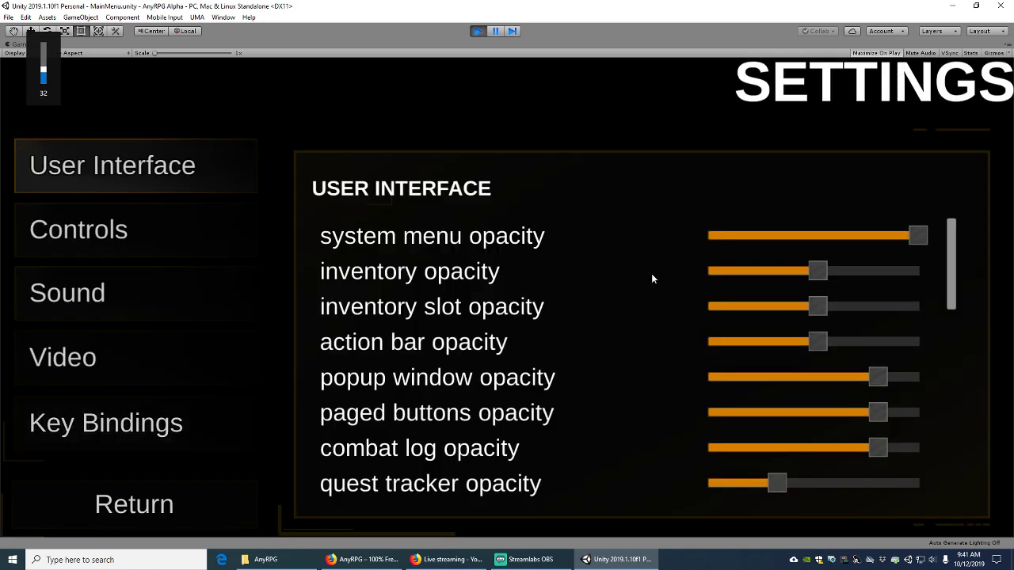
left_click(93, 298)
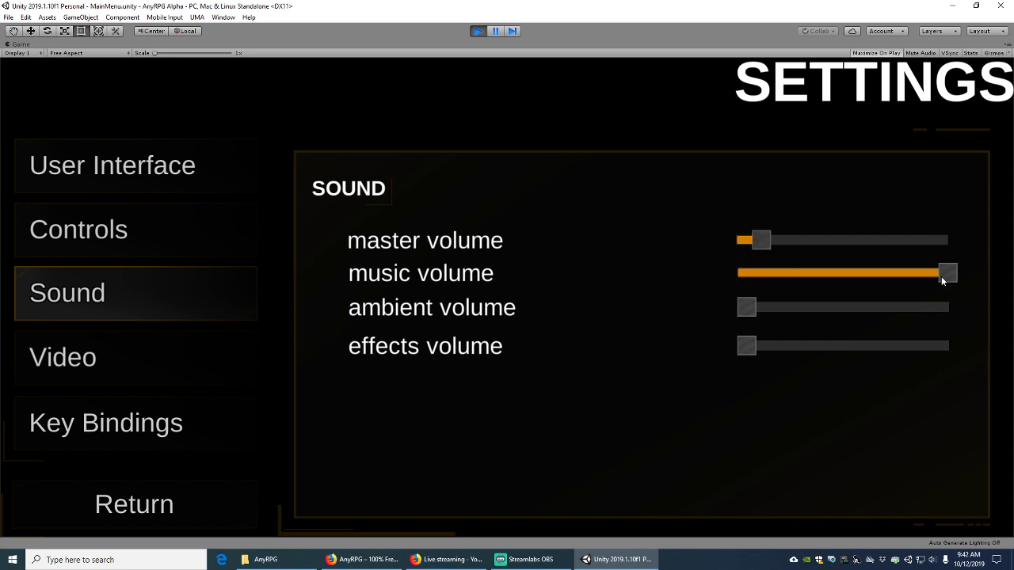
left_click(933, 560)
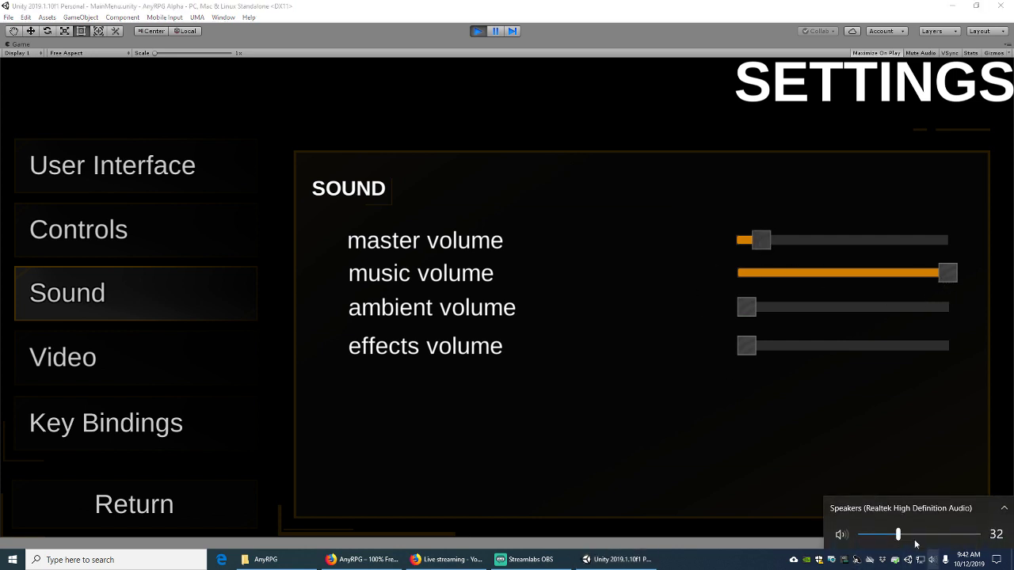
left_click(894, 508)
left_click(872, 510)
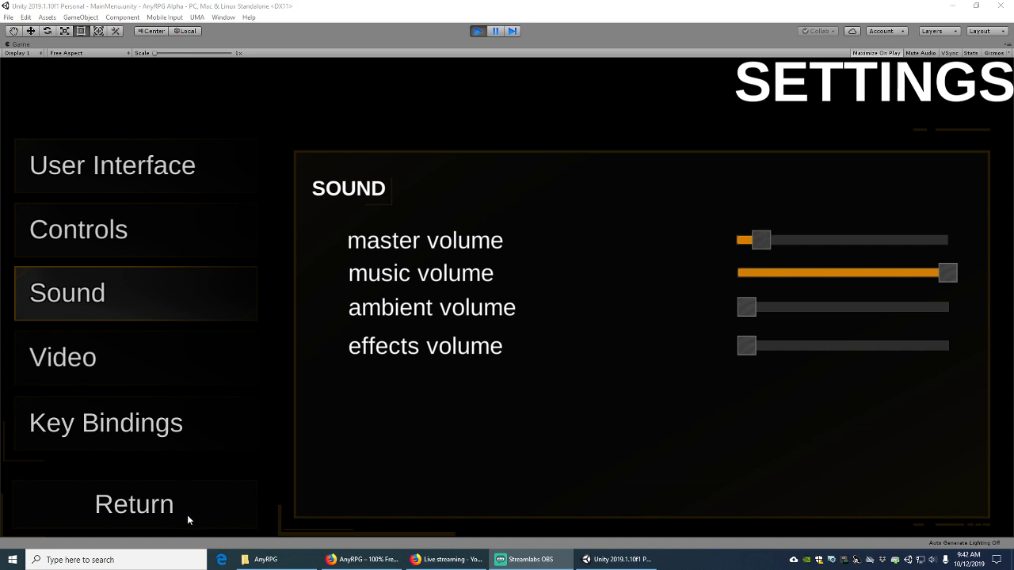
Lower the game's master volume in the Sound settings and start a new game
left_click(133, 504)
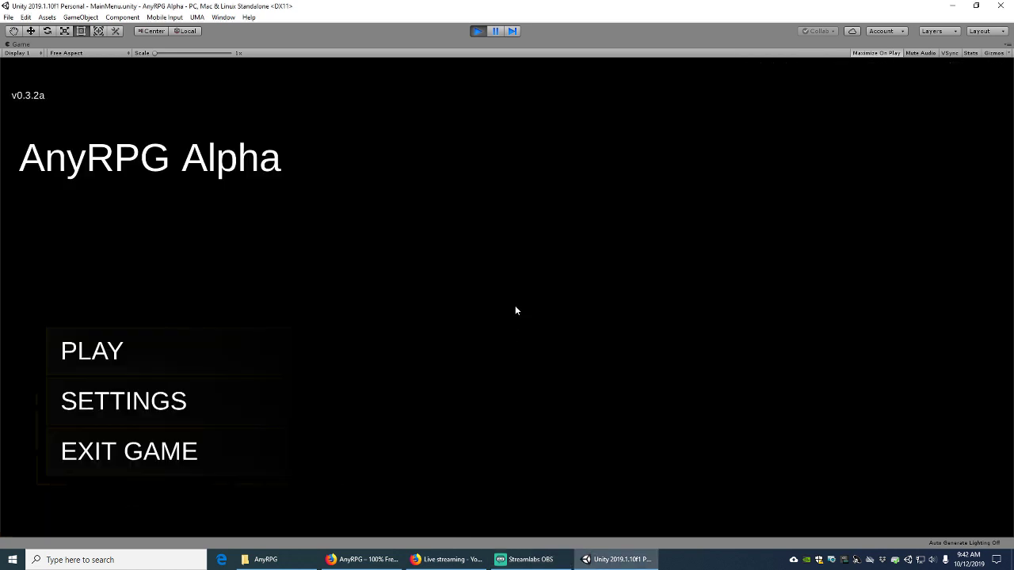
left_click(123, 353)
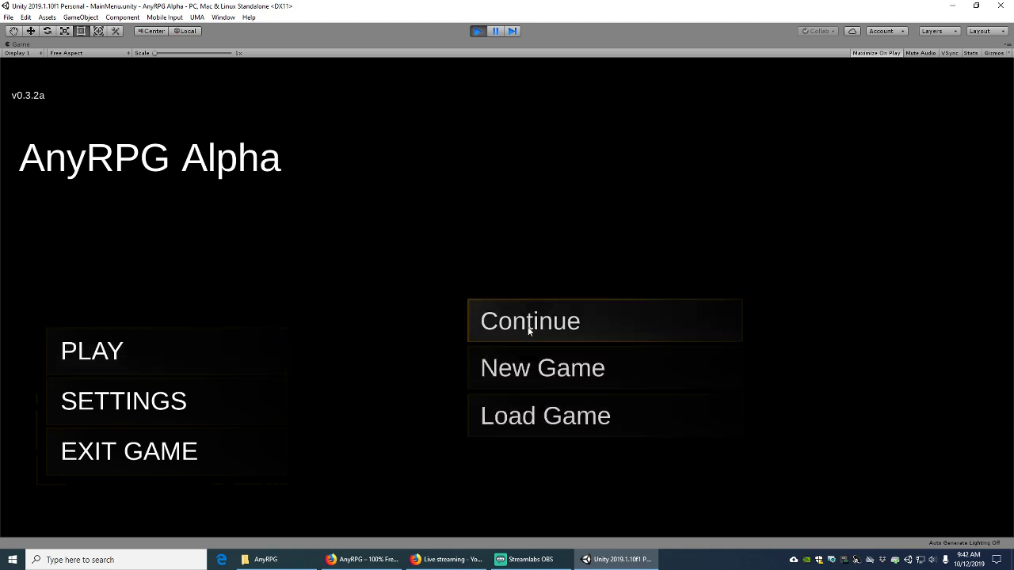
left_click(140, 402)
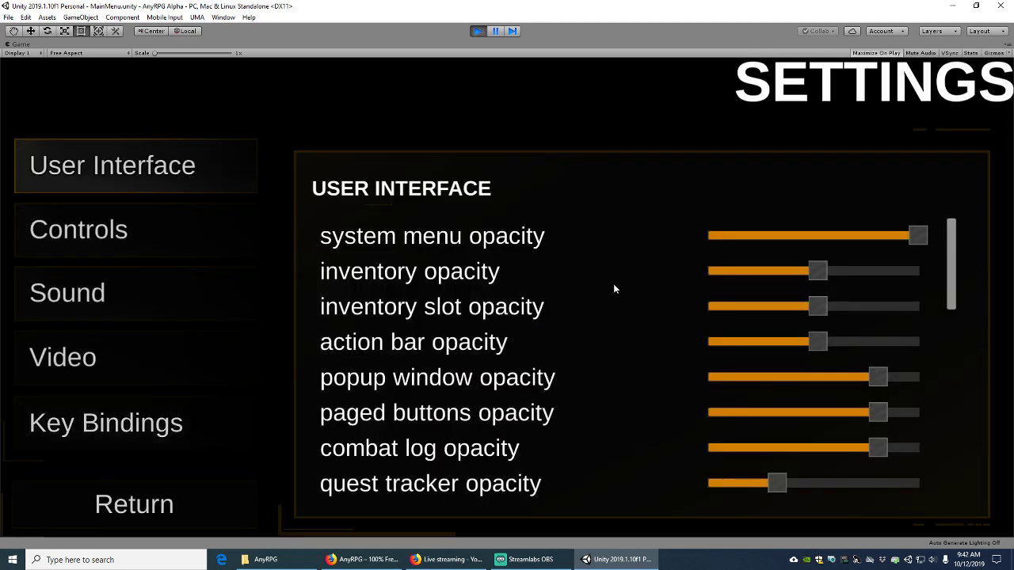
left_click(84, 305)
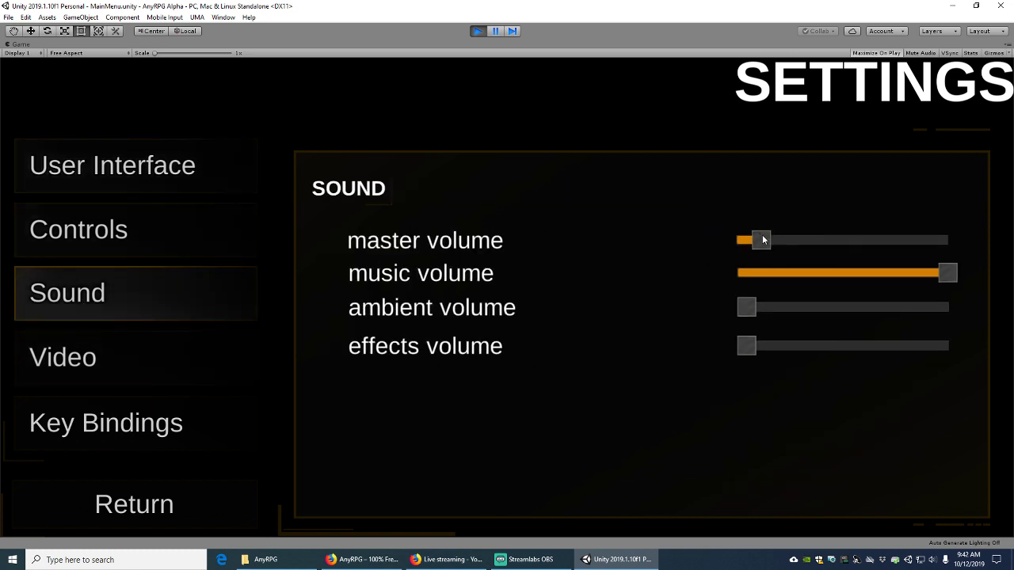
left_click_drag(763, 239, 636, 233)
left_click(150, 507)
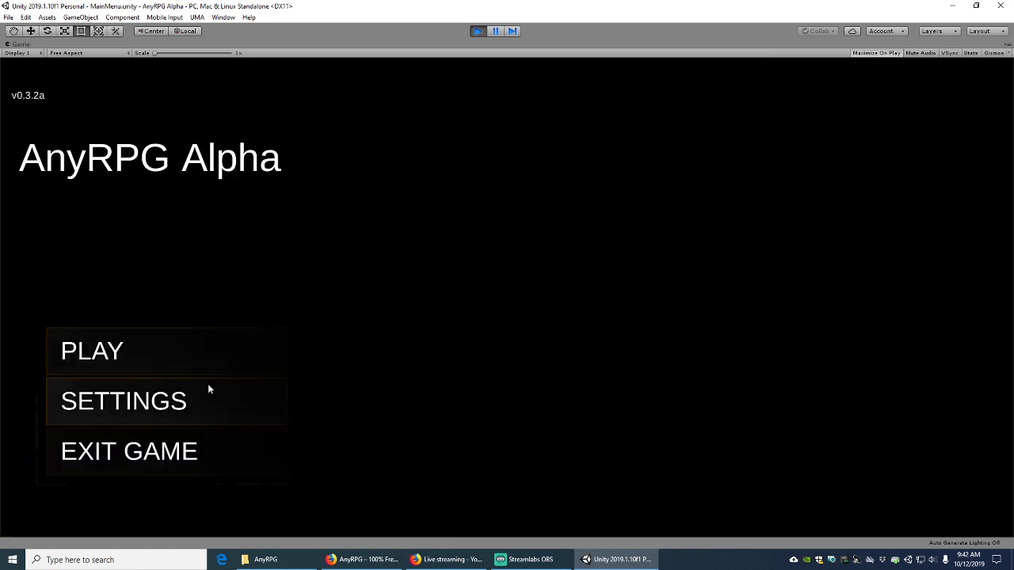
left_click(218, 354)
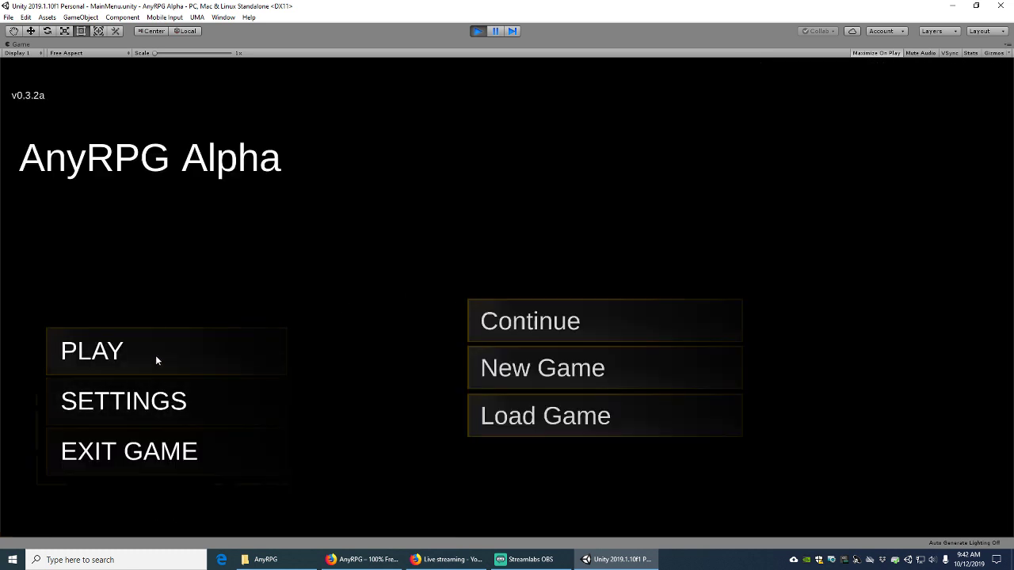
left_click(542, 369)
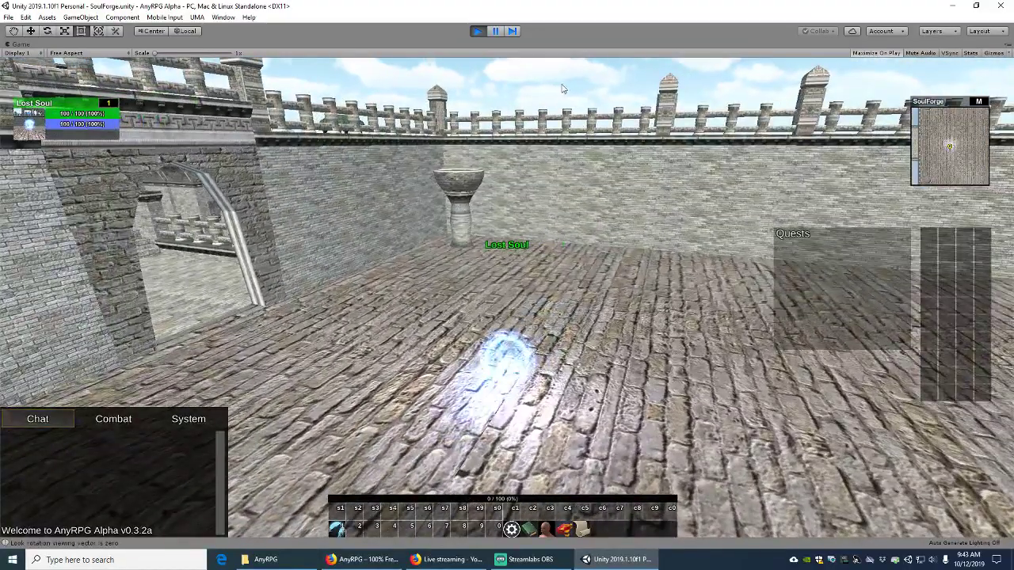
Pause the running game and examine the SoulForge scene node's description, spawn position, audio clips and cutscene options
left_click(495, 32)
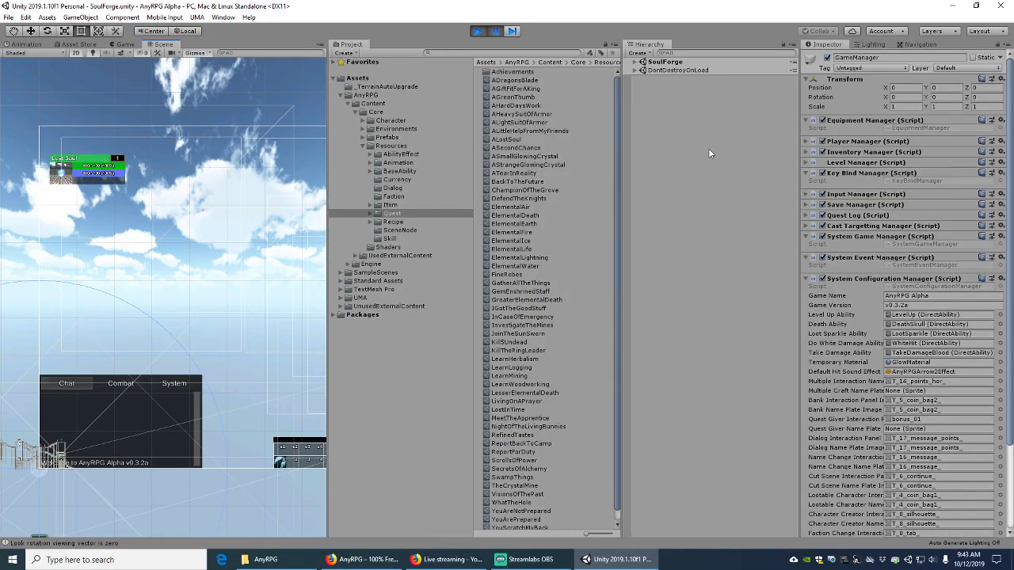
left_click(400, 230)
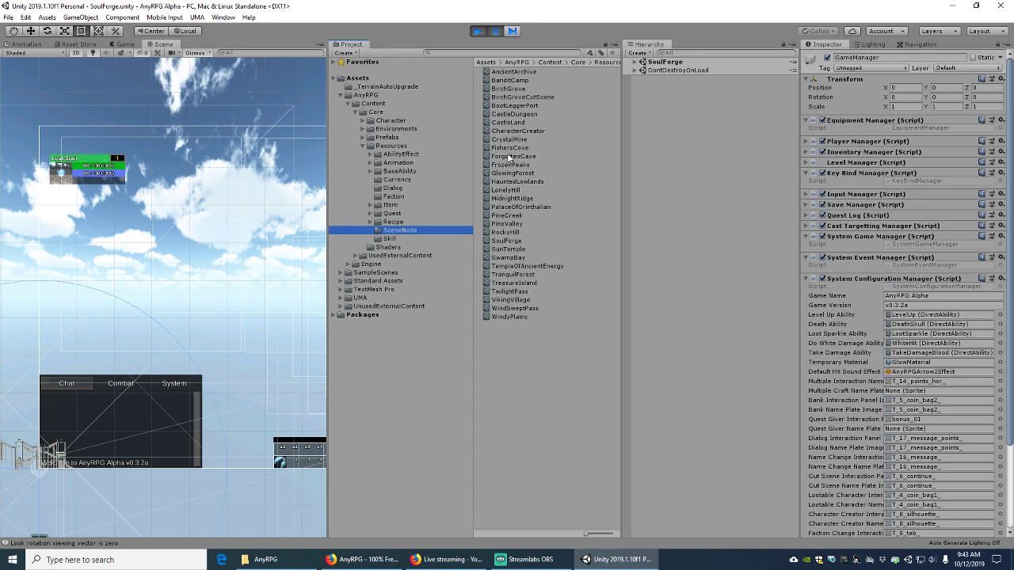
left_click(509, 241)
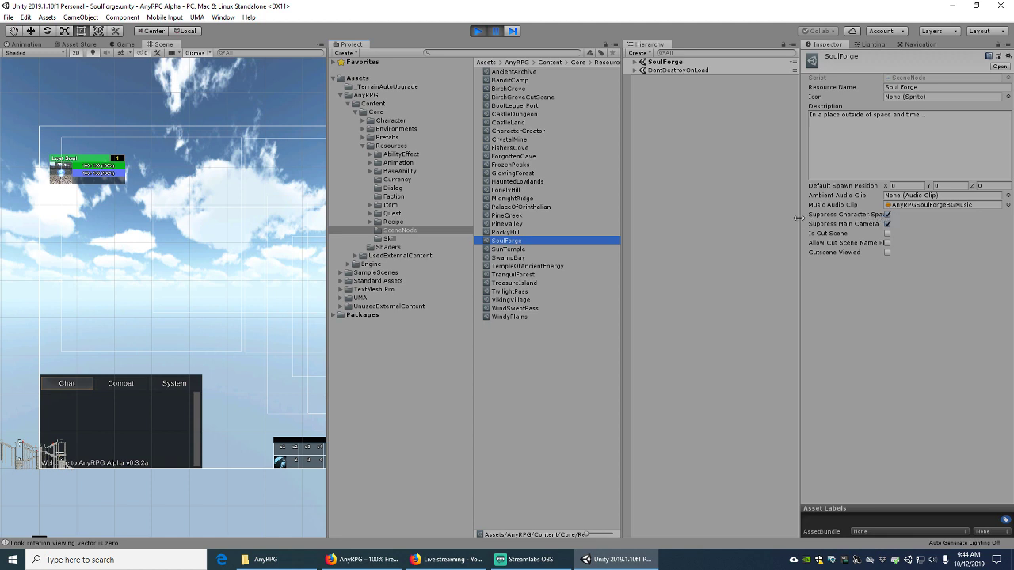
left_click_drag(800, 222, 775, 222)
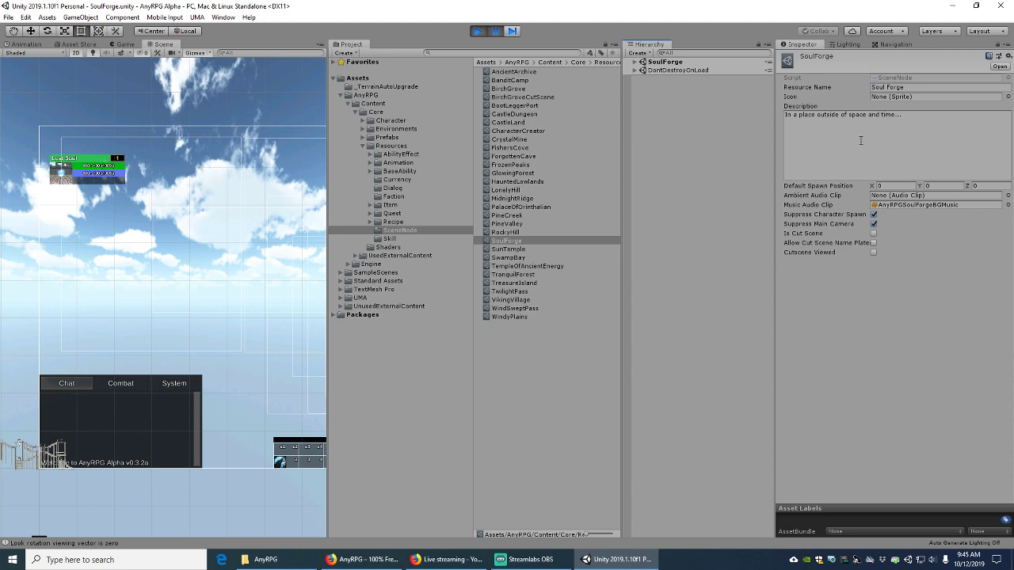
Resume the game and turn the music volume down to zero in its Sound settings
left_click(496, 34)
left_click(495, 33)
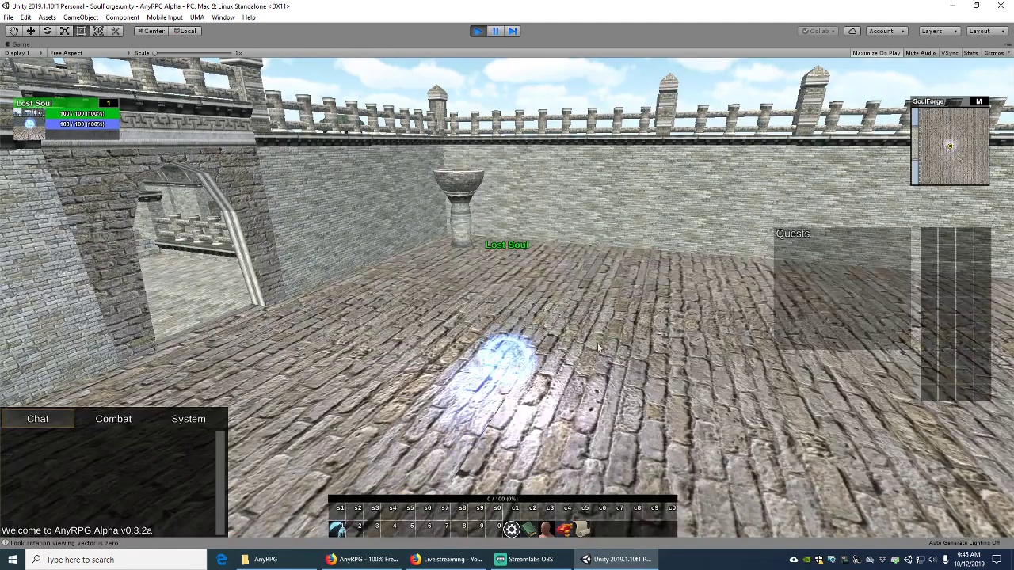
left_click(511, 529)
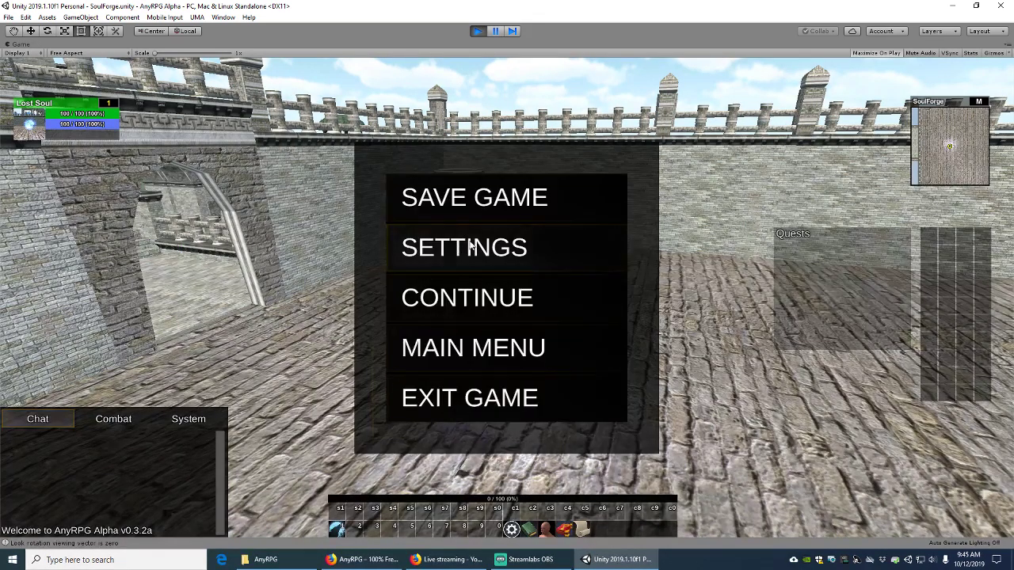
left_click(467, 248)
left_click(206, 314)
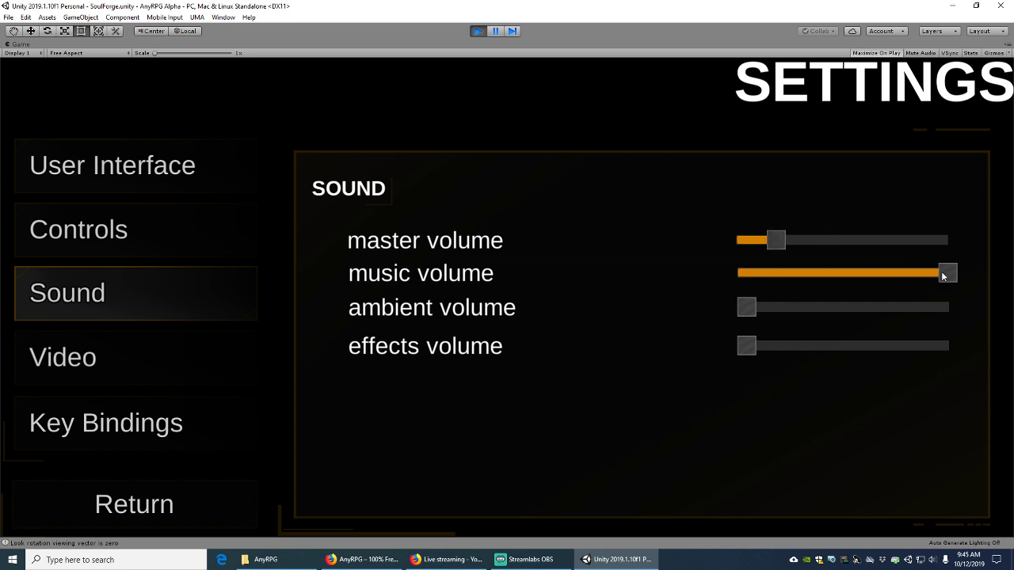
left_click_drag(943, 276, 691, 267)
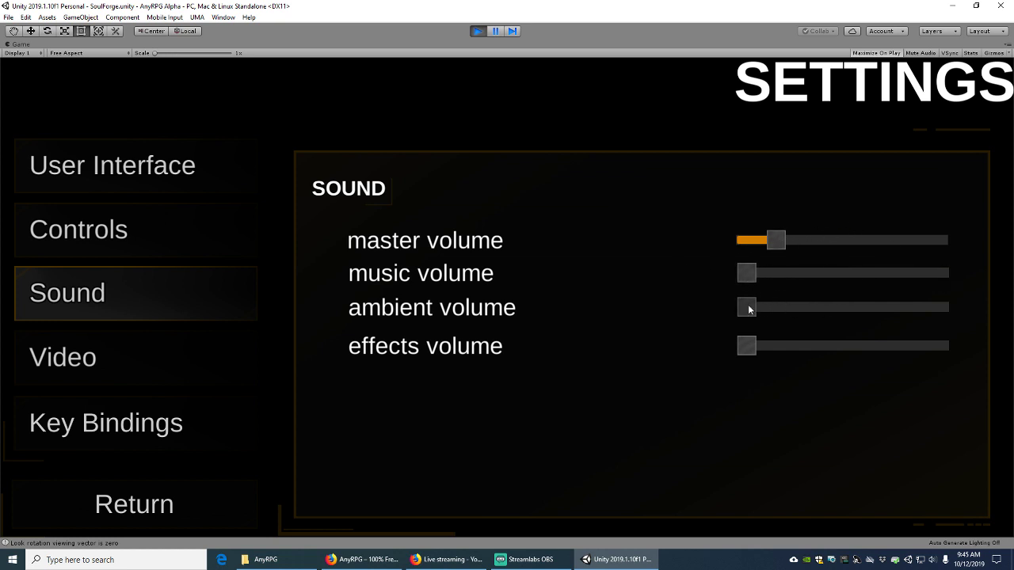
Set the ambient volume to about 20% and the effects volume to nearly zero, and continue the game
left_click_drag(747, 307, 963, 310)
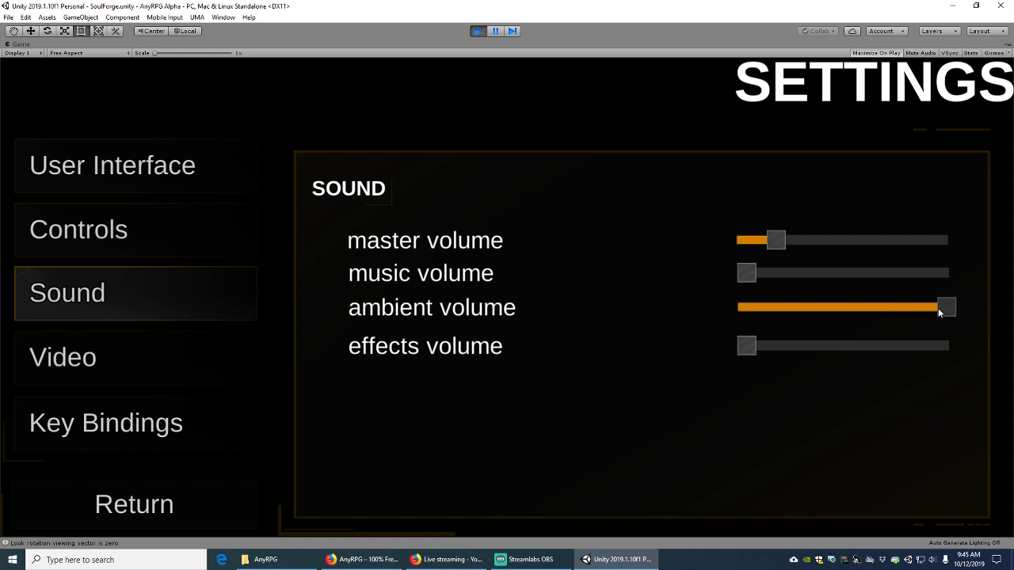
left_click_drag(938, 308, 788, 308)
left_click_drag(747, 346, 810, 350)
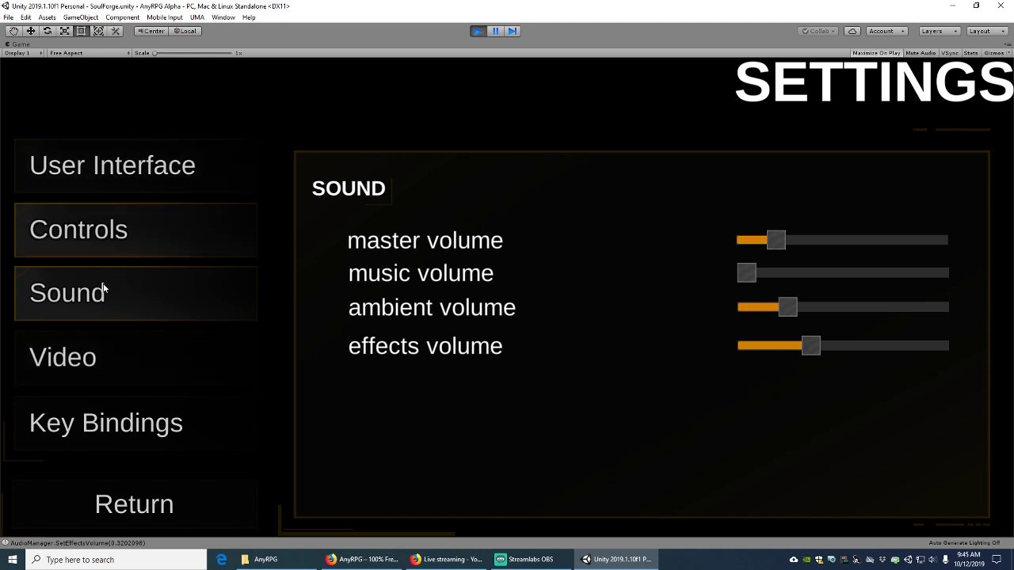
left_click_drag(810, 349, 850, 351)
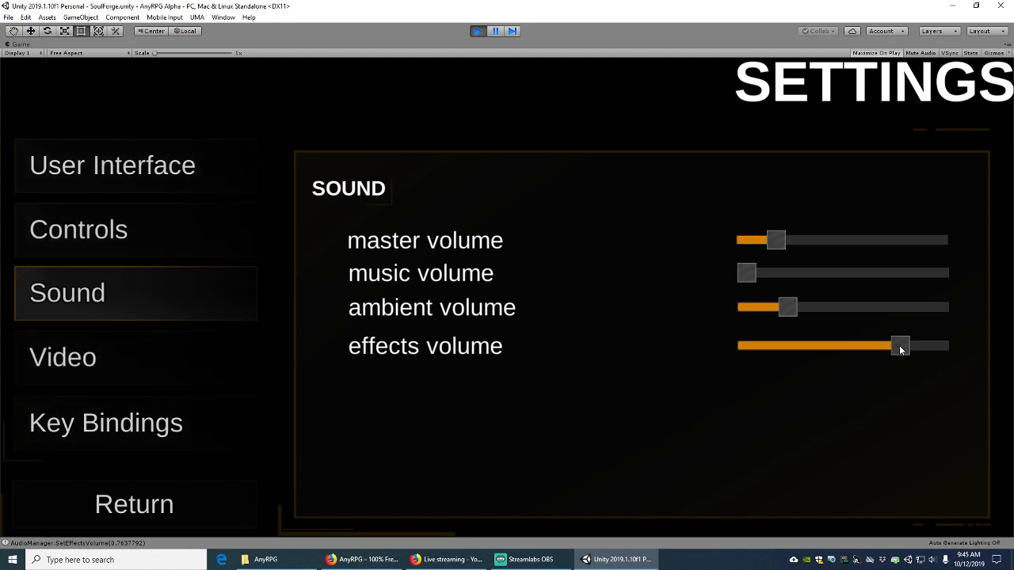
left_click_drag(901, 350, 745, 347)
left_click(247, 501)
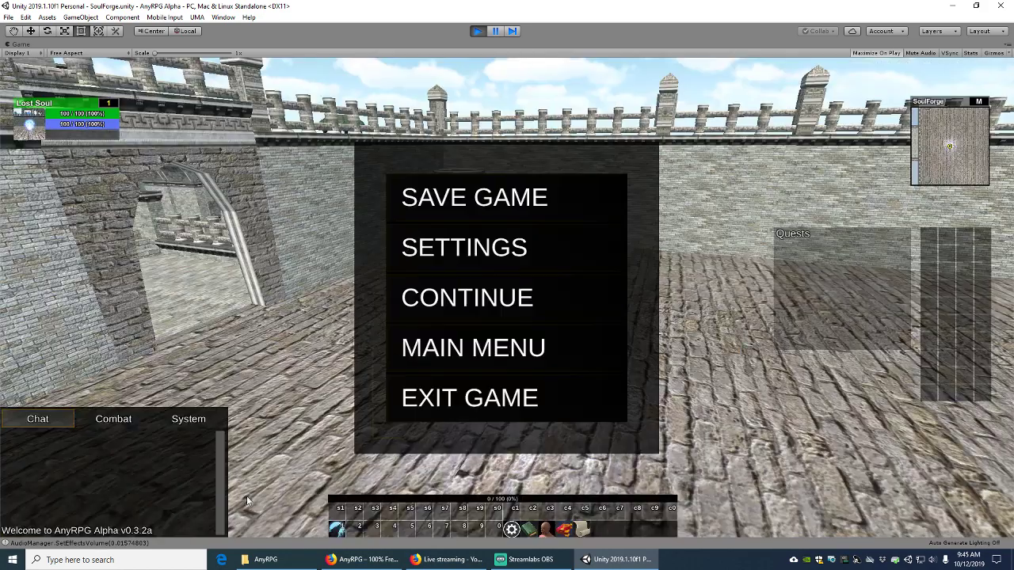
left_click(500, 297)
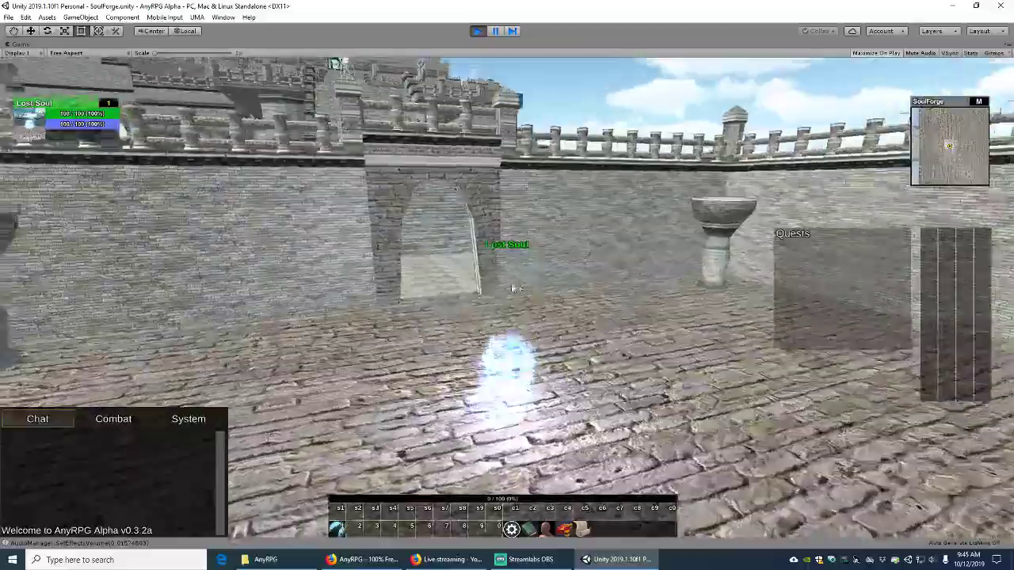
Cast Speed Of The Wolf on the Lost Soul and move it up the stairs to the Guardian Of Souls' plaza
key("w")
key("1")
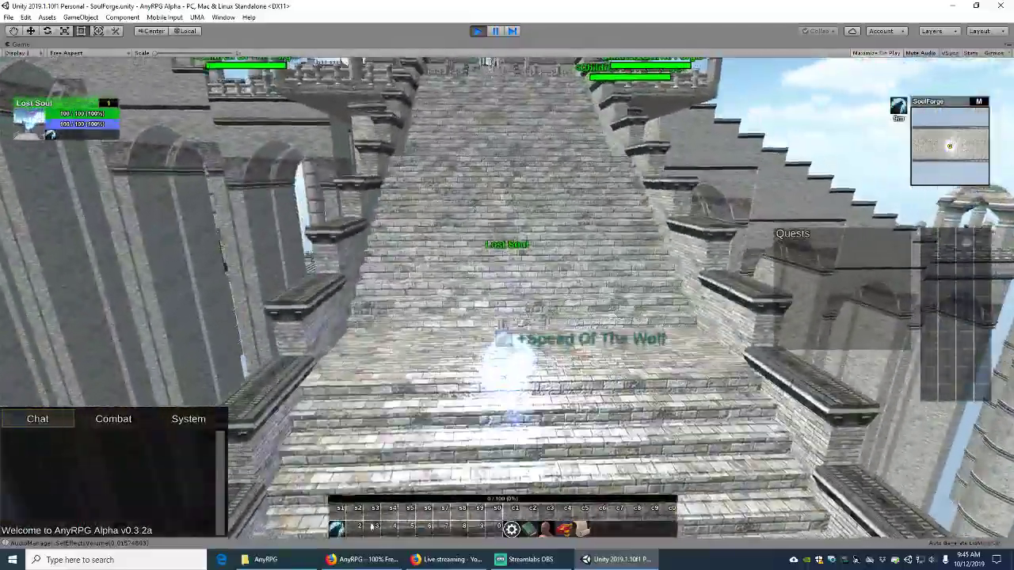
mouse_move(339, 534)
key("w")
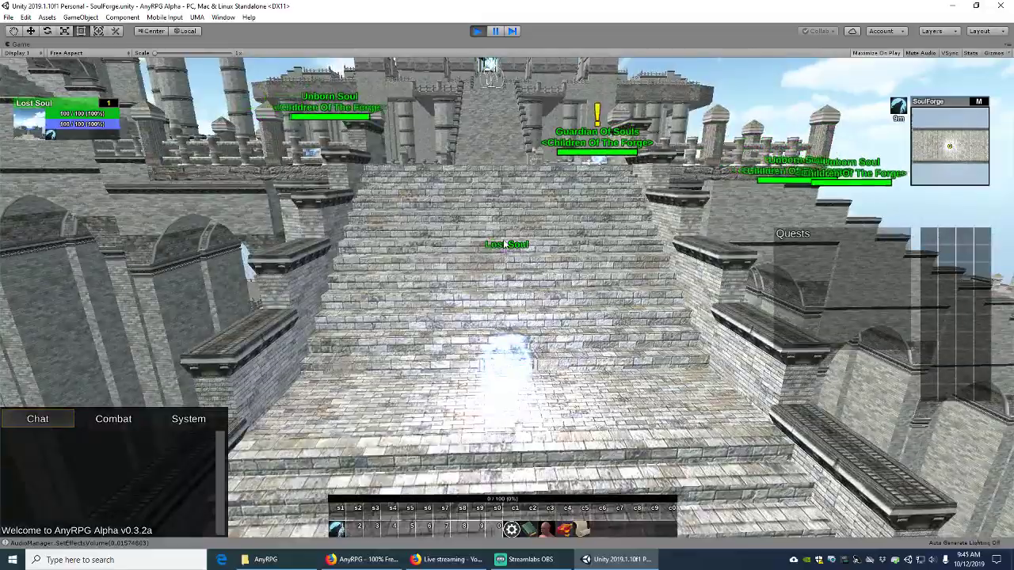
key("w")
key("w")
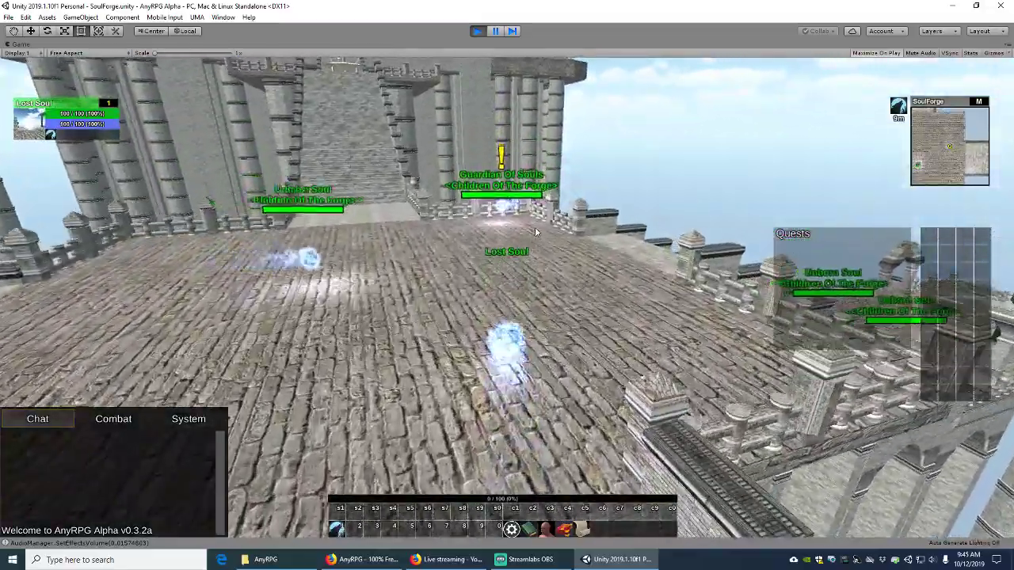
Turn the Lost Soul across the plaza and climb the next staircase to the pavilion with the blue portal
left_click_drag(535, 232, 485, 233)
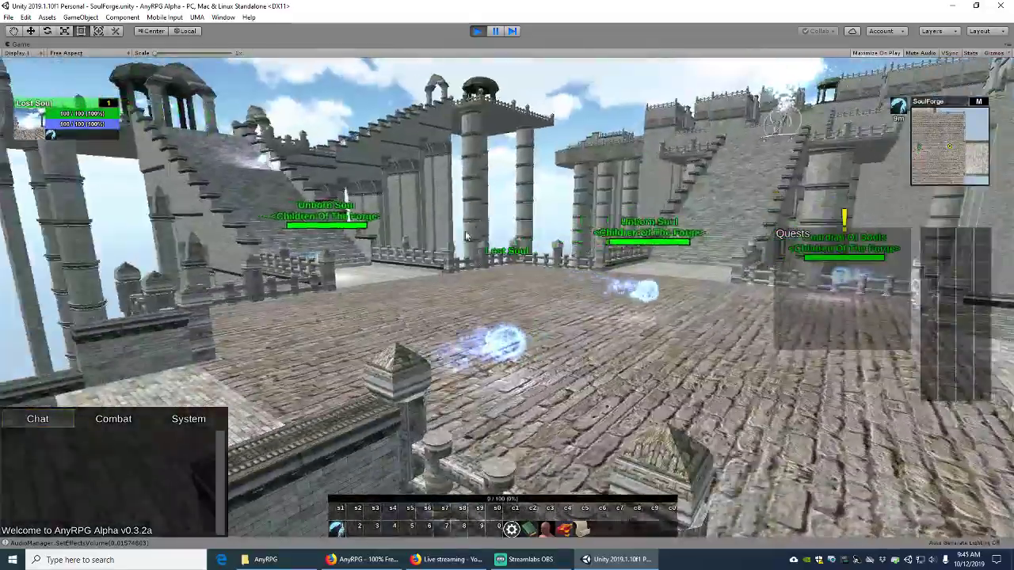
right_click_drag(485, 234, 452, 234)
key("a")
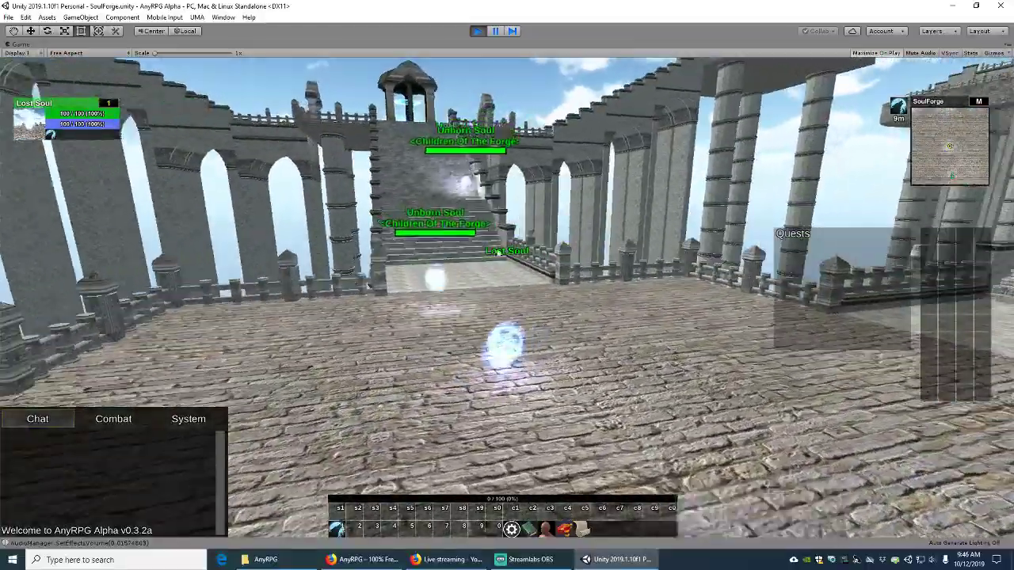
key("w")
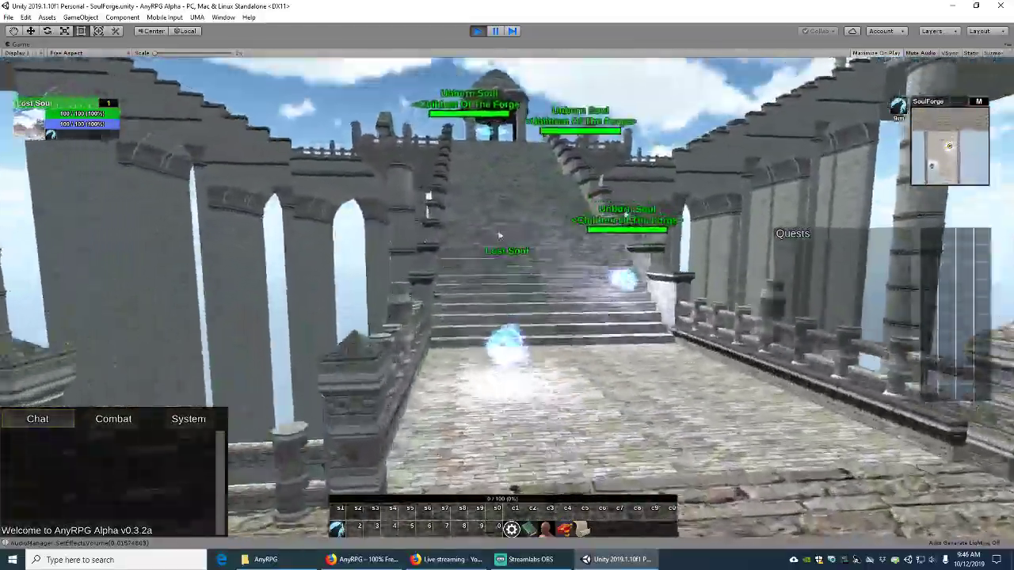
key("w")
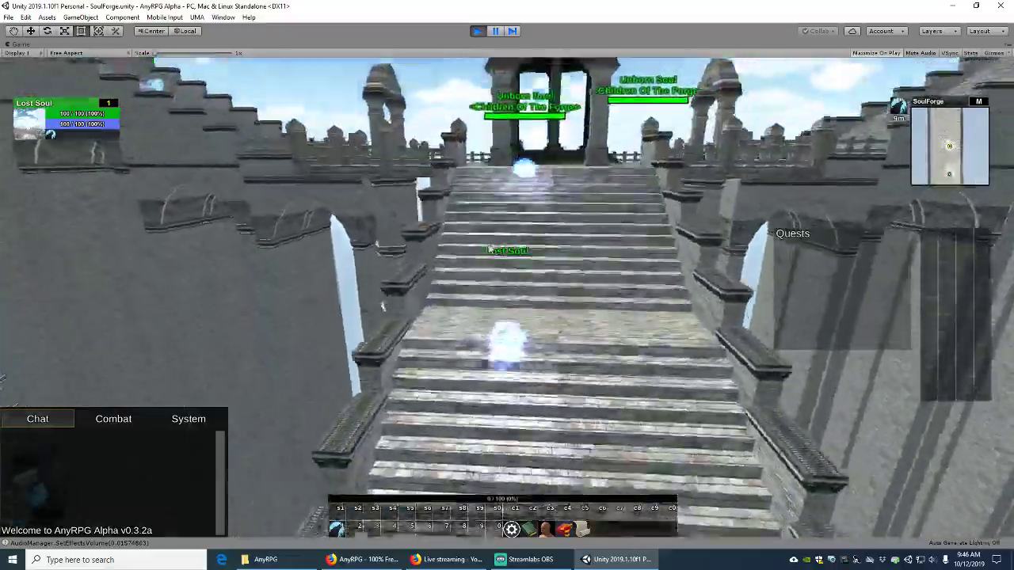
key("w")
key("d")
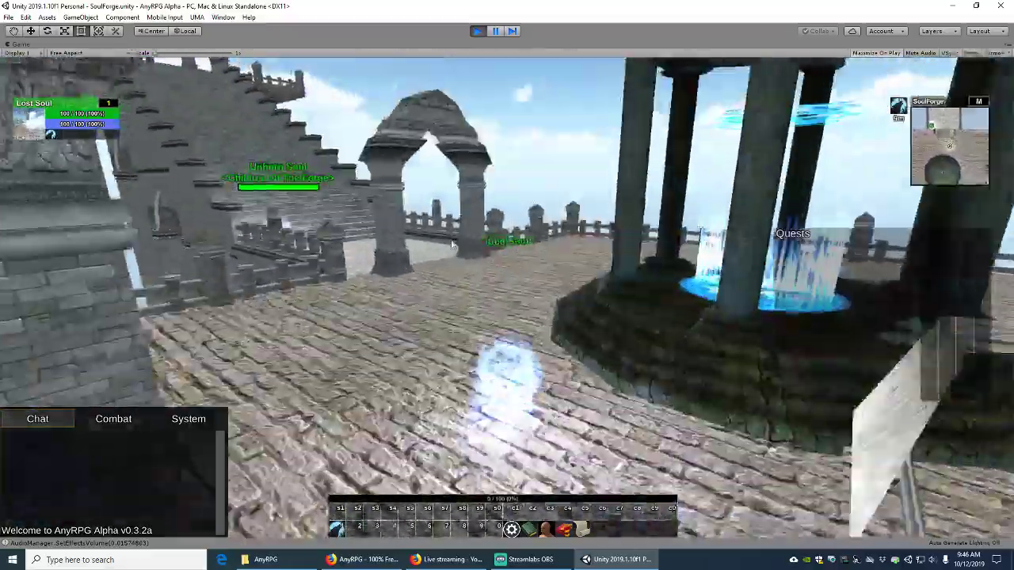
Move the Lost Soul up the following staircase to the higher portal pavilion and look around its platform
key("a")
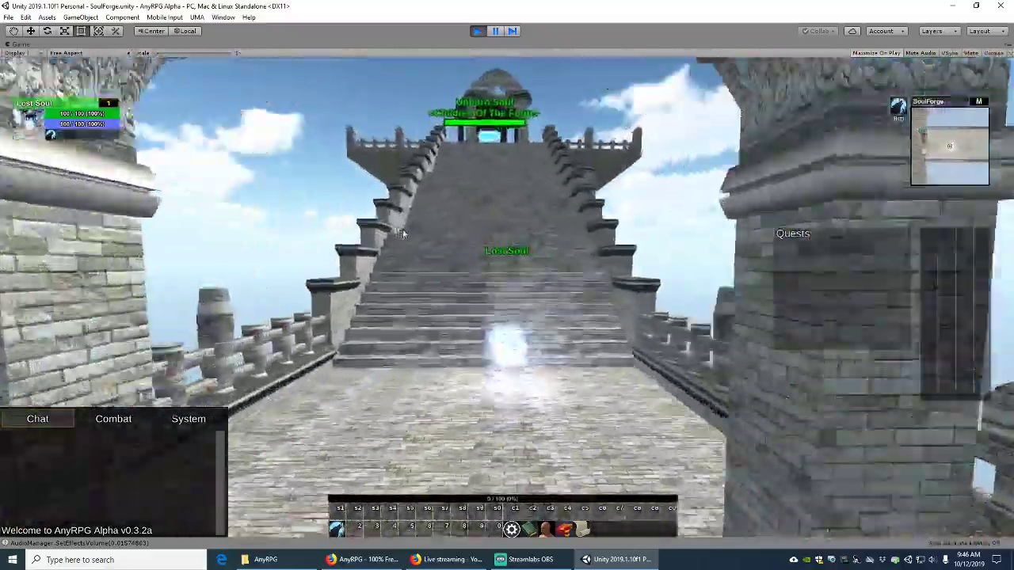
key("w")
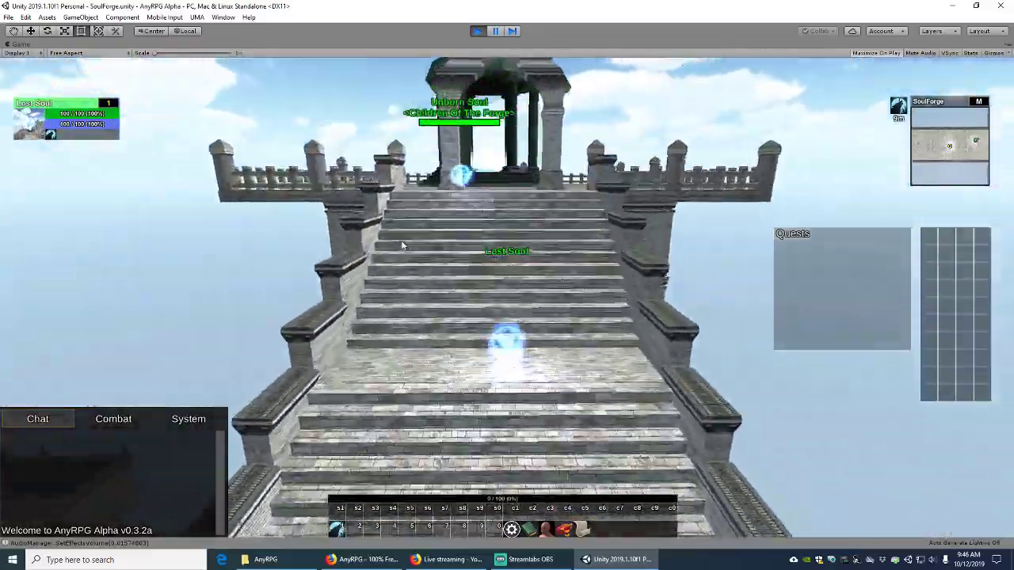
key("w")
key("d")
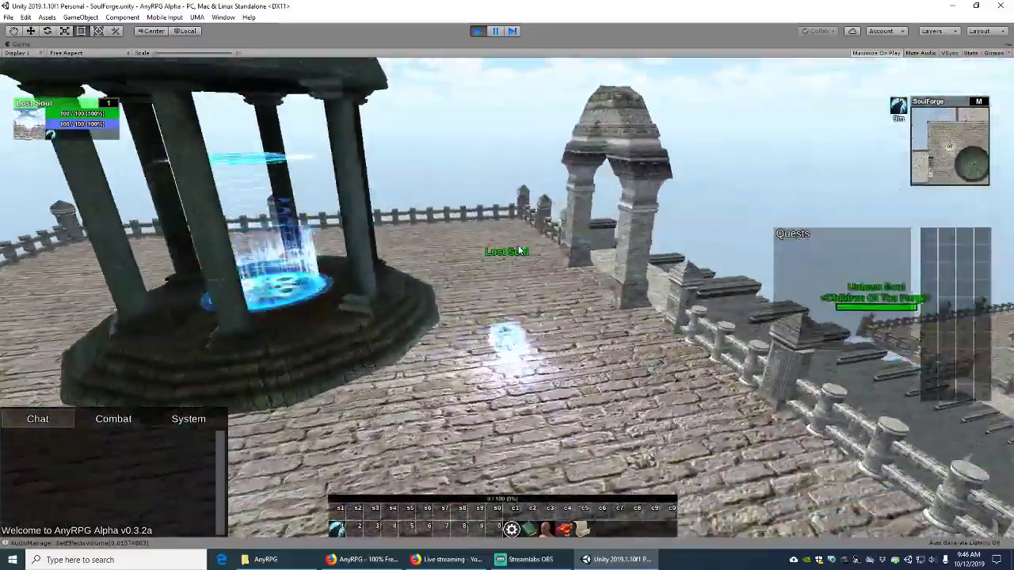
right_click_drag(519, 251, 323, 295)
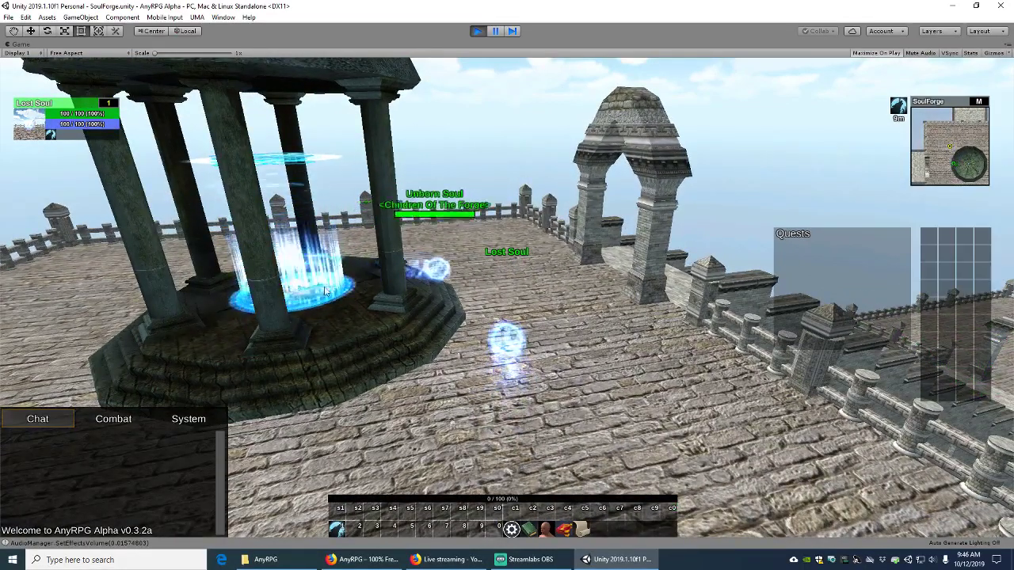
right_click_drag(563, 276, 591, 201)
Move the Lost Soul from the higher portal pavilion down the staircases and across the Guardian Of Souls' plaza, looking over the surrounding platforms
key("w")
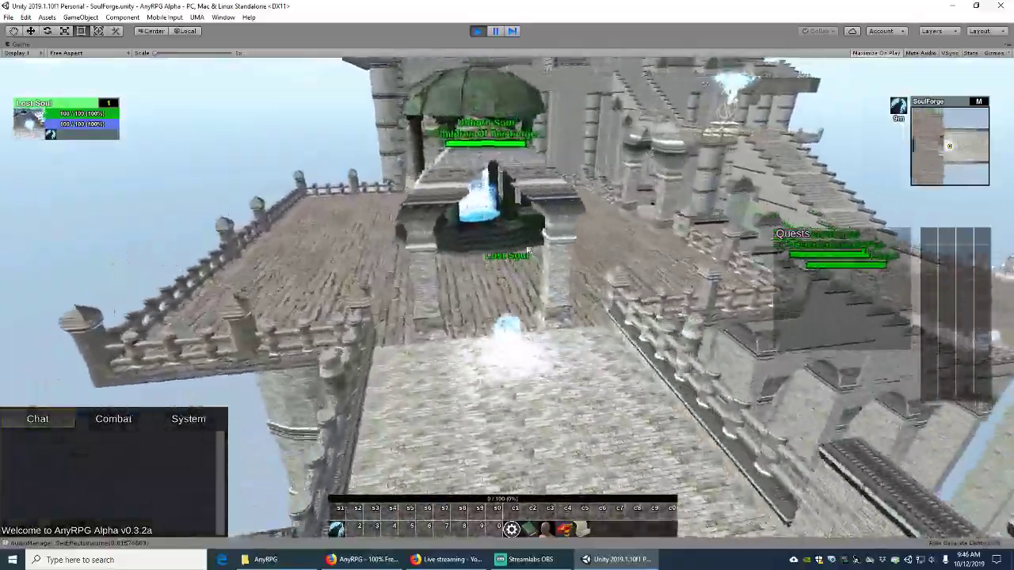
right_click_drag(524, 250, 609, 253)
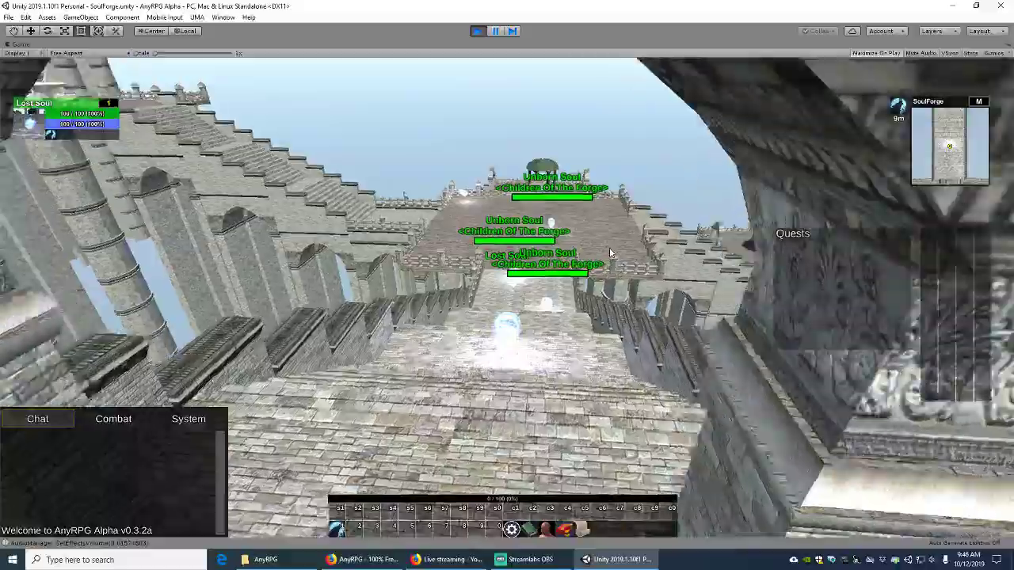
key("w")
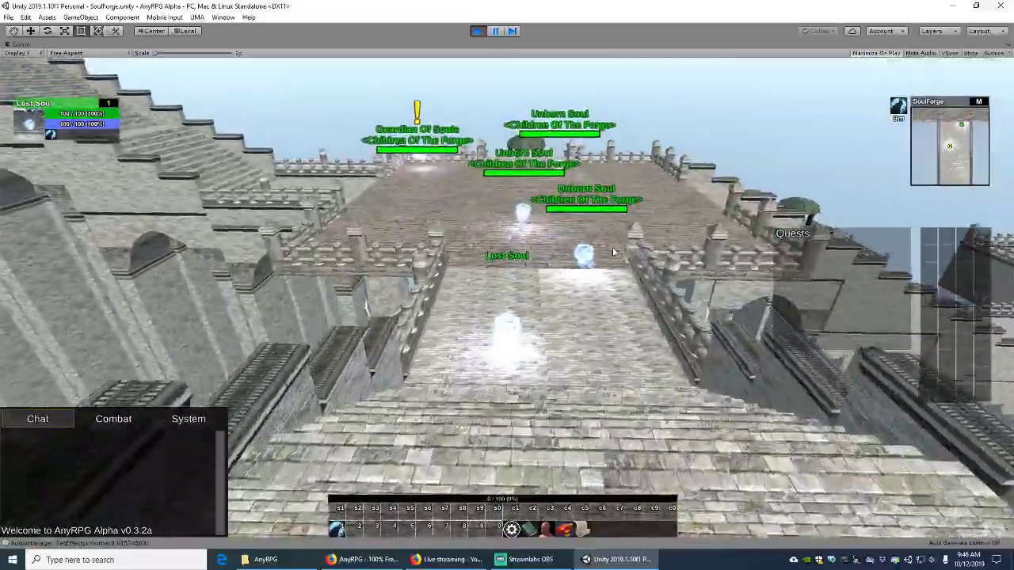
key("w")
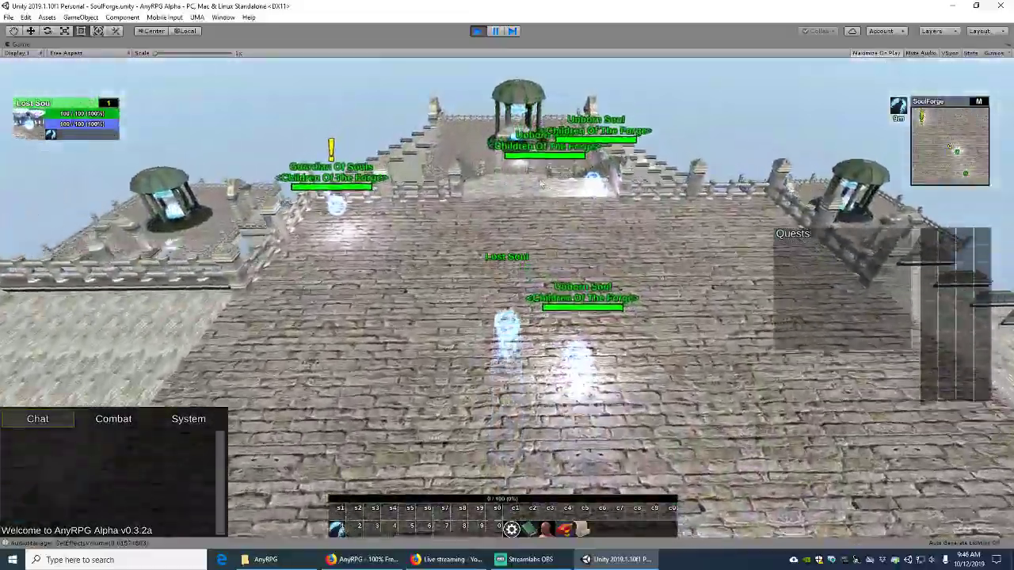
key("w")
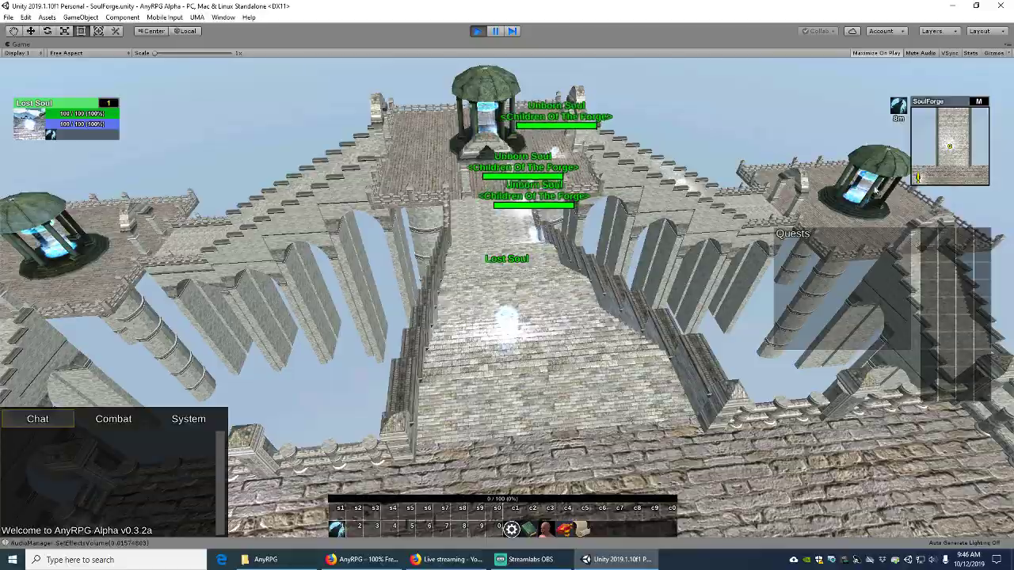
right_click_drag(634, 246, 503, 39)
Pause the game, inspect the AISoulSpawner prefab's Unit Spawn Node settings, and locate its AISoul spawn prefab
left_click(495, 31)
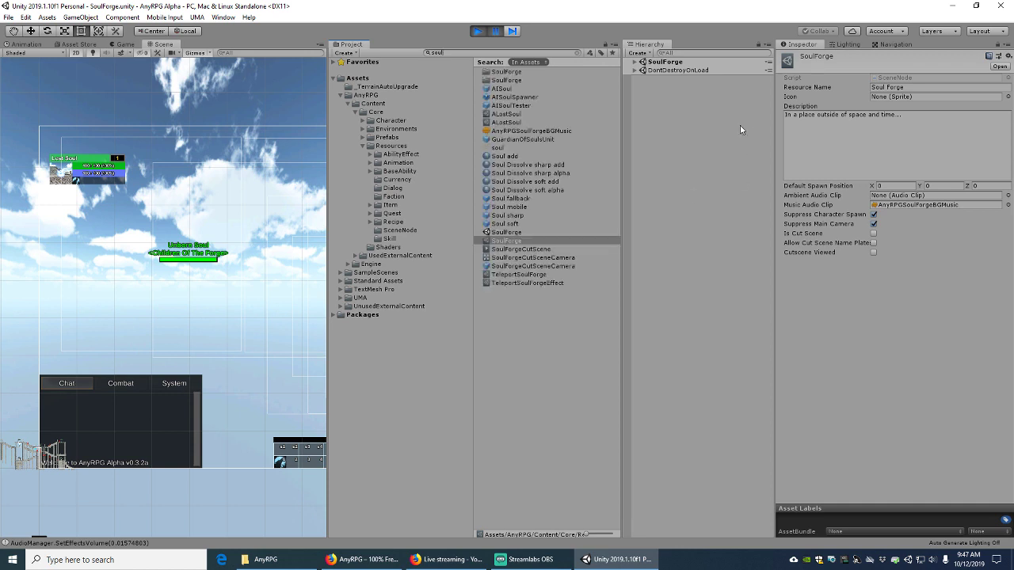
left_click(515, 96)
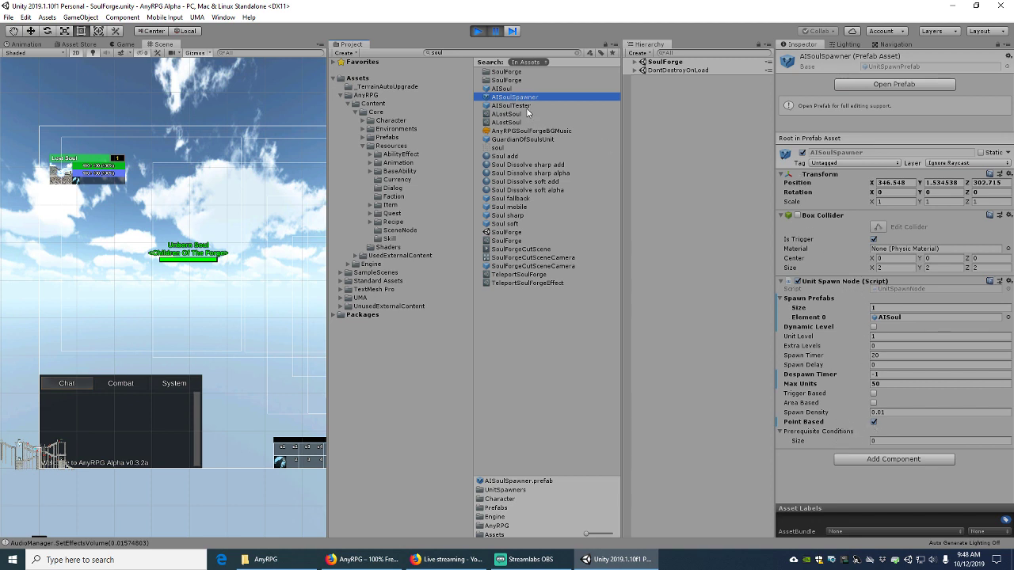
left_click(896, 317)
Examine the AISoul prefab's AI Patrol settings, including its destination list and the Despawn On Completion option
left_click(502, 97)
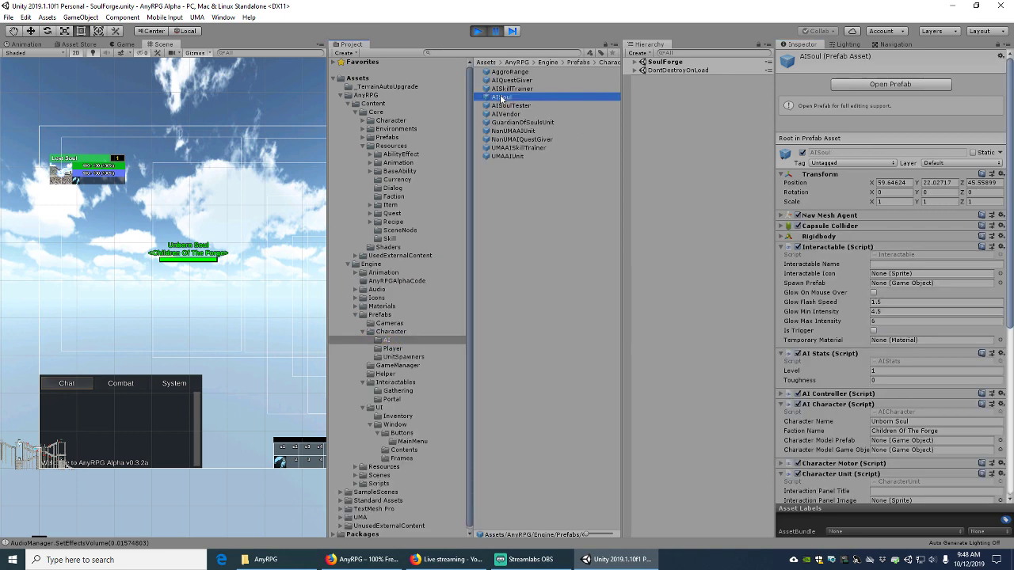
scroll(809, 418, "down", 8)
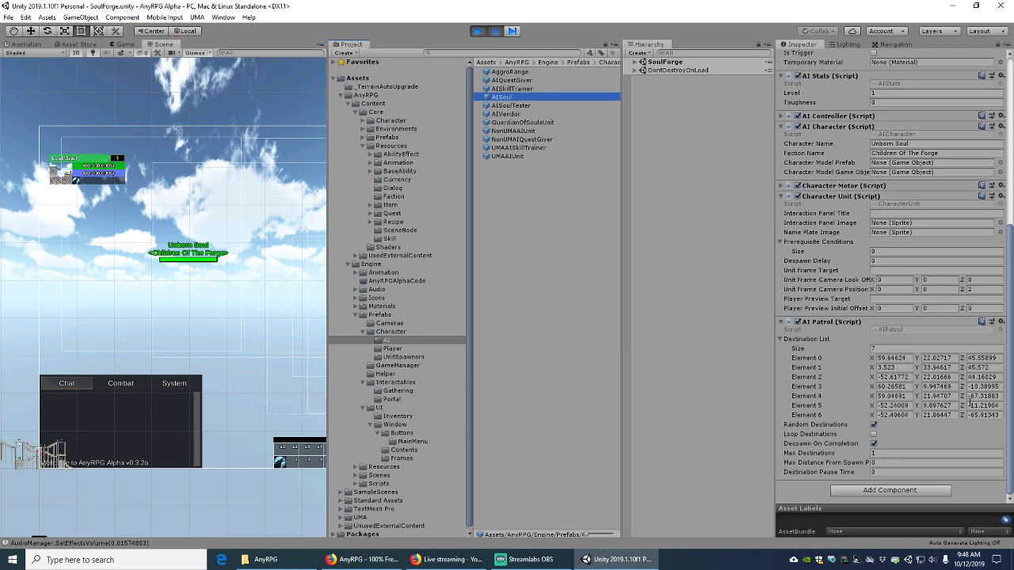
left_click(875, 445)
left_click(875, 445)
Resume the game and move the Lost Soul across the plaza to stand beside the Guardian Of Souls
left_click(497, 31)
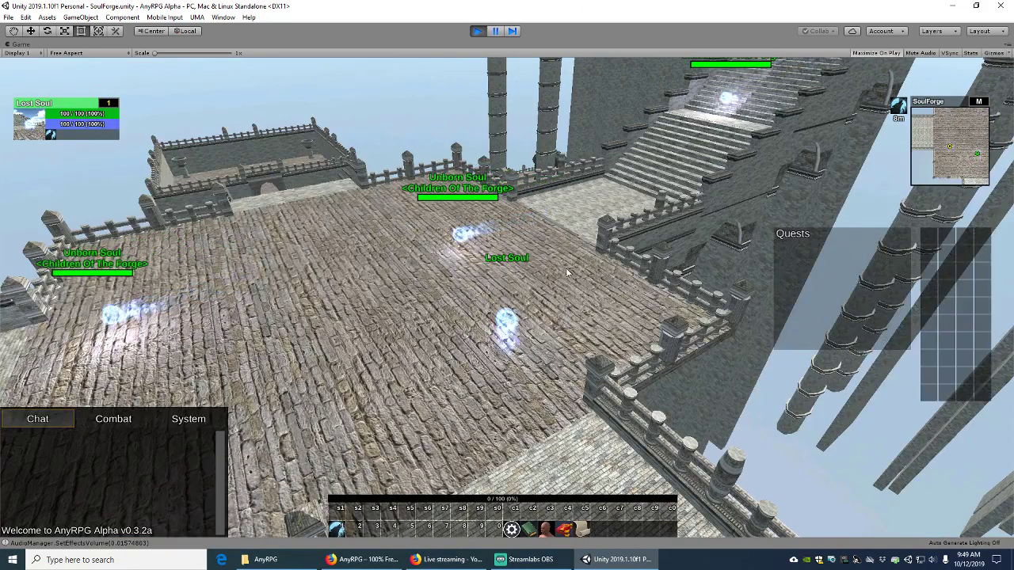
right_click_drag(568, 272, 469, 287)
key("w")
key("w")
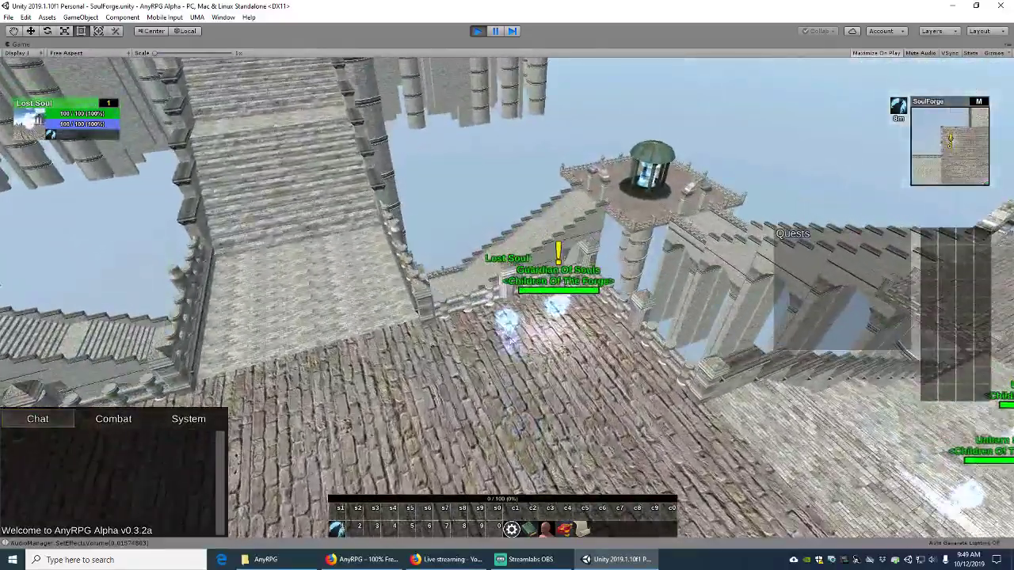
right_click(552, 294)
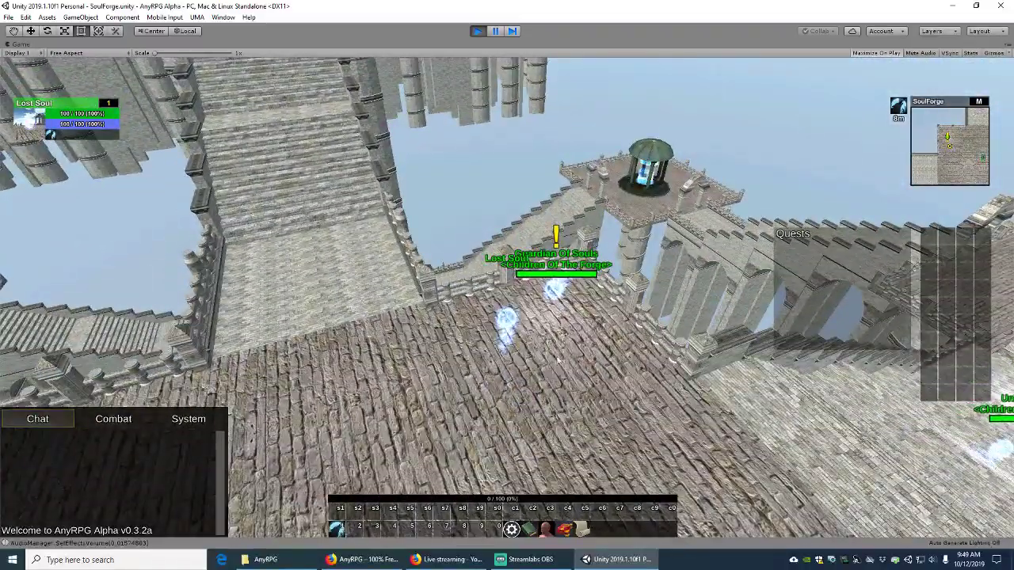
right_click_drag(566, 368, 556, 341)
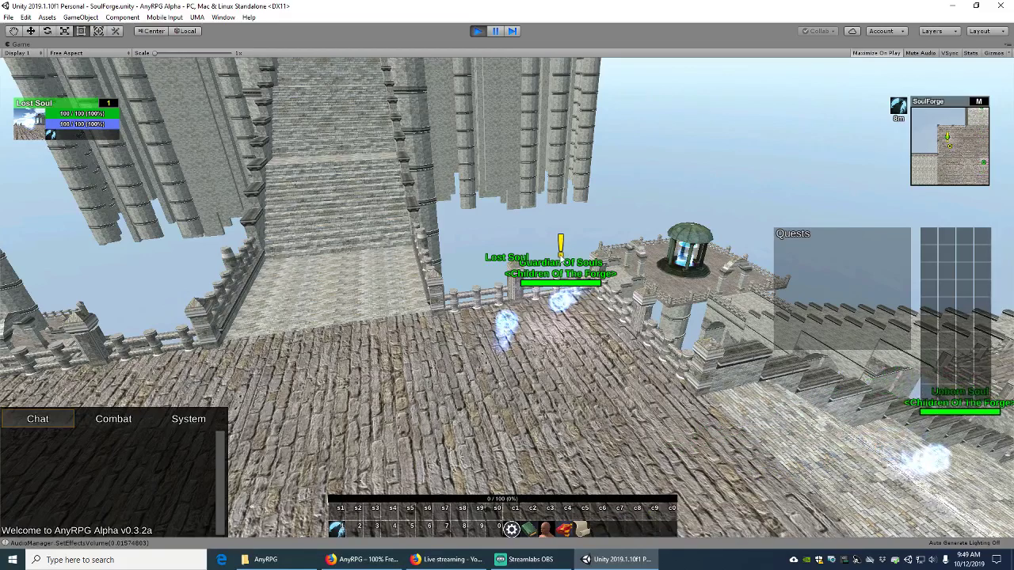
right_click_drag(557, 306, 605, 283)
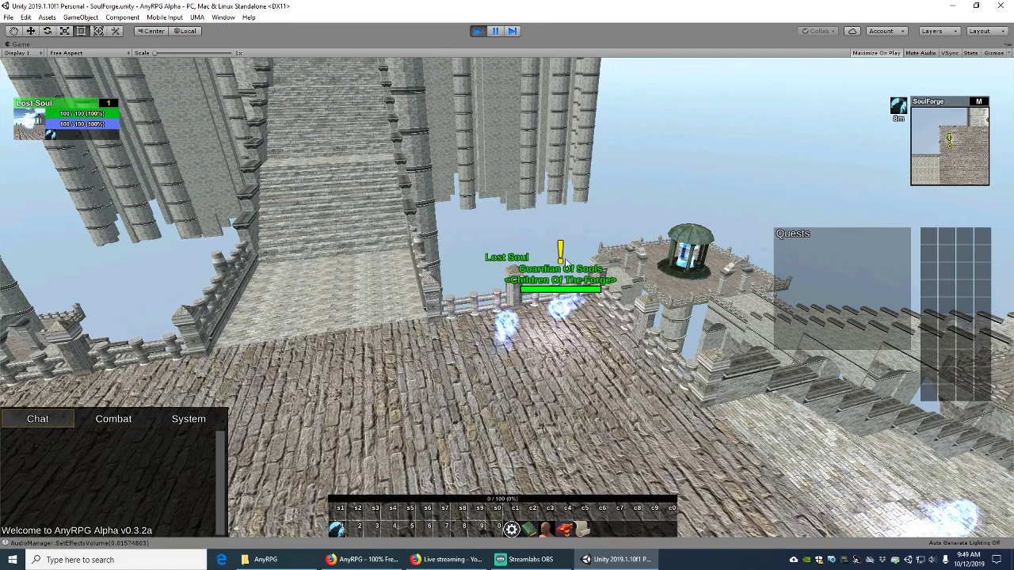
Pause the game, search the project for "guardianof", and select the GuardianOfSoulsUnit prefab
left_click(496, 32)
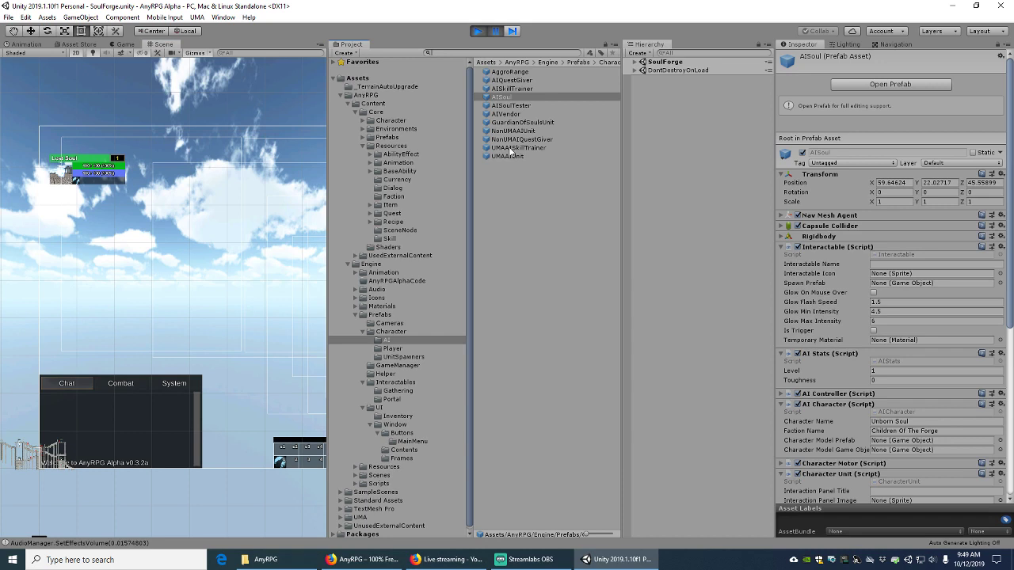
type("guardianof")
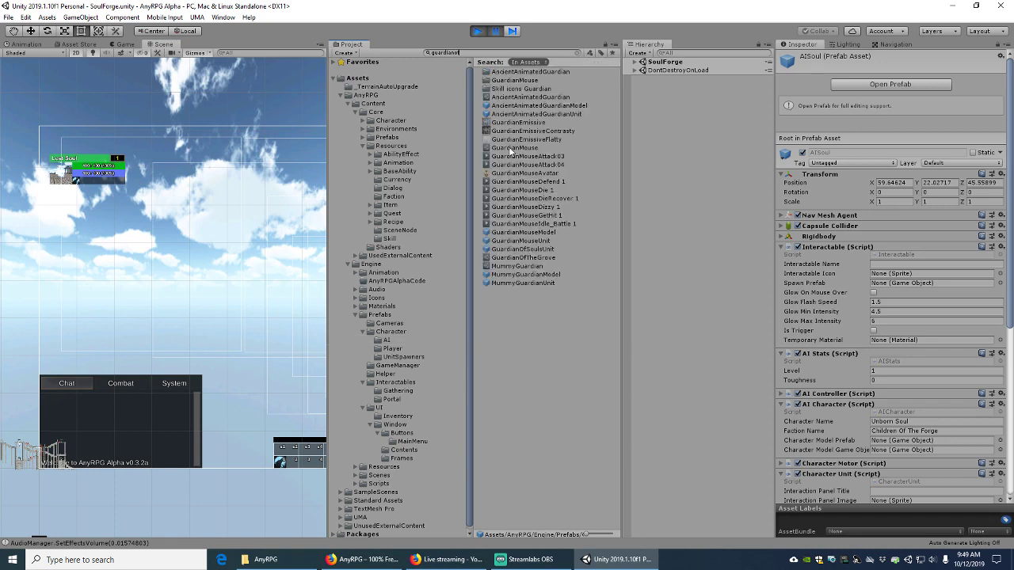
left_click(522, 72)
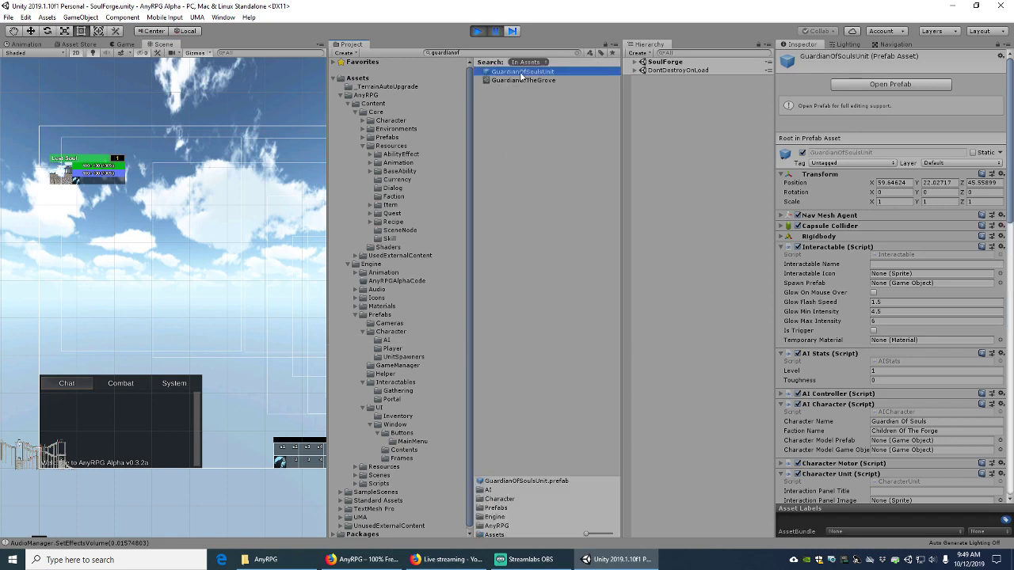
Examine the GuardianOfSoulsUnit's AI Character name and faction fields and the quest list of its Quest Giver component
scroll(813, 341, "down", 9)
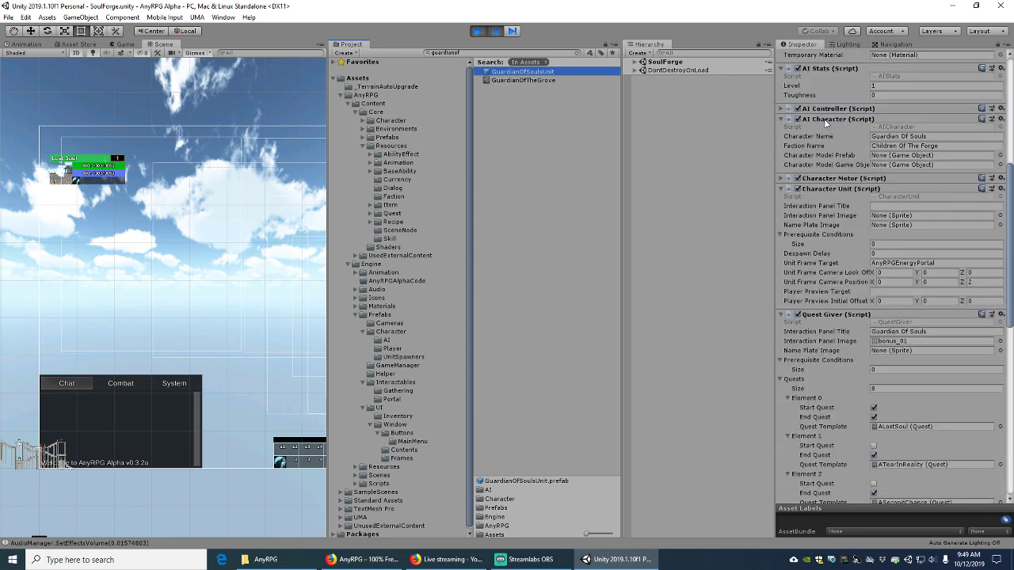
left_click(946, 137)
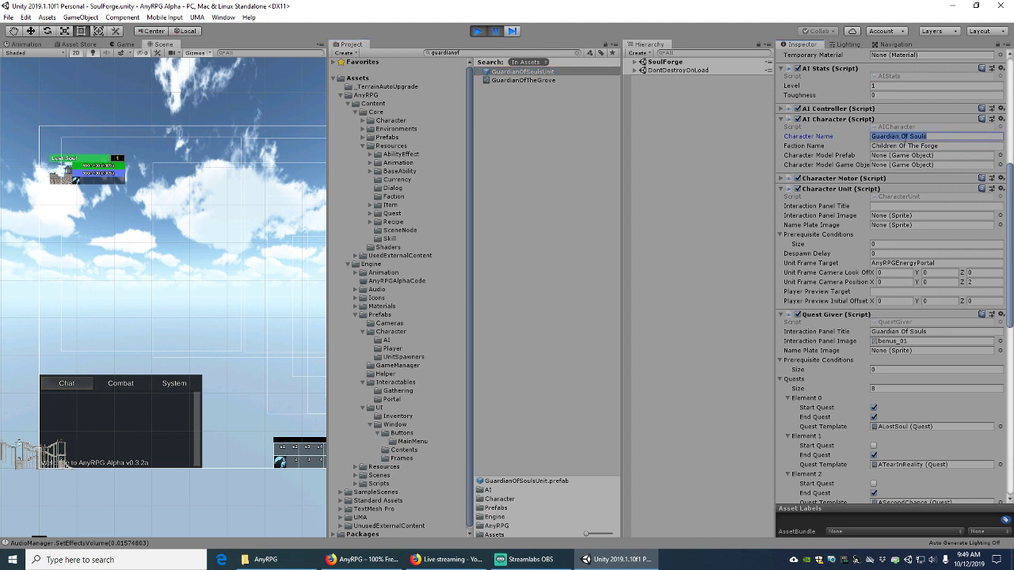
left_click(941, 145)
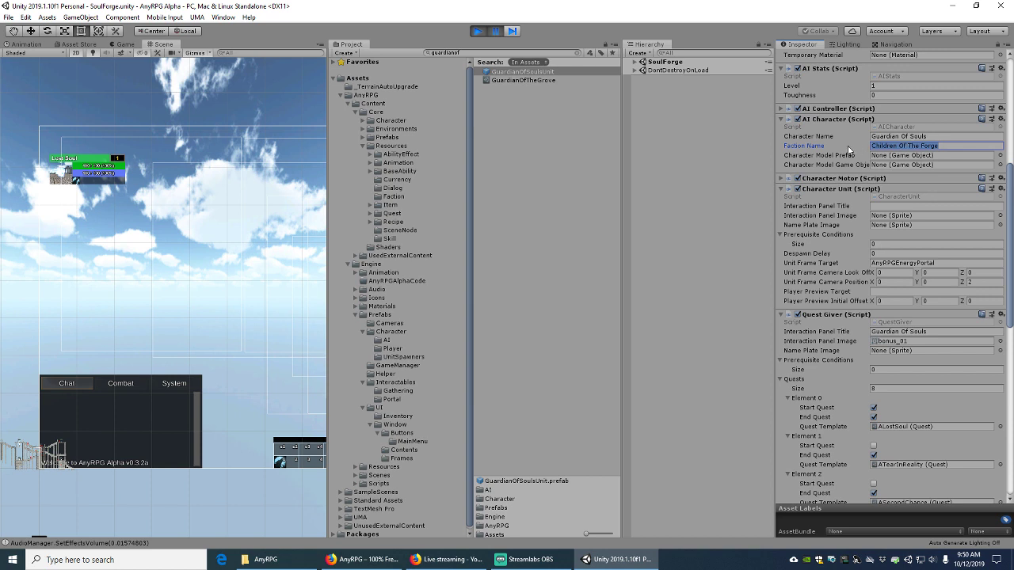
scroll(824, 238, "down", 5)
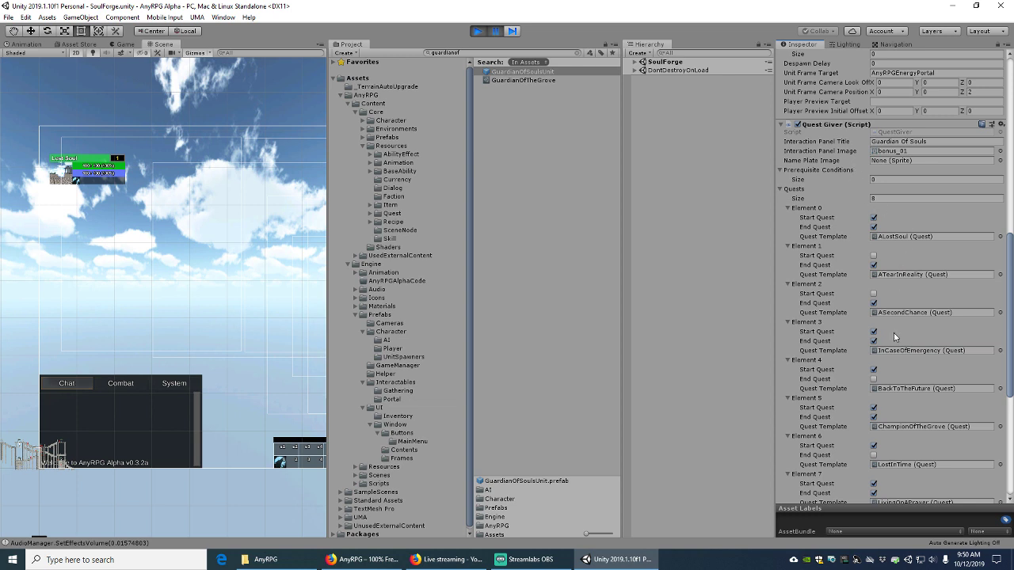
scroll(838, 285, "down", 3)
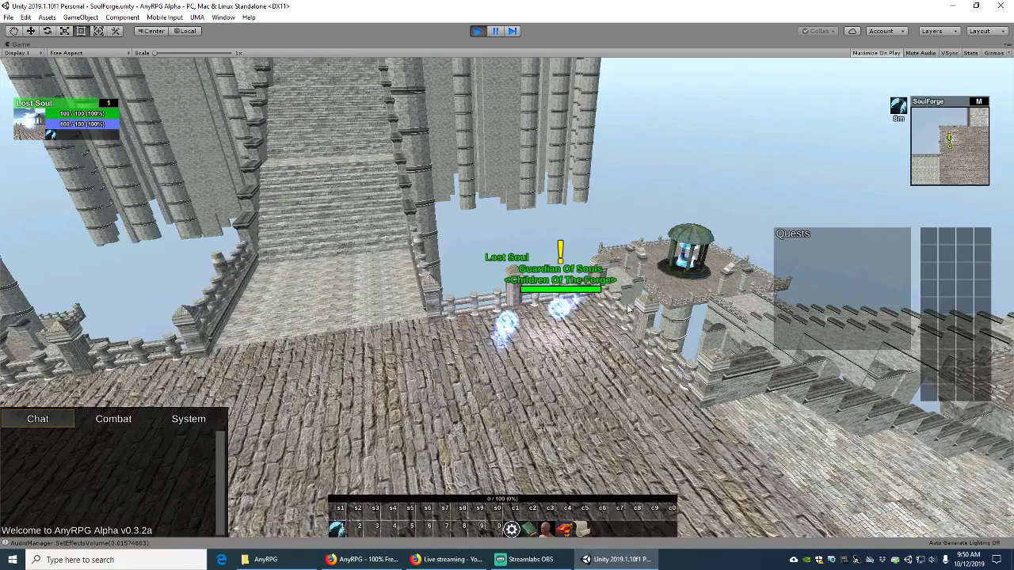
Resume the game to talk to the Guardian Of Souls, and pause it to open the ALostSoul quest from the unit's quest list
left_click(559, 308)
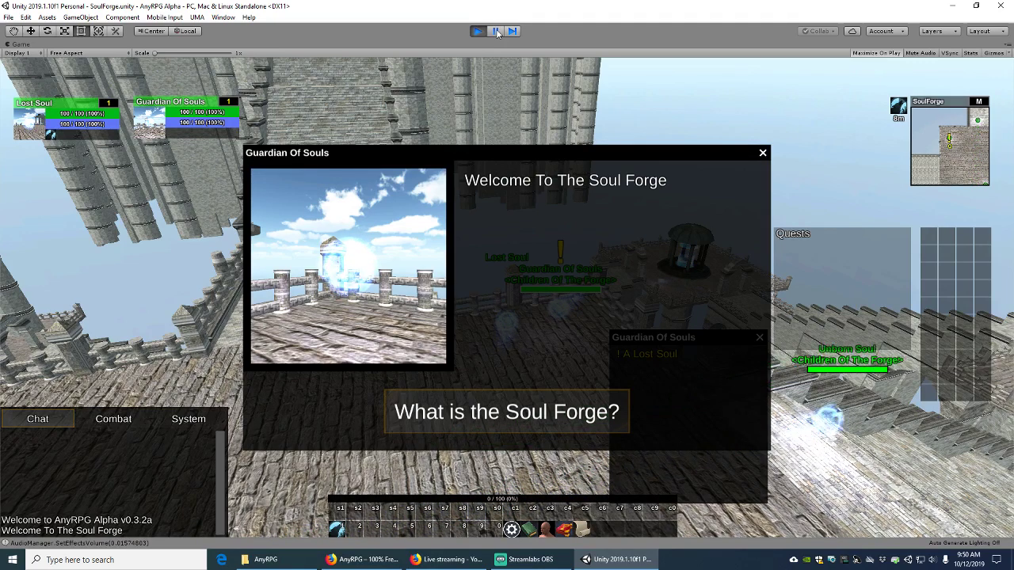
left_click(498, 32)
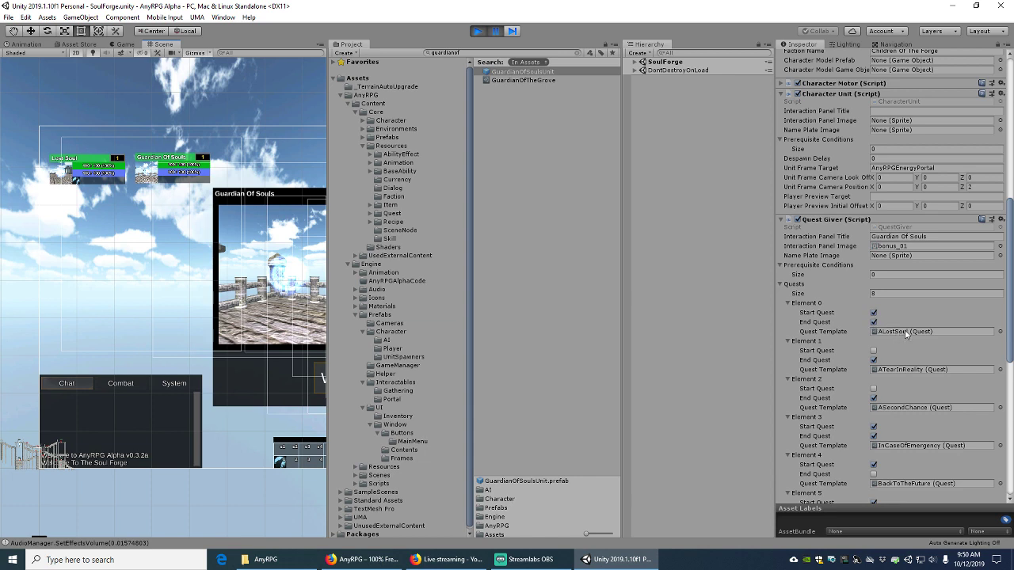
left_click(904, 330)
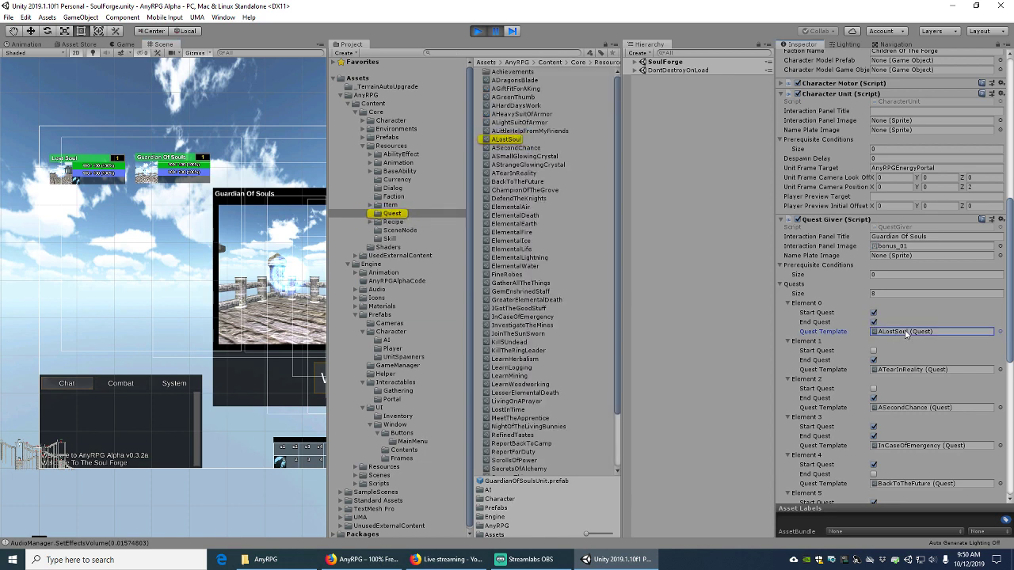
left_click(512, 140)
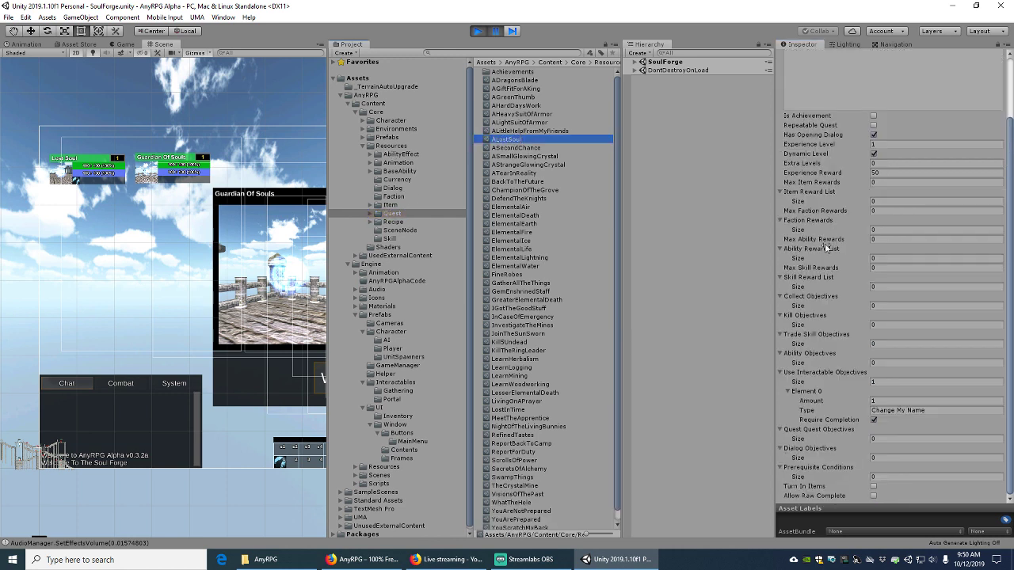
Examine the ALostSoul quest's description, Has Opening Dialog option, rewards and Use Interactable objective
scroll(827, 248, "up", 2)
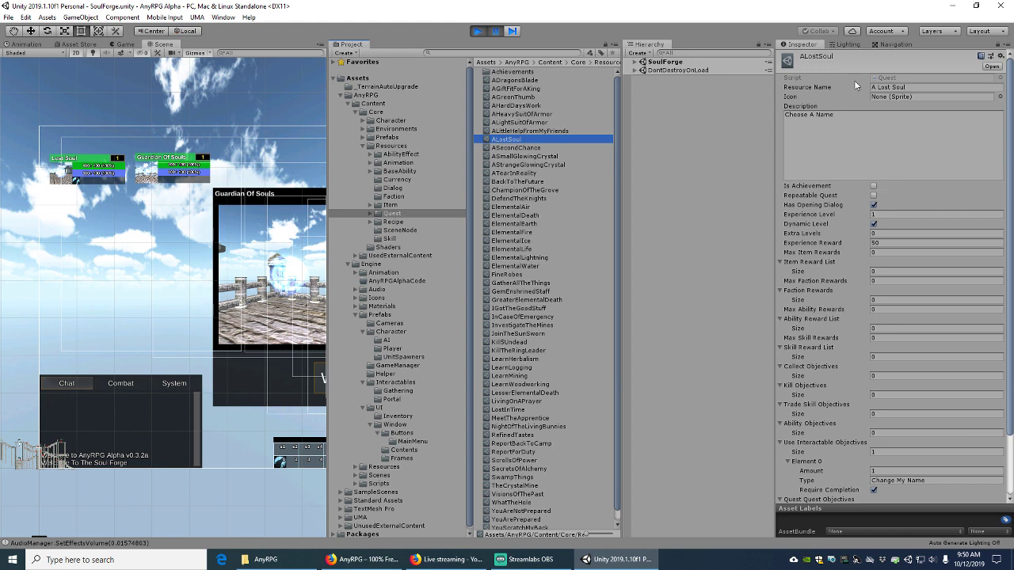
left_click(875, 205)
left_click(875, 205)
scroll(854, 265, "down", 3)
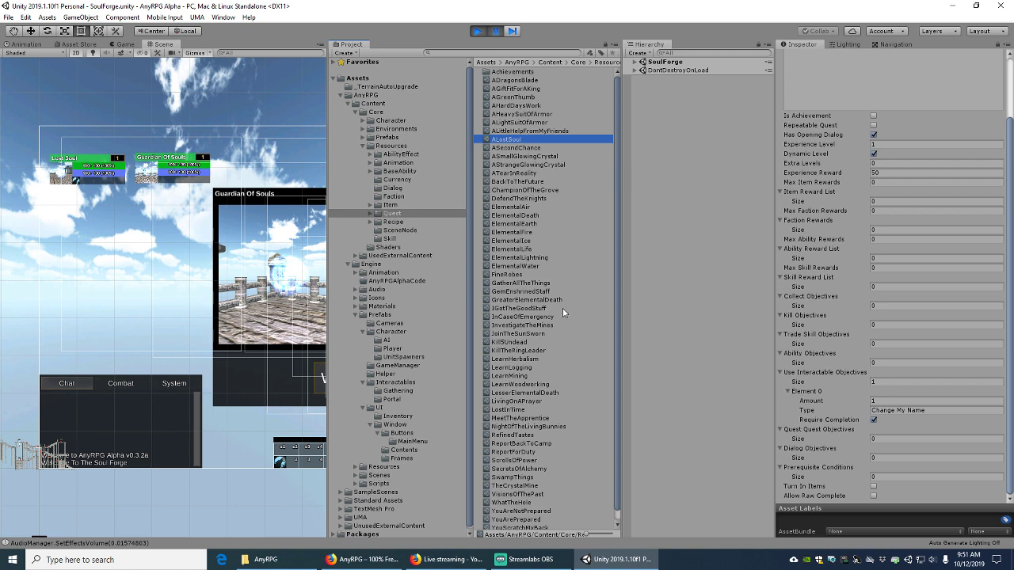
Open the ALostSoul asset in the Dialog folder, expand its collapsed dialog nodes, and read their descriptions and next options
left_click(394, 188)
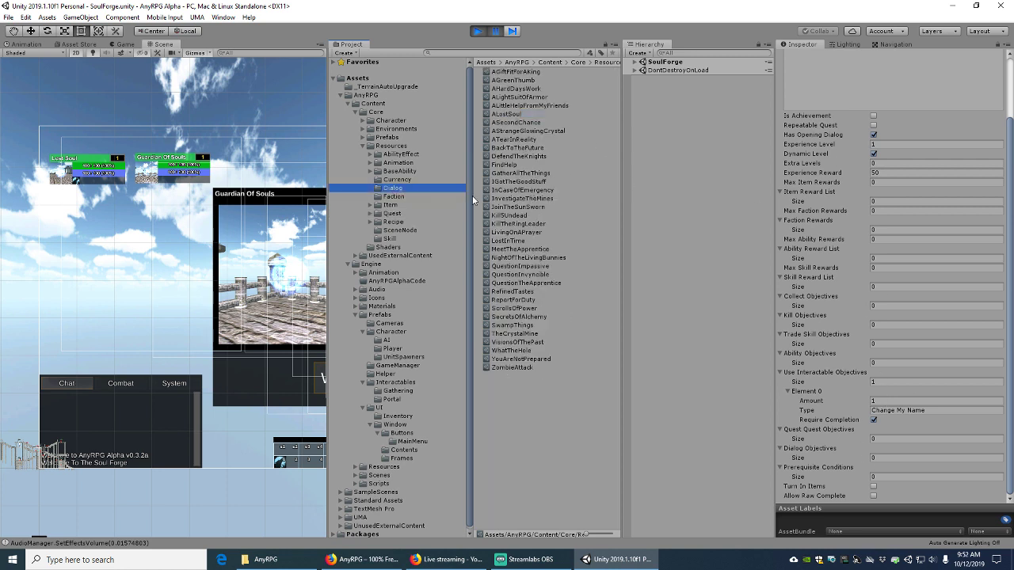
left_click(511, 114)
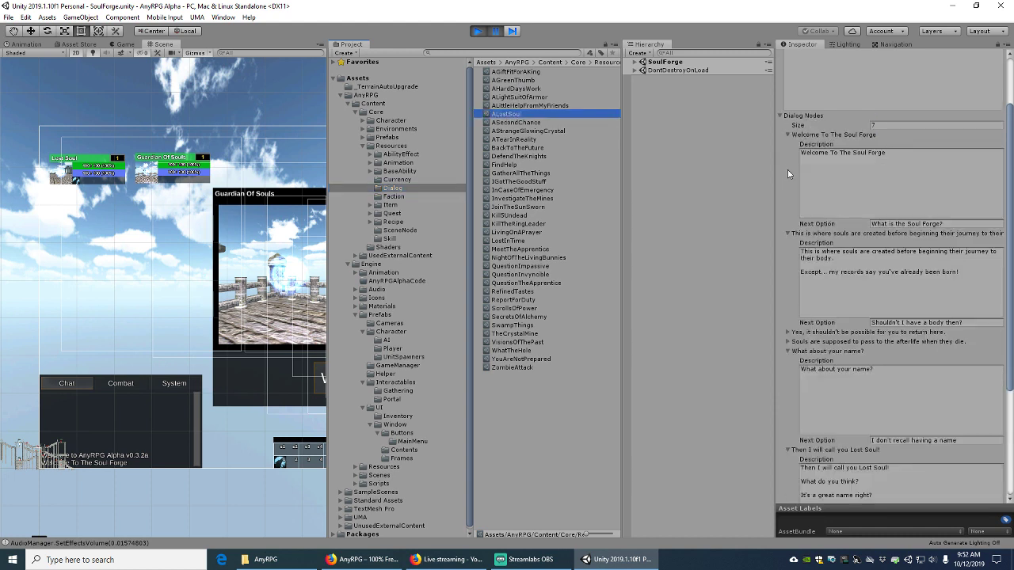
scroll(789, 174, "up", 3)
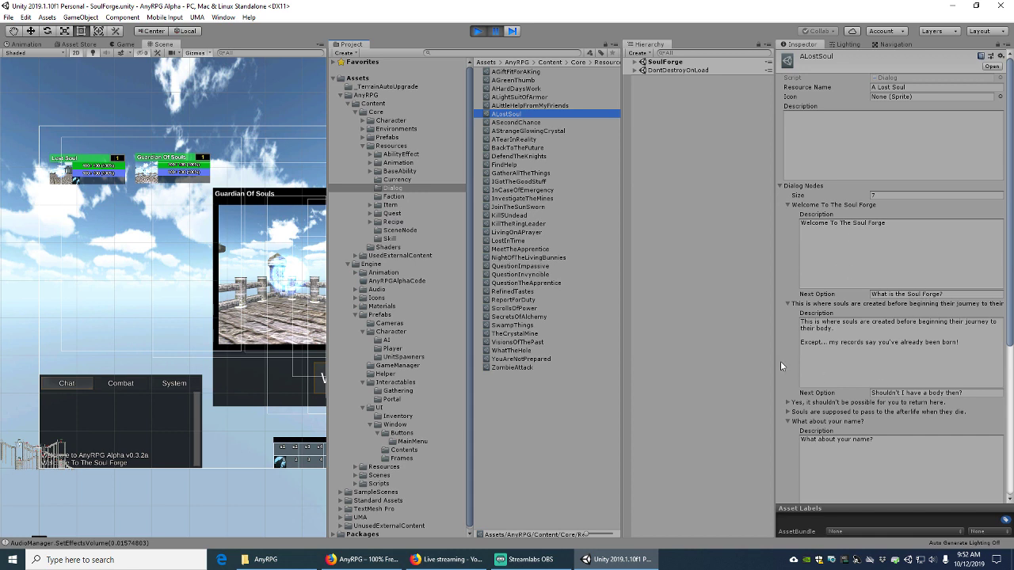
scroll(780, 366, "down", 3)
left_click(785, 315)
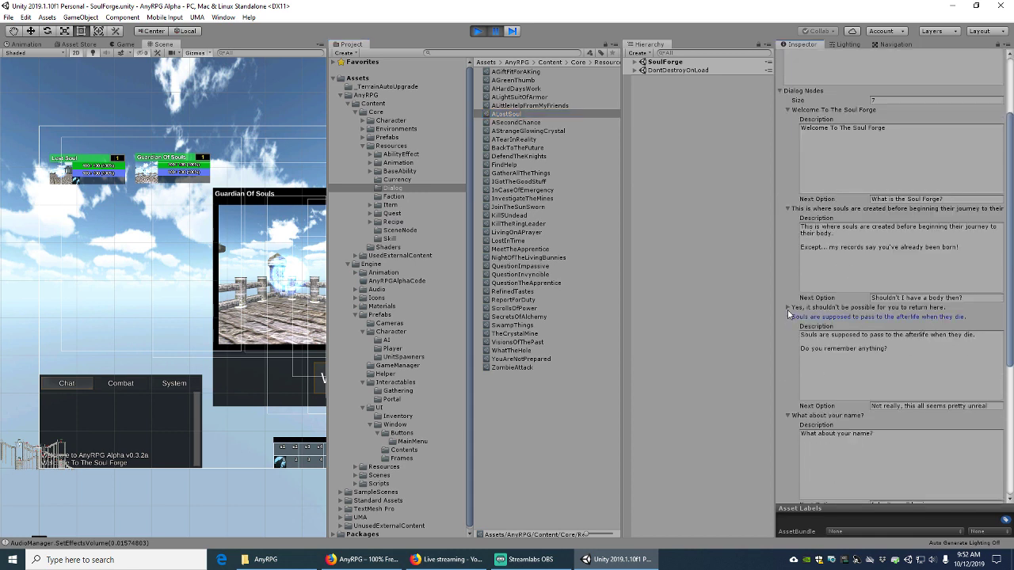
left_click(788, 307)
scroll(785, 356, "down", 10)
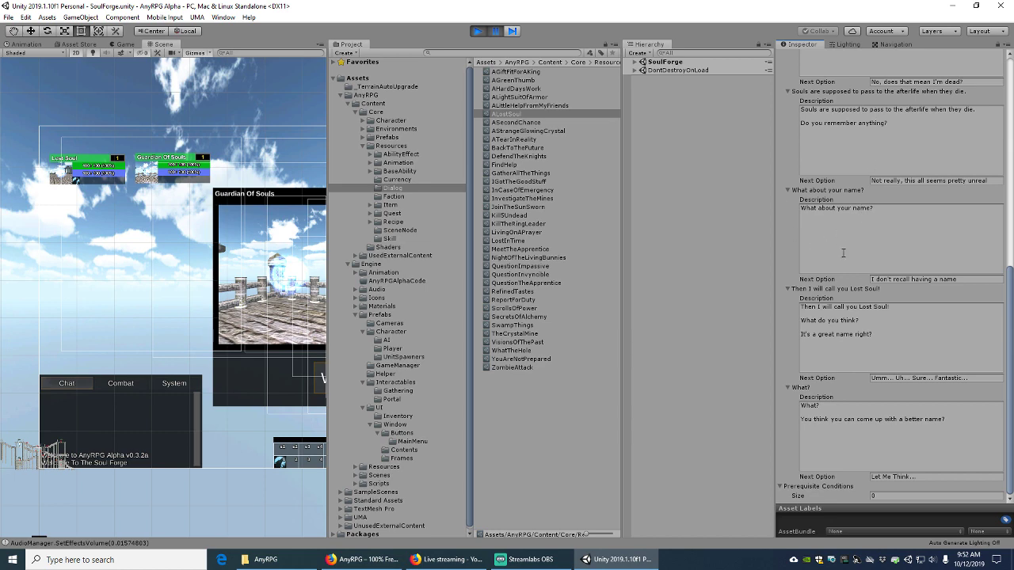
scroll(844, 253, "up", 10)
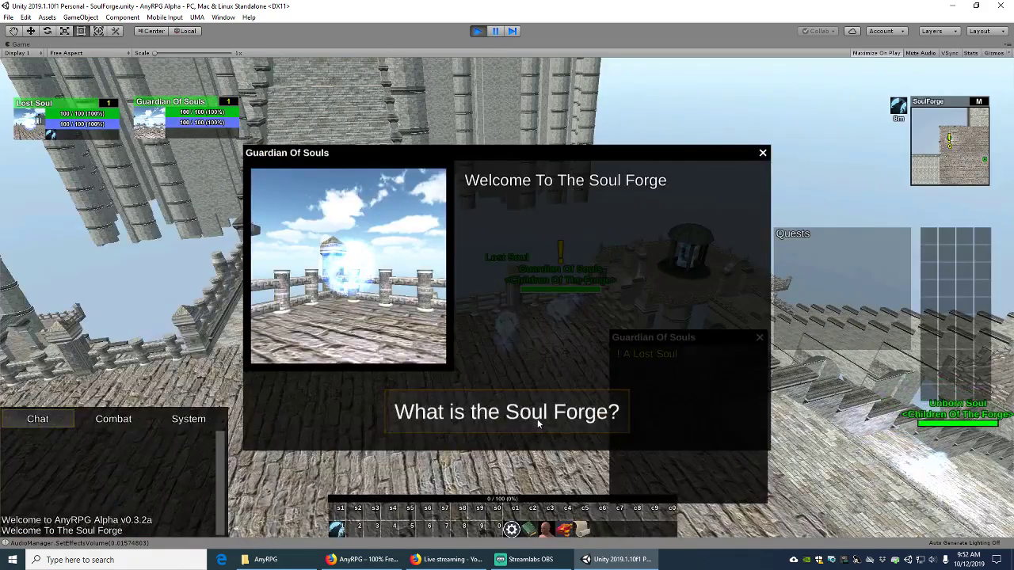
Advance through the Guardian Of Souls' opening dialog and accept the A Lost Soul quest
left_click(538, 419)
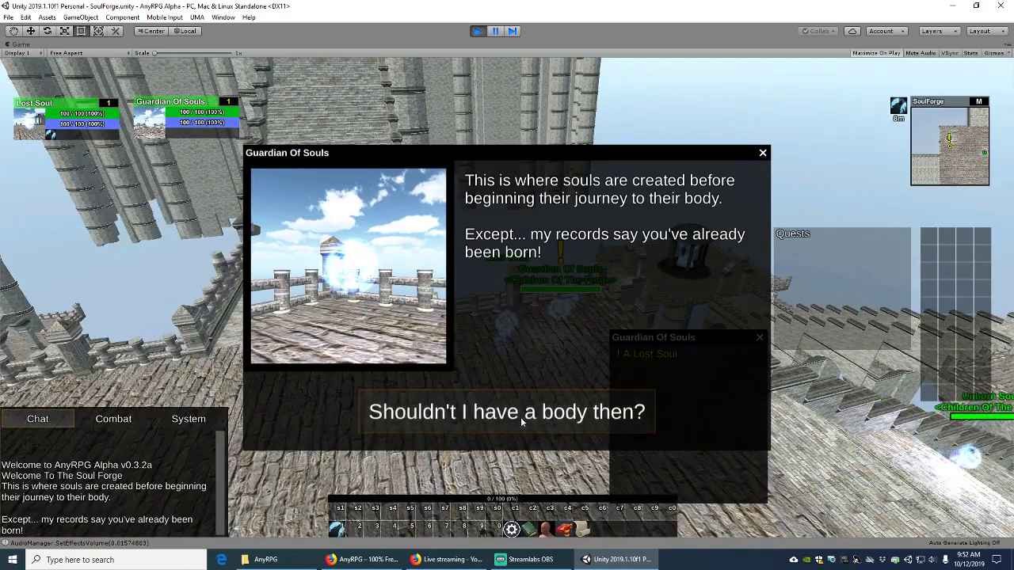
left_click(520, 417)
left_click(545, 423)
left_click(540, 424)
left_click(541, 425)
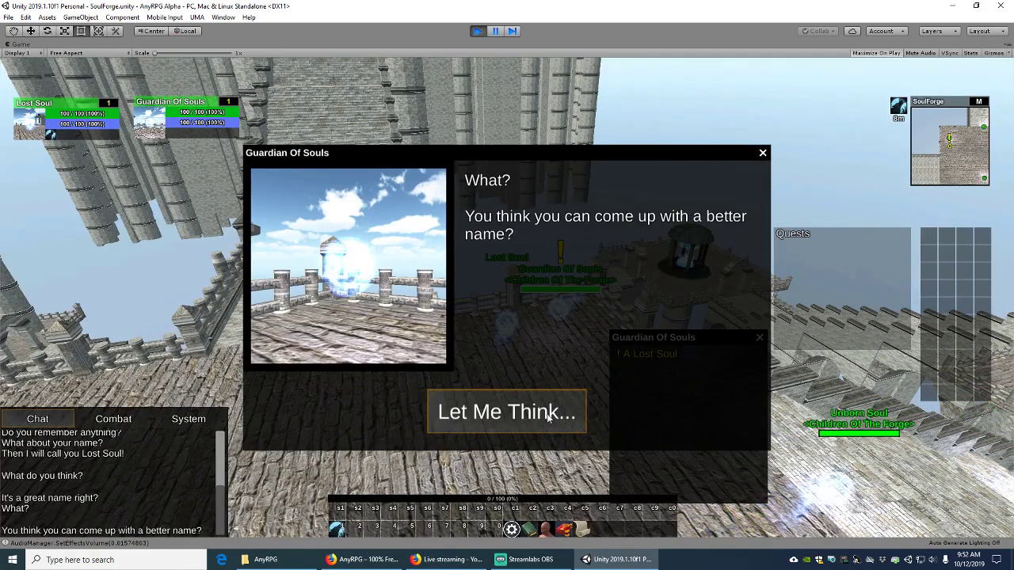
left_click(543, 414)
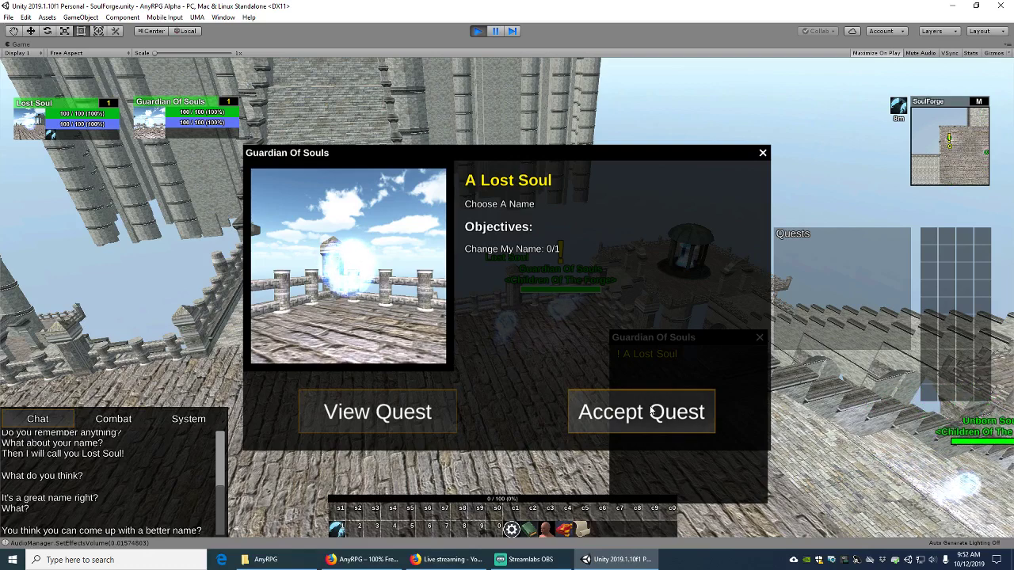
left_click(638, 414)
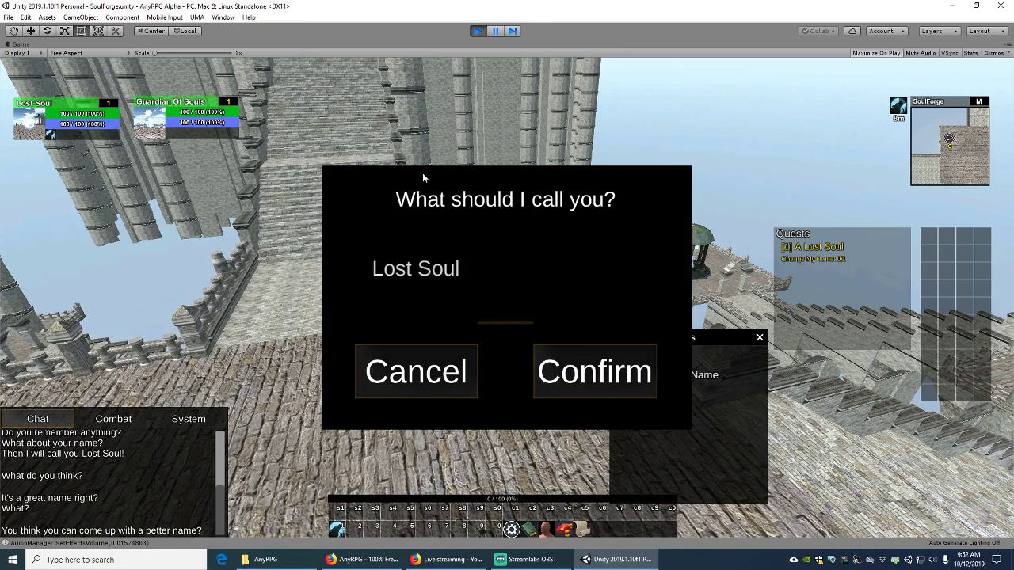
Turn and zoom the game camera to examine the interaction icon above the Guardian Of Souls
left_click_drag(672, 153, 705, 150)
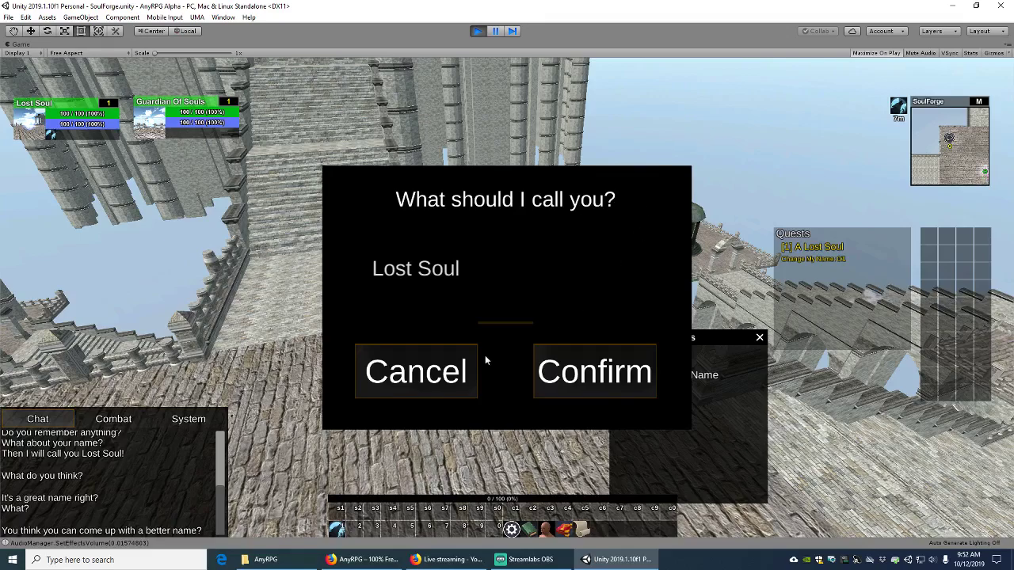
left_click_drag(769, 165, 729, 192)
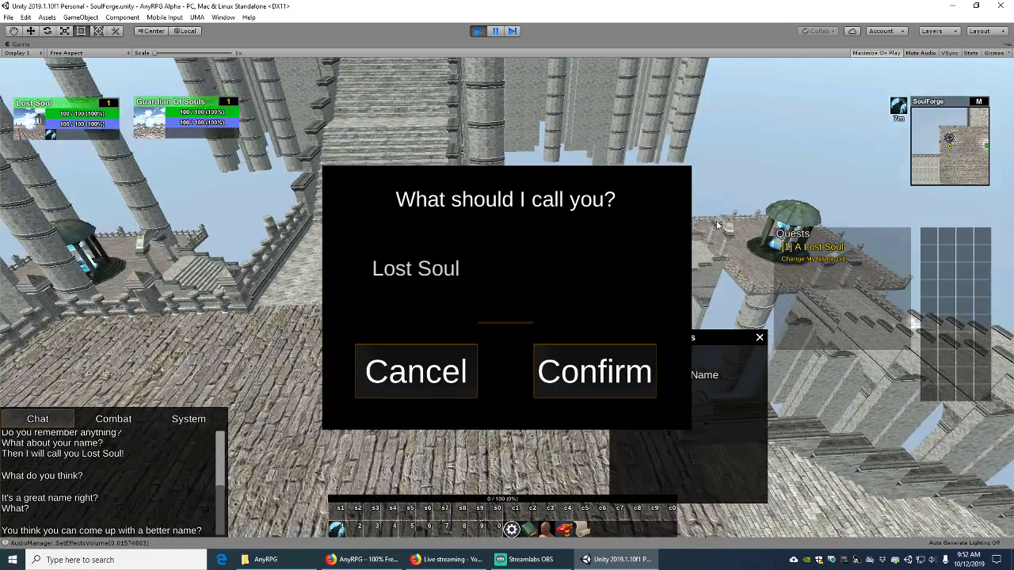
scroll(717, 221, "up", 4)
scroll(729, 217, "up", 2)
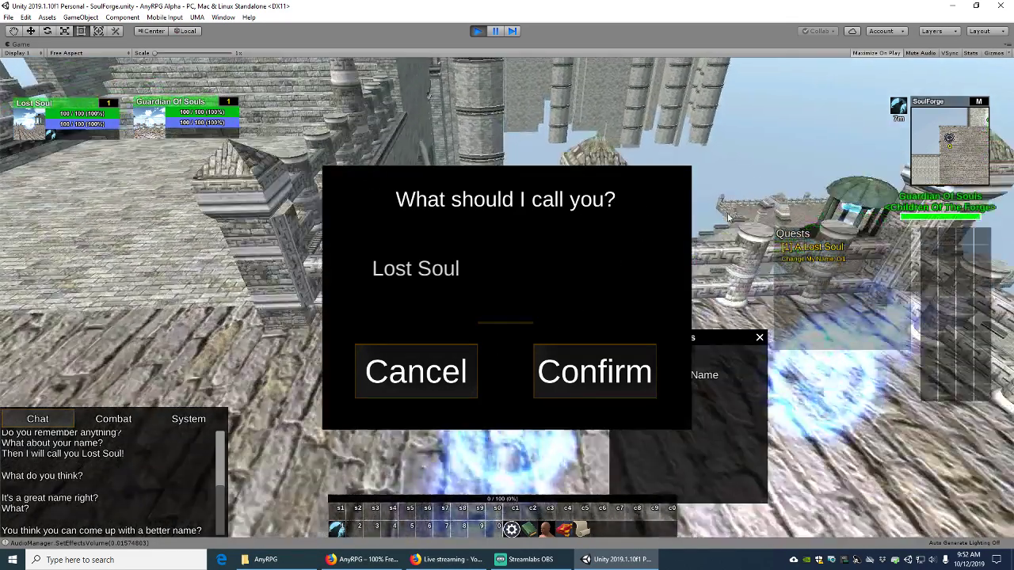
scroll(748, 205, "down", 1)
left_click_drag(766, 155, 763, 151)
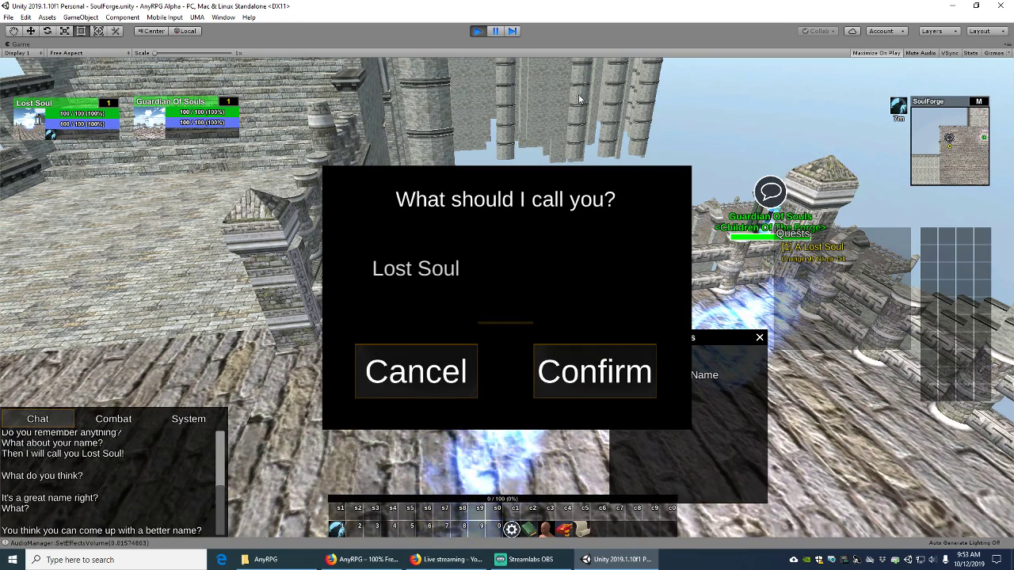
Pause the game, select GameManager under DontDestroyOnLoad, and locate the sprite assigned to Name Change Interaction Panel Image in its System Configuration Manager
left_click(496, 32)
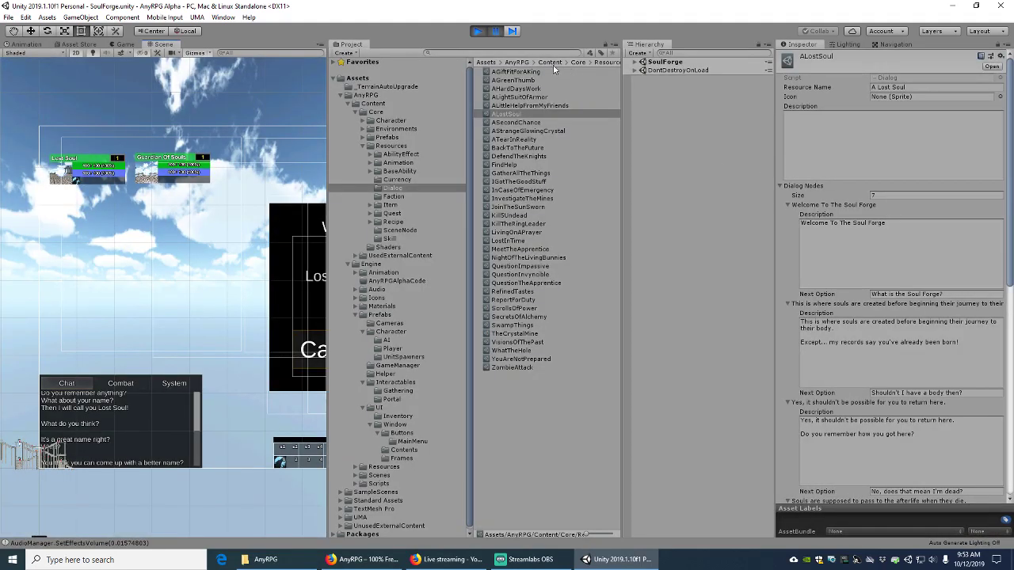
left_click(635, 69)
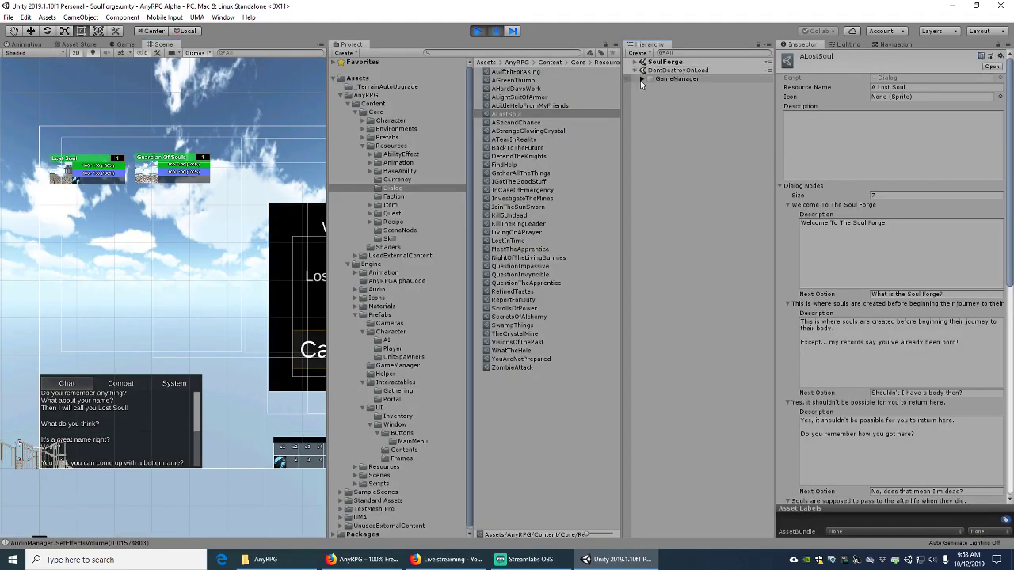
left_click(650, 79)
left_click(677, 77)
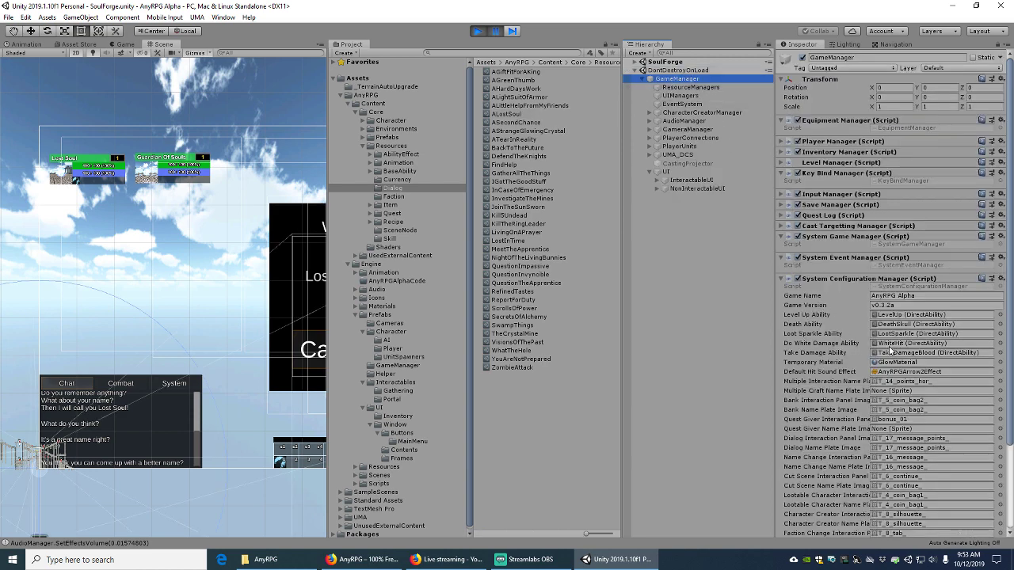
scroll(854, 458, "down", 3)
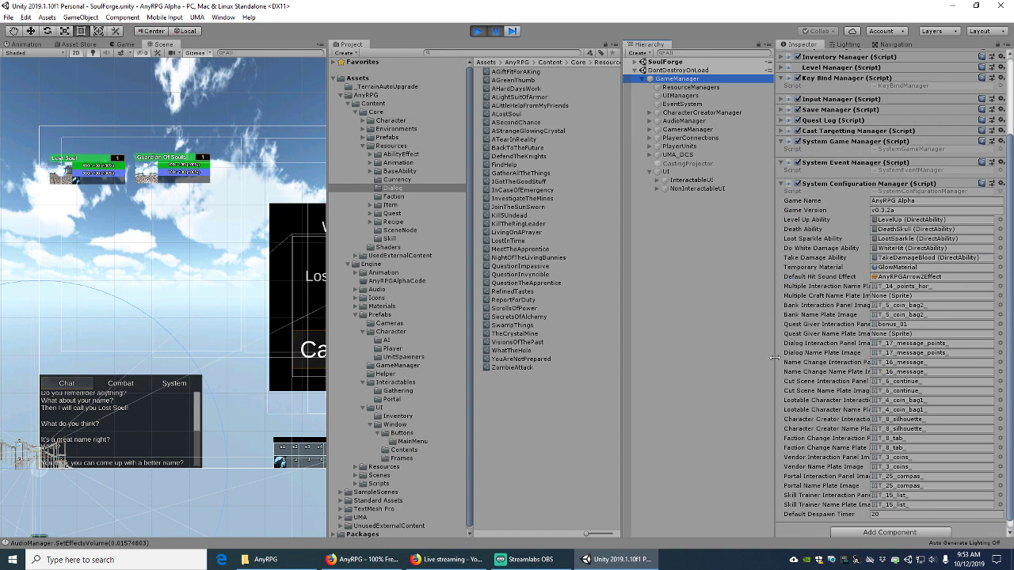
left_click_drag(775, 362, 694, 362)
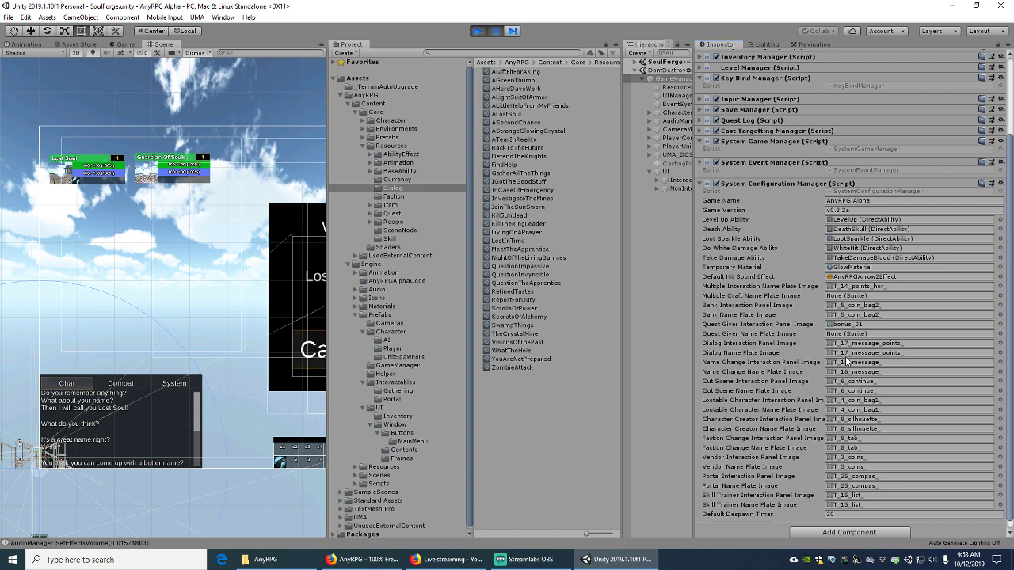
left_click(865, 363)
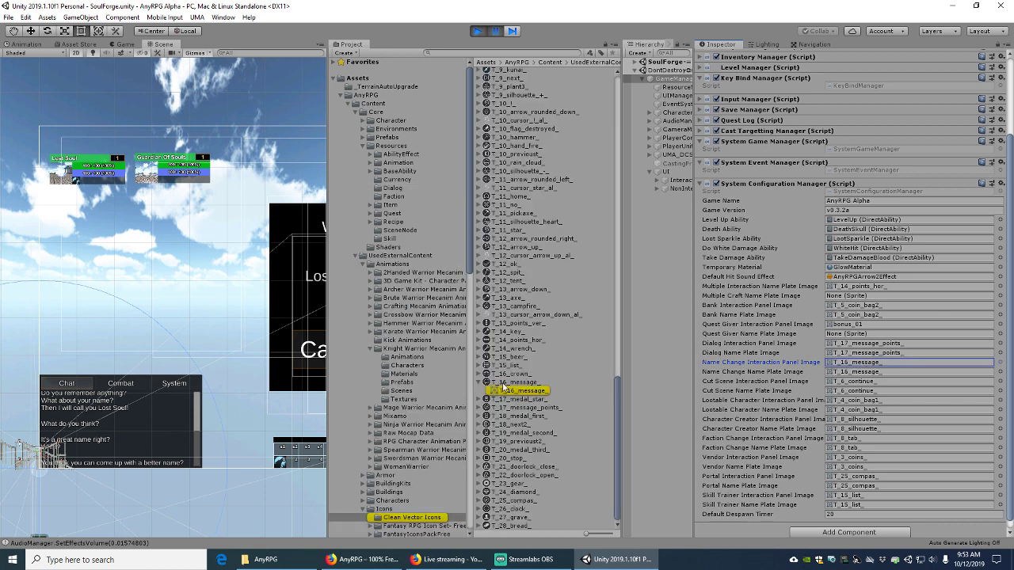
Compare the running game's minimap icon with the name plate and interaction panel images listed in the System Configuration Manager
left_click(498, 33)
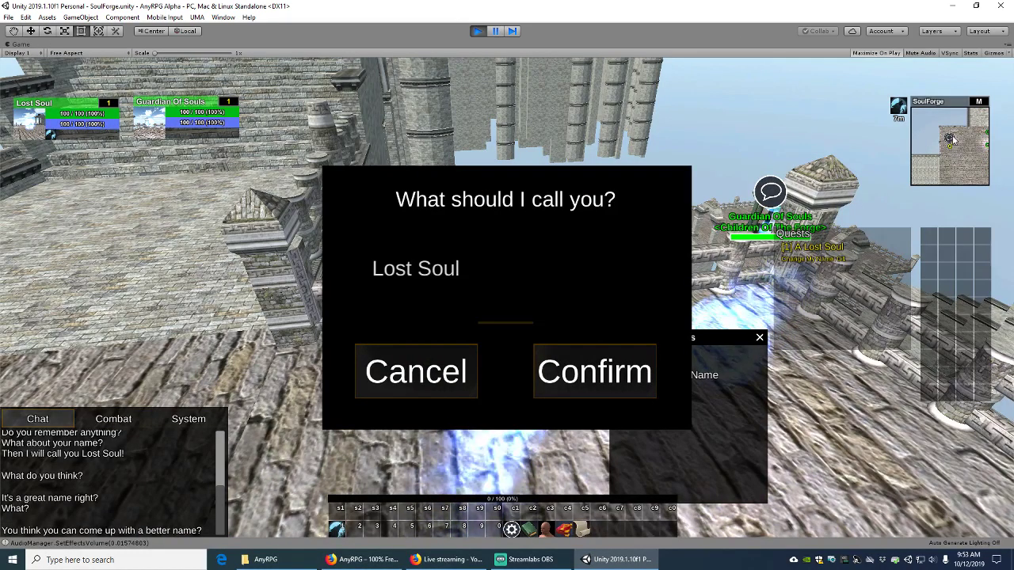
left_click(499, 33)
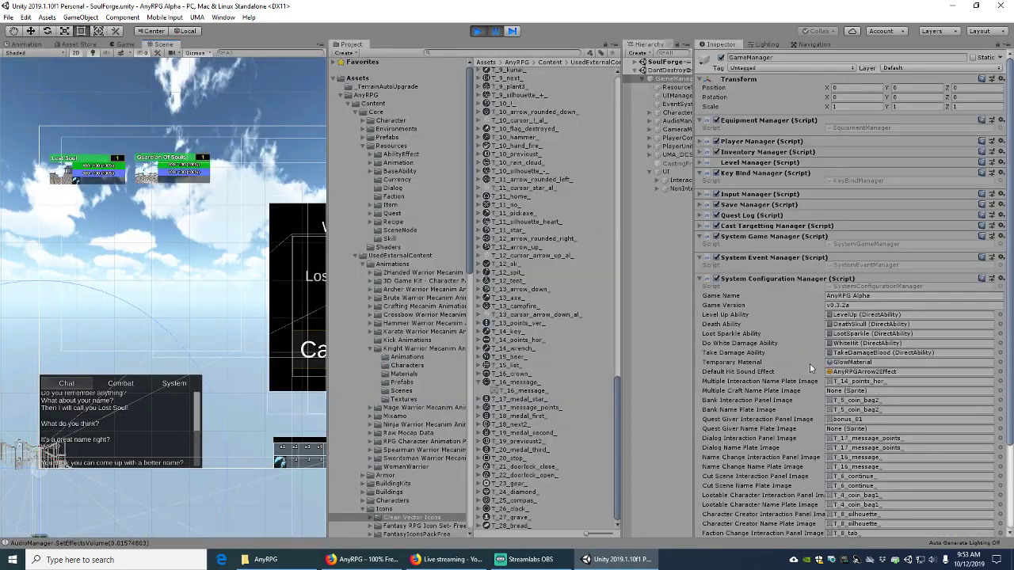
scroll(764, 448, "down", 5)
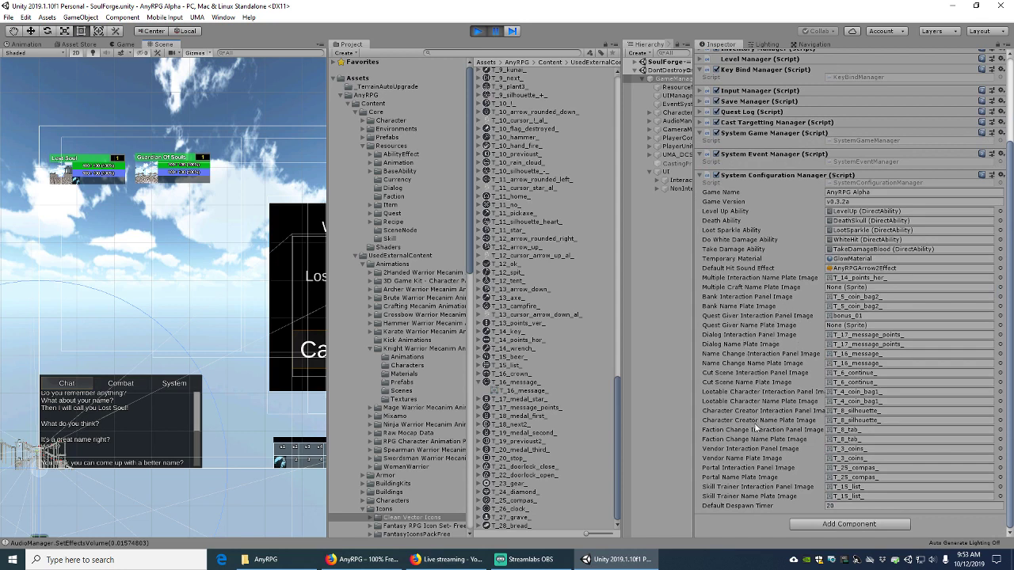
Resume the game and confirm Lost Soul as the character's name
left_click(496, 32)
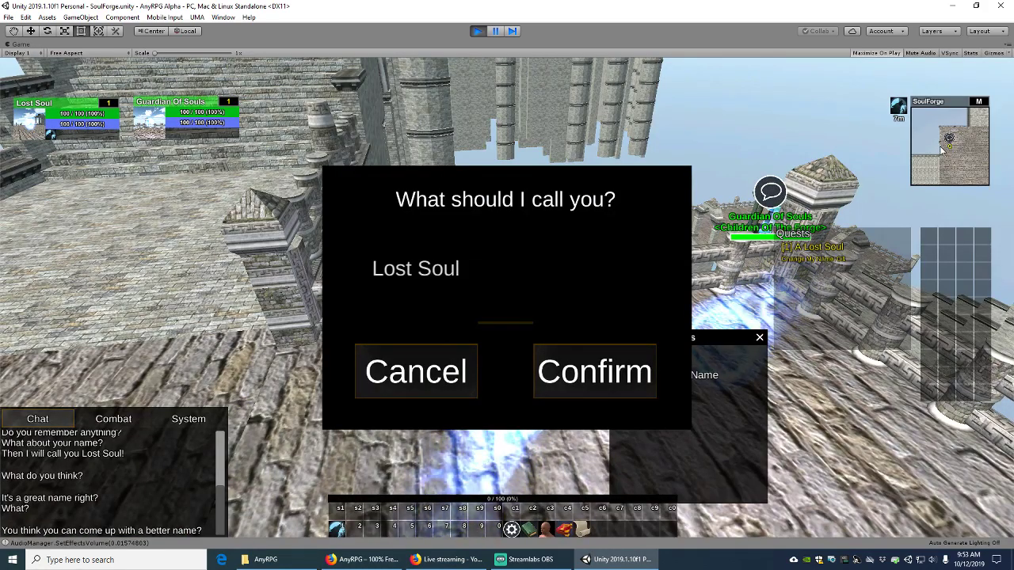
left_click(486, 270)
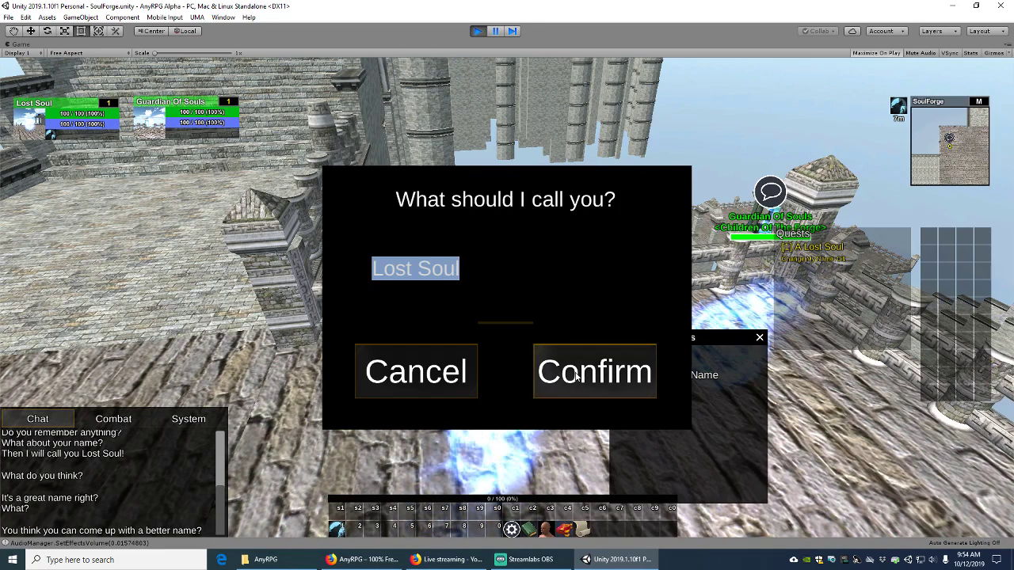
left_click(521, 268)
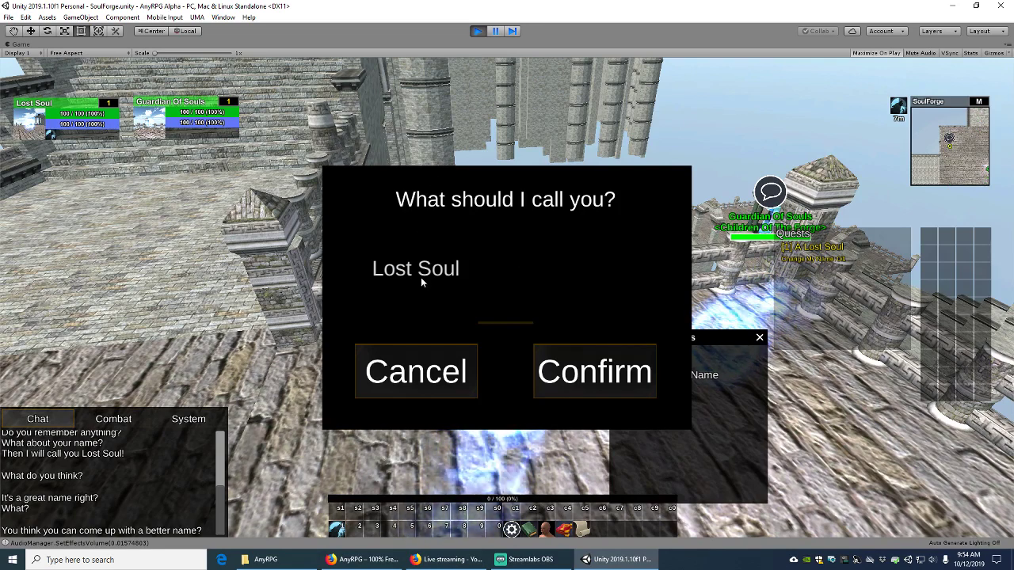
left_click(596, 370)
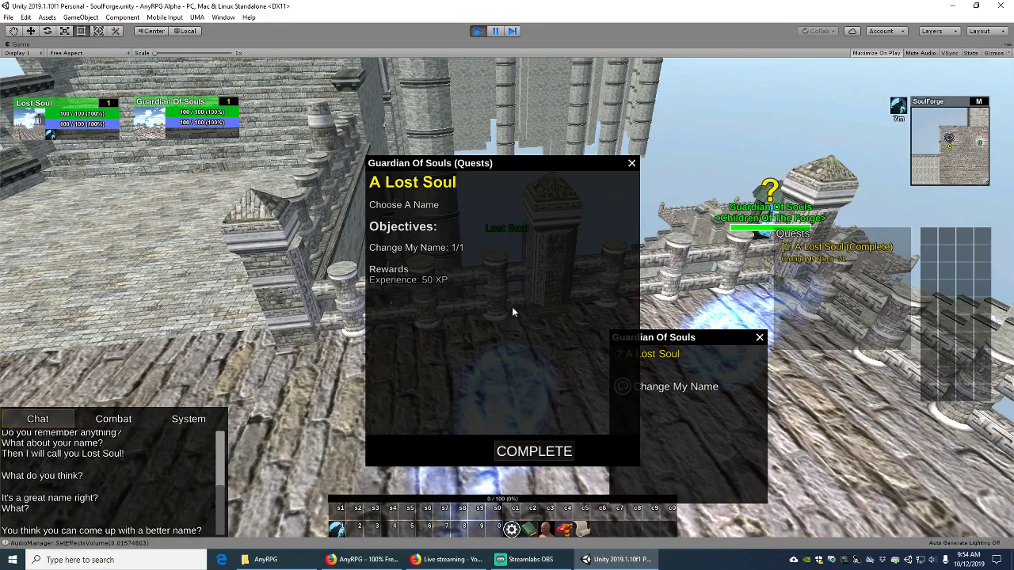
View the quest marker above the Guardian Of Souls, pause the game, and open the BackToTheFuture quest asset in the Quest folder
left_click_drag(690, 285, 717, 273)
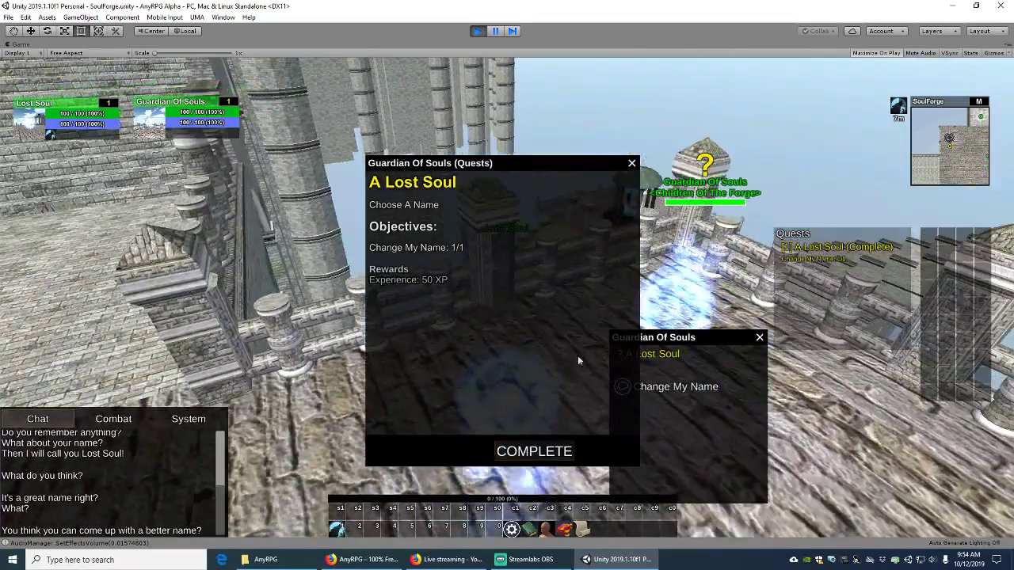
mouse_move(654, 155)
left_mouse_down()
mouse_move(701, 150)
mouse_move(669, 158)
left_mouse_up()
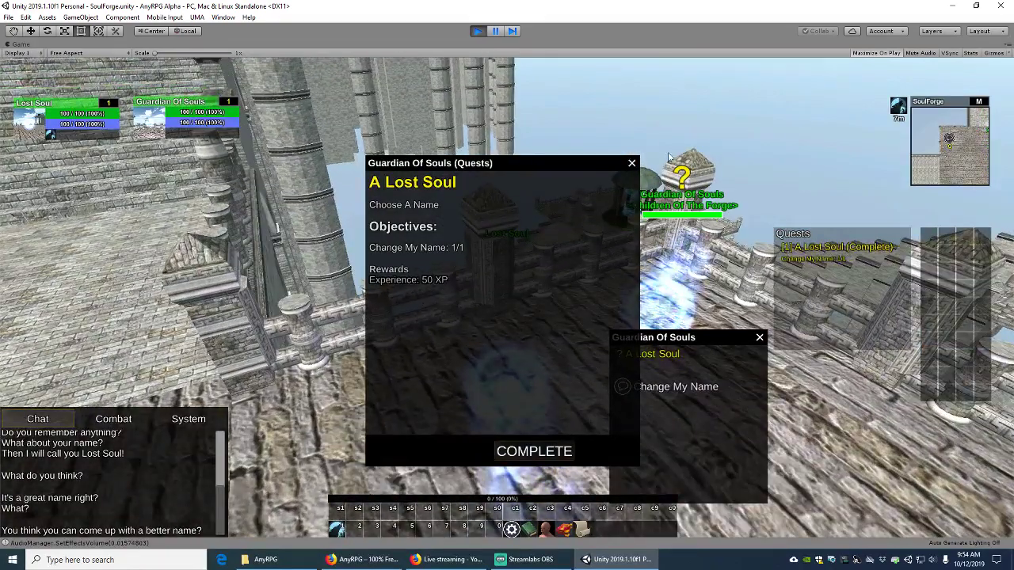
left_click(496, 31)
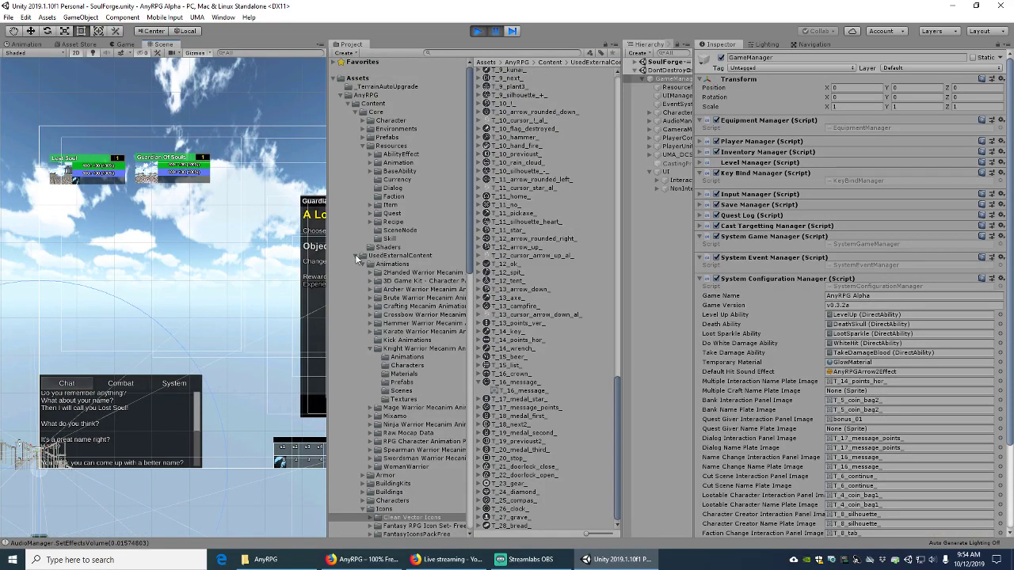
left_click(354, 255)
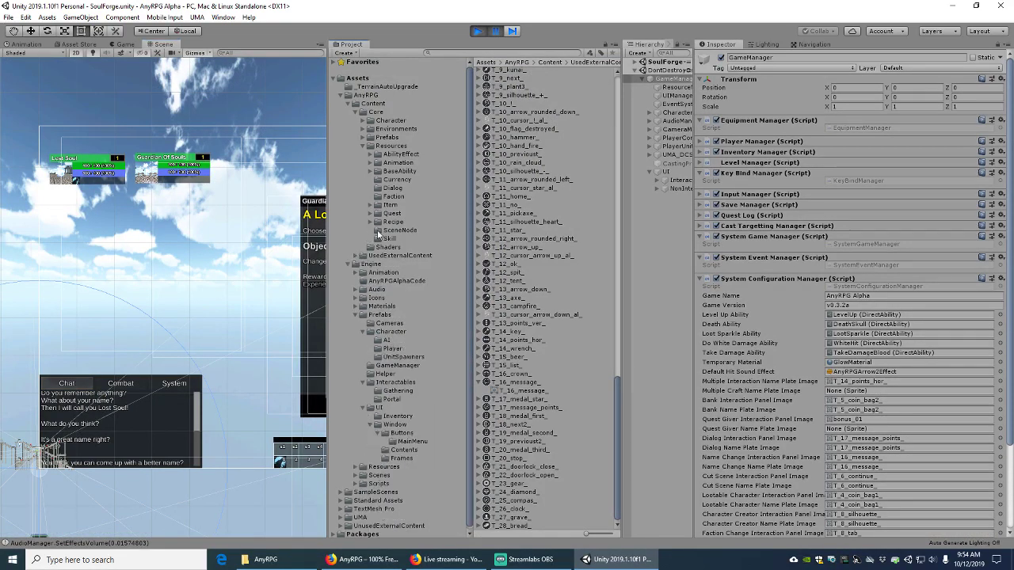
left_click(392, 214)
left_click(518, 171)
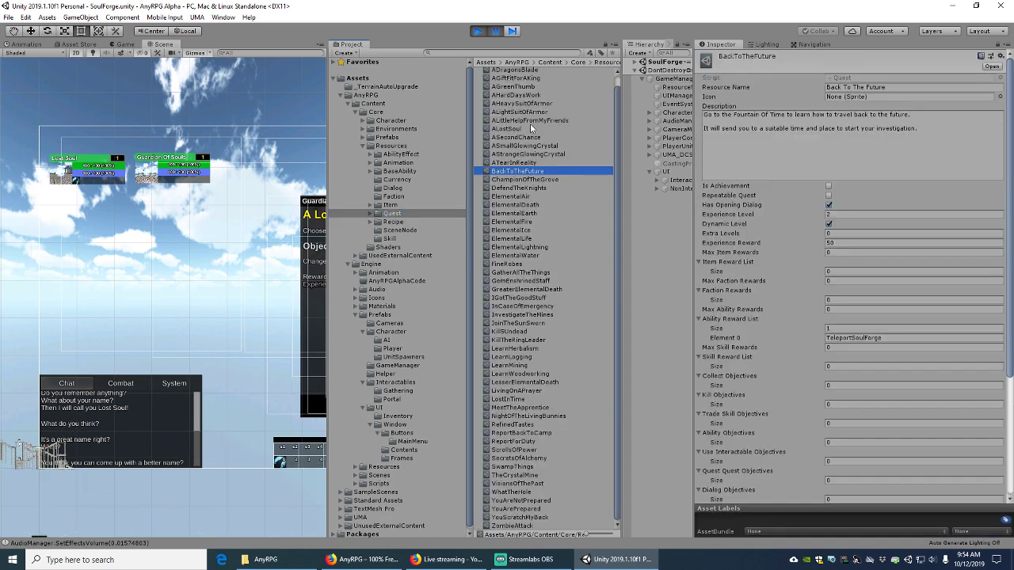
Search the project for "guardian", open GuardianOfSoulsUnit, and examine the Start Quest and End Quest options of its ALostSoul entry
left_click(519, 52)
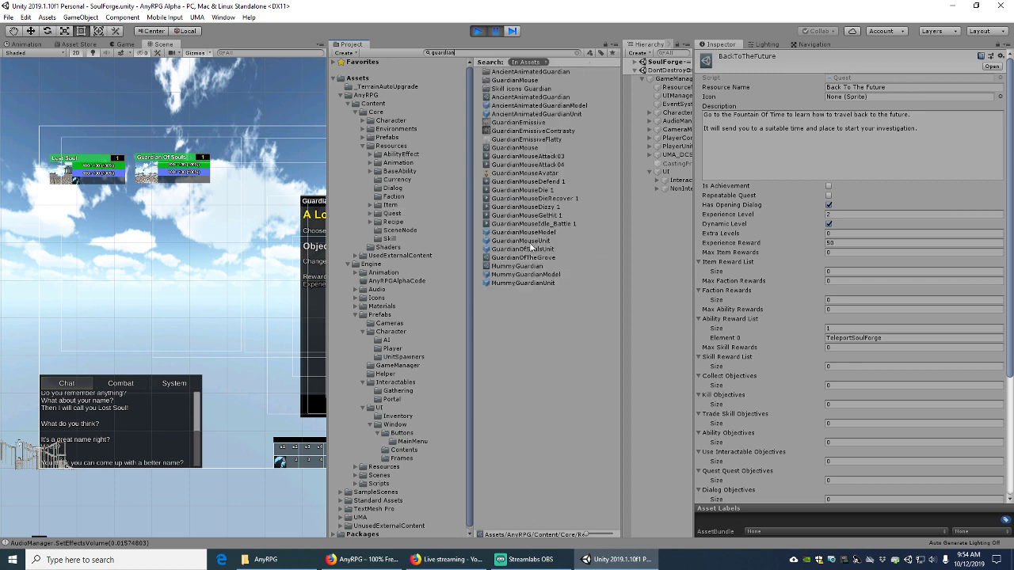
left_click(520, 249)
scroll(782, 359, "down", 15)
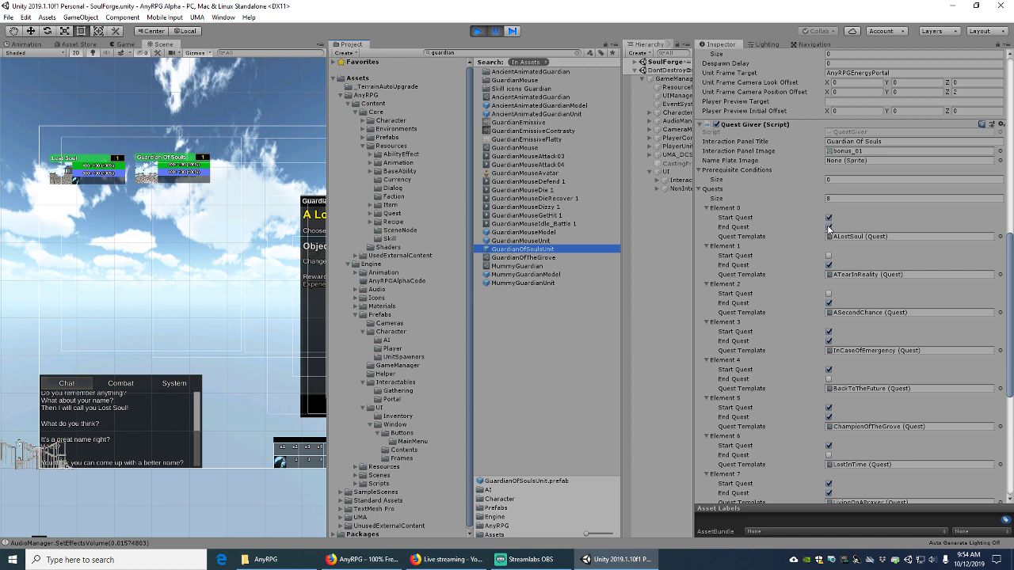
left_click(830, 226)
Expand the level, dialog, trade skill, ability and faction prerequisites of the Name Change Interactable component and examine its A Lost Soul quest prerequisite
scroll(699, 283, "down", 5)
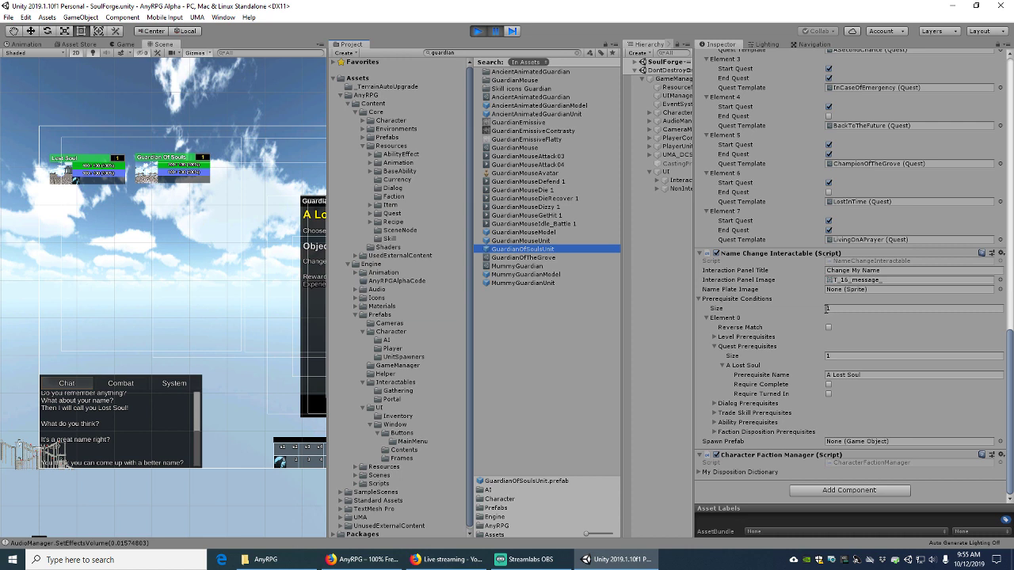
left_click(714, 337)
left_click(715, 413)
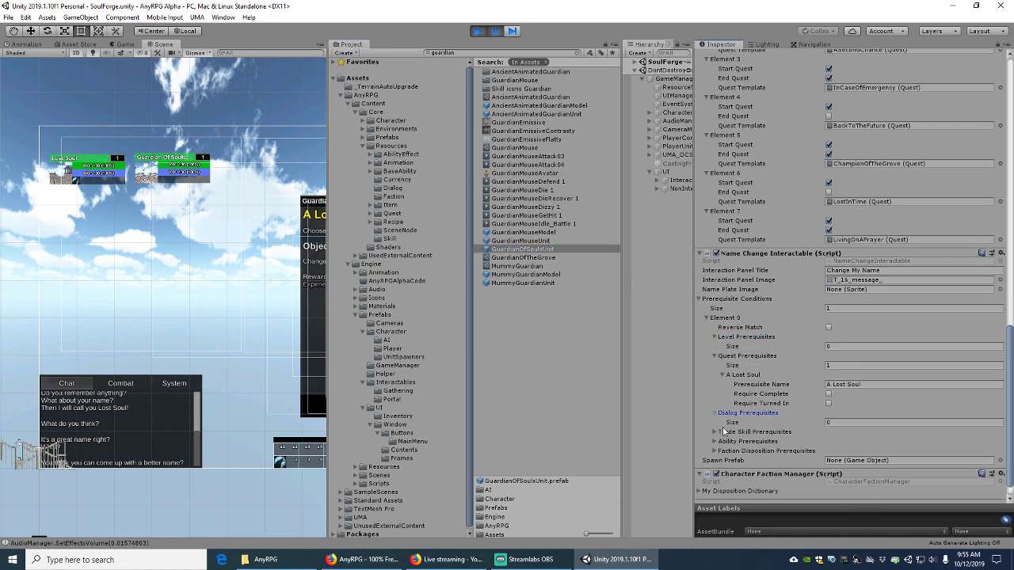
left_click(713, 432)
left_click(715, 451)
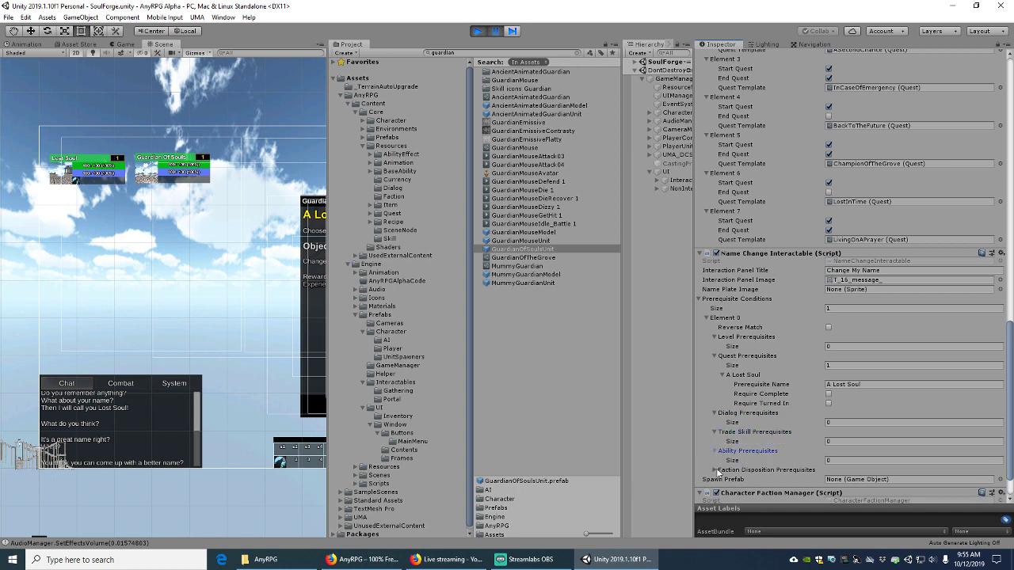
left_click(715, 469)
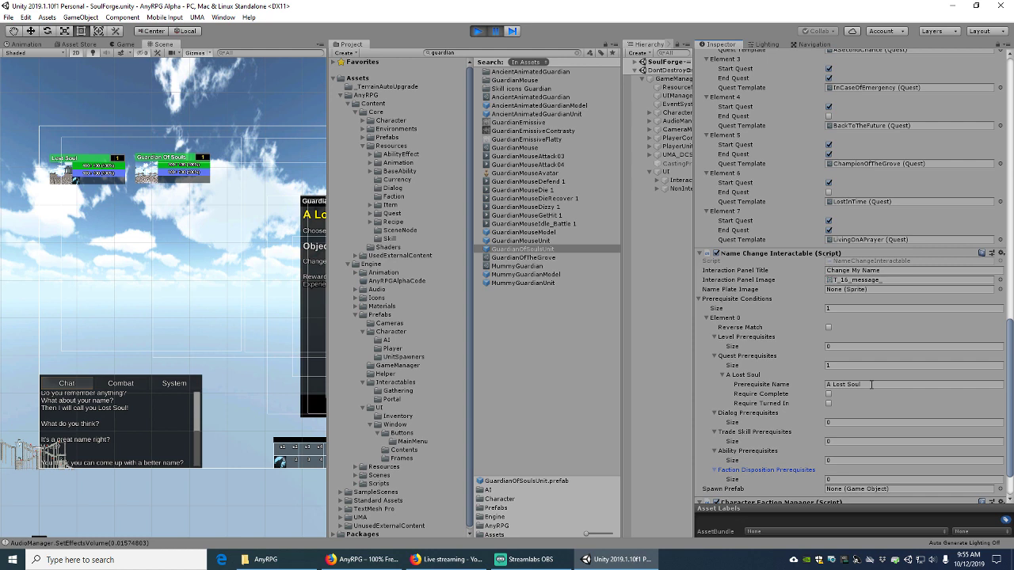
left_click(867, 384)
Resume the game, complete the A Lost Soul quest, and advance the Guardian Of Souls' dialog to the Lost In Time quest offer
left_click(496, 32)
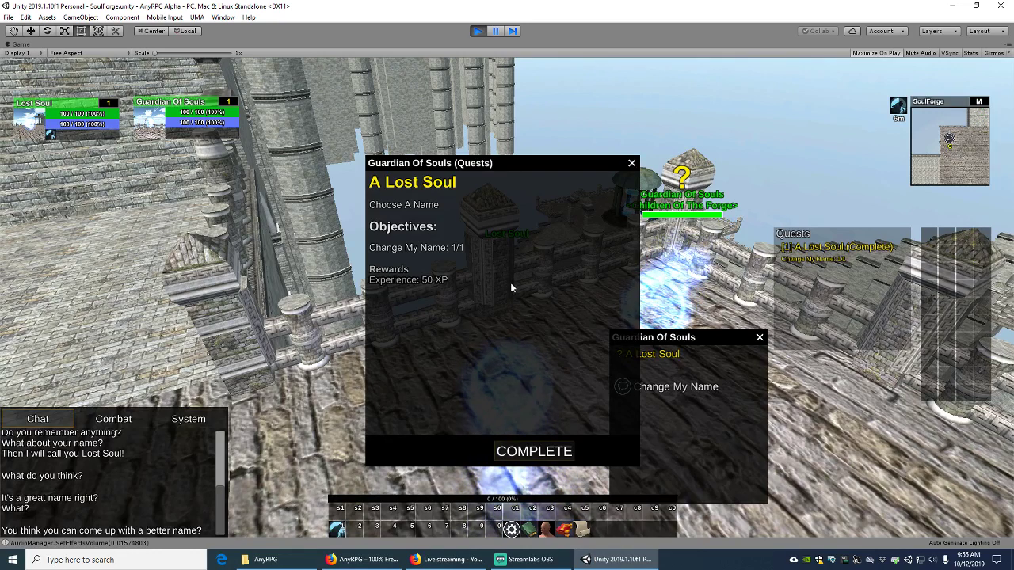
left_click(537, 456)
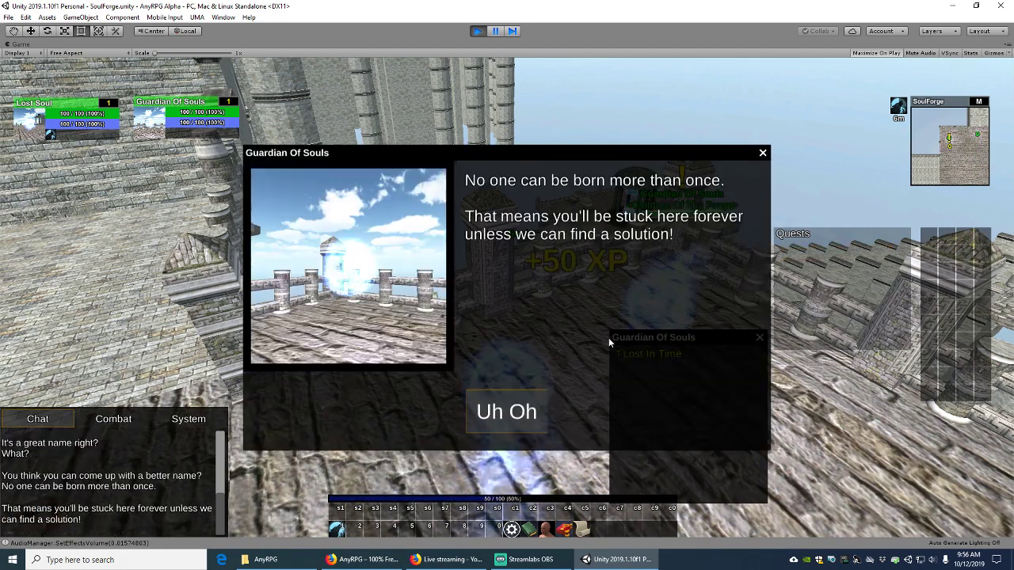
left_click(541, 428)
left_click(555, 428)
left_click(569, 430)
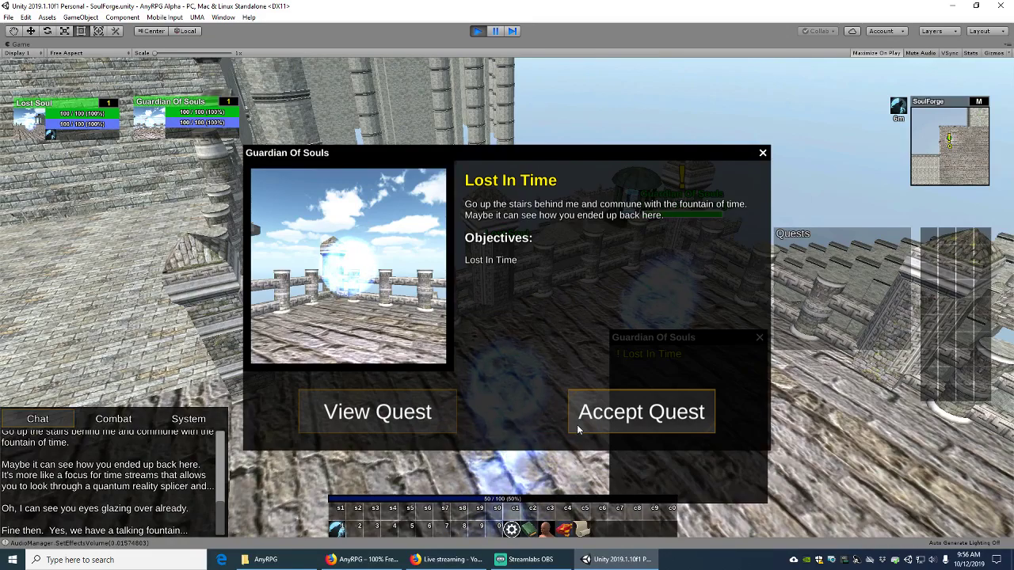
Accept the Lost In Time quest from the Guardian Of Souls and look around the character with the quest tracked
left_click(579, 428)
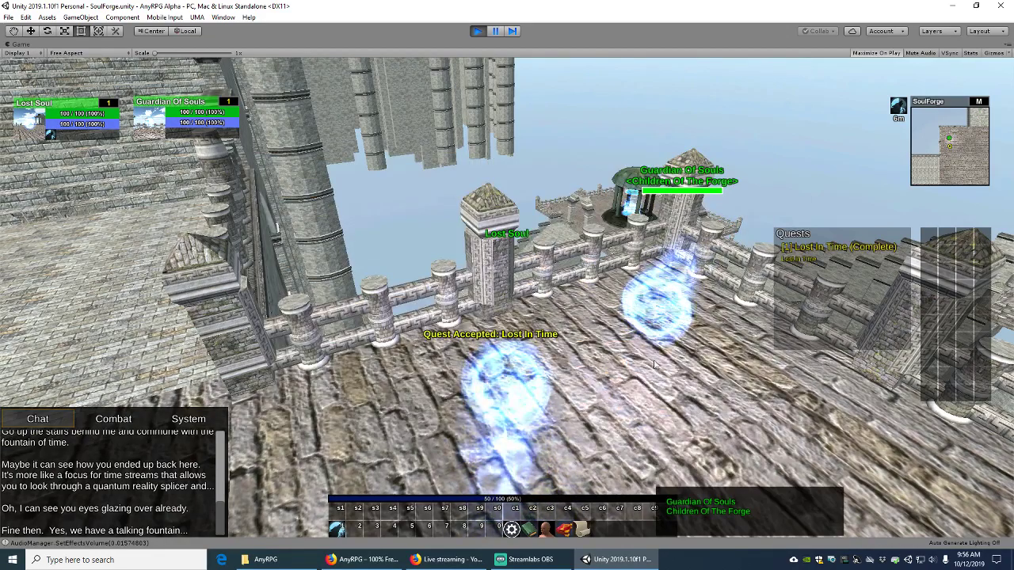
right_click_drag(654, 366, 692, 172)
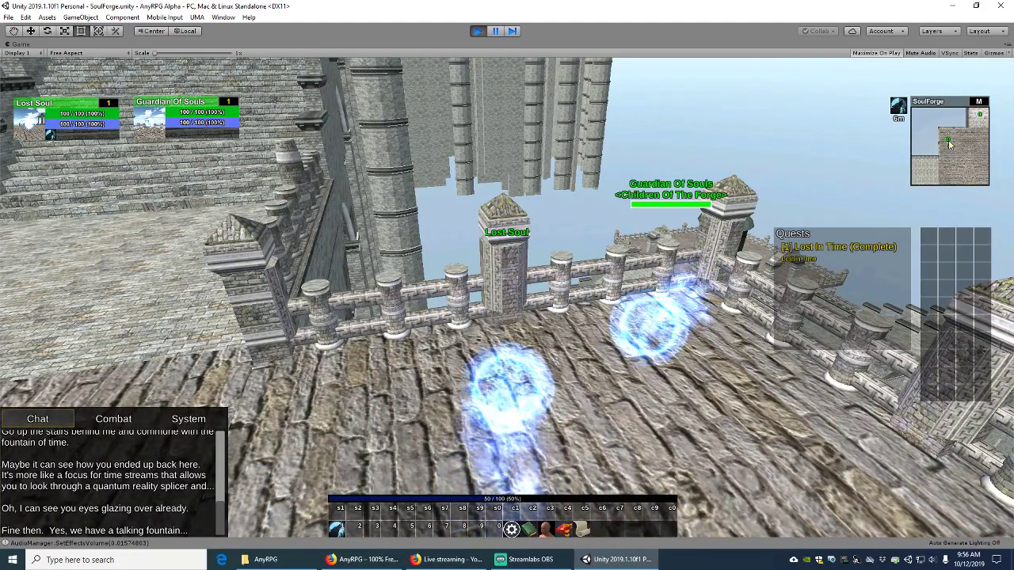
key("w")
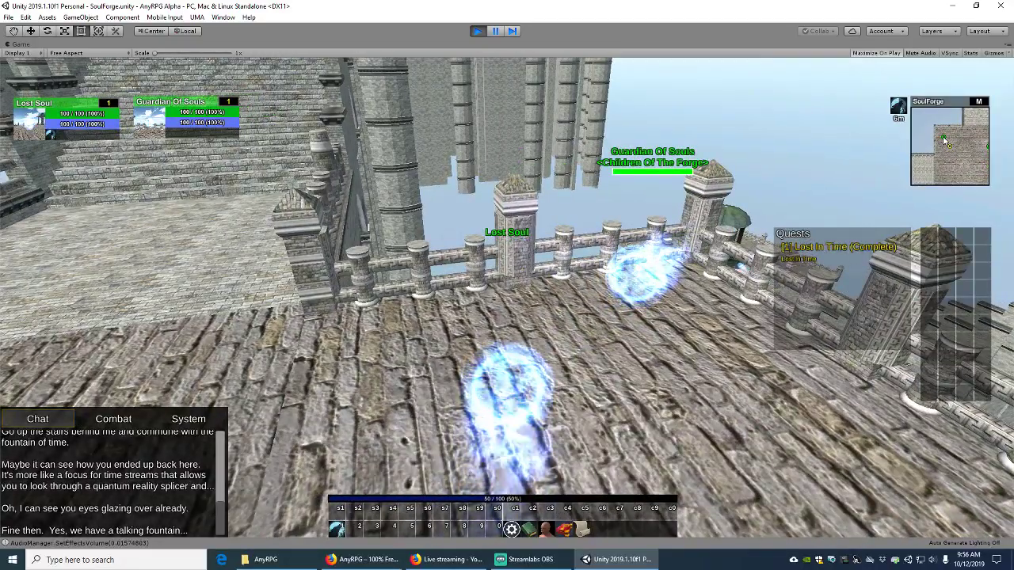
key("d")
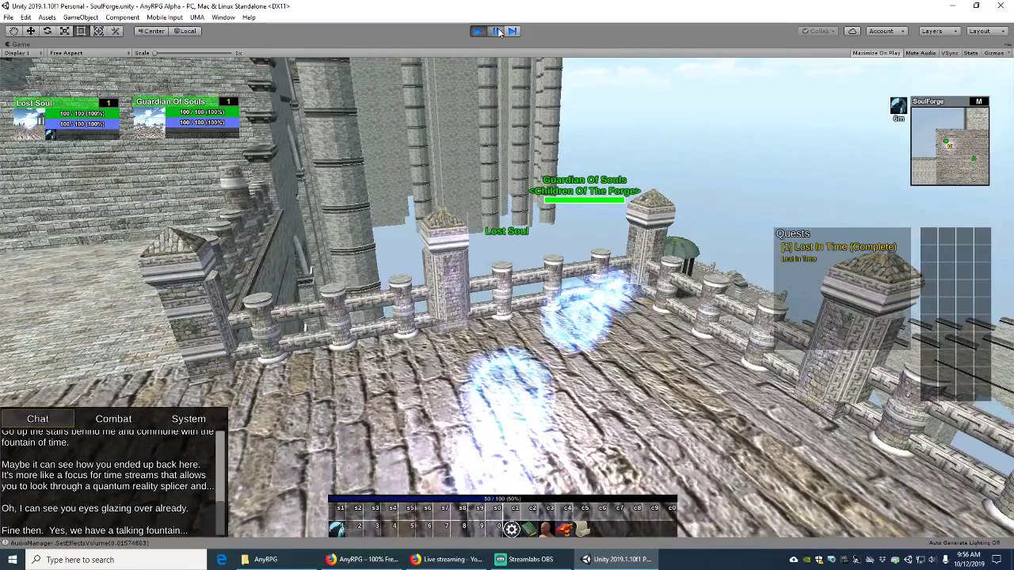
Pause the game, search the project for "child", and examine the ChildrenOfTheForge faction's default disposition and disposition dictionary
left_click(495, 30)
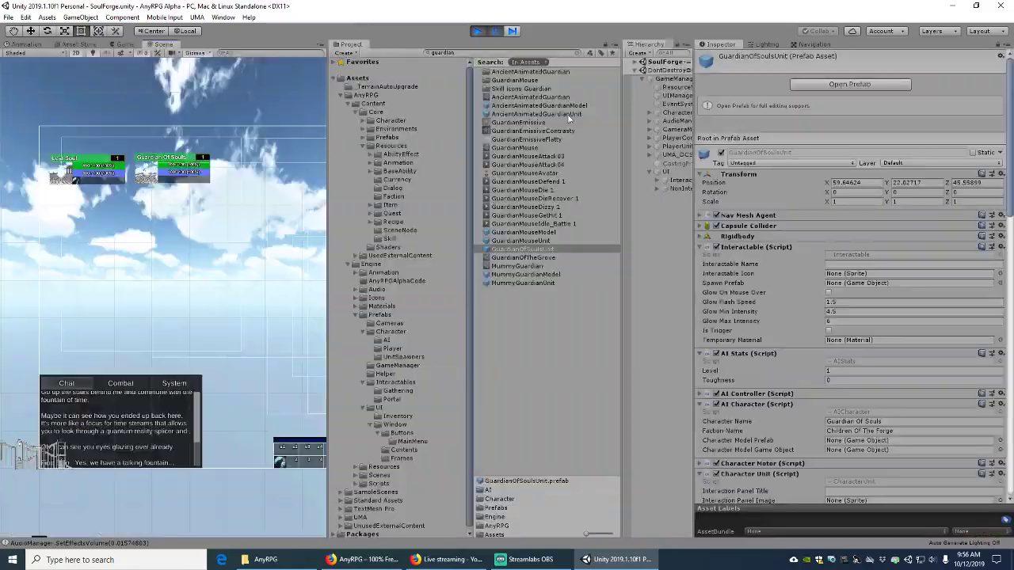
left_click(495, 52)
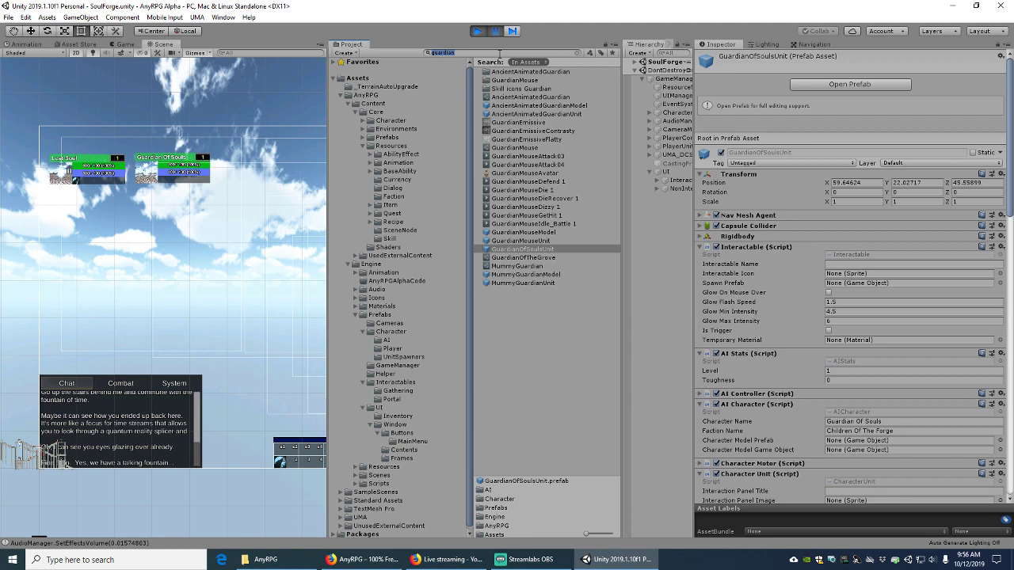
type("child")
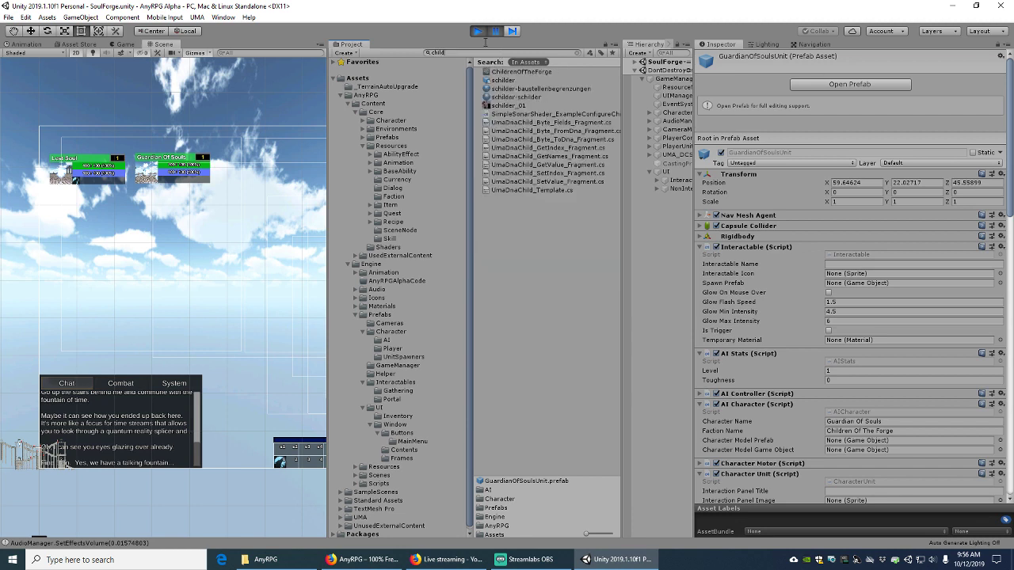
left_click(517, 71)
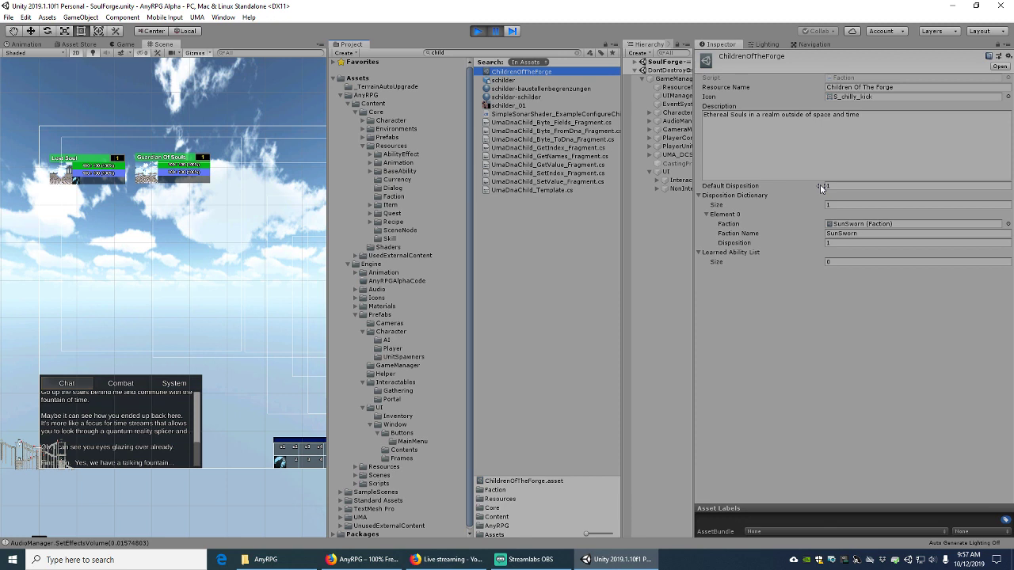
left_click_drag(821, 188, 824, 188)
left_click_drag(824, 188, 825, 188)
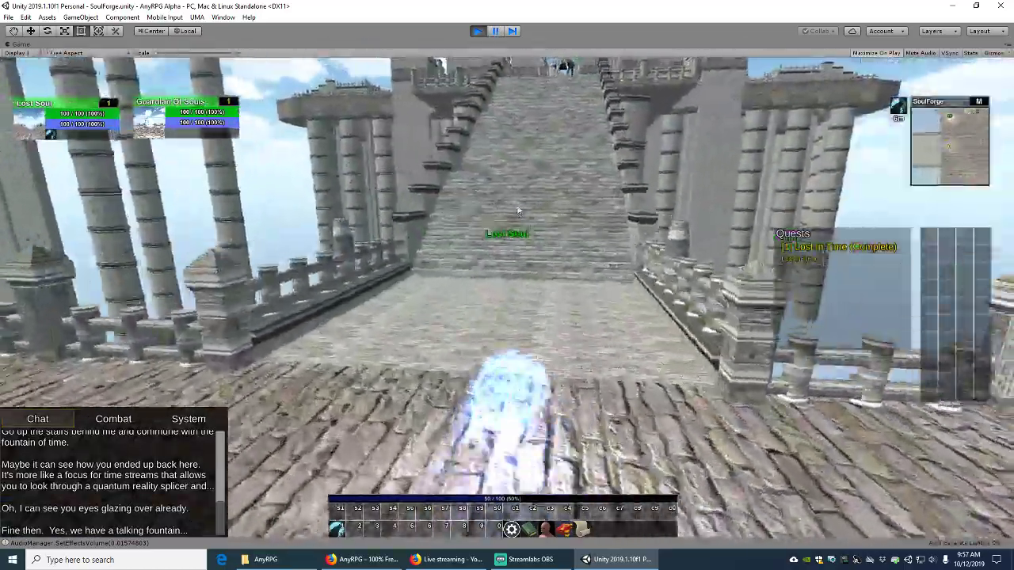
Move the Lost Soul up the stairs to the Fountain Of Time, looking back toward the Guardian Of Souls along the way
key("w")
right_click_drag(518, 211, 529, 233)
right_click_drag(600, 315, 499, 225)
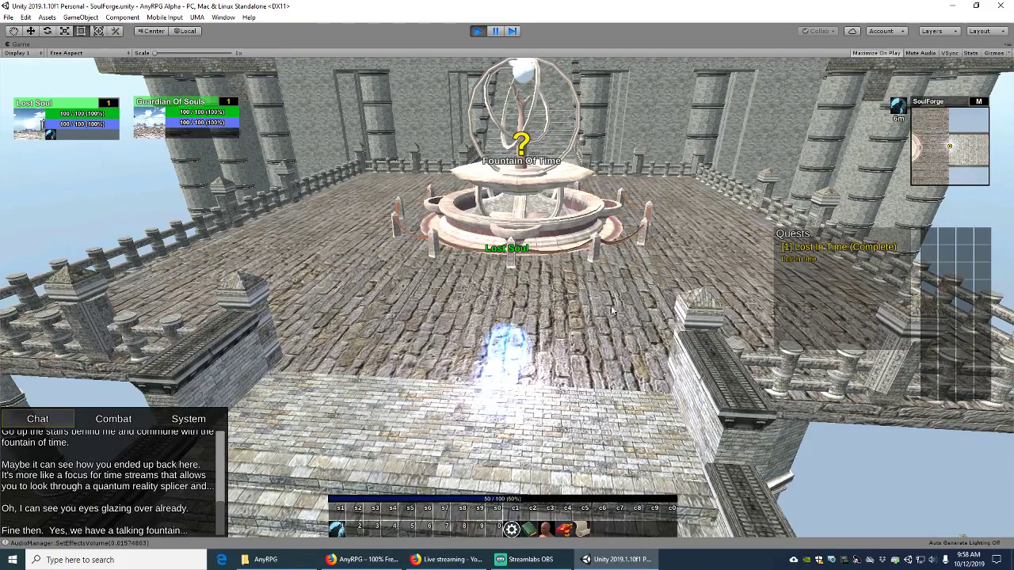
key("w")
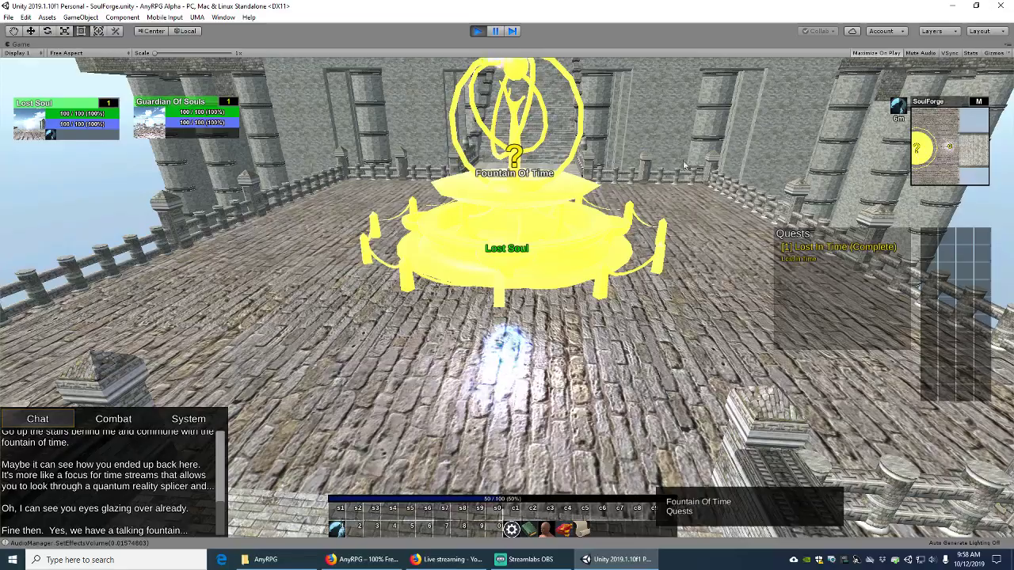
left_click_drag(616, 380, 698, 317)
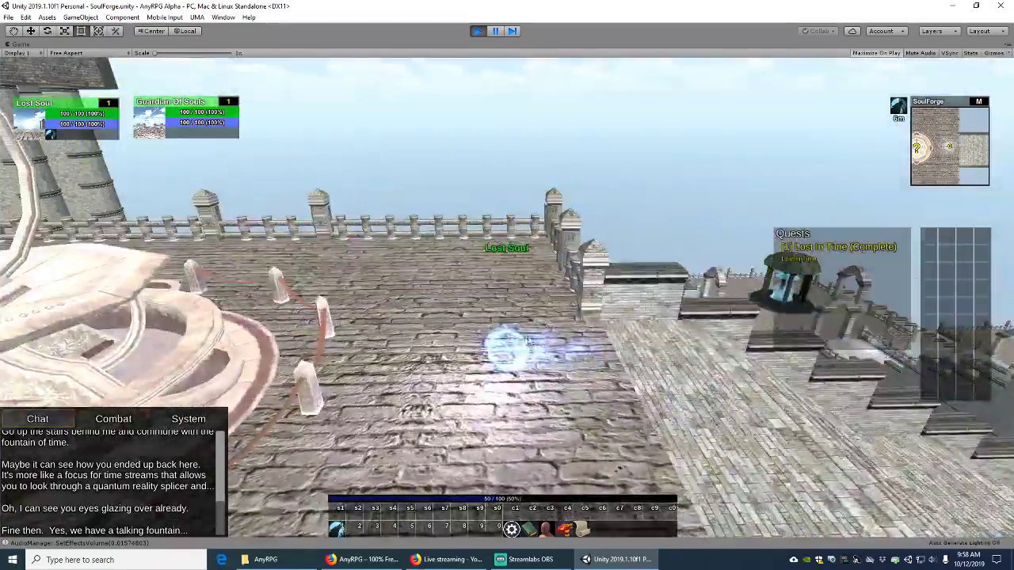
key("w")
right_click_drag(594, 269, 675, 258)
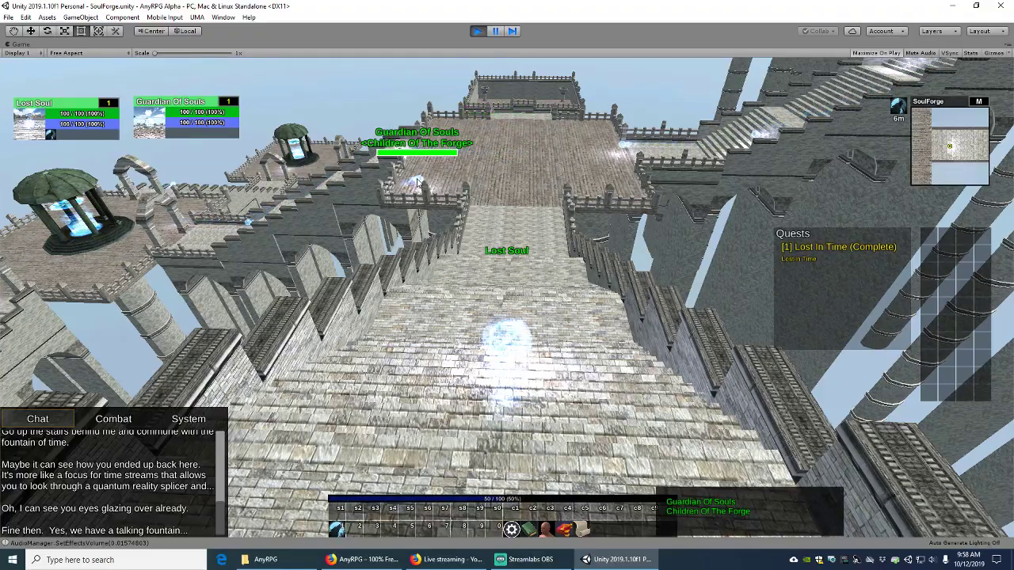
key("w")
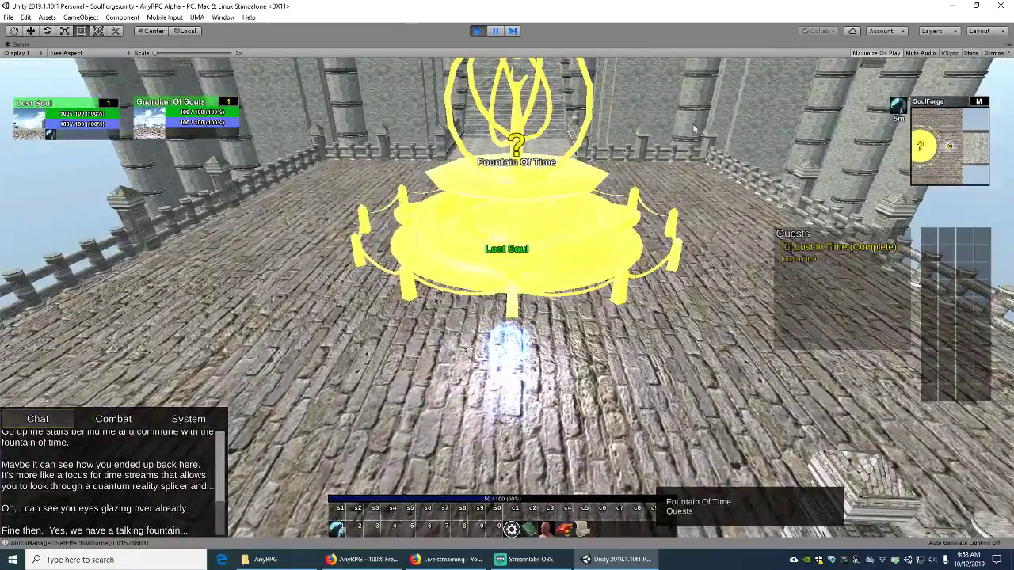
key("e")
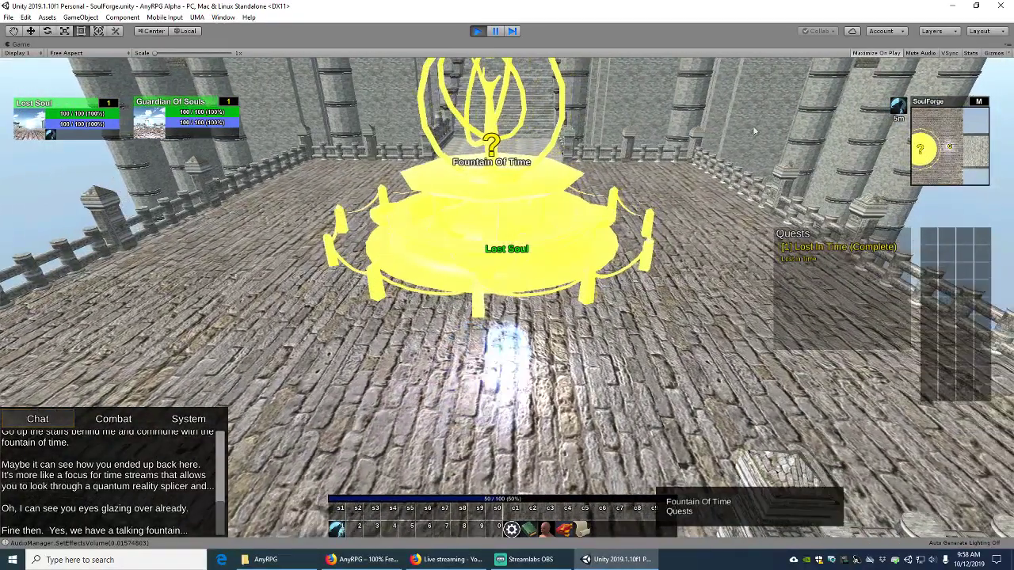
Pause the game, widen the hierarchy, and examine the GameManager's System Configuration Manager abilities, glow material and interaction images
left_click(496, 30)
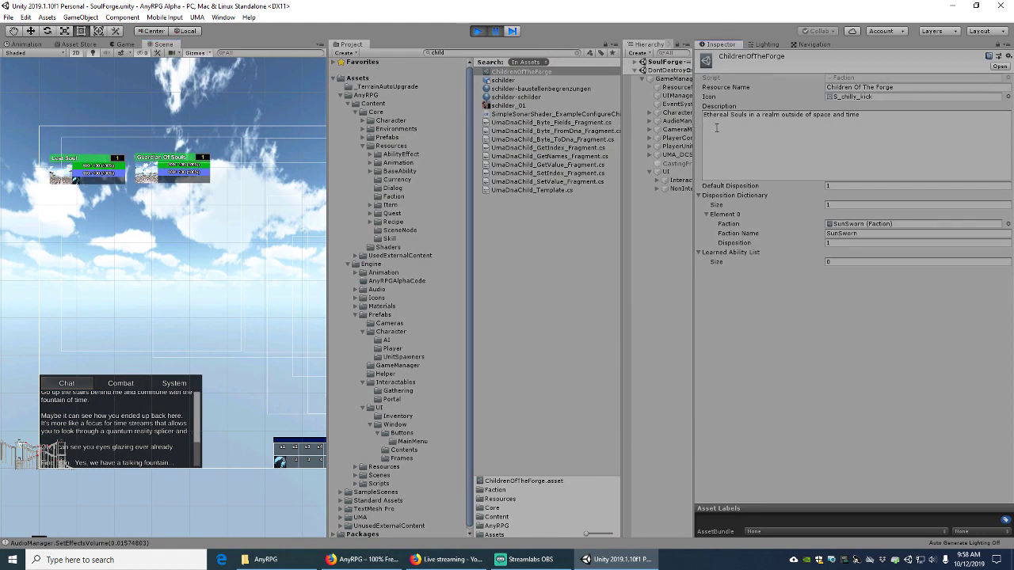
left_click_drag(694, 134, 752, 136)
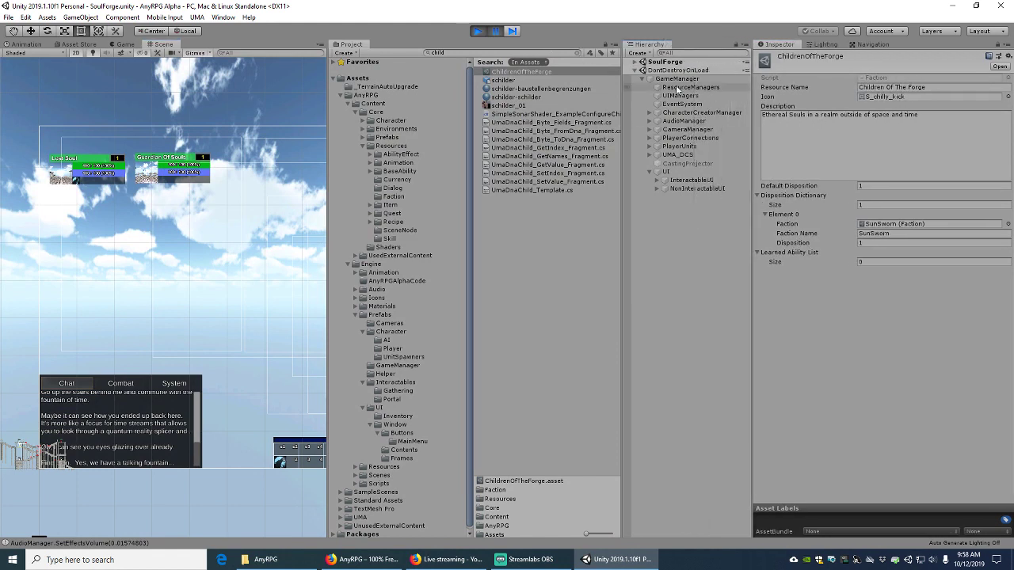
left_click(677, 78)
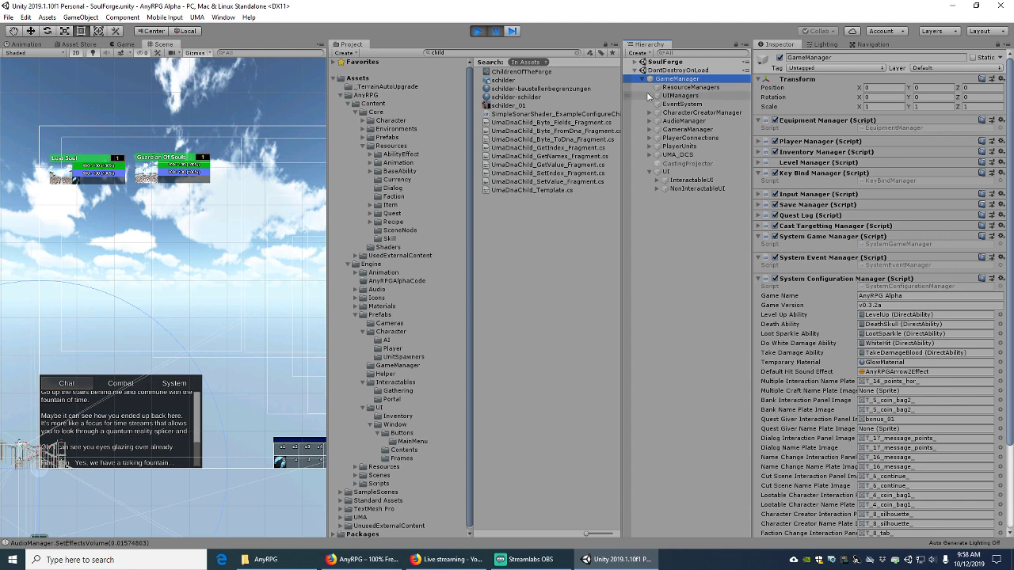
Resume the game, target the Fountain Of Time, and view its unit frame, glow and quest marker from several angles
left_click(495, 32)
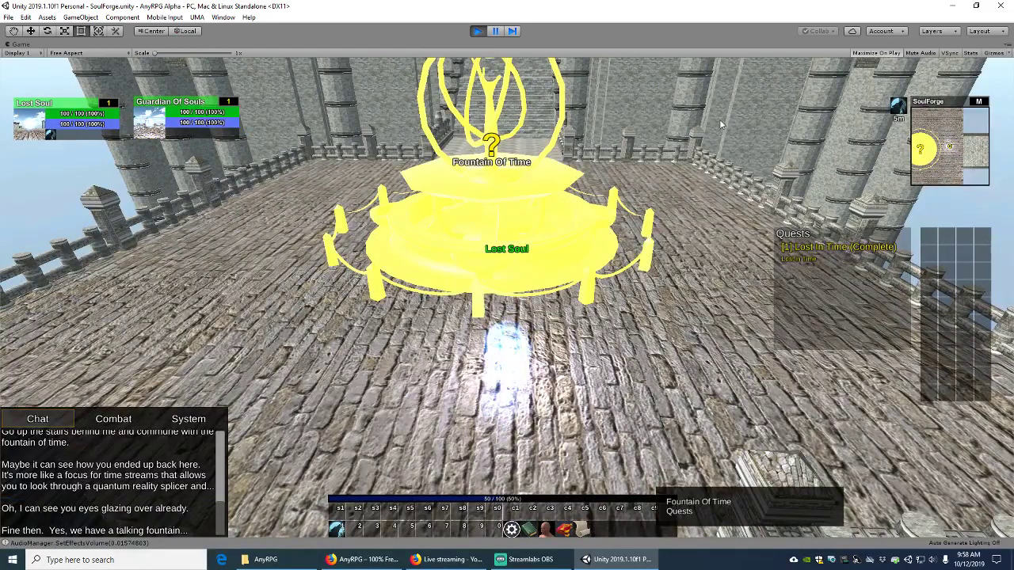
left_click(460, 202)
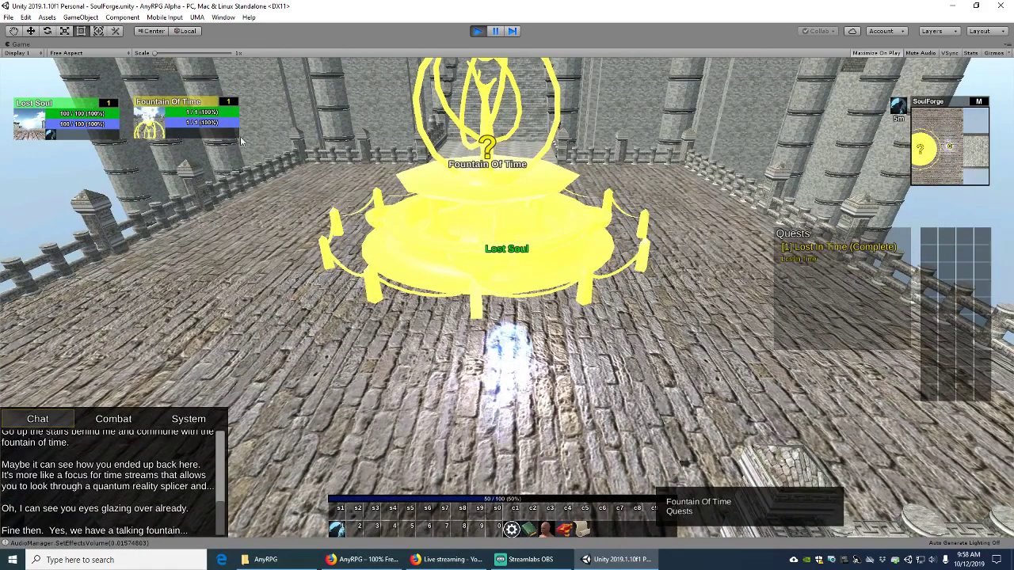
right_click_drag(244, 235, 259, 208)
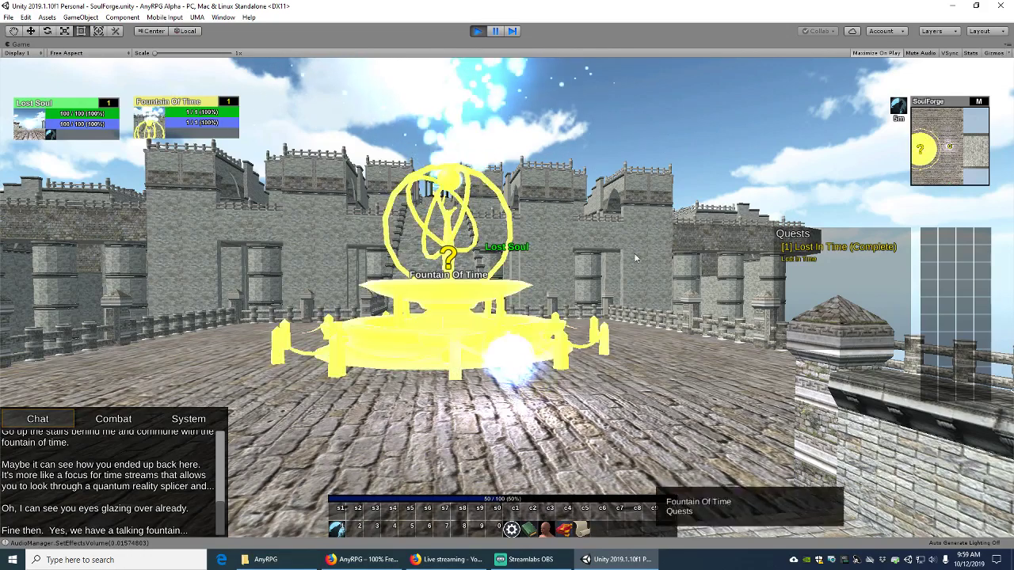
right_click_drag(636, 257, 541, 256)
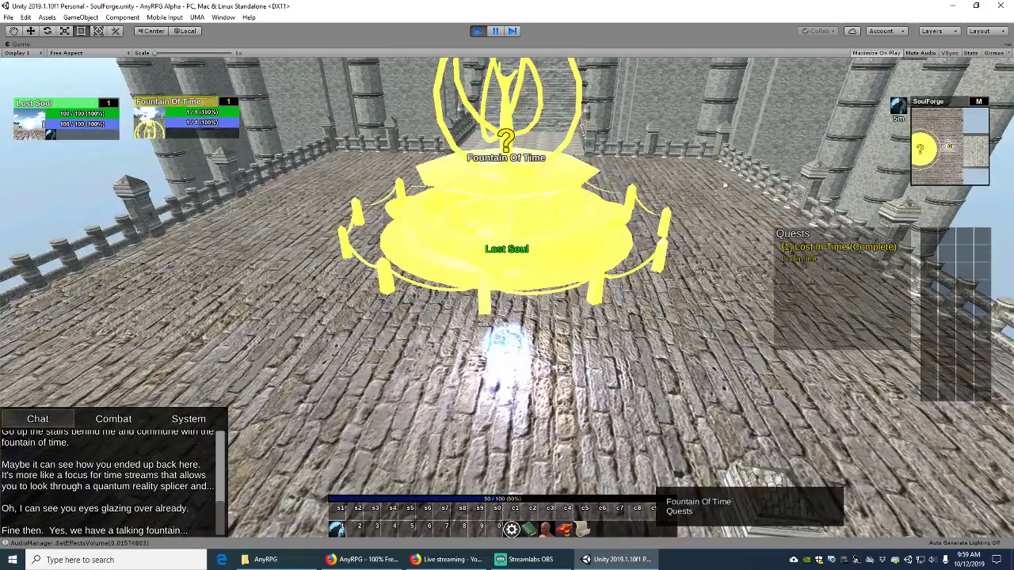
Complete the Lost In Time quest at the Fountain Of Time, go through its dialog, and accept the A Second Chance quest
right_click(521, 227)
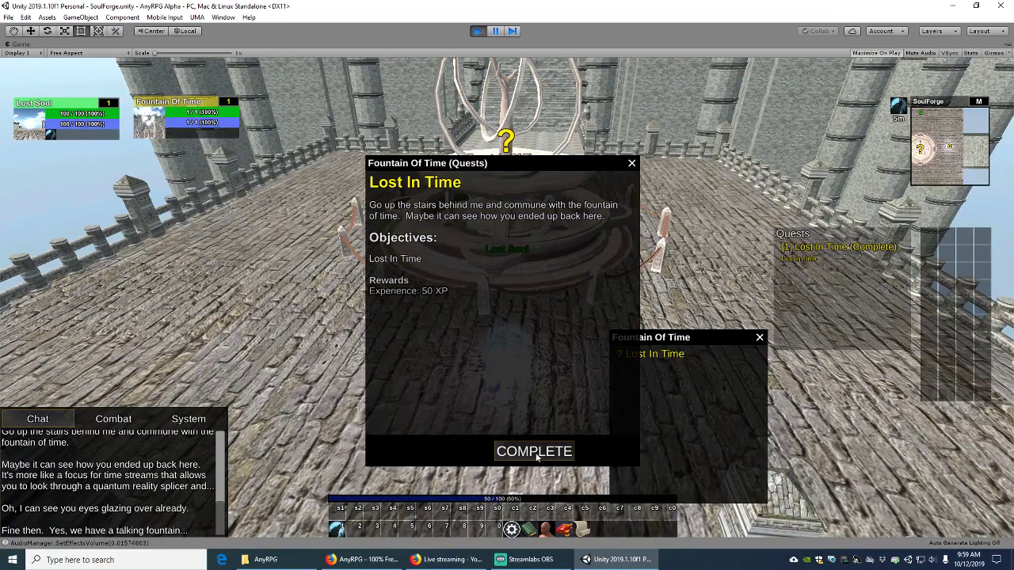
left_click(536, 455)
left_click(529, 426)
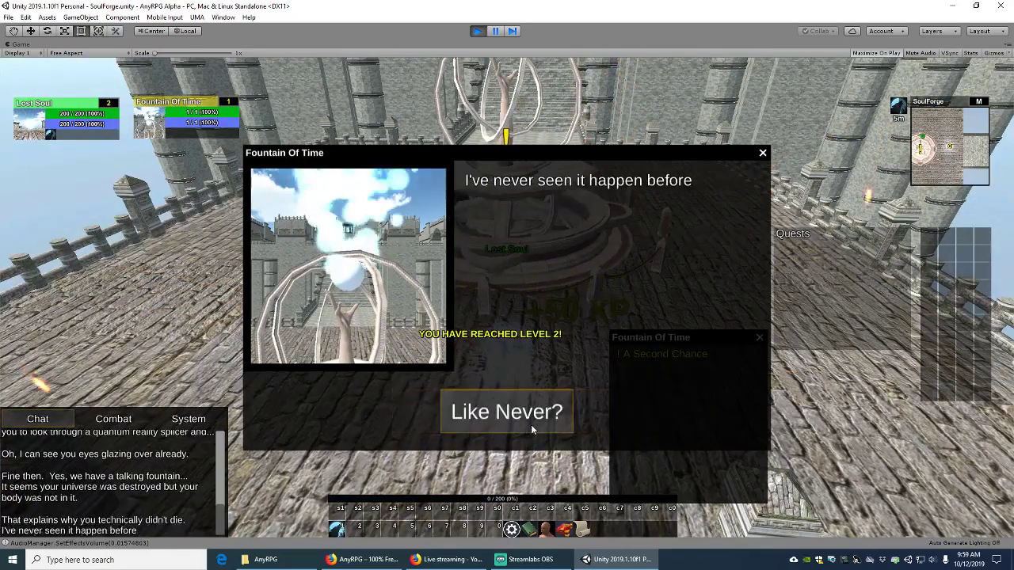
left_click(518, 414)
left_click(532, 418)
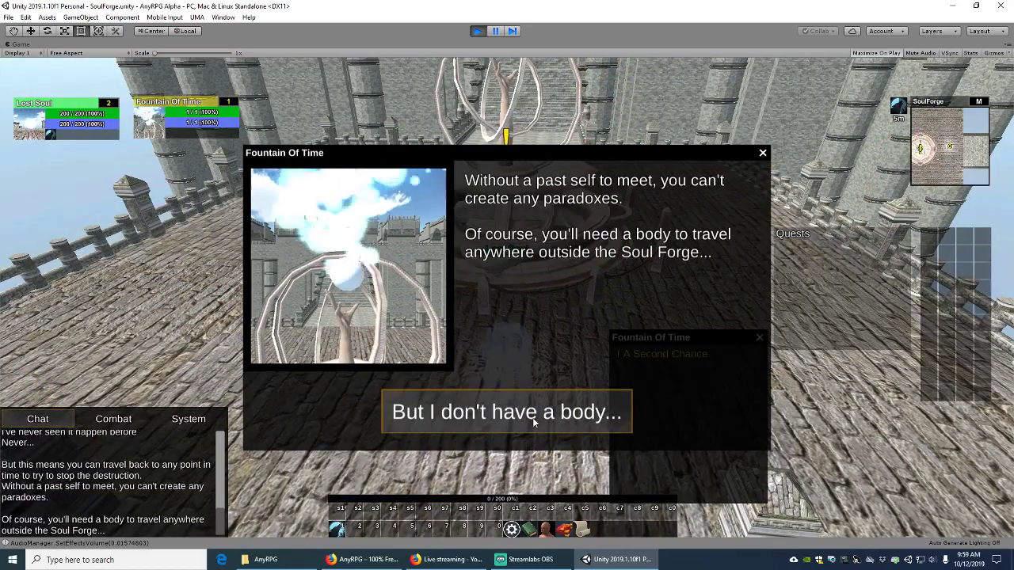
left_click(533, 418)
left_click(519, 414)
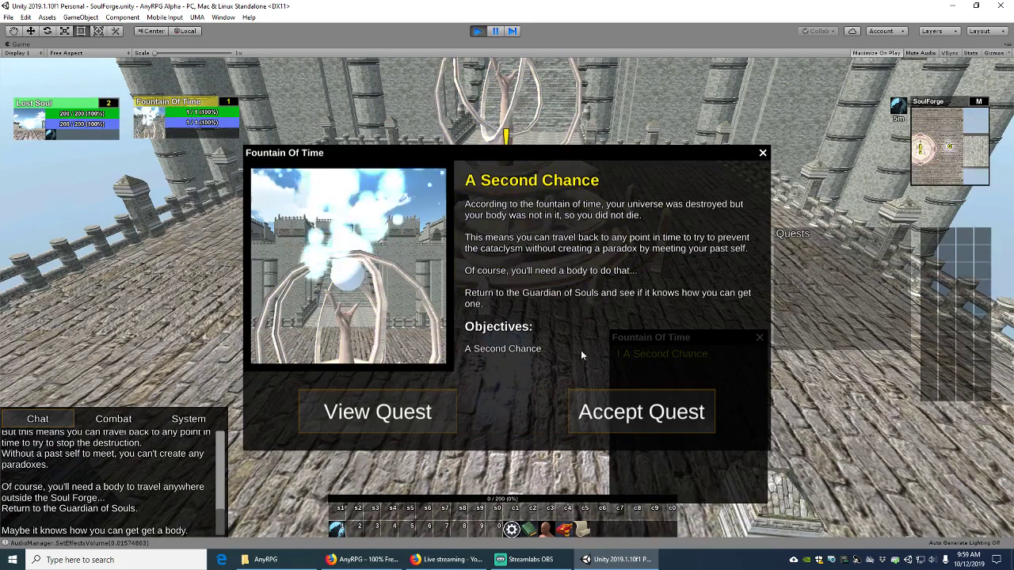
left_click(622, 416)
Pause the game, search the project for "asecond", and examine the ASecondChance dialog nodes and the matching quest asset's settings
left_click(496, 31)
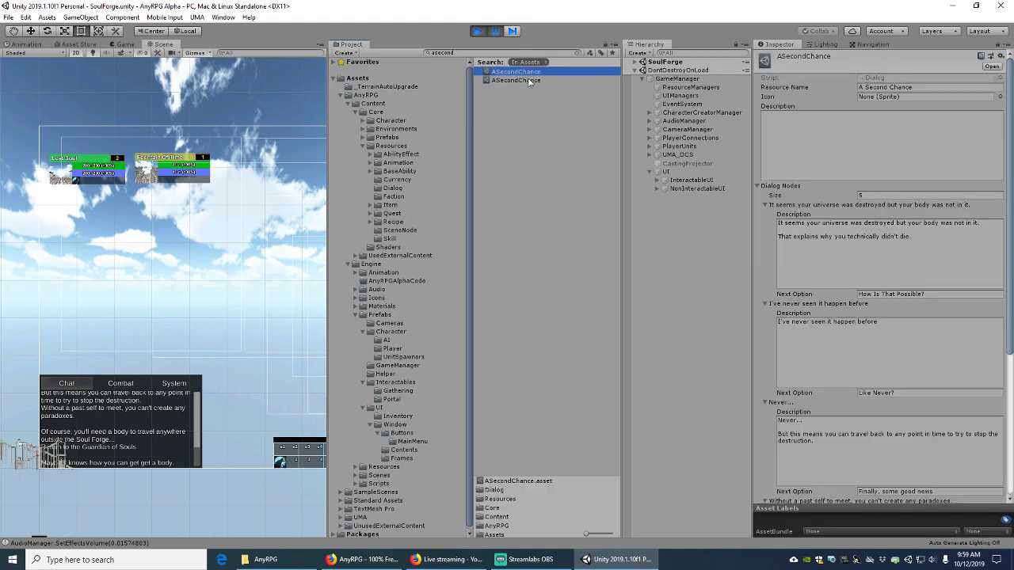
left_click(526, 80)
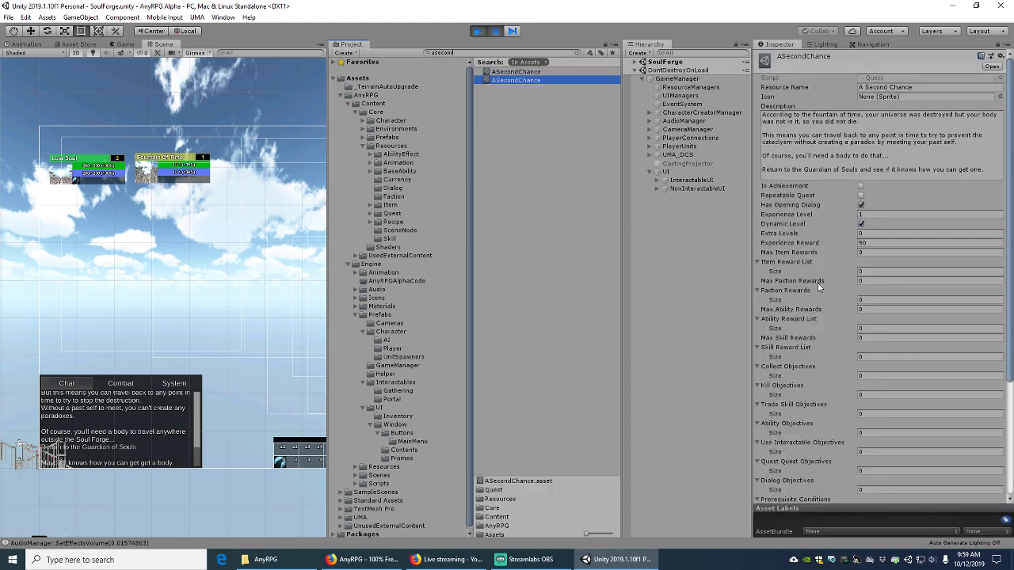
scroll(819, 288, "down", 5)
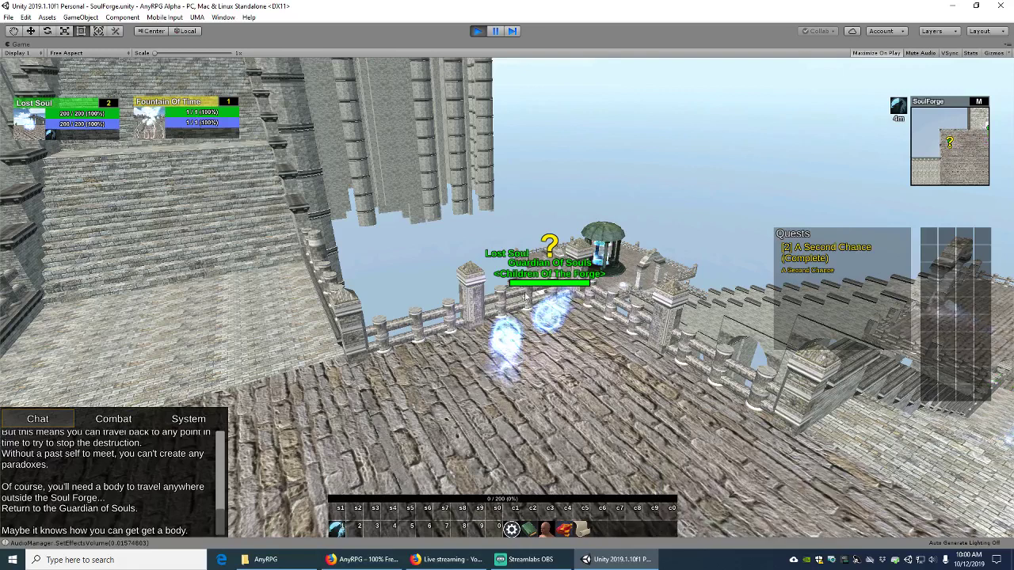
Complete the A Second Chance quest with the Guardian Of Souls, go through the dialog, and accept In Case Of Emergency
right_click(550, 318)
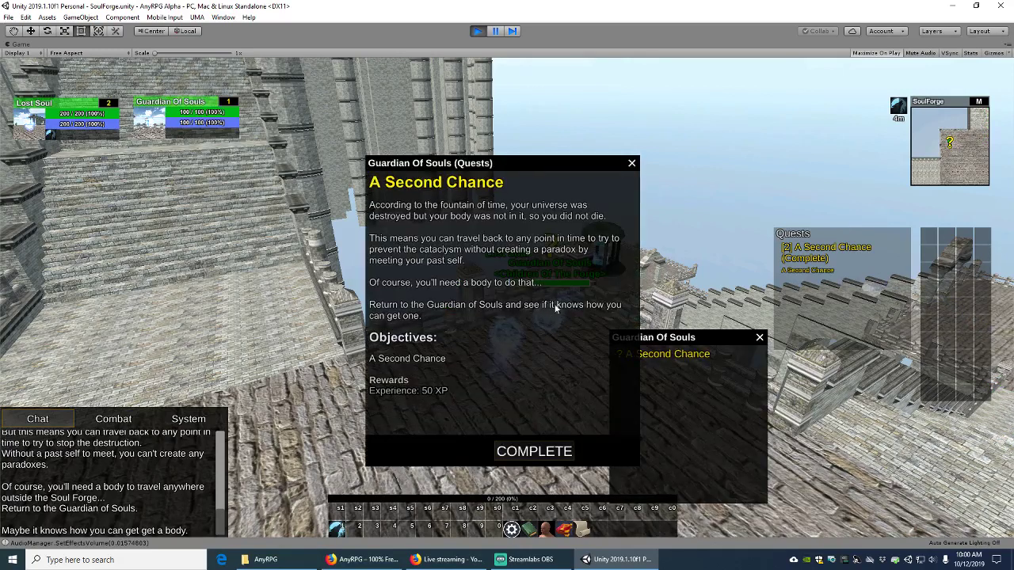
left_click(543, 453)
left_click(541, 430)
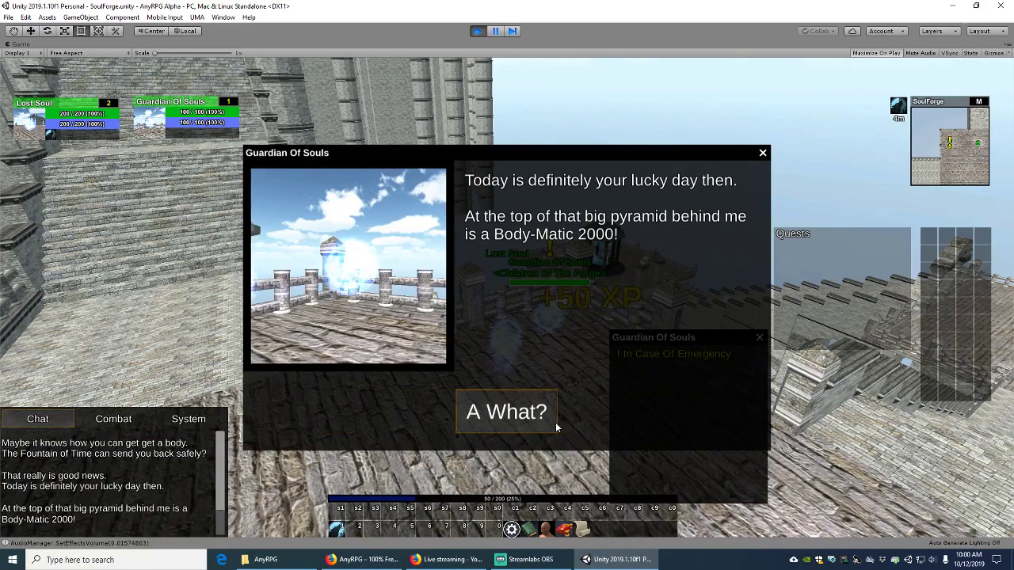
left_click(544, 421)
left_click(543, 420)
left_click(551, 414)
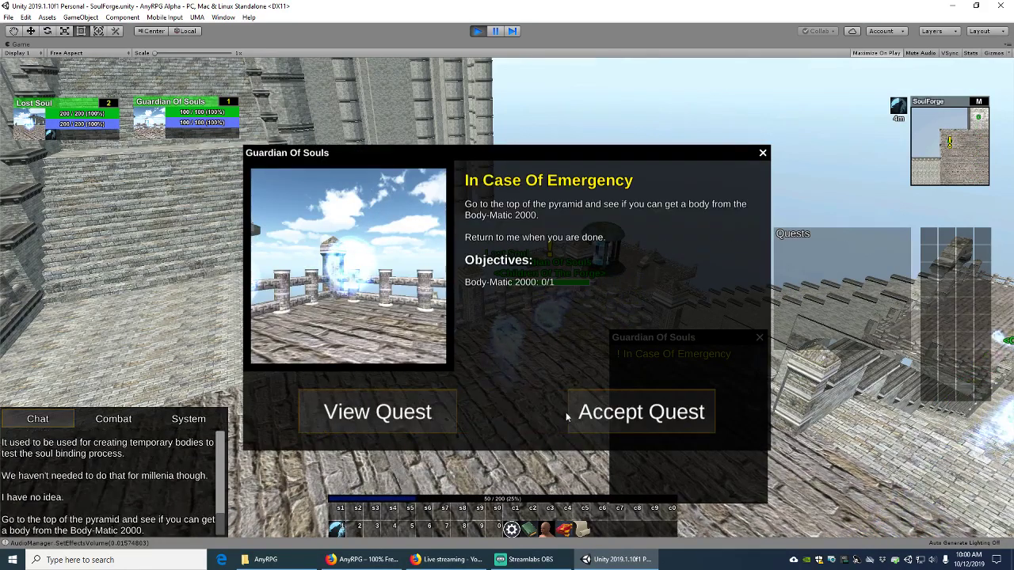
left_click(578, 415)
Move the Lost Soul past the Fountain Of Time and up the pyramid to the Body-Matic 2000
right_click_drag(614, 251, 567, 194)
key("w")
key("w")
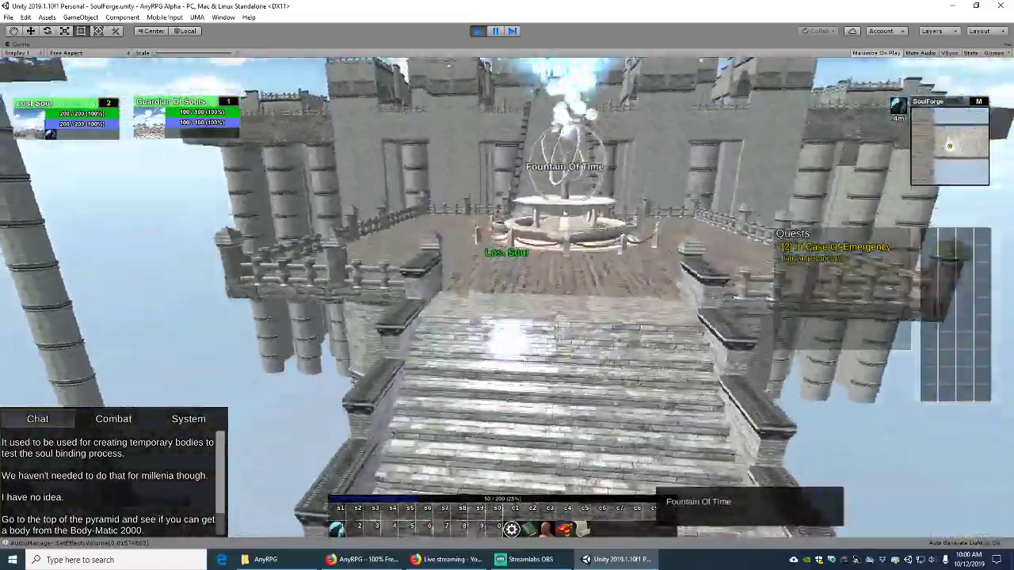
right_click_drag(567, 196, 515, 219)
key("w")
key("w")
key("w")
key("w")
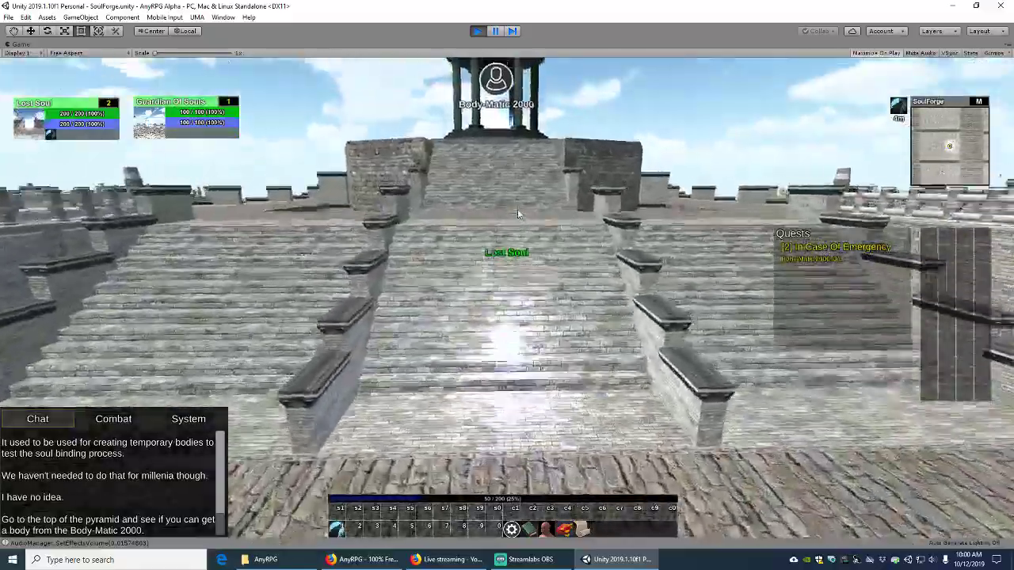
key("w")
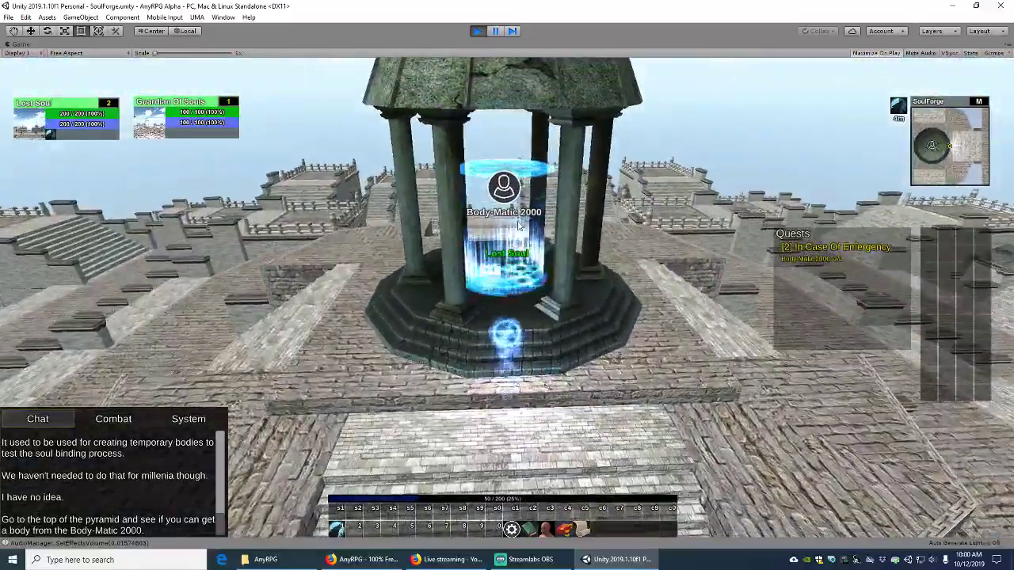
Use the Body-Matic 2000 to open the character creator and set the hair to The Rebel after trying Buzzcut
scroll(567, 159, "up", 2)
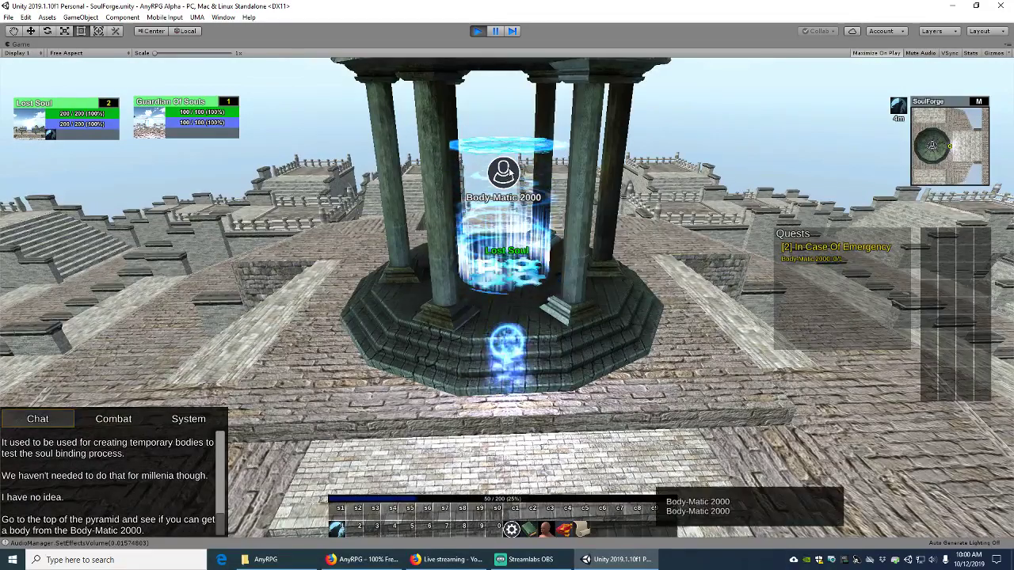
scroll(506, 176, "up", 1)
right_click(504, 176)
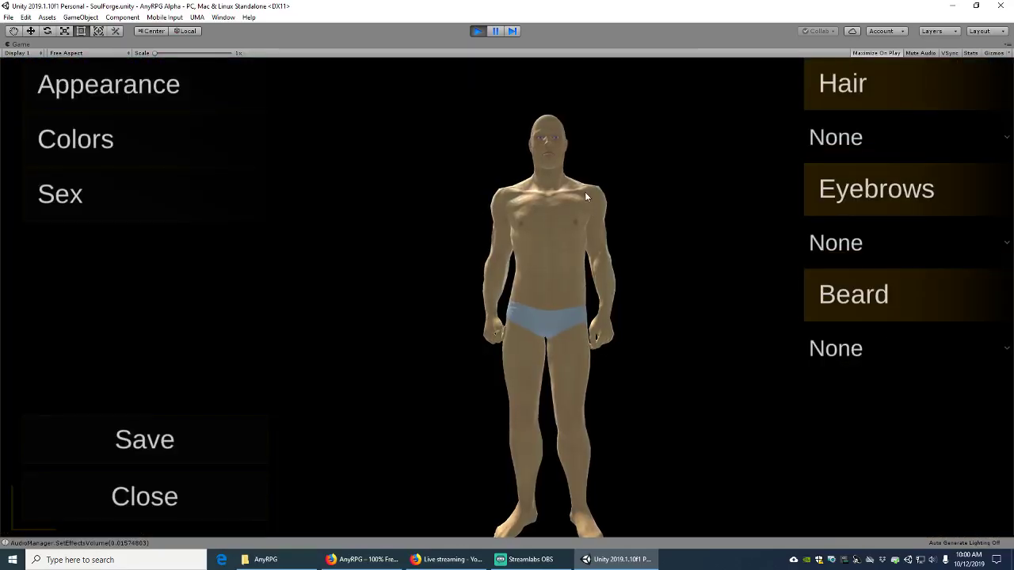
left_click_drag(586, 196, 584, 222)
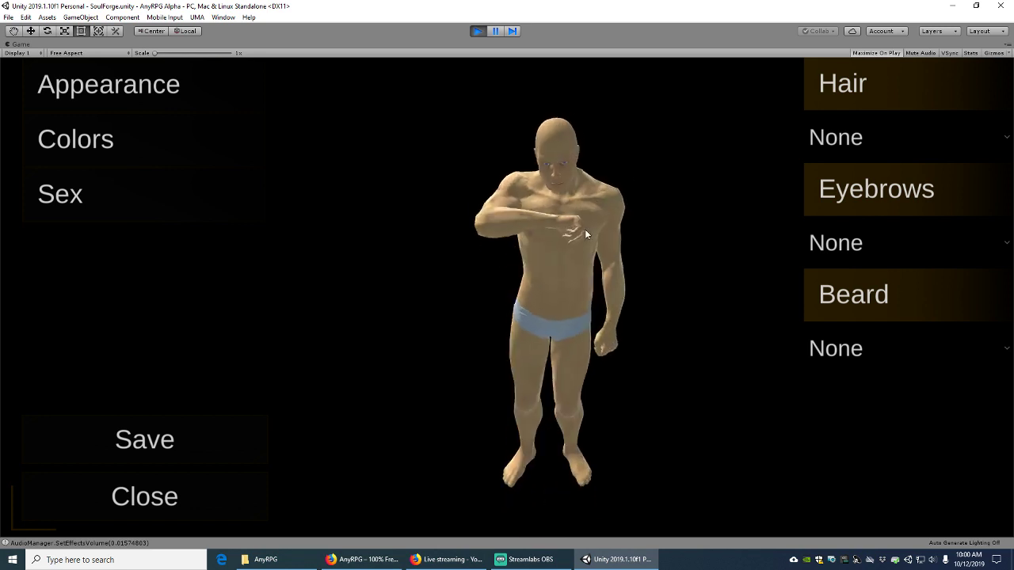
left_click(825, 139)
left_click(873, 196)
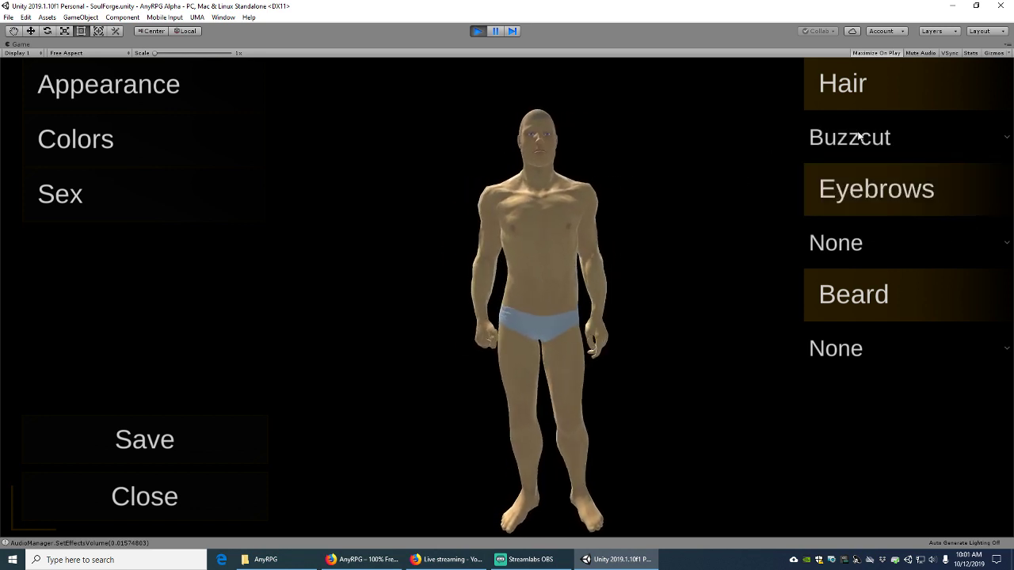
left_click(859, 137)
scroll(904, 210, "down", 2)
left_click(880, 212)
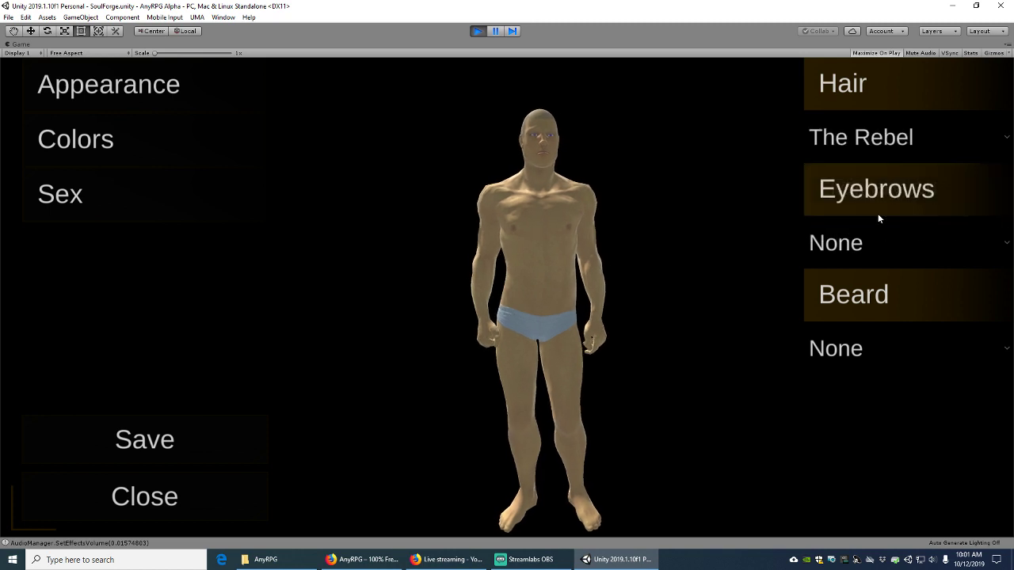
Set the eyebrows to Brow 1 and the beard to Devilish Goatee
left_click(871, 245)
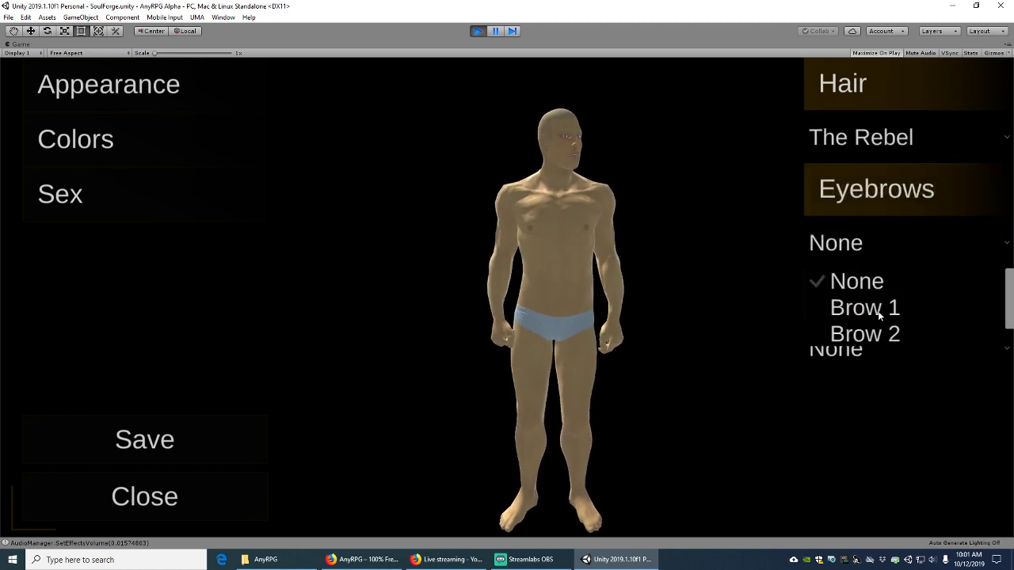
left_click(880, 309)
left_click(862, 349)
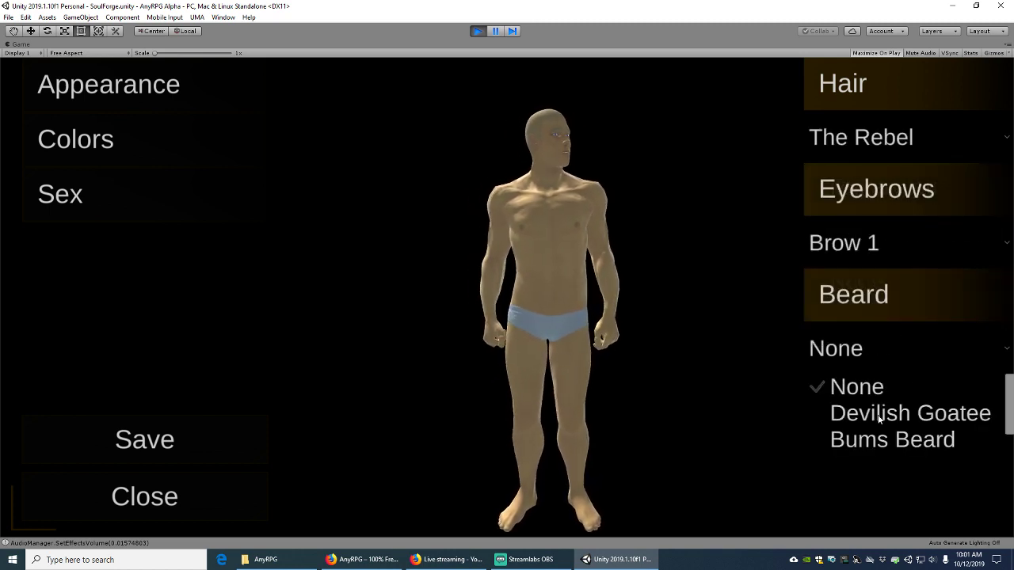
scroll(879, 419, "down", 1)
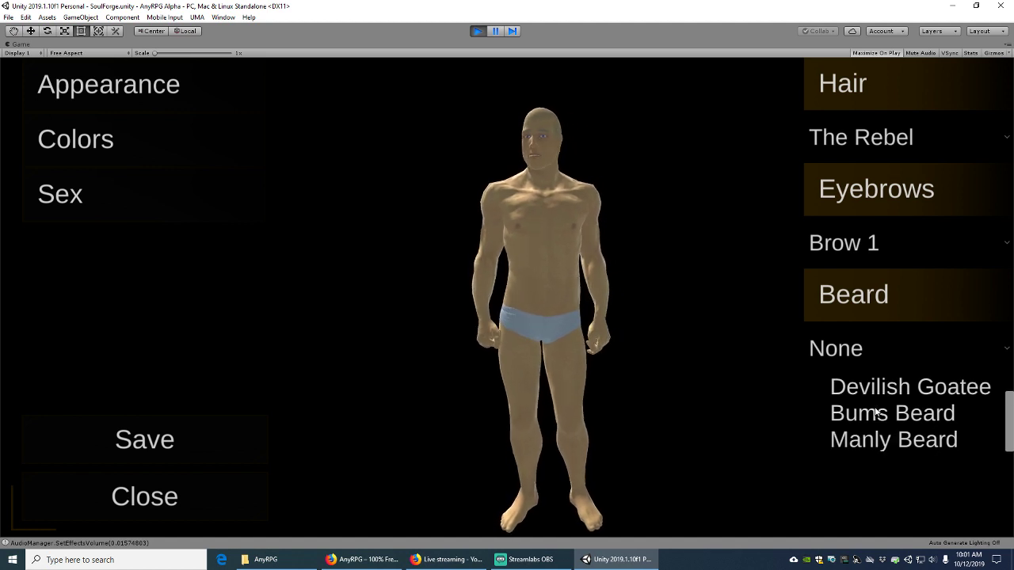
left_click(876, 388)
Color the hair dark navy and the skin reddish brown, open the eye colors, and inspect the body up close
left_click(87, 142)
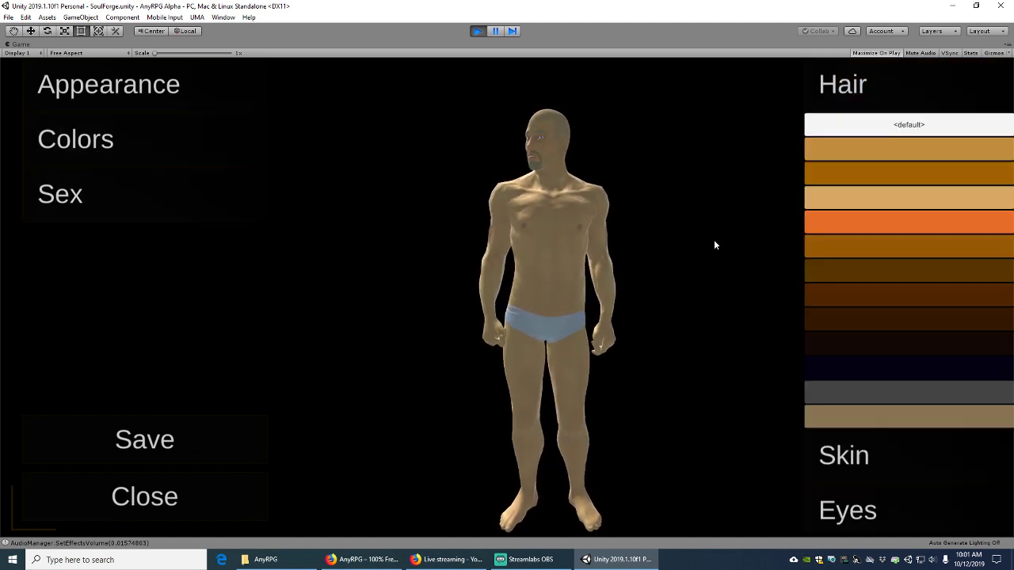
left_click(885, 376)
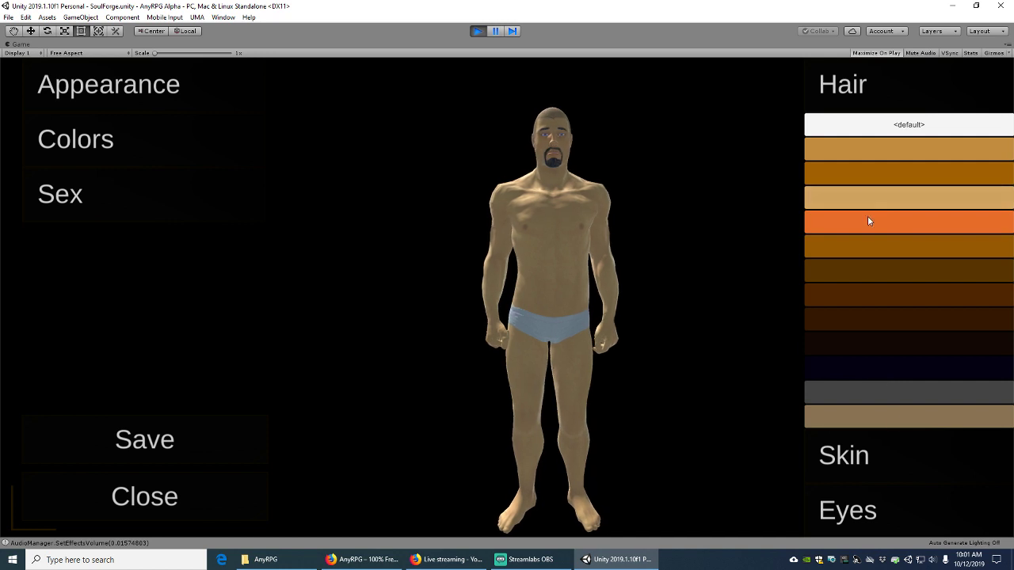
left_click(874, 461)
left_click(877, 333)
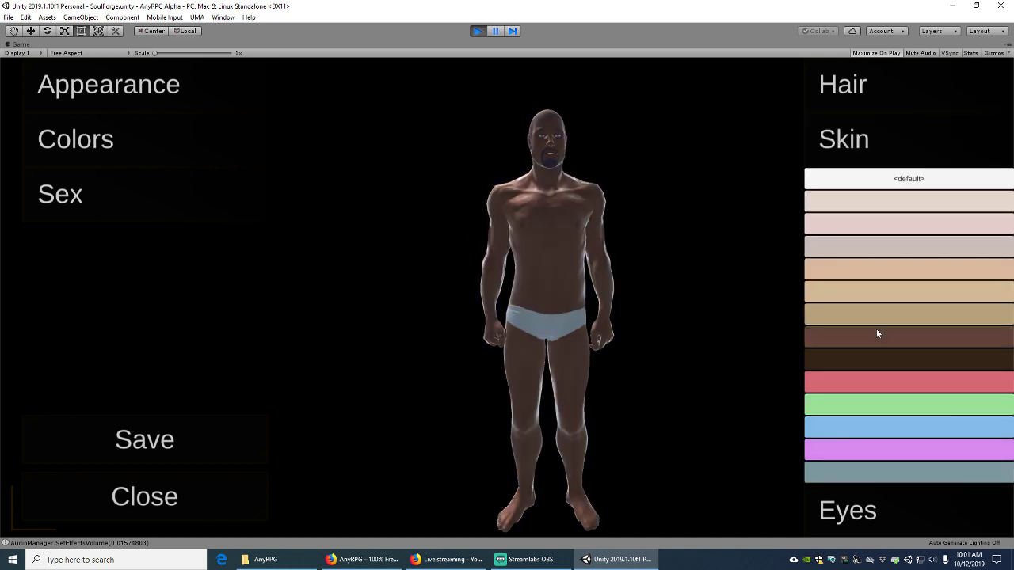
left_click(872, 511)
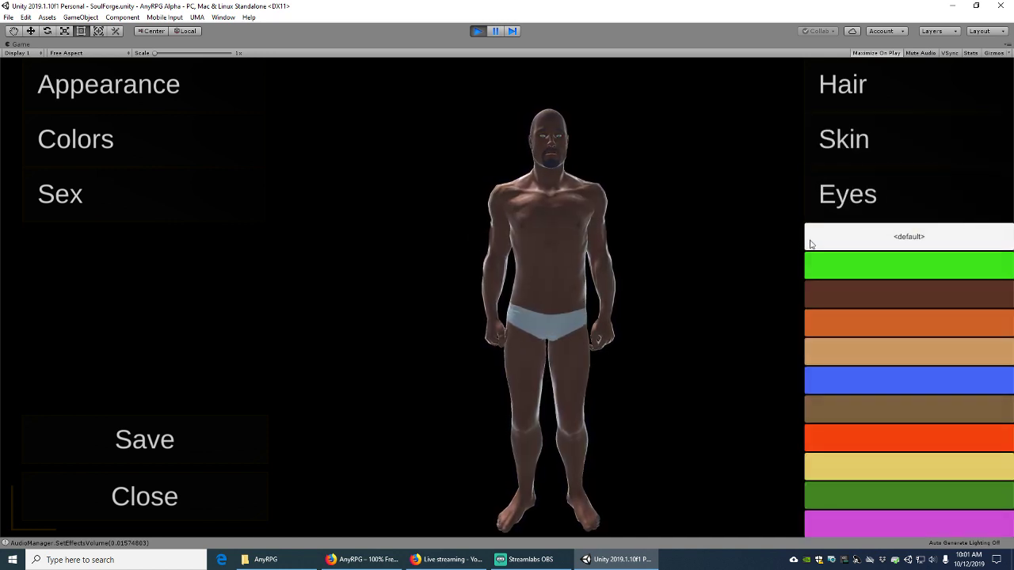
scroll(568, 215, "up", 5)
mouse_move(572, 206)
middle_mouse_down()
mouse_move(572, 235)
mouse_move(570, 218)
middle_mouse_up()
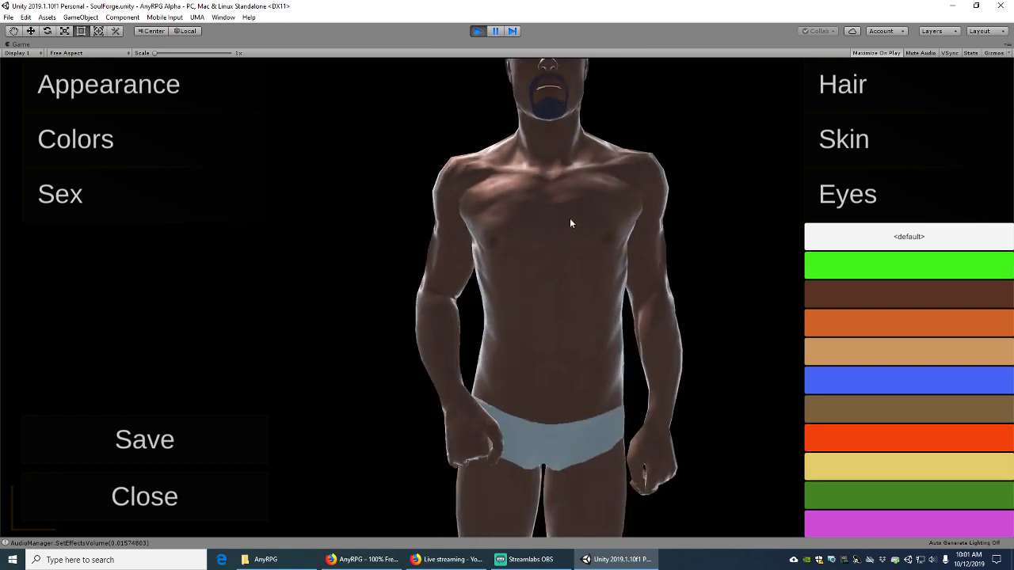
scroll(567, 222, "down", 5)
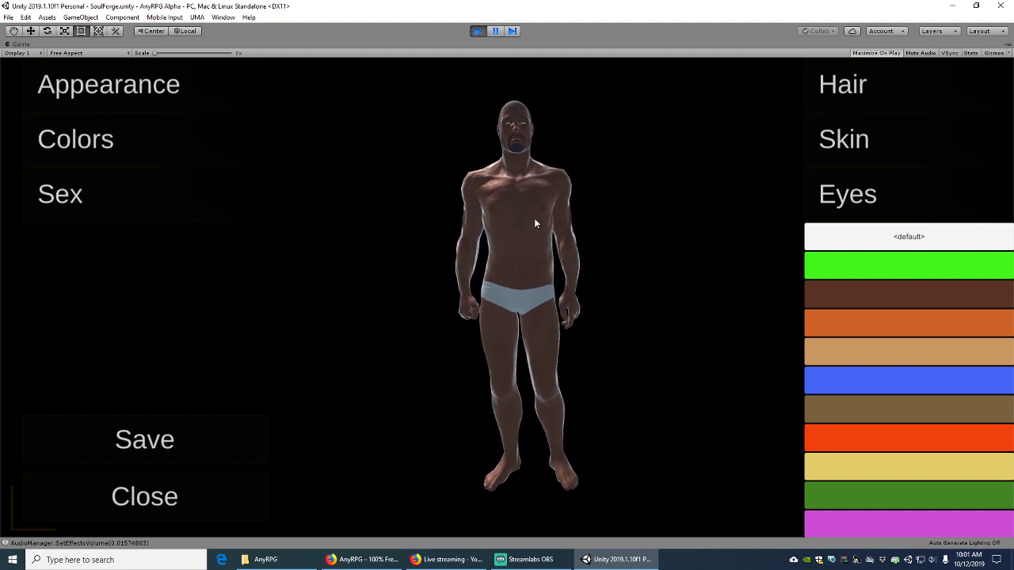
mouse_move(535, 221)
left_mouse_down()
mouse_move(578, 234)
mouse_move(534, 239)
left_mouse_up()
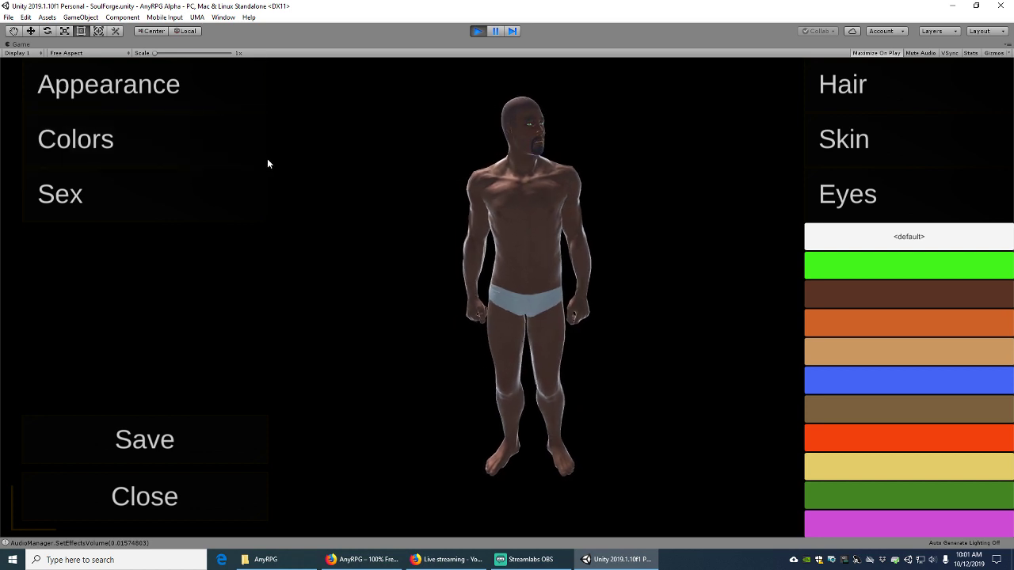
Try switching the body between female and male, and give the female body the FemaleLongHair hairstyle
left_click(96, 192)
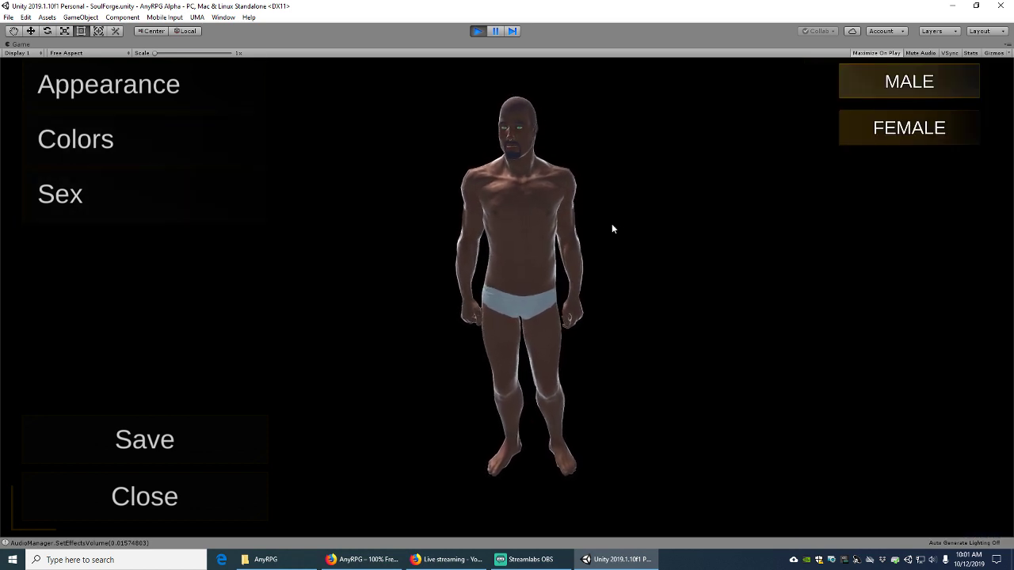
left_click(928, 128)
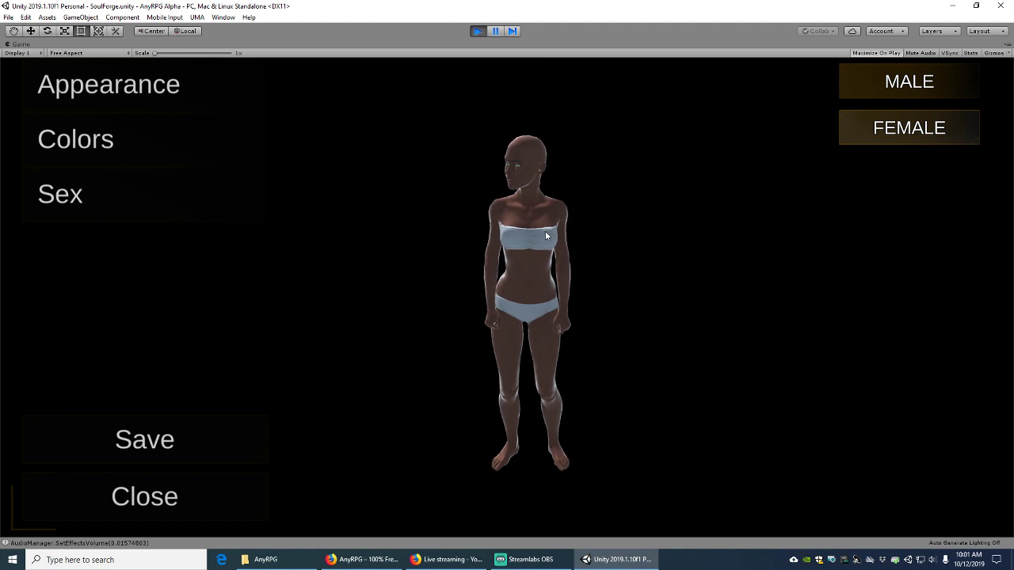
left_click(927, 84)
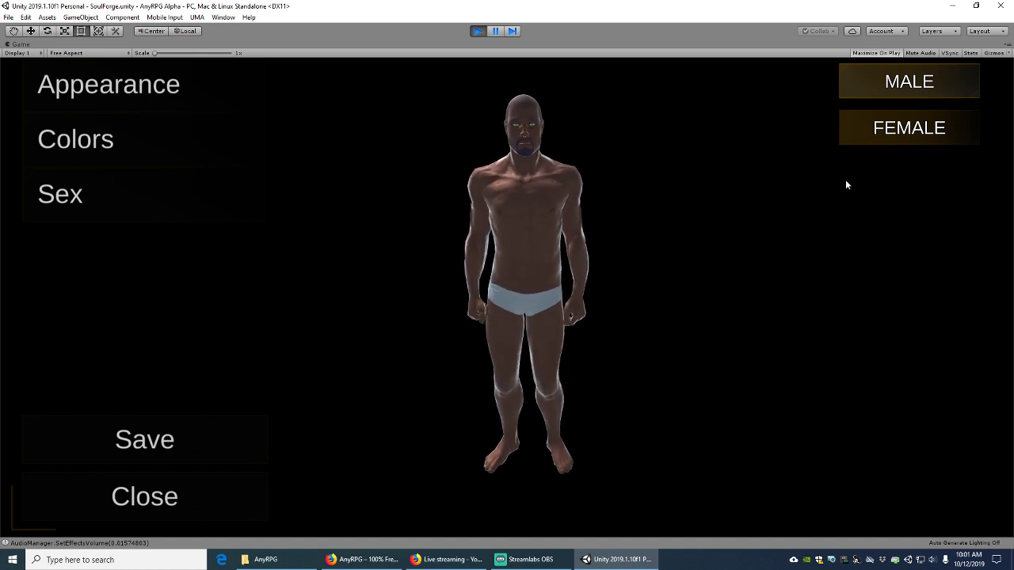
left_click(860, 129)
left_click(122, 92)
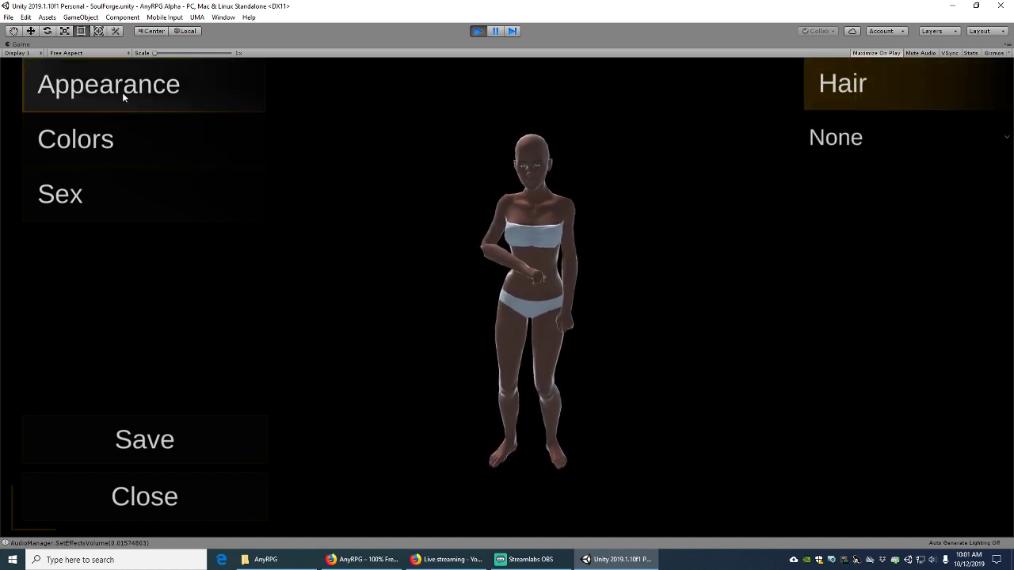
left_click(876, 139)
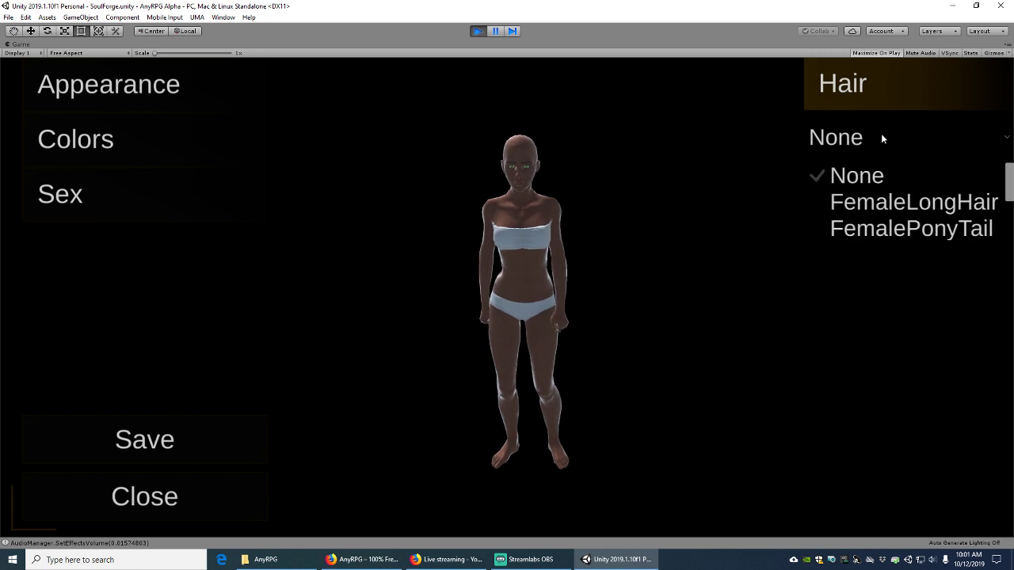
left_click(854, 203)
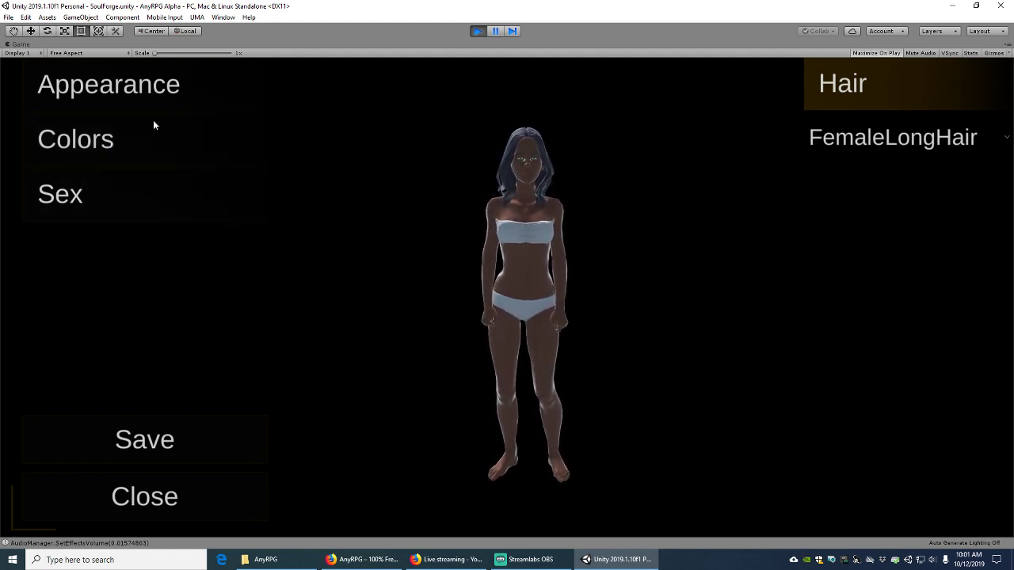
Set the character's sex to male, save the appearance, and close the character creator
left_click(96, 190)
left_click(902, 84)
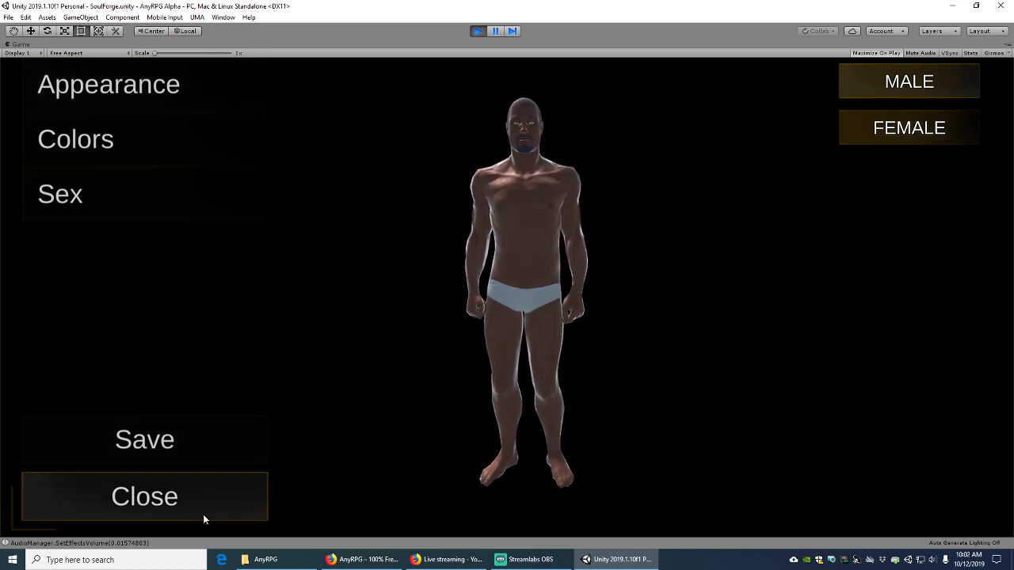
left_click(157, 450)
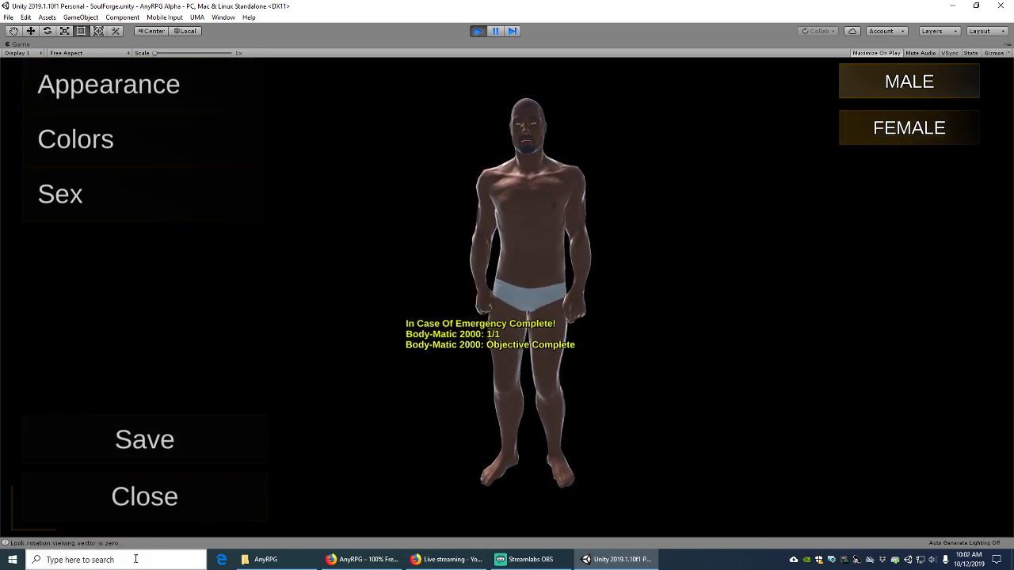
left_click(168, 496)
Walk the Lost Soul out of the Body-Matic 2000 and around the pyramid stairs to show the new body
right_click_drag(570, 317, 607, 308)
key("w")
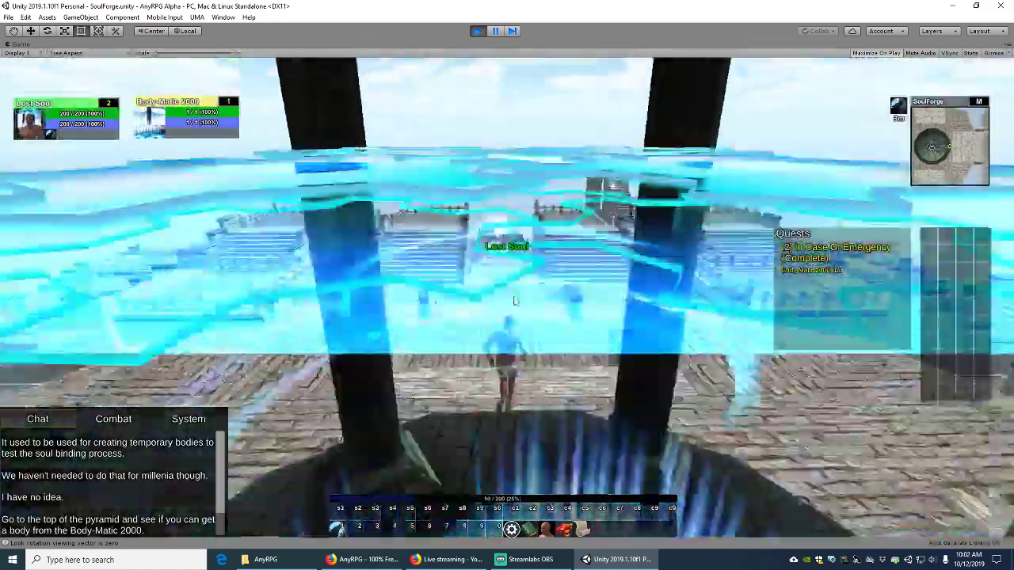
left_click_drag(515, 301, 602, 365)
scroll(602, 367, "up", 4)
scroll(602, 366, "down", 4)
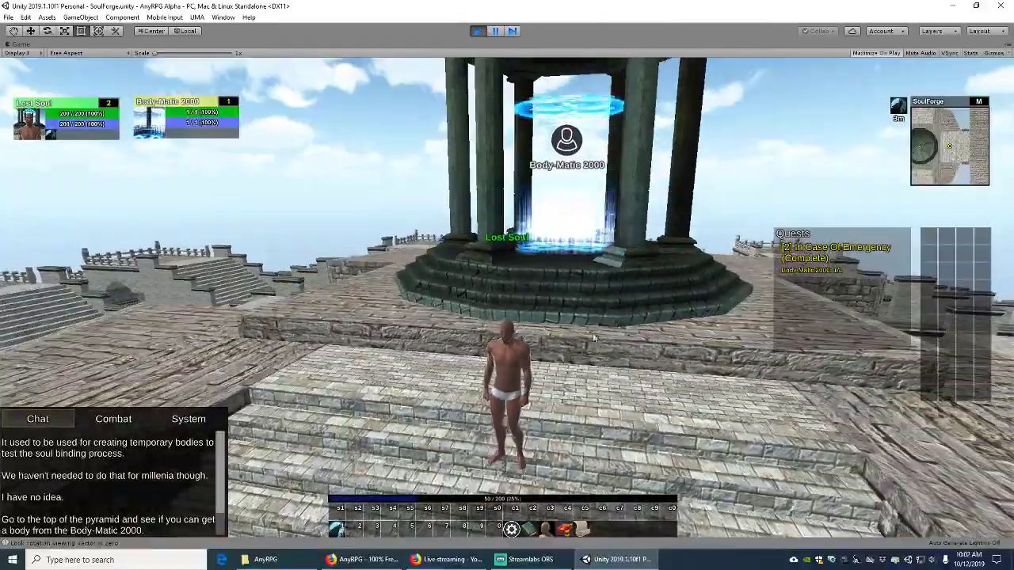
right_click_drag(593, 332, 644, 233)
key("w")
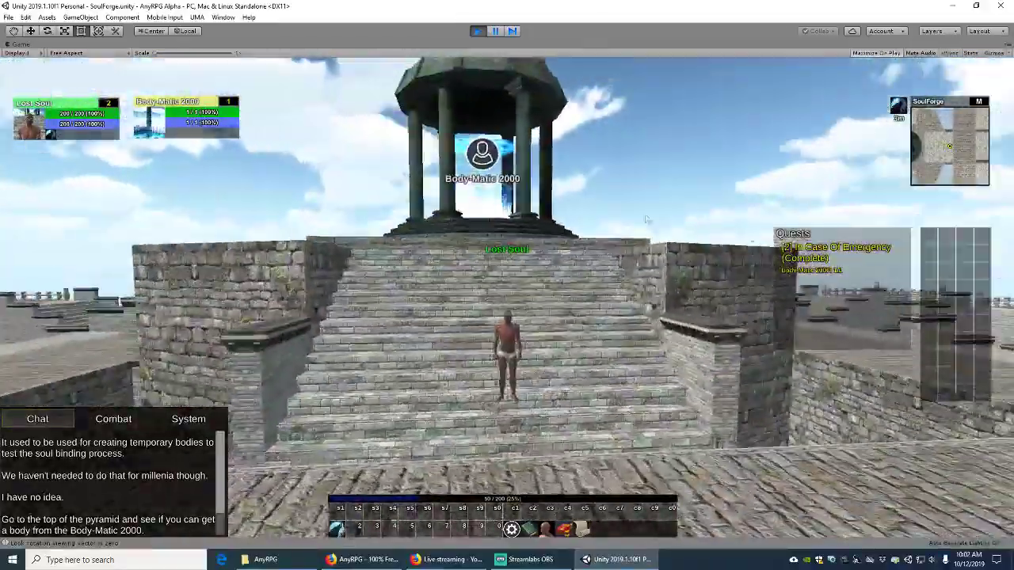
key("w")
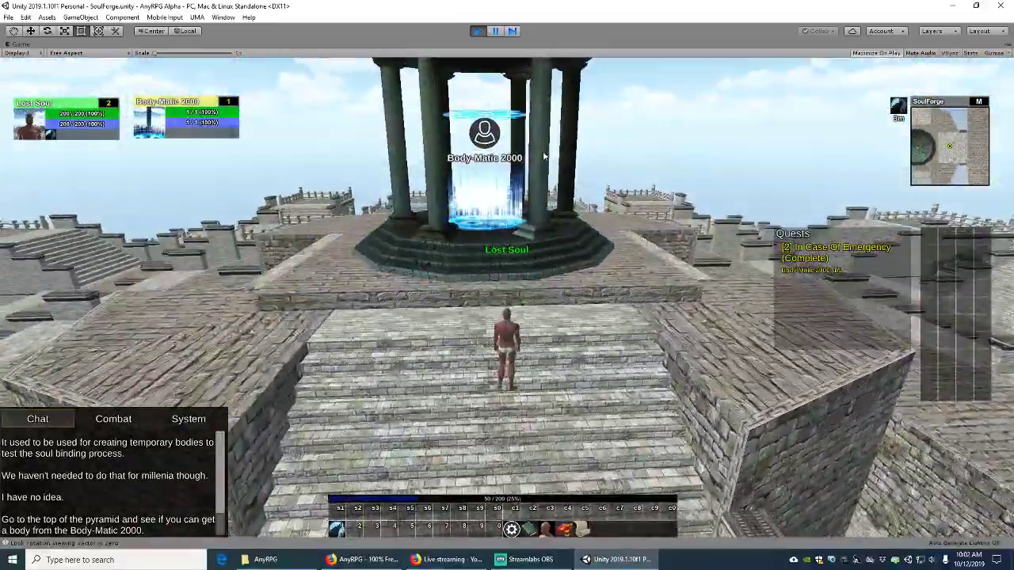
Pause the game, search the project for "bodym", and examine the BodyMatic2000 prefab's Character Creator and Name Change Interactable prerequisites
left_click(493, 30)
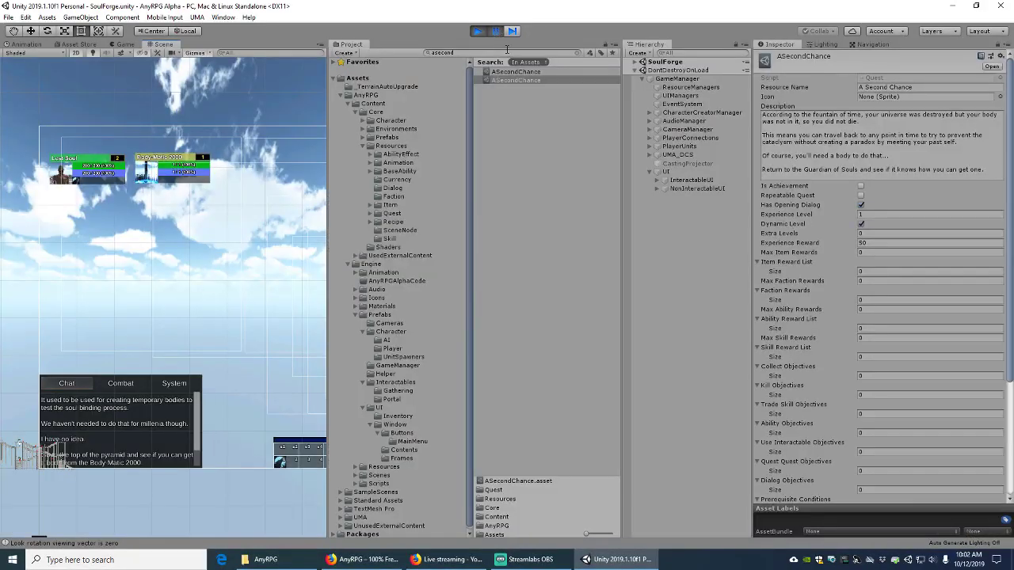
left_click(504, 51)
type("bodym")
left_click(517, 97)
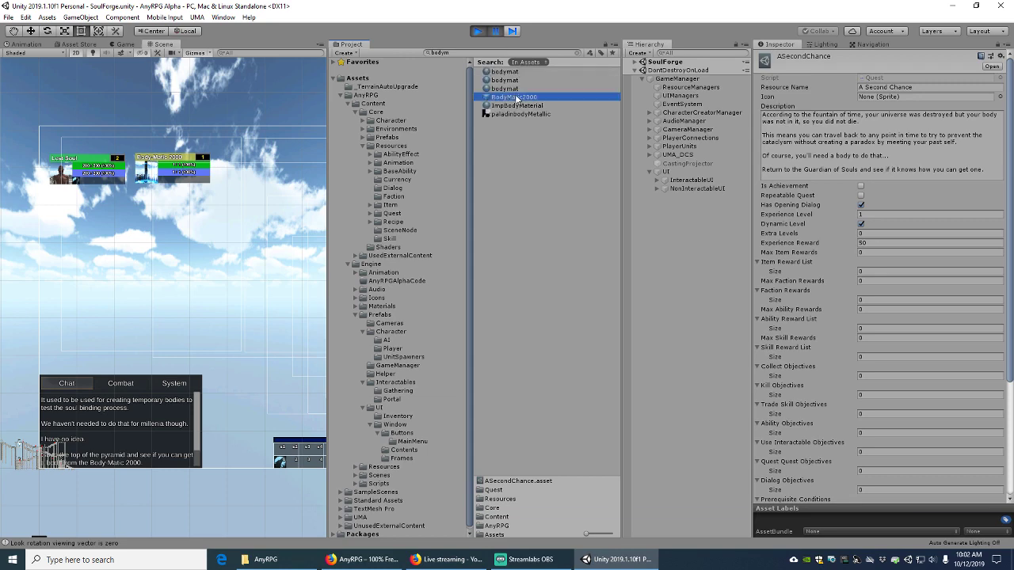
scroll(790, 372, "down", 10)
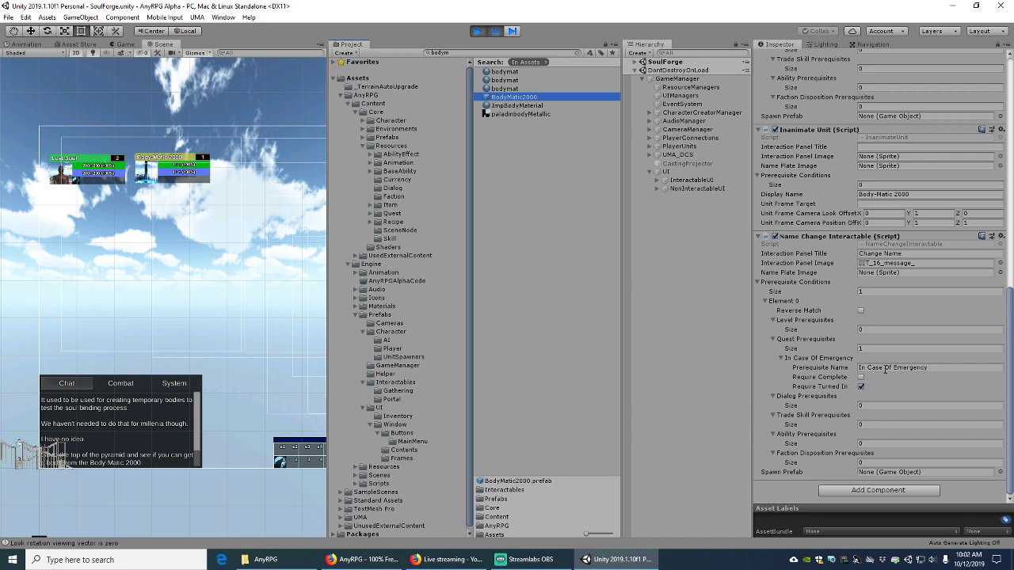
scroll(823, 324, "up", 5)
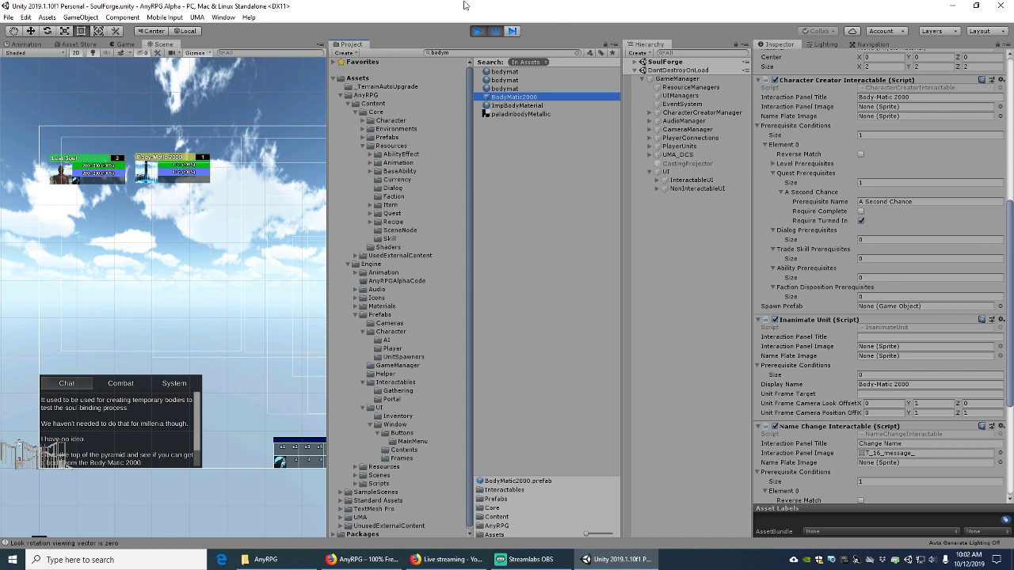
Search the project for "guardianof" and examine the GuardianOfSoulsUnit prefab's Quest Giver quests and Name Change Interactable settings
left_click(578, 53)
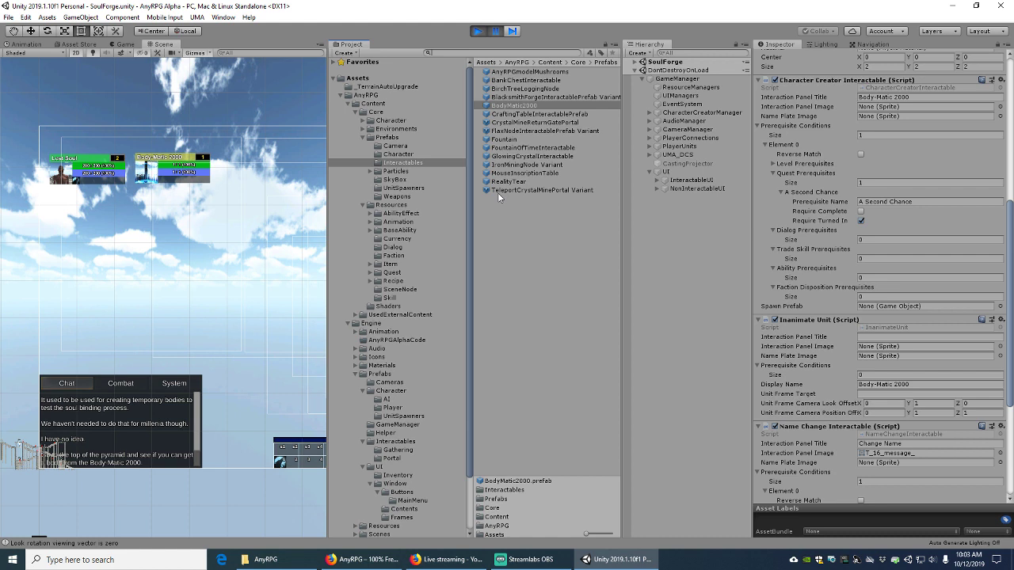
type("guardianof")
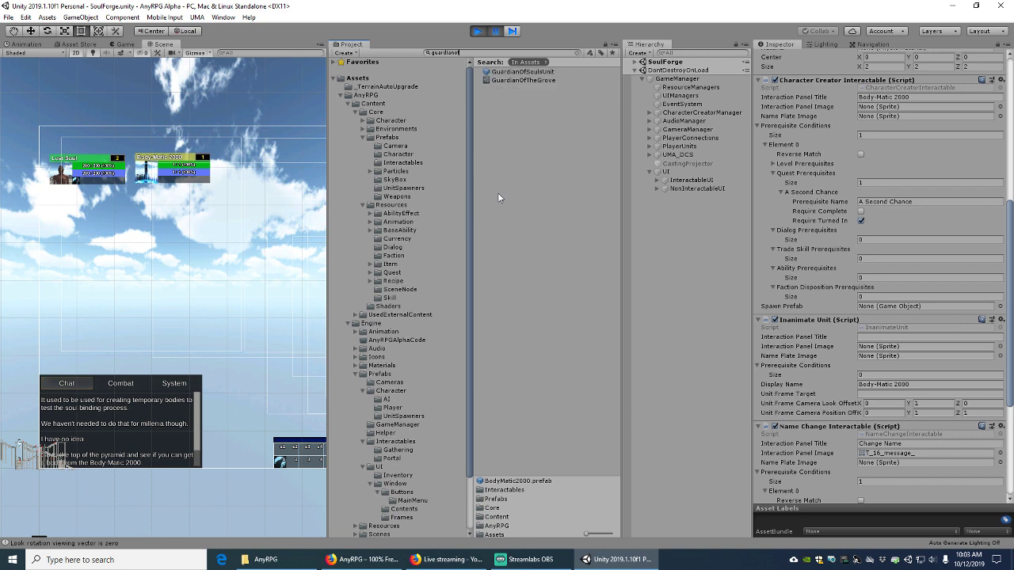
left_click(527, 73)
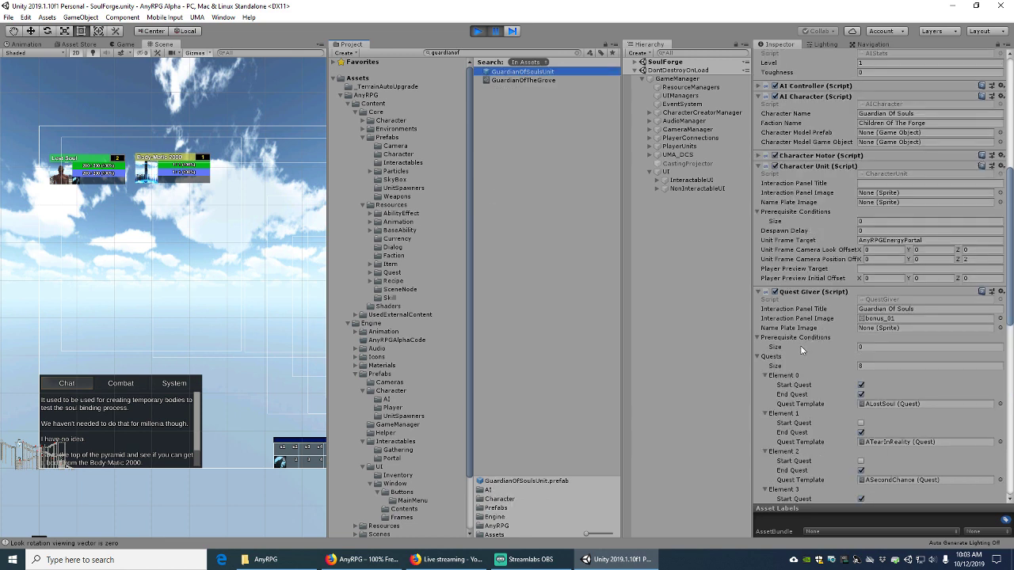
scroll(802, 337, "down", 10)
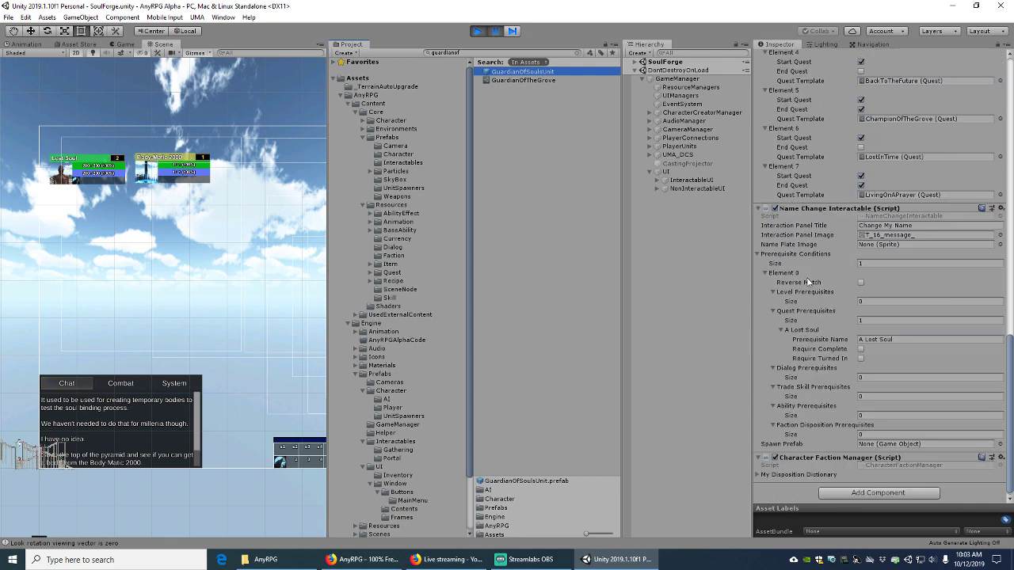
Inspect the interaction panel title of the Guardian of Souls' Name Change Interactable and resume the game
left_click(921, 226)
left_click(927, 225)
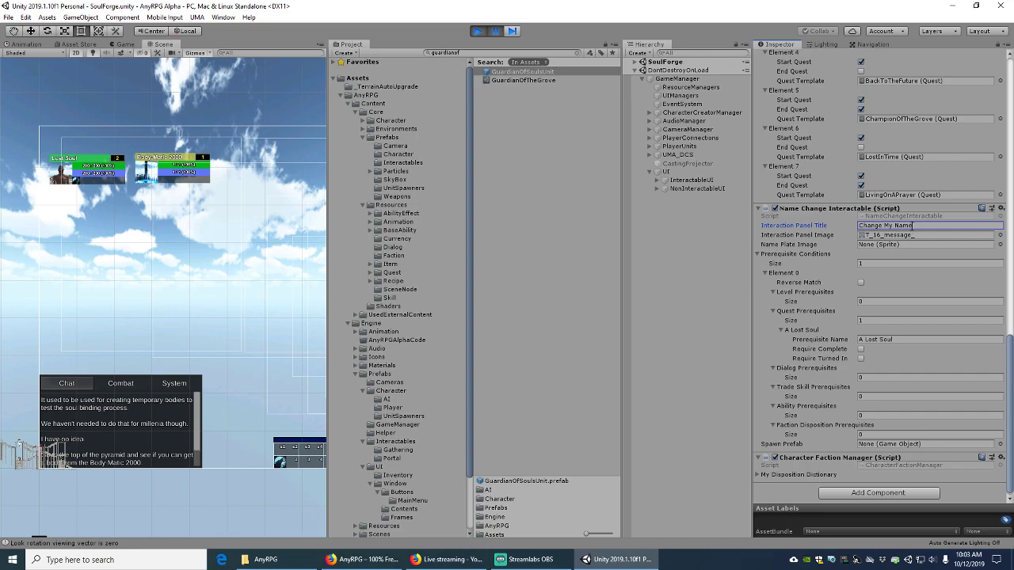
left_click(497, 32)
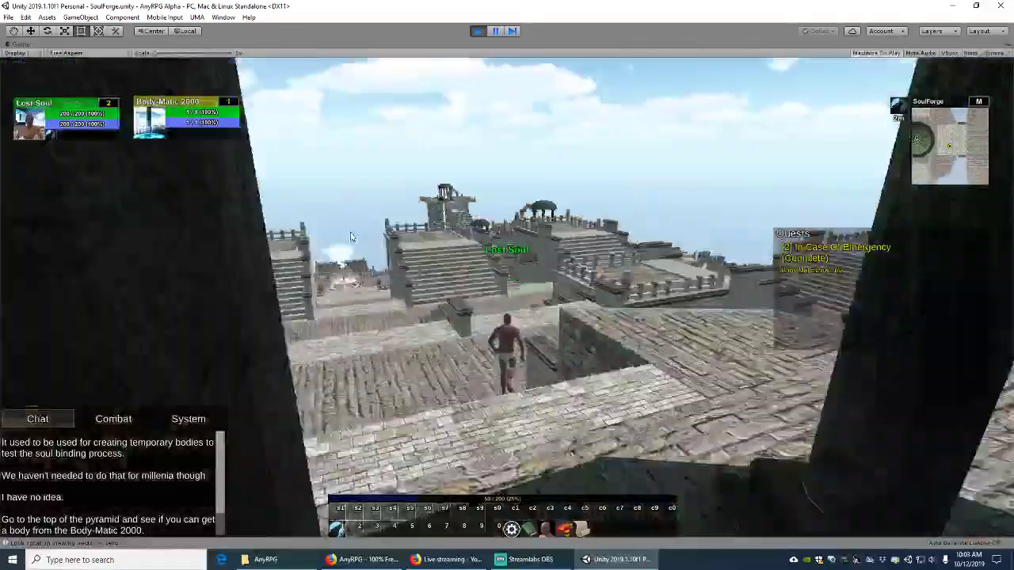
Run the Lost Soul down the pyramid stairs to the Fountain Of Time platform
key("w")
right_click_drag(351, 237, 403, 215)
key("w")
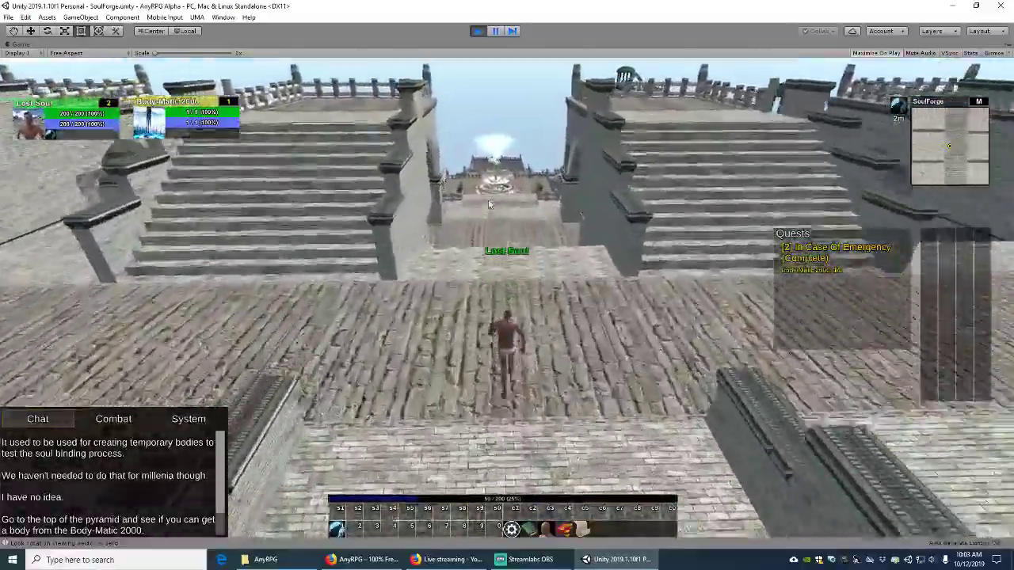
key("w")
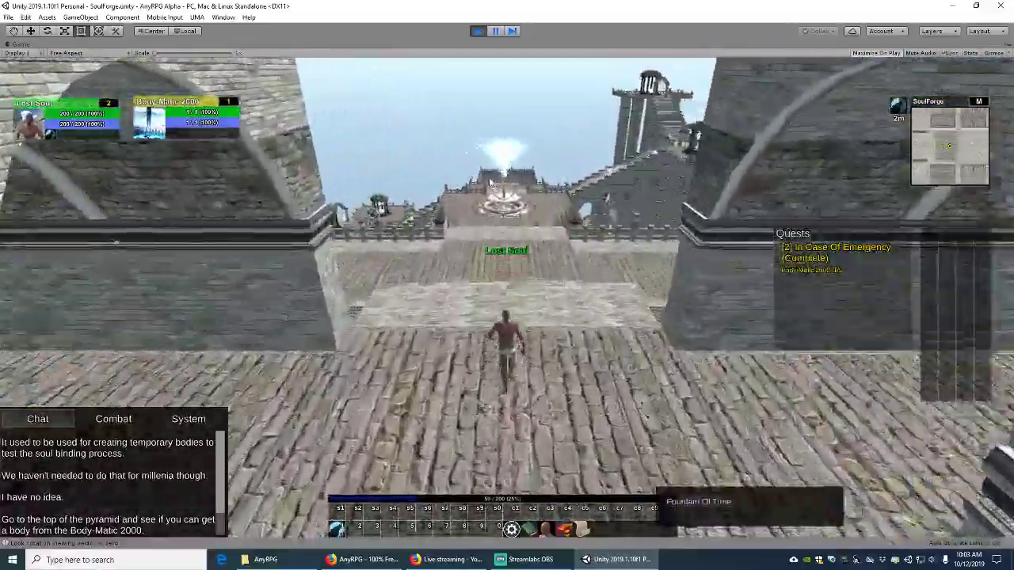
key("w")
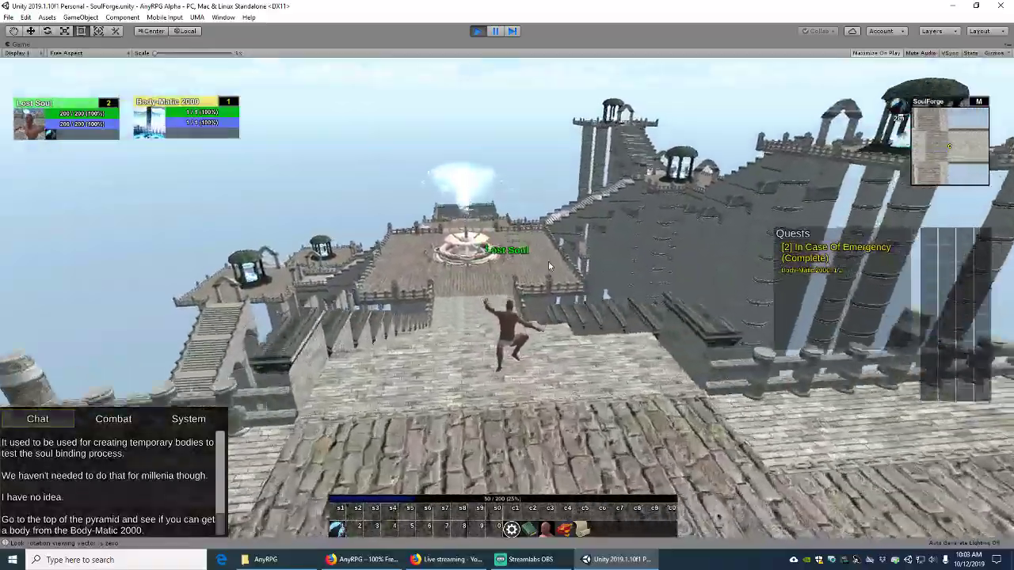
key("w")
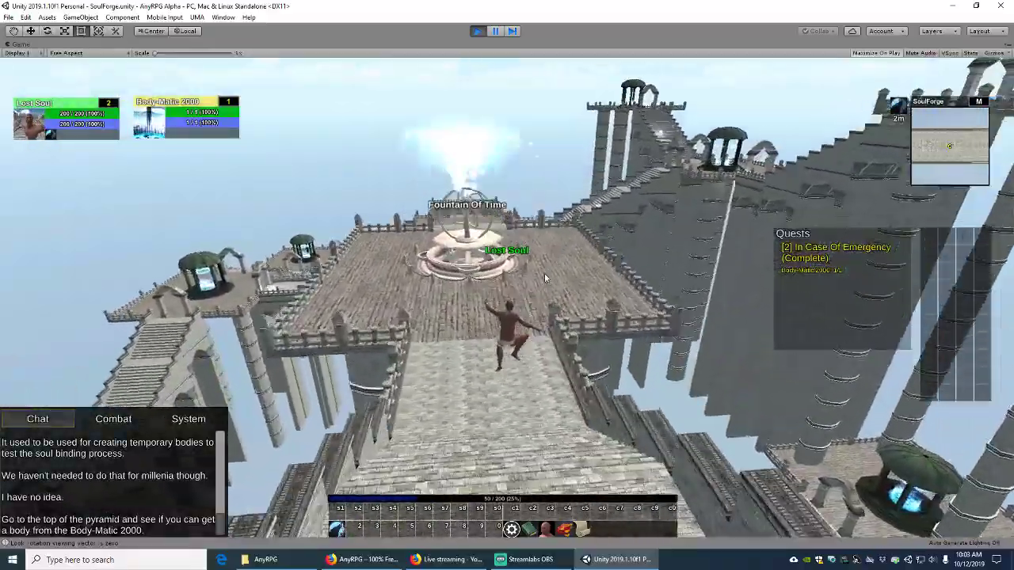
key("w")
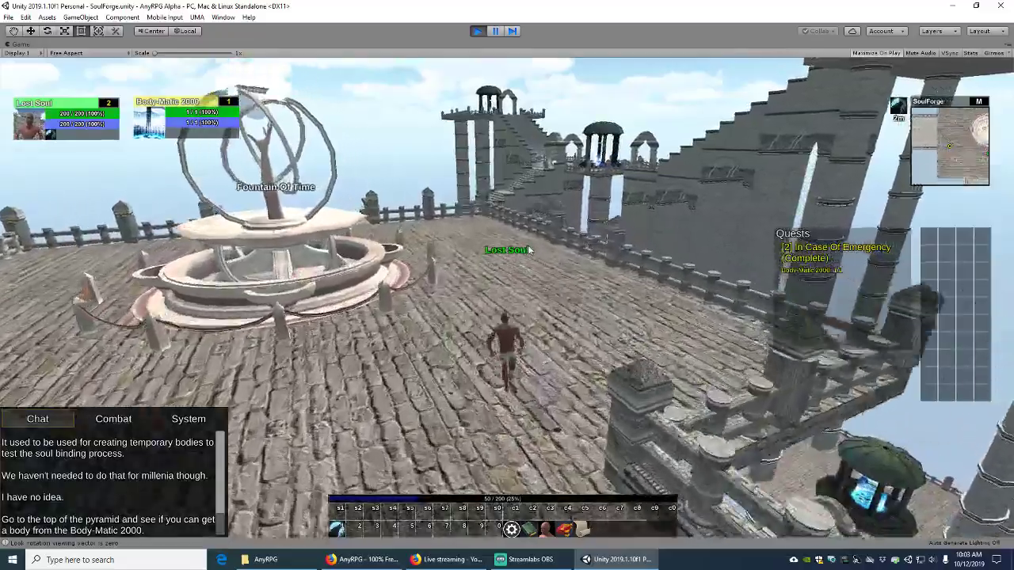
key("w")
key("a")
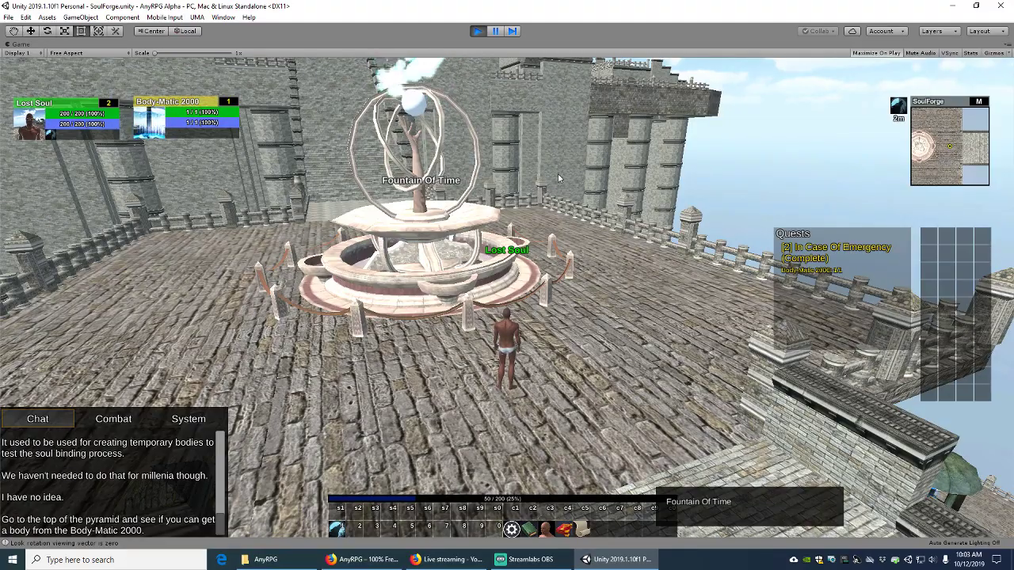
Run the Lost Soul from the fountain down the stairs to the Guardian Of Souls and open the In Case Of Emergency quest
left_click_drag(549, 192, 527, 195)
key("w")
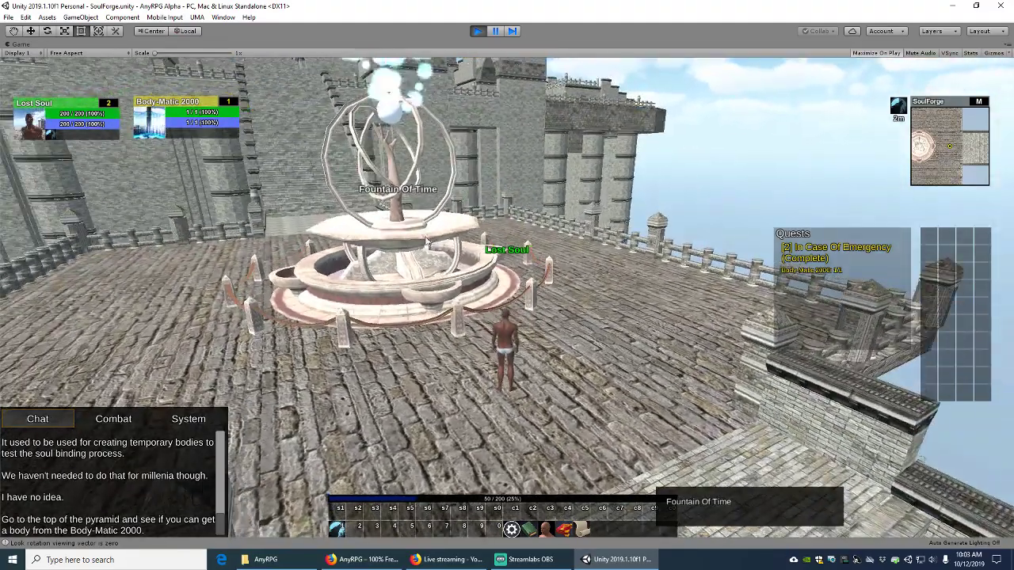
key("w")
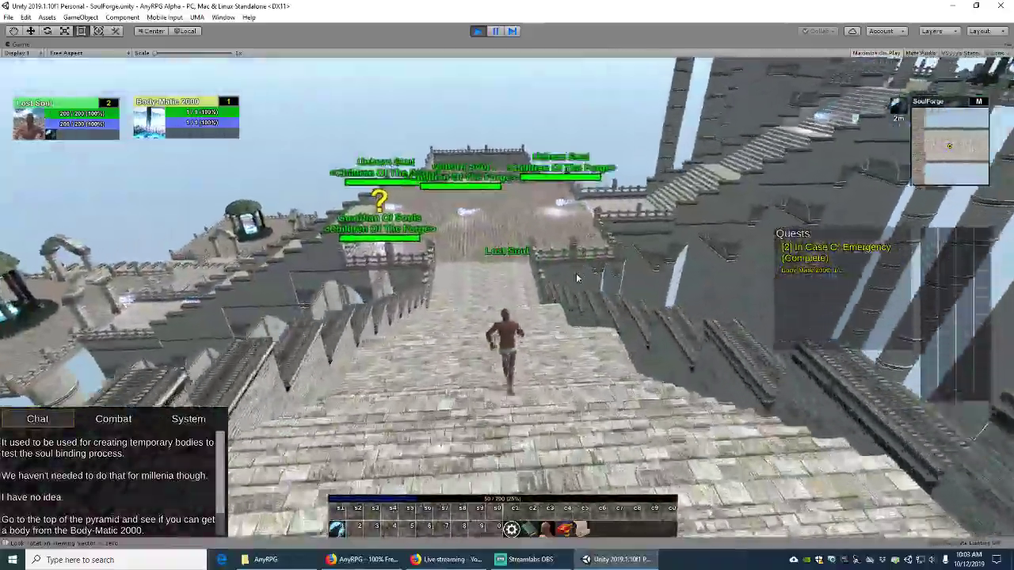
key("w")
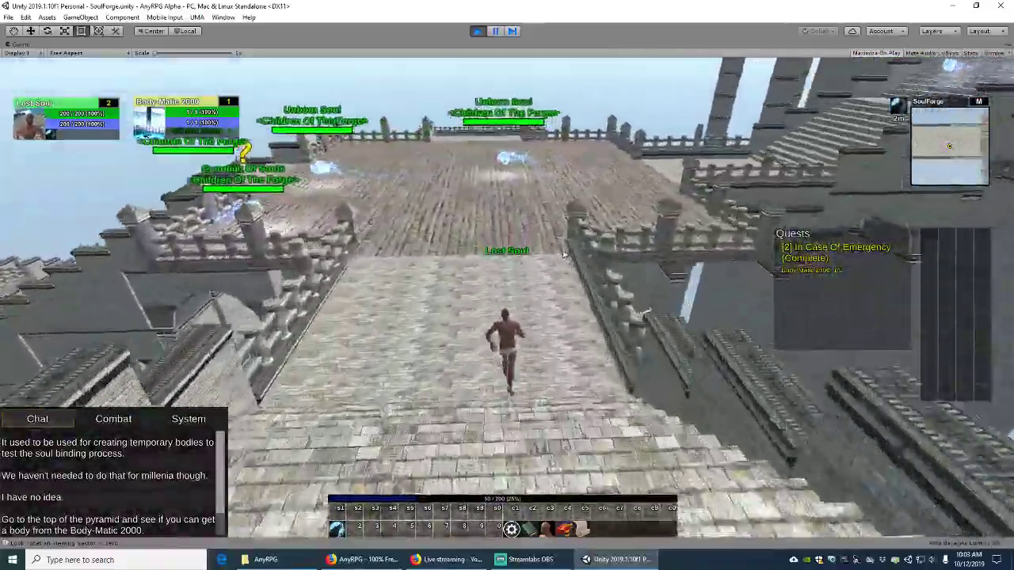
right_click_drag(526, 243, 414, 180)
key("w")
key("w")
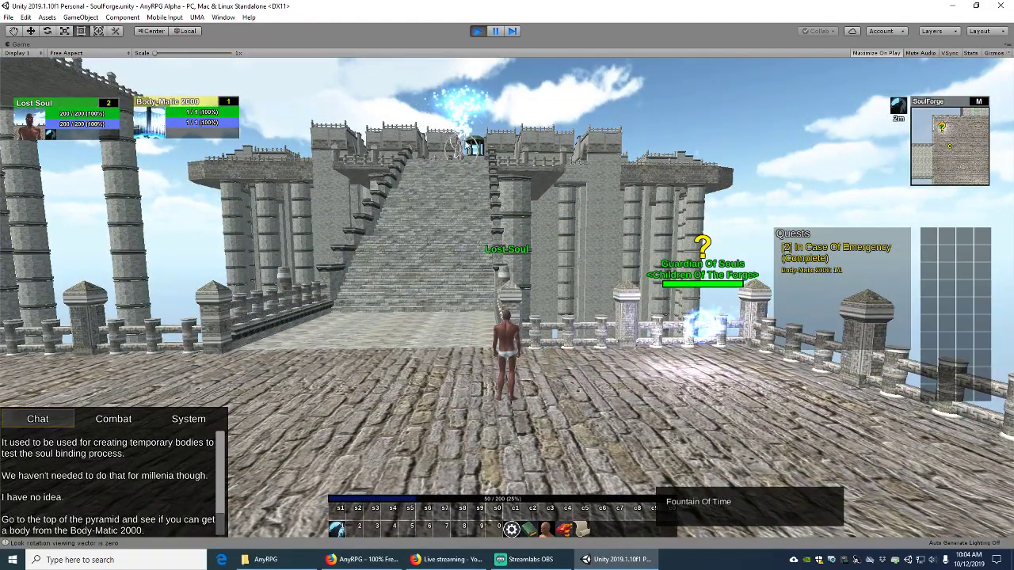
right_click_drag(447, 160, 461, 354)
right_click(462, 354)
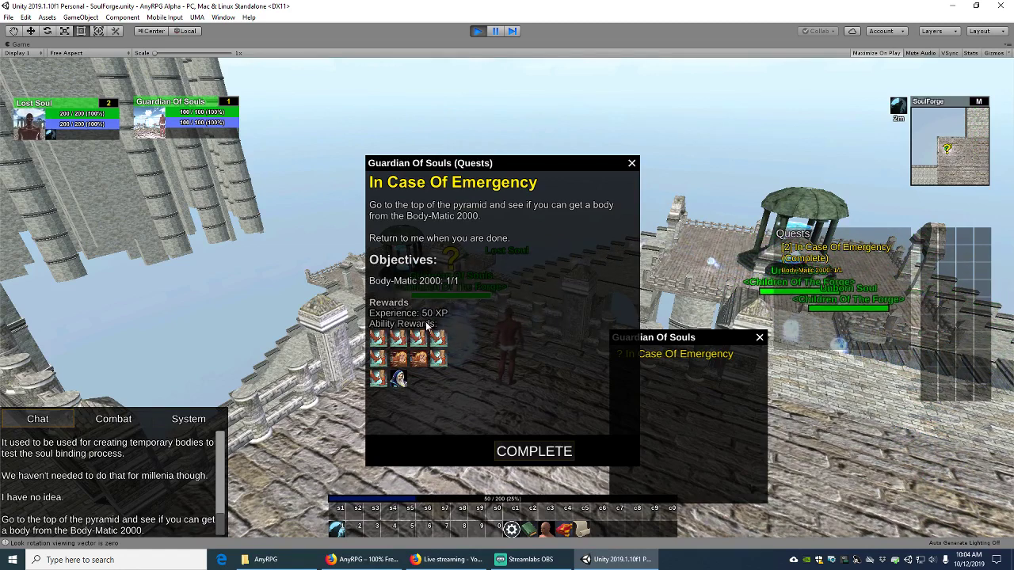
Pause the game, search the project for "incaseof", and examine the InCaseOfEmergency dialog nodes and the quest's ability rewards and interactable objective
left_click(495, 30)
left_click(490, 51)
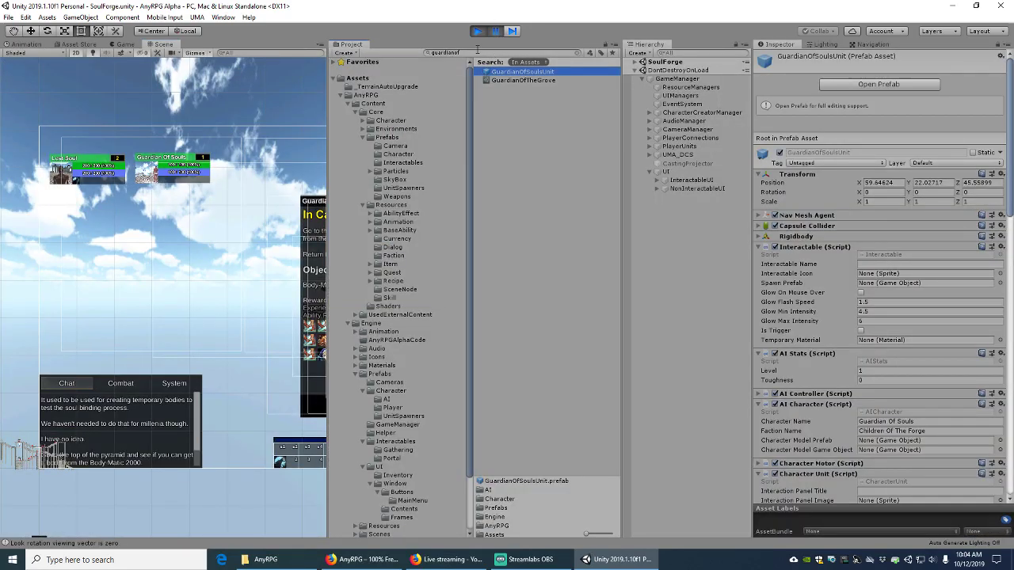
left_click(478, 51)
type("incaseof")
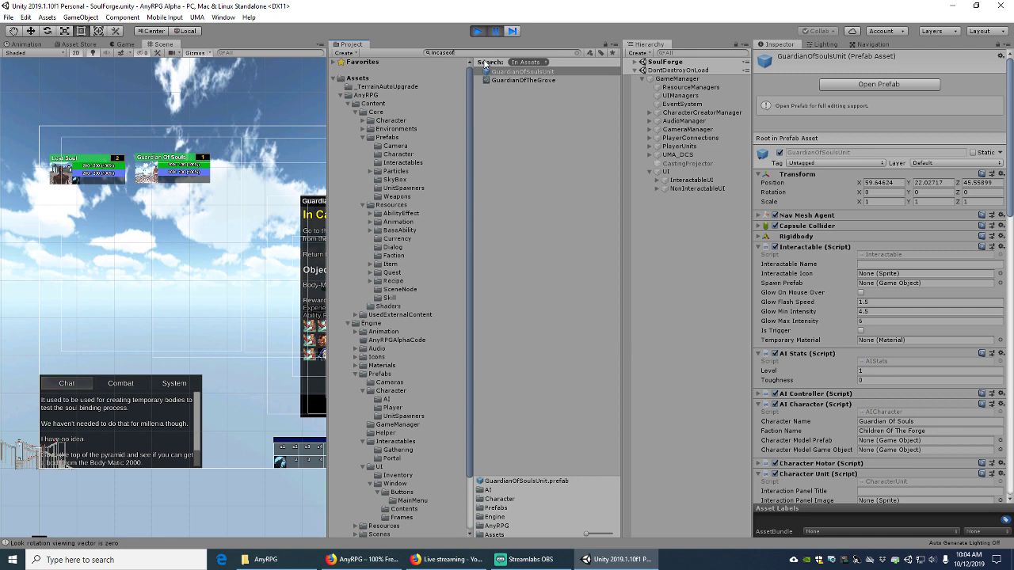
left_click(505, 72)
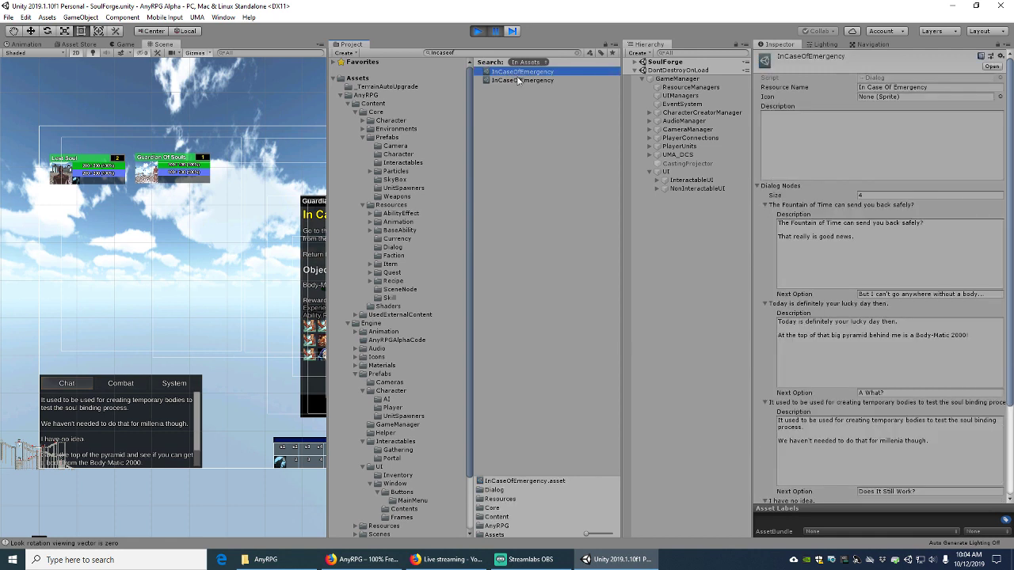
left_click(521, 80)
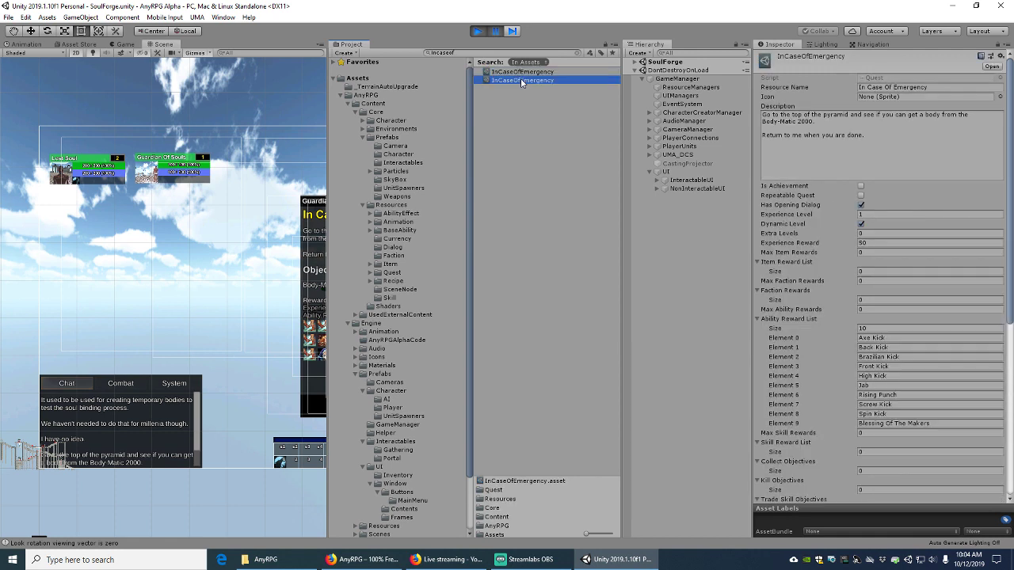
scroll(828, 309, "down", 3)
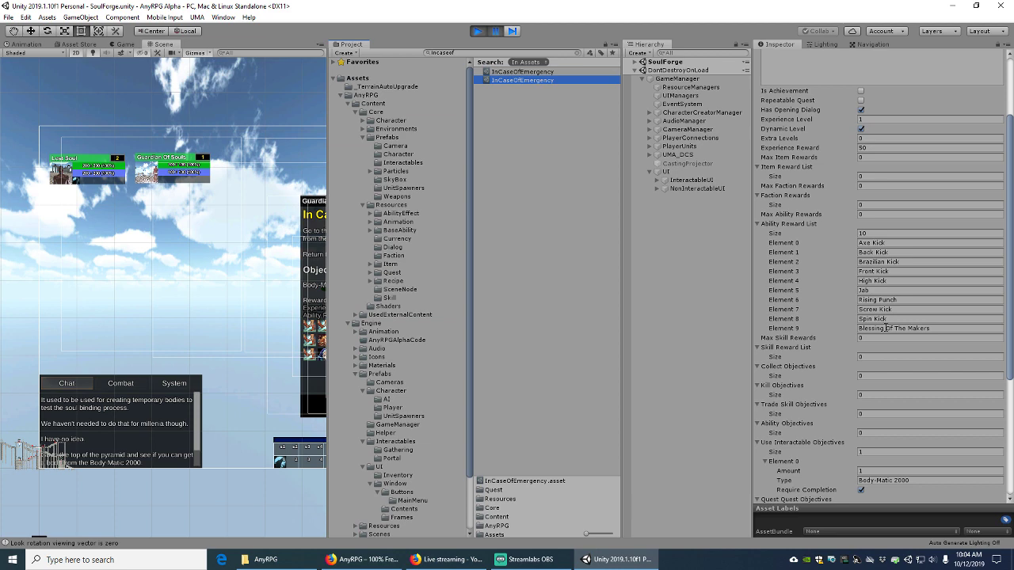
Resume the game, complete In Case Of Emergency, and go through the Guardian's dialog to accept the Living On A Prayer quest
left_click(496, 31)
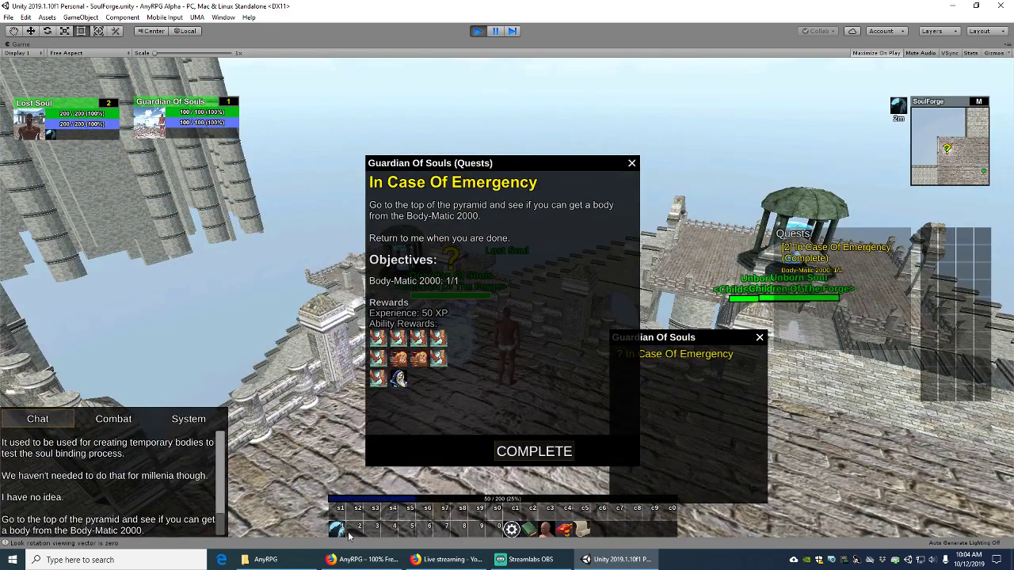
left_click(543, 453)
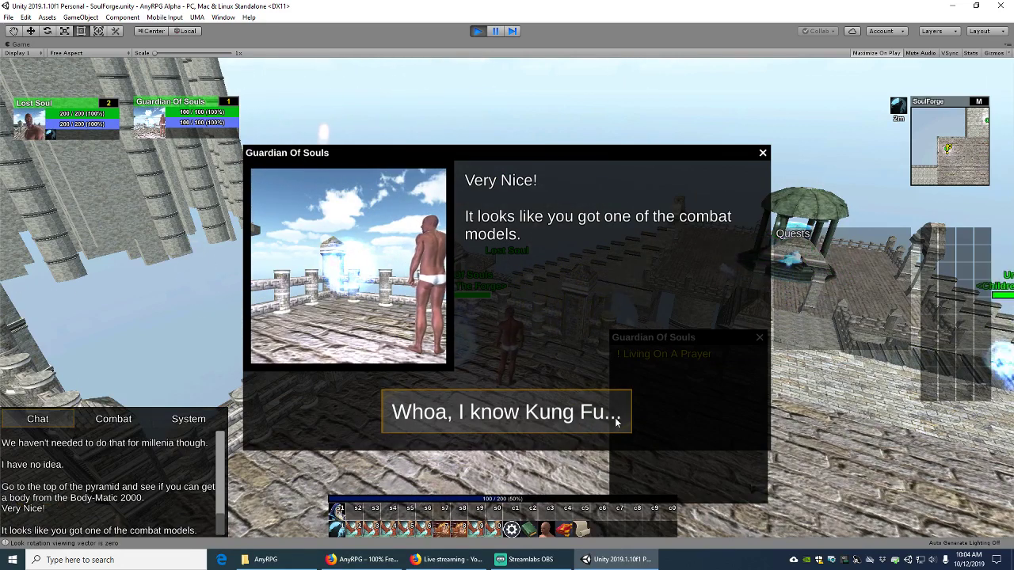
left_click(511, 416)
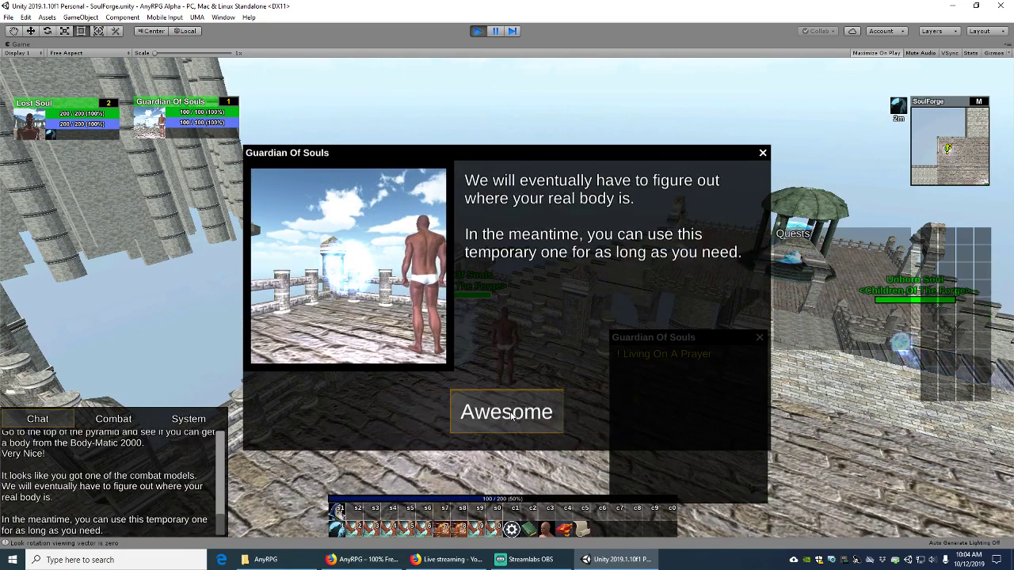
left_click(512, 415)
left_click(515, 413)
left_click(520, 411)
left_click(525, 409)
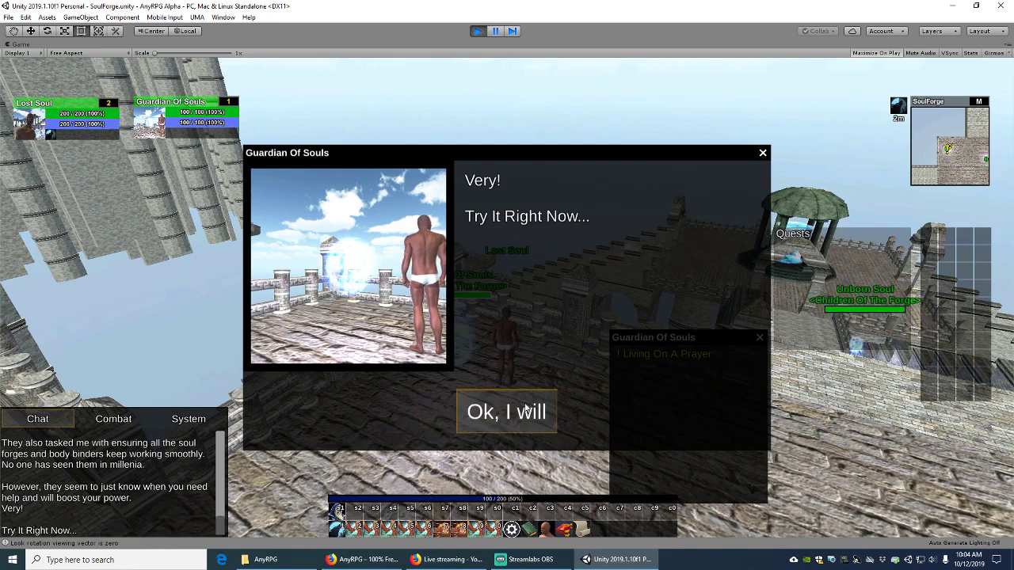
left_click(527, 410)
left_click(633, 414)
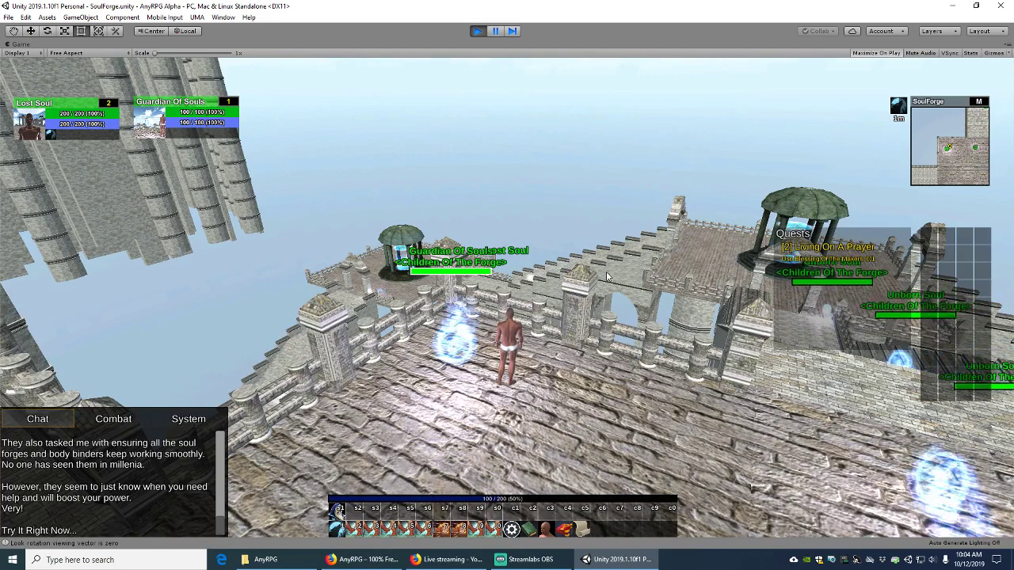
Open the character window's achievements and place the Achievements window beside it to show I Know Kung Fu
key("c")
left_click(427, 355)
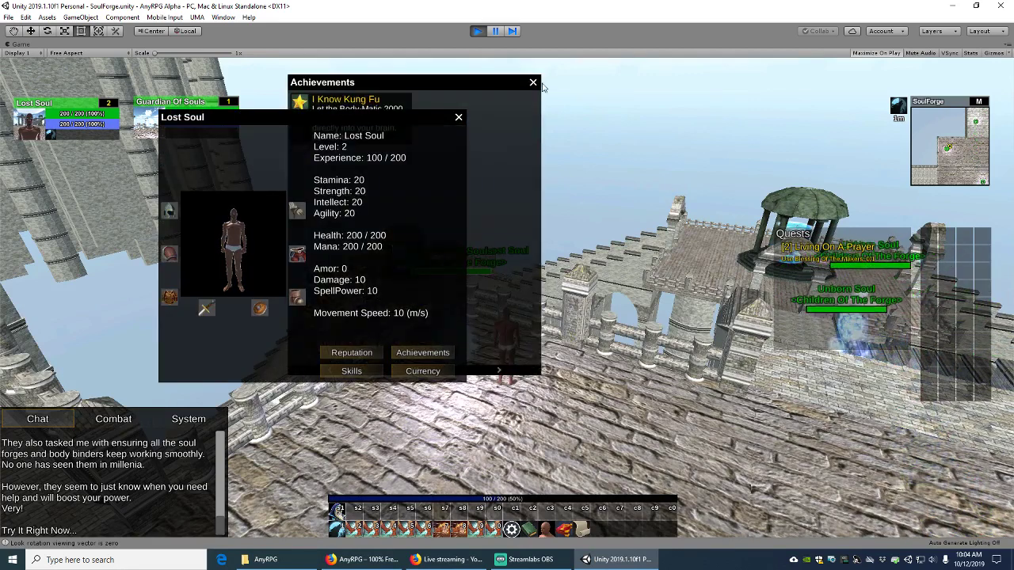
left_click_drag(445, 79, 699, 113)
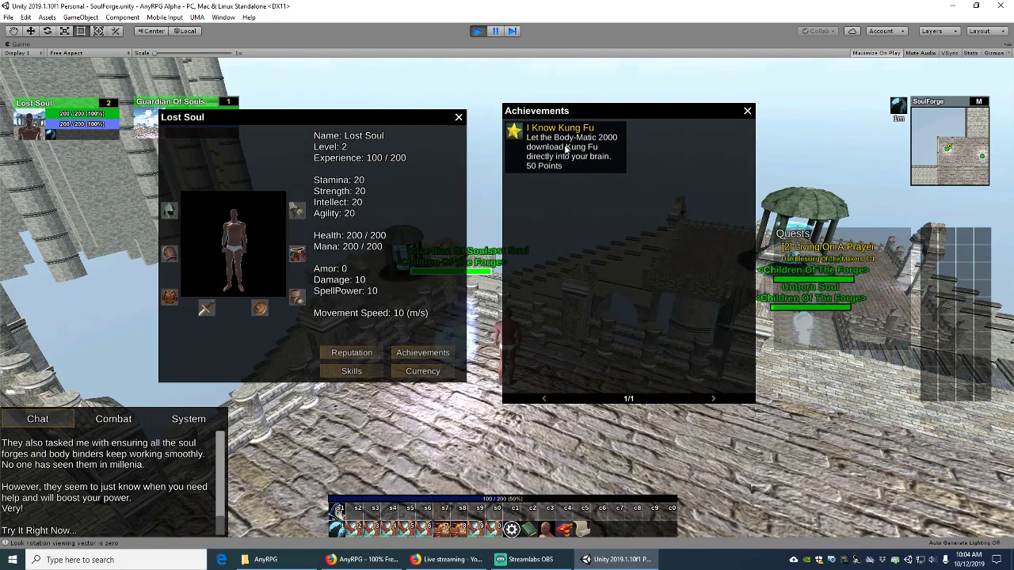
Pause the game, search the project for "iknow", and examine the IKnowKungFu quest's achievement flag and quest objective, clearing the search when finished
left_click(496, 32)
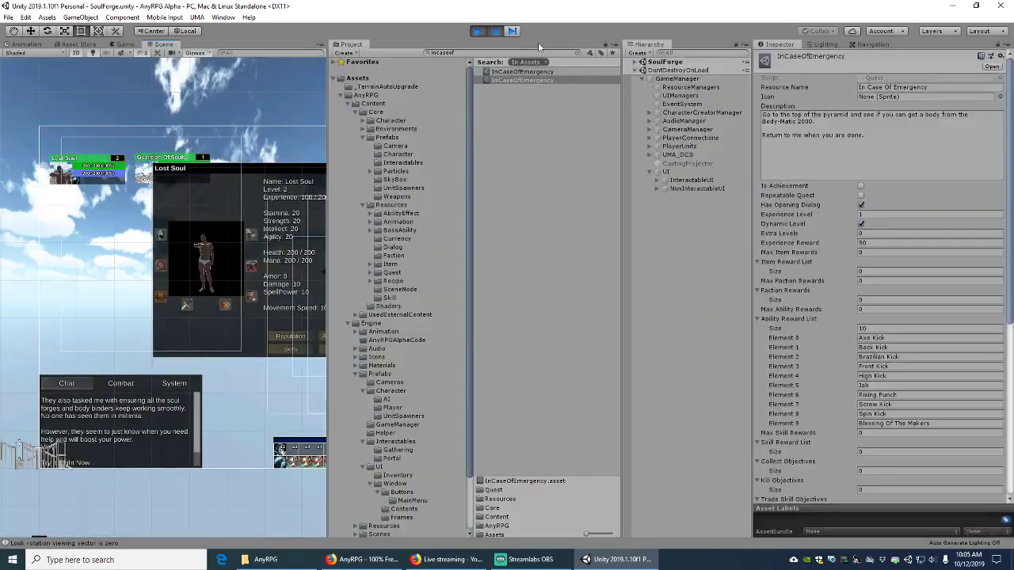
key("Escape")
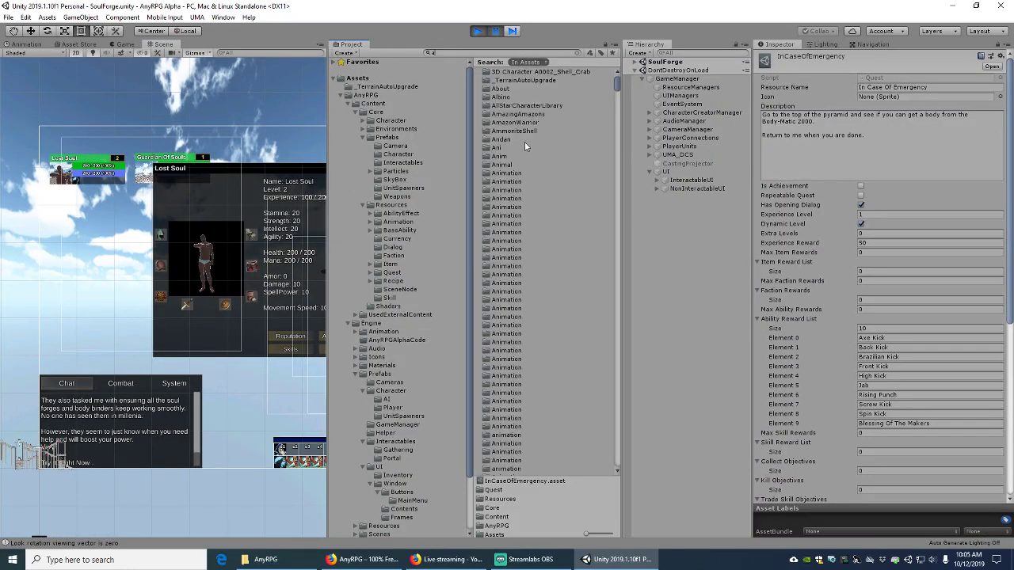
type("IKnow")
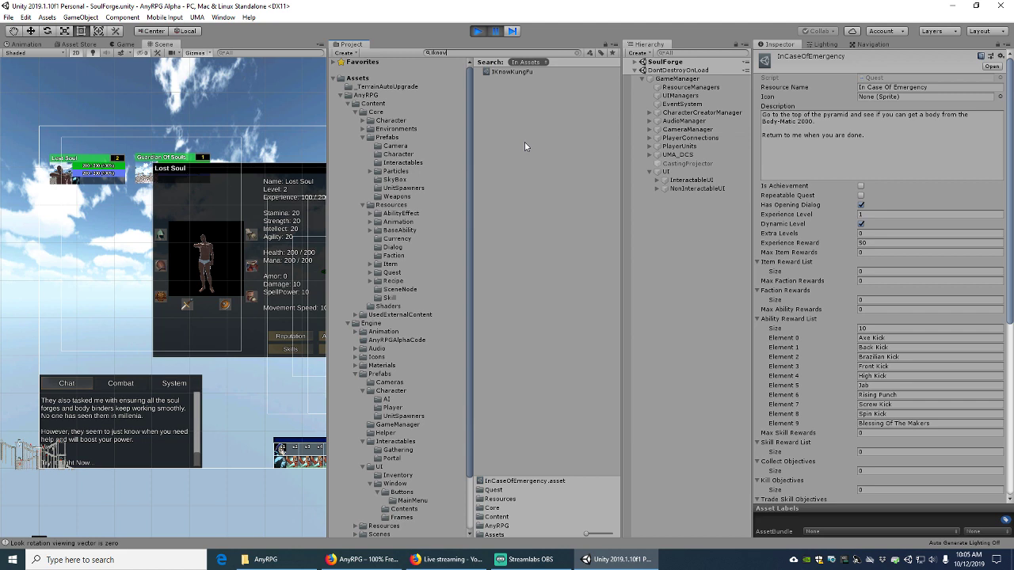
left_click(516, 72)
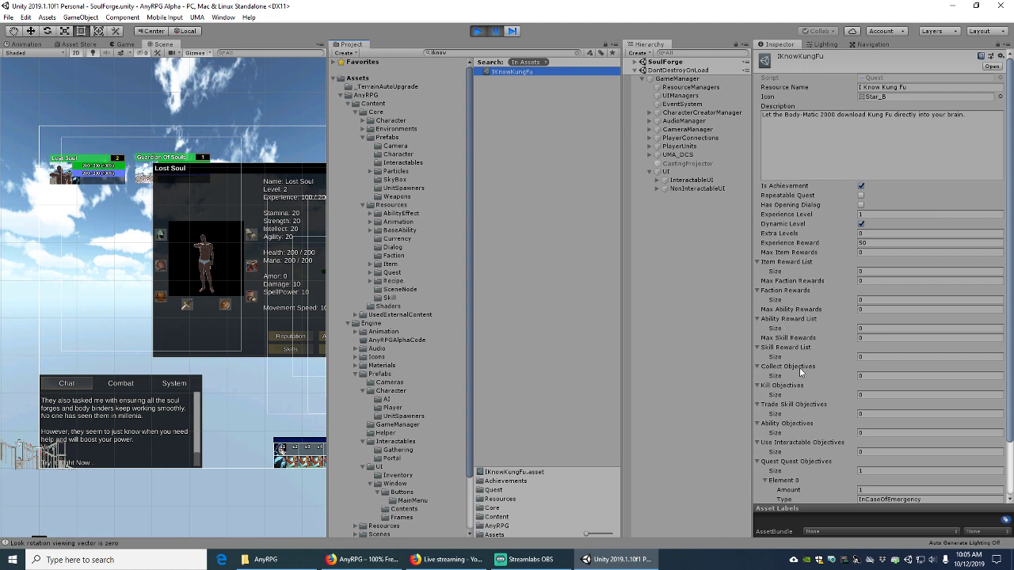
scroll(800, 396, "down", 3)
scroll(800, 396, "up", 3)
scroll(803, 363, "down", 2)
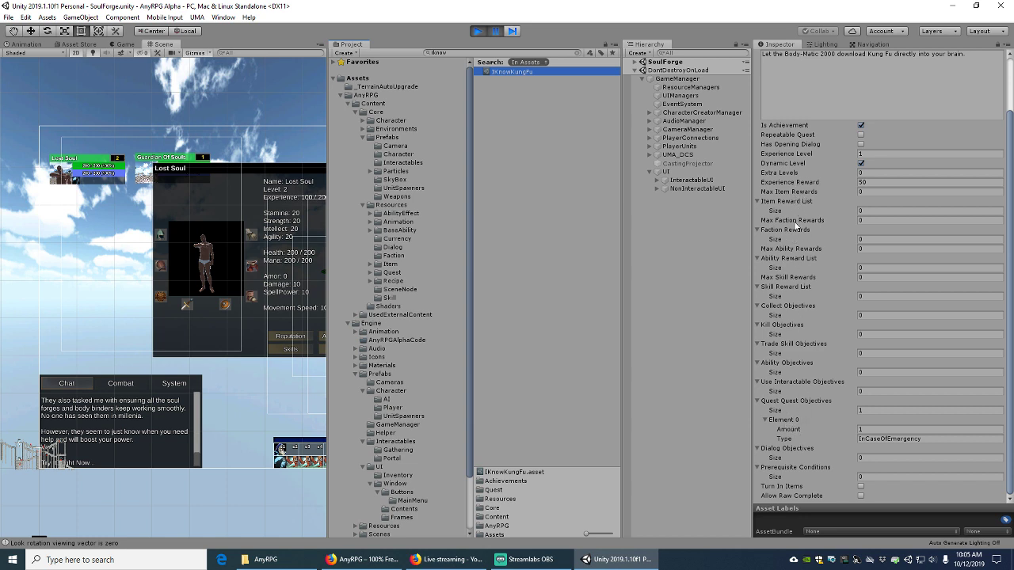
scroll(795, 226, "up", 2)
scroll(807, 343, "down", 2)
left_click(577, 53)
Resume the game and review Living On A Prayer in the quest log beside the achievements, closing the log and character window when done
left_click(496, 32)
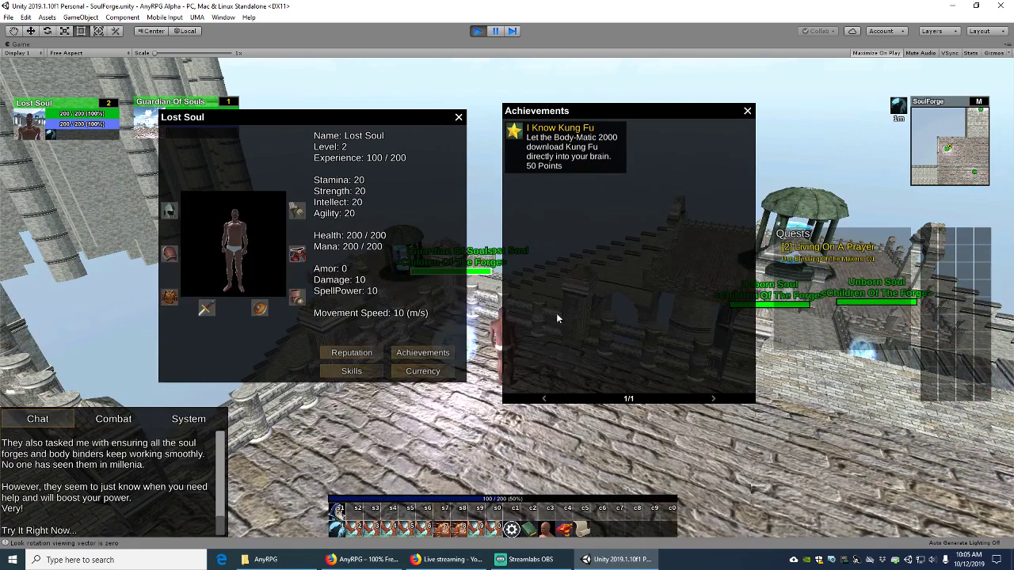
key("l")
left_click_drag(523, 178, 712, 208)
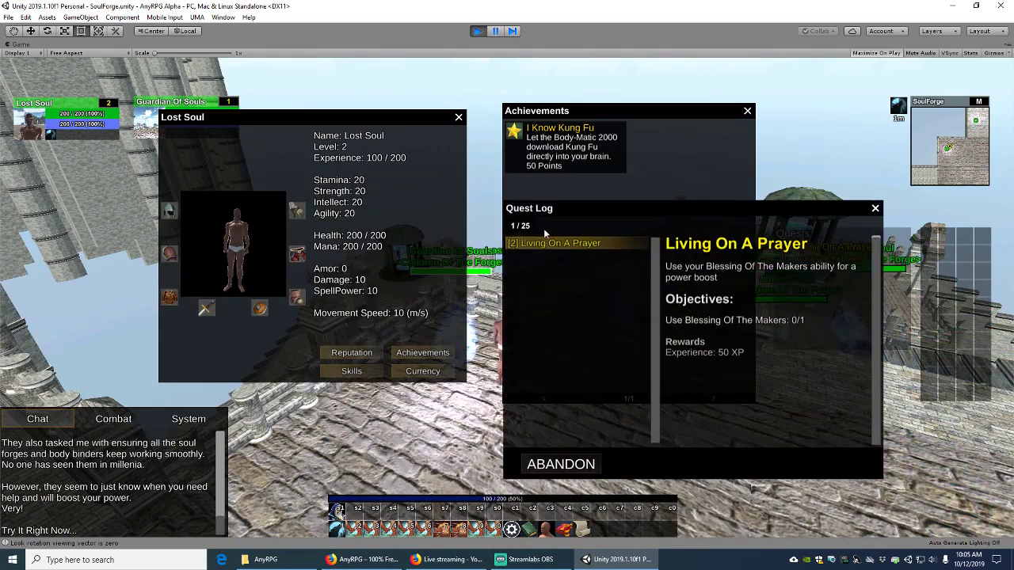
left_click_drag(580, 210, 584, 217)
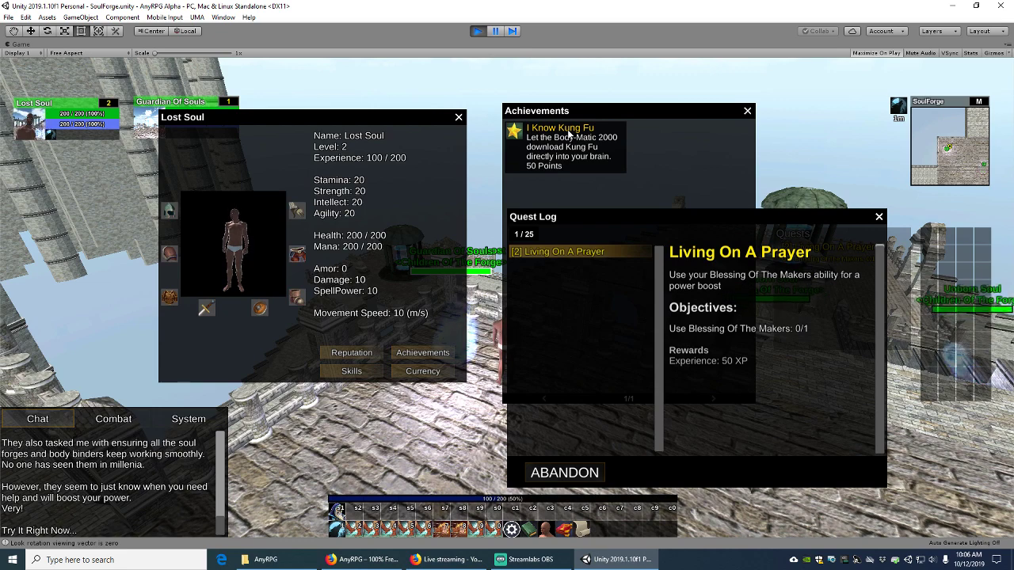
left_click(879, 217)
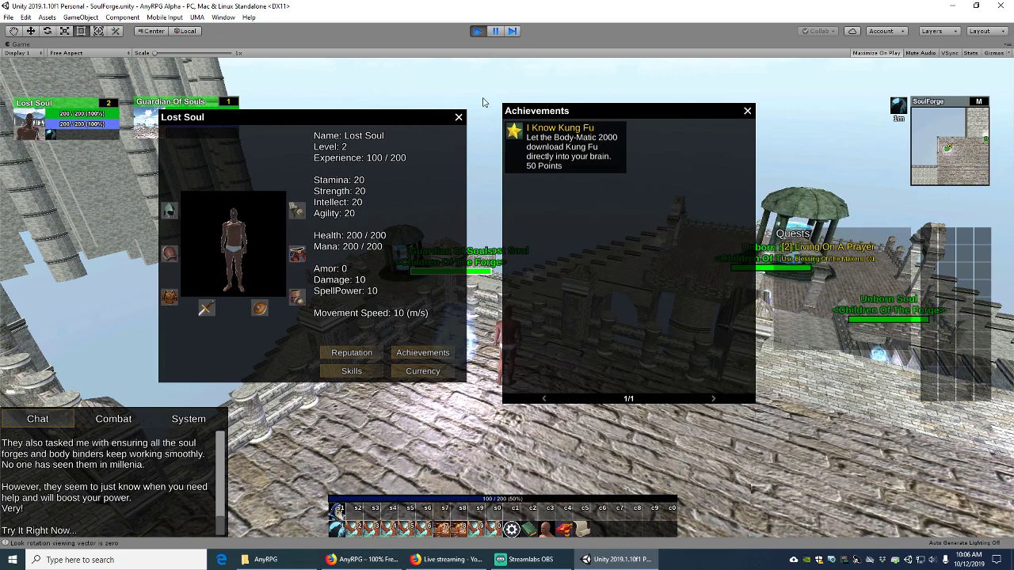
key("c")
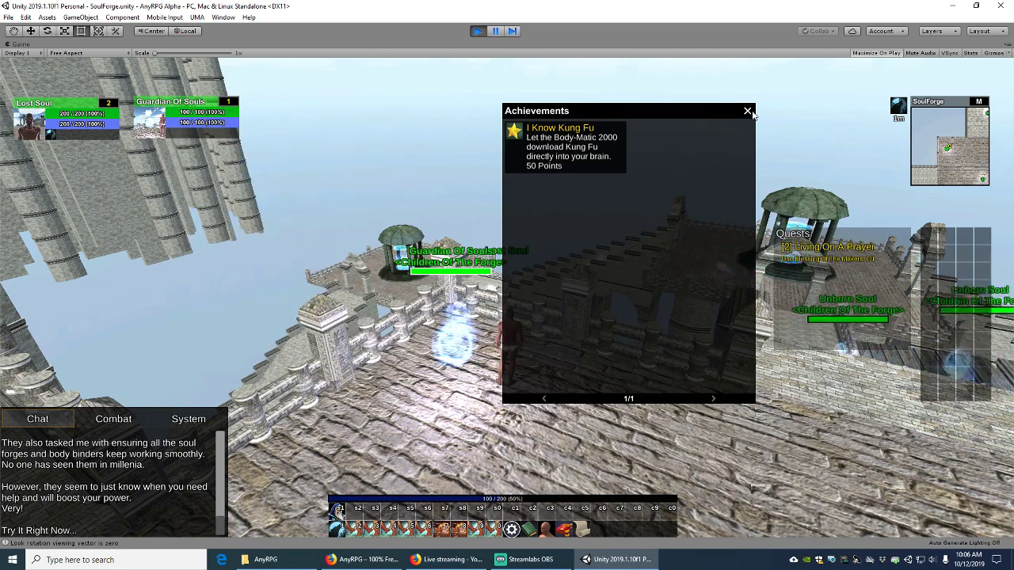
Close the Achievements window and check the Living On A Prayer objective in the quest log, closing the log when done
left_click(748, 111)
right_click_drag(571, 243, 549, 284)
key("l")
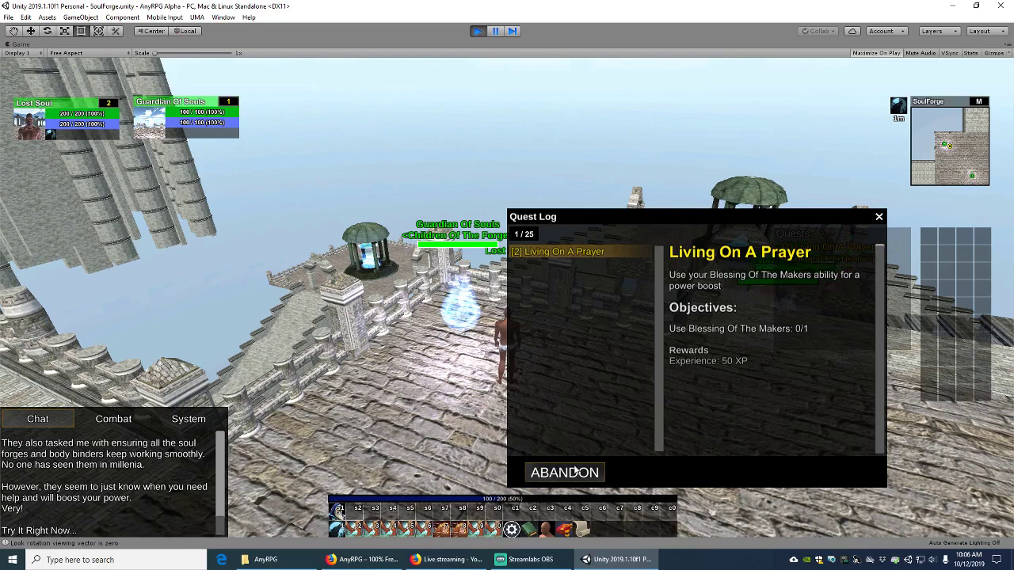
key("Escape")
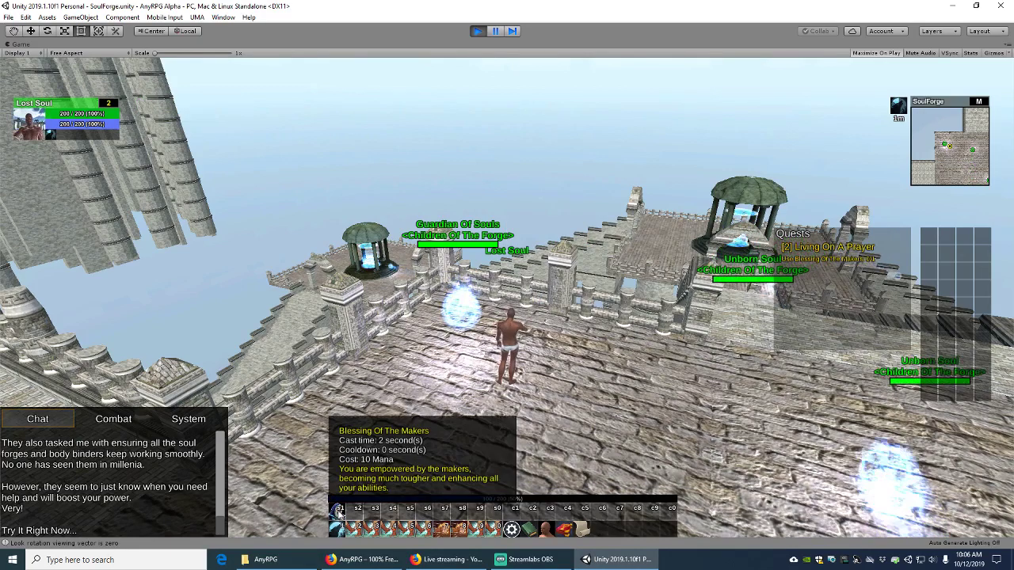
Pause the game, search the project for "living", and examine the LivingOnAPrayer quest asset's ability objective
left_click(496, 32)
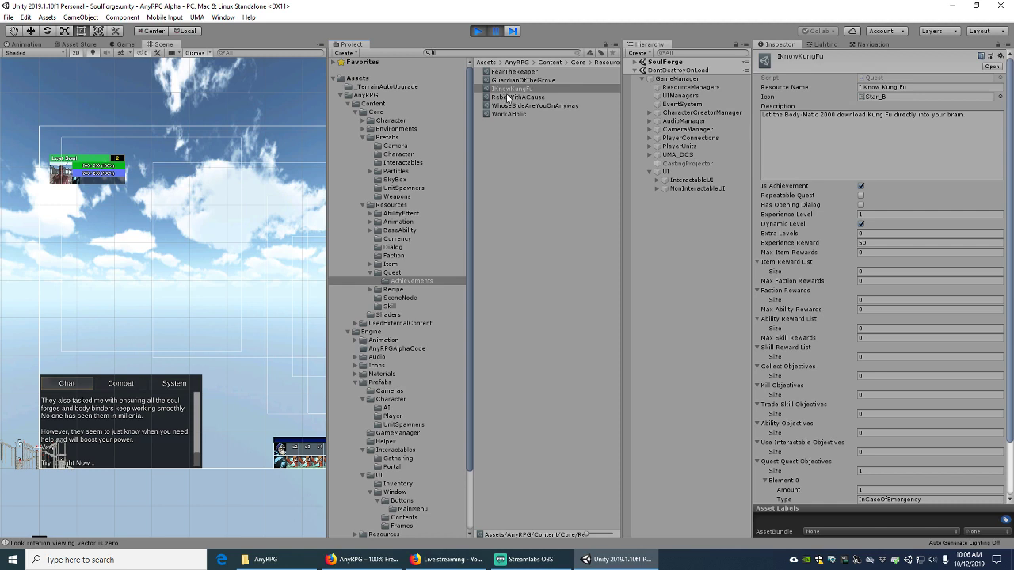
key("ctrl+f")
type("living")
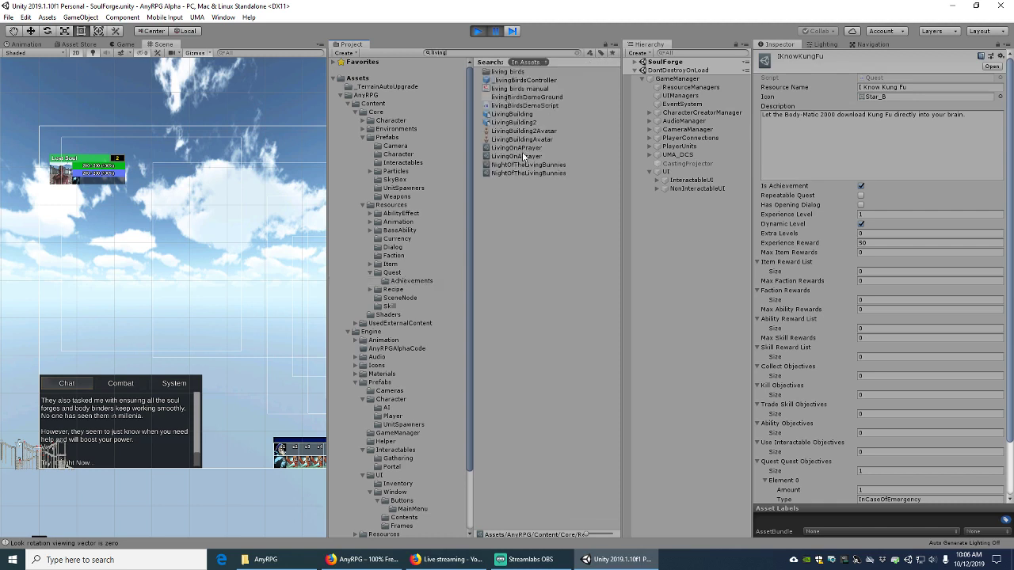
left_click(523, 148)
left_click(519, 156)
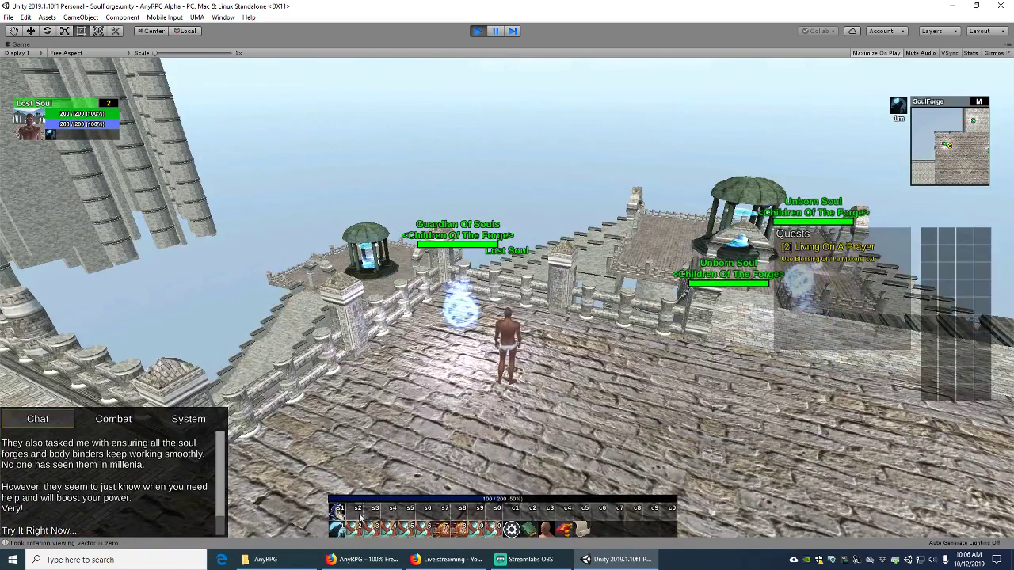
Resume the game, cast Blessing Of The Makers, and complete Living On A Prayer with the Guardian Of Souls
left_click(338, 509)
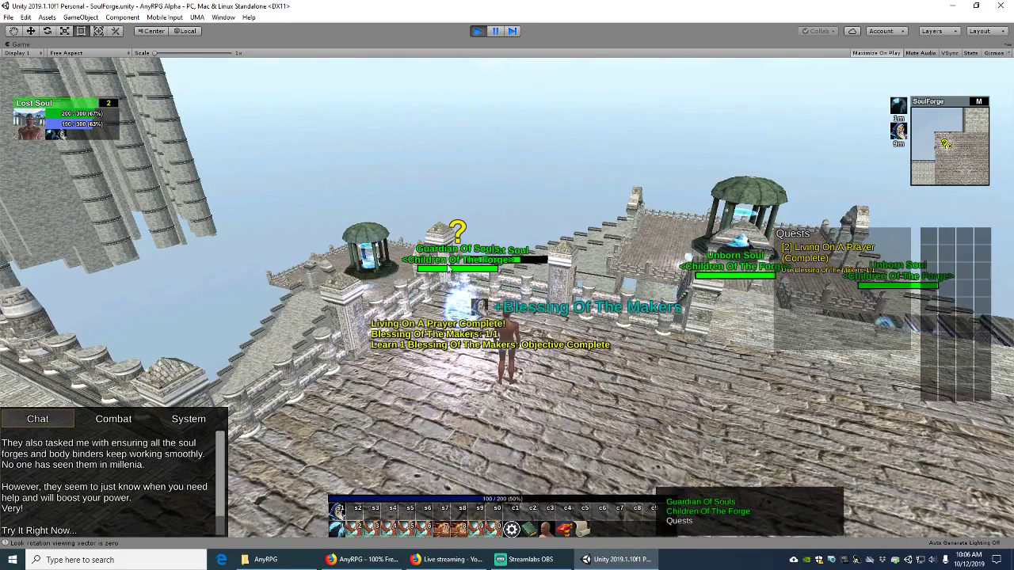
key("w")
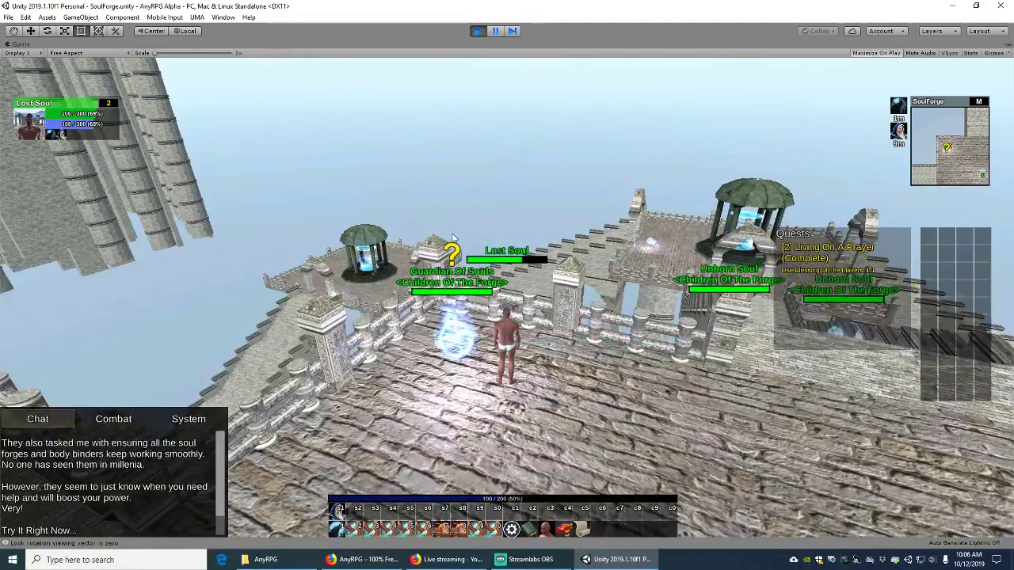
right_click(456, 332)
left_click(523, 450)
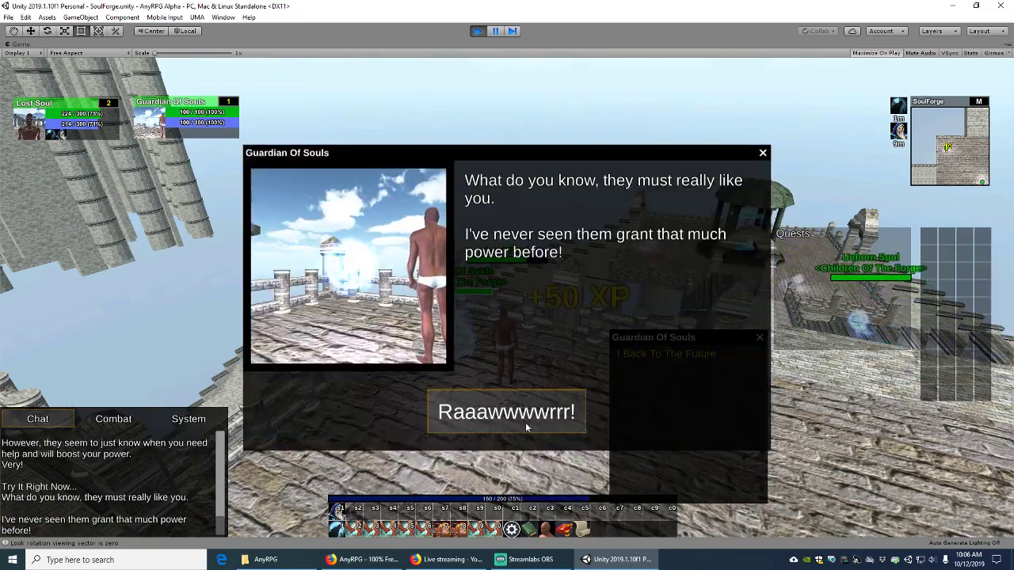
Go through the Guardian Of Souls' dialog and accept the Back To The Future quest
left_click(529, 425)
left_click(539, 423)
left_click(549, 425)
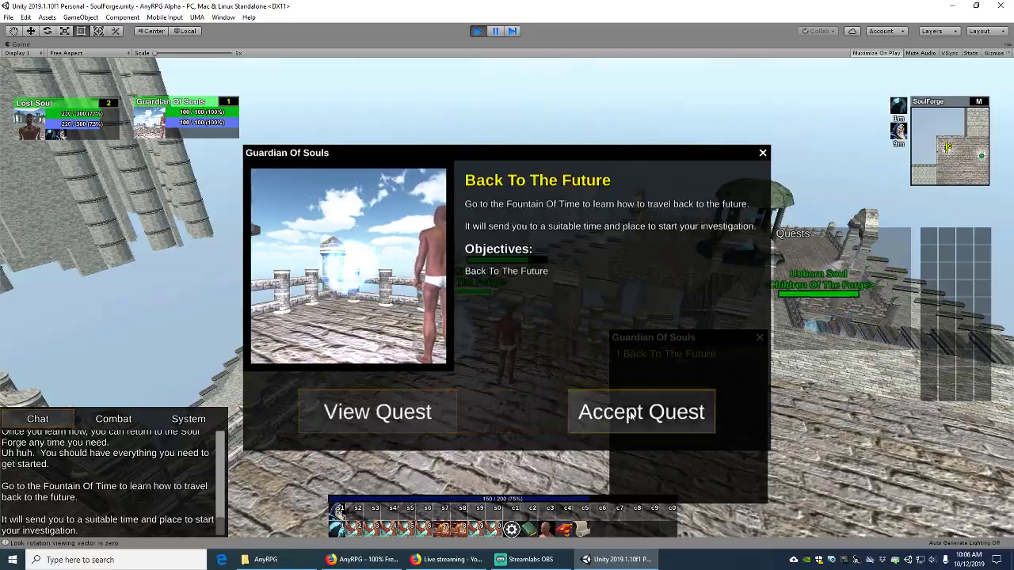
left_click(625, 410)
Walk to the Fountain Of Time, check the ability reward of Back To The Future, and complete the quest there
right_click_drag(567, 320, 491, 229)
key("w")
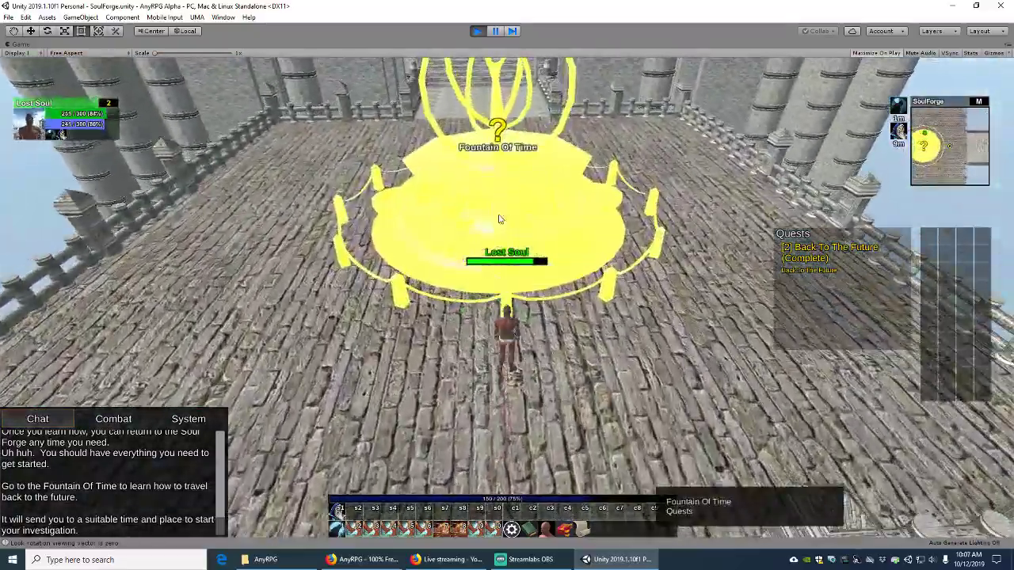
left_click(496, 212)
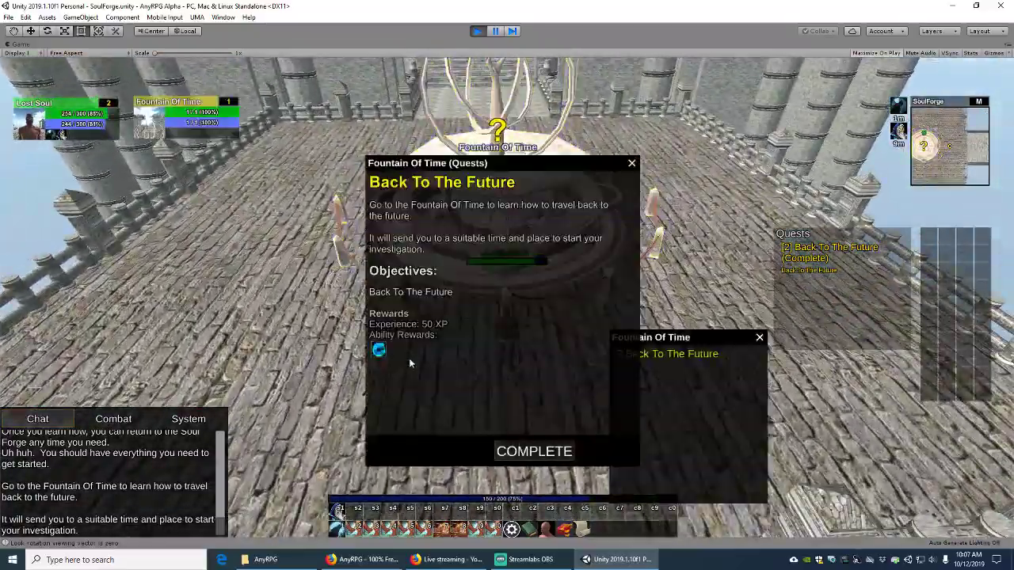
mouse_move(379, 350)
left_click(510, 456)
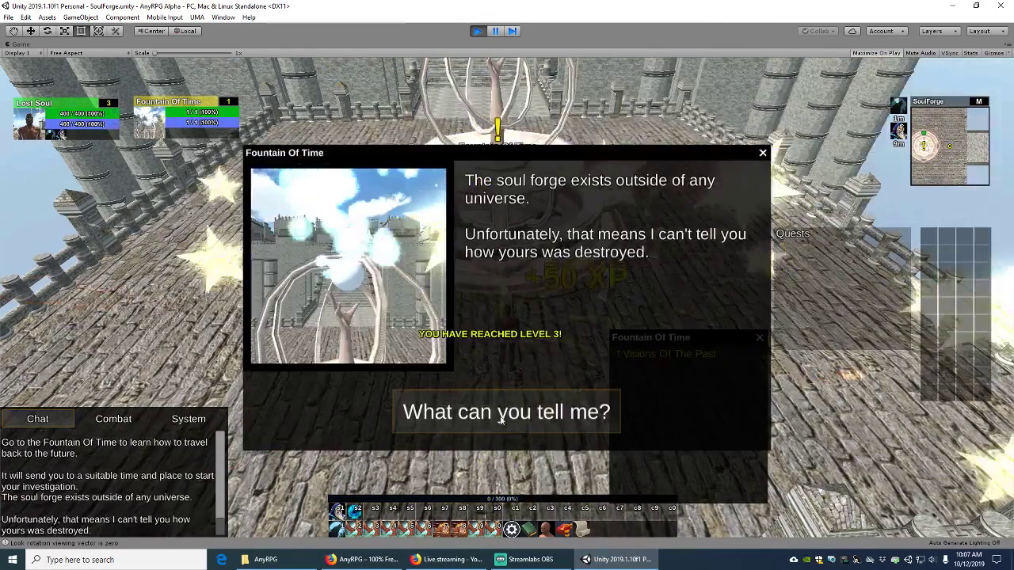
Go through the fountain's dialog to the Visions Of The Past offer and move its window clear of the fountain
left_click(501, 409)
left_click(509, 415)
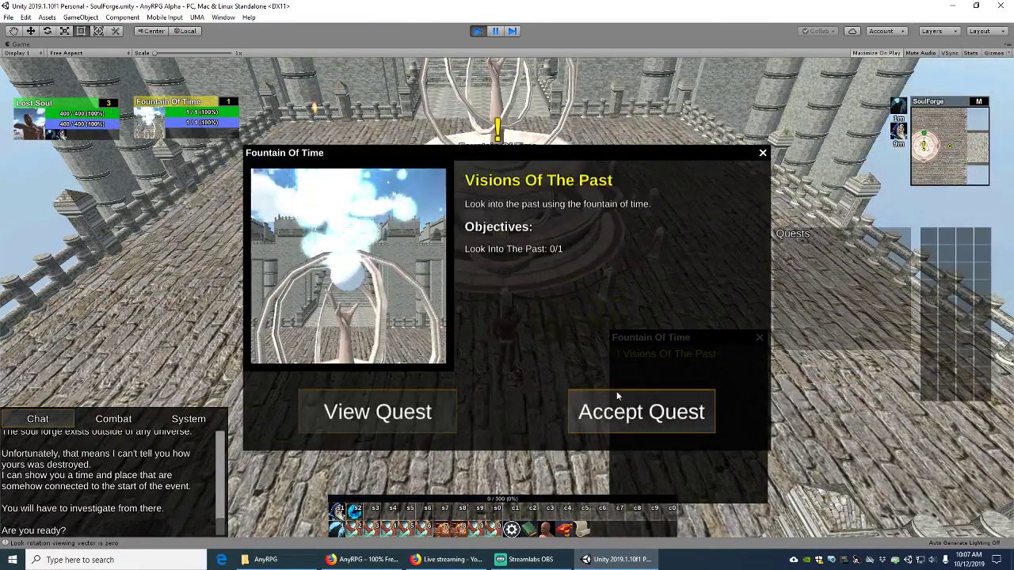
left_click_drag(571, 153, 448, 247)
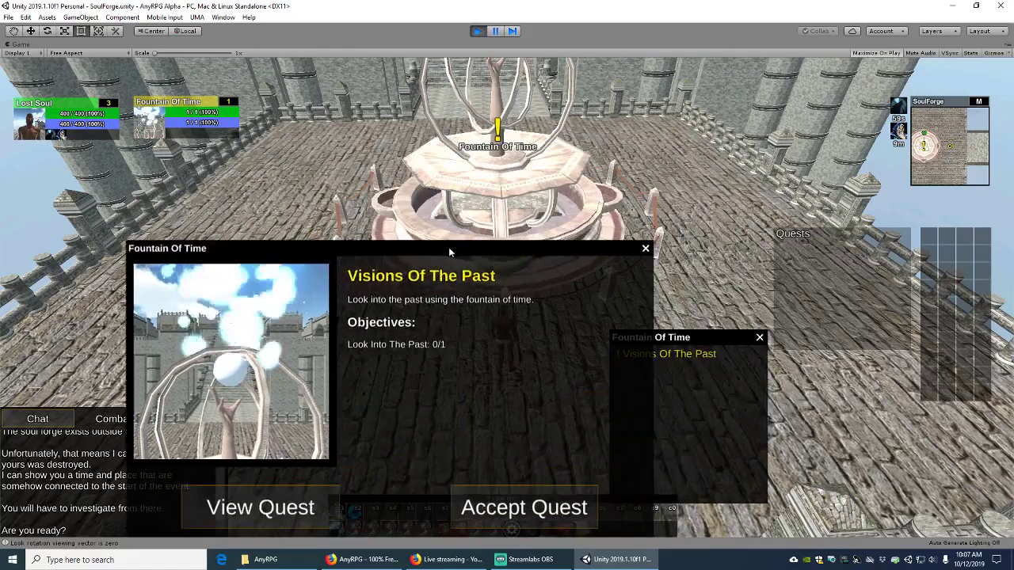
right_click_drag(554, 206, 795, 114)
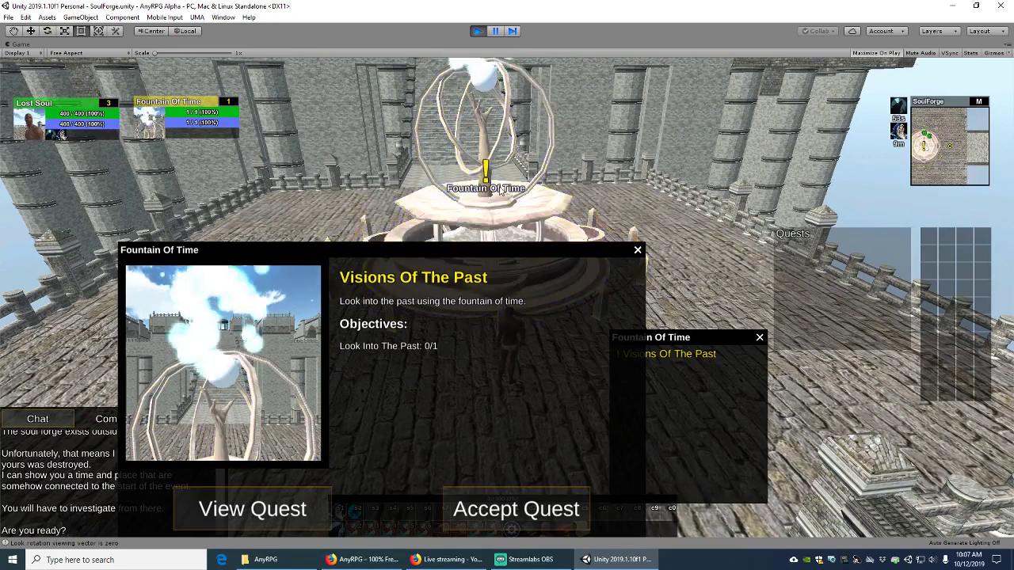
Pause the game, search the project for "fountain", and examine the FountainOfTimeInteractable prefab's quest giver, inanimate unit and cut scene interactable with its prerequisites
left_click(495, 31)
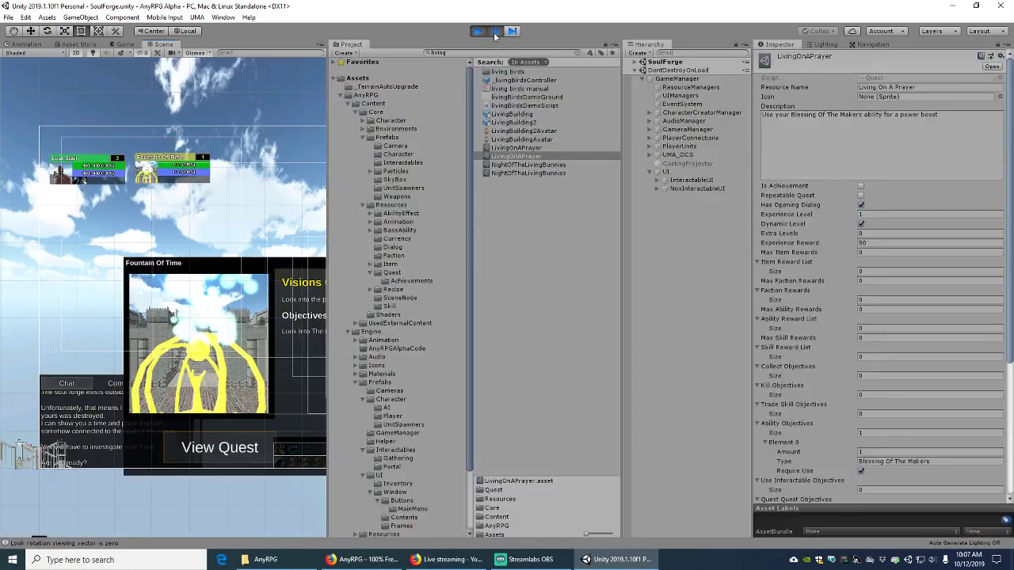
left_click(492, 52)
type("fountain")
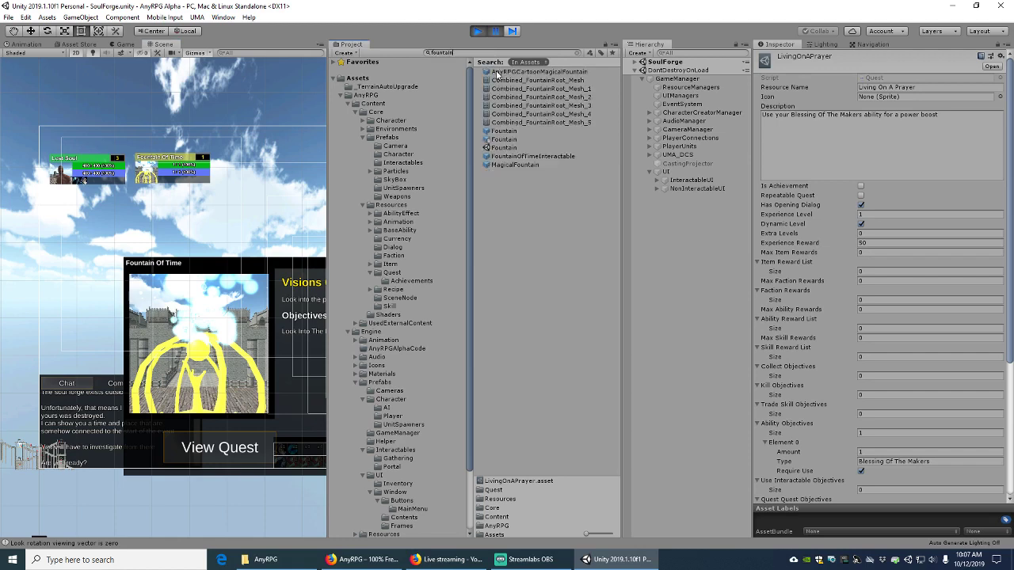
left_click(522, 157)
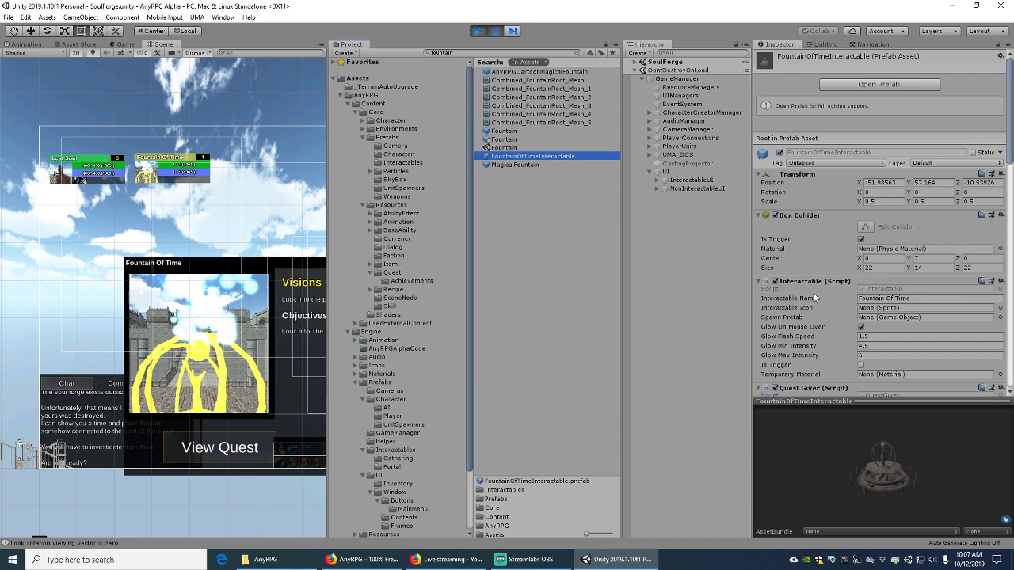
scroll(814, 296, "down", 3)
scroll(814, 296, "down", 12)
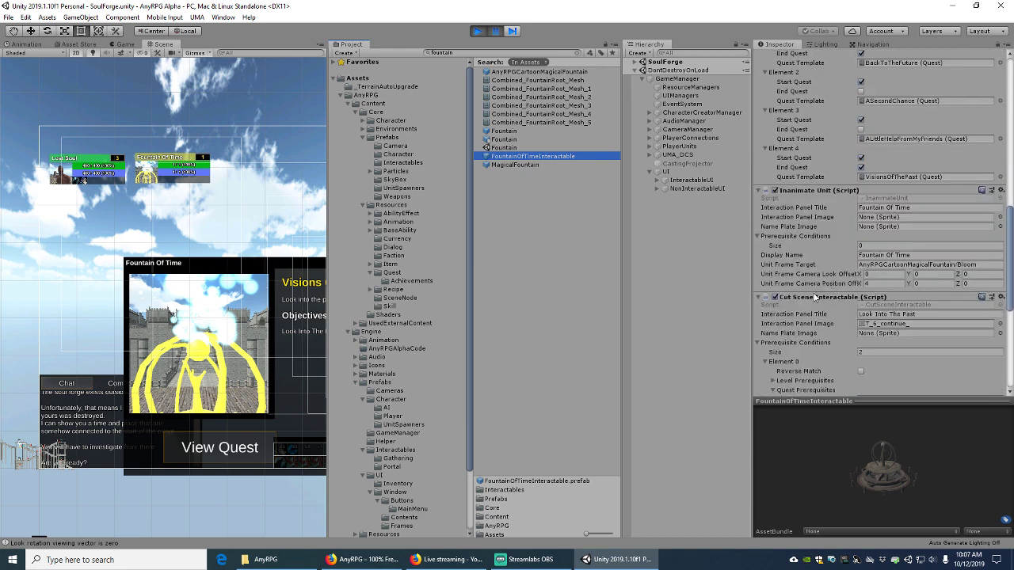
scroll(810, 293, "down", 3)
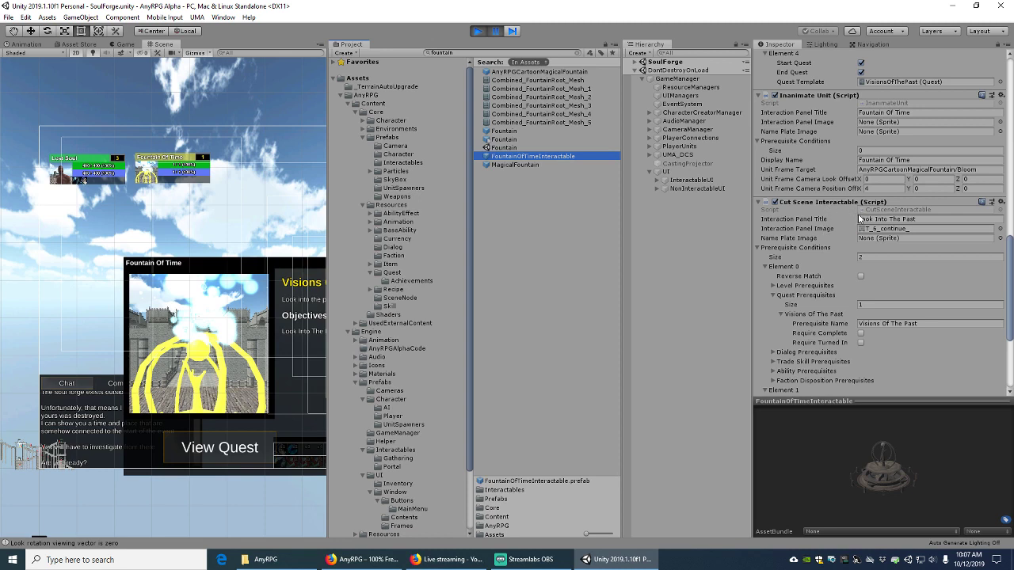
scroll(839, 228, "down", 3)
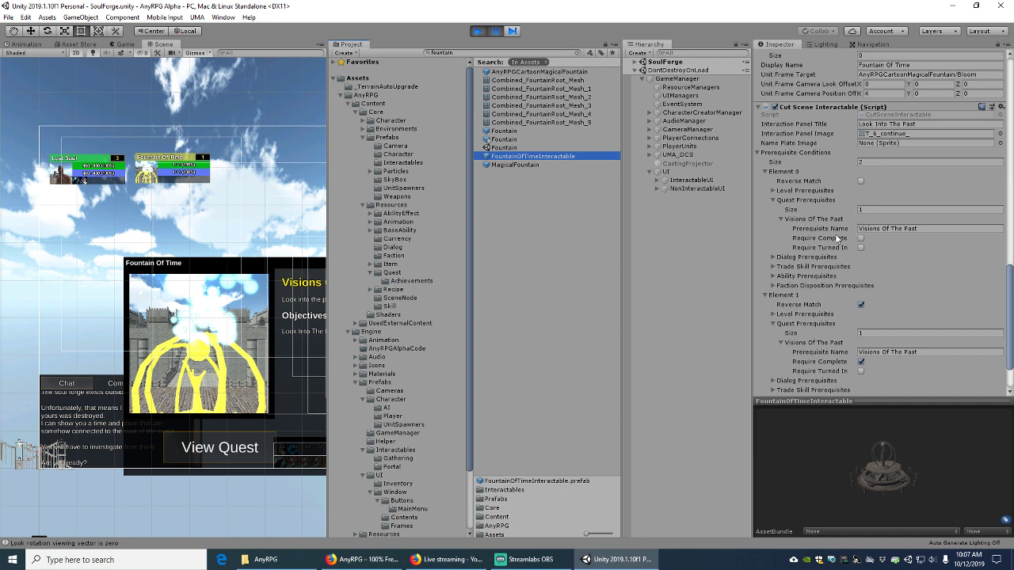
scroll(837, 239, "down", 2)
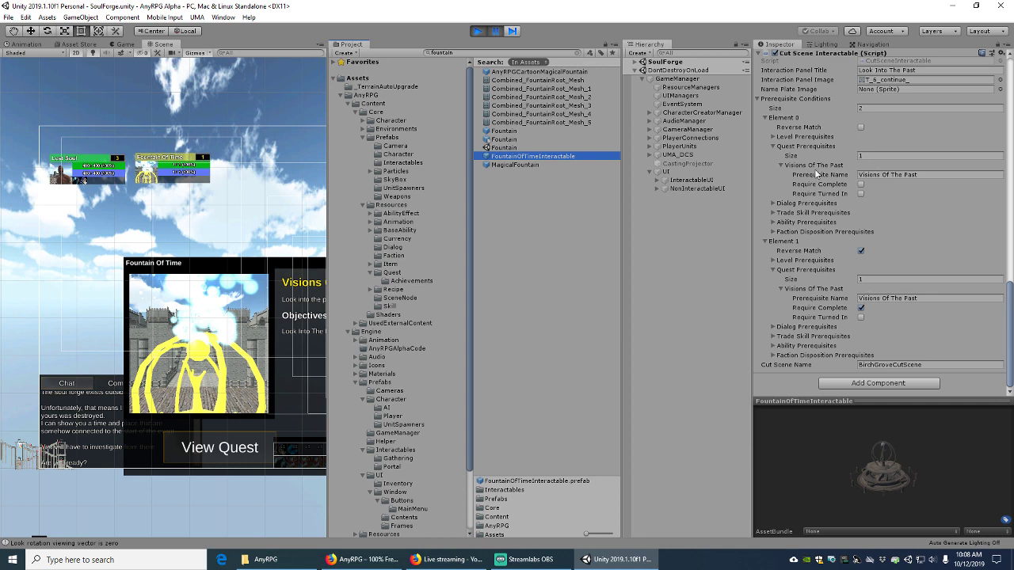
Resume the game and accept the Visions Of The Past quest from the Fountain Of Time
left_click(496, 31)
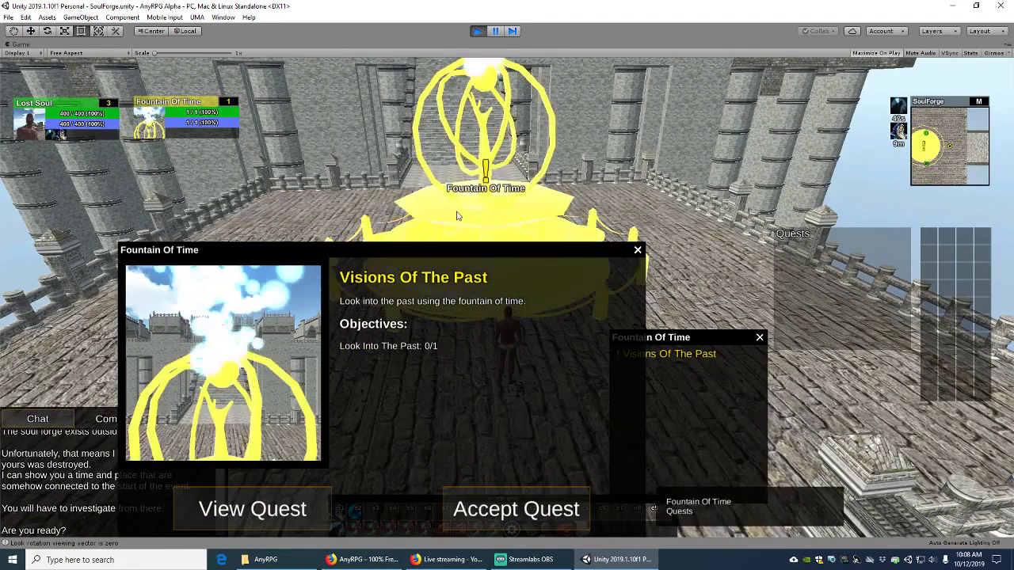
left_click(516, 510)
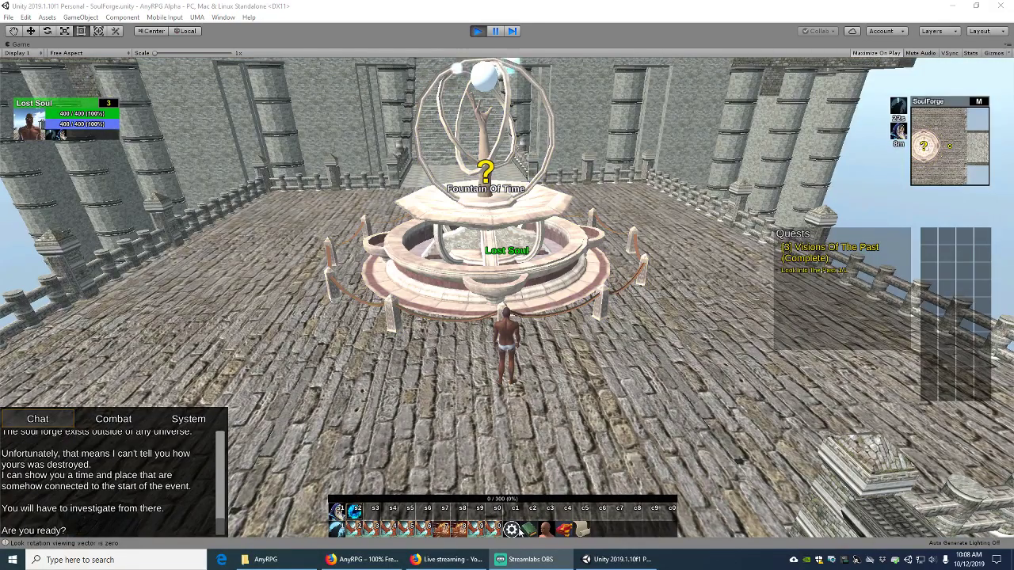
Pause the game, search the project for "birchg", and inspect the BirchGrove scene node's ambient audio and cut scene options
left_click(496, 32)
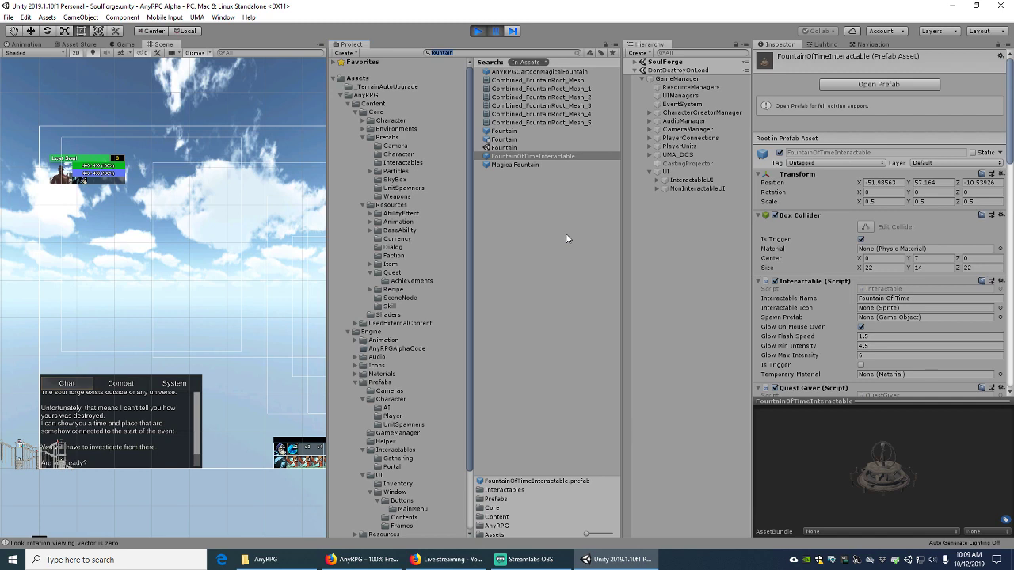
type("blrchg")
left_click(508, 114)
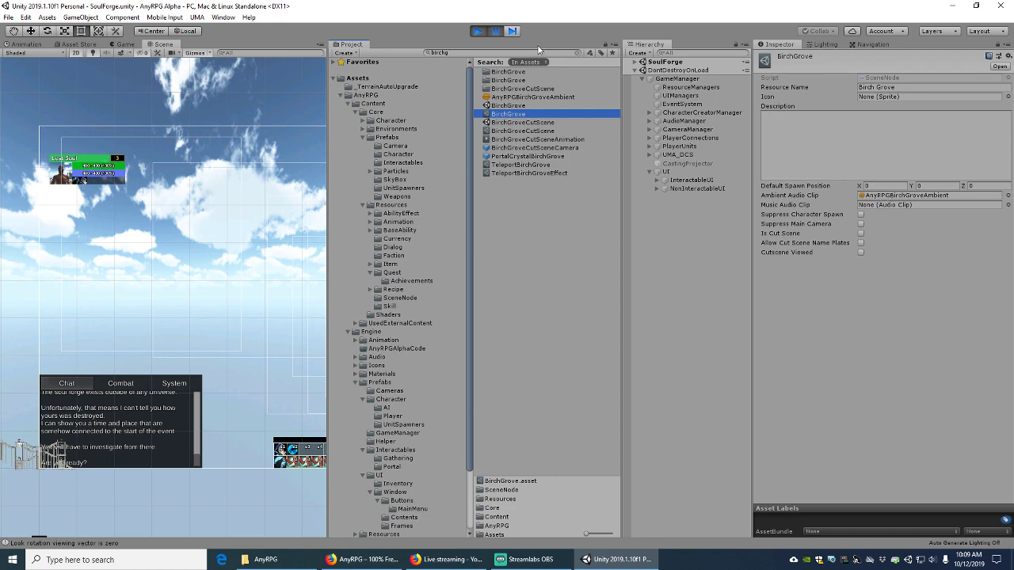
Resume the game, set the ambient and effects volumes to zero in the sound settings, and return to play
left_click(497, 32)
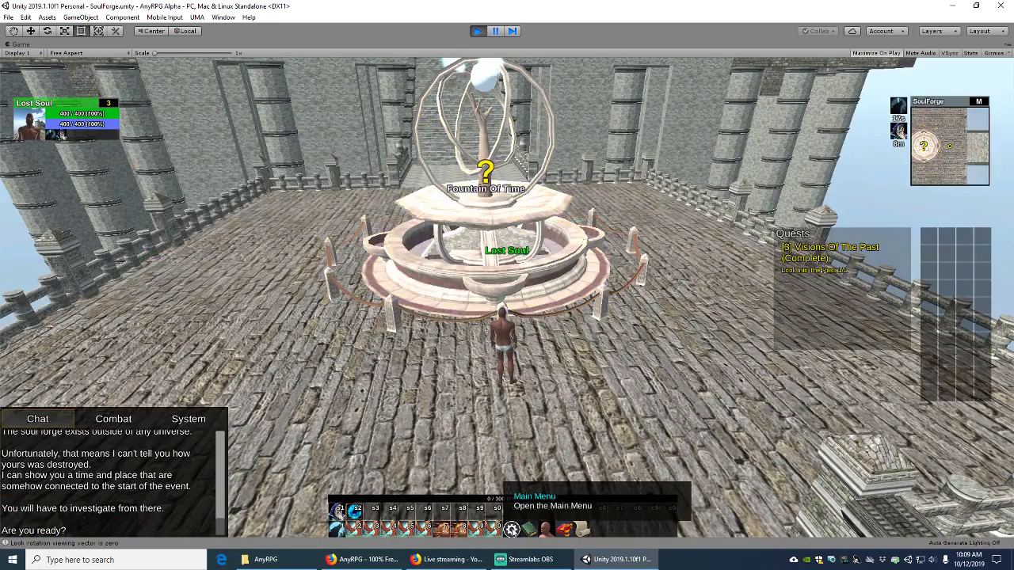
left_click(511, 532)
left_click(482, 255)
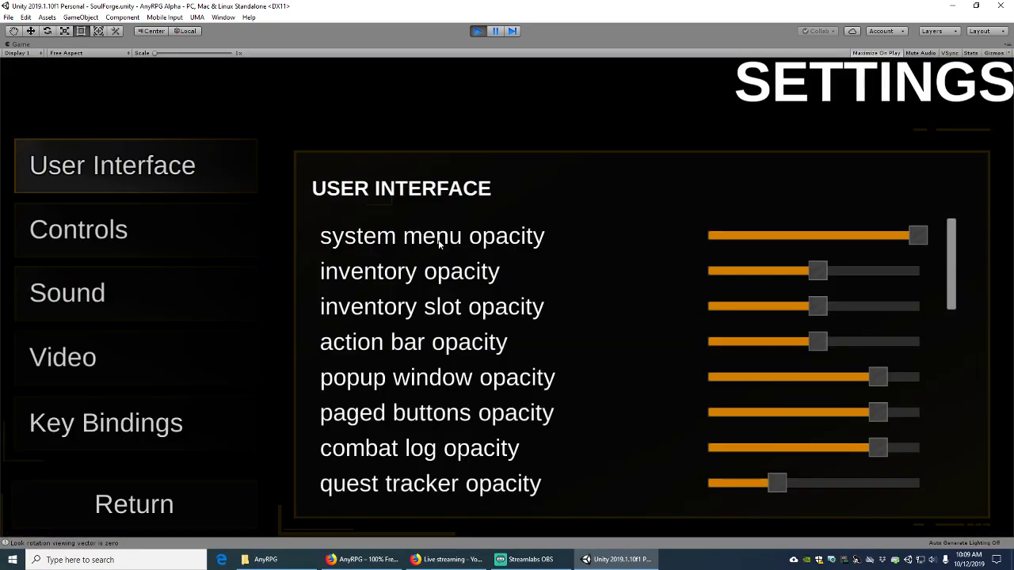
left_click(98, 313)
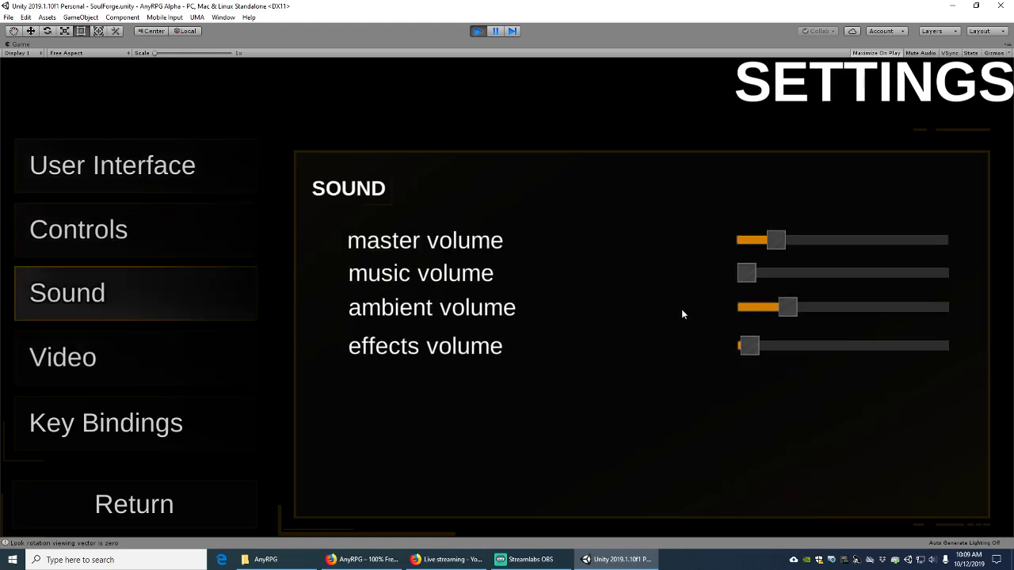
left_click_drag(793, 307, 600, 306)
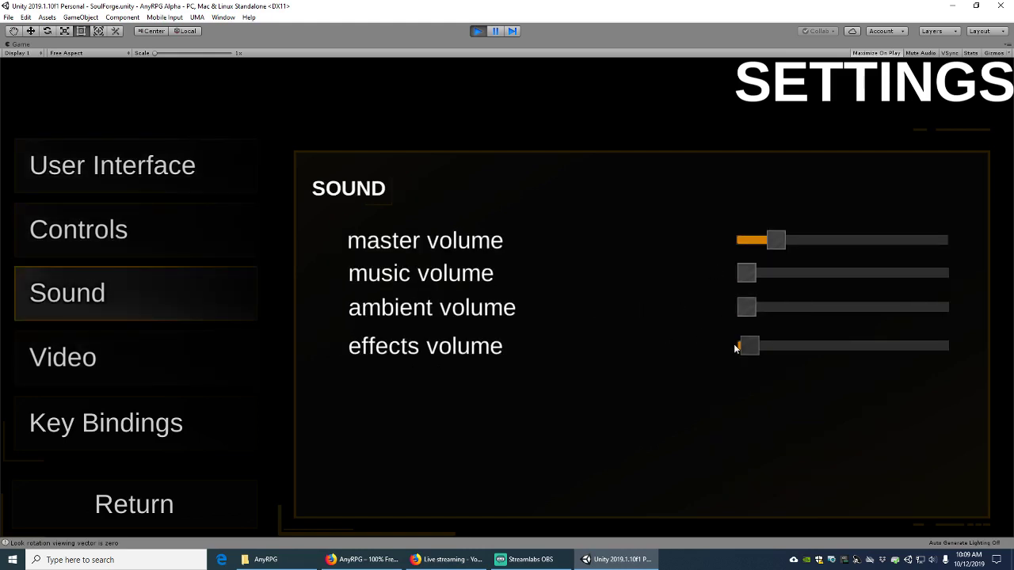
left_click_drag(736, 349, 732, 349)
left_click(128, 487)
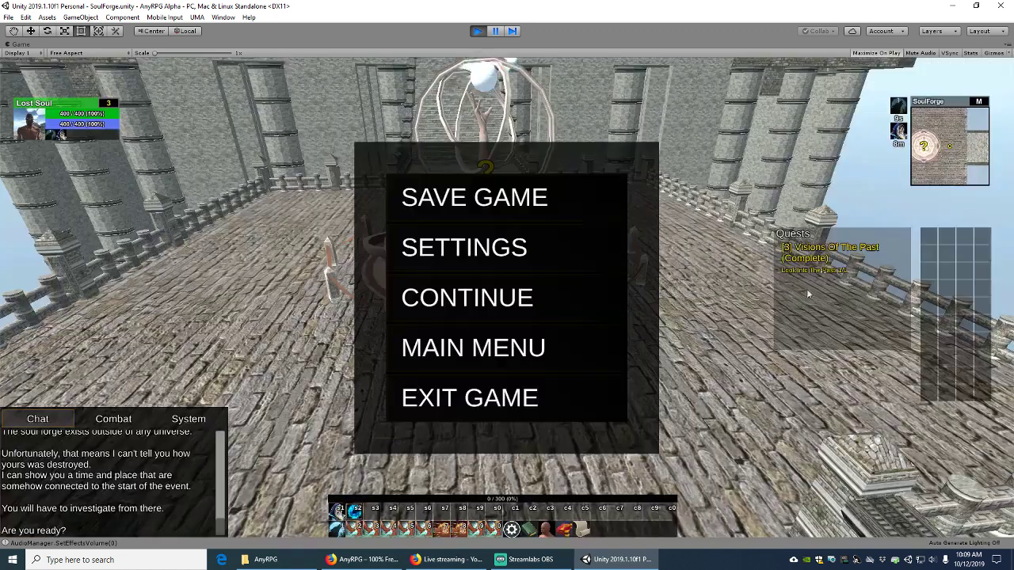
left_click(461, 306)
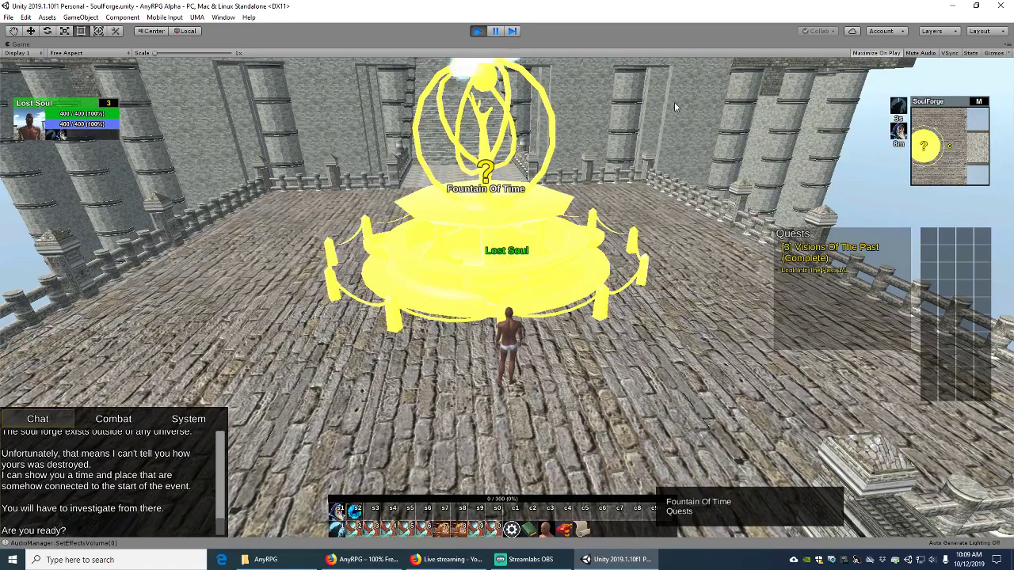
Complete Visions Of The Past at the Fountain Of Time and move the follow-up dialog window above the action bar
left_click(514, 240)
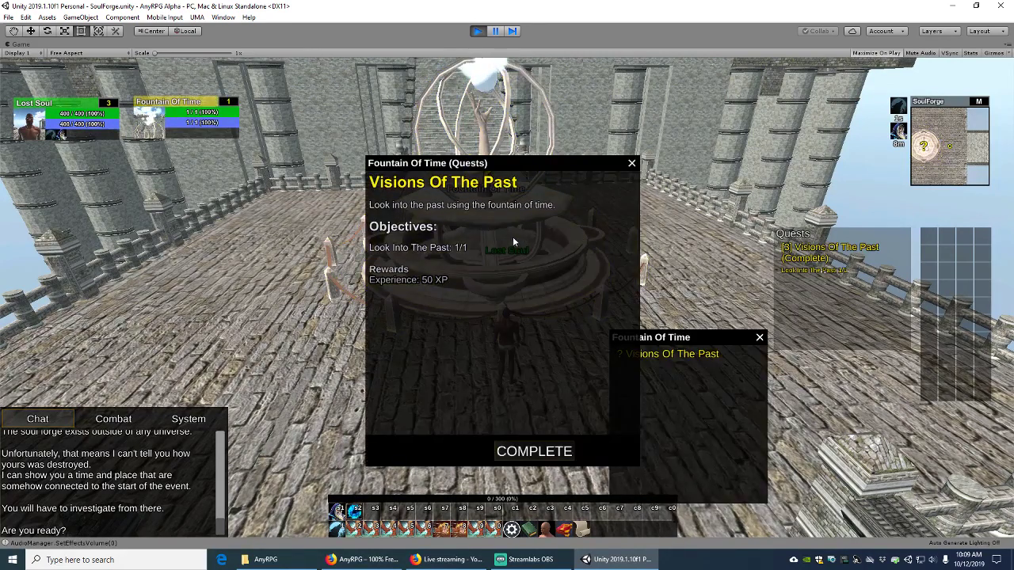
left_click(535, 451)
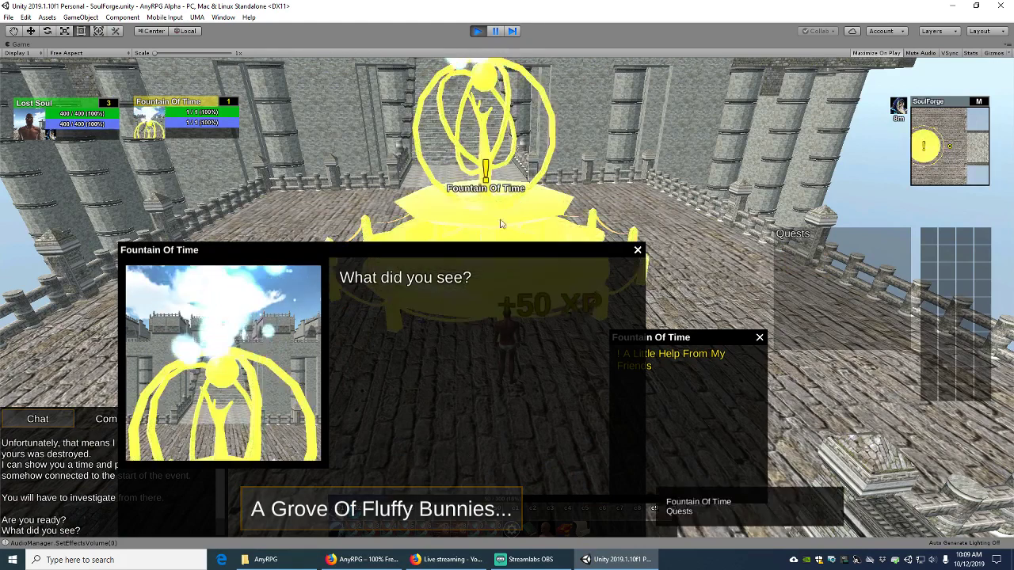
left_click_drag(496, 251, 509, 128)
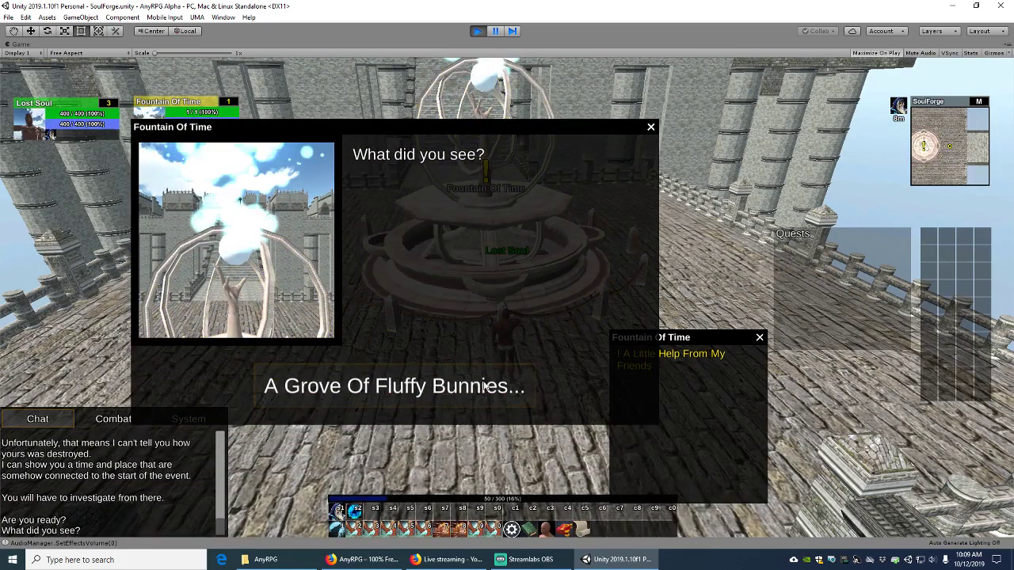
Work through the Fountain Of Time's dialog and accept the quest A Little Help From My Friends
left_click(444, 406)
left_click(464, 403)
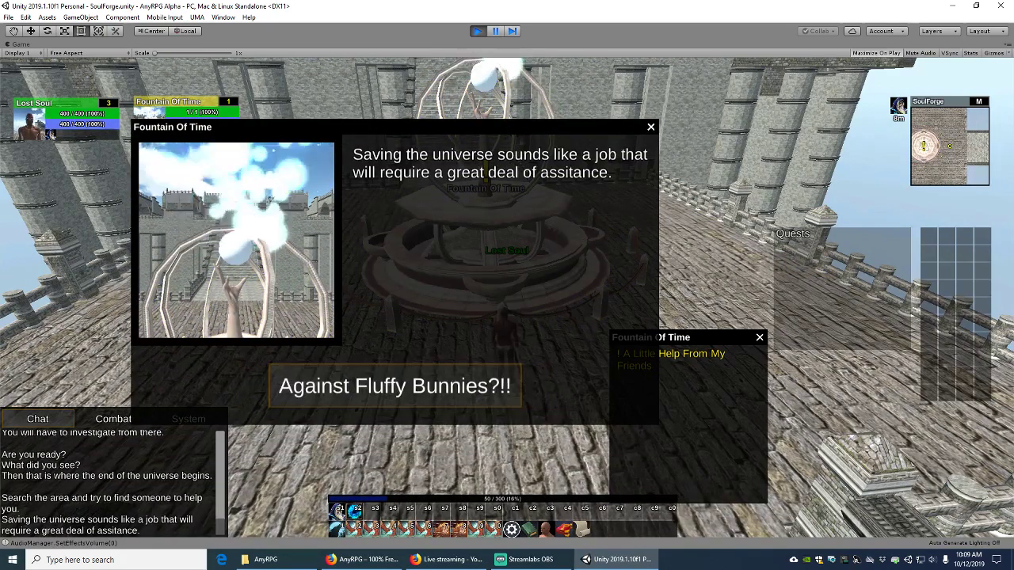
left_click(459, 388)
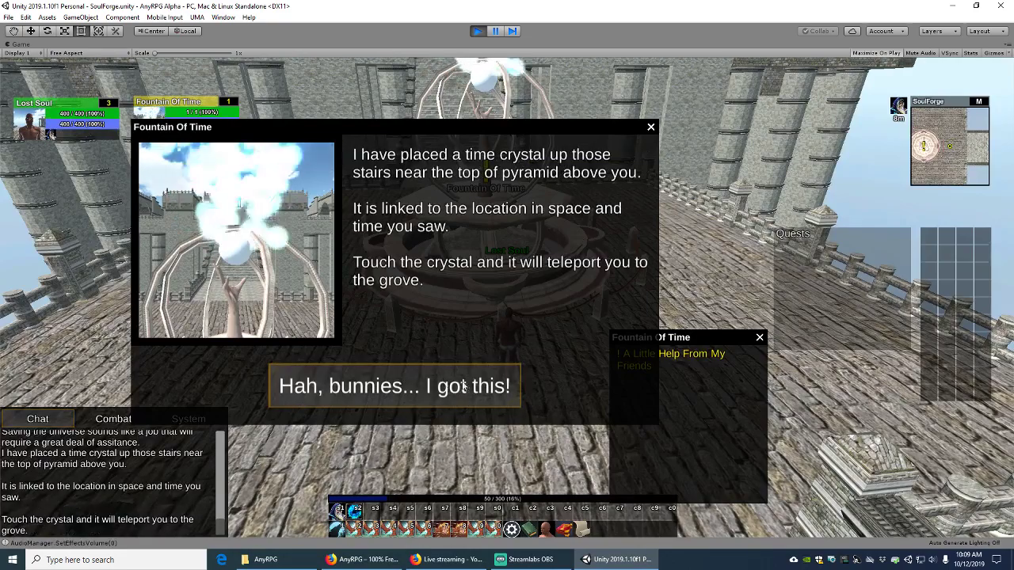
left_click(460, 388)
left_click(460, 388)
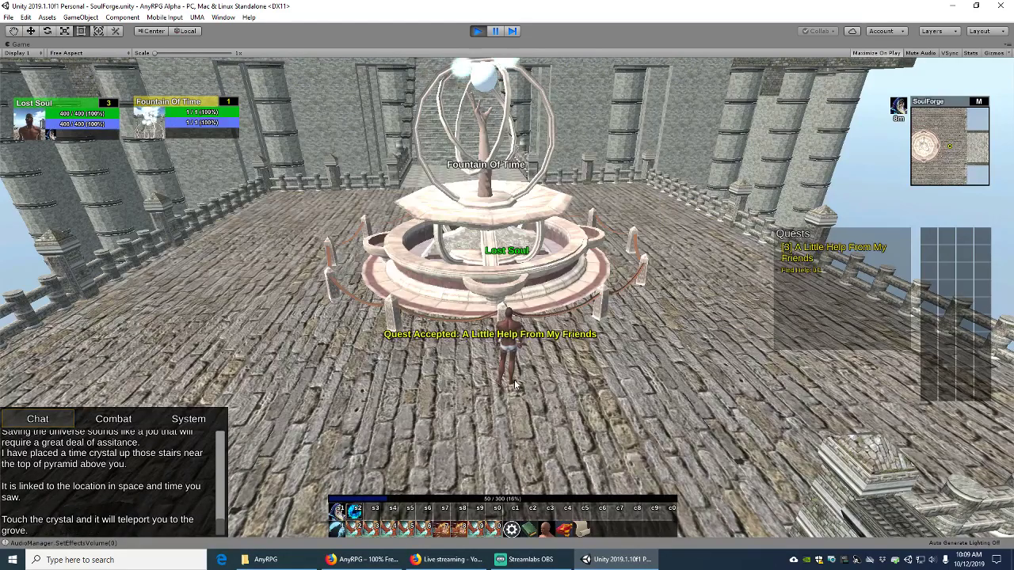
Walk the character around the fountain and up the stairs to the Birch Grove teleport crystal
key("a")
key("w")
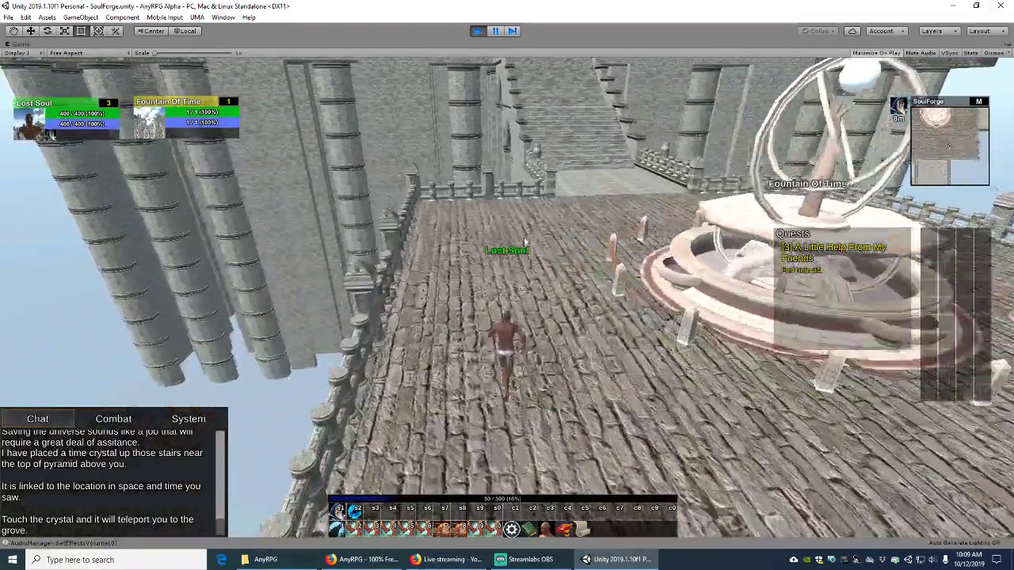
key("d")
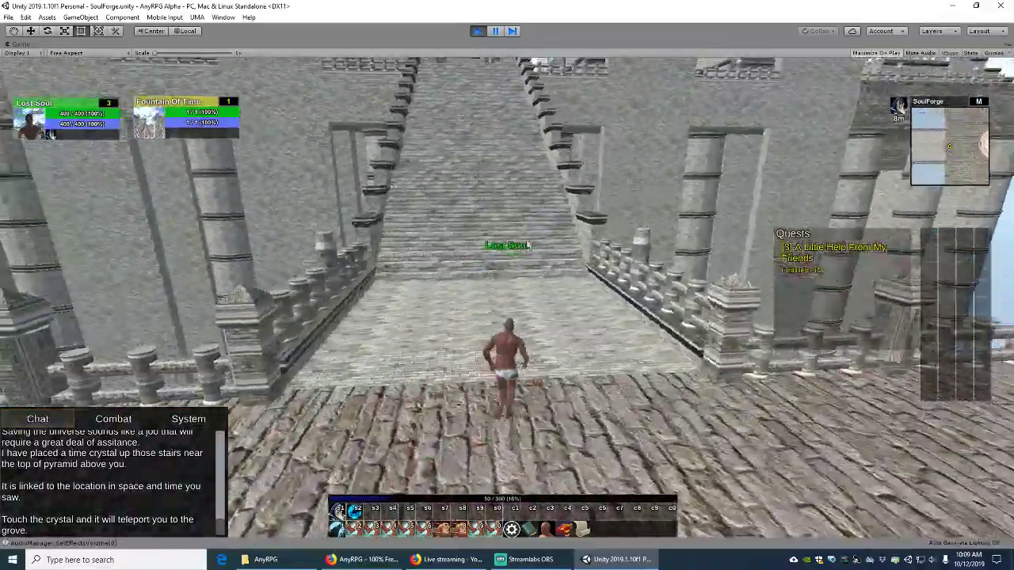
key("w")
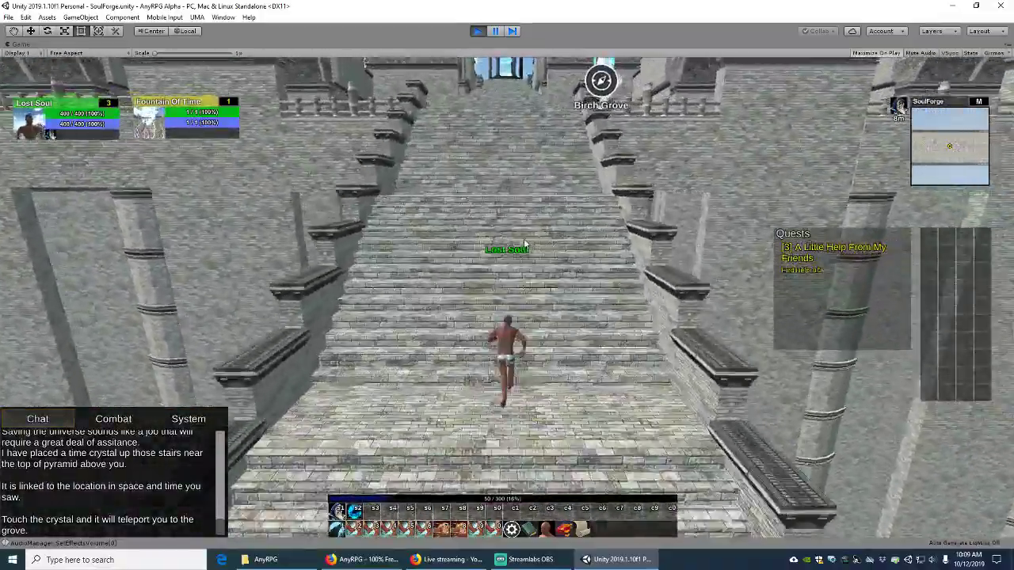
key("w")
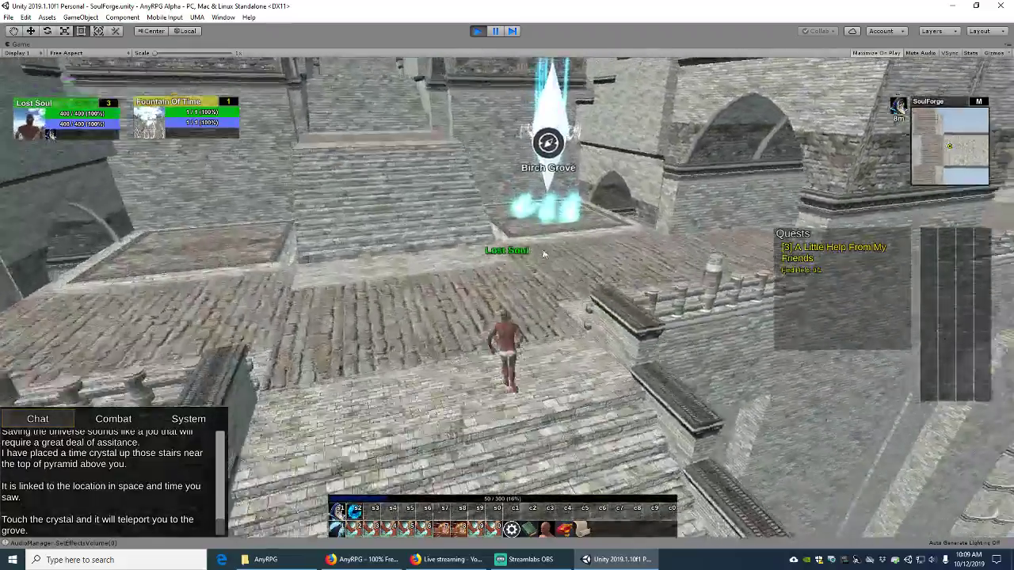
key("w")
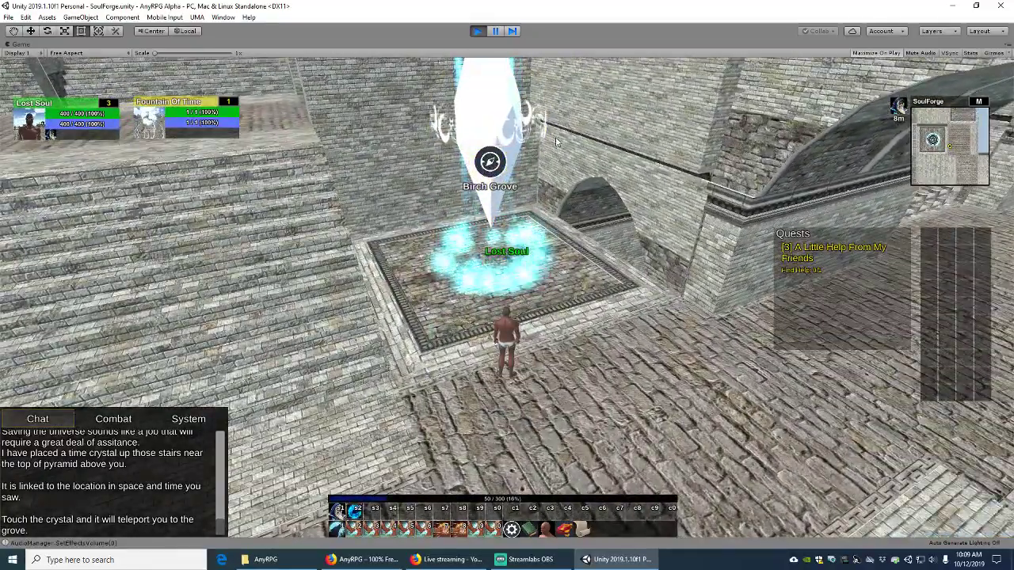
Pause the game, search the project for "visions", and inspect the VisionsOfThePast quest's use interactable objective
left_click(496, 31)
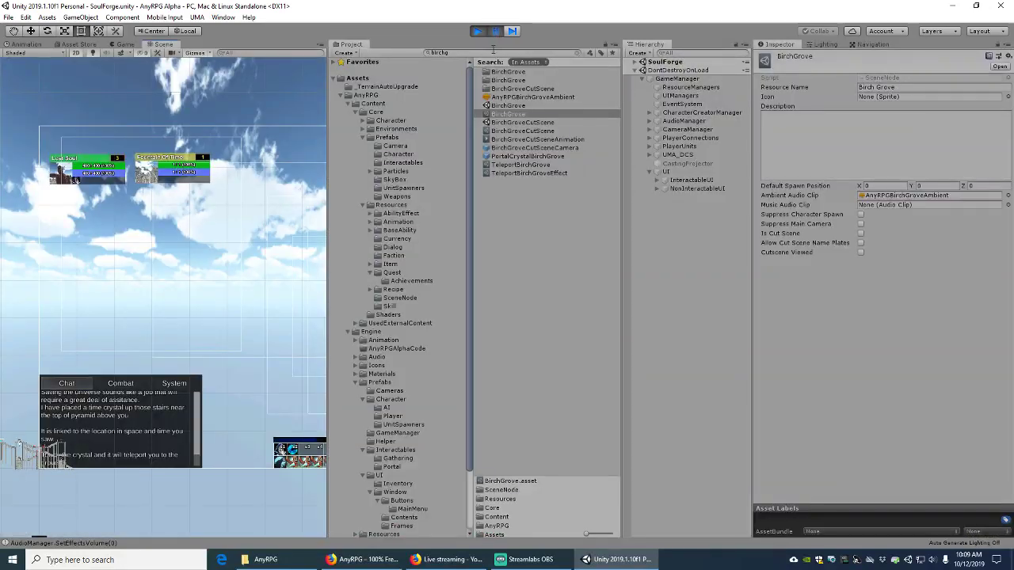
left_click(493, 51)
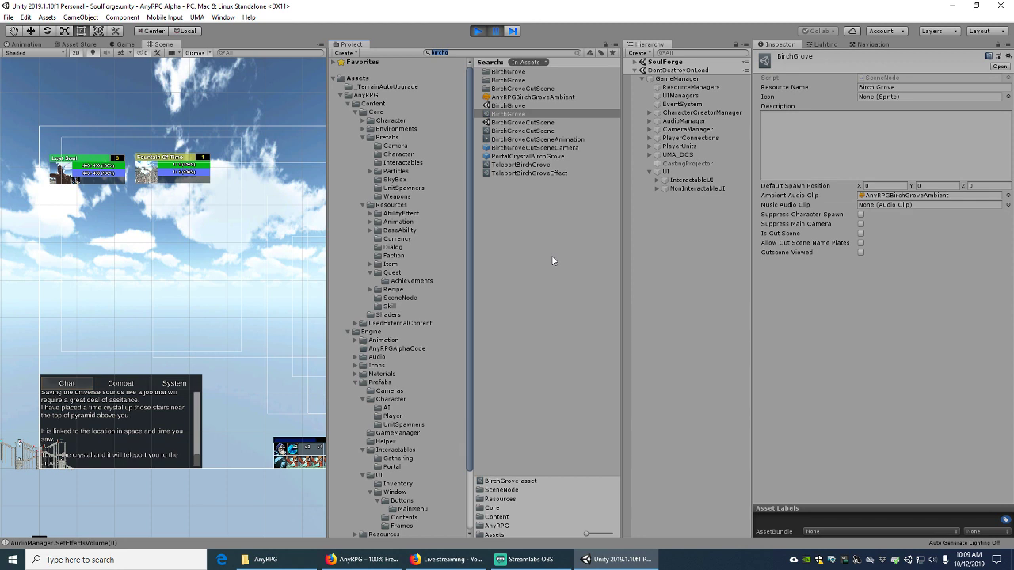
type("visions")
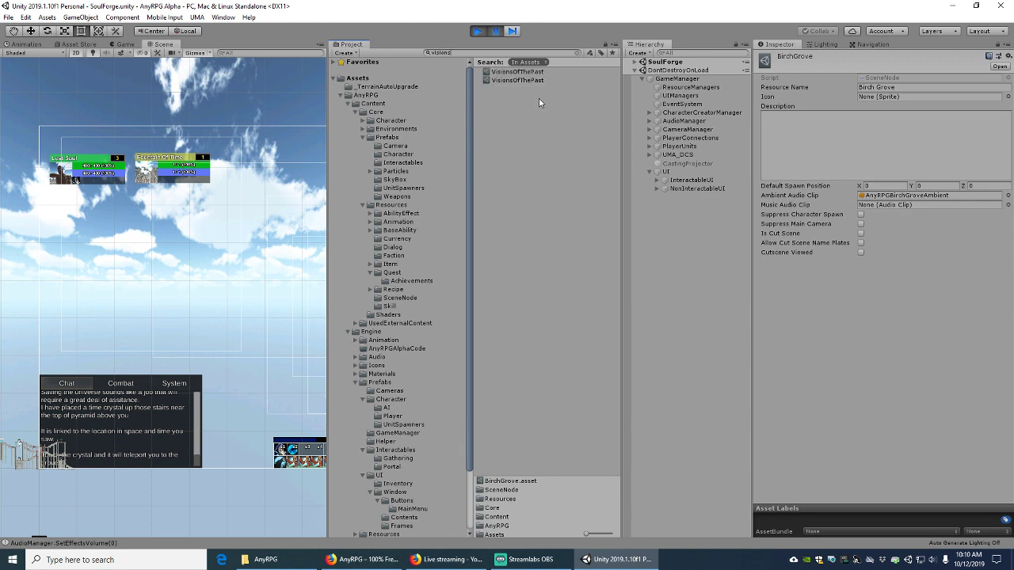
left_click(534, 81)
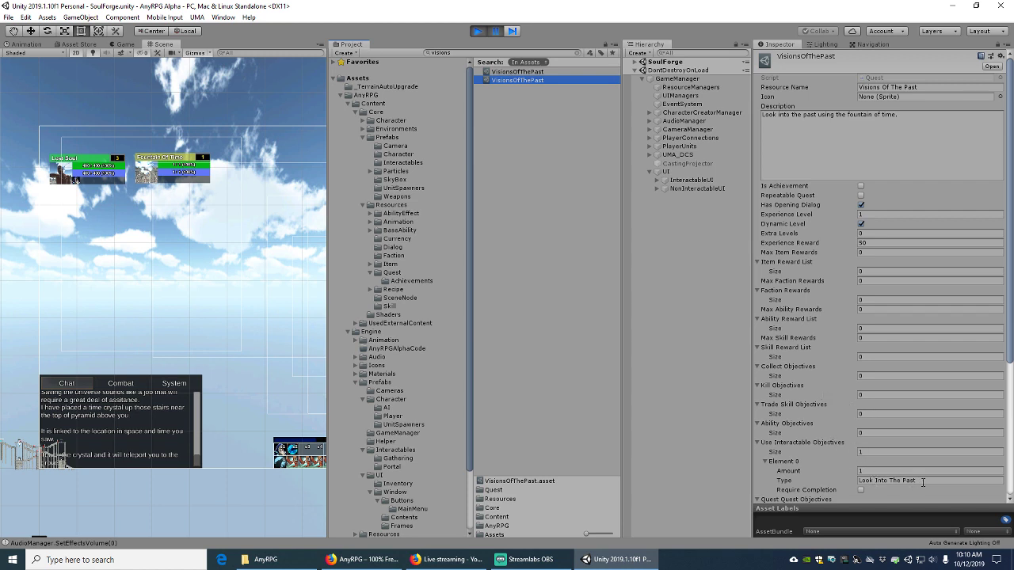
Search the project for "fountain" and inspect the components of the FountainOfTimeInteractable prefab
left_click(526, 52)
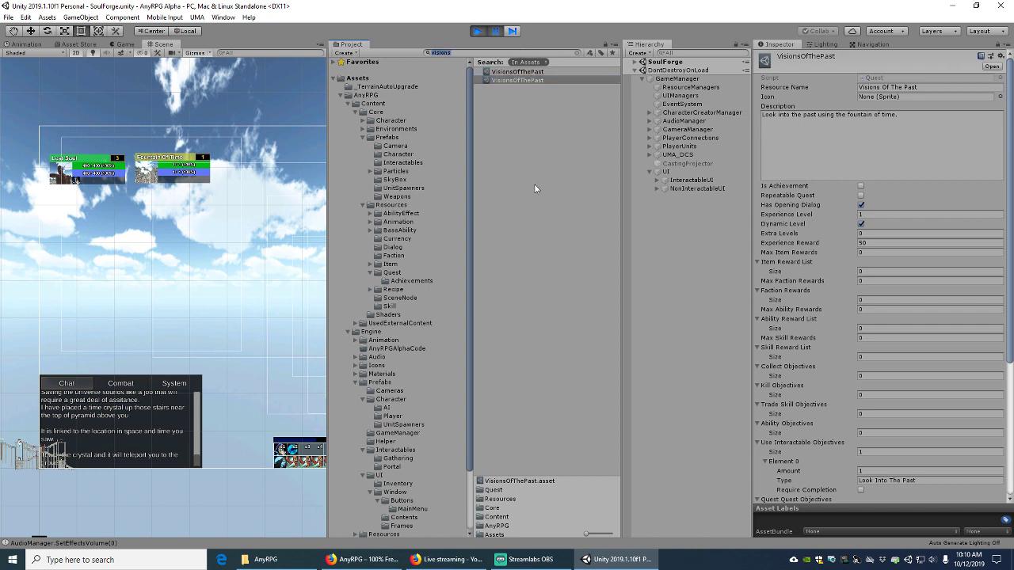
type("fountin")
key("BackSpace")
key("BackSpace")
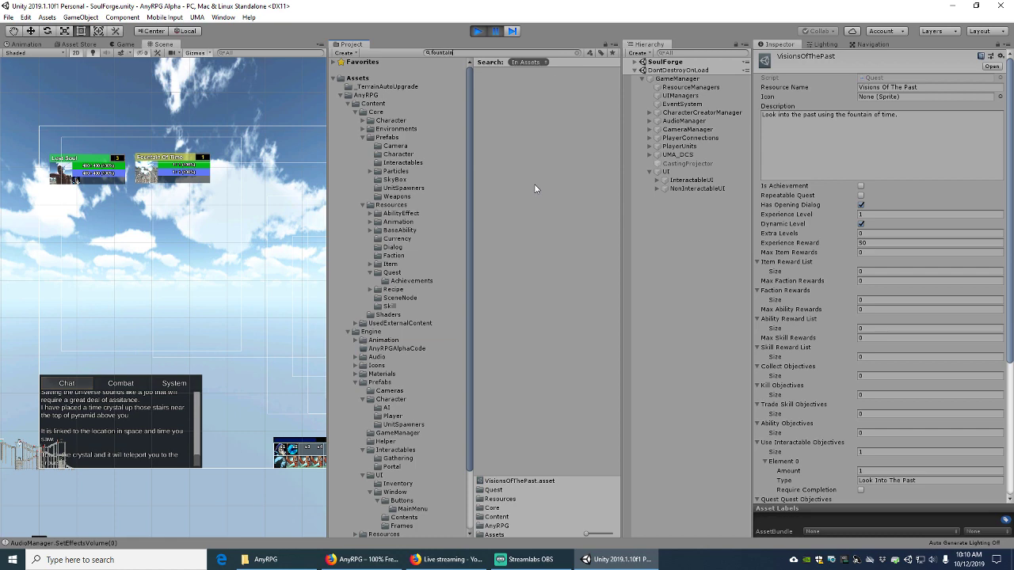
left_click(534, 158)
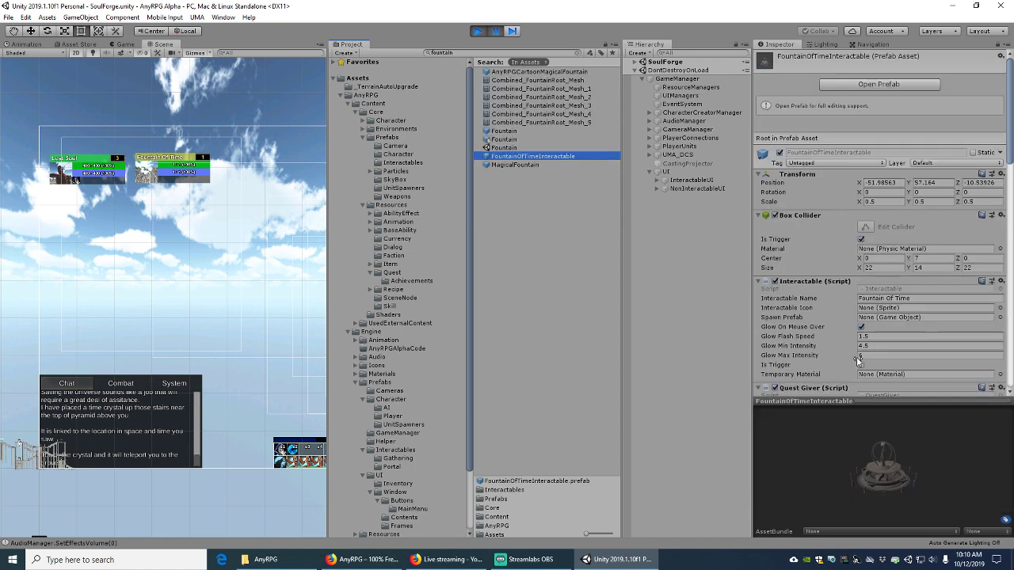
scroll(827, 350, "down", 6)
scroll(828, 351, "down", 10)
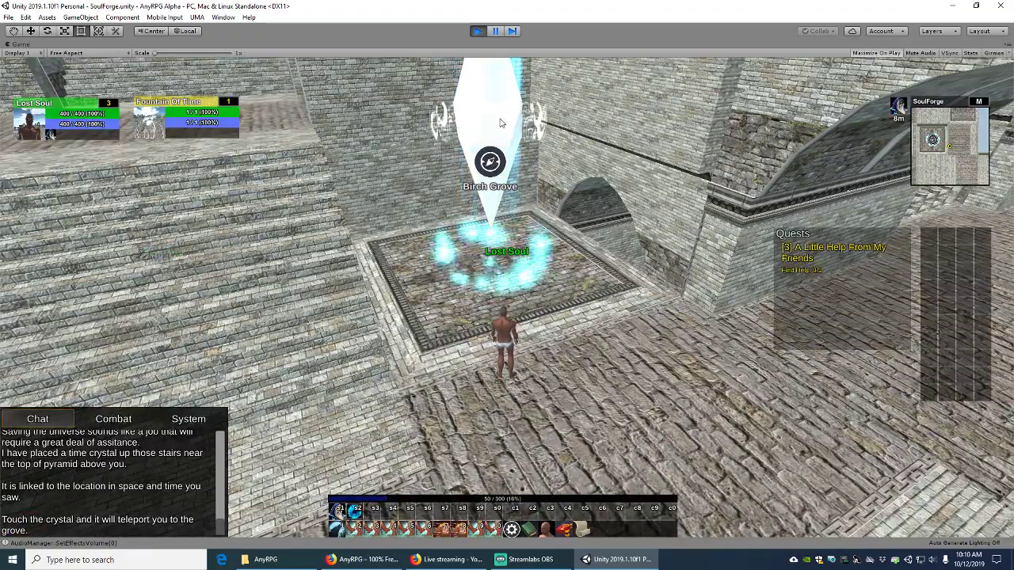
Return to the running game and view the Birch Grove crystal from several camera angles
scroll(570, 264, "down", 5)
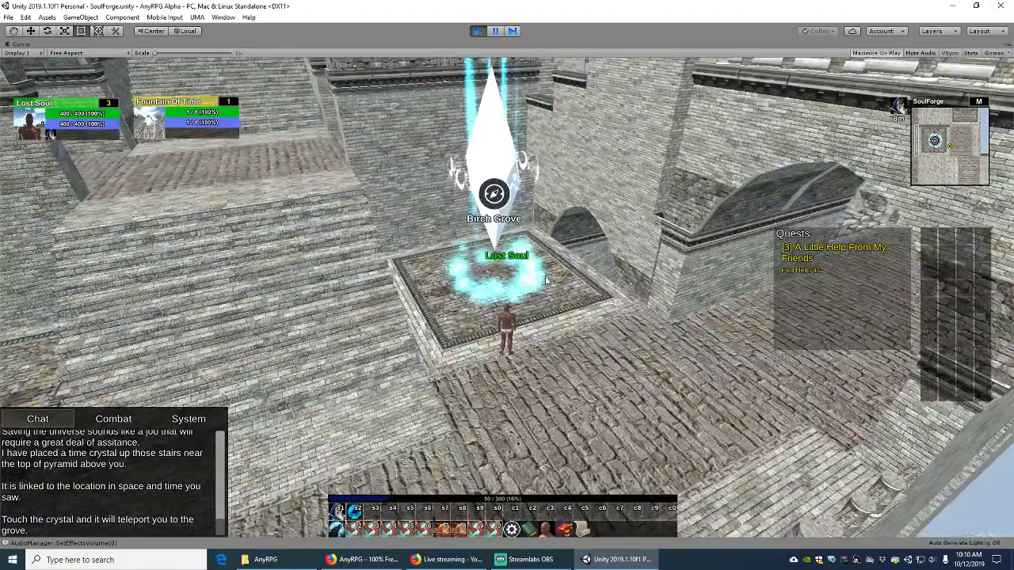
left_click_drag(570, 264, 566, 320)
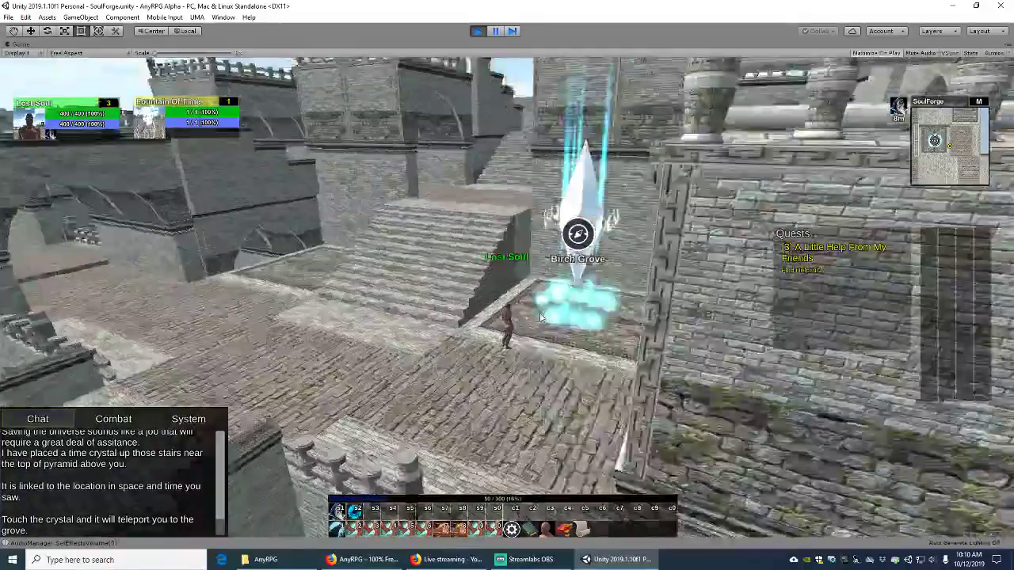
scroll(566, 319, "up", 1)
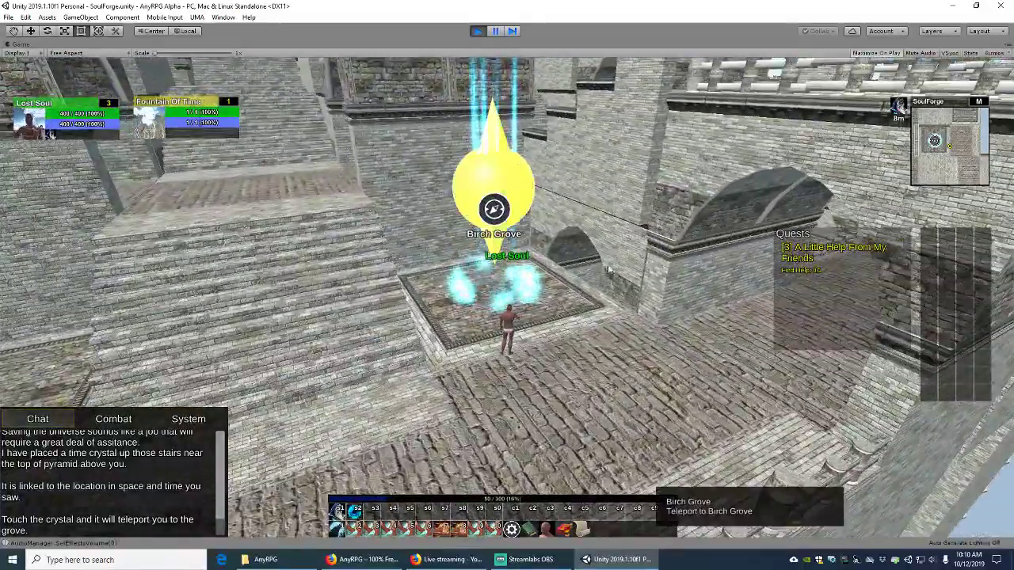
left_click_drag(578, 269, 589, 294)
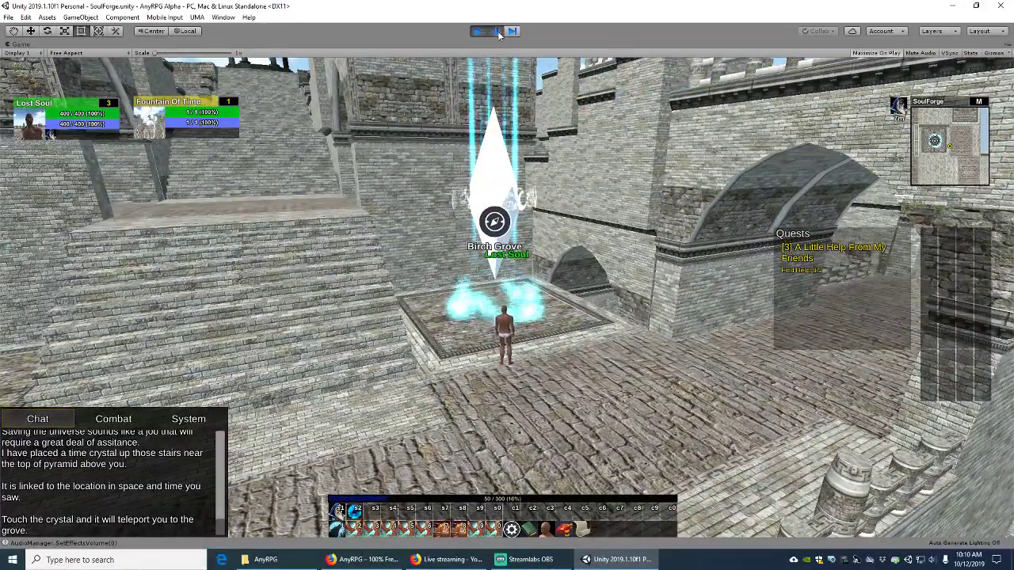
Pause the game, search the project for "birchg", and inspect the PortalCrystalBirchGrove prefab's interactable, portal and quest prerequisite settings
left_click(495, 31)
left_click(472, 52)
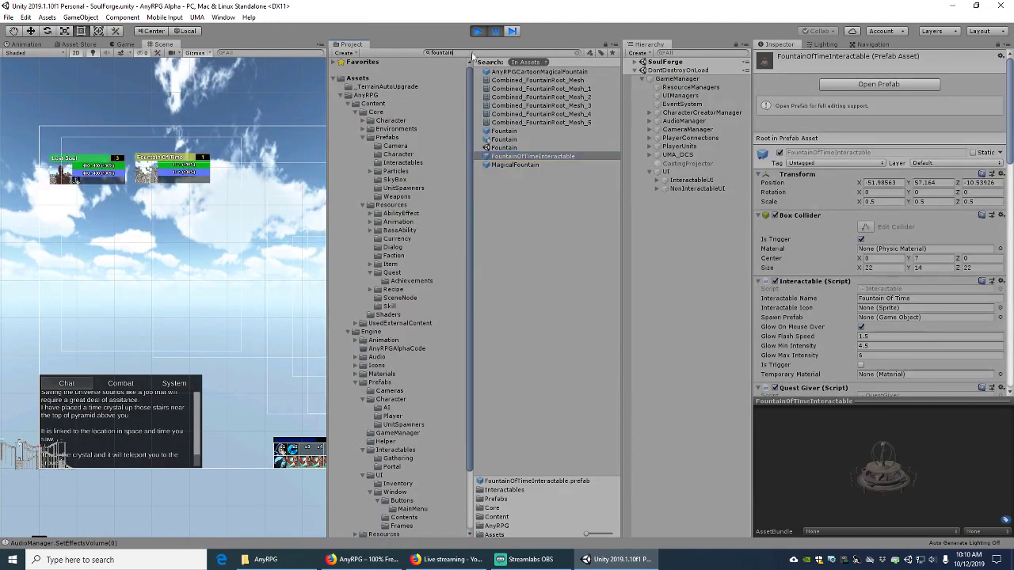
type("birc")
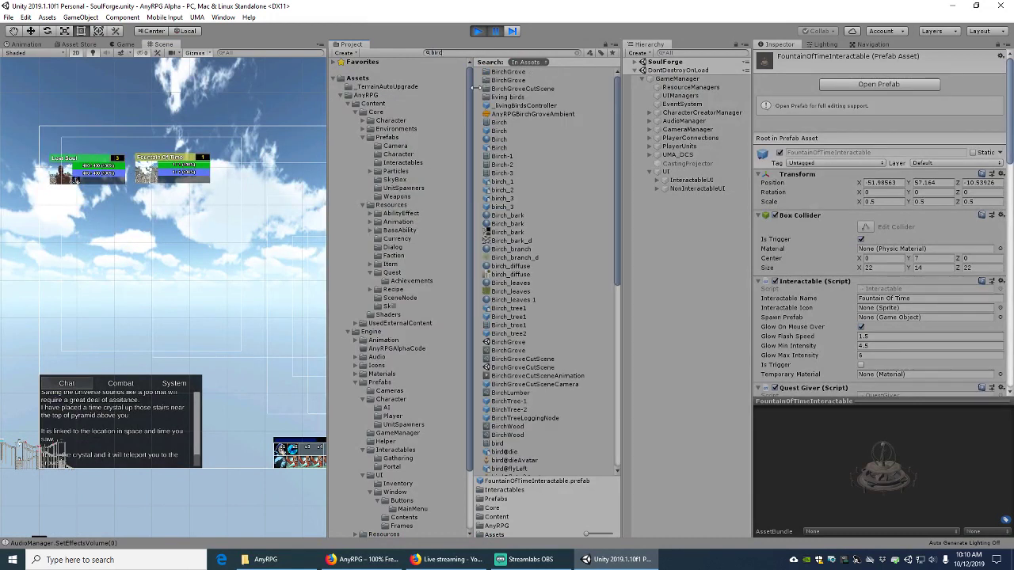
type("hg")
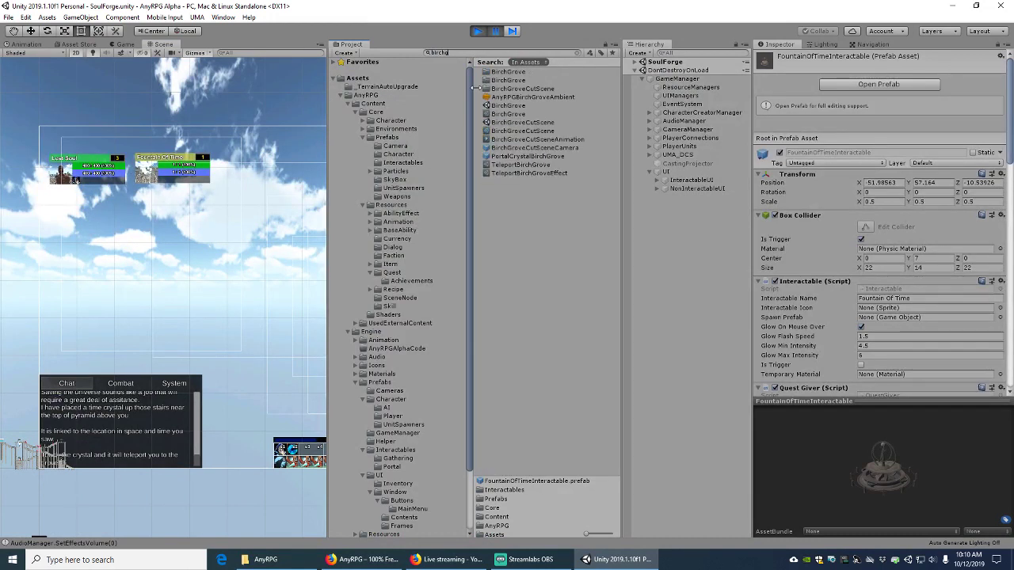
left_click(519, 156)
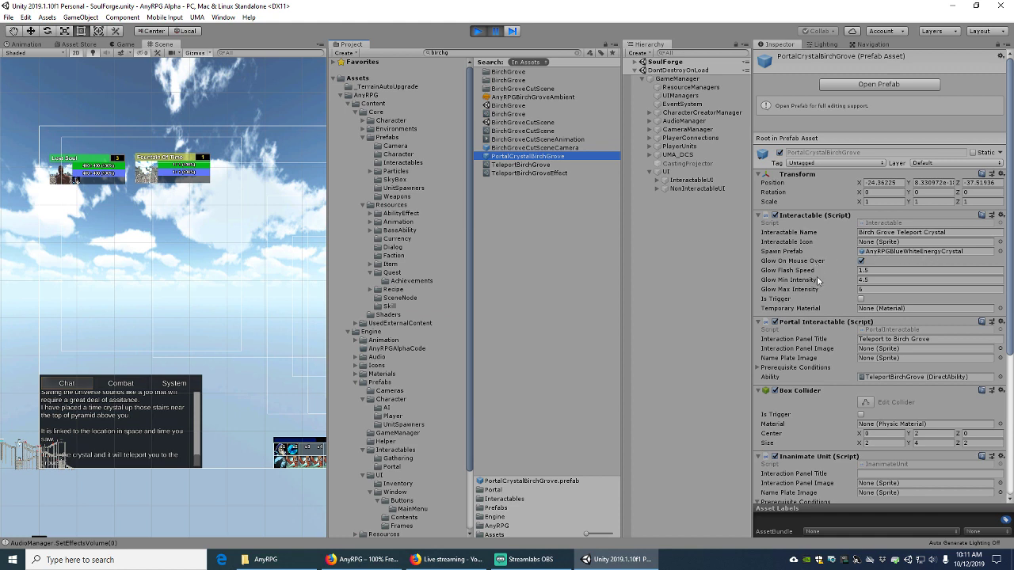
scroll(820, 282, "down", 3)
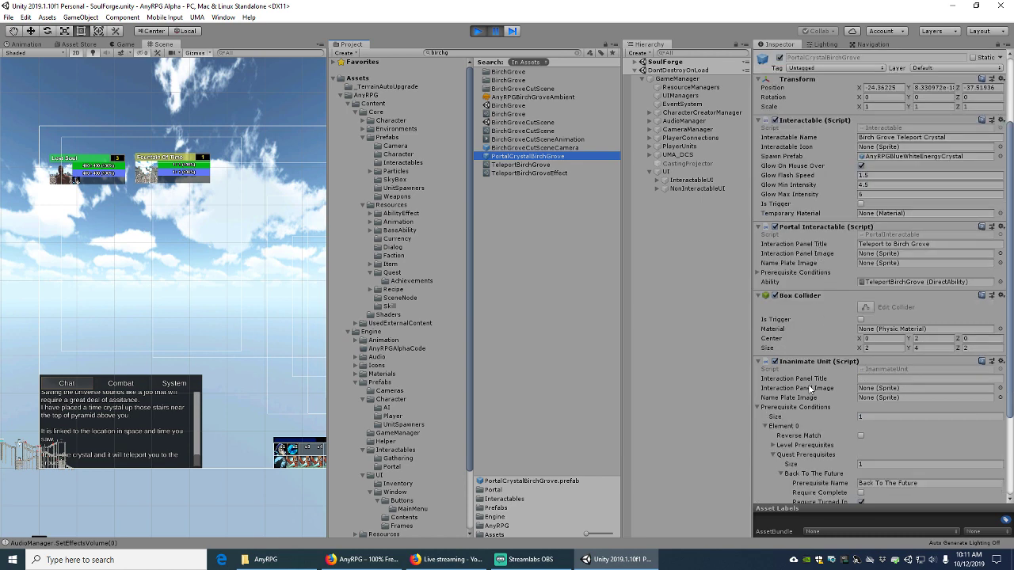
scroll(809, 387, "down", 3)
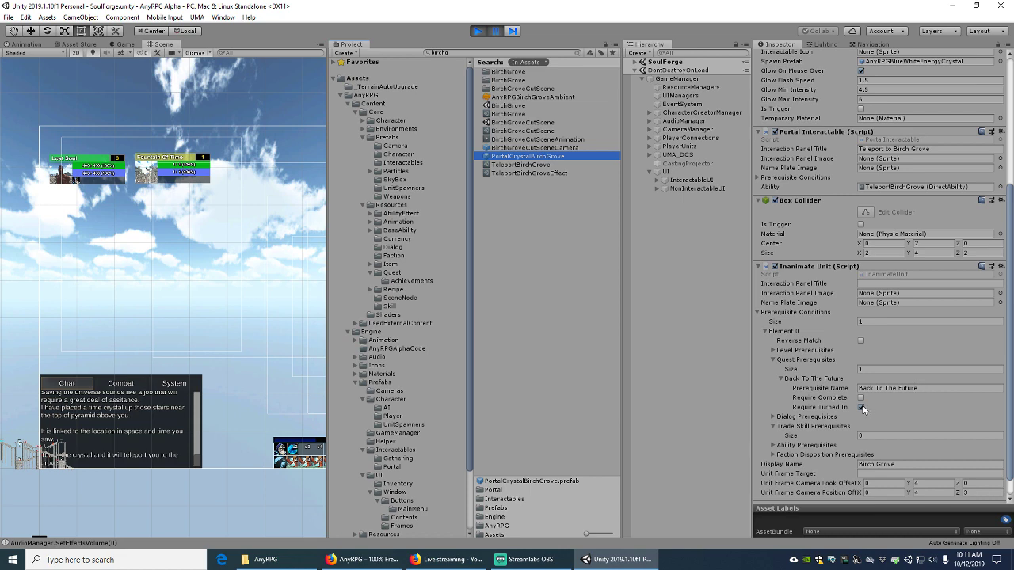
scroll(814, 293, "up", 5)
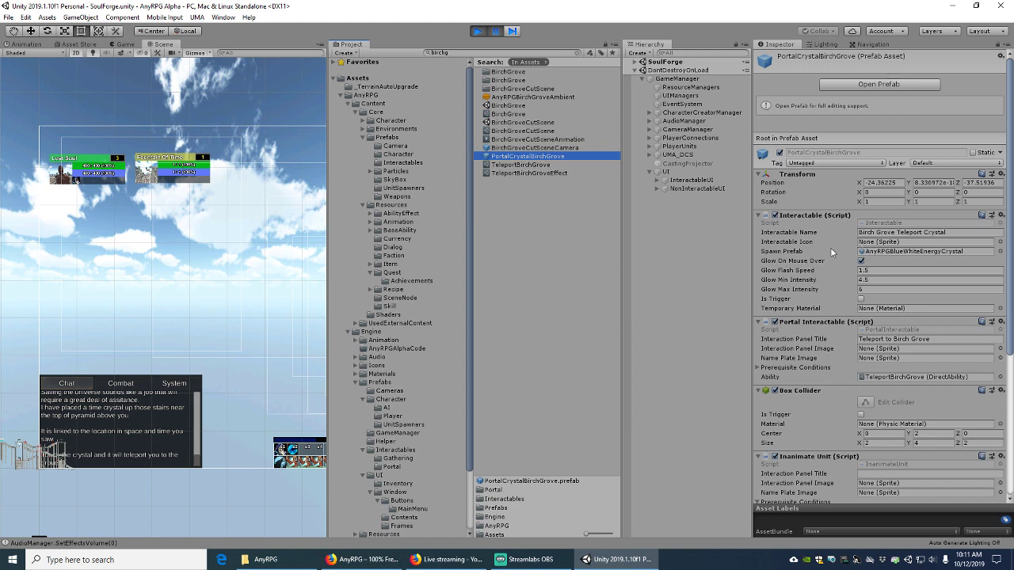
Expand the dialog, ability and faction disposition prerequisites of the portal crystal's Inanimate Unit component
scroll(815, 391, "down", 6)
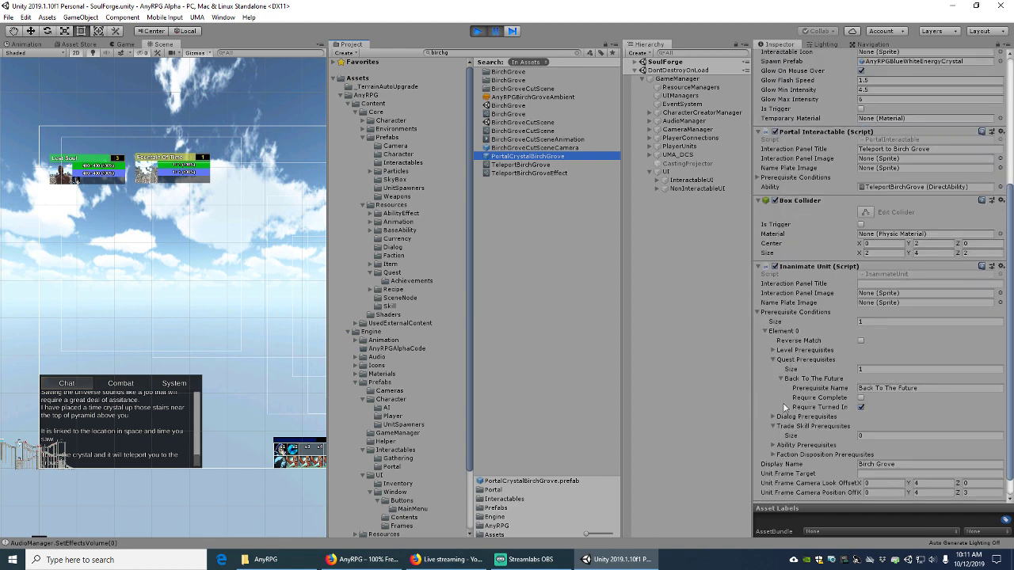
left_click(781, 416)
scroll(790, 412, "down", 2)
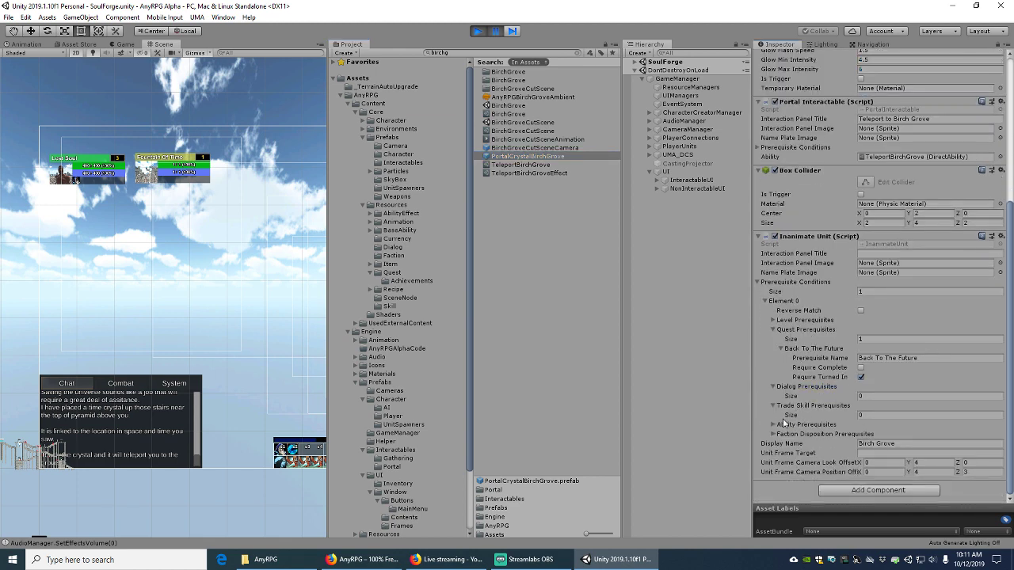
left_click(774, 425)
scroll(775, 427, "down", 1)
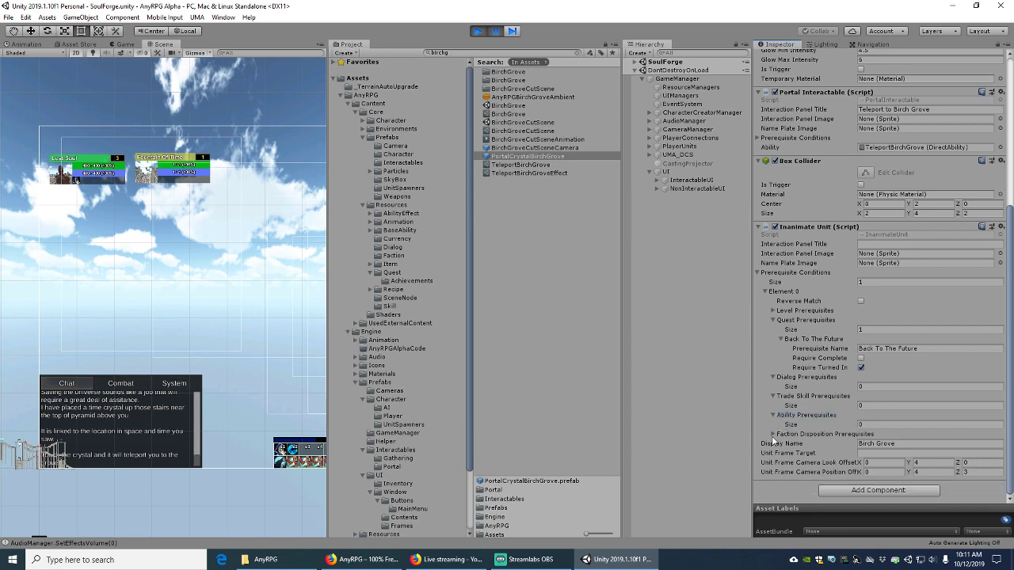
left_click(773, 434)
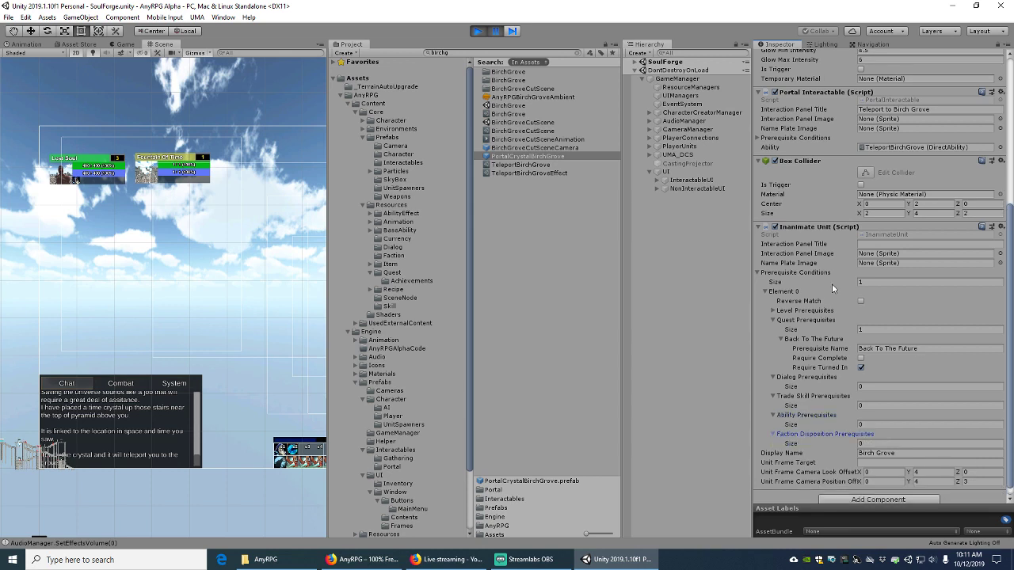
Resume the game and walk the character onto the Birch Grove crystal's platform
left_click(495, 32)
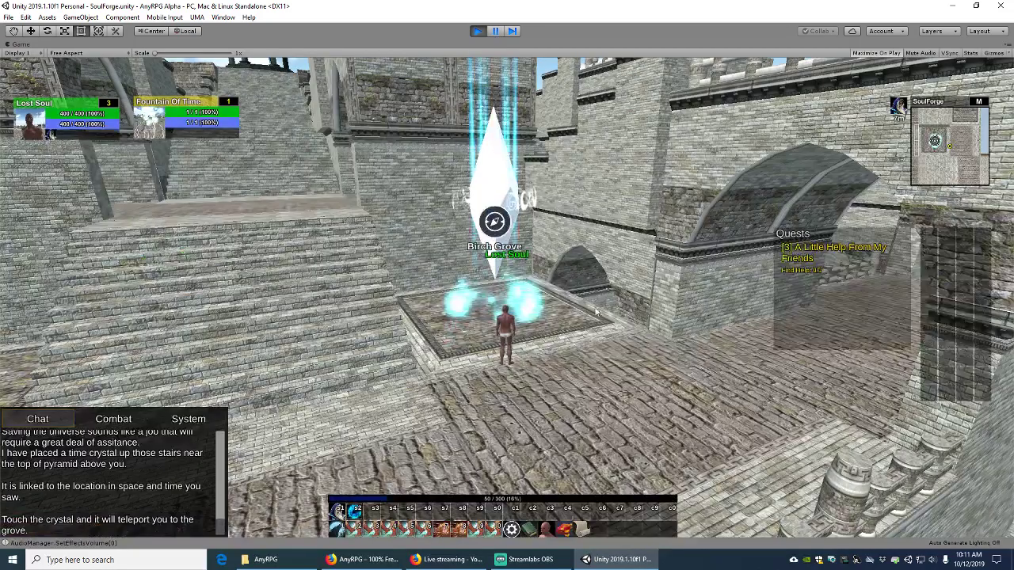
right_click_drag(598, 328, 598, 356)
key("w")
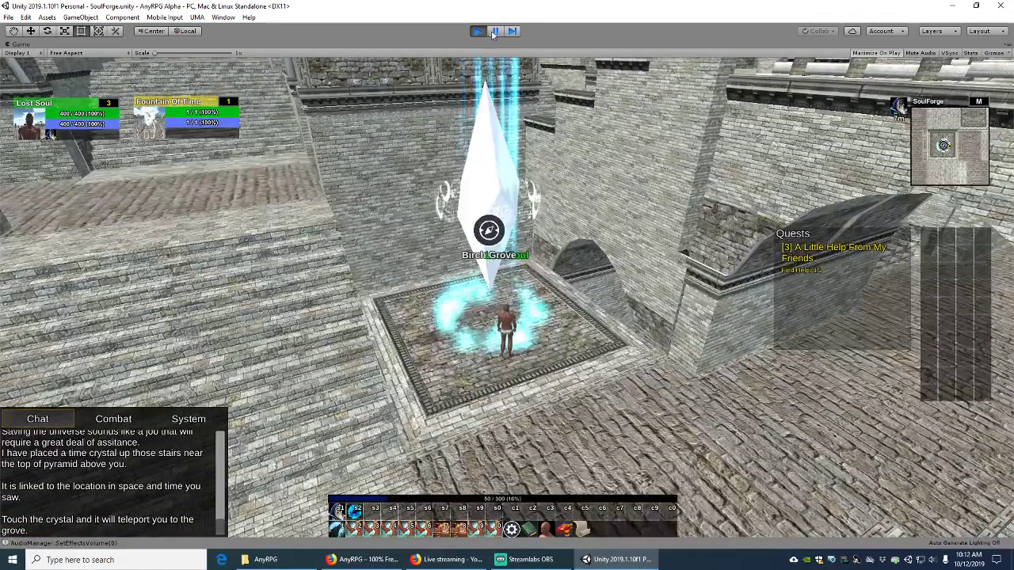
Pause the game and review the PortalCrystalBirchGrove prefab's Portal Interactable and Inanimate Unit components again
left_click(495, 31)
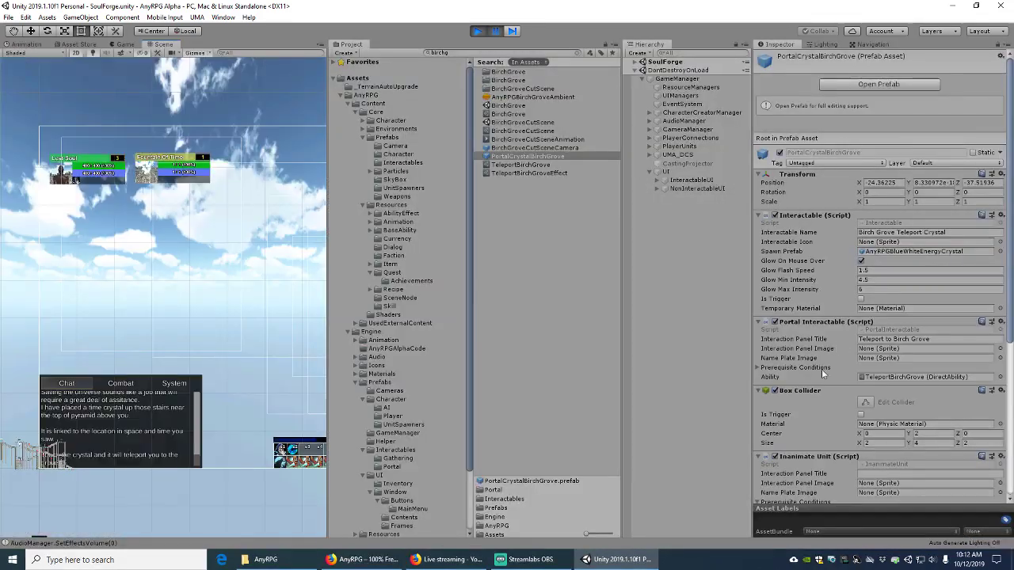
scroll(822, 369, "down", 5)
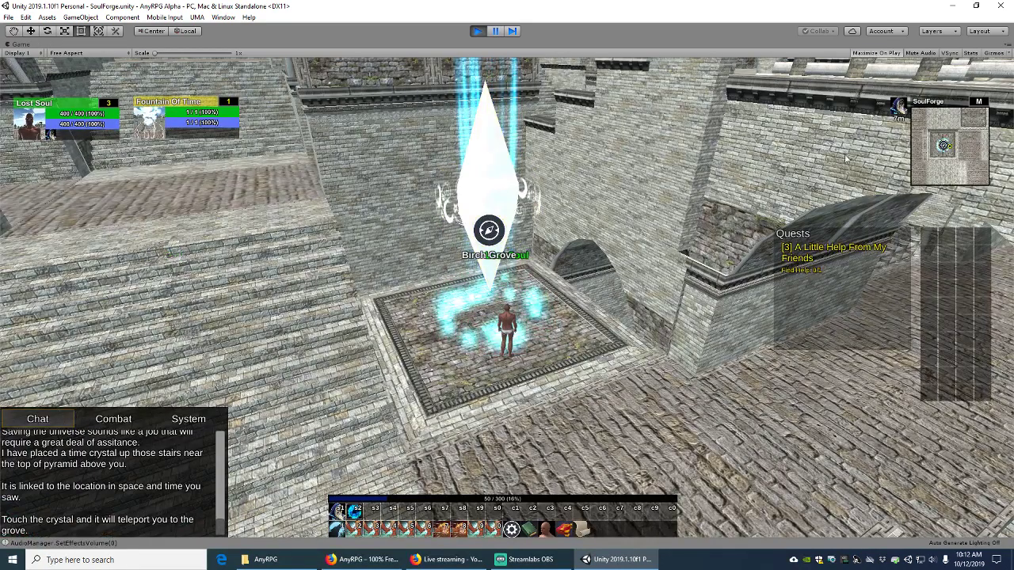
Pause the game and expand the level, quest and dialog prerequisites of the portal crystal's Portal Interactable component
left_click(496, 32)
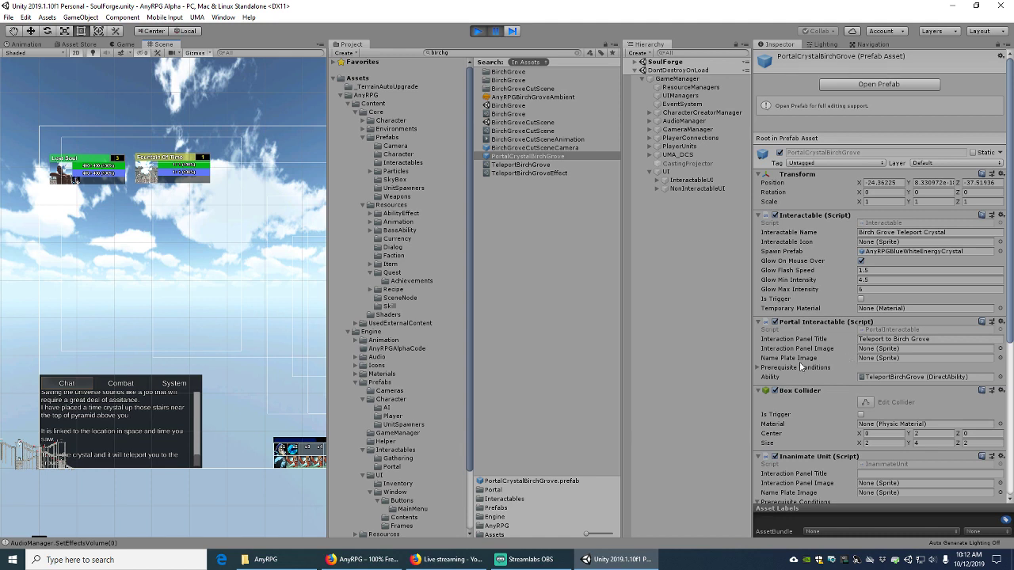
left_click(761, 369)
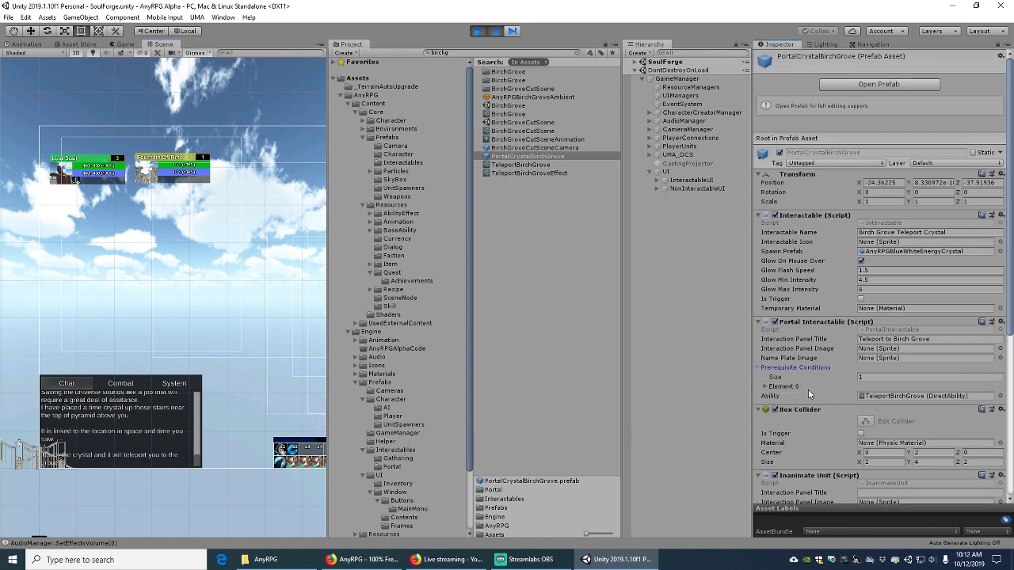
left_click(765, 387)
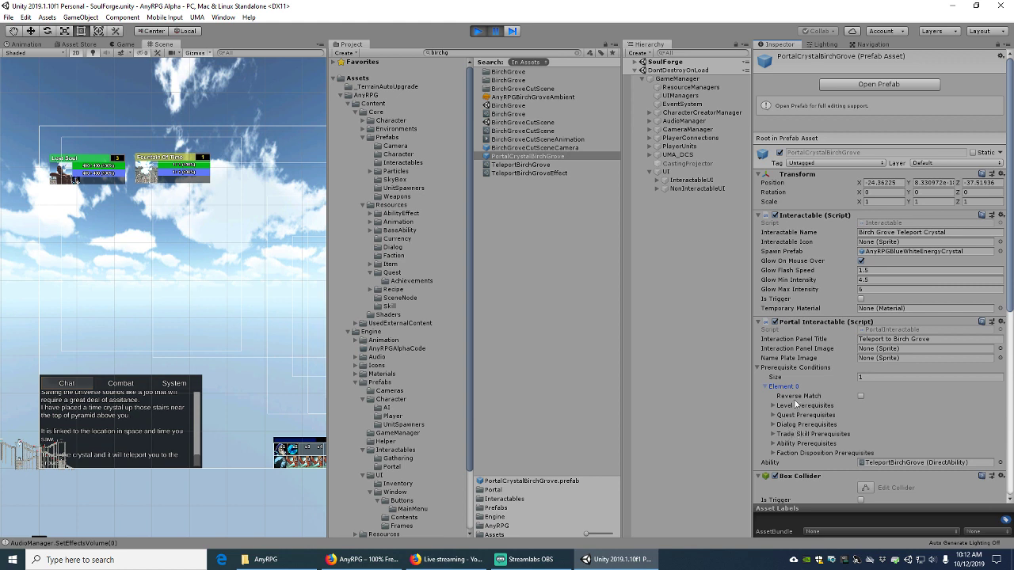
left_click(773, 406)
left_click(773, 425)
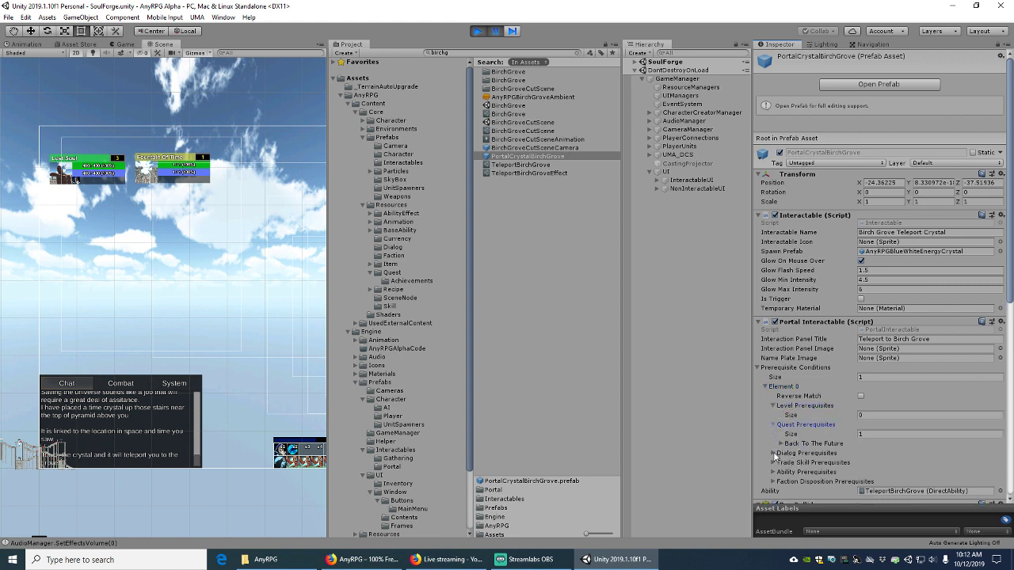
left_click(773, 453)
scroll(784, 428, "down", 5)
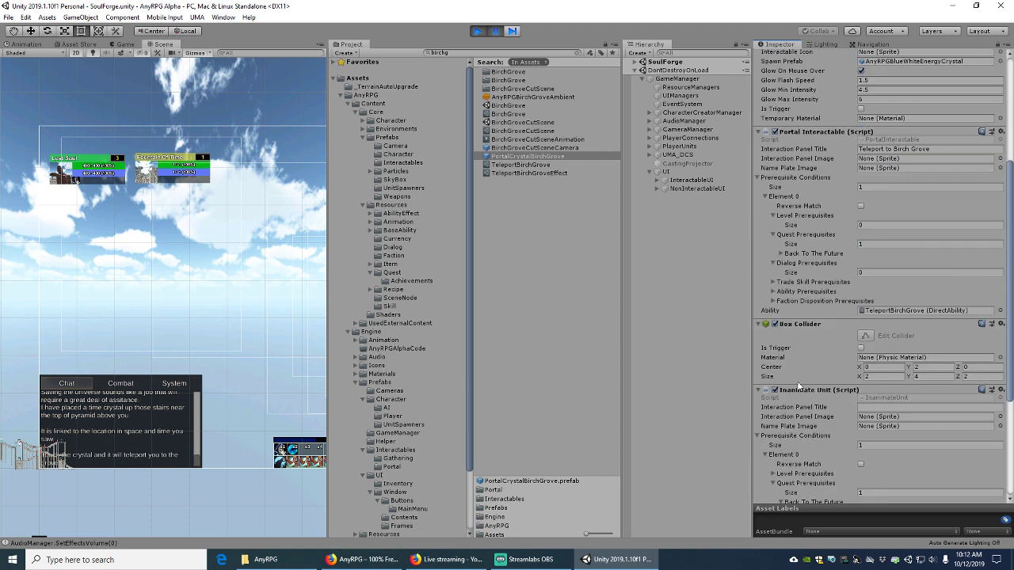
Expand the Back To The Future quest entry and the trade skill, ability and faction disposition prerequisites of the Portal Interactable
left_click(781, 254)
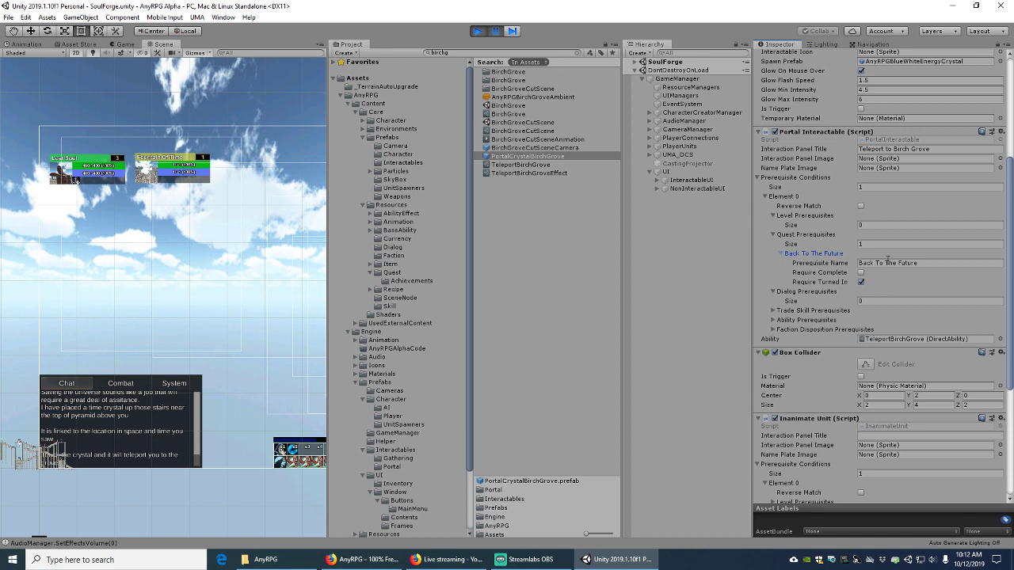
left_click(788, 311)
scroll(788, 314, "down", 3)
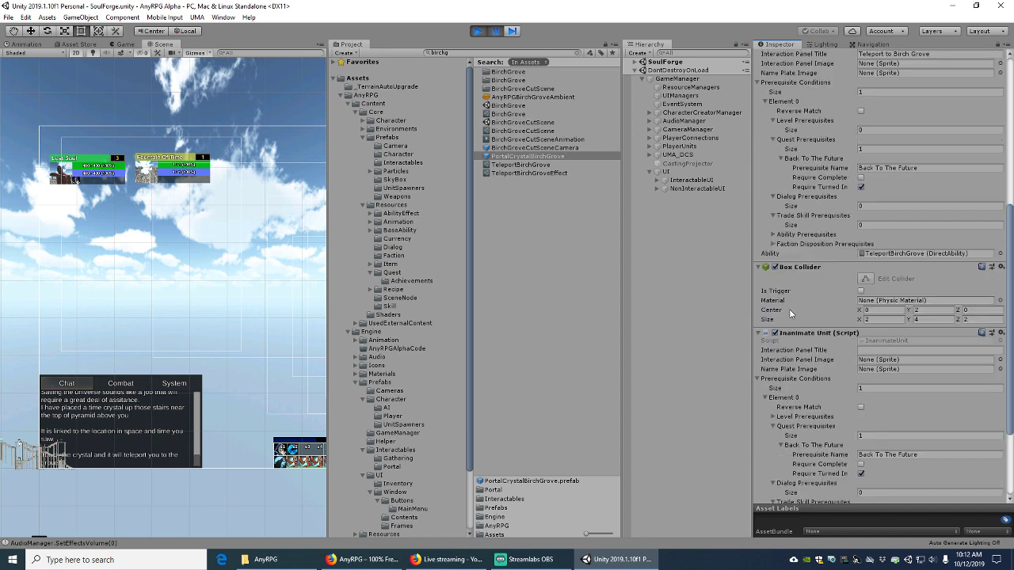
left_click(773, 236)
left_click(773, 254)
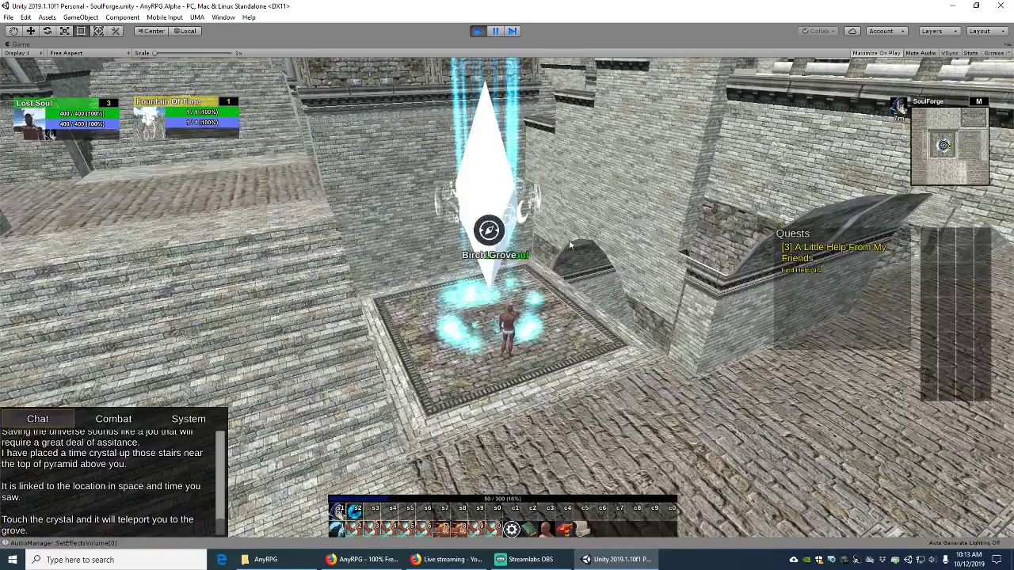
In the running game, teleport the character with the Birch Grove crystal and turn the view toward the camp
right_click(493, 213)
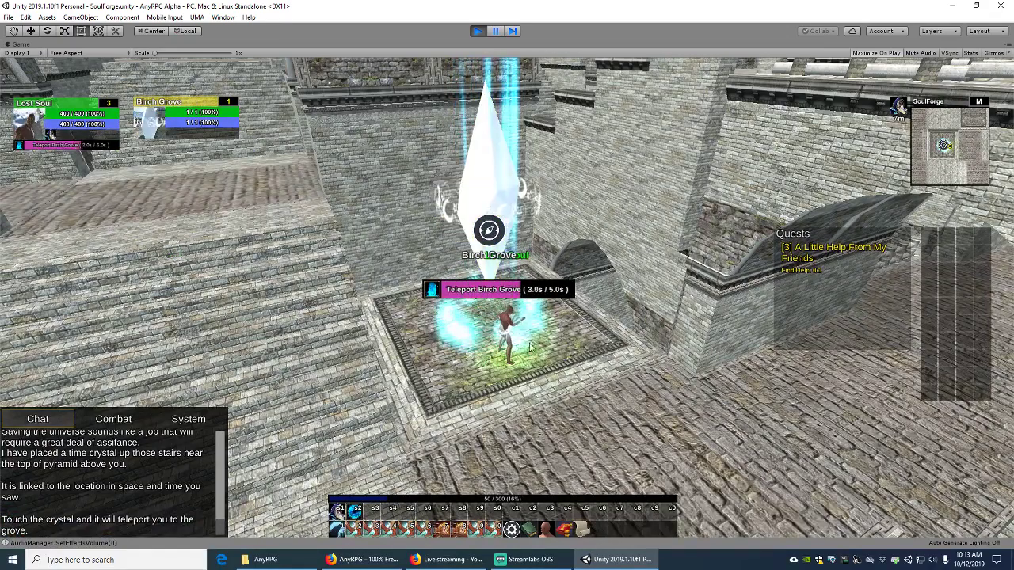
left_click_drag(530, 346, 615, 367)
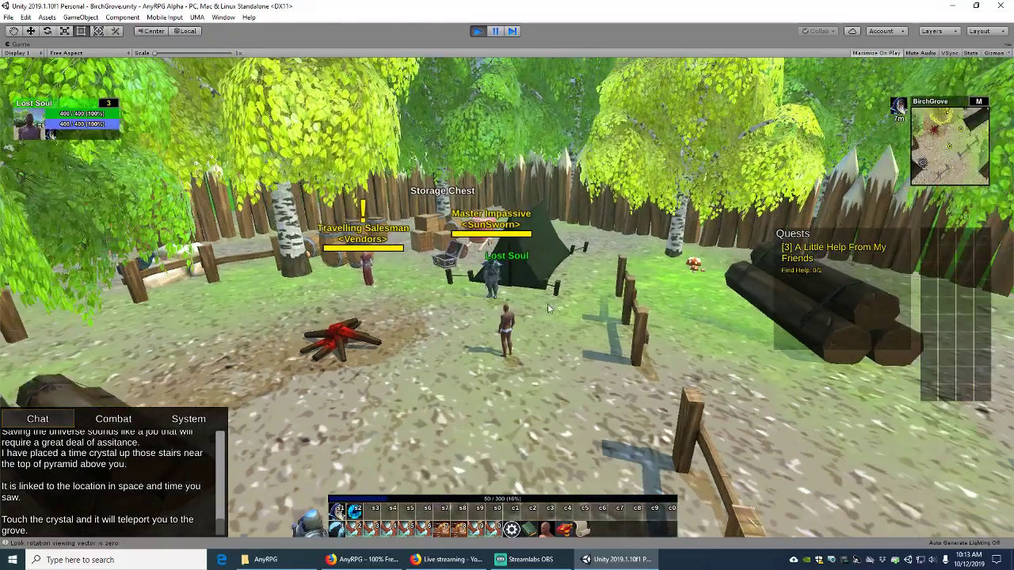
right_click_drag(548, 309, 524, 105)
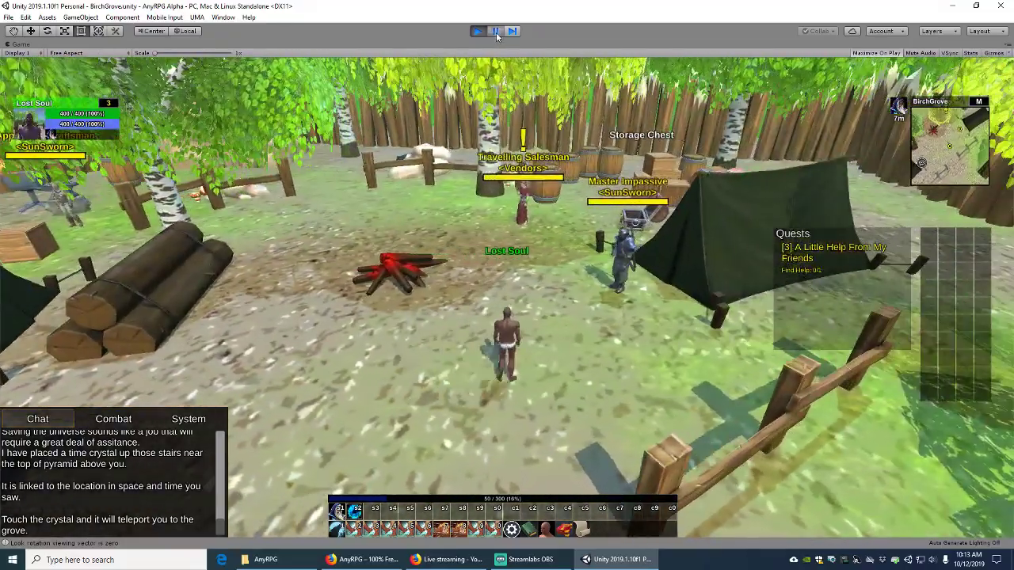
Pause the game, locate the TeleportBirchGrove ability referenced by the Portal Interactable, and inspect its casting settings
left_click(495, 30)
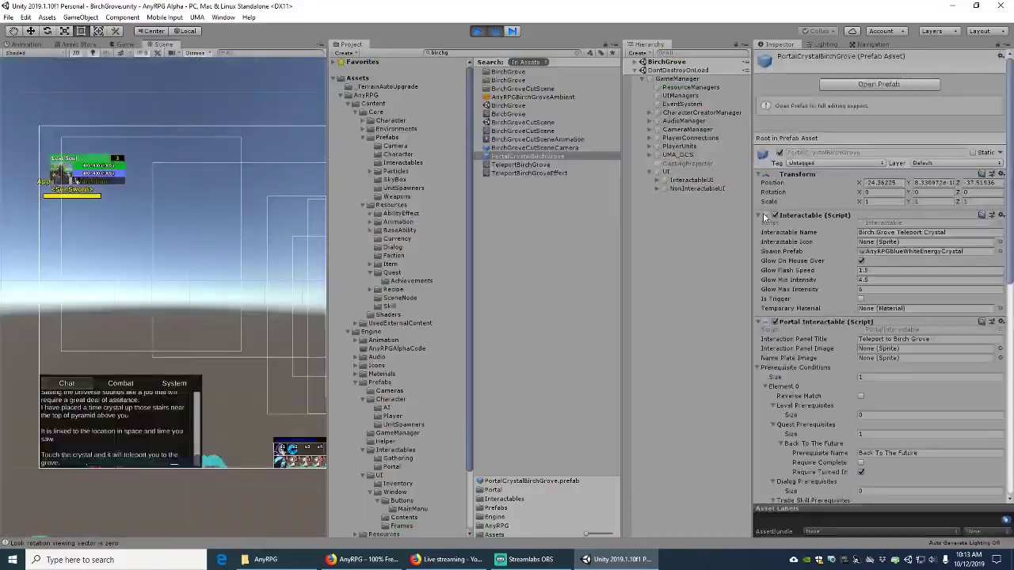
scroll(827, 410, "down", 3)
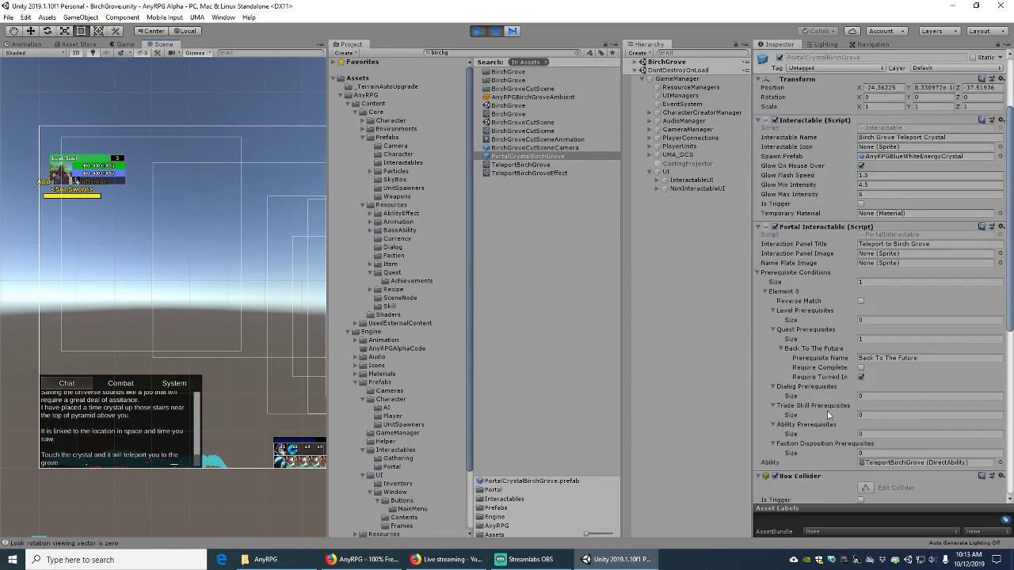
left_click(898, 466)
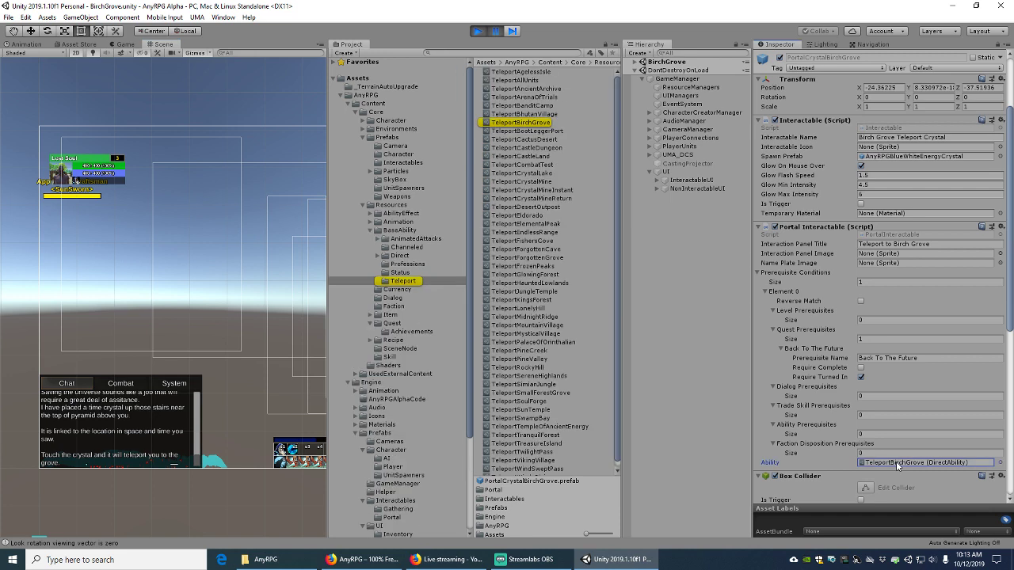
left_click(528, 123)
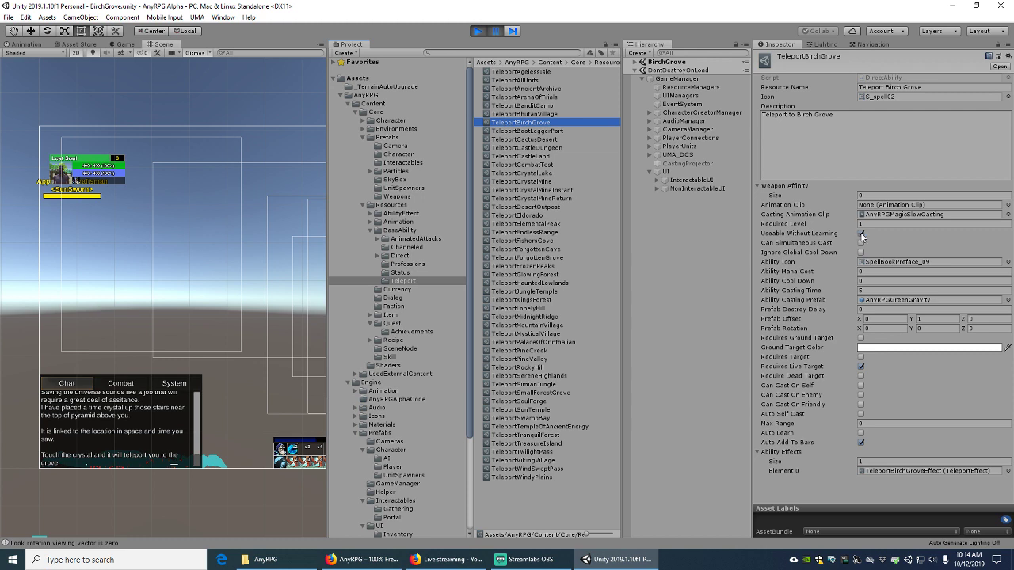
left_click(862, 234)
Open the ability's TeleportBirchGroveEffect asset and expand its hit, tick and complete ability effect lists
left_click(959, 472)
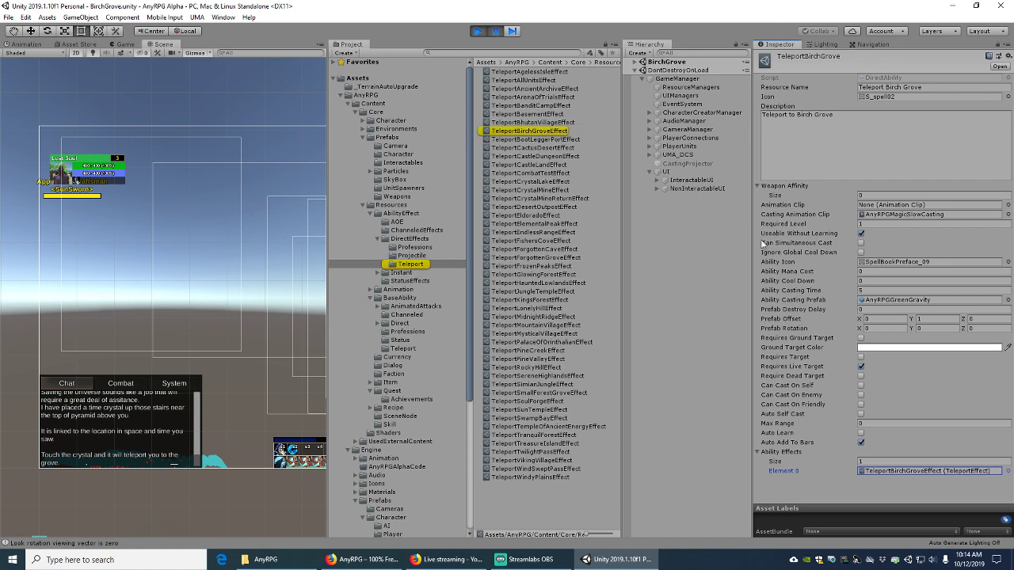
left_click(545, 132)
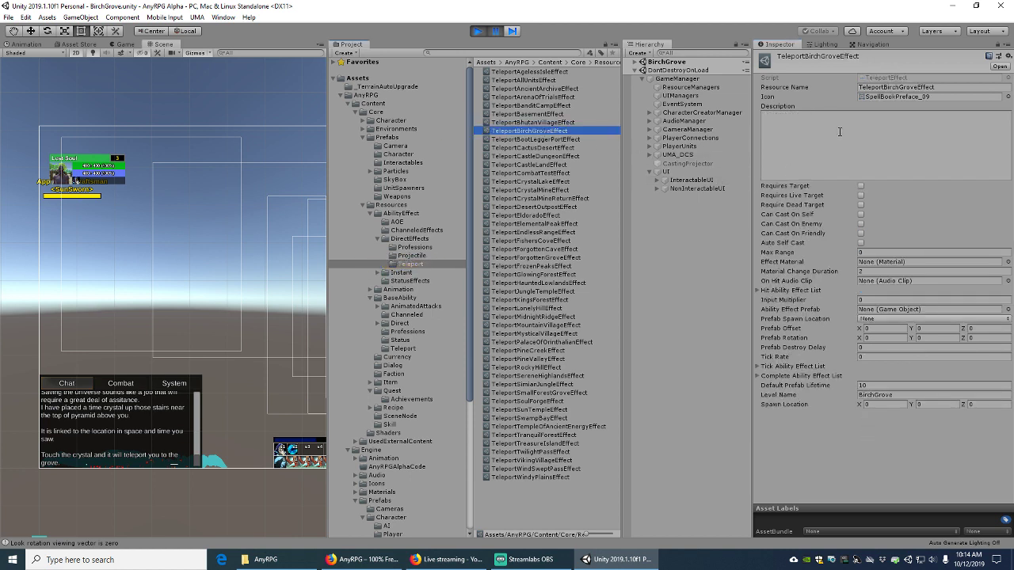
left_click(758, 290)
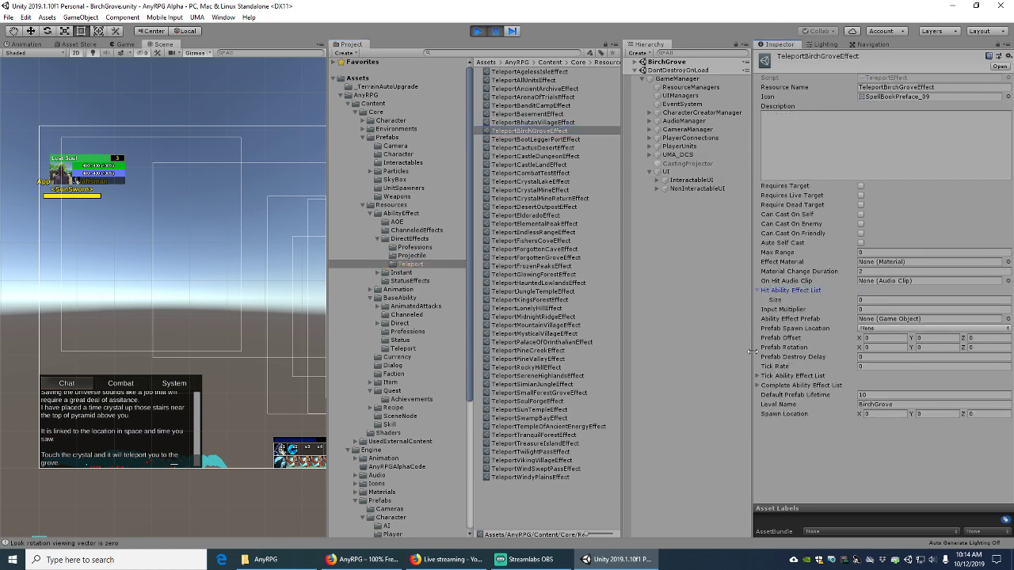
left_click(757, 376)
left_click(792, 395)
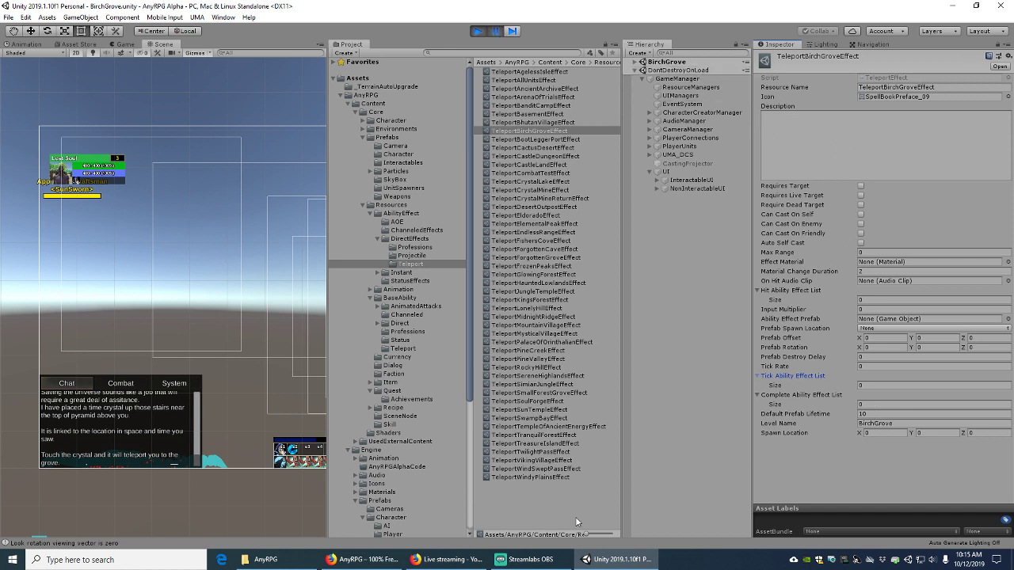
Switch to Firefox, open the AnyRPG website's Documentation page, and read the Scriptable Object Overview
left_click(368, 559)
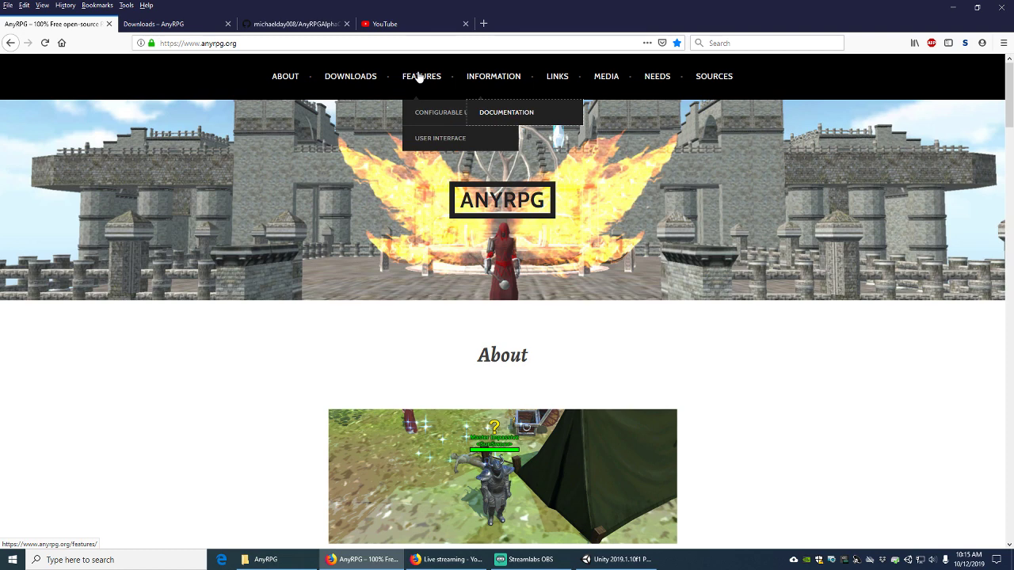
mouse_move(436, 79)
left_click(507, 115)
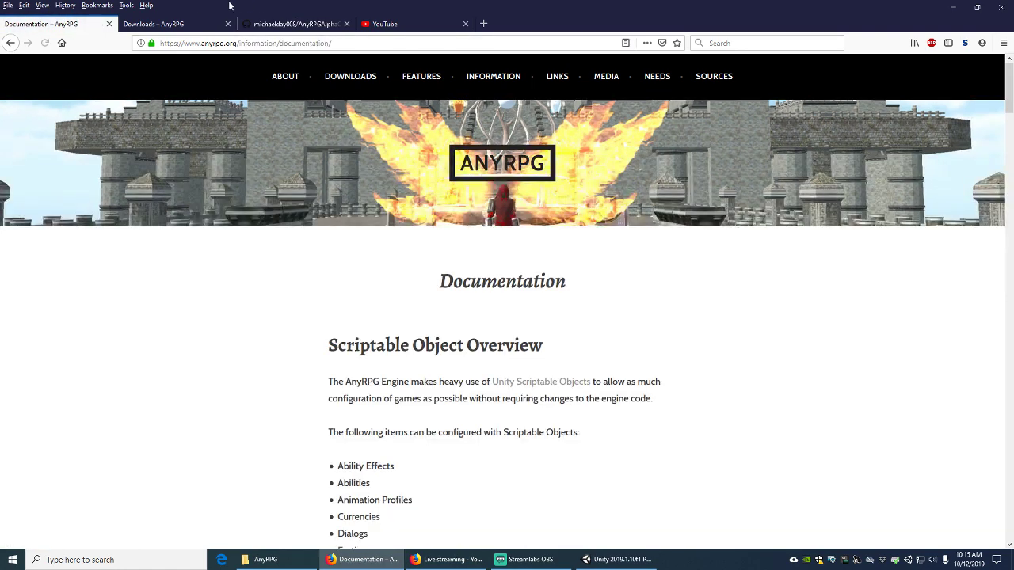
scroll(721, 365, "down", 3)
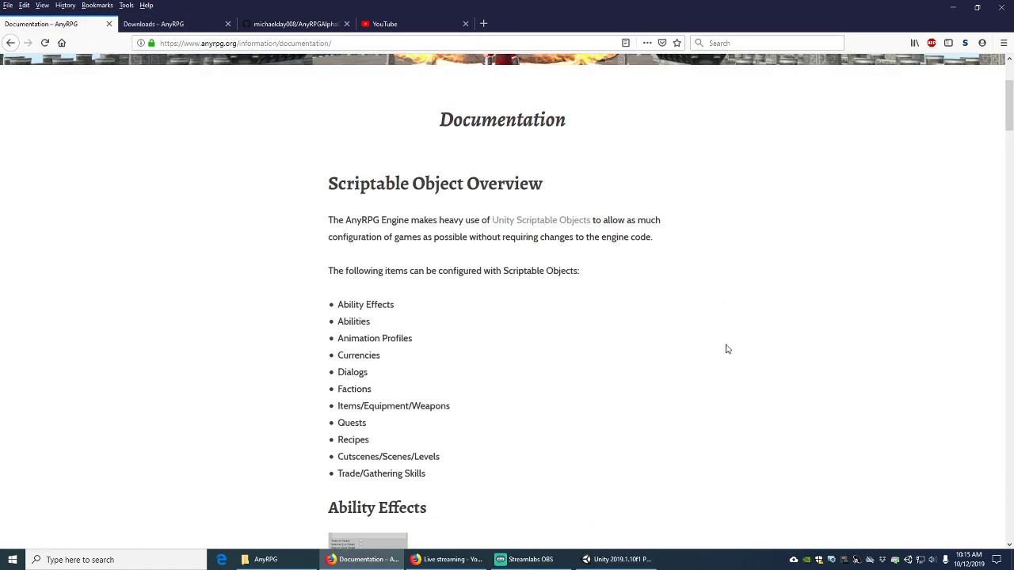
scroll(723, 333, "down", 3)
scroll(726, 322, "up", 3)
scroll(726, 320, "up", 3)
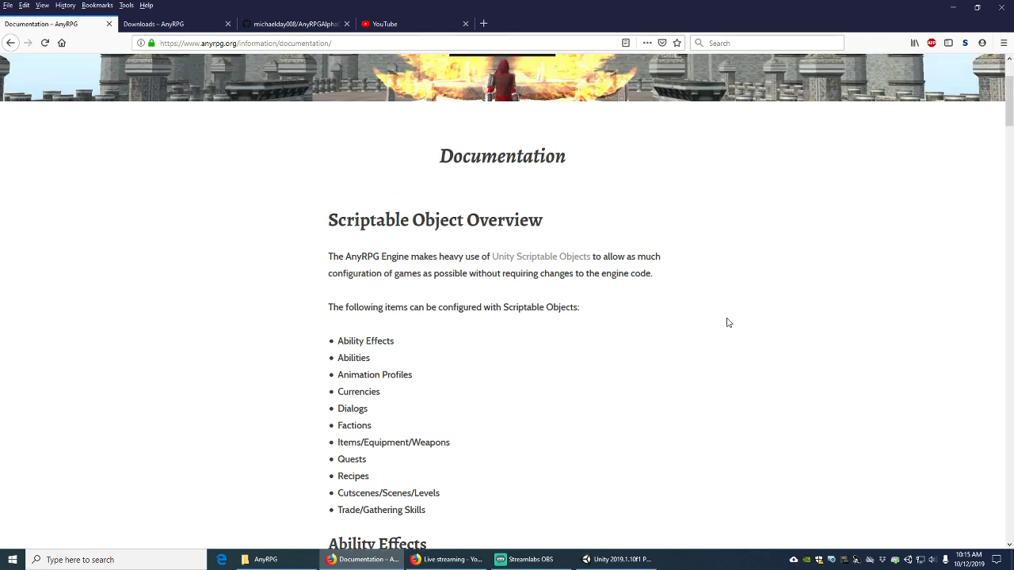
scroll(724, 314, "down", 4)
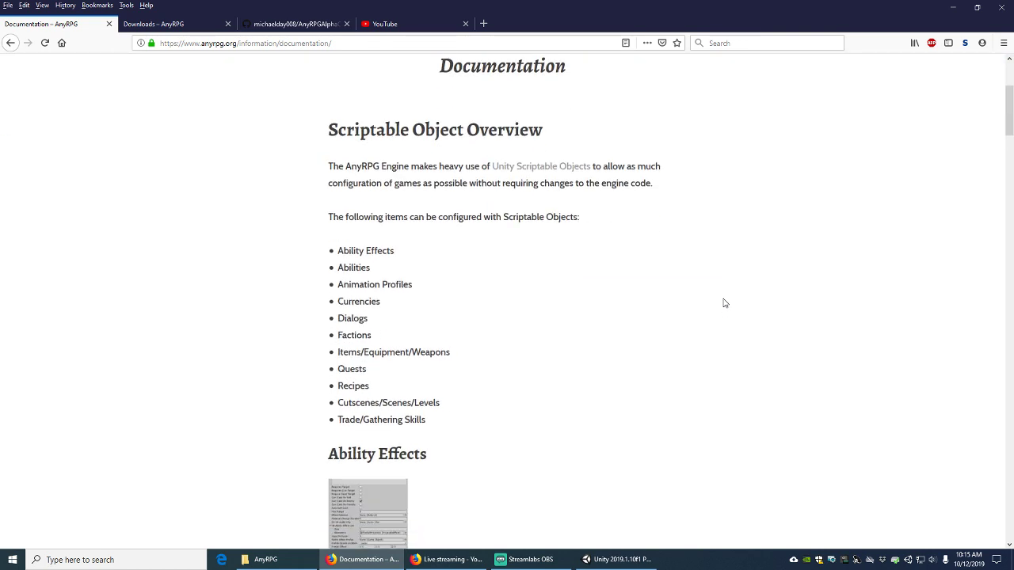
scroll(763, 182, "up", 3)
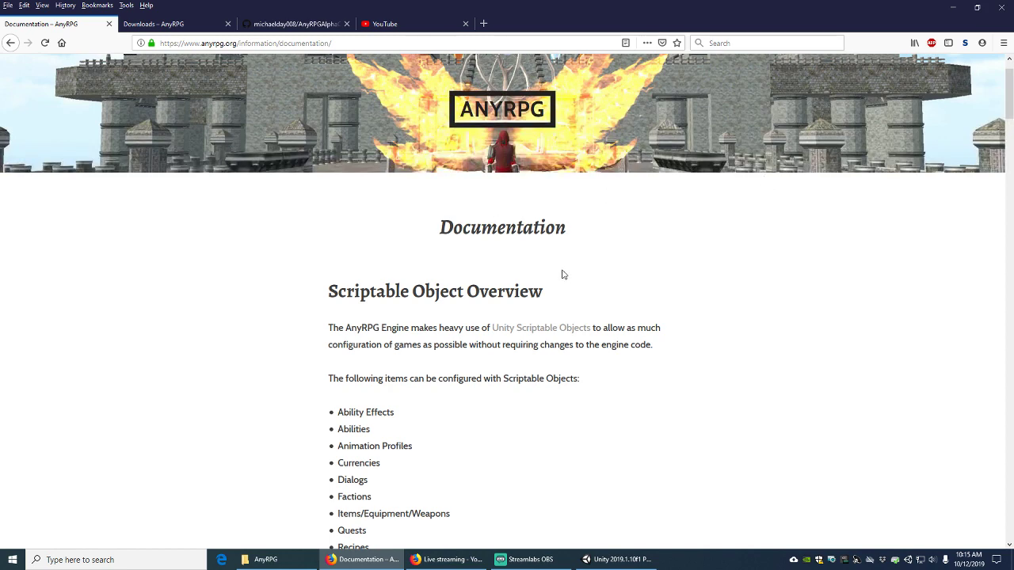
scroll(544, 282, "down", 3)
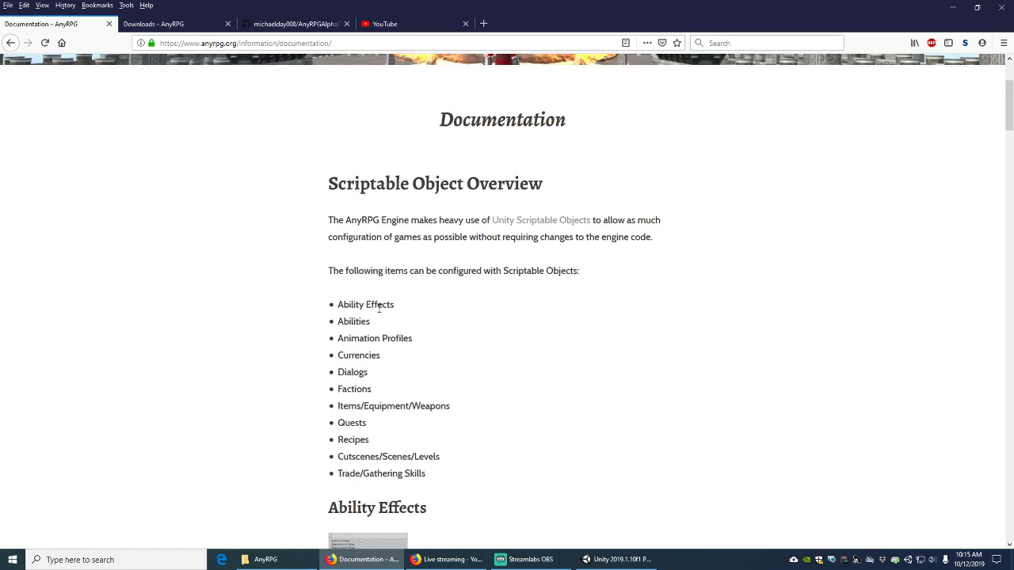
View the Ability Effects example image full size and return to the Documentation page
scroll(380, 301, "down", 5)
scroll(376, 352, "down", 3)
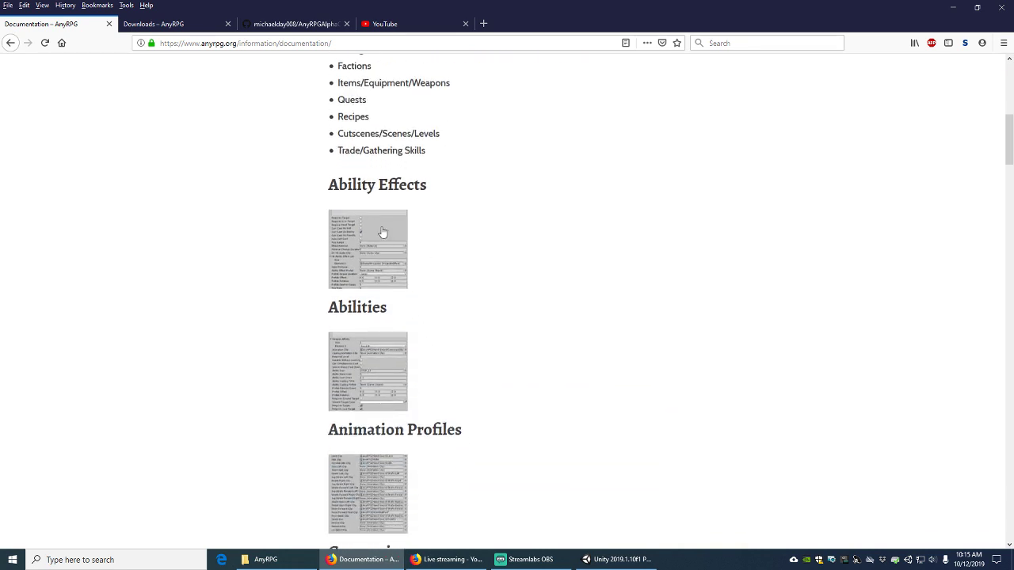
left_click(380, 236)
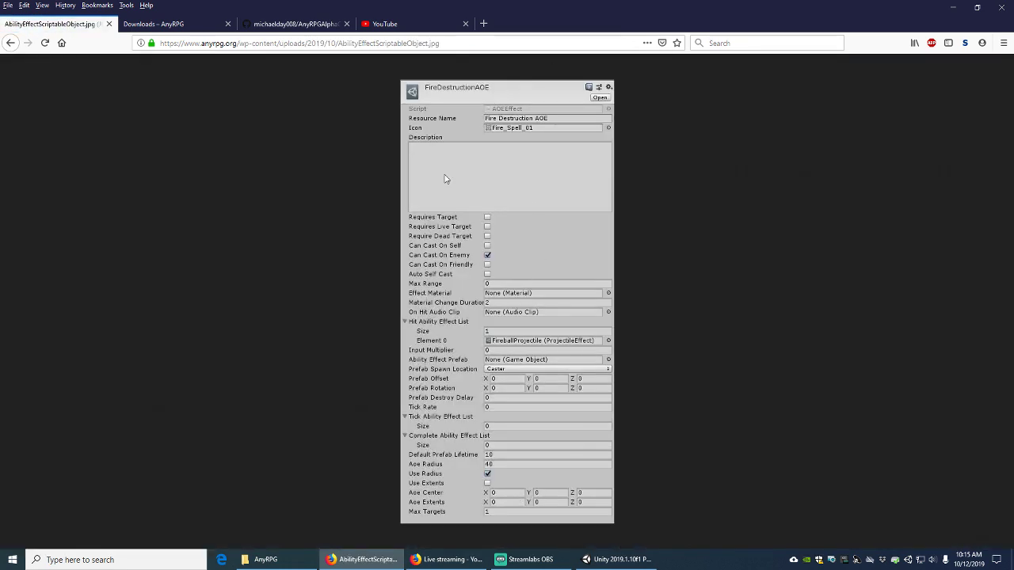
left_click(9, 43)
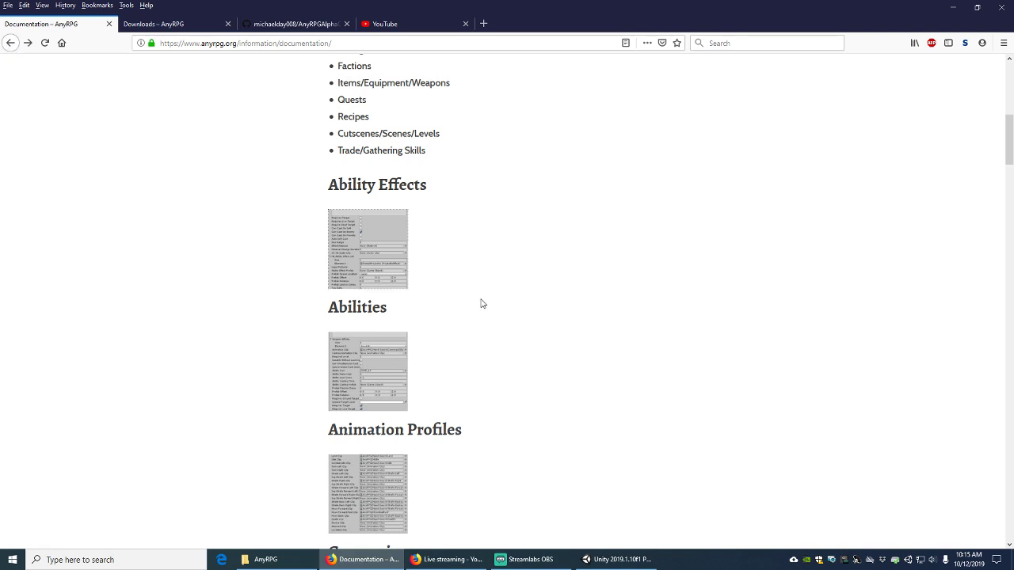
Browse the remaining scriptable object examples and examine the Ability System text and ability class inheritance diagram
scroll(464, 285, "down", 15)
scroll(376, 363, "down", 12)
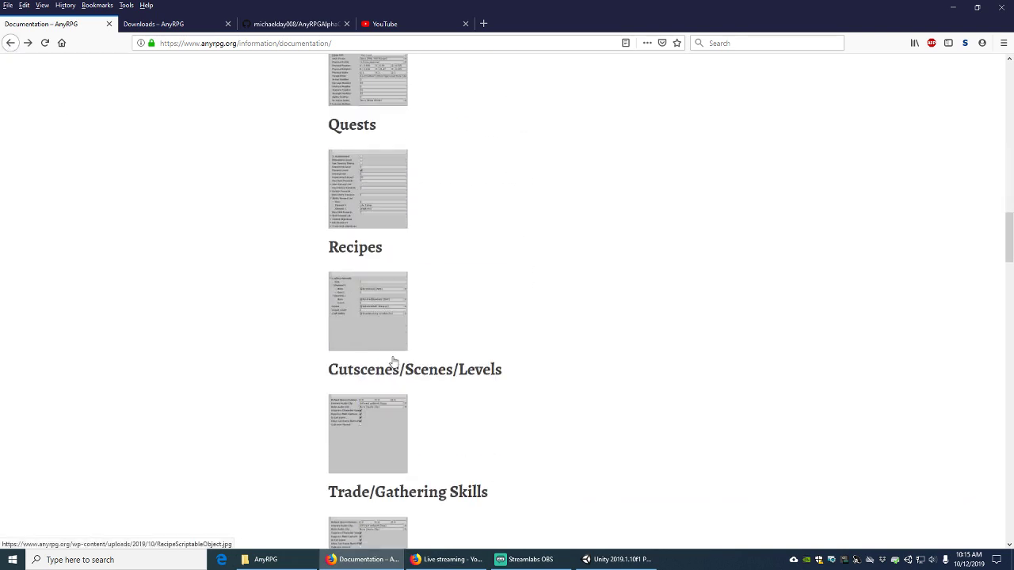
scroll(595, 215, "down", 2)
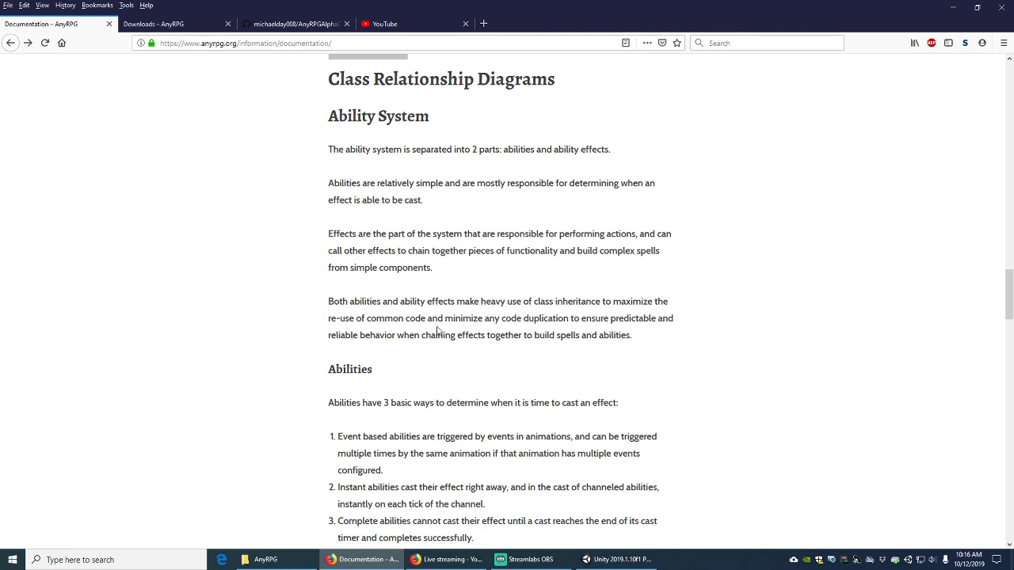
scroll(454, 334, "down", 3)
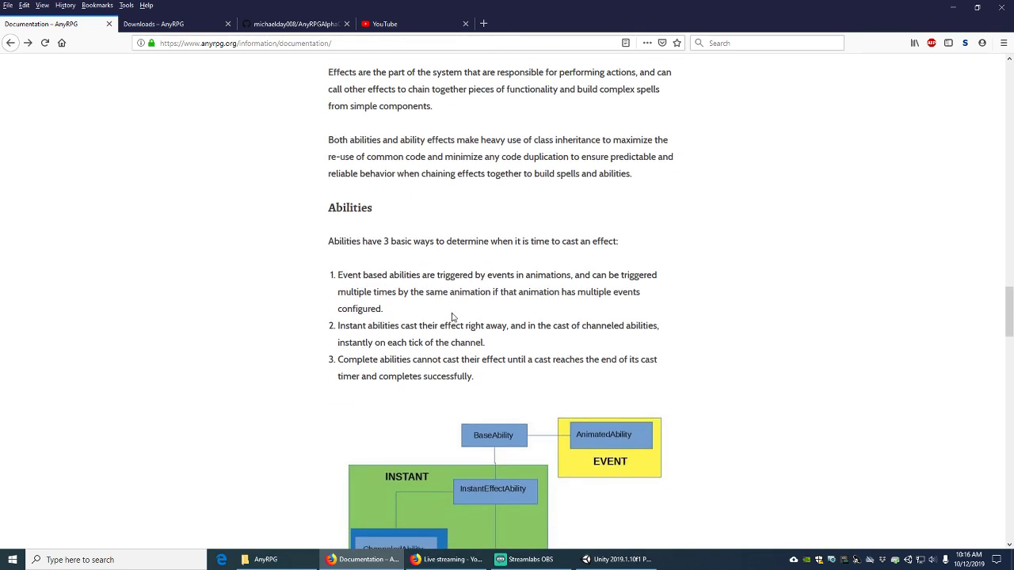
scroll(452, 317, "down", 4)
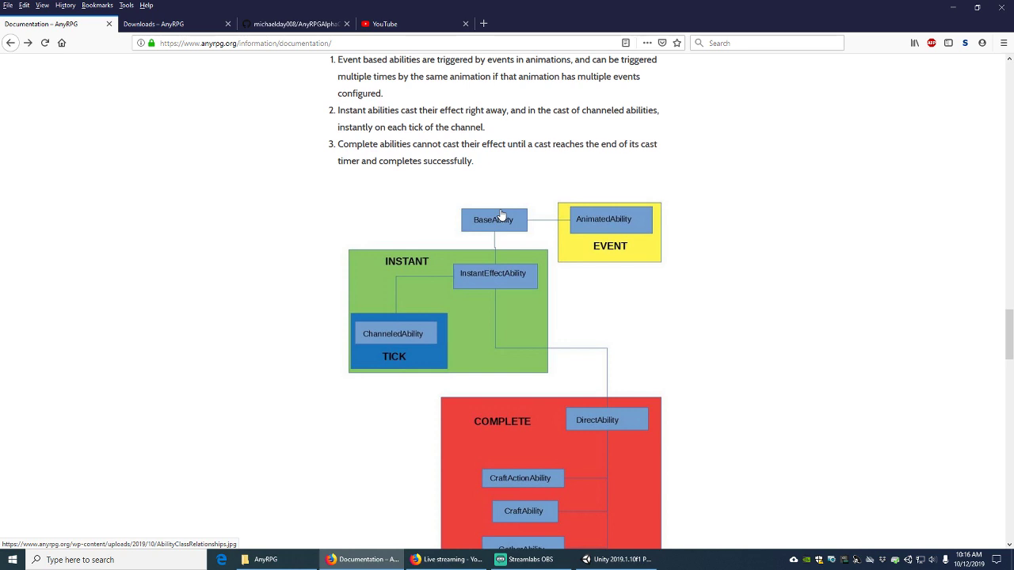
scroll(554, 226, "down", 2)
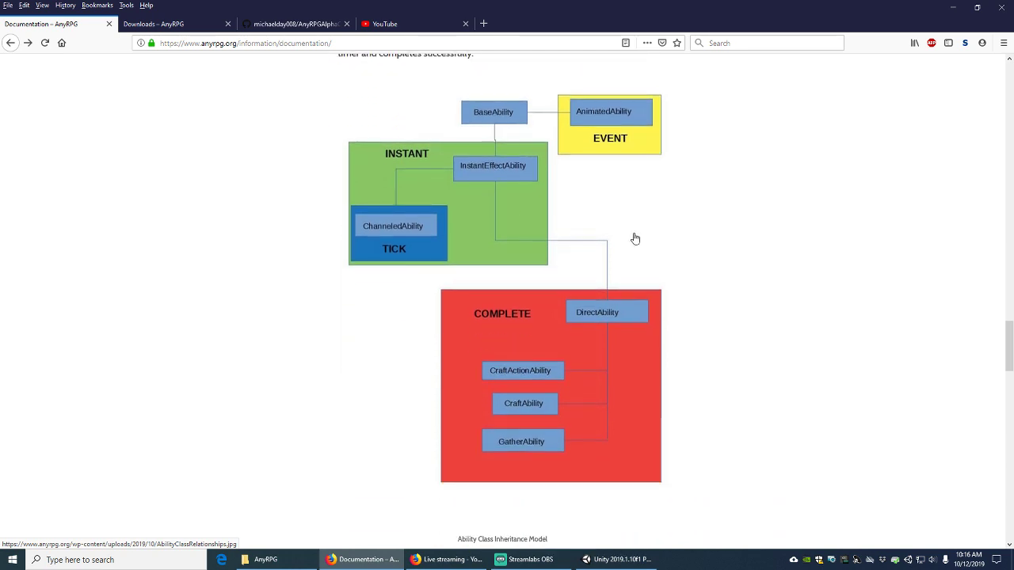
scroll(638, 234, "up", 1)
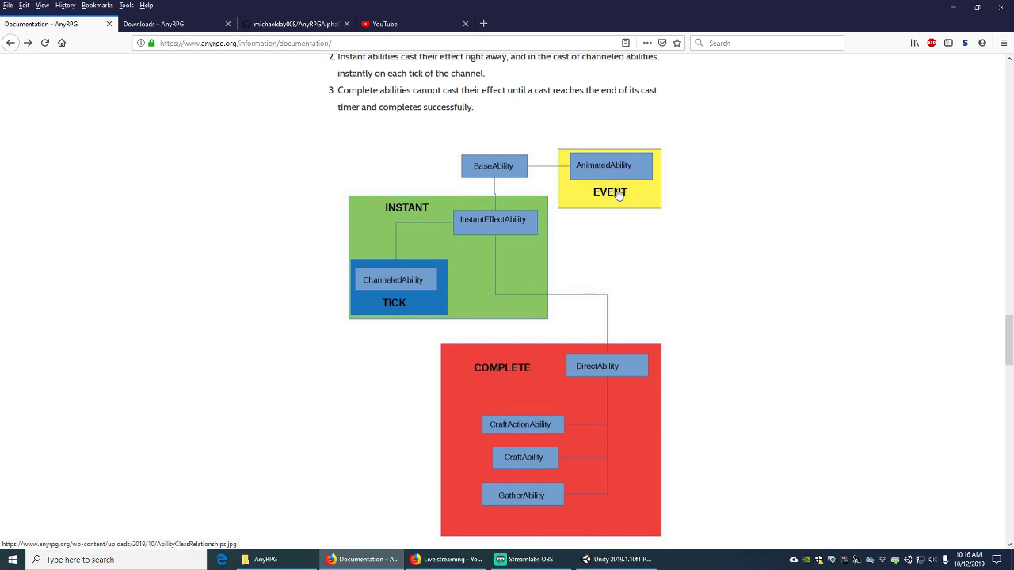
Switch to Unity, search the project for brazilian, inspect the AnyRPGbrazilian_kick animation clip and clear the search
left_click(600, 561)
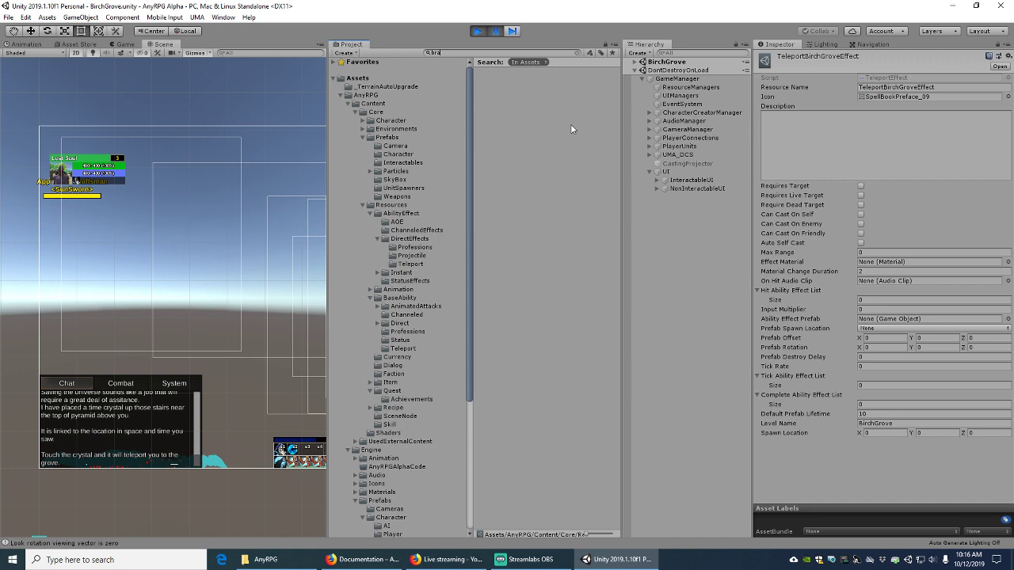
type("liank")
left_click(523, 73)
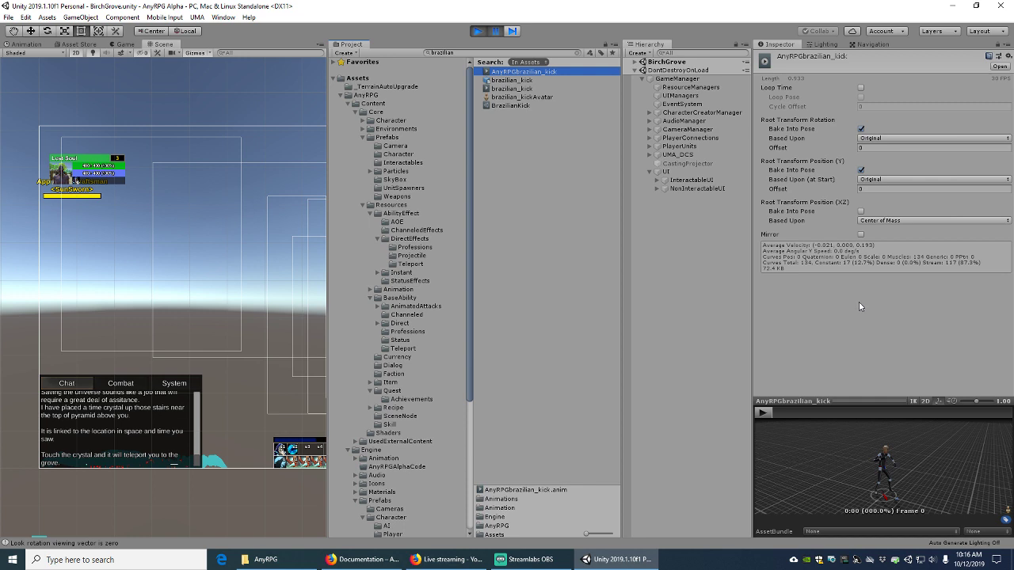
left_click(581, 53)
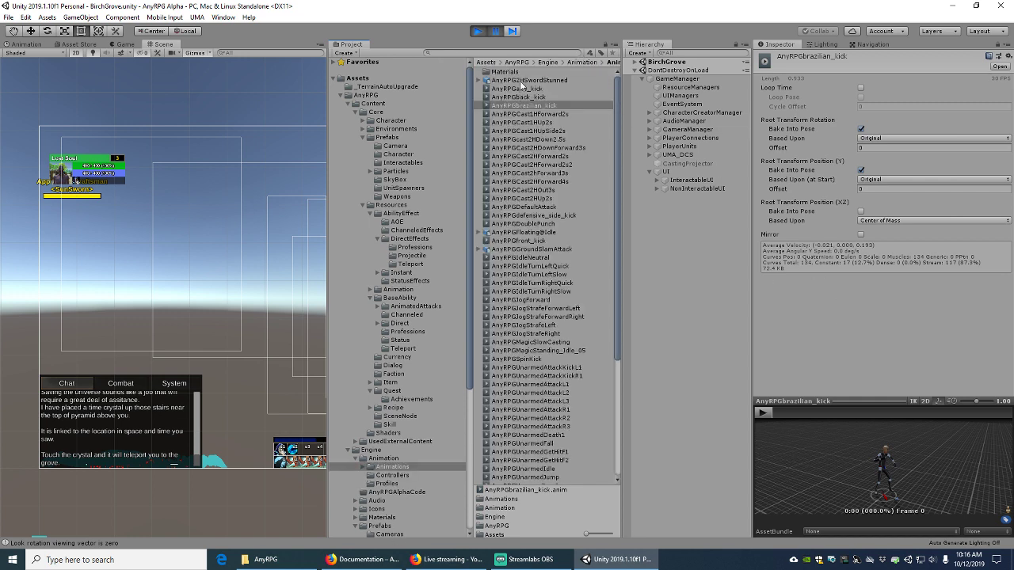
Show the AnyRPGbrazilian_kick clip's keyframes in the Animation window and return to the ability class diagram in Firefox
left_click(519, 97)
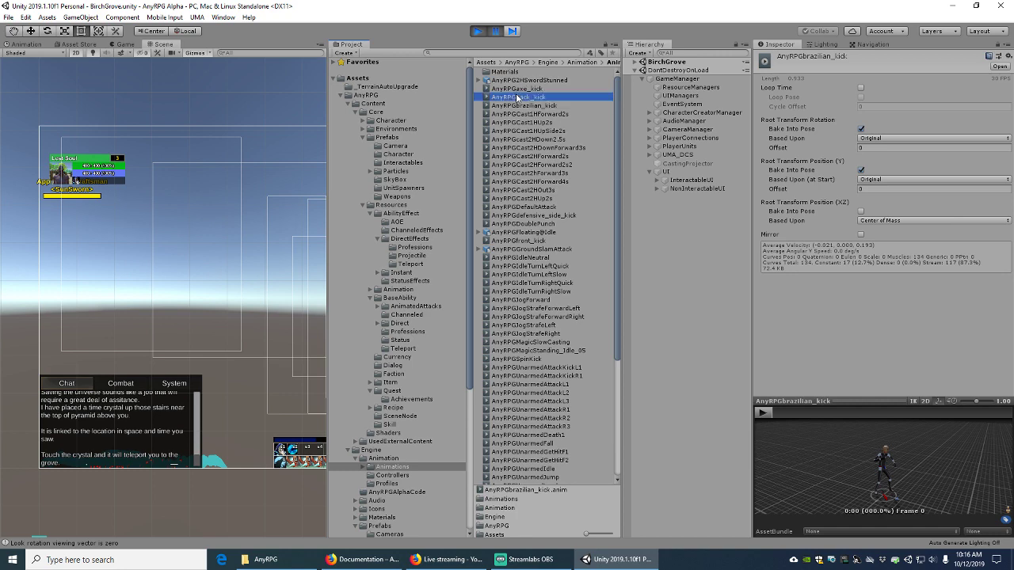
left_click(523, 105)
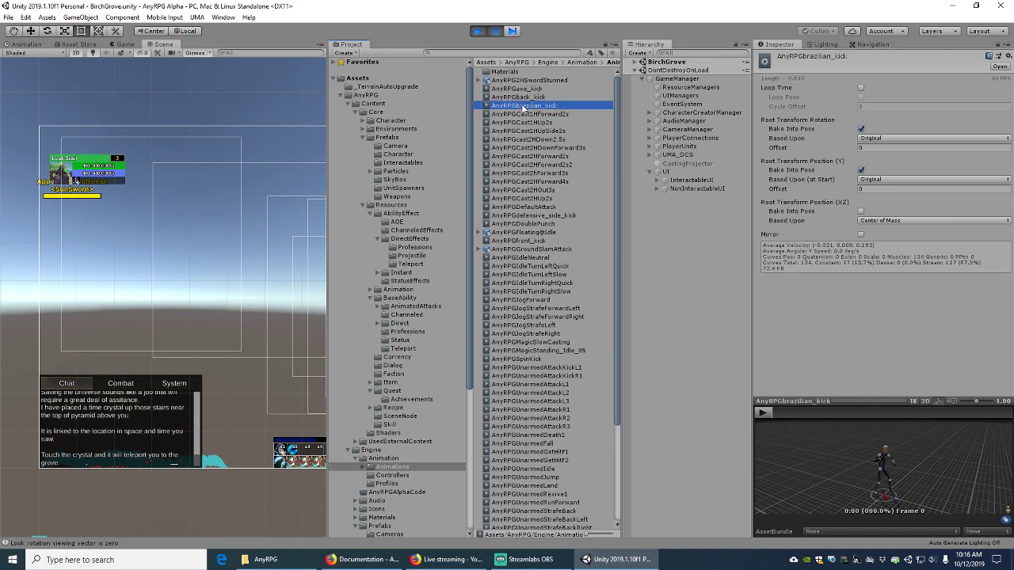
left_click(30, 46)
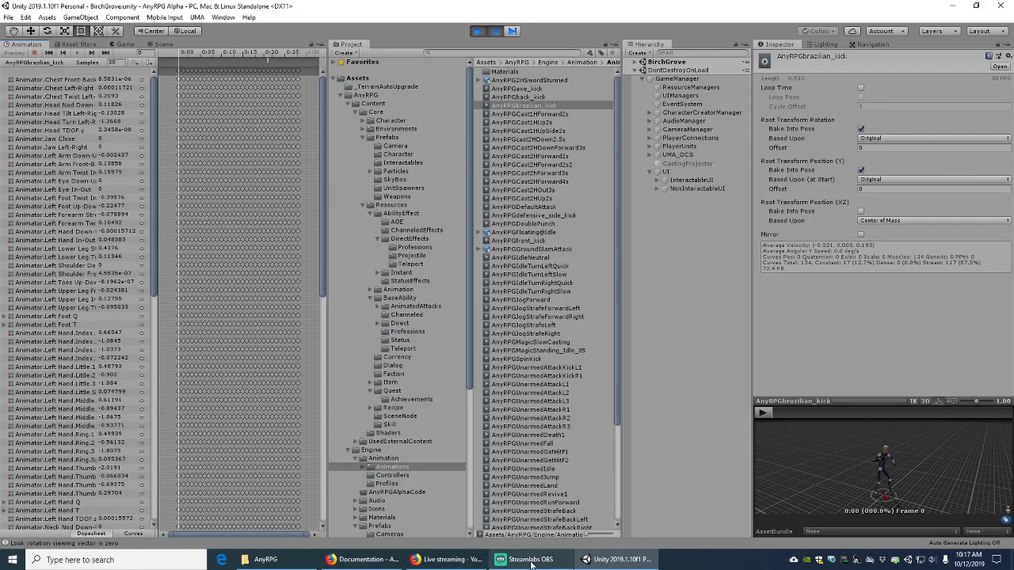
left_click(364, 560)
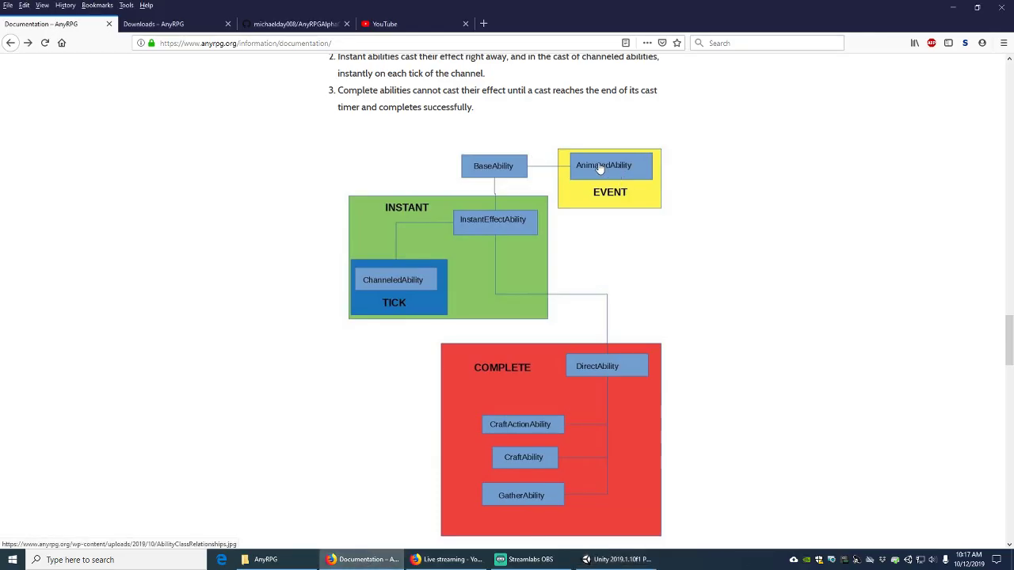
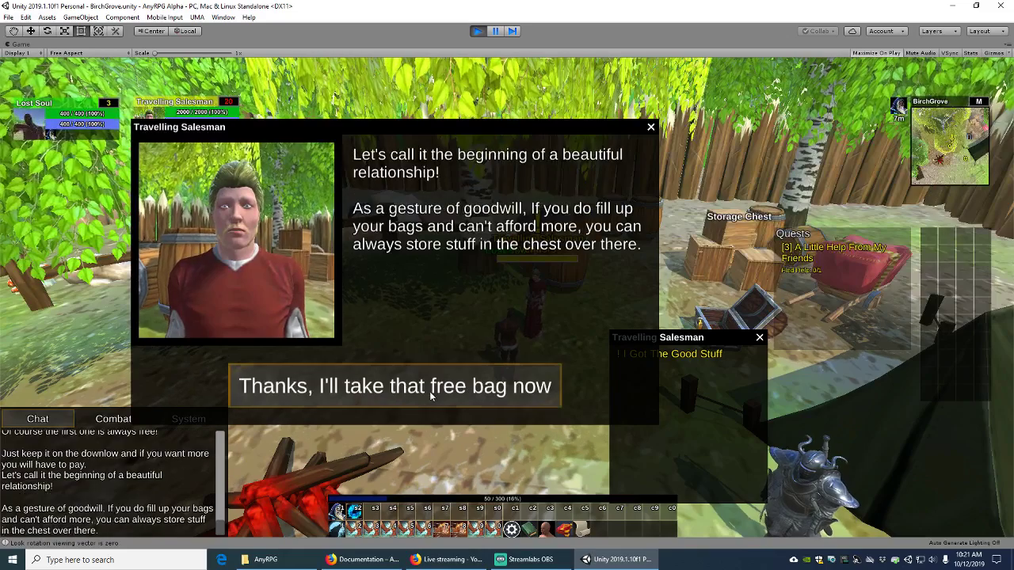
Accept the Travelling Salesman's I Got The Good Stuff quest in the game and open it at the Storage Chest, moving the chest's quest list aside
left_click(446, 386)
left_click(519, 386)
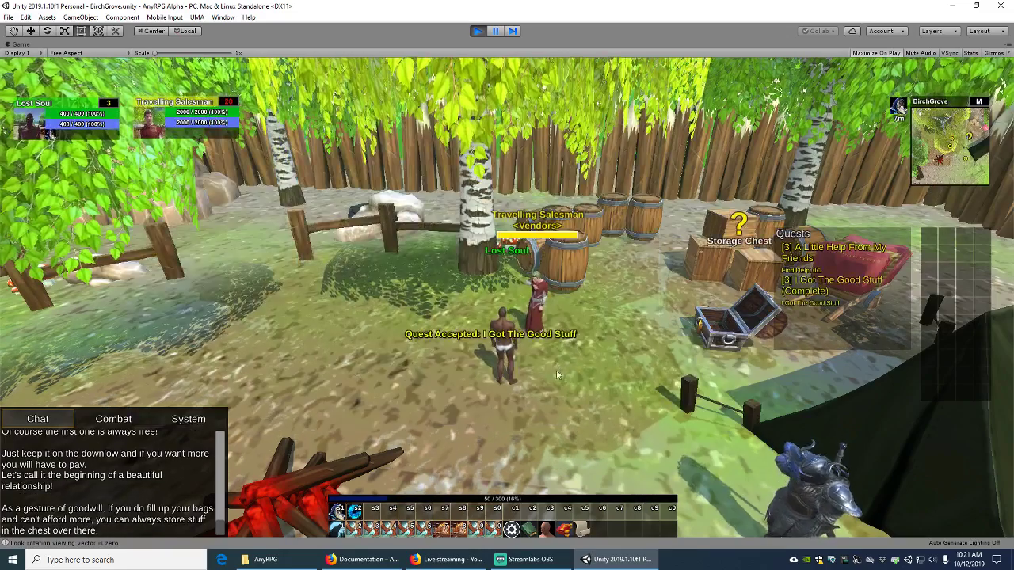
key("d")
right_click(548, 297)
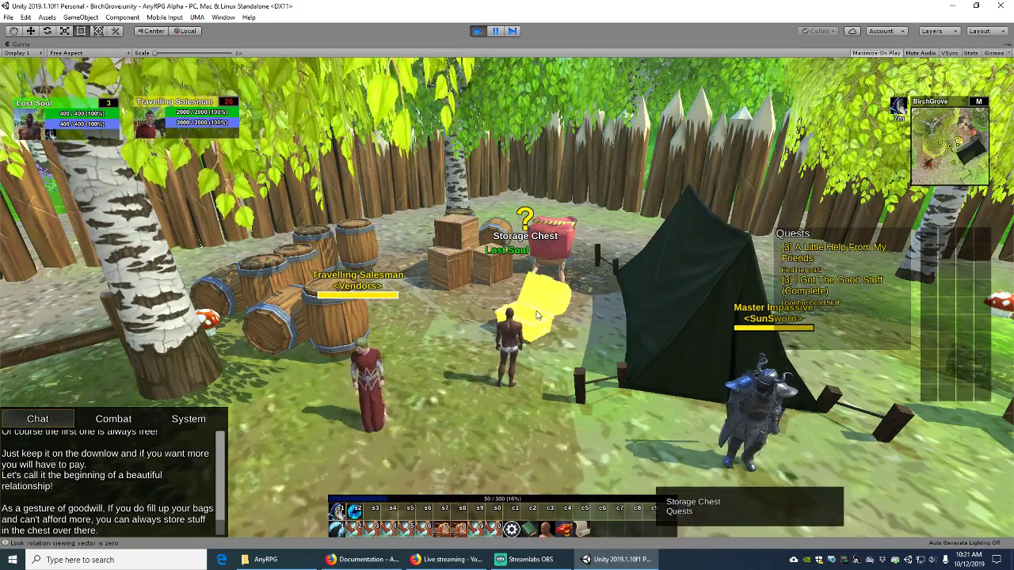
right_click(536, 315)
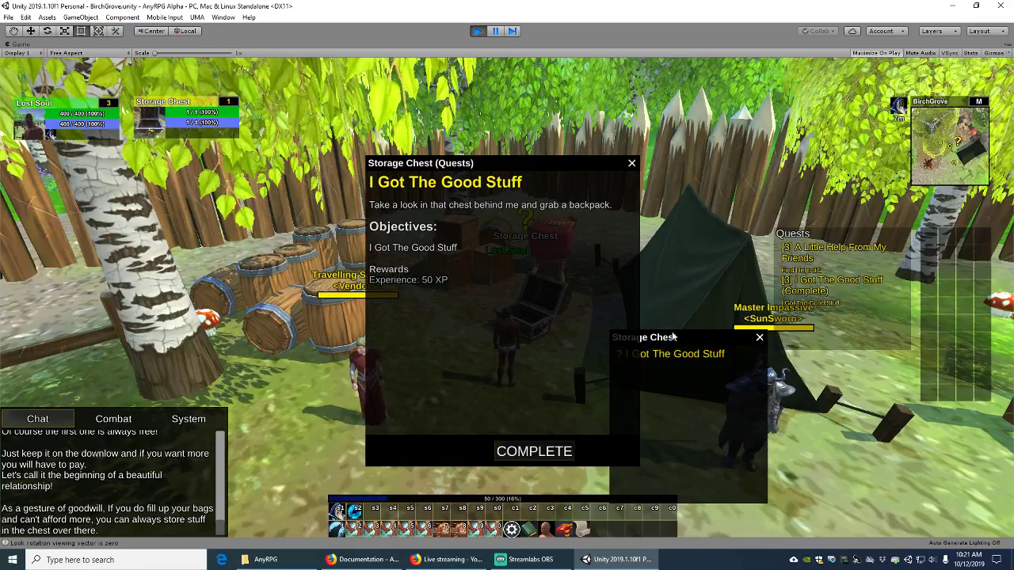
left_click_drag(691, 335, 751, 174)
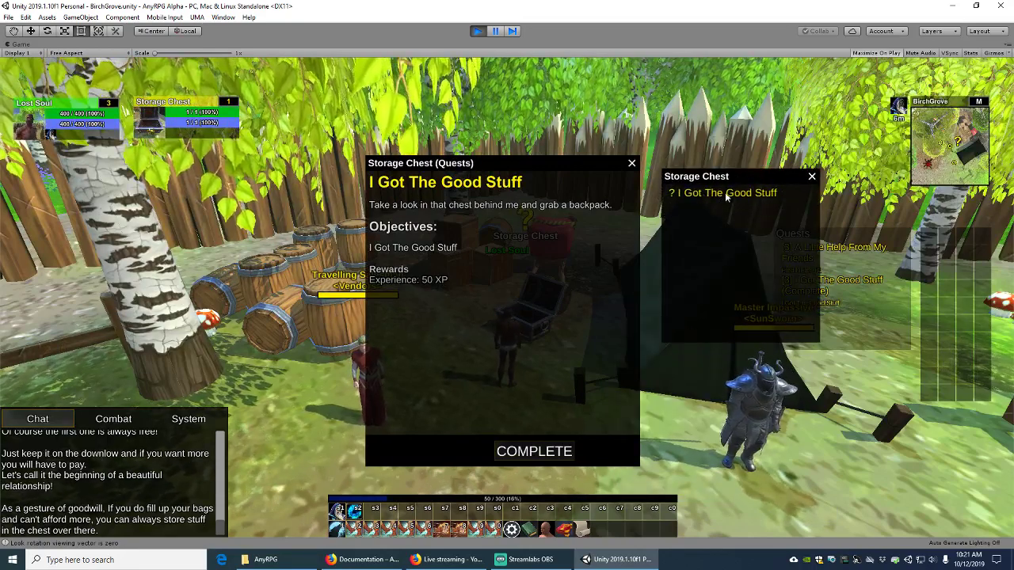
Reposition the overlapping Storage Chest windows and complete the I Got The Good Stuff quest
left_click_drag(726, 197, 718, 273)
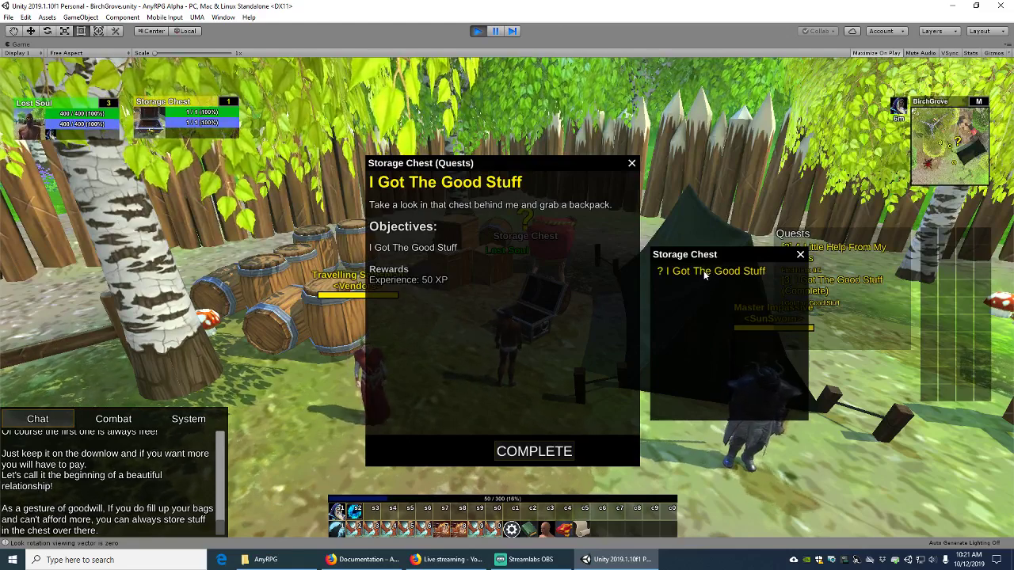
left_click_drag(714, 258, 703, 252)
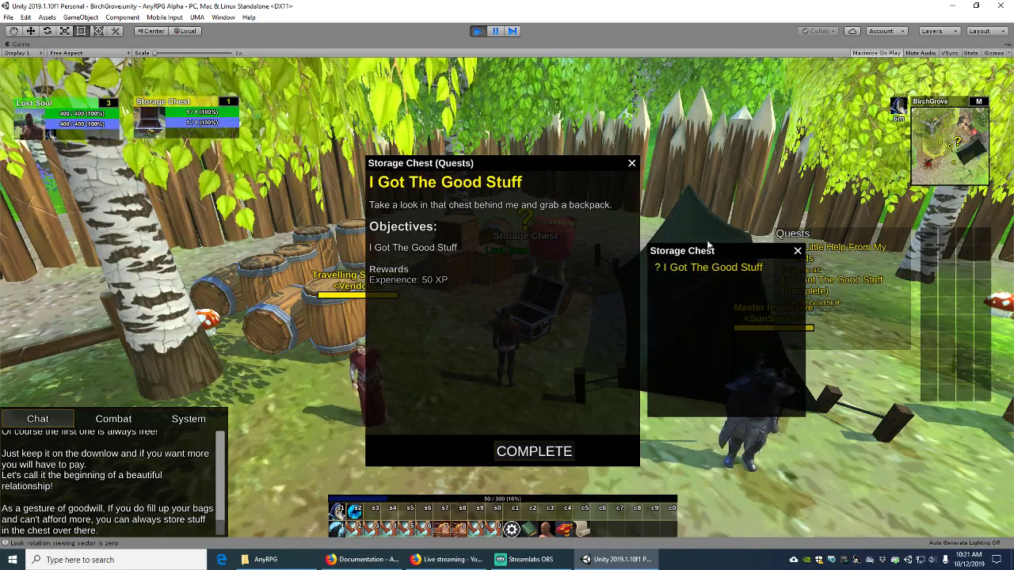
left_click_drag(717, 252, 629, 263)
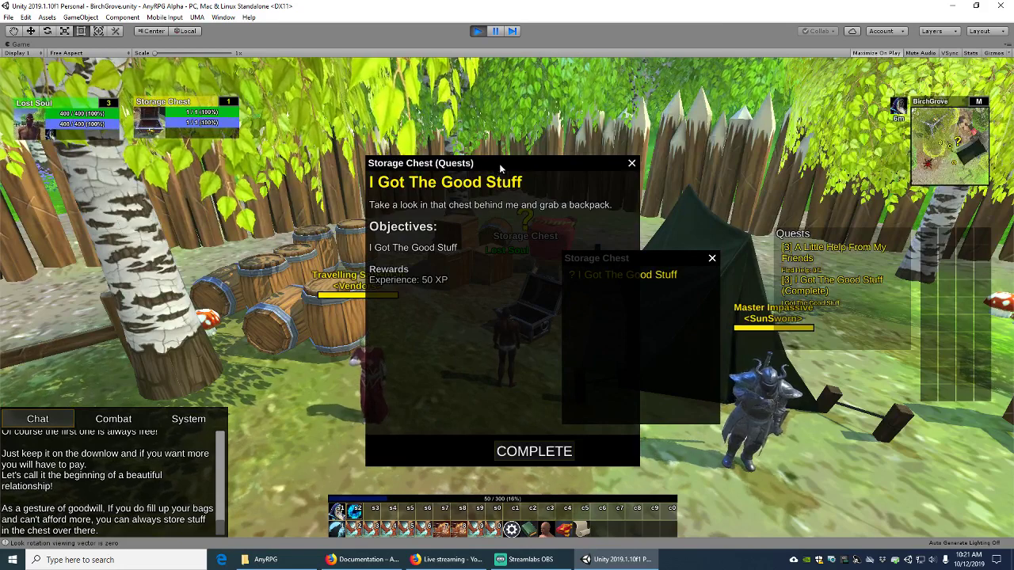
mouse_move(499, 165)
left_mouse_down()
mouse_move(466, 141)
mouse_move(503, 150)
left_mouse_up()
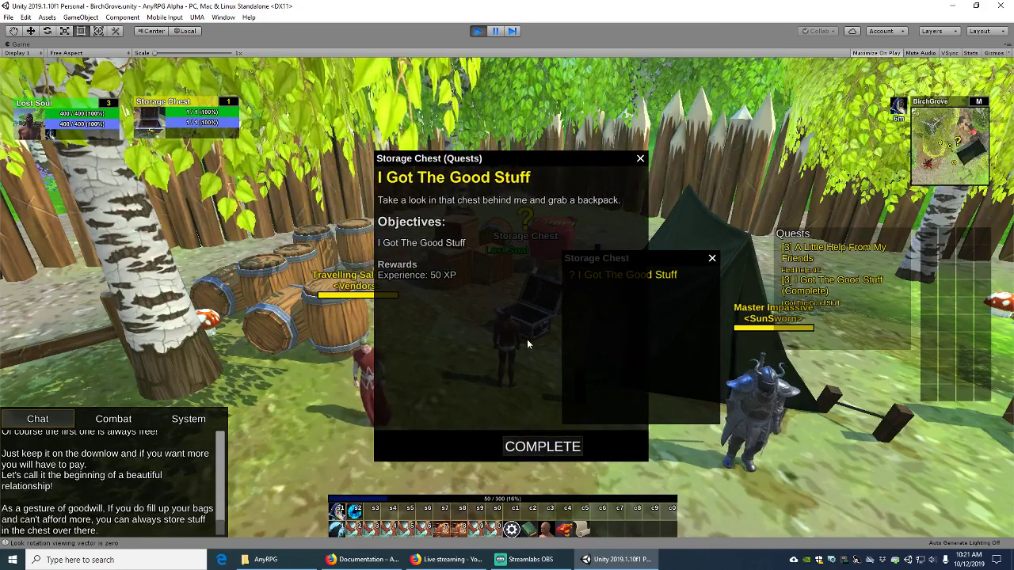
mouse_move(667, 260)
left_mouse_down()
mouse_move(634, 247)
mouse_move(656, 267)
left_mouse_up()
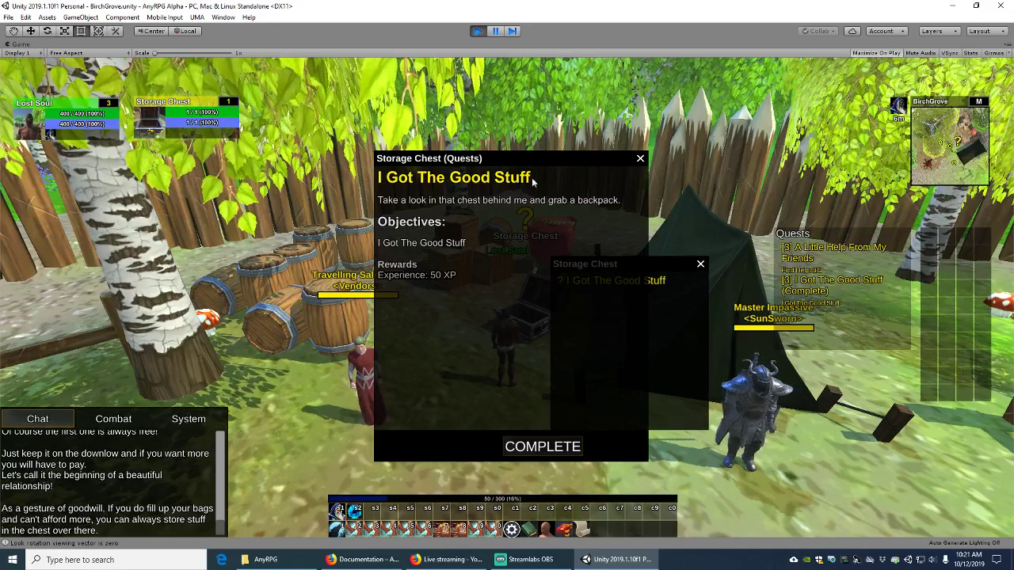
left_click(531, 449)
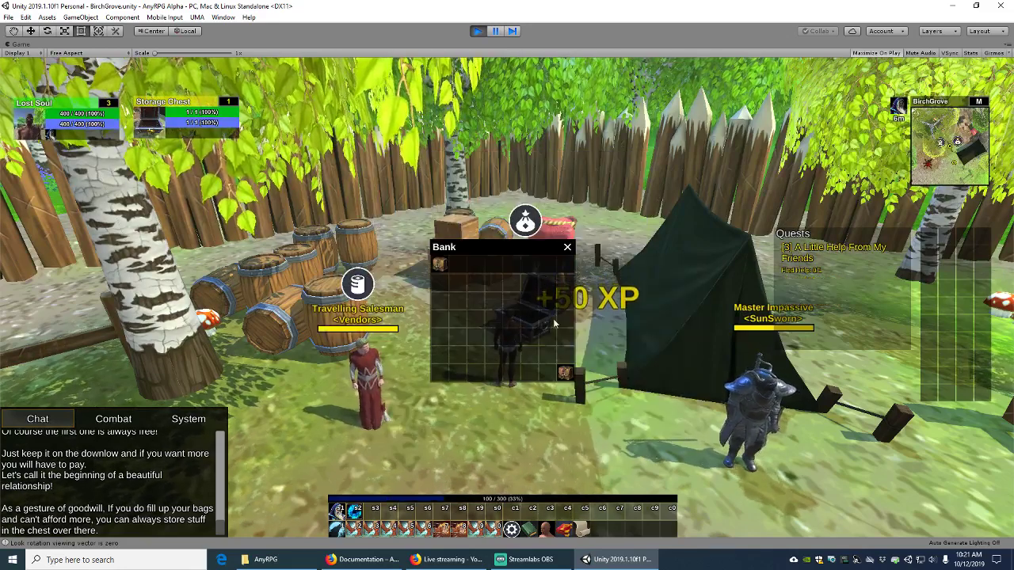
Move the Bank window clear of the chest and reopen the Storage Chest to test the window's position
left_click_drag(511, 255, 399, 108)
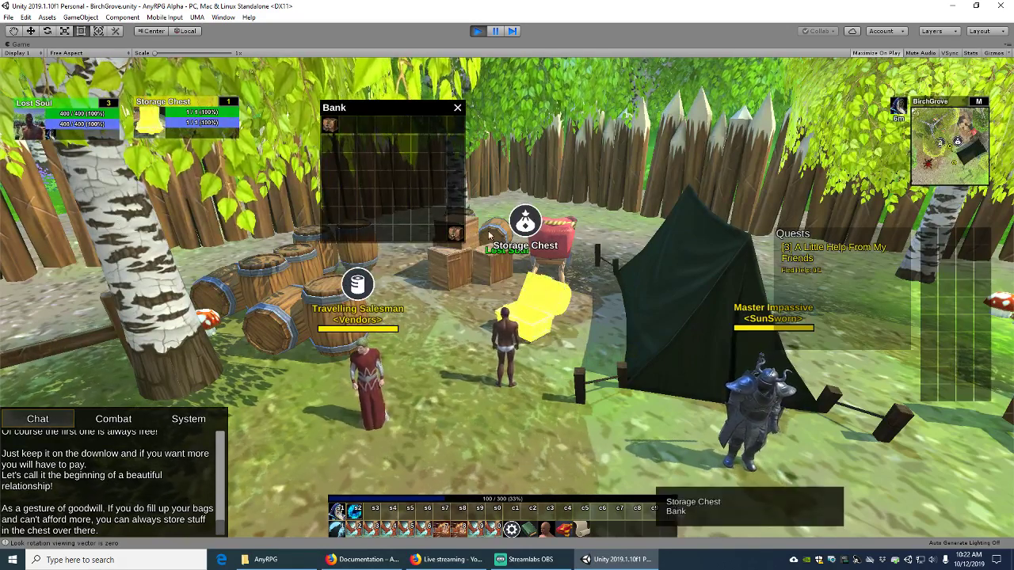
left_click_drag(392, 108, 389, 135)
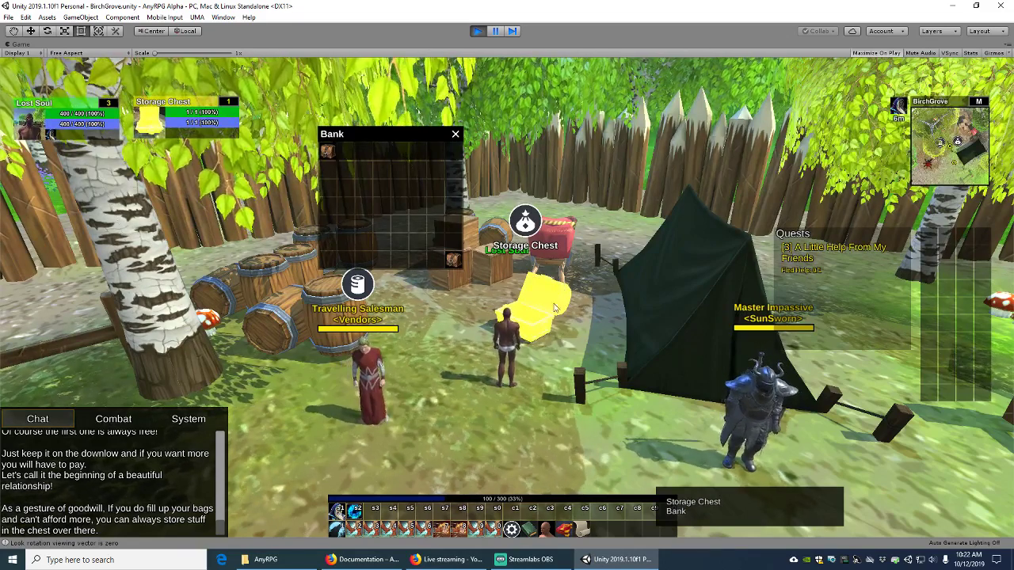
right_click(565, 300)
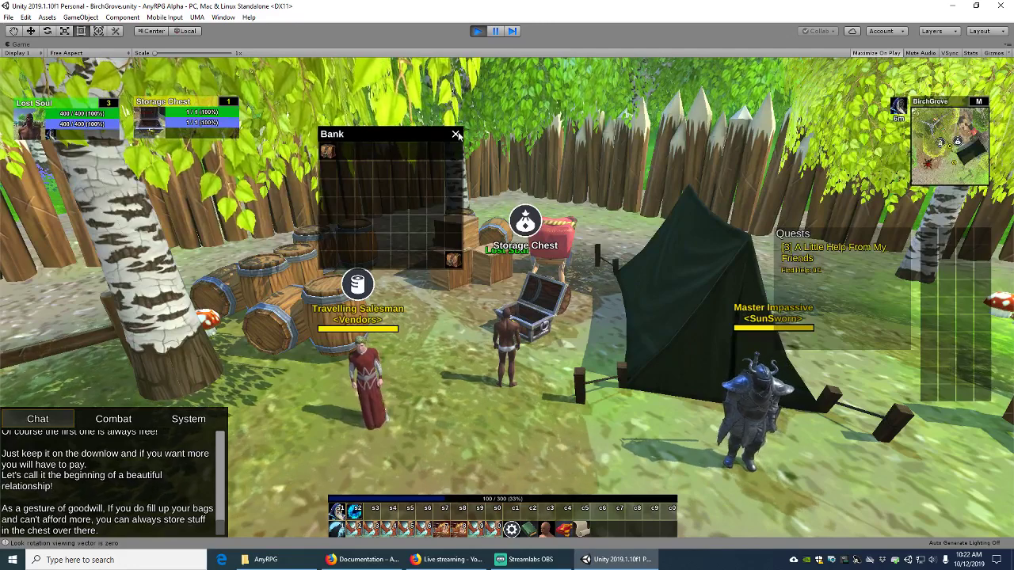
key("Escape")
right_click(540, 305)
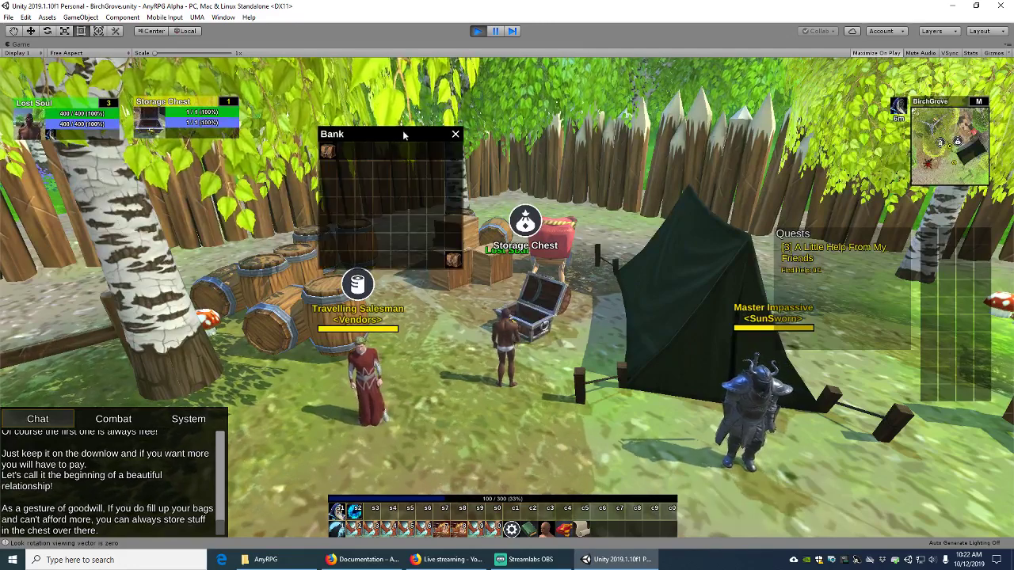
left_click_drag(402, 131, 438, 127)
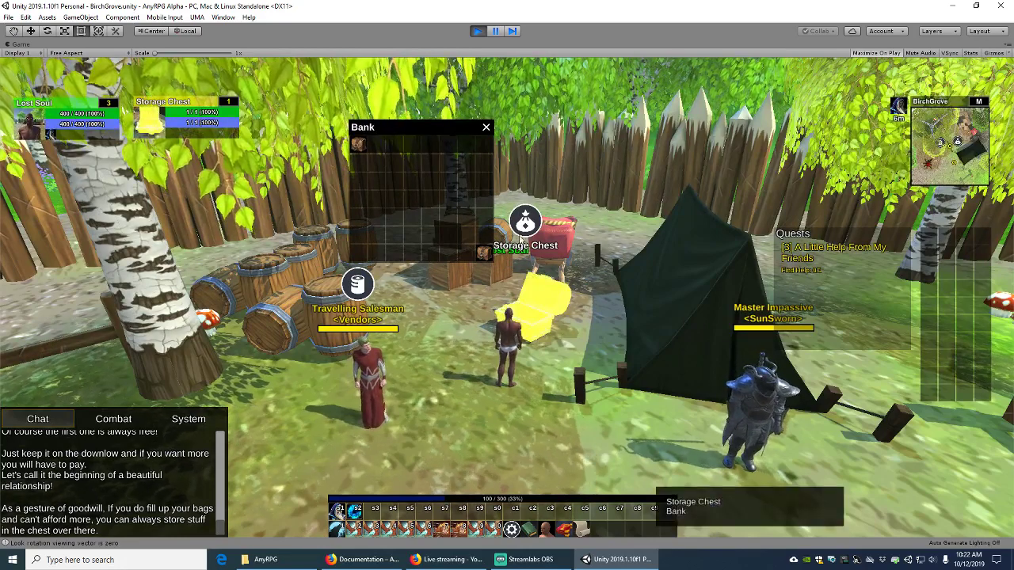
right_click(528, 265)
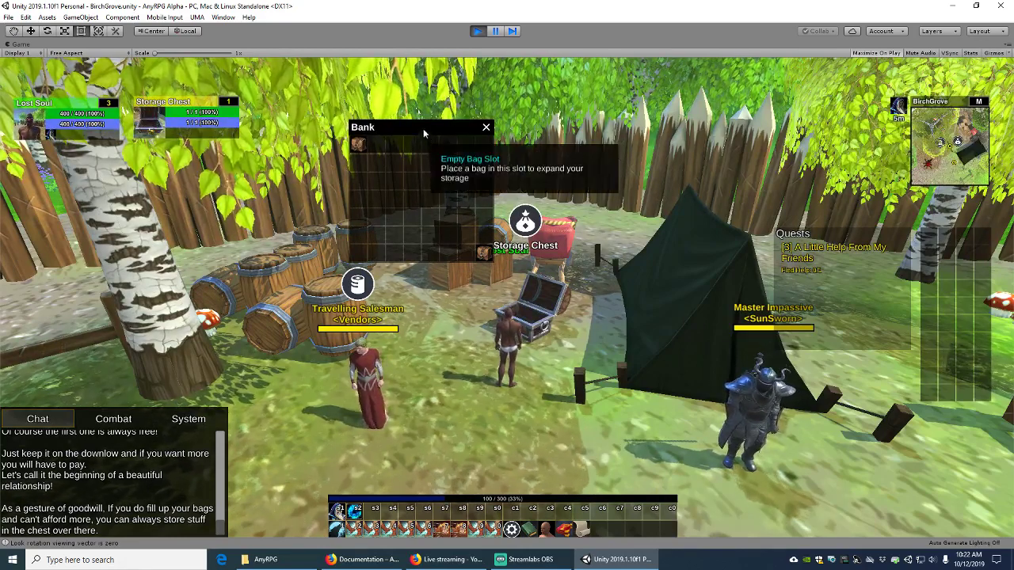
left_click_drag(417, 127, 413, 122)
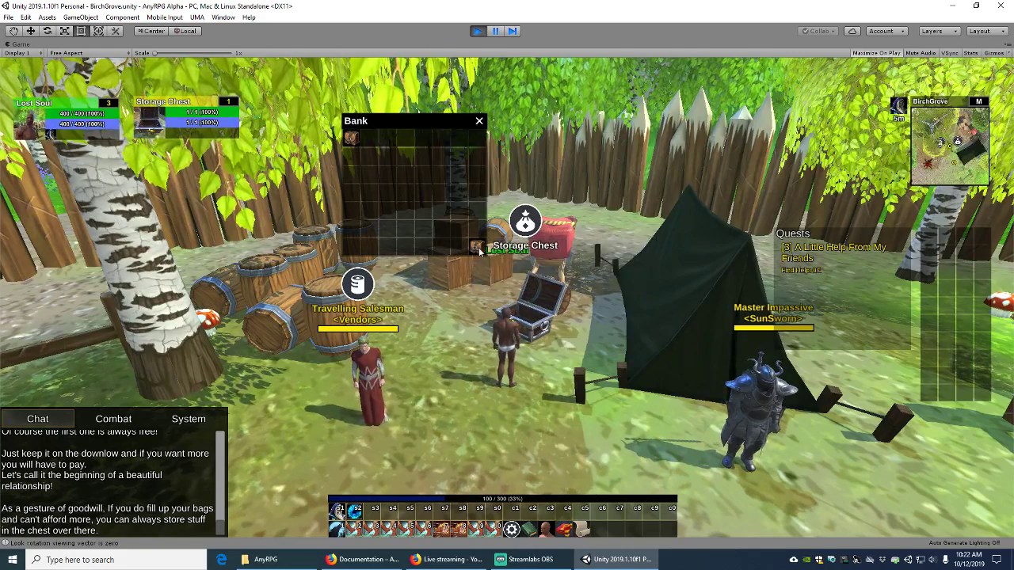
Place the travelling salesman's gift backpack from the bank in the last action bar slot and open the BackPack inventory
left_click_drag(478, 251, 671, 536)
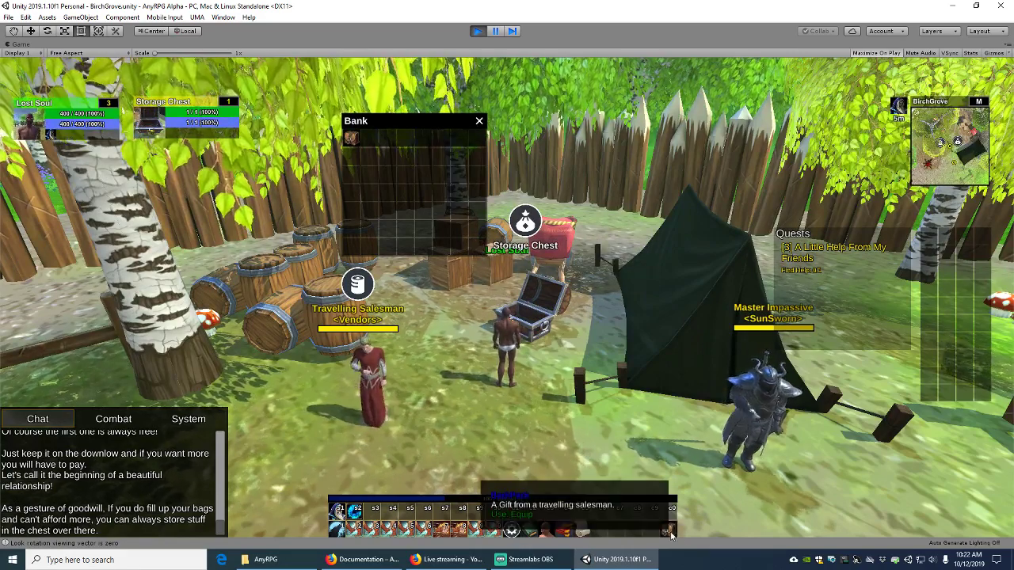
key("b")
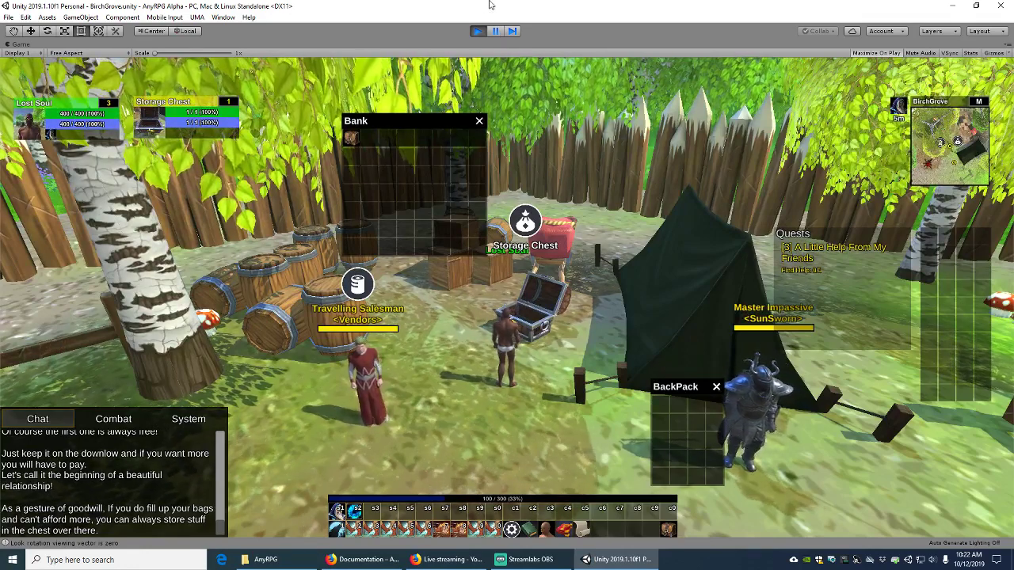
Pause the game, search the project for backpack and inspect the BackPack asset's description and slot settings, clearing the search when done
key("ctrl+p")
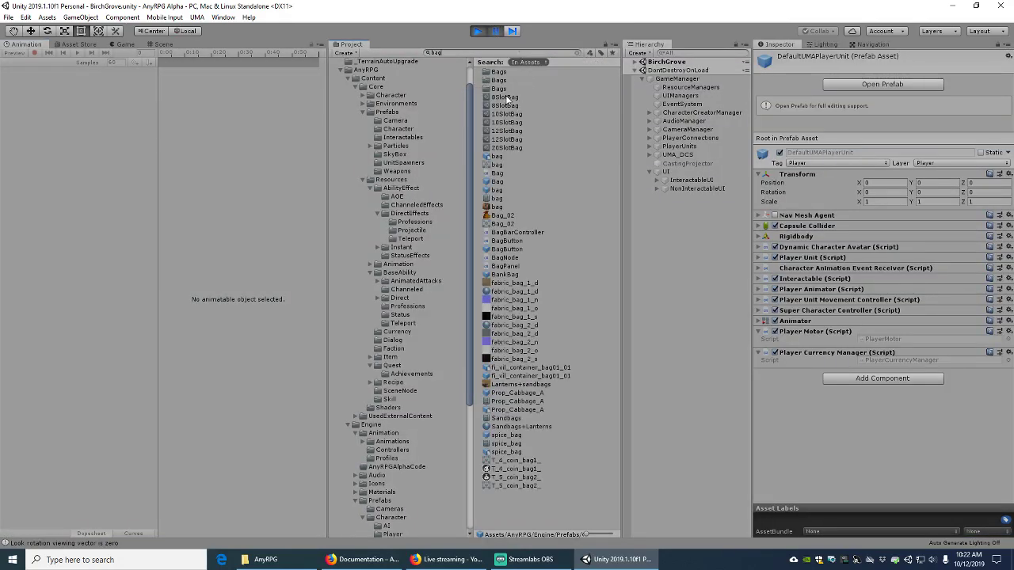
left_click(506, 97)
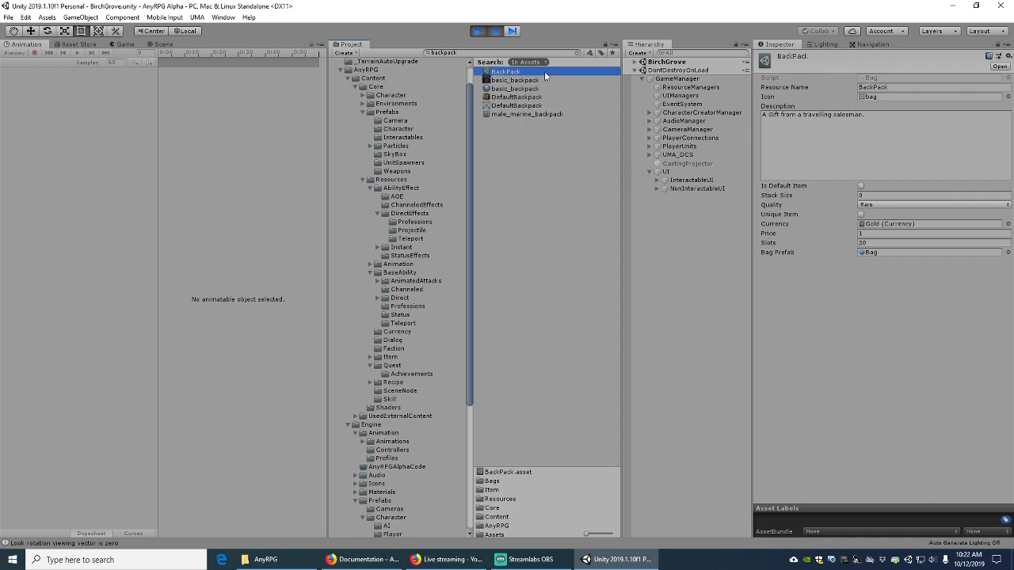
left_click(579, 54)
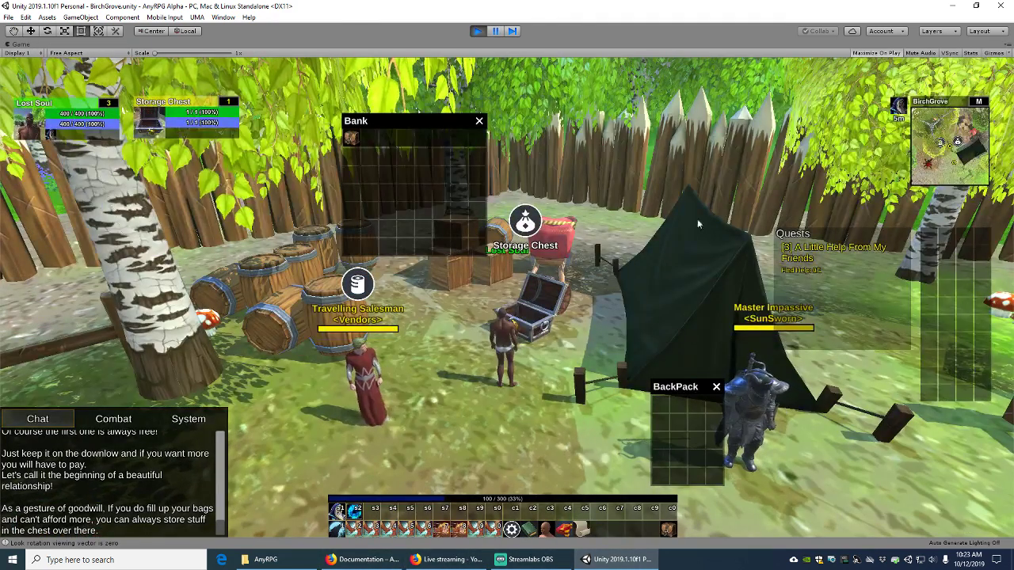
Check the Bank bag's tooltip, inspect the Bank asset's slot setting with the game paused, and resume play
mouse_move(449, 147)
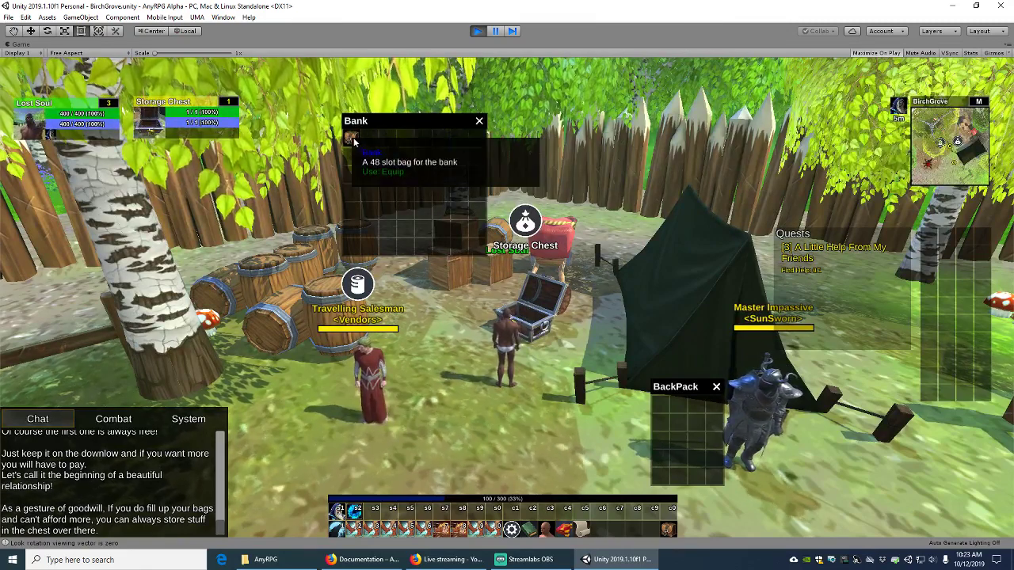
left_click(497, 30)
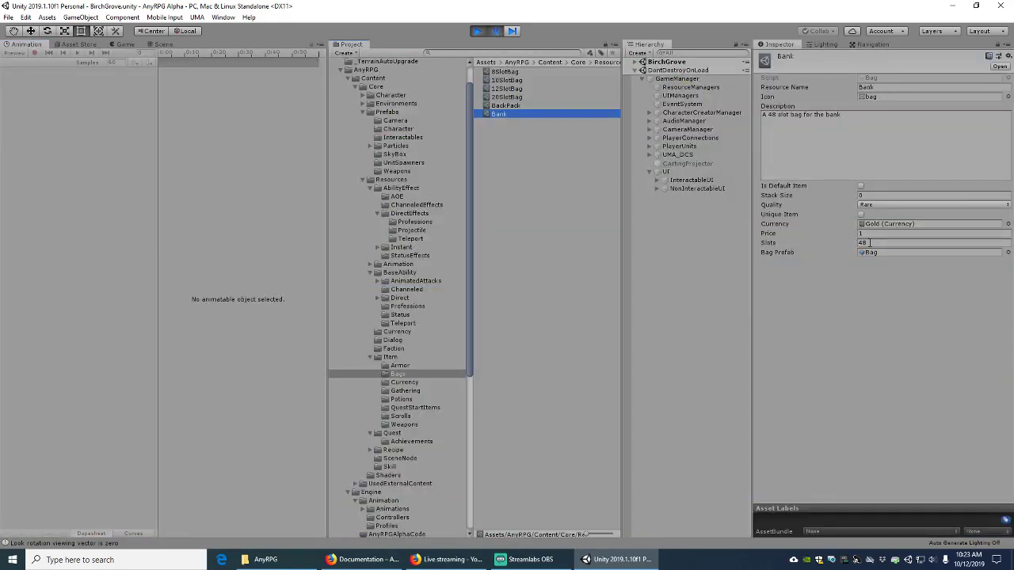
left_click(497, 31)
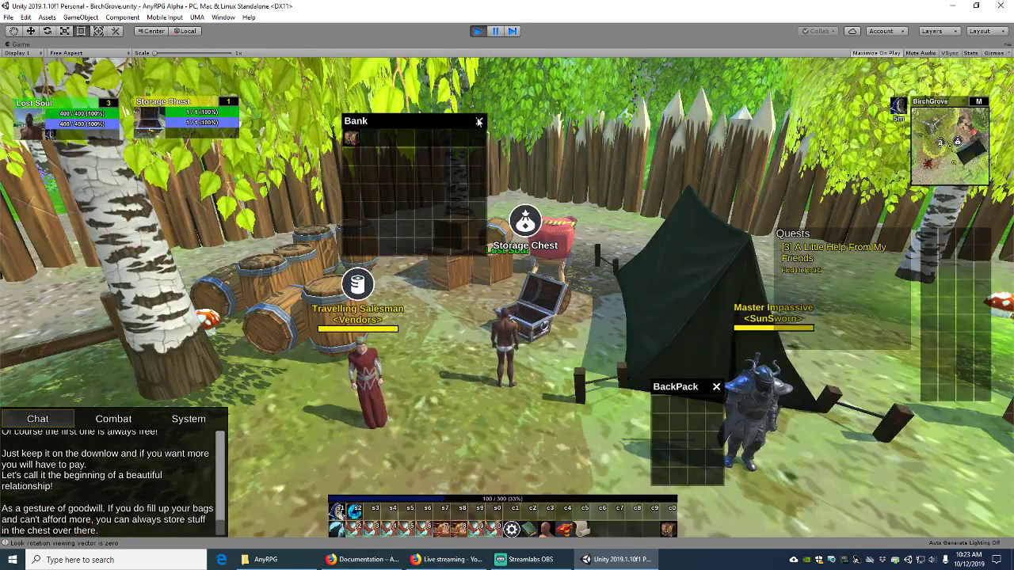
Close the bag windows, talk to the Travelling Salesman and browse the Vendor window to page 3
left_click(716, 388)
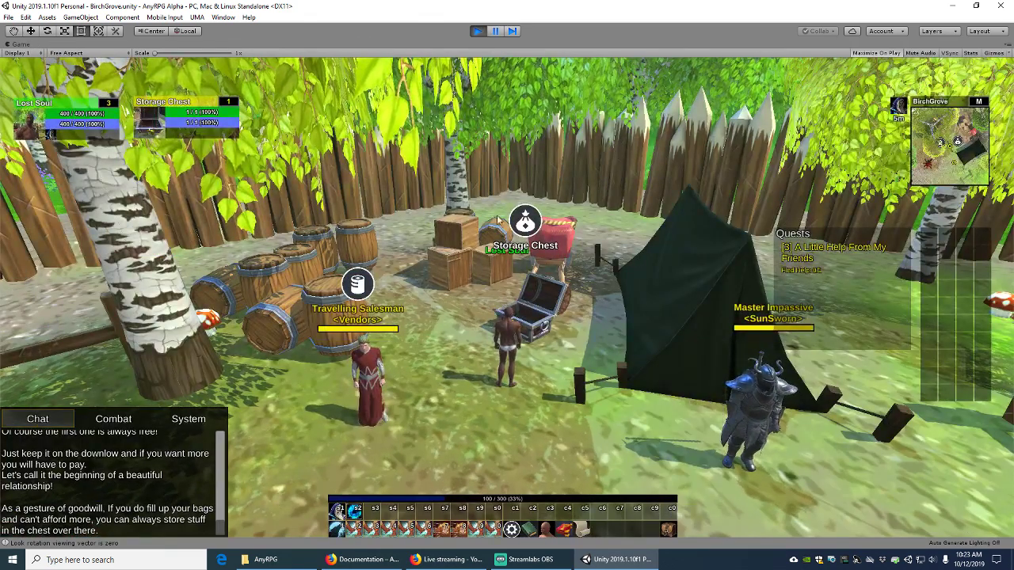
left_click_drag(555, 258, 506, 207)
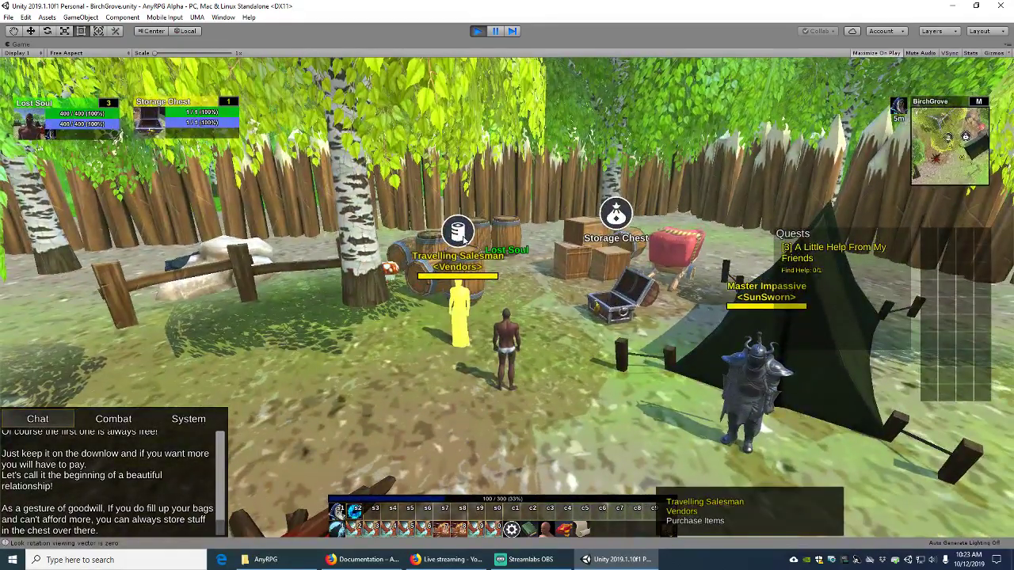
right_click(651, 293)
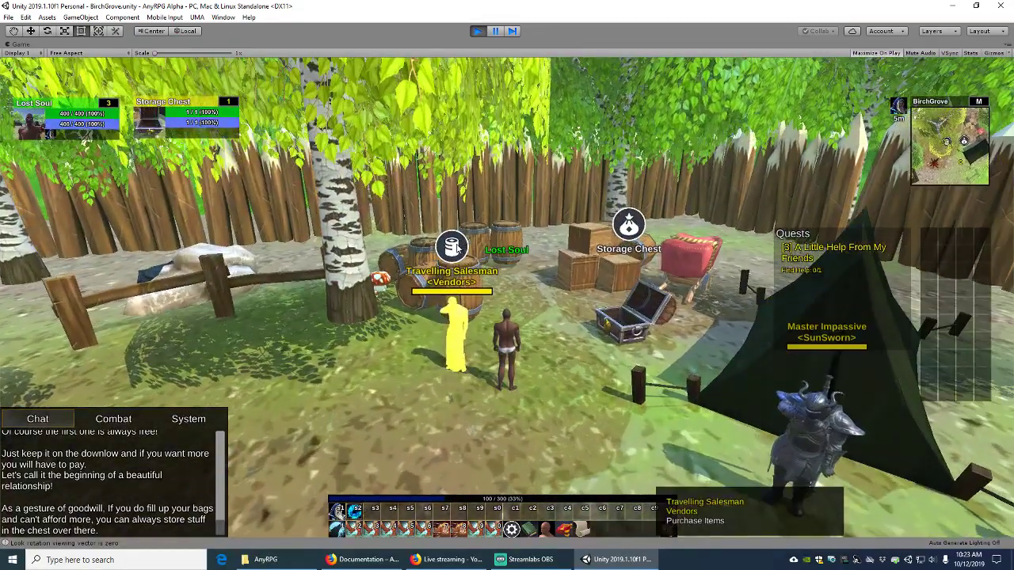
right_click(456, 249)
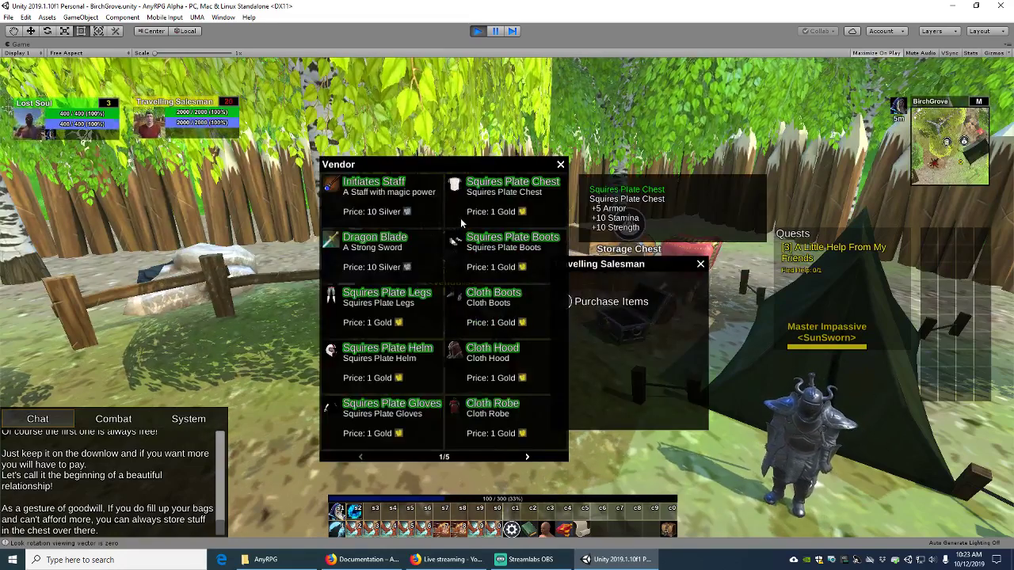
left_click(527, 458)
left_click(527, 457)
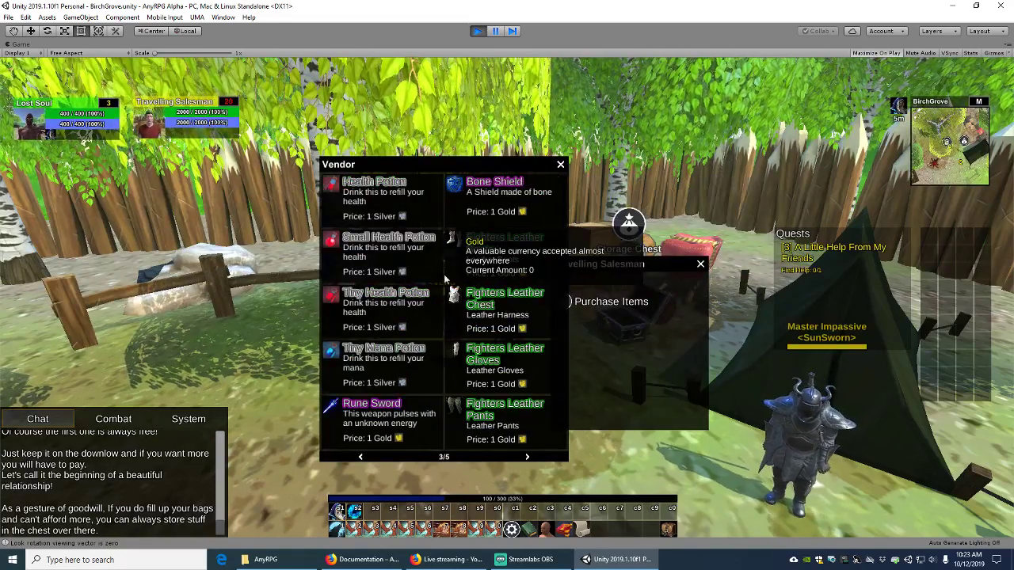
Pause the game, search the project for gmvendor and open the GMVendor prefab, collapsing the AI and Character Unit components
left_click(497, 31)
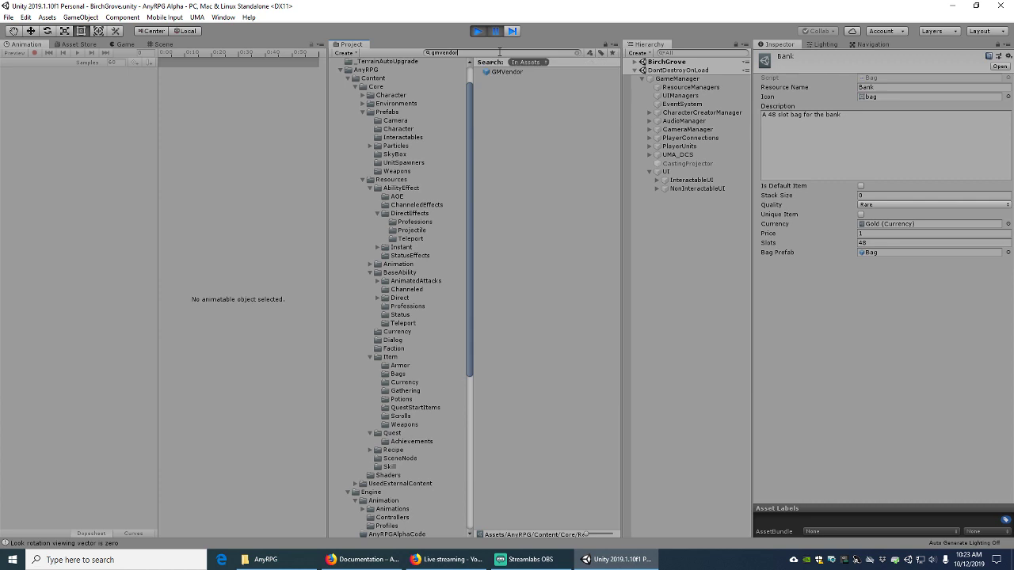
double_click(507, 72)
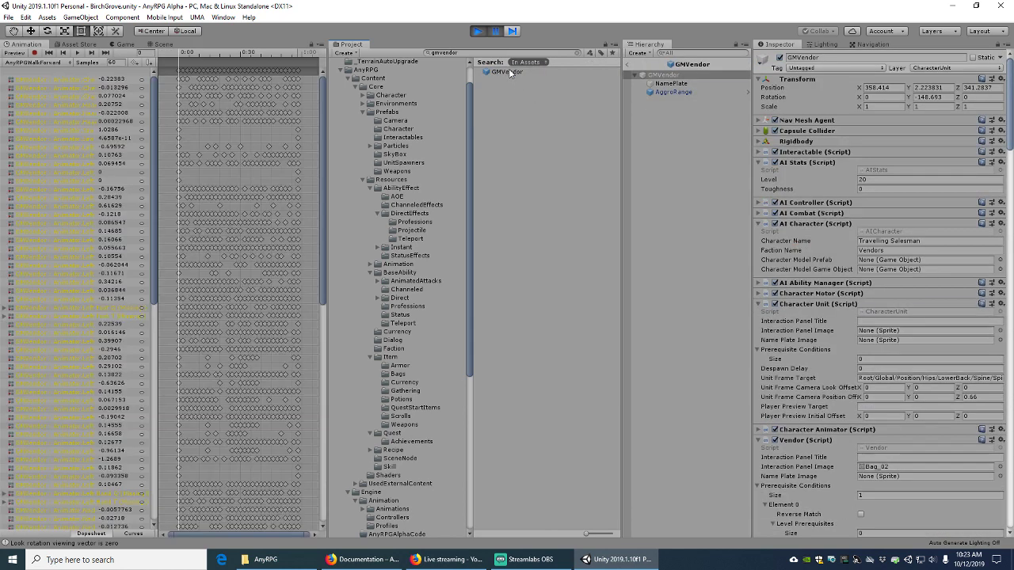
left_click(759, 224)
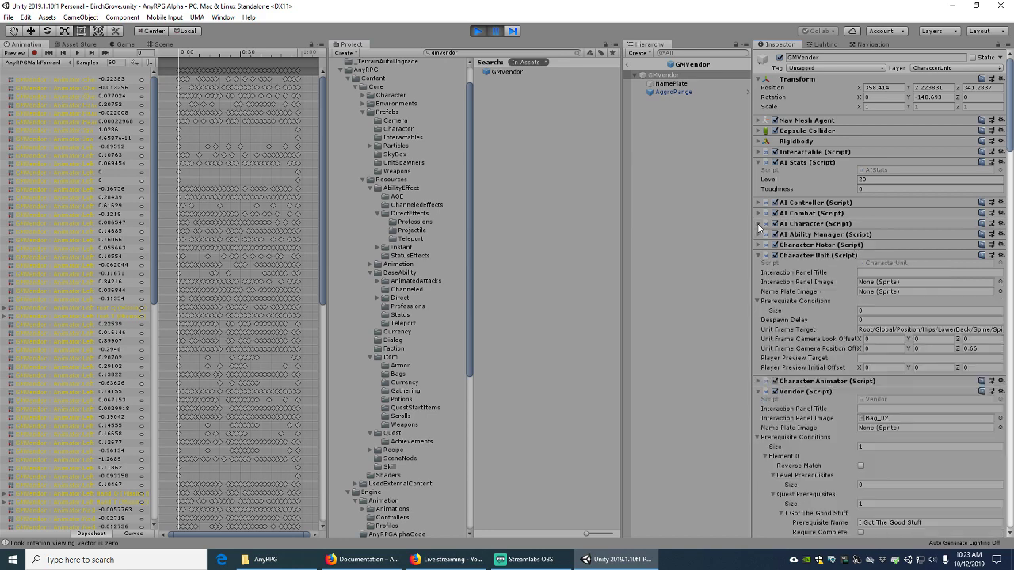
left_click(759, 162)
left_click(759, 226)
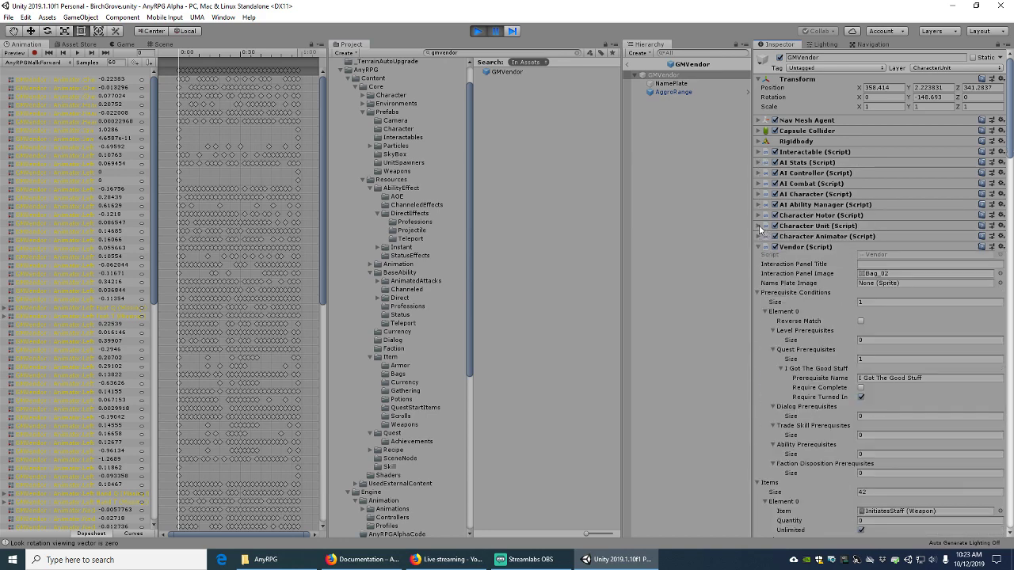
Examine the Vendor script's quest prerequisite and its list of items for sale
scroll(799, 271, "down", 4)
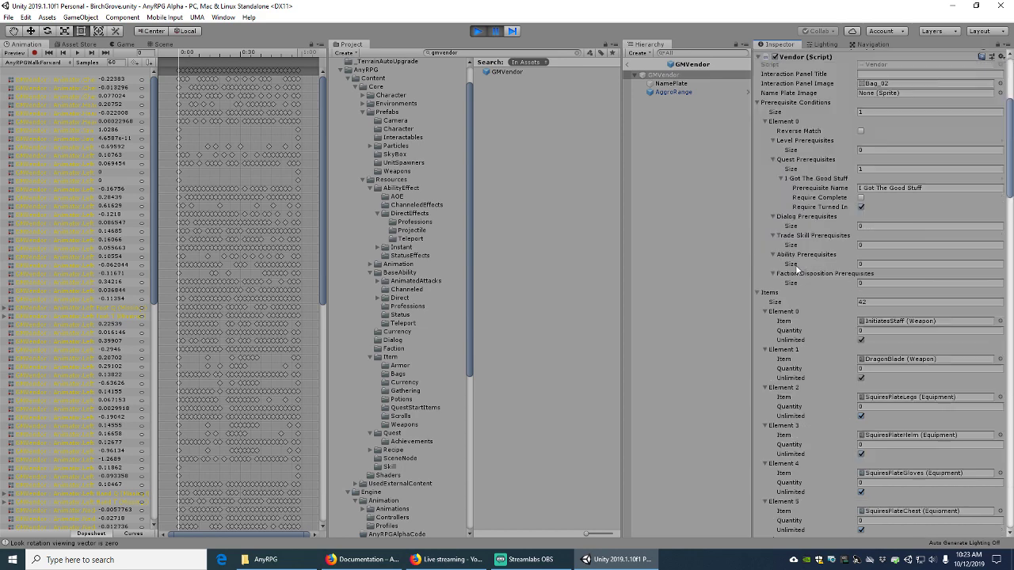
scroll(808, 174, "up", 3)
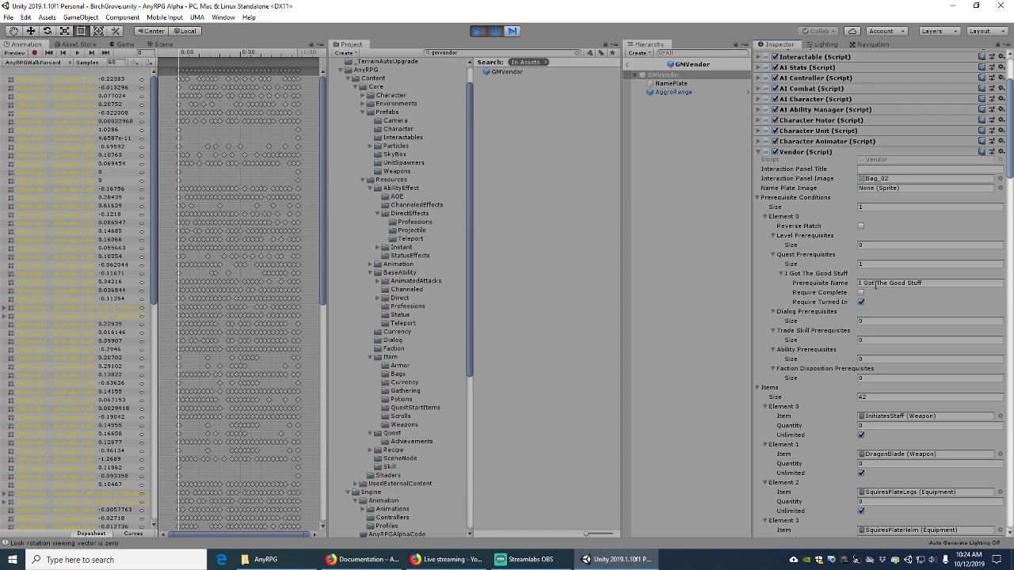
scroll(828, 295, "down", 3)
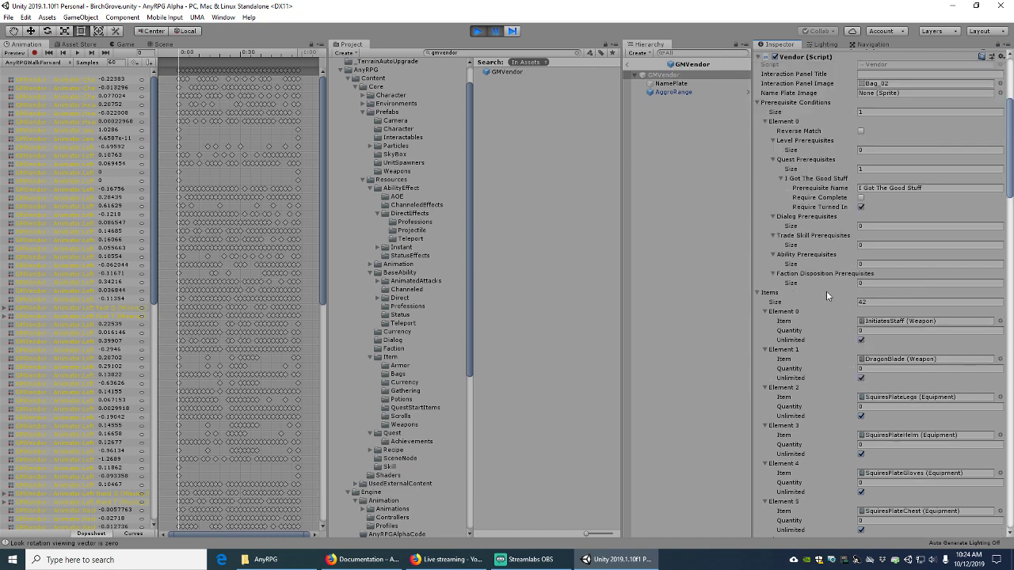
scroll(821, 231, "down", 3)
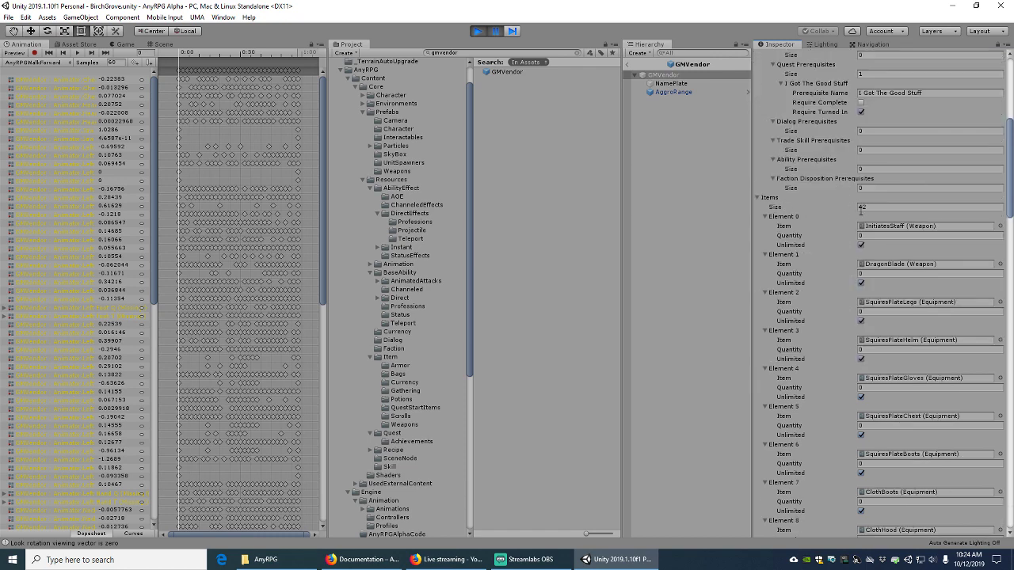
scroll(836, 357, "down", 20)
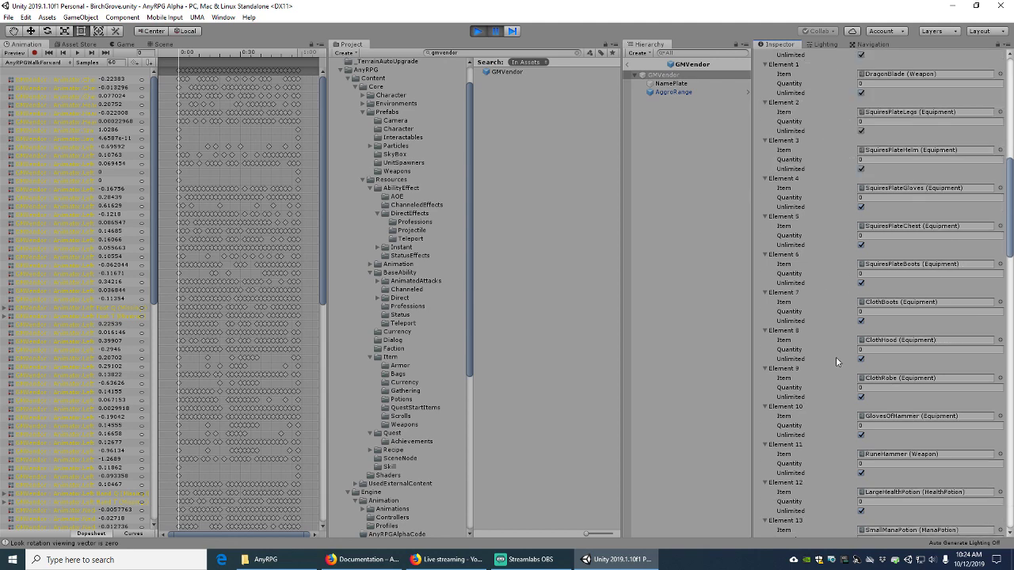
Review the remaining items for sale on the Vendor script and the Quest Giver settings below them
scroll(833, 347, "down", 5)
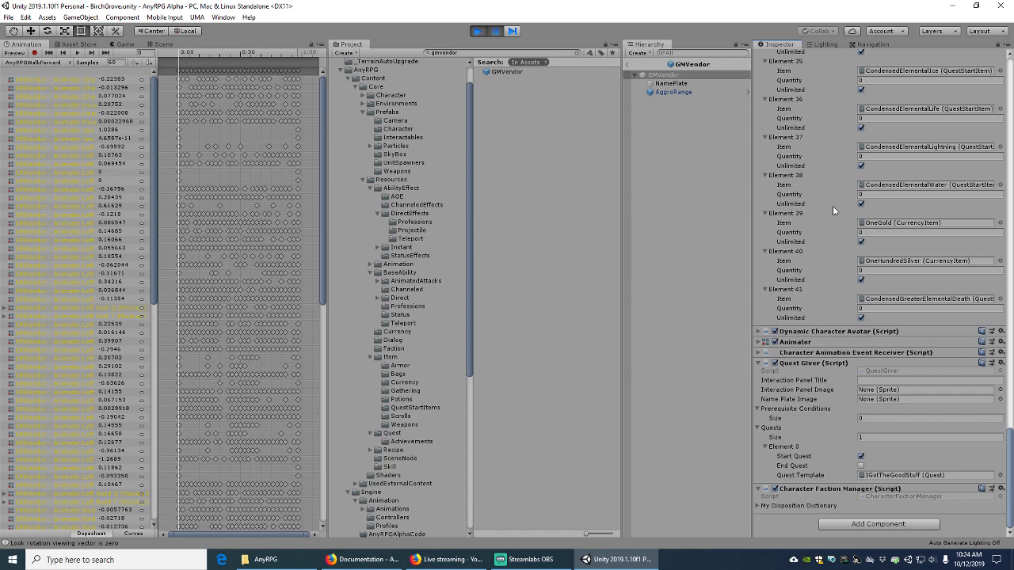
scroll(836, 256, "up", 3)
scroll(820, 251, "down", 3)
scroll(820, 251, "up", 3)
Resume play, browse the Vendor window to page 5 and back to page 3, and briefly check the paused GMVendor prefab
left_click(496, 30)
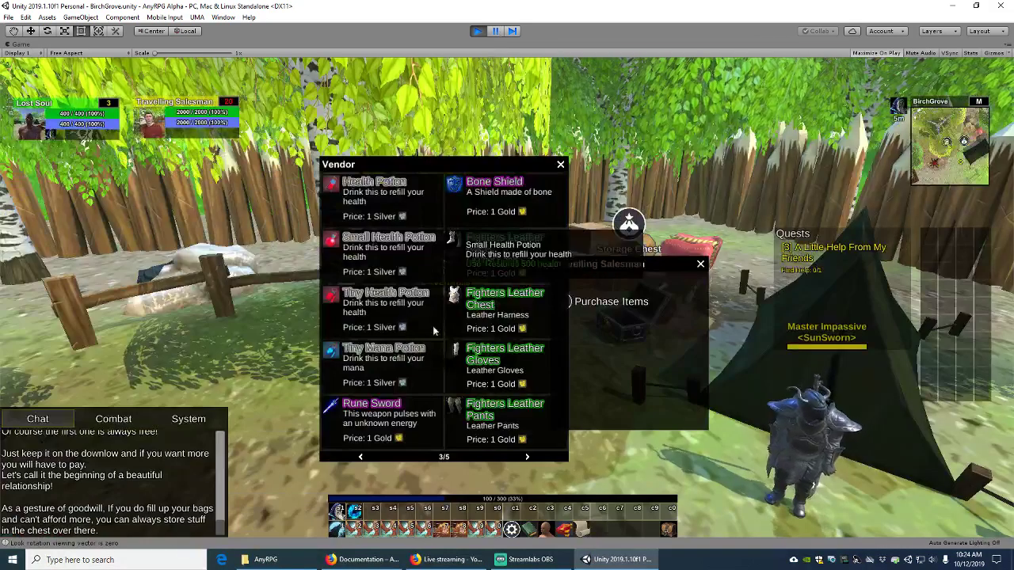
left_click(527, 457)
left_click(527, 457)
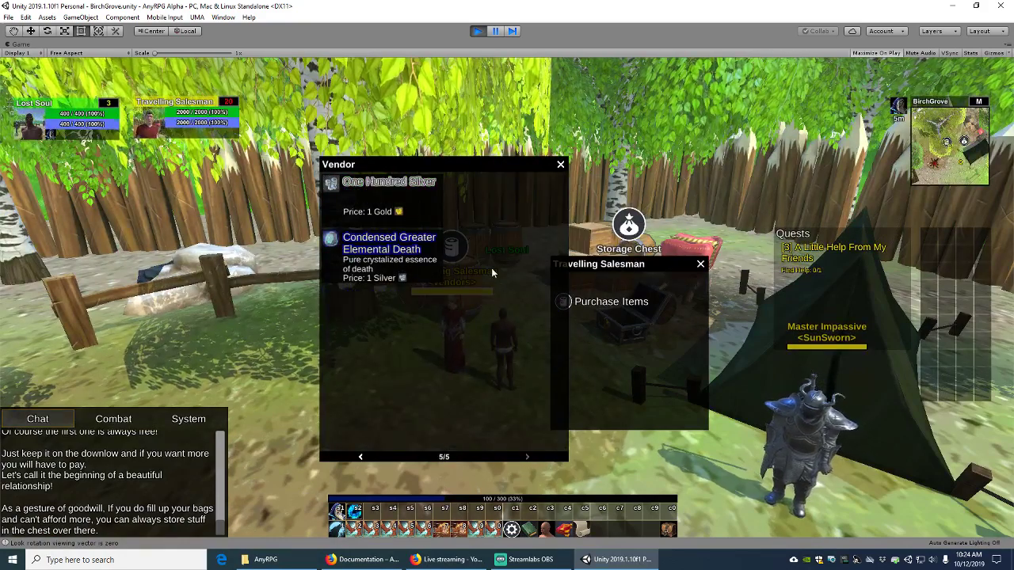
scroll(491, 268, "up", 2)
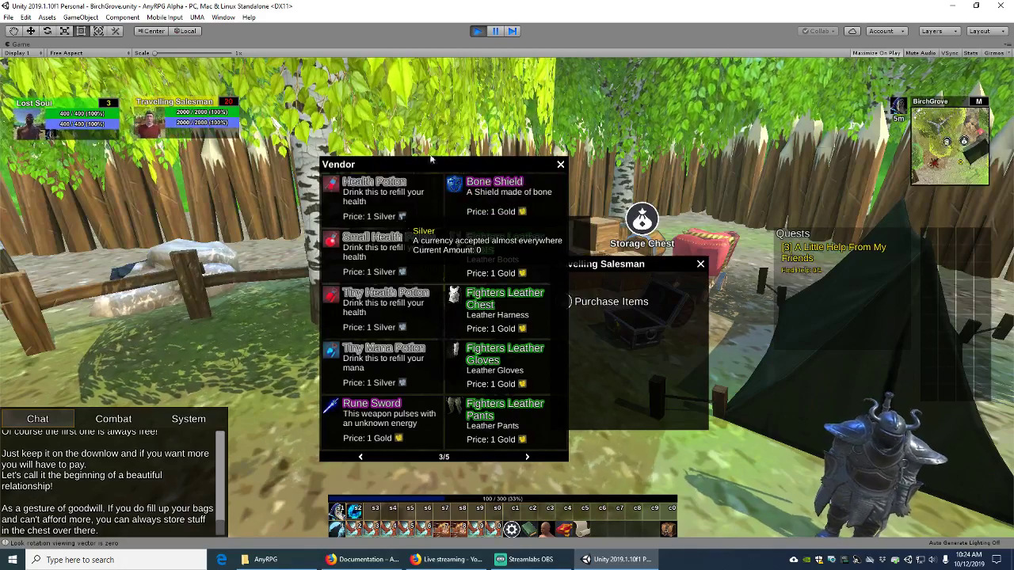
left_click(495, 31)
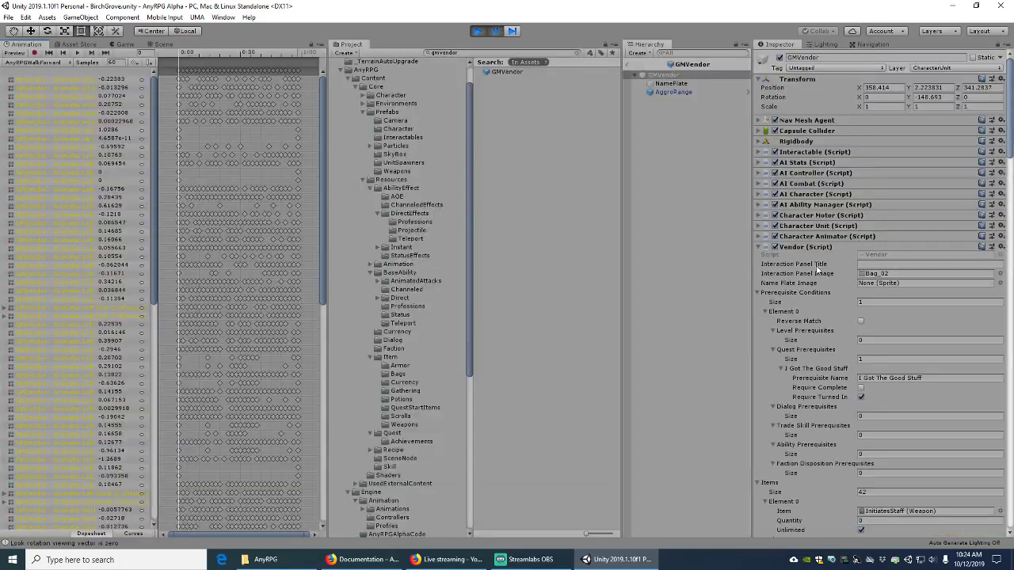
left_click(496, 32)
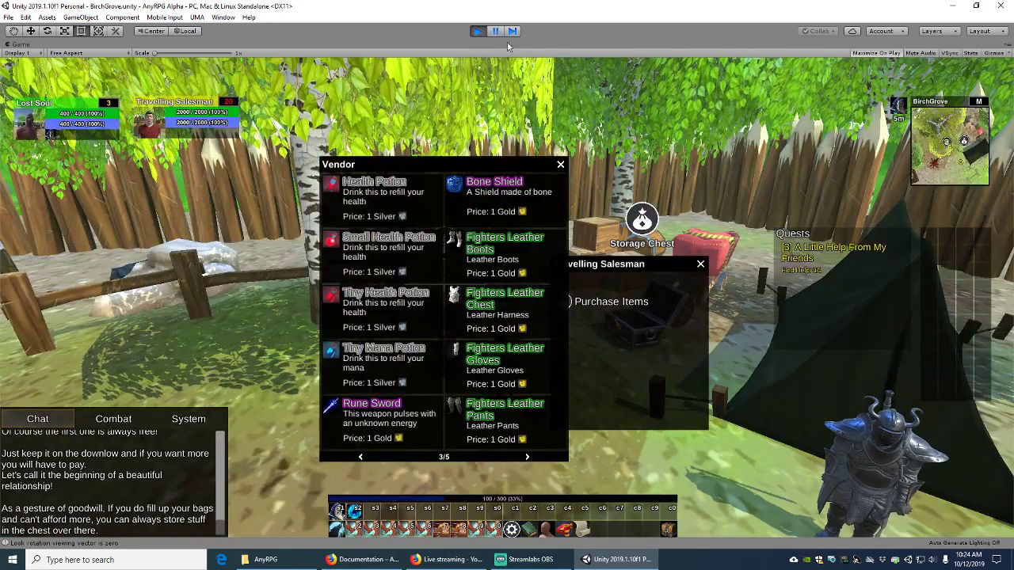
Pause the game, search the project for smallhe, inspect the SmallHealthPotion asset and locate its Silver currency asset in the project
left_click(495, 32)
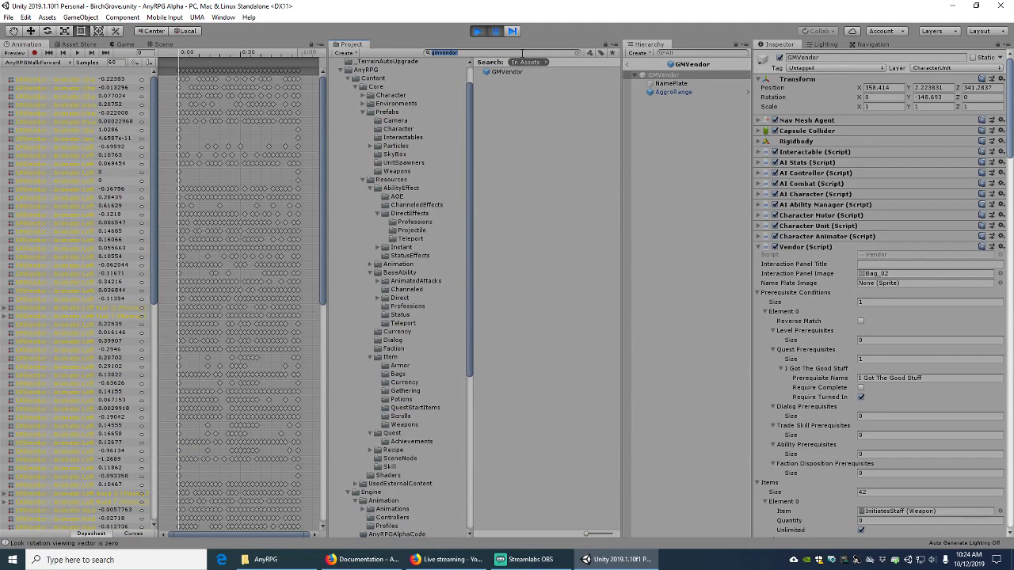
left_click(522, 54)
type("smallhe")
left_click(519, 72)
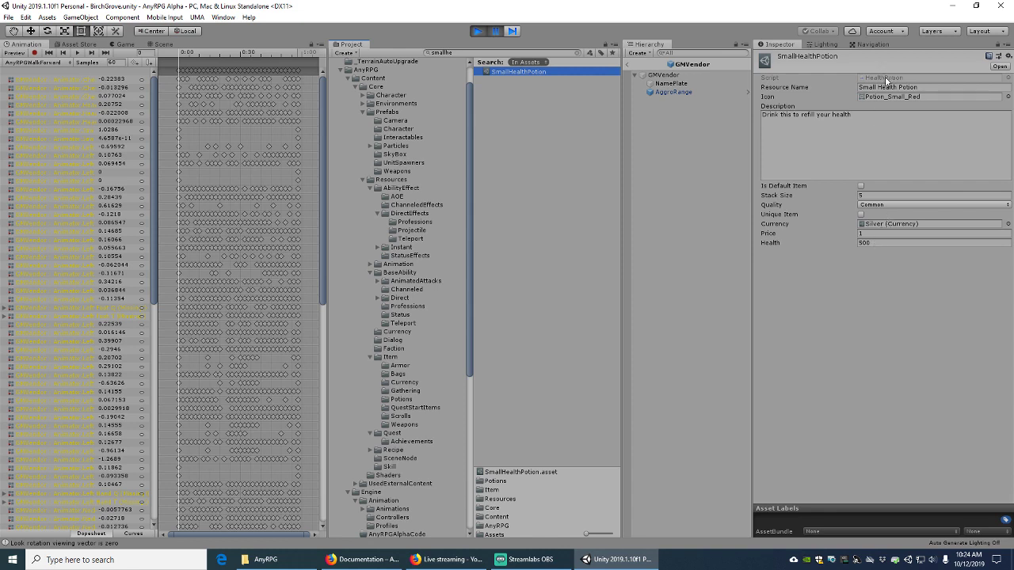
left_click(577, 53)
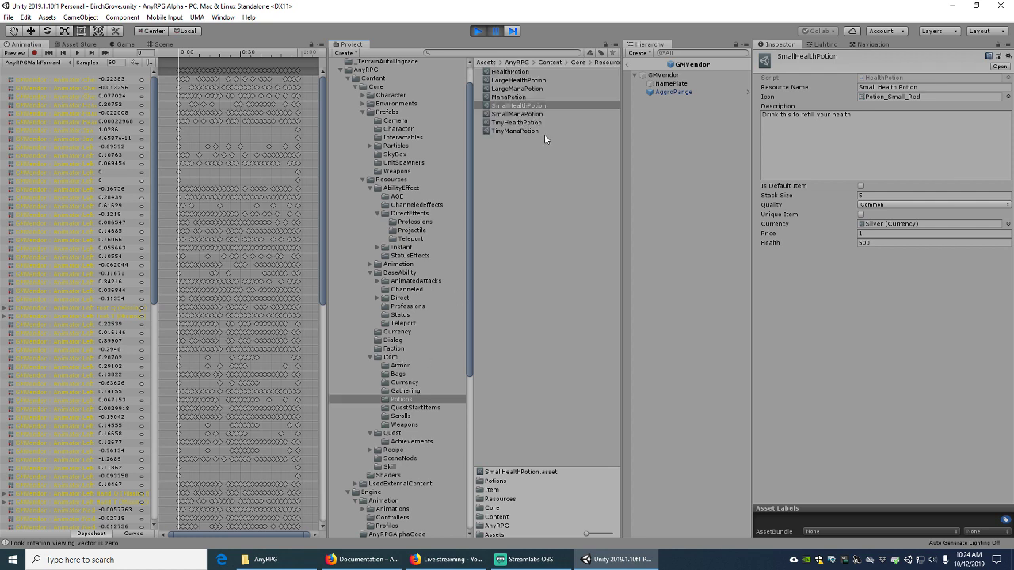
left_click(894, 224)
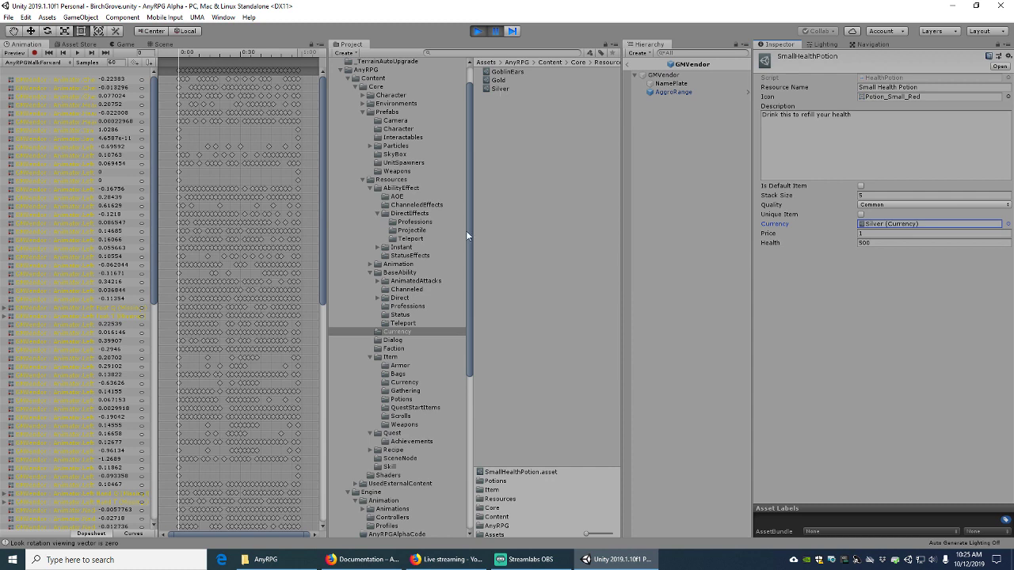
Resume play, check the Currency List from the character window, and close both windows
mouse_move(523, 564)
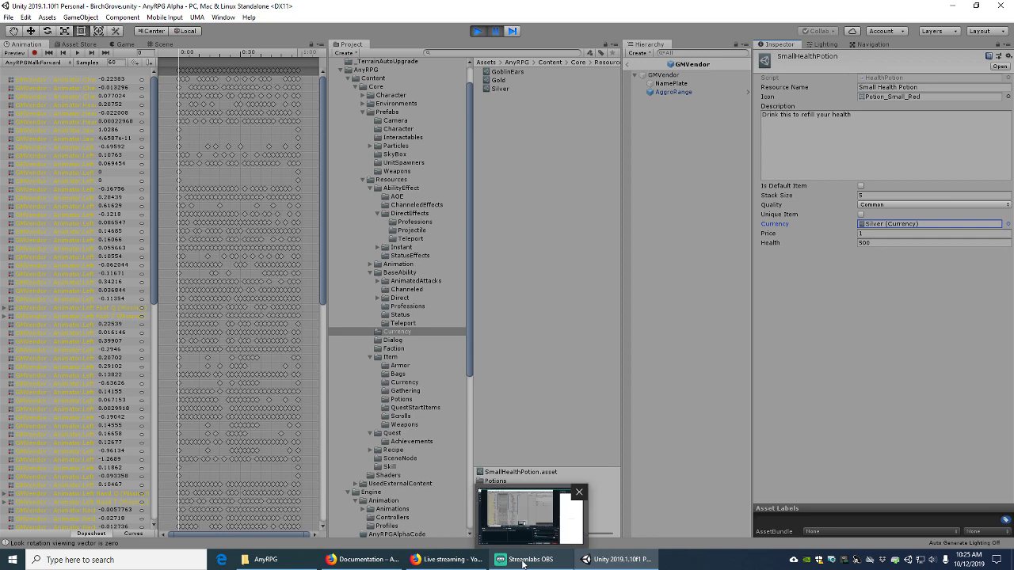
left_click(478, 31)
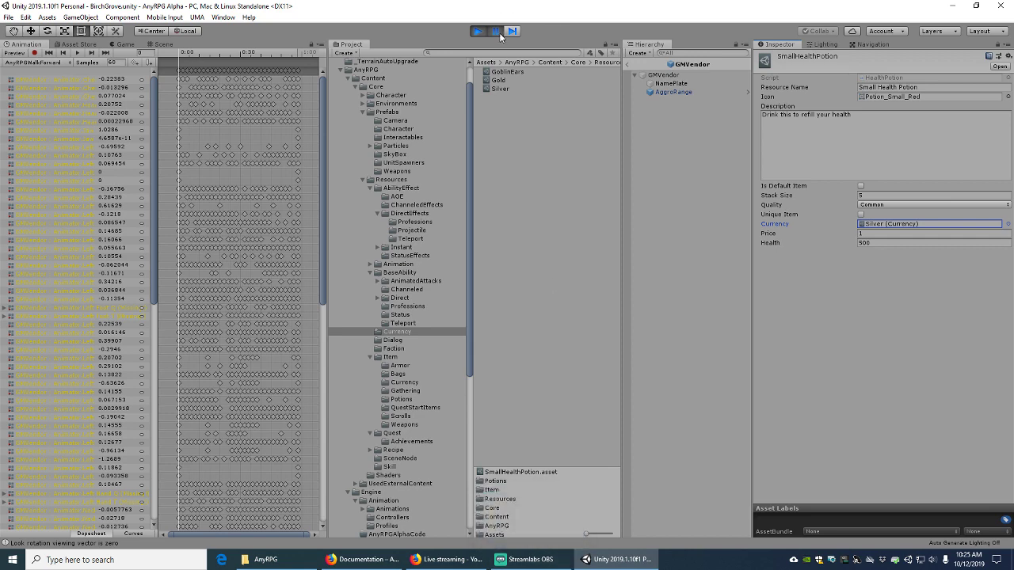
key("c")
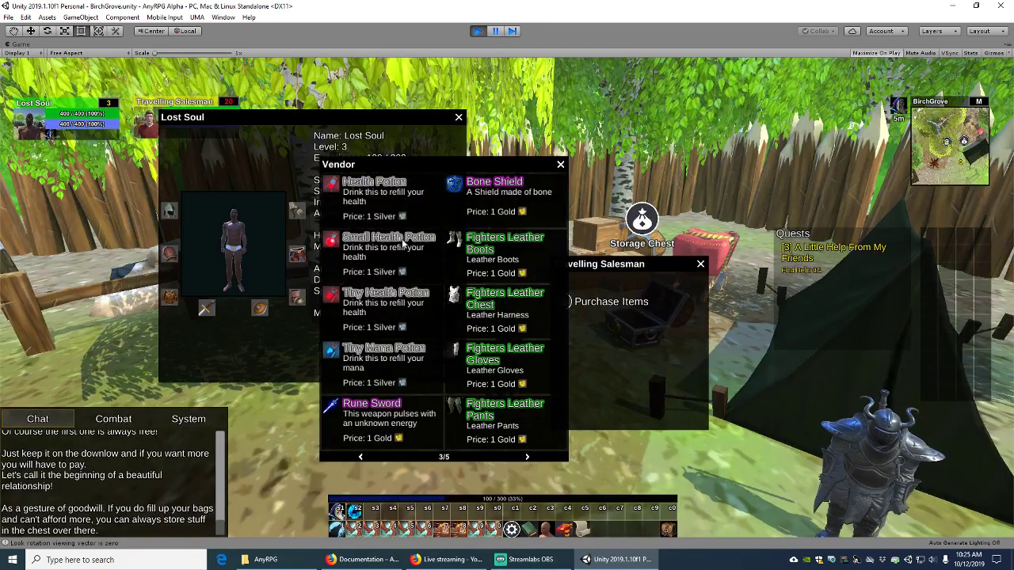
left_click_drag(275, 125, 630, 100)
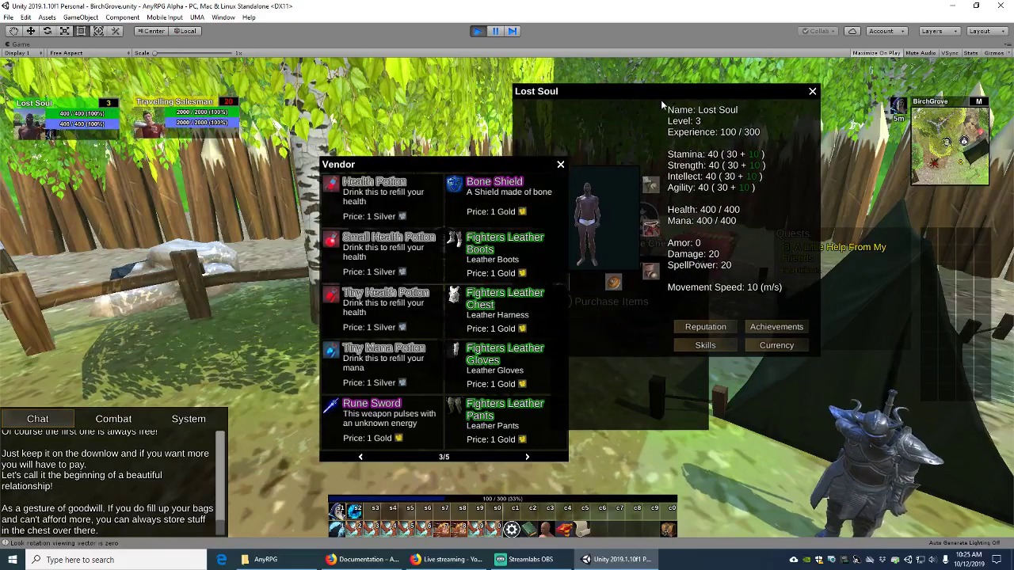
left_click(779, 350)
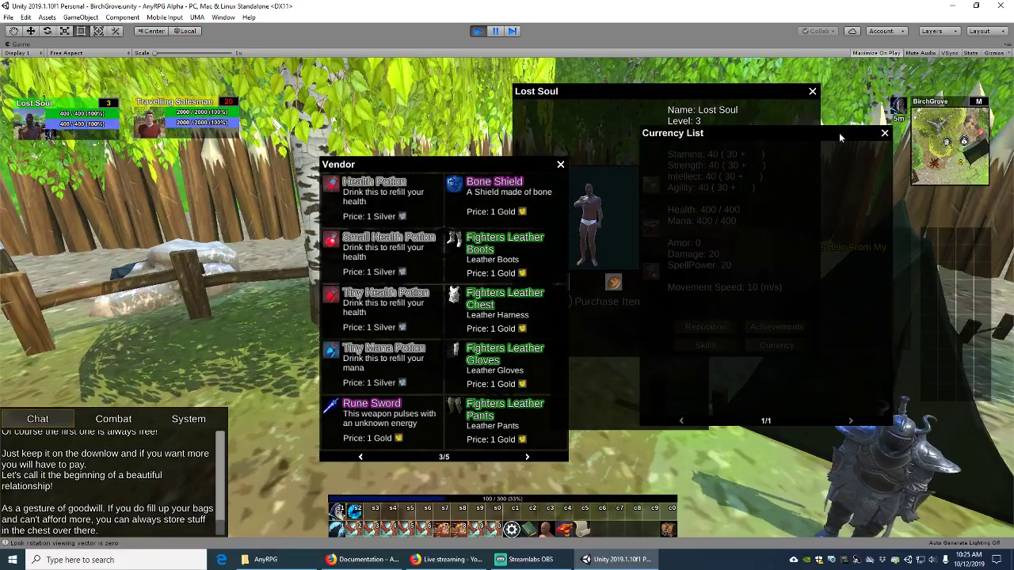
left_click(885, 133)
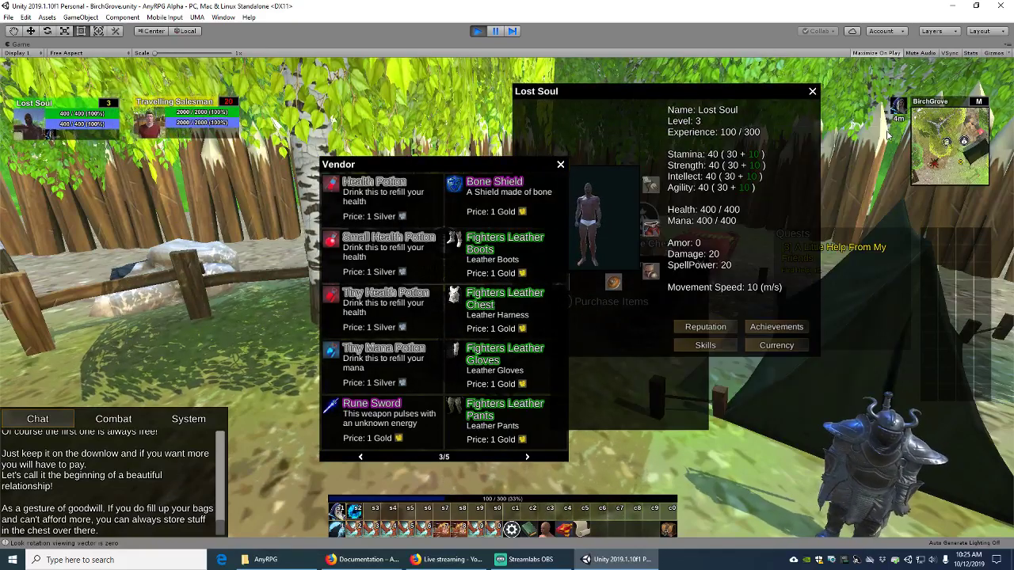
left_click(816, 93)
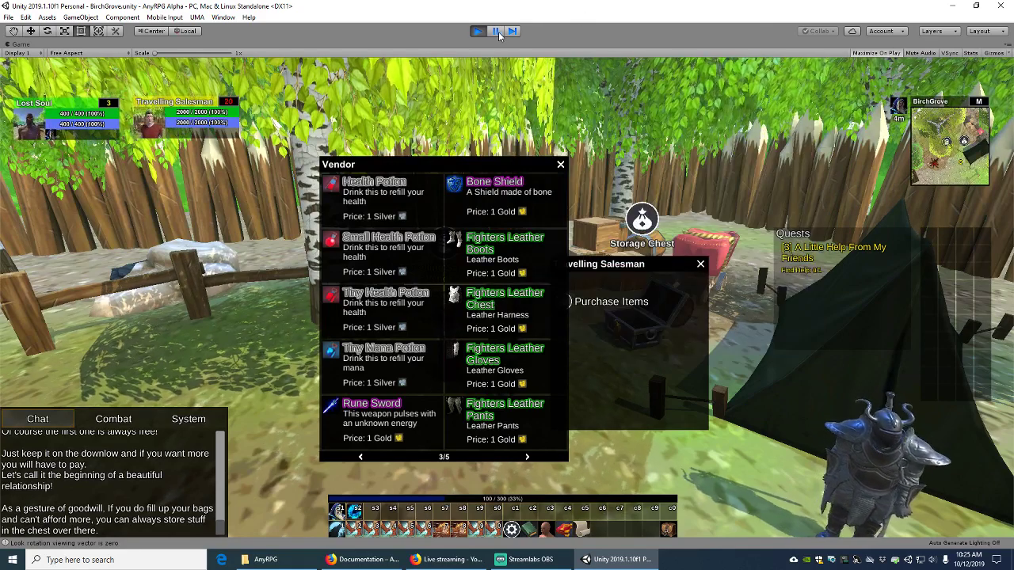
Recheck the potion asset with the game paused, resume play, close the Vendor and Travelling Salesman windows and turn away from the vendor
left_click(499, 34)
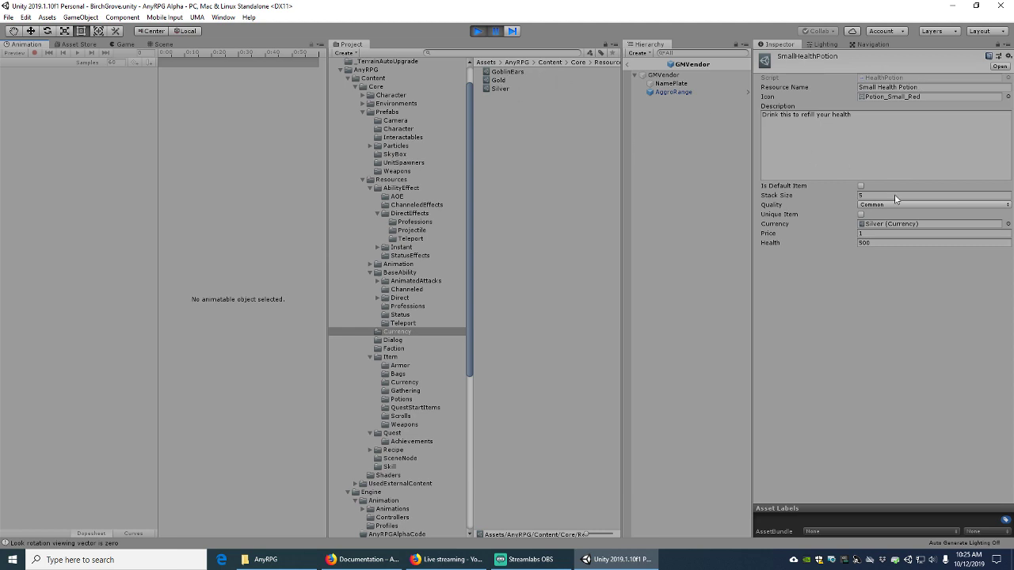
left_click(495, 31)
left_click(560, 164)
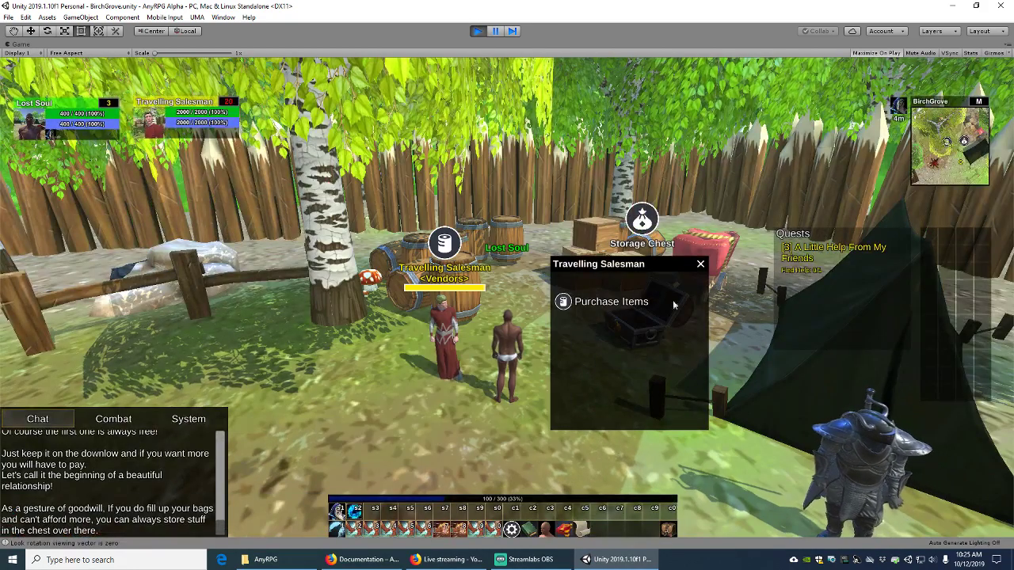
left_click(700, 263)
right_click_drag(668, 213, 440, 206)
Pause the game, search the project for alittle and examine the dialog nodes of the ALittleHelpFromMyFriends dialog asset
left_click(495, 31)
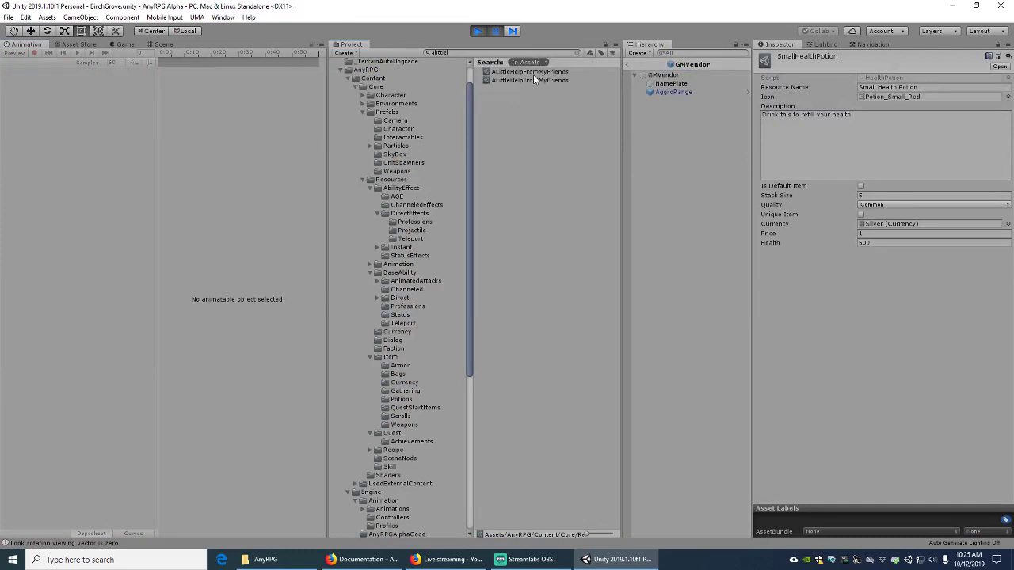
left_click(529, 72)
left_click(543, 80)
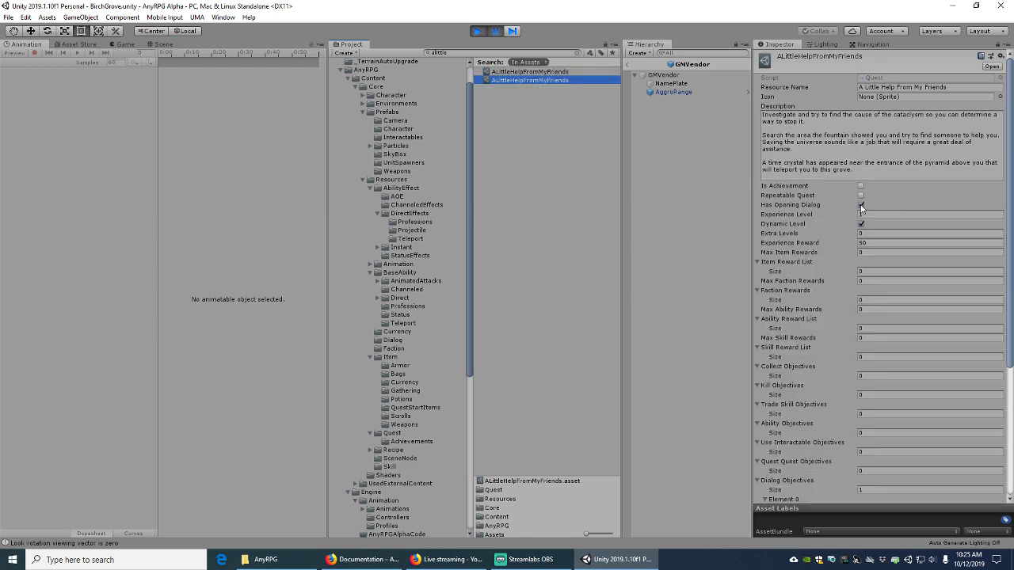
left_click(557, 72)
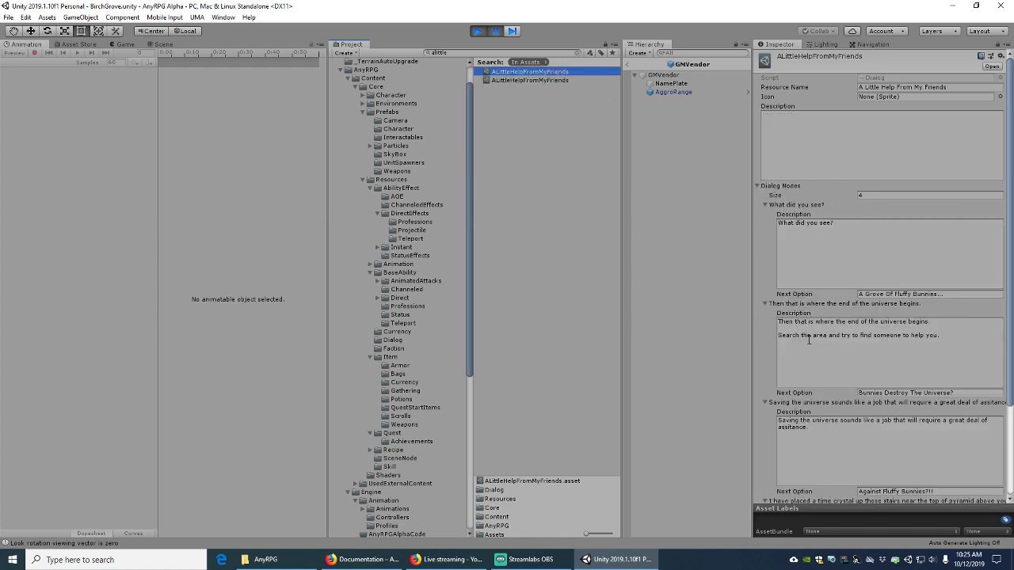
scroll(809, 339, "down", 3)
scroll(838, 402, "up", 3)
Examine the ALittleHelpFromMyFriends quest asset's opening dialog option, dialog objectives and prerequisite conditions
left_click(557, 80)
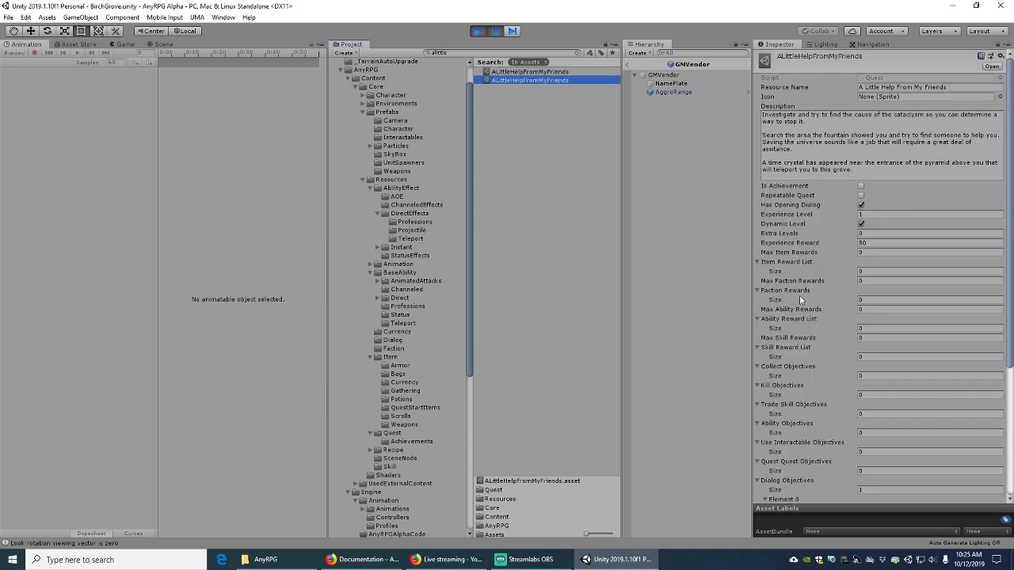
scroll(819, 348, "down", 3)
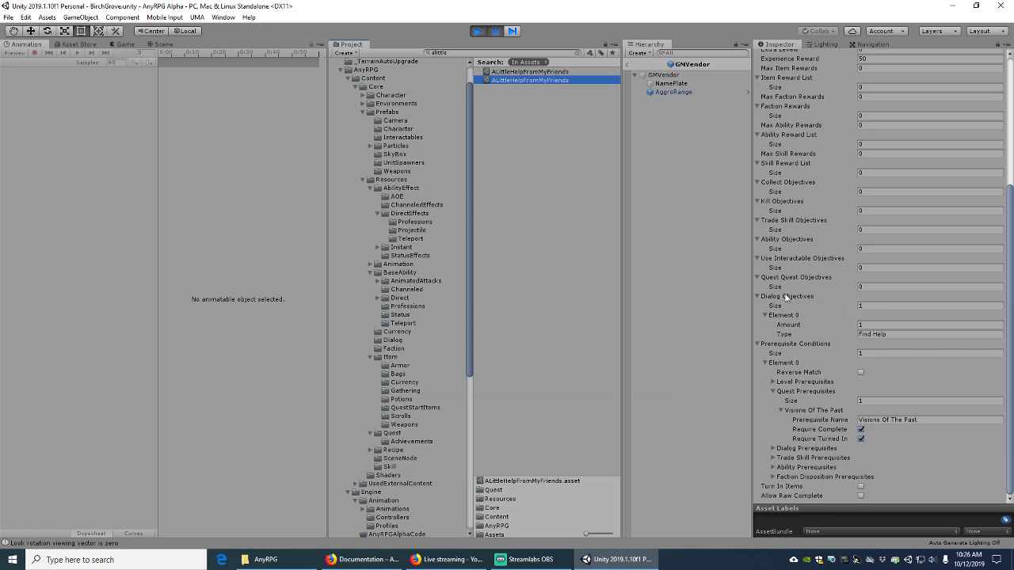
scroll(788, 302, "up", 3)
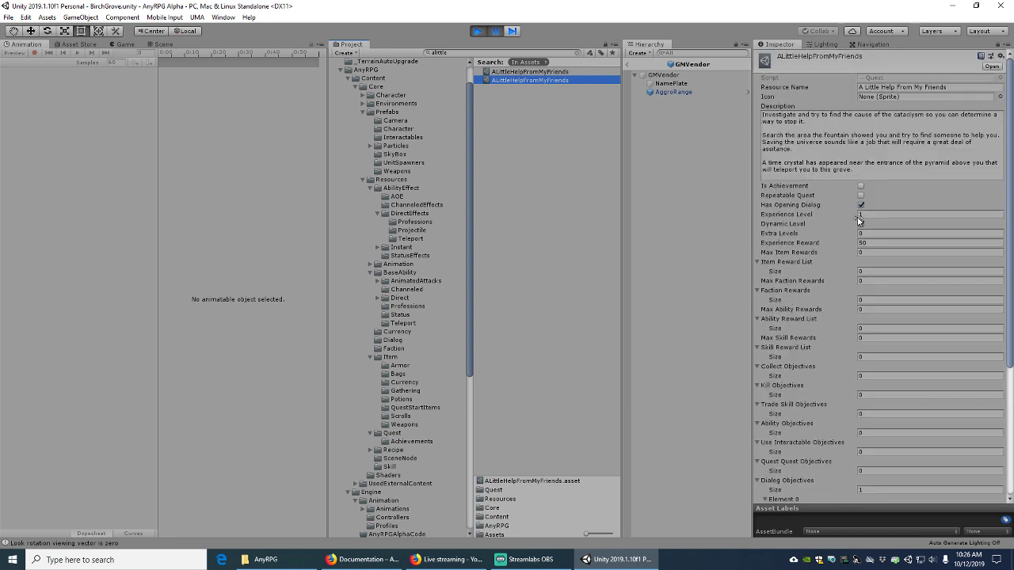
scroll(809, 338, "down", 3)
scroll(834, 220, "up", 3)
left_click(862, 205)
scroll(824, 349, "down", 5)
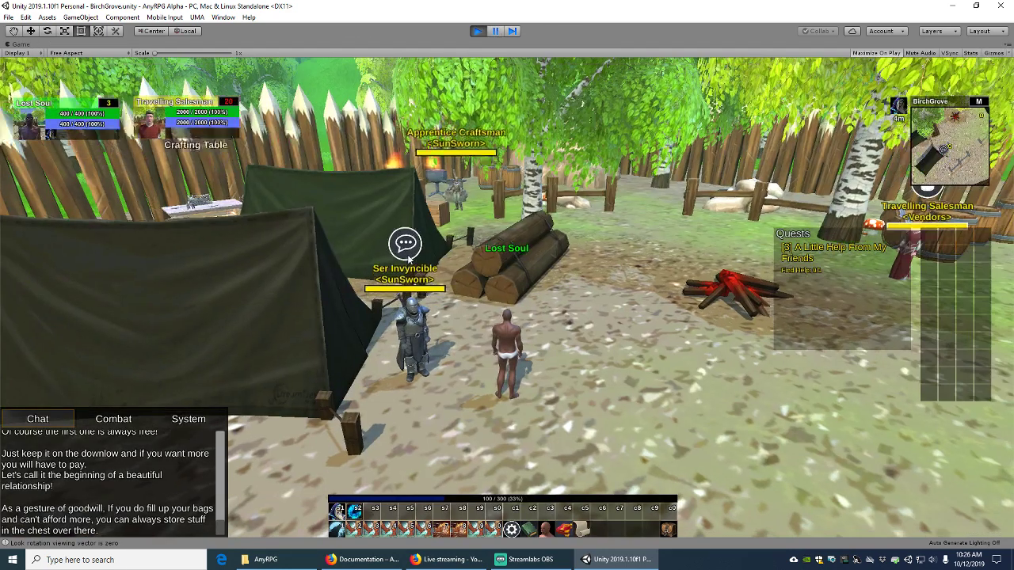
Talk to Ser Invyncible in play mode, follow the dialog through Deal! and complete the A Little Help From My Friends quest
left_click(408, 259)
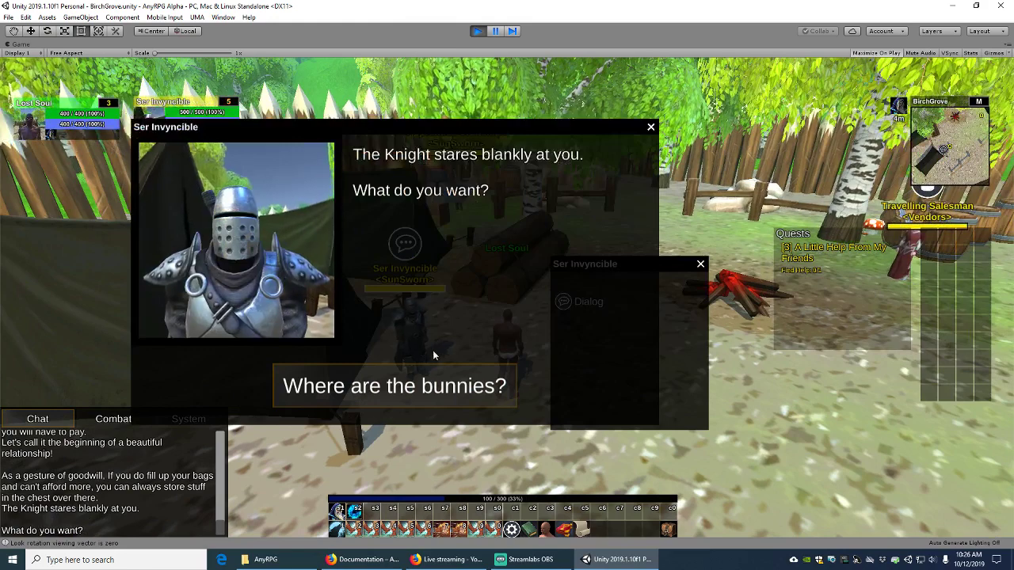
left_click(447, 388)
left_click(448, 388)
left_click(448, 389)
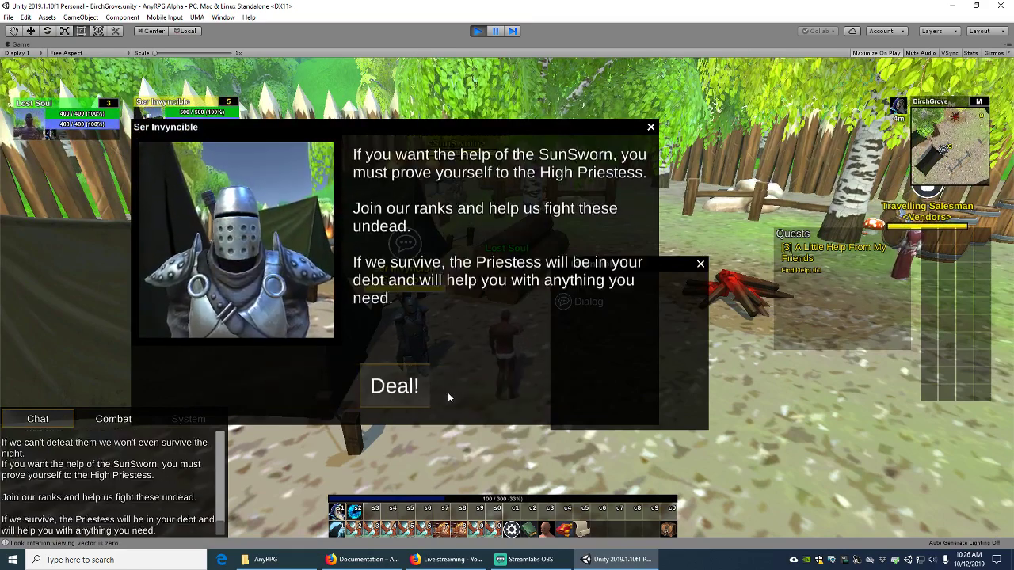
left_click(394, 386)
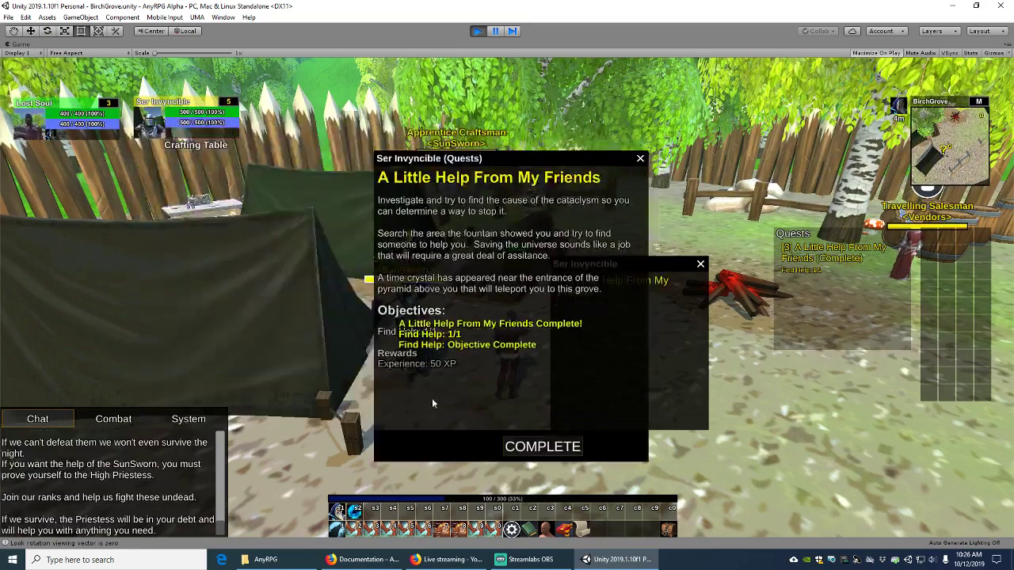
left_click(542, 446)
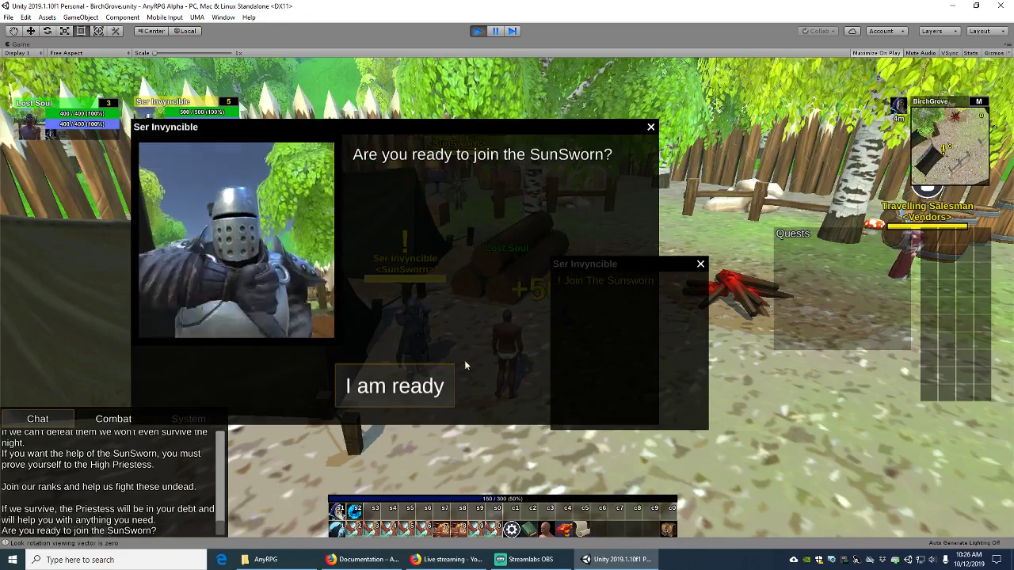
Move Ser Invyncible's dialog window aside, go through the SunSworn oath to Let's do this! and accept the Join The Sunsworn quest
left_click_drag(456, 129, 323, 232)
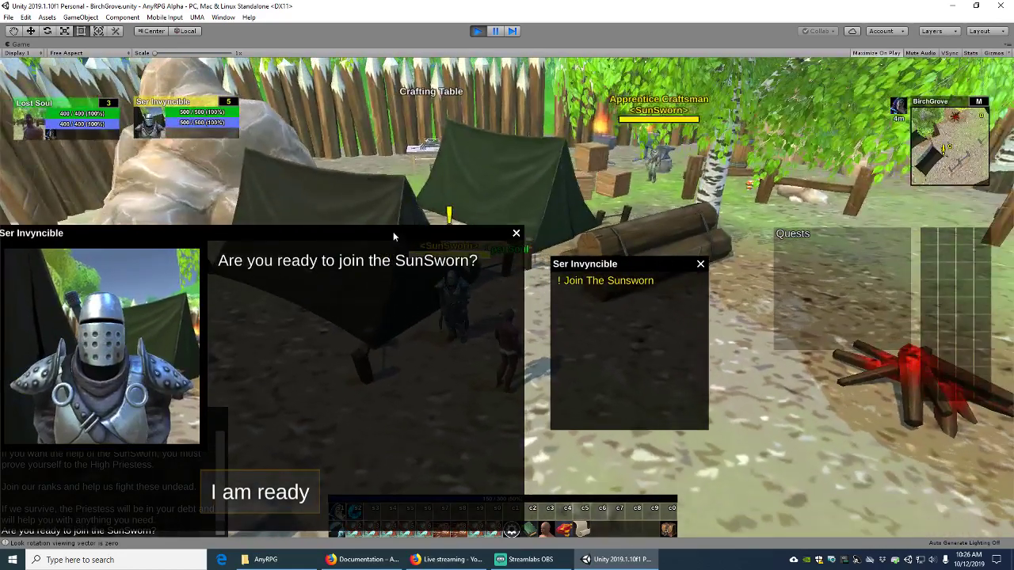
left_click_drag(393, 231, 394, 159)
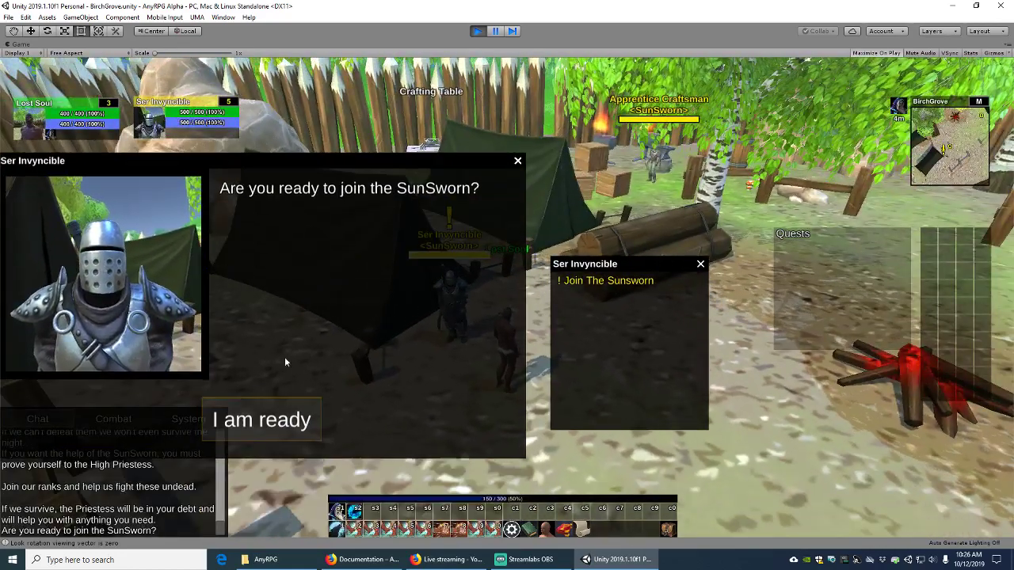
left_click(274, 420)
left_click(287, 423)
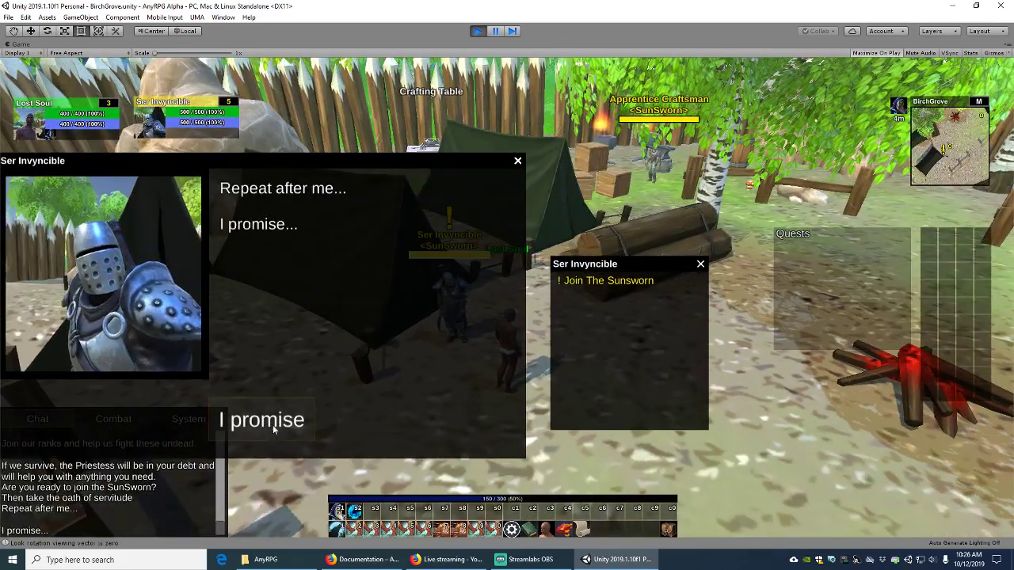
left_click(290, 421)
left_click(291, 422)
left_click(286, 422)
left_click(297, 422)
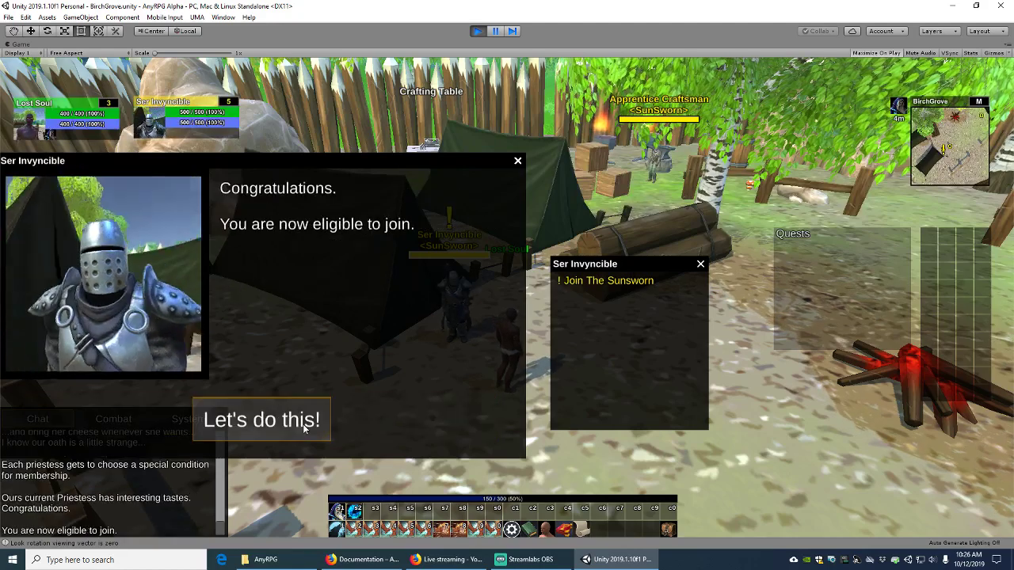
left_click(293, 424)
left_click(397, 420)
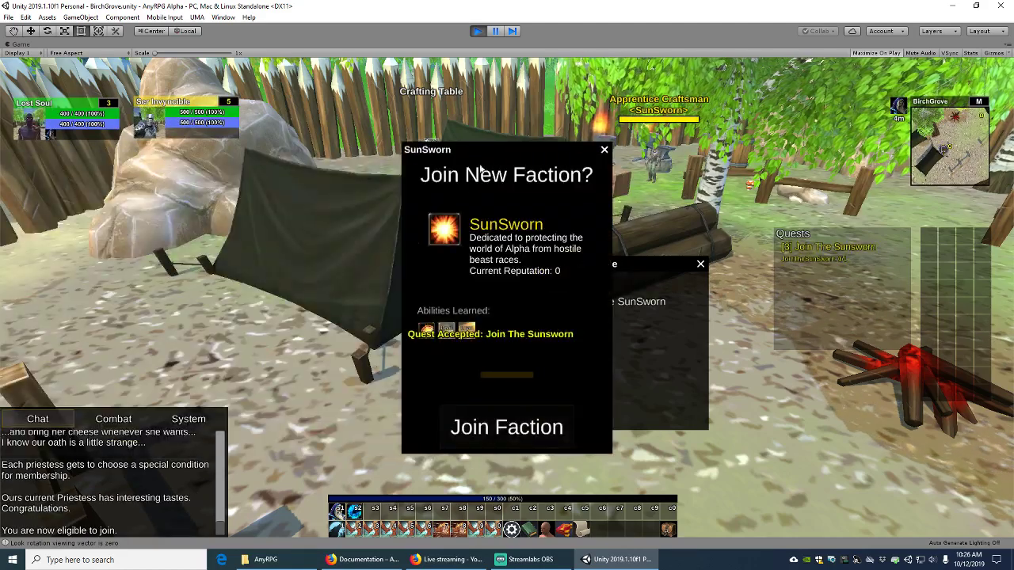
Move the SunSworn faction window and Ser Invyncible's interaction window aside, and examine the tooltips of the abilities learned on joining
left_click_drag(491, 146, 260, 79)
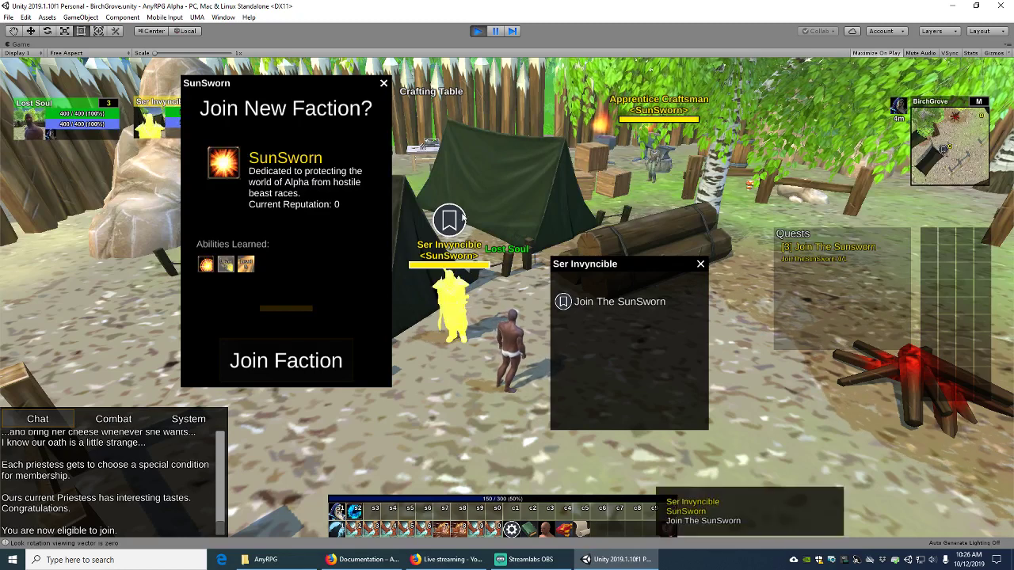
left_click_drag(624, 270, 603, 217)
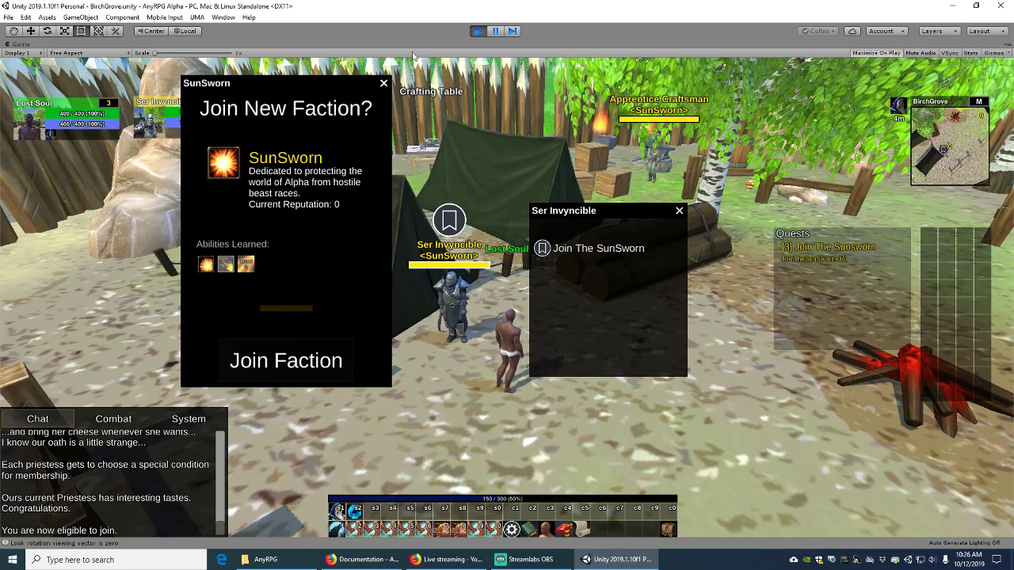
mouse_move(208, 268)
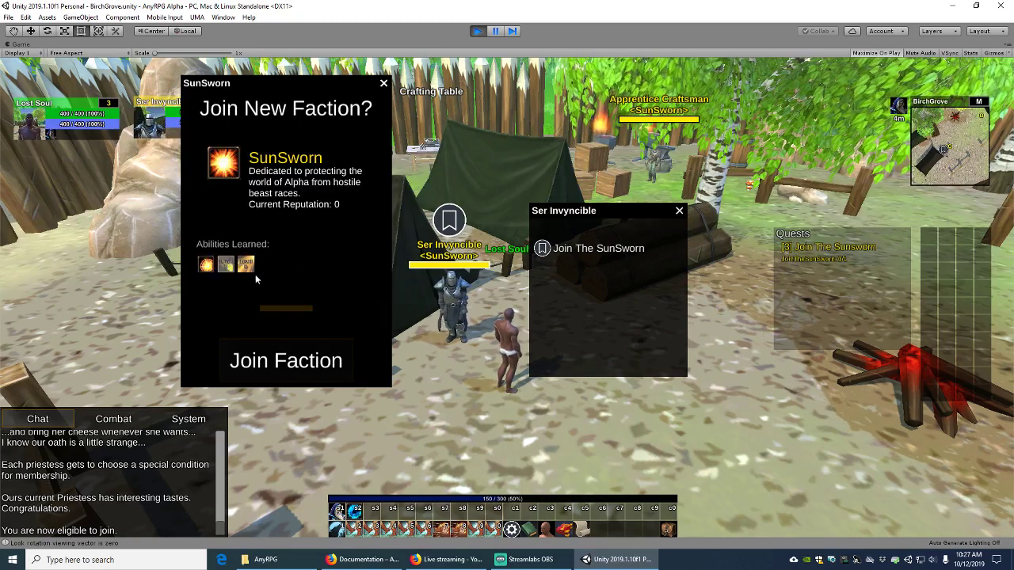
mouse_move(246, 270)
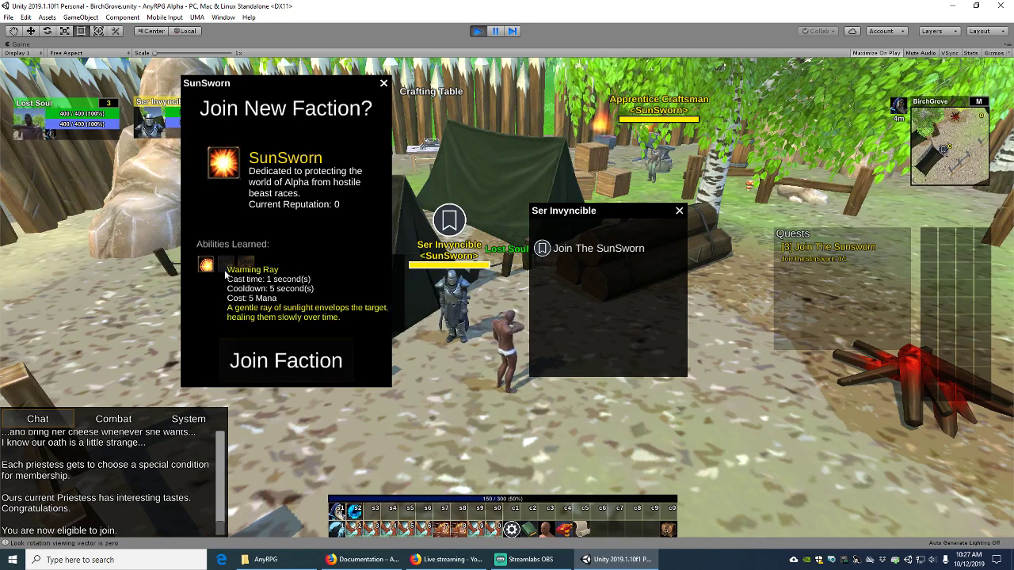
Pause the game, search the project for sunsworn and examine the SunSworn faction asset's learned ability list
left_click(495, 31)
type("sBun")
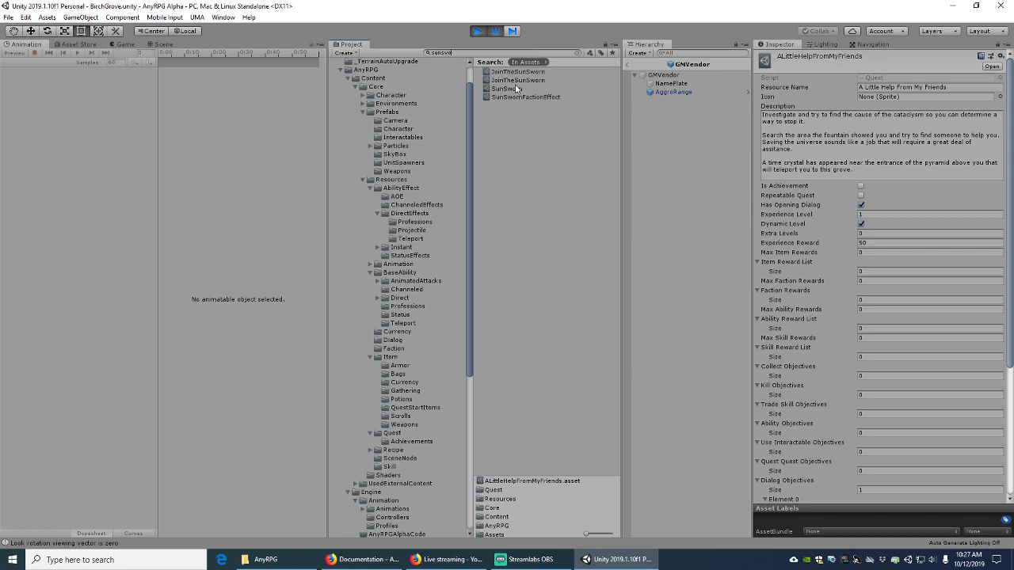
left_click(516, 88)
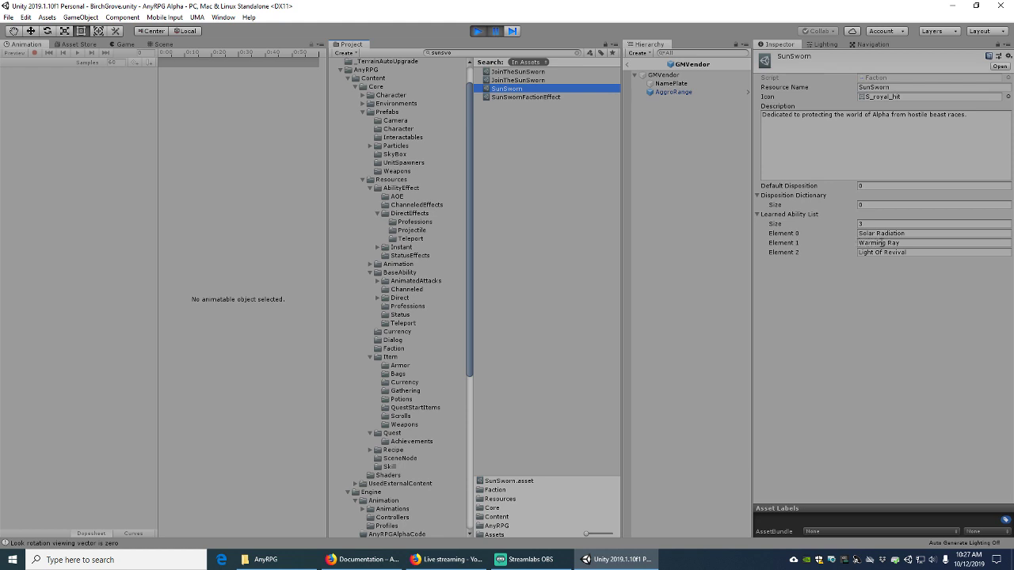
Search the project for warmingr and examine the WarmingRay ability asset's settings
left_click(536, 52)
type("warmingr")
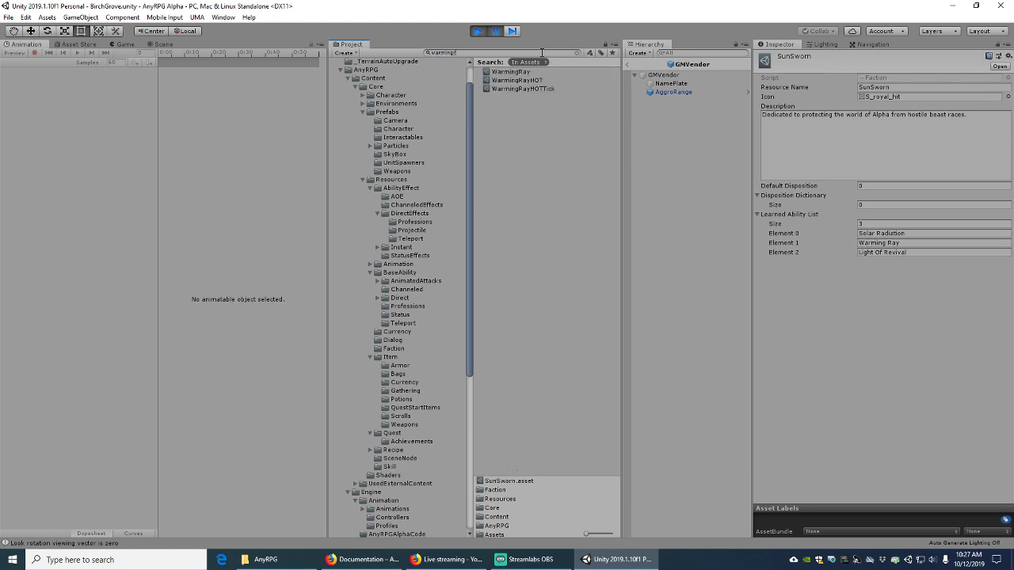
left_click(509, 72)
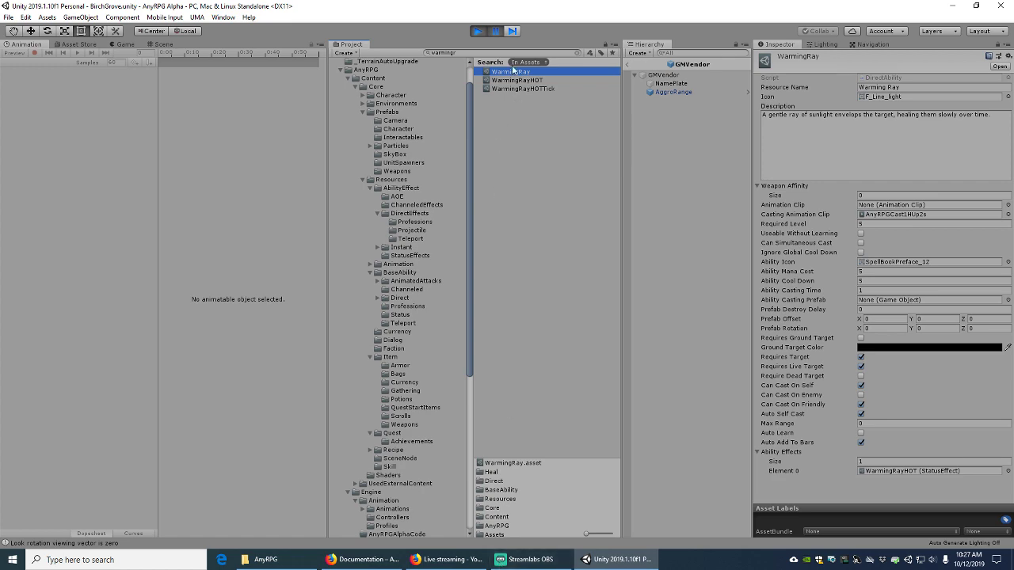
Resume the game, join the SunSworn faction and complete the Join The Sunsworn quest
left_click(497, 33)
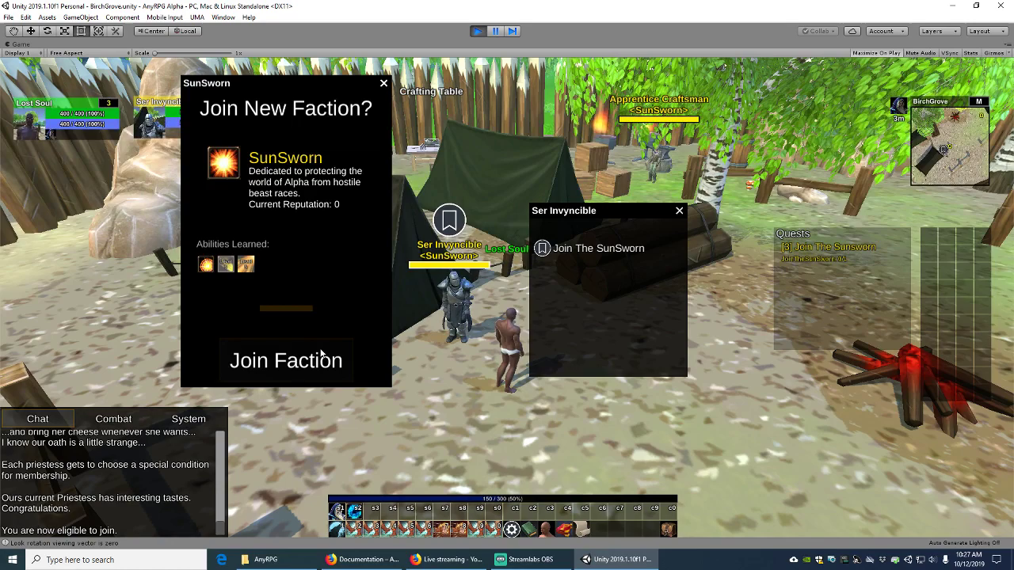
left_click(286, 361)
left_click(558, 447)
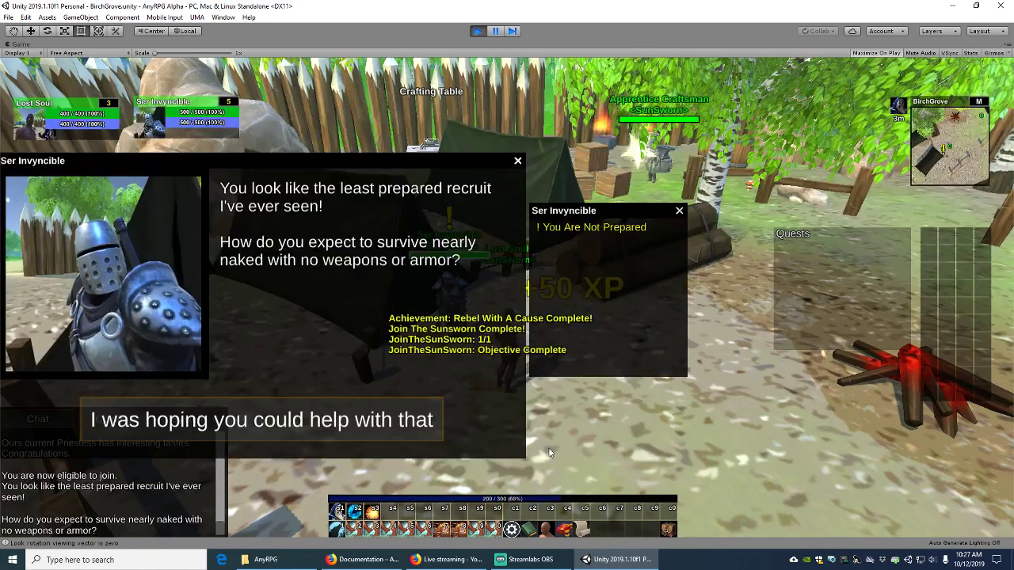
left_click_drag(585, 141, 589, 149)
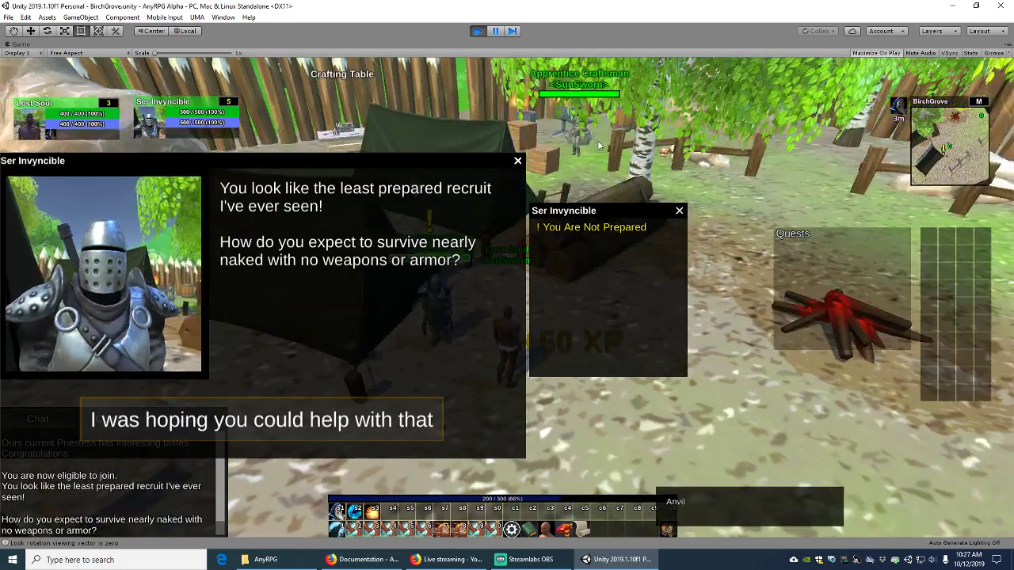
Go through Ser Invyncible's dialog to Yes Sir, accept the You Are Not Prepared quest and view the Solar Radiation ability's tooltip
left_click(341, 428)
left_click(341, 430)
left_click(301, 429)
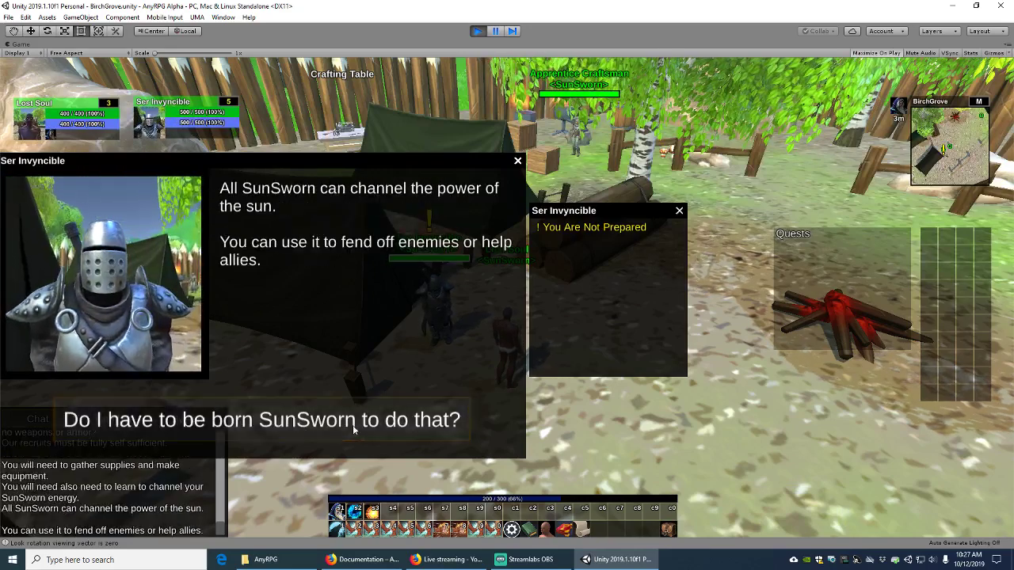
left_click(353, 425)
left_click(333, 431)
left_click(340, 429)
left_click(355, 426)
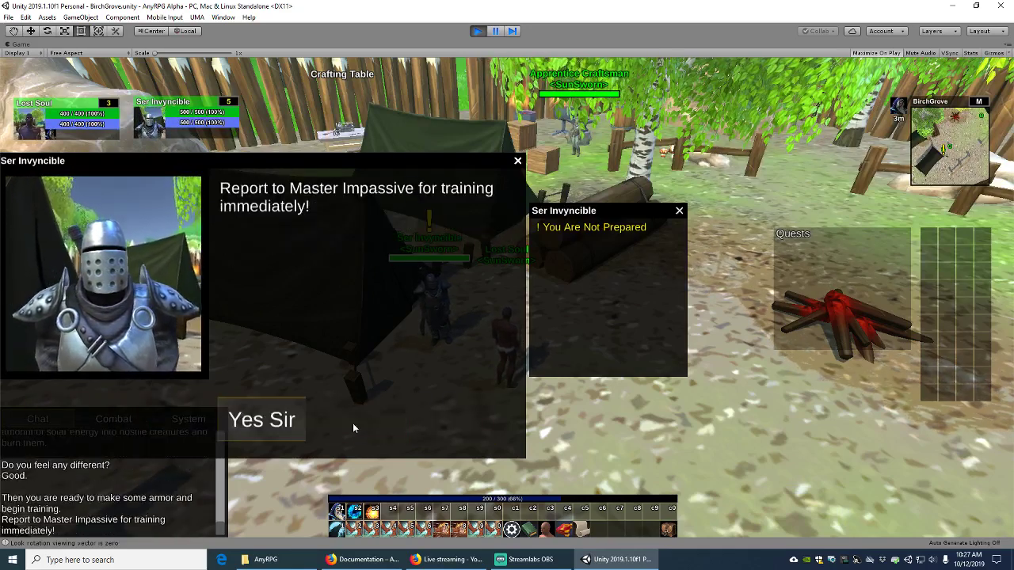
left_click(263, 420)
left_click(400, 432)
mouse_move(373, 512)
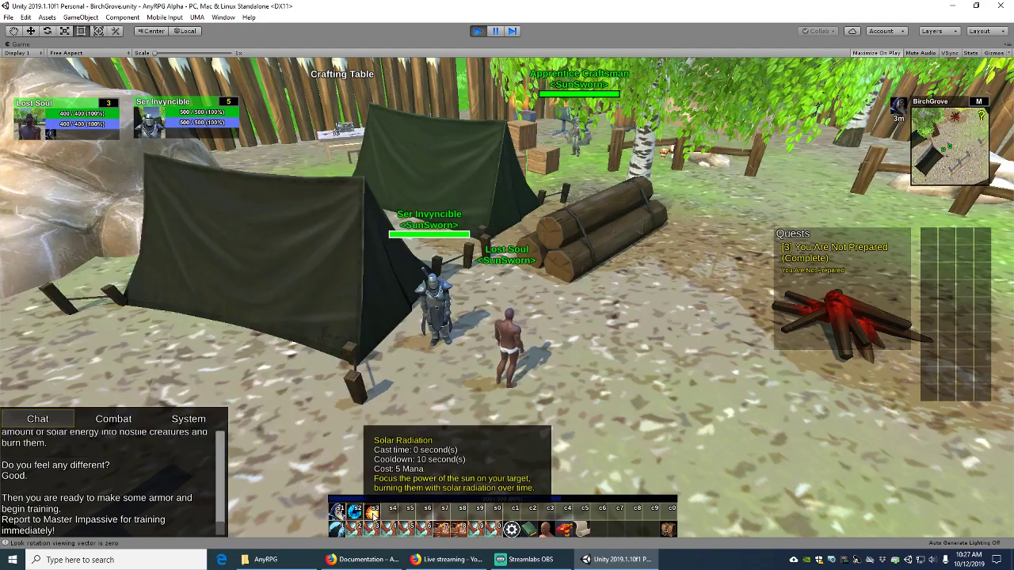
Look over the faction nameplates around the camp, pause the game and examine the SunSworn faction asset again
scroll(565, 303, "up", 1)
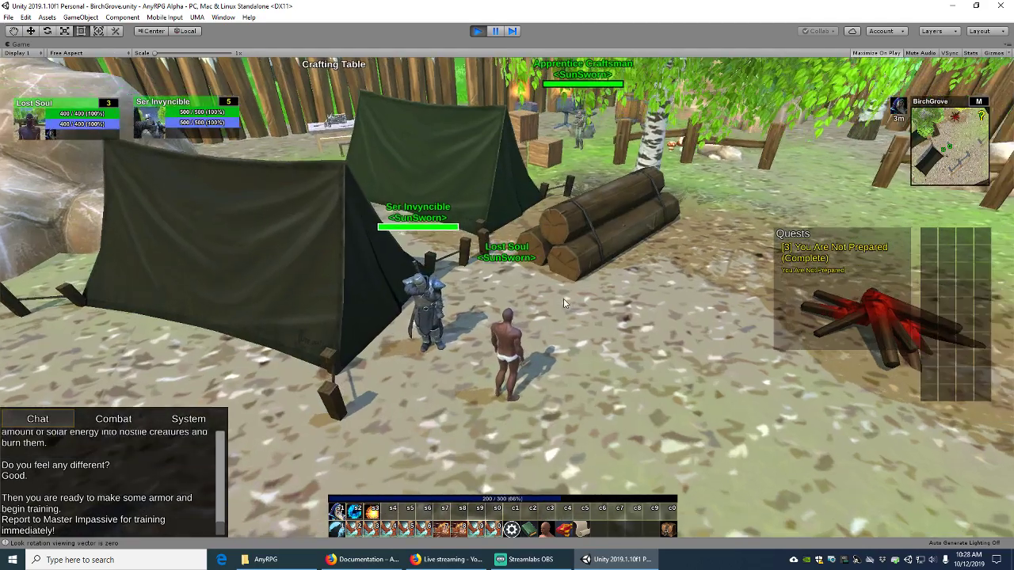
right_click_drag(564, 304, 611, 294)
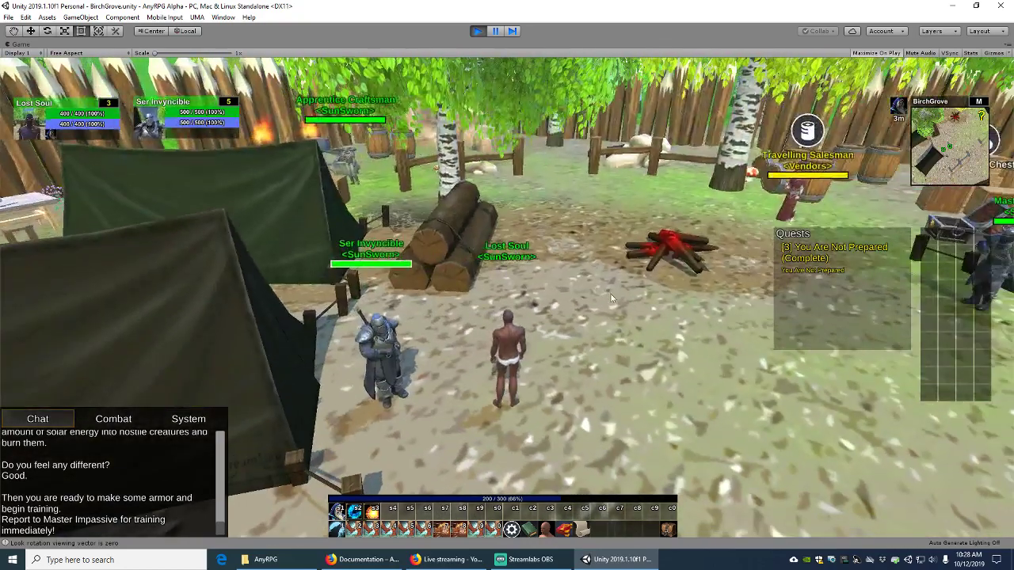
scroll(488, 261, "up", 2)
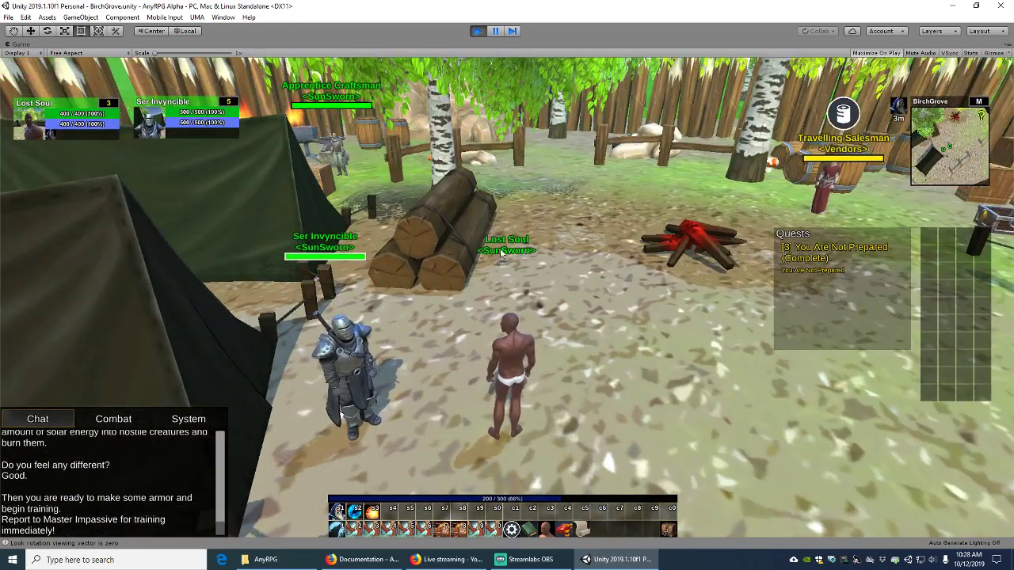
scroll(501, 253, "down", 2)
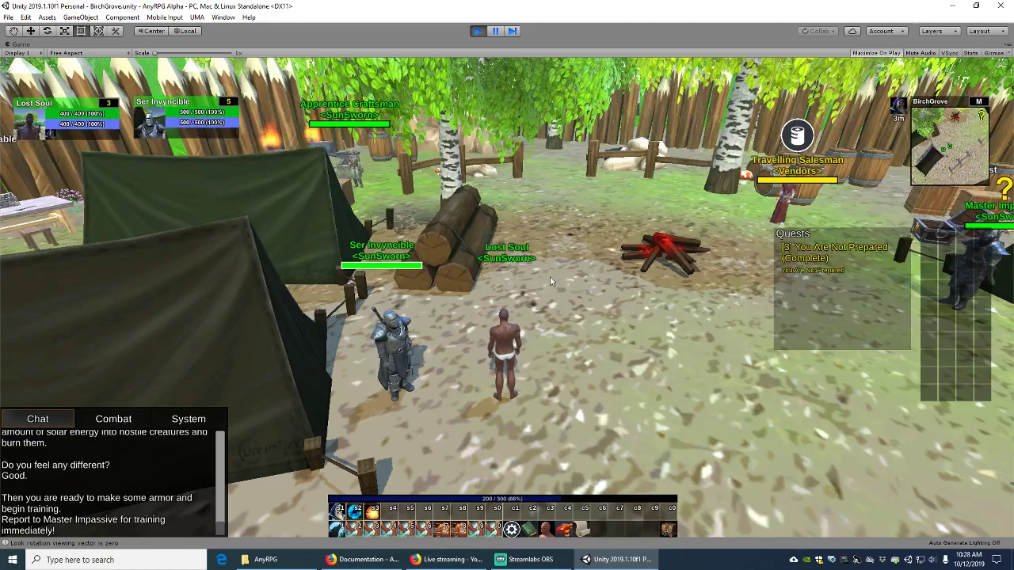
right_click_drag(550, 277, 646, 226)
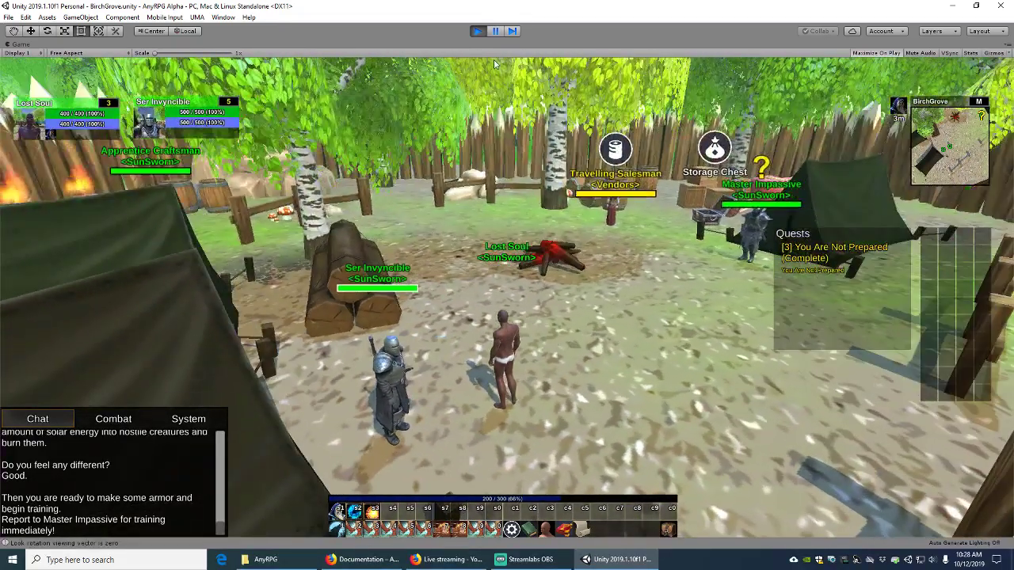
key("ctrl+shift+p")
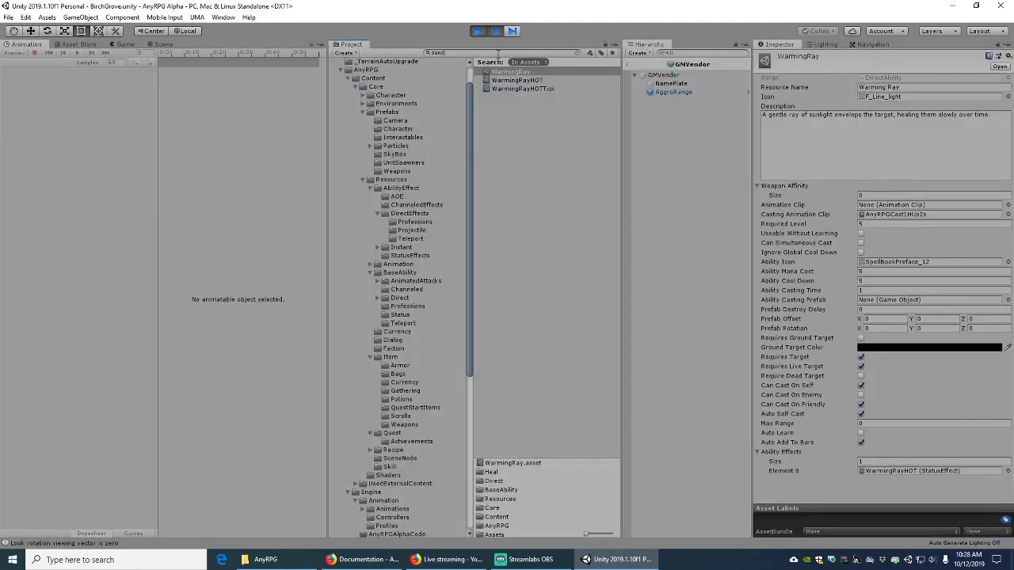
left_click(511, 88)
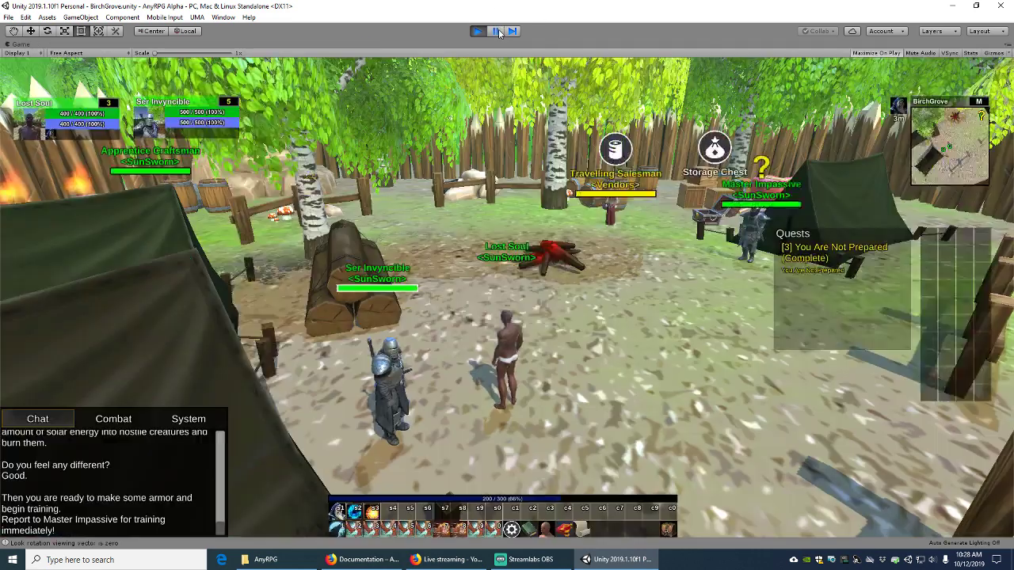
Walk the character to Master Impassive, talk to him and complete the You Are Not Prepared quest
key("w")
key("d")
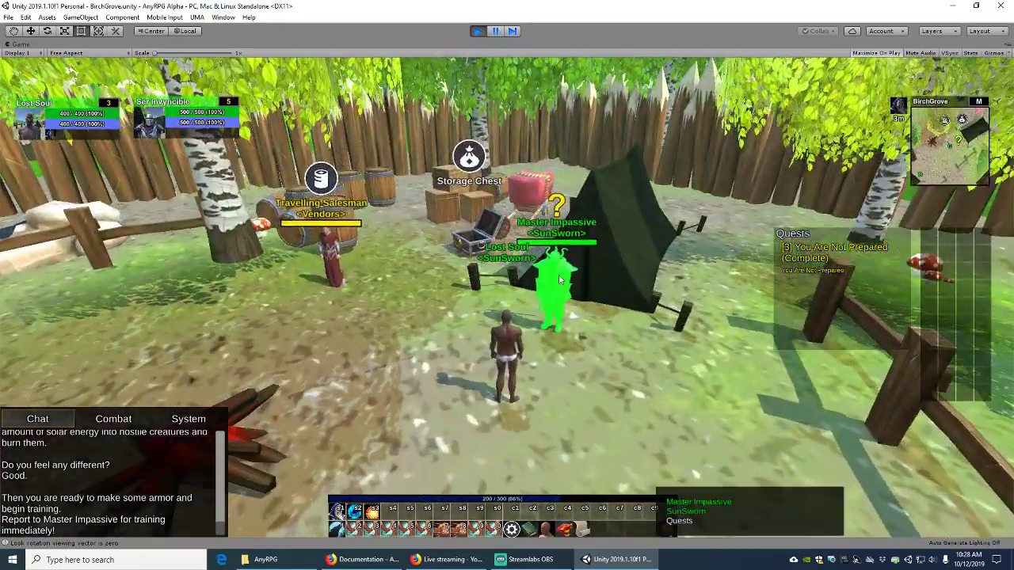
right_click(559, 281)
left_click(543, 444)
Go through Master Impassive's bunny dialog to But I don't know how to make... and accept the Night Of The Living Bunnies quest
left_click(290, 427)
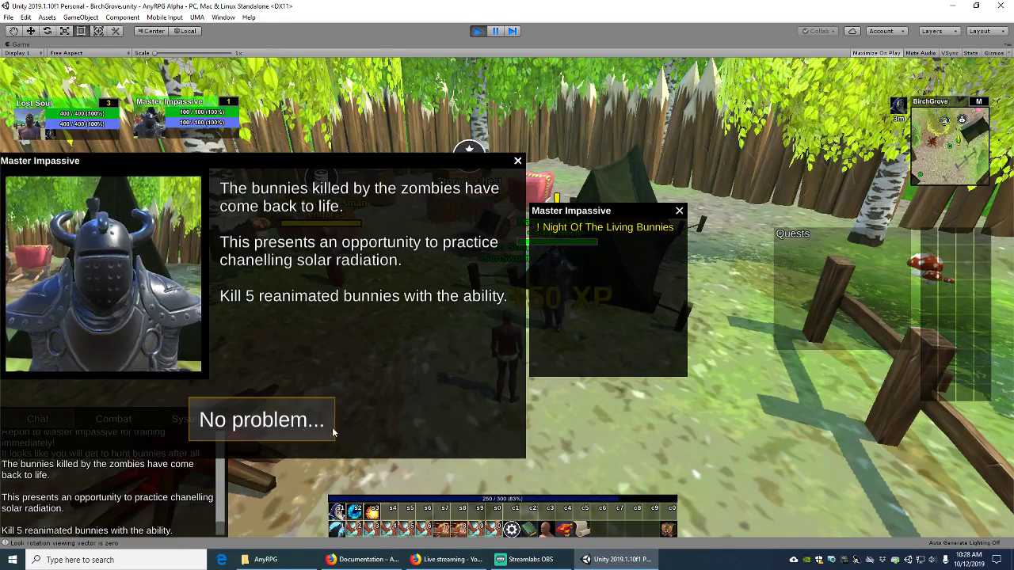
left_click(291, 426)
left_click(292, 425)
left_click(293, 425)
left_click(292, 425)
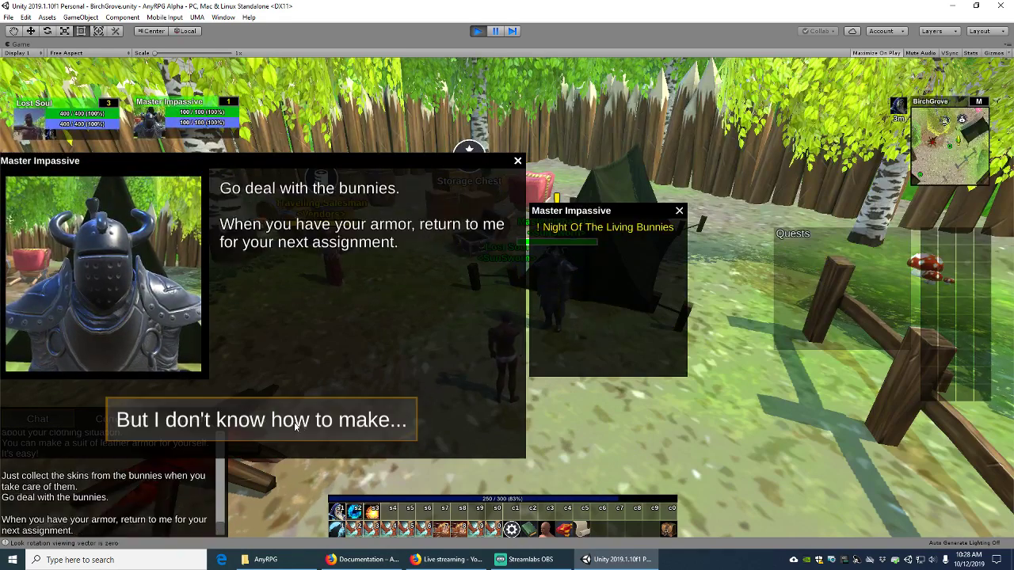
left_click(301, 427)
left_click(357, 429)
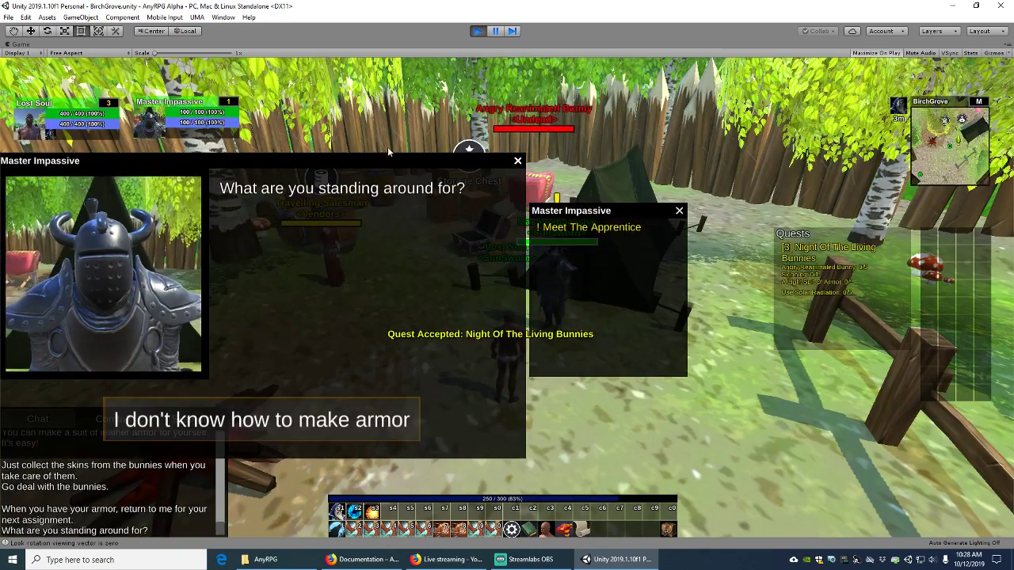
Answer Master Impassive with I don't know how to make armor, finish the dialog and accept the Meet The Apprentice quest
left_click(324, 430)
left_click(363, 422)
left_click(365, 424)
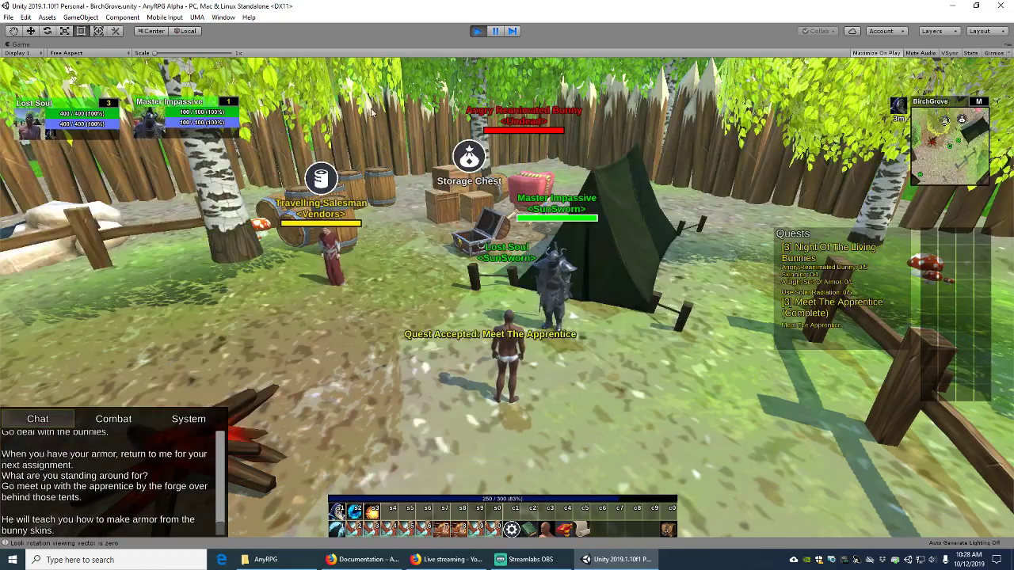
Examine the Night Of The Living Bunnies description, objectives and rewards in the quest log, and close the log
scroll(678, 345, "up", 3)
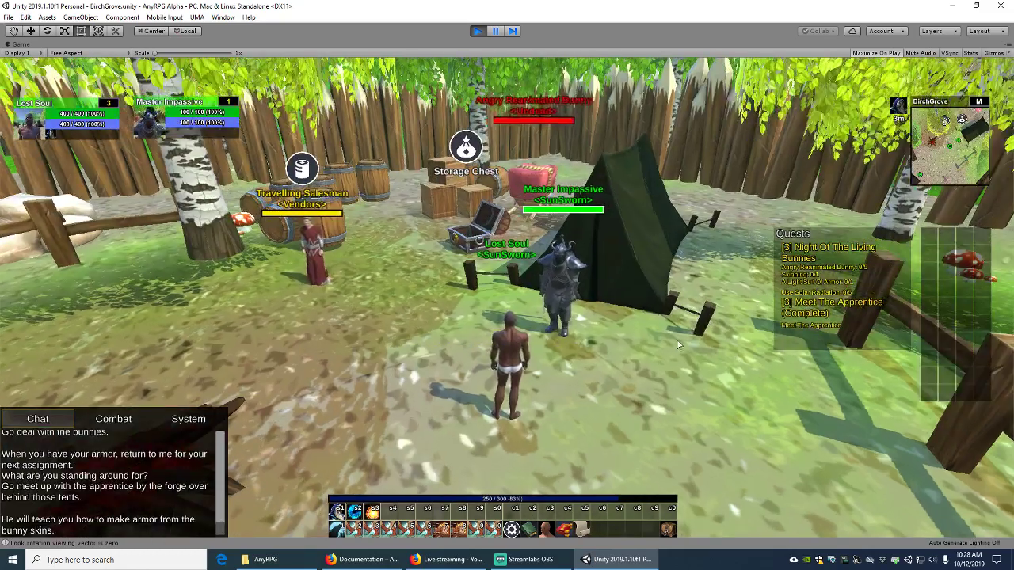
right_click_drag(678, 344, 679, 340)
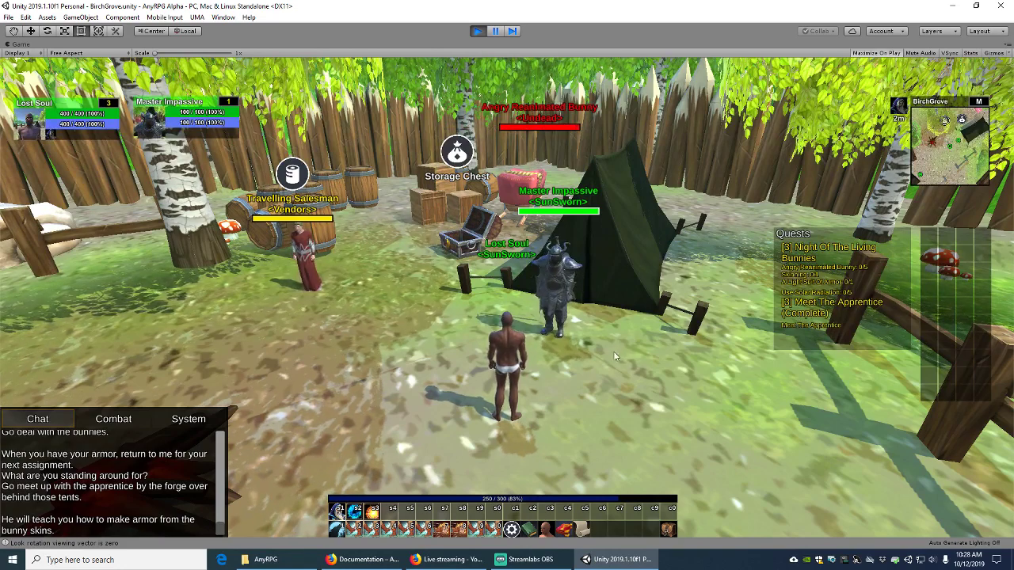
scroll(613, 351, "up", 3)
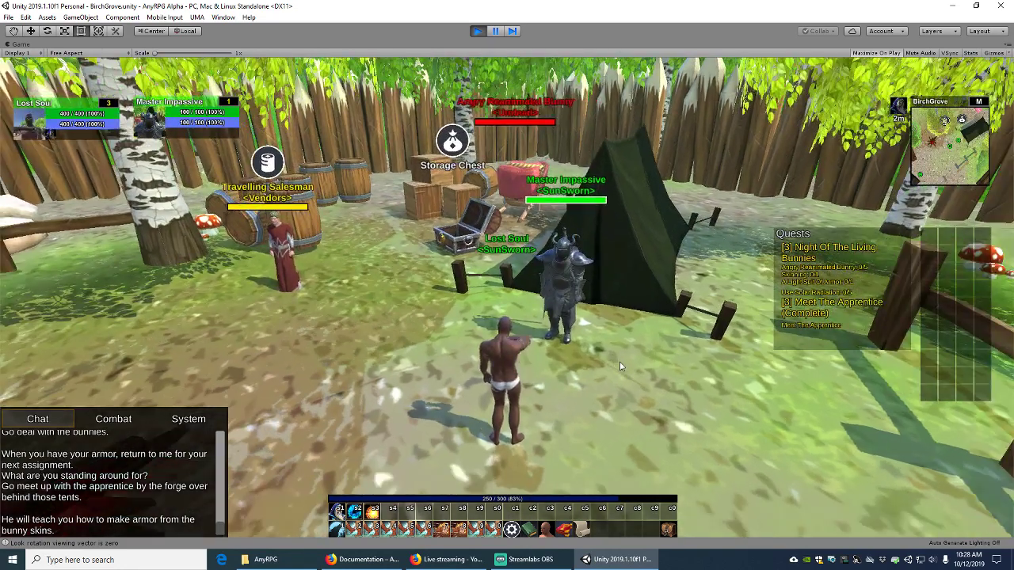
scroll(621, 366, "down", 2)
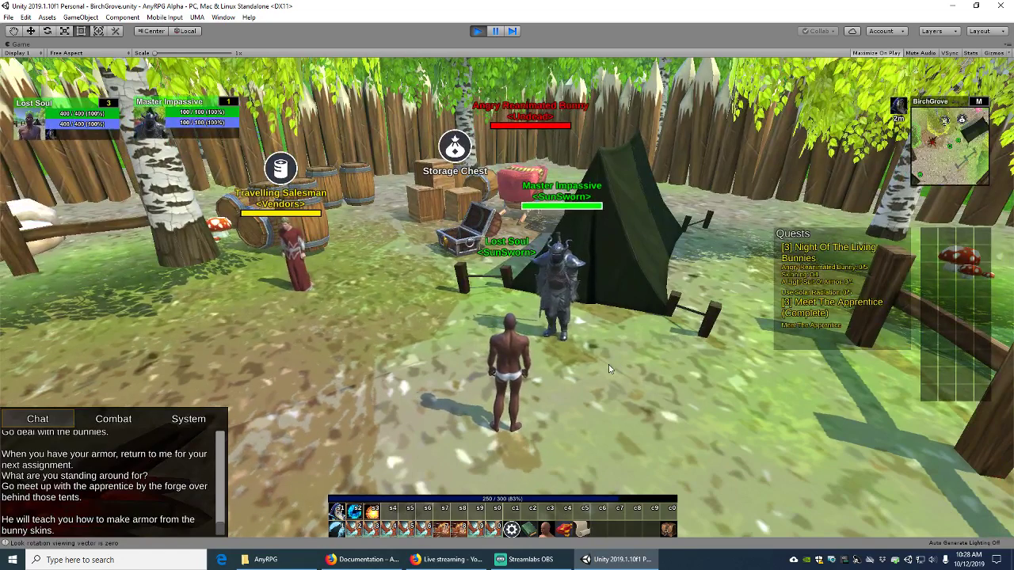
left_click(809, 250)
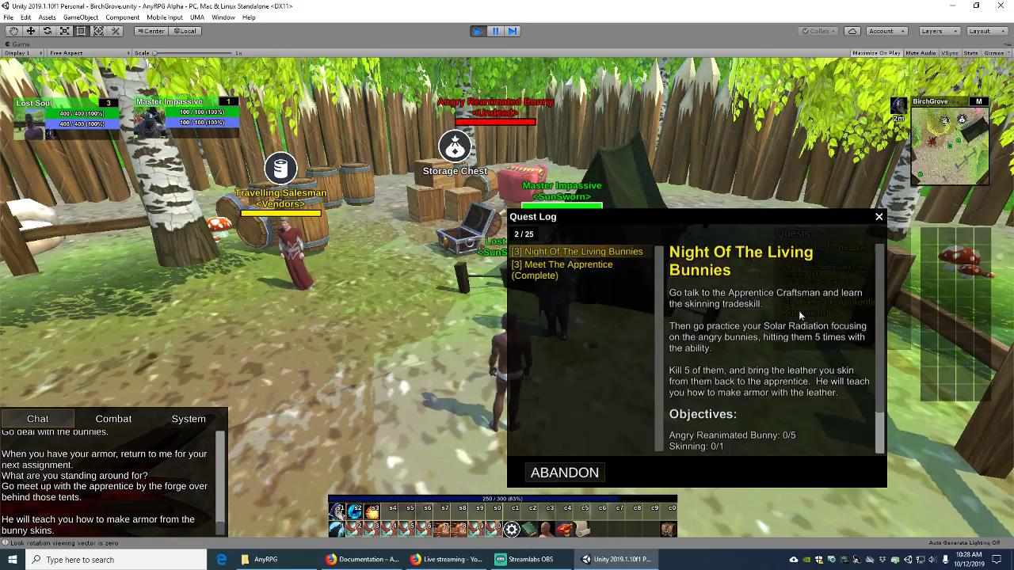
scroll(801, 333, "down", 2)
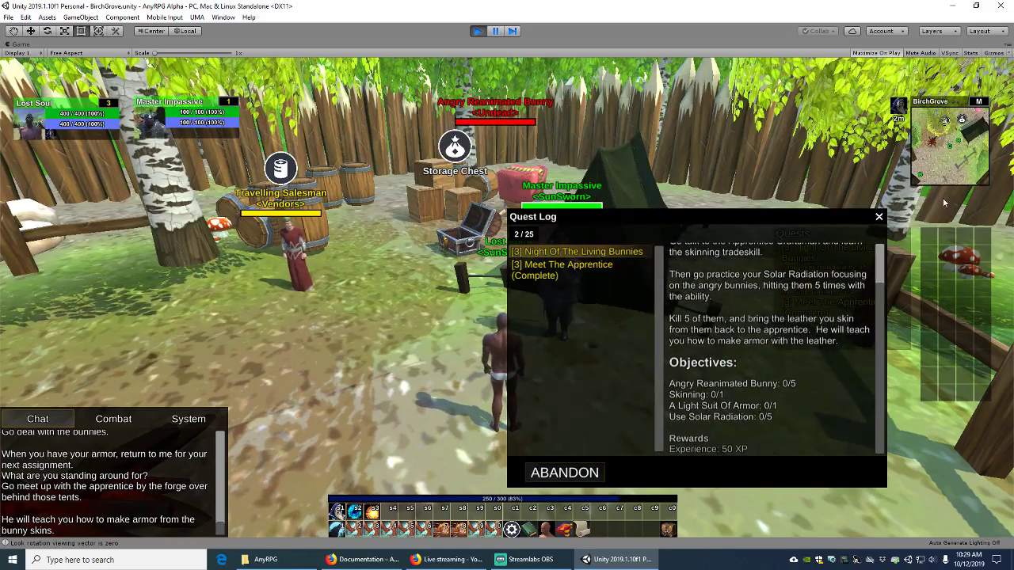
left_click(879, 217)
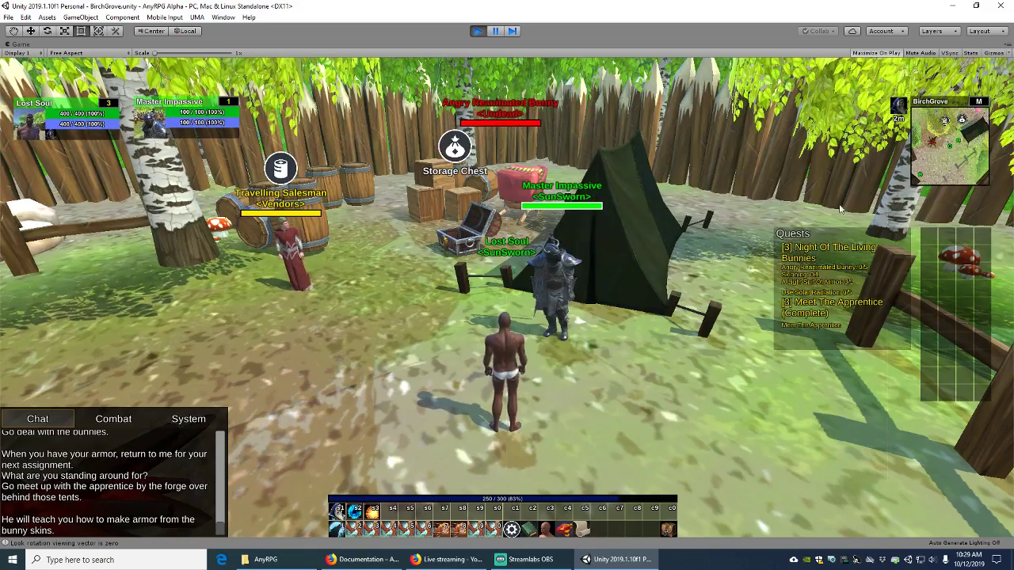
Pause play mode, search the project for nightof and select the NightOfTheLivingBunnies quest asset
left_click(497, 31)
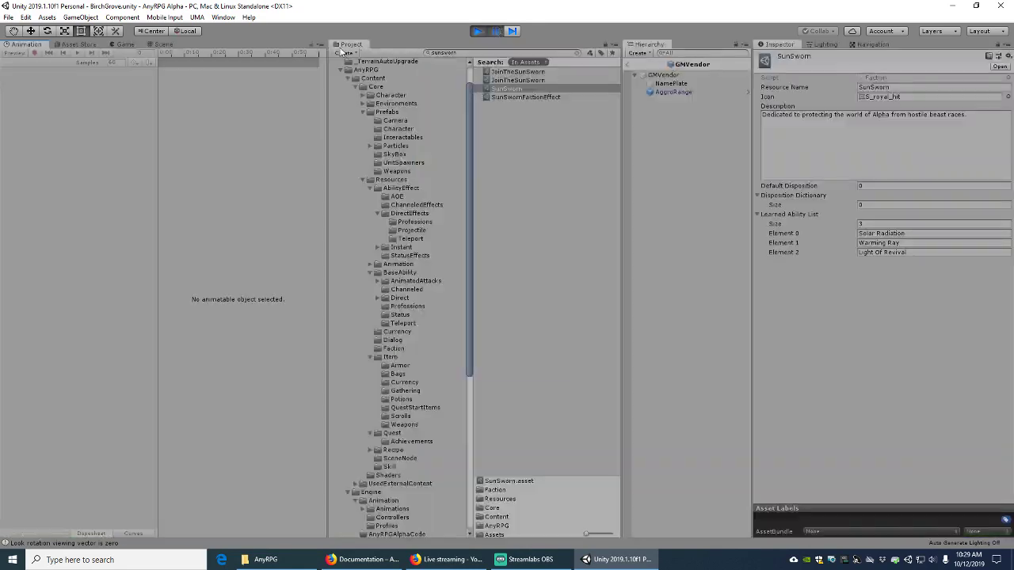
left_click(483, 53)
type("nightof")
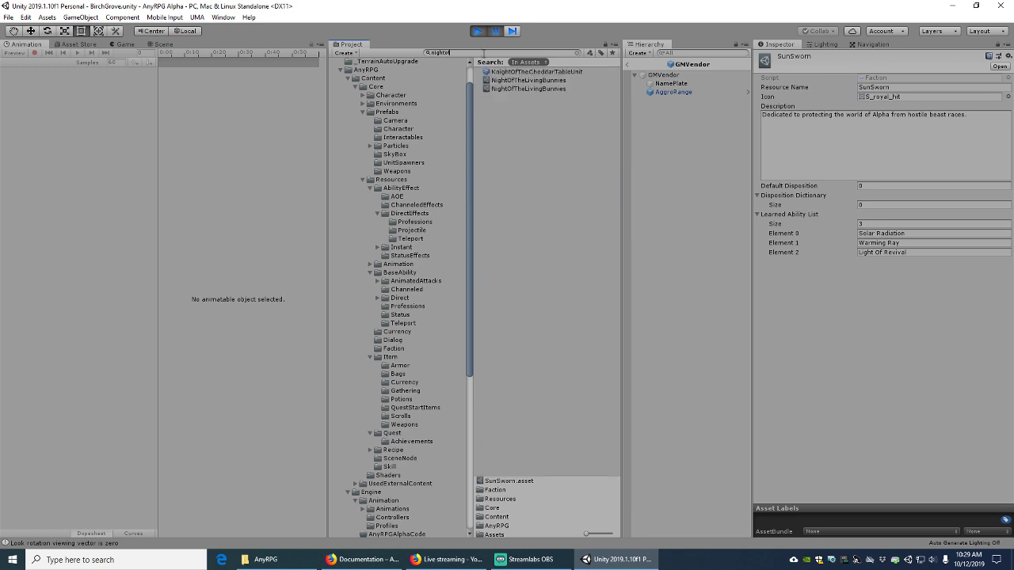
left_click(517, 80)
left_click(520, 89)
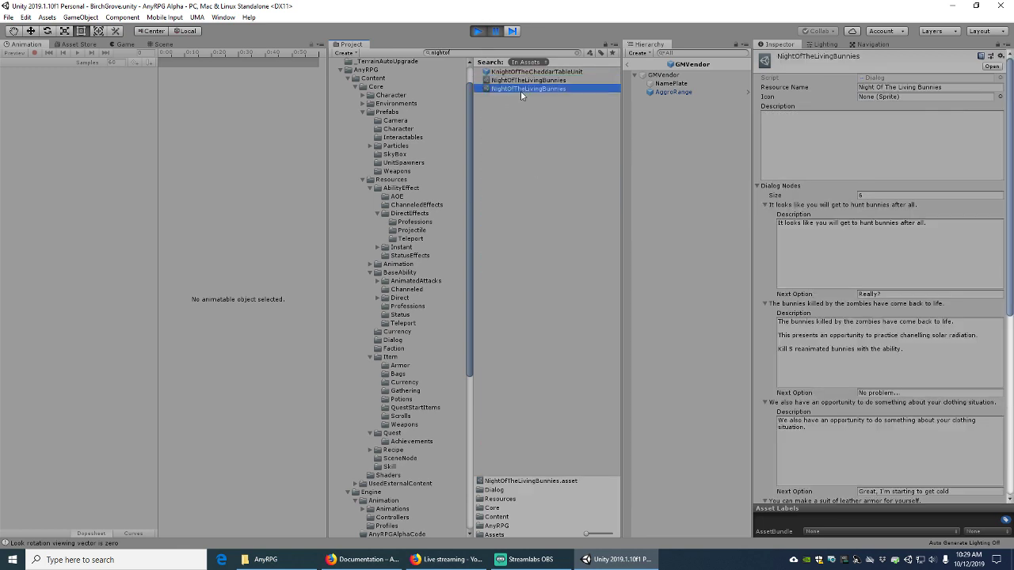
Examine the NightOfTheLivingBunnies quest's rewards, kill, trade skill, ability and quest objectives and prerequisites, and clear the asset search
scroll(827, 229, "down", 7)
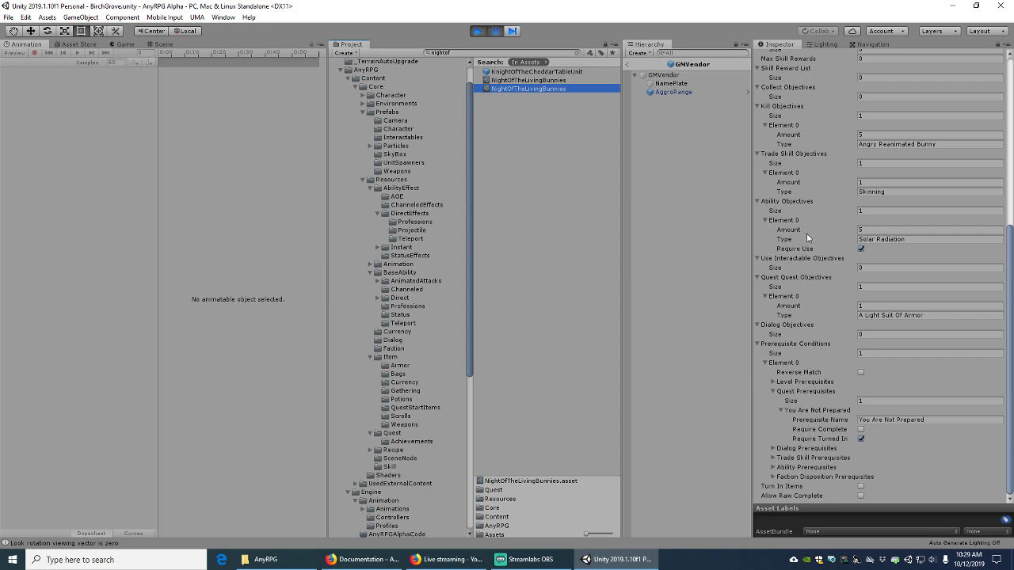
scroll(809, 178, "up", 2)
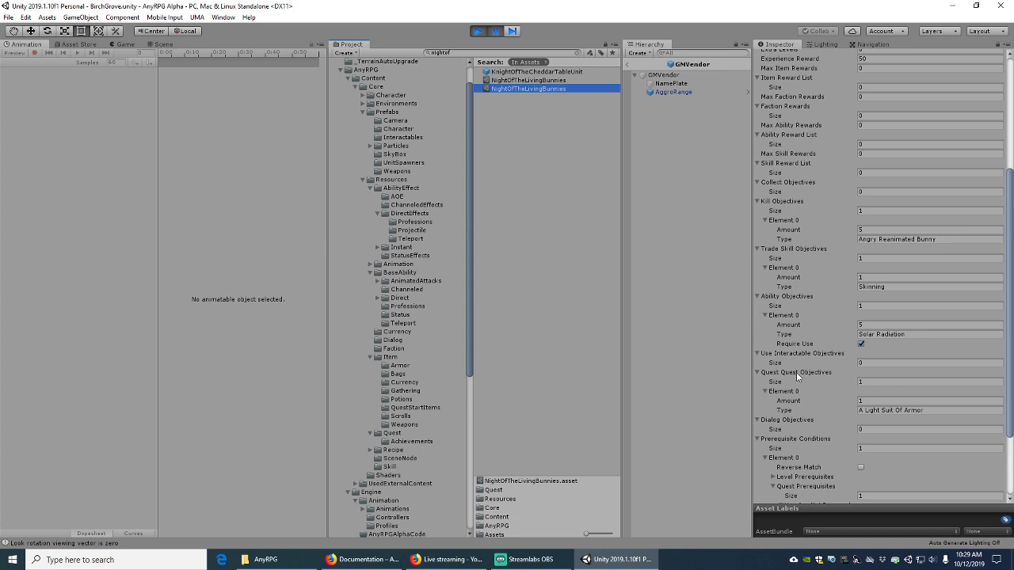
scroll(796, 372, "up", 3)
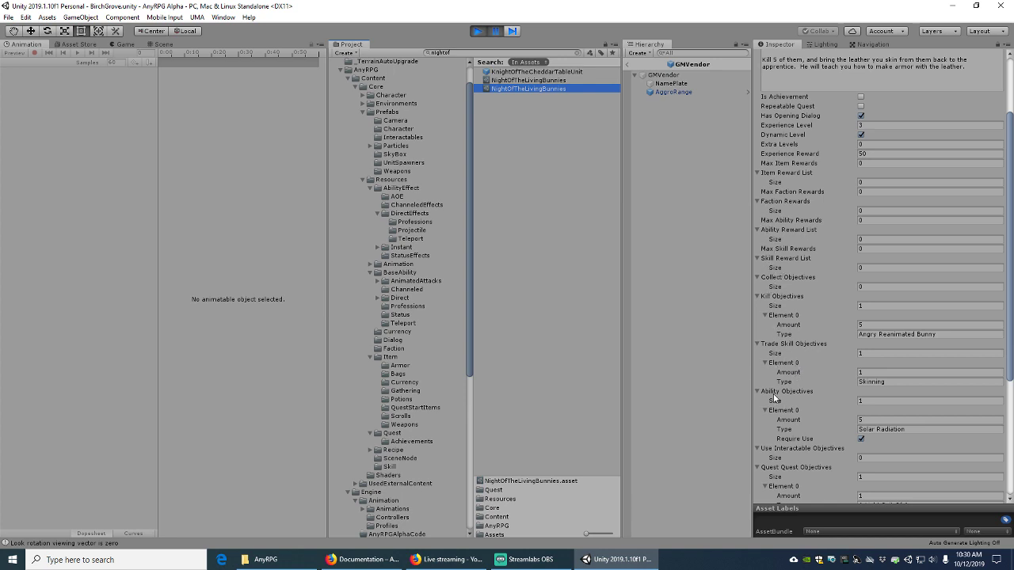
scroll(773, 394, "down", 3)
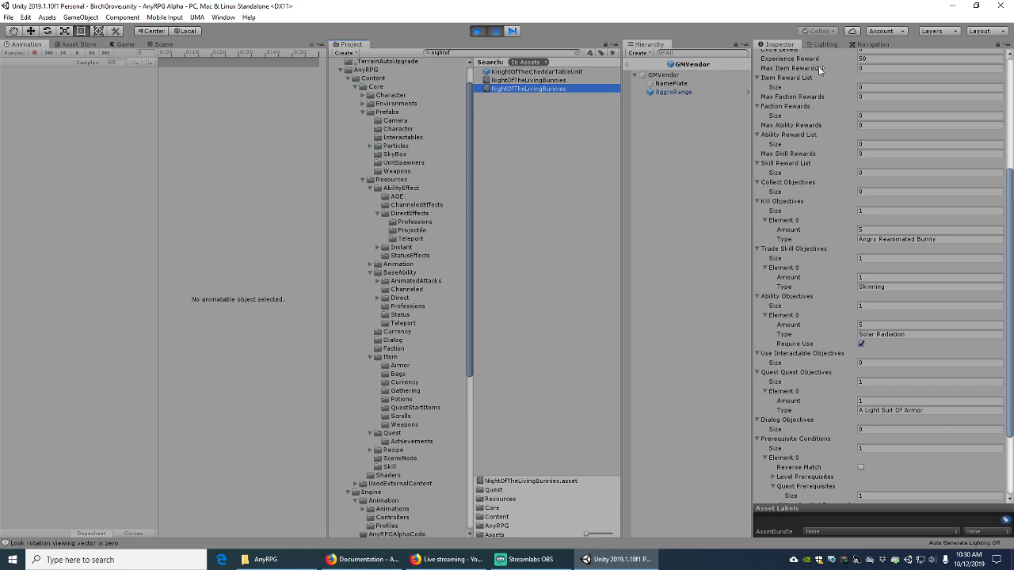
scroll(811, 270, "up", 6)
scroll(802, 298, "down", 6)
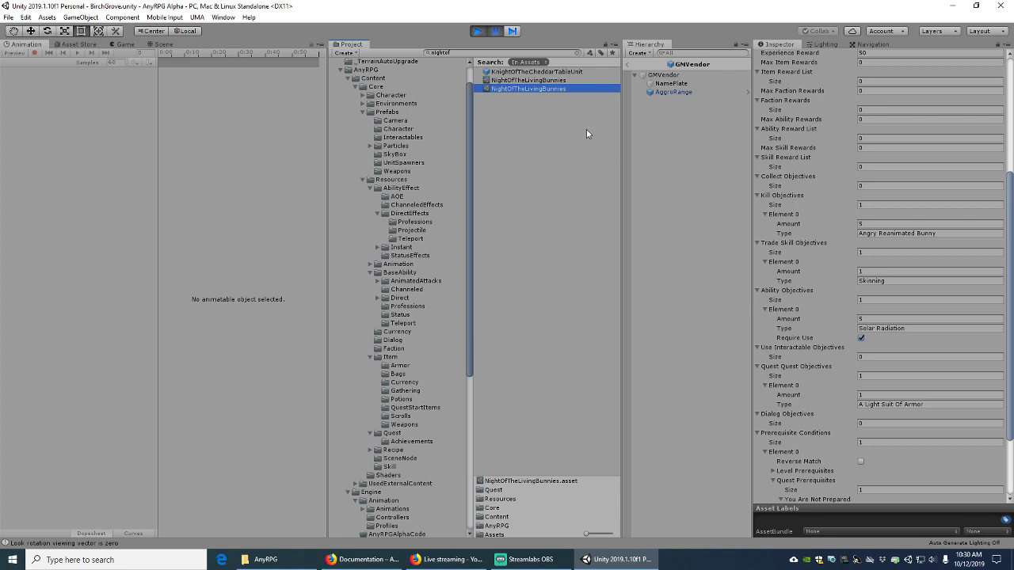
left_click(578, 52)
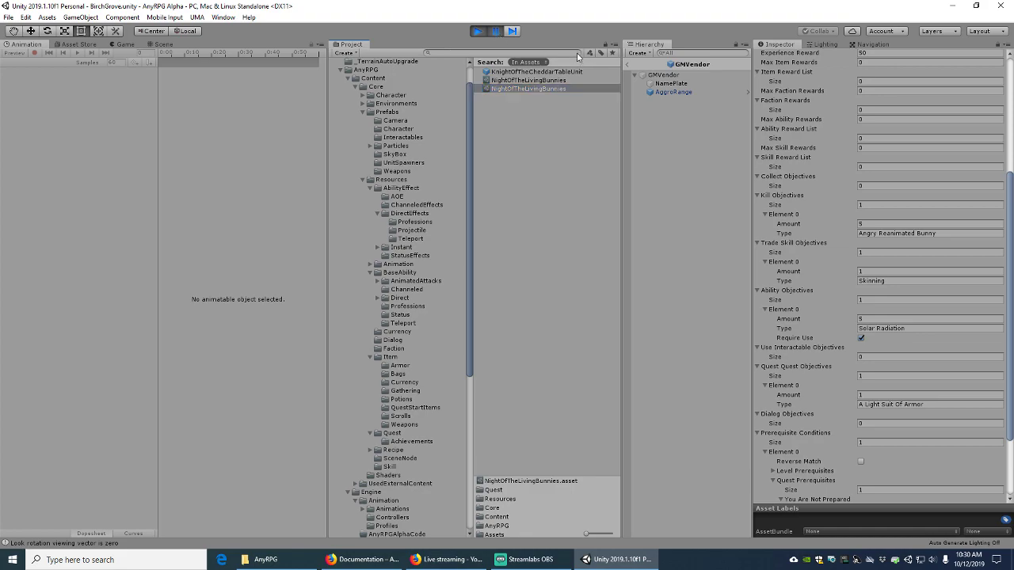
Resume play mode, walk the character to the Apprentice Craftsman by the forge and complete the Meet The Apprentice quest
left_click(497, 31)
right_click_drag(622, 314, 539, 301)
key("w")
right_click(550, 315)
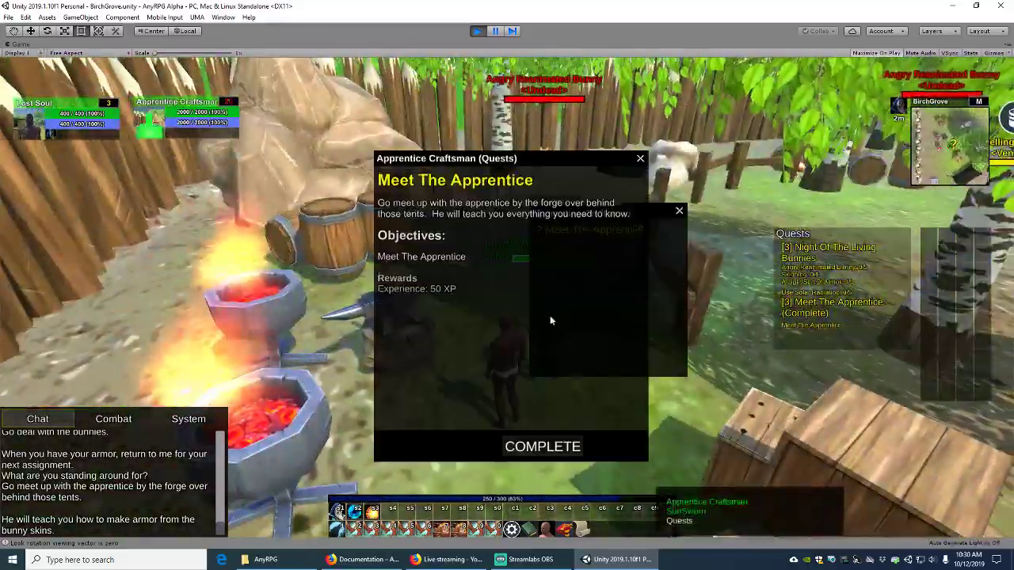
left_click(542, 447)
Go through the Apprentice Craftsman's armor dialog, including Are you sure about this?, and accept the A Light Suit Of Armor quest
left_click(285, 420)
left_click(325, 421)
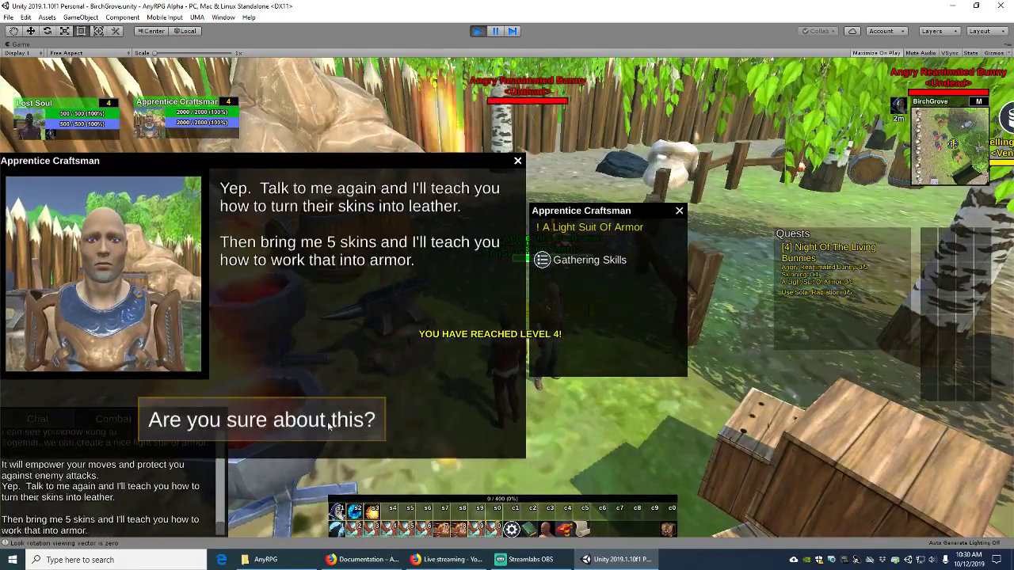
left_click(330, 426)
left_click(378, 426)
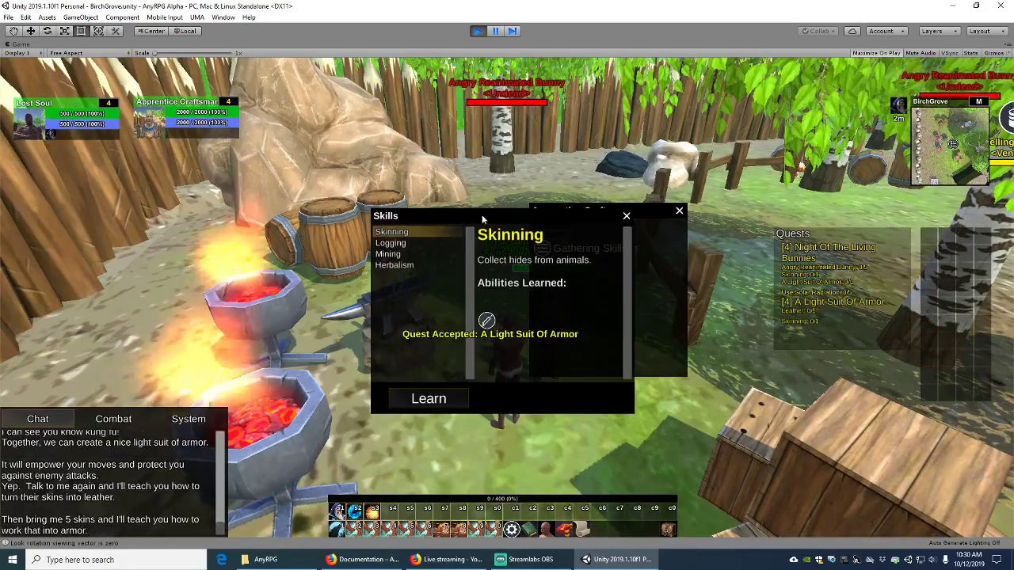
Move the Skills and Apprentice Craftsman windows apart so the craftsman and his skill trainer marker stand clear between them
left_click_drag(482, 215, 370, 173)
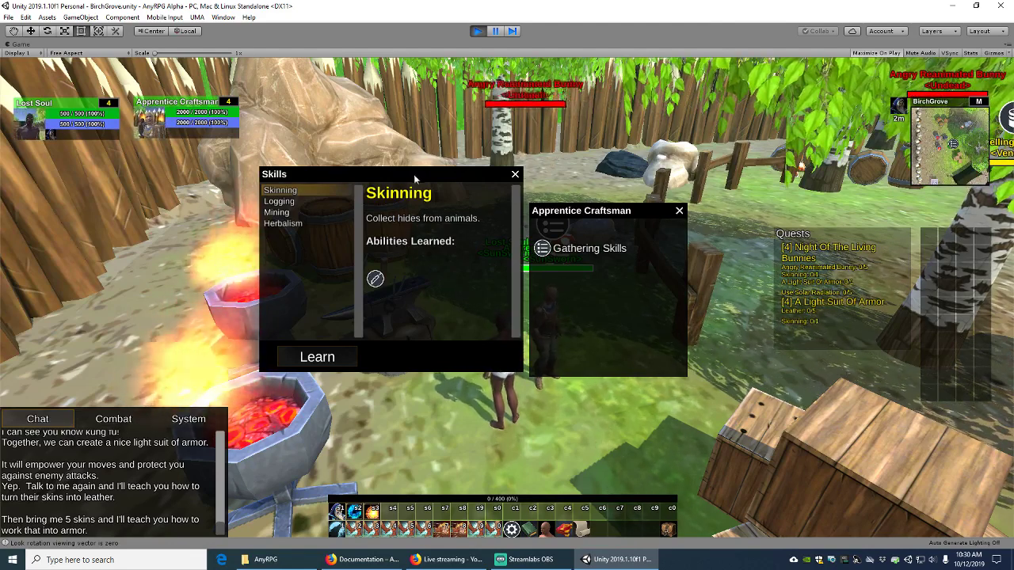
left_click_drag(415, 179, 290, 151)
left_click_drag(636, 219, 694, 272)
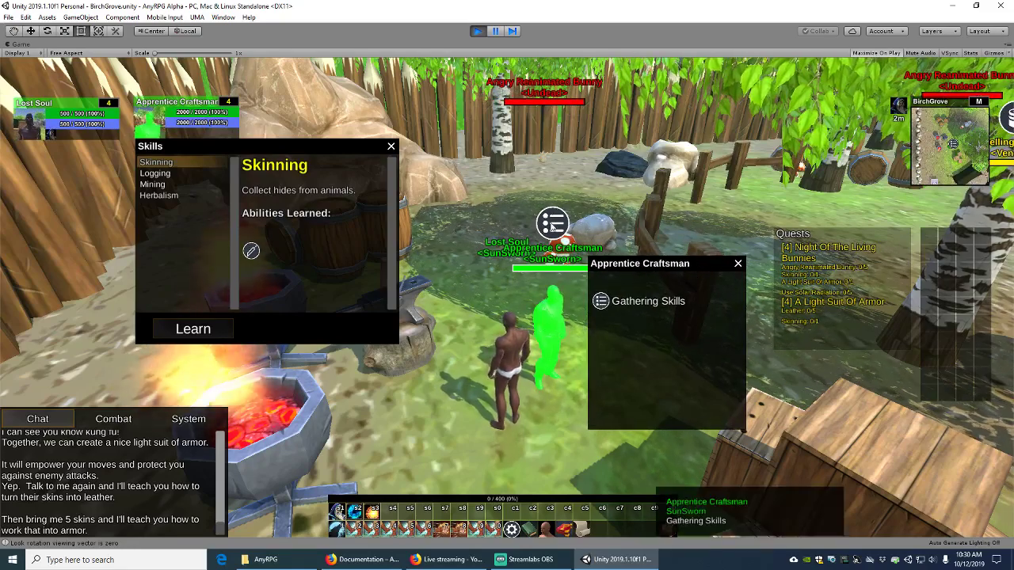
mouse_move(482, 187)
left_mouse_down()
mouse_move(496, 193)
mouse_move(486, 191)
left_mouse_up()
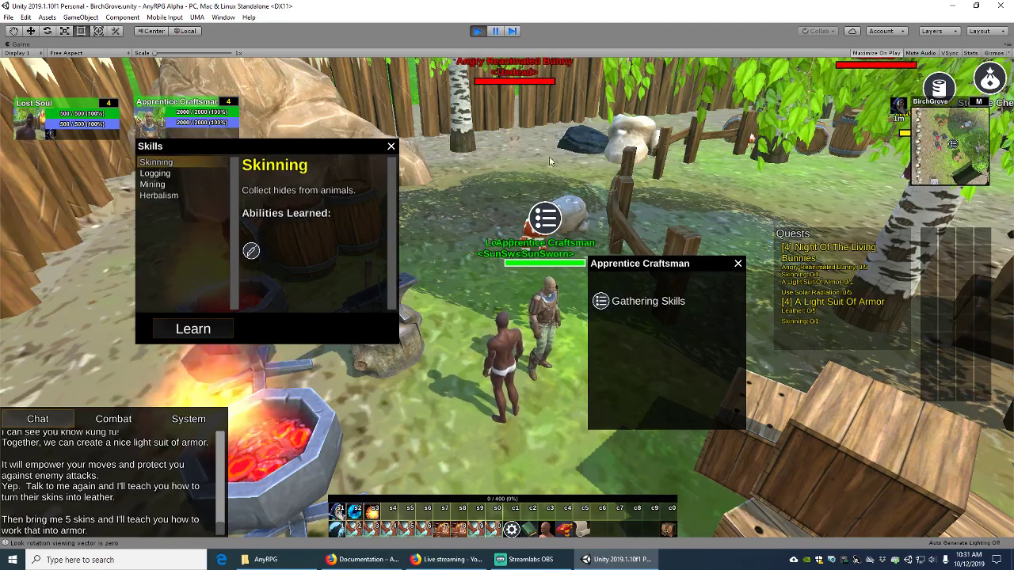
Learn Mining, Skinning, Logging and Herbalism from the Apprentice Craftsman
left_click(159, 184)
left_click(197, 328)
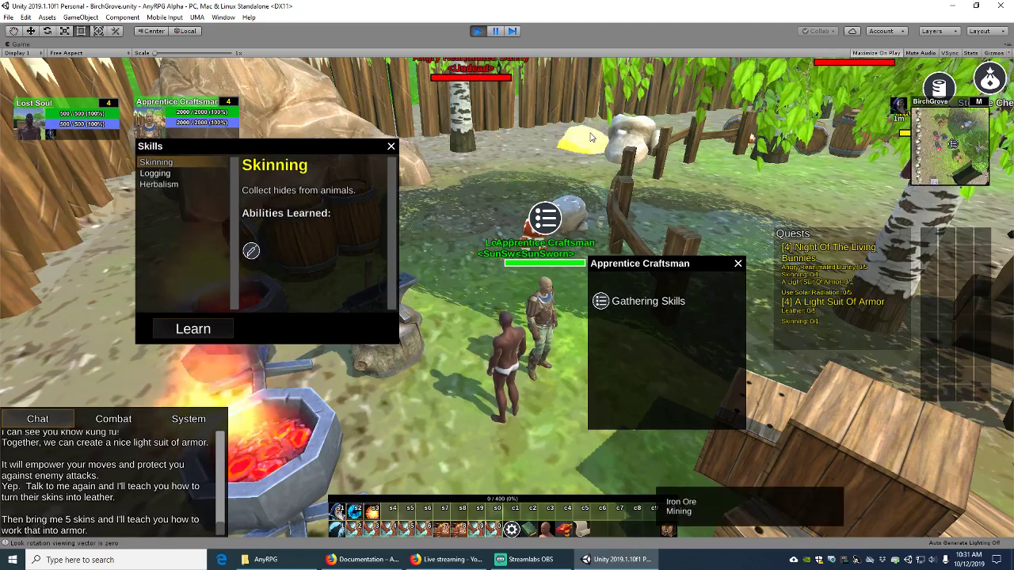
left_click(193, 329)
left_click(193, 331)
left_click(193, 330)
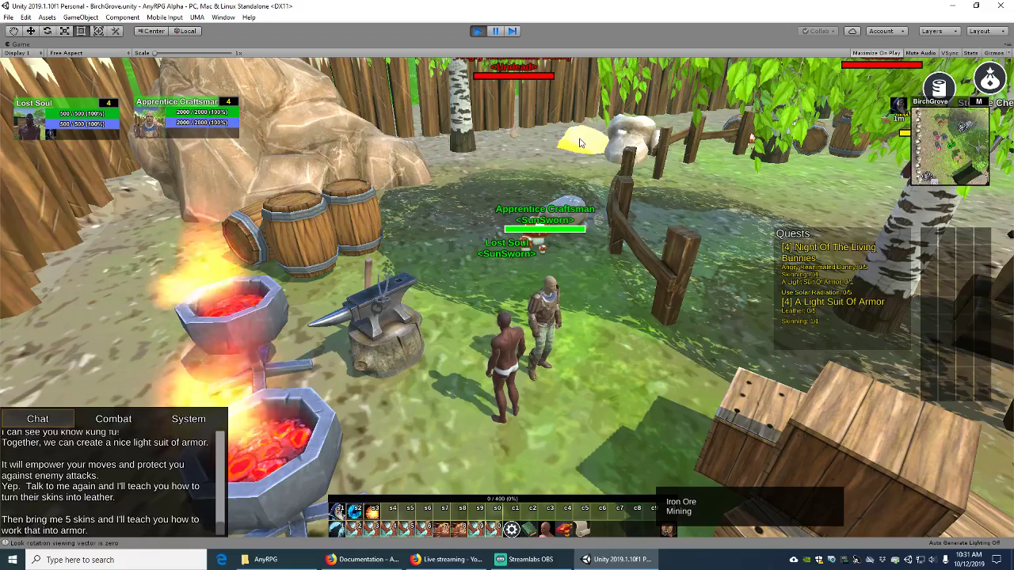
Look around the forge at the flax node, crafting table and anvil, and check the backpack's contents
right_click_drag(555, 226, 929, 178)
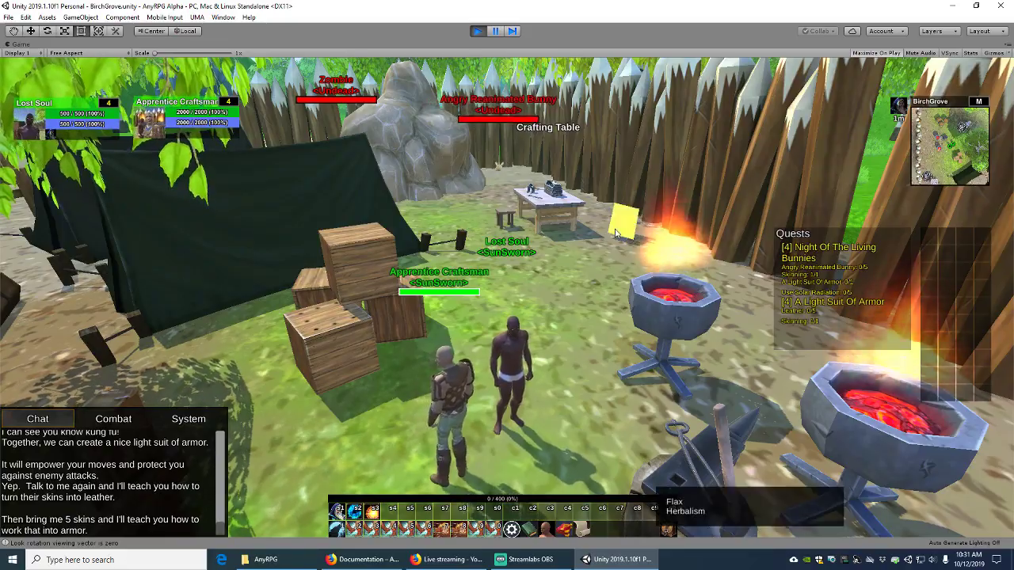
right_click_drag(552, 252, 317, 255)
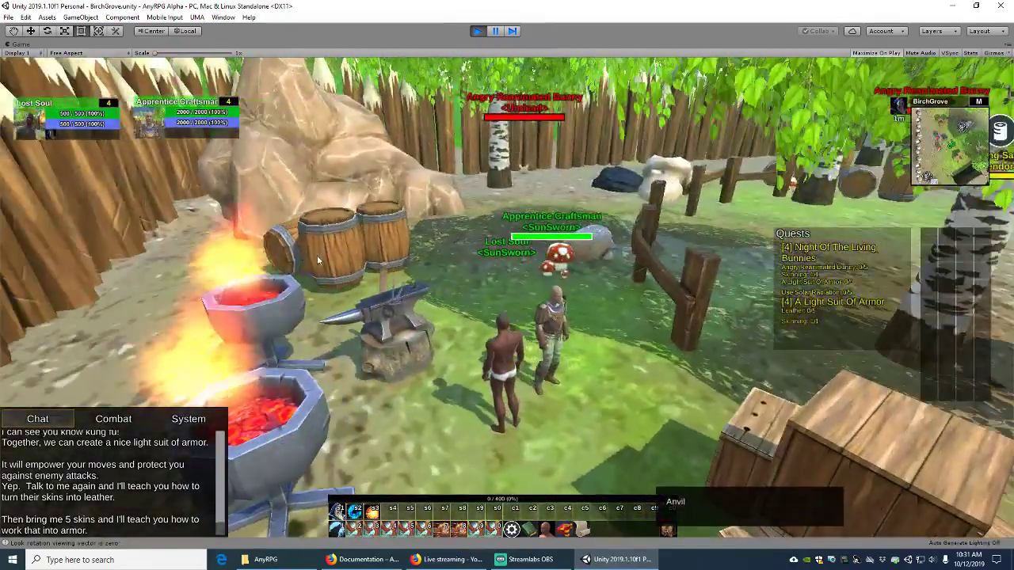
key("s")
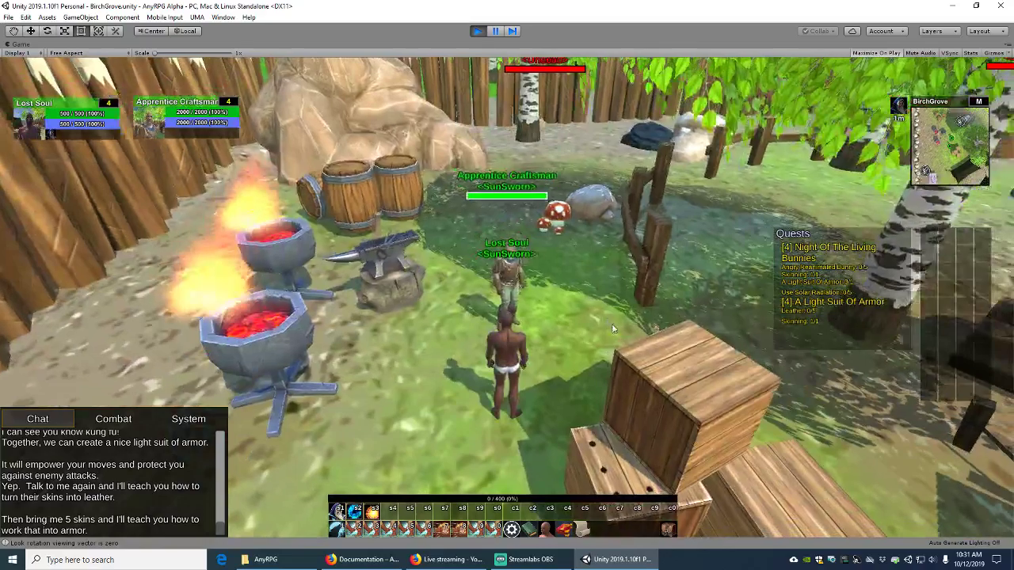
key("w")
key("b")
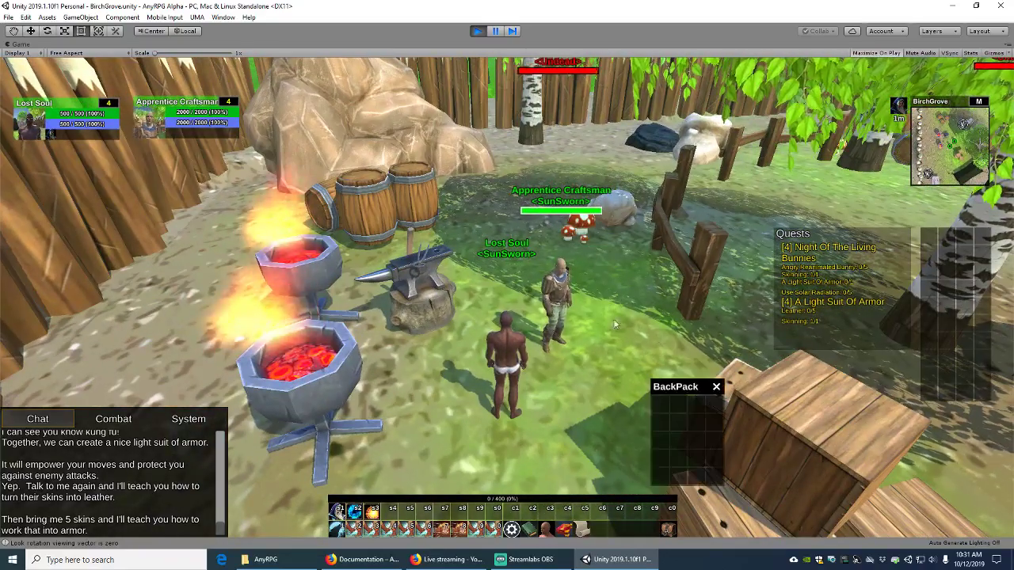
left_click(669, 529)
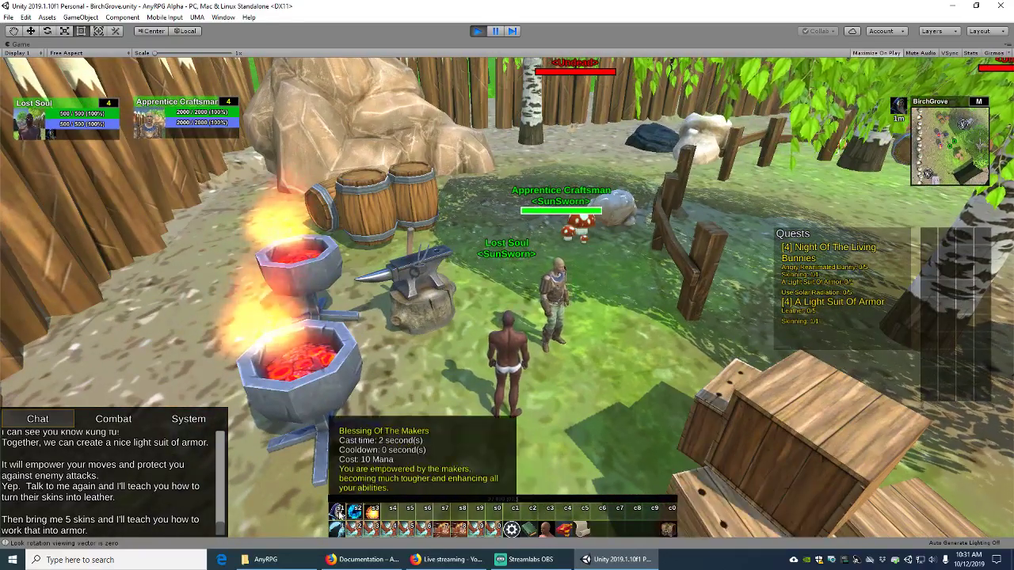
Move Blessing Of The Makers, Speed Of The Wolf and the blue swirl ability onto the outermost vertical action bar, and Solar Radiation to the first hotbar slot
left_click(982, 237)
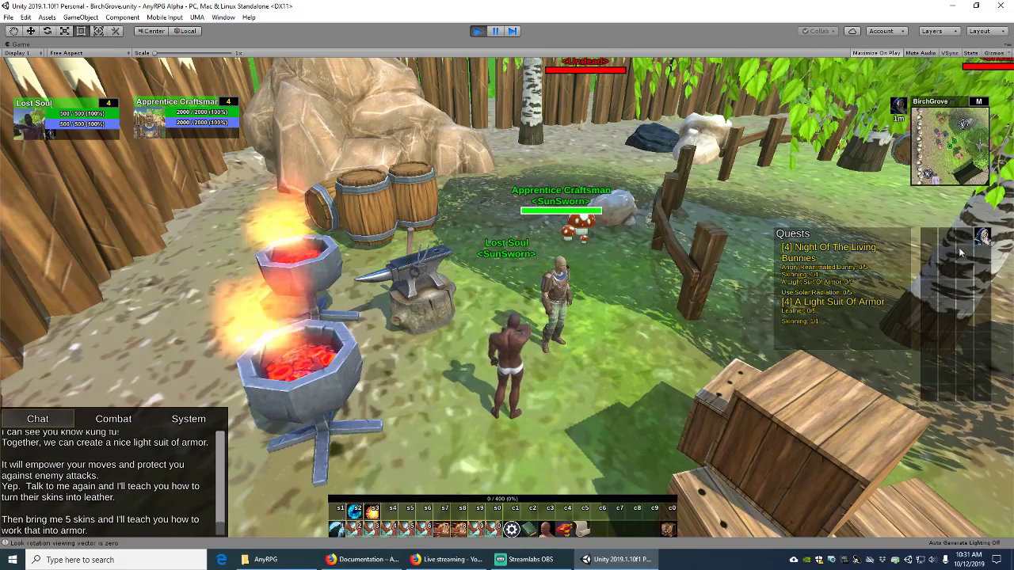
left_click(338, 529)
left_click(982, 252)
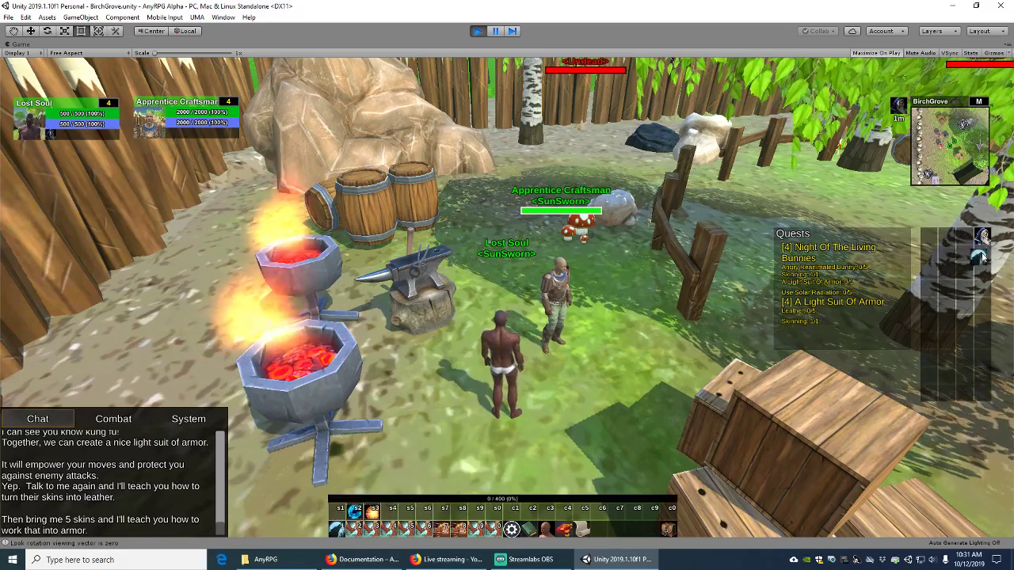
left_click(354, 512)
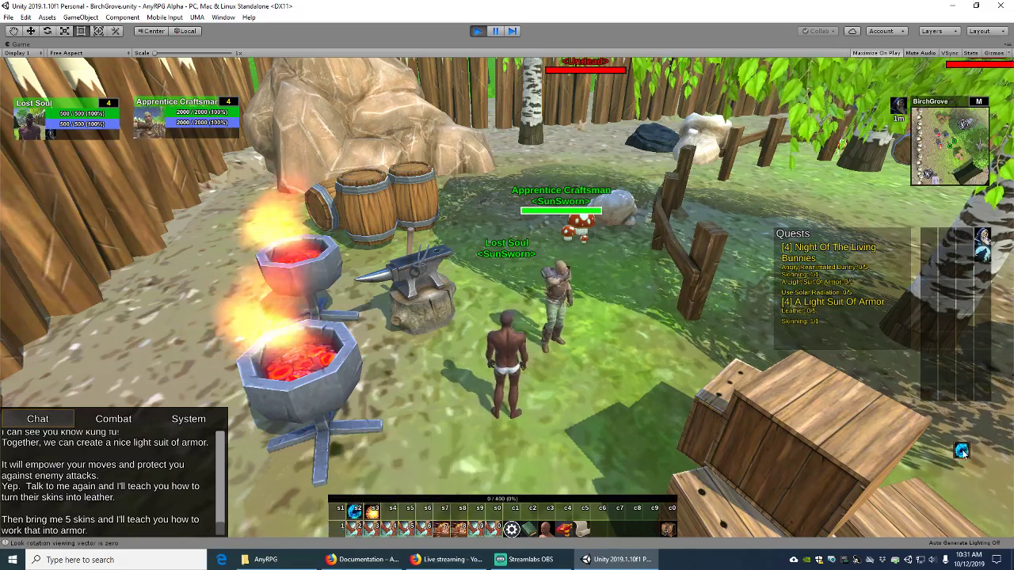
left_click(983, 393)
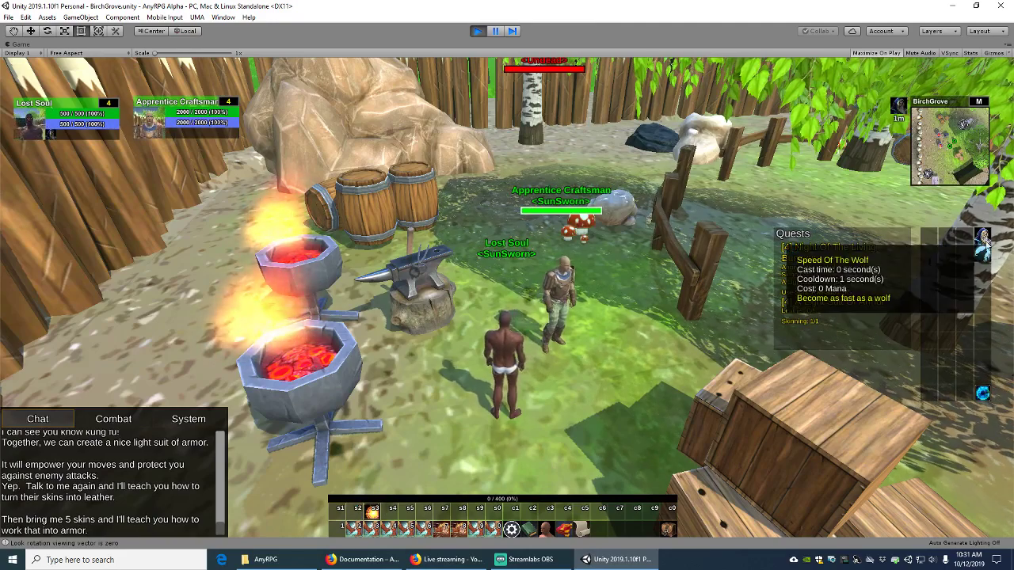
Cast Blessing Of The Makers, walk the character past the barrels and target the Angry Reanimated Bunny near the birch tree
left_click(983, 237)
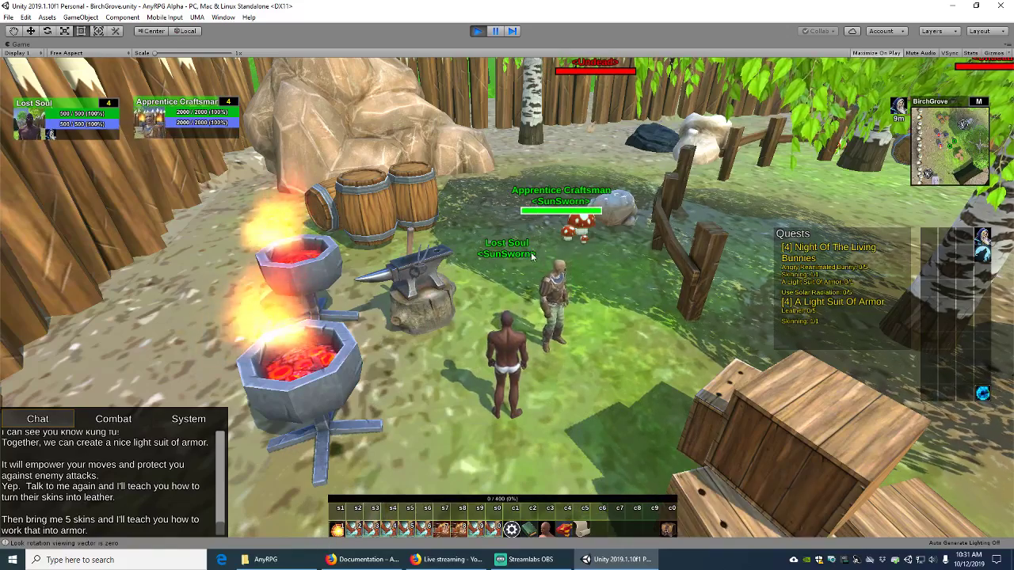
key("w")
right_click_drag(523, 249, 535, 247)
key("w")
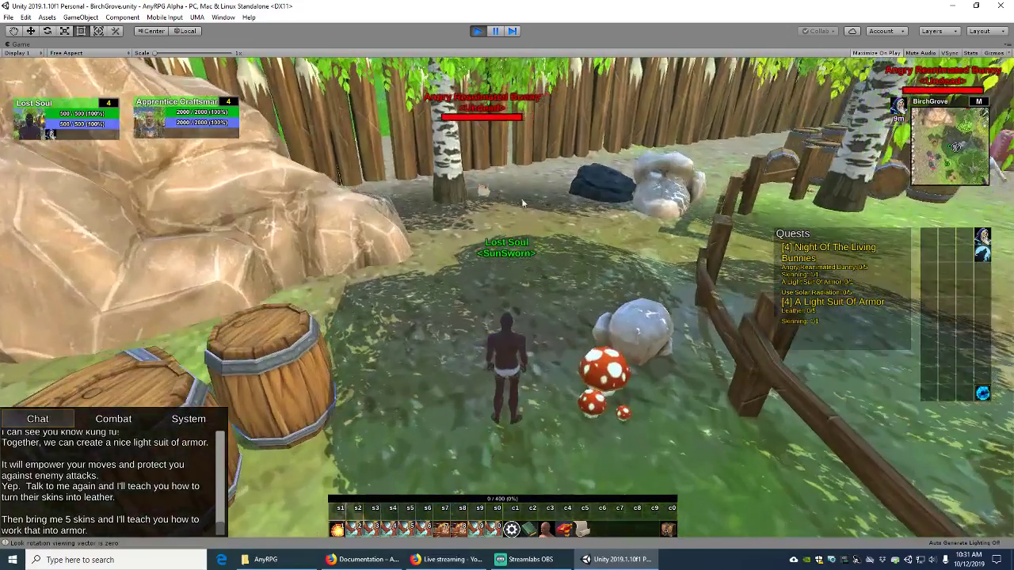
left_click(486, 121)
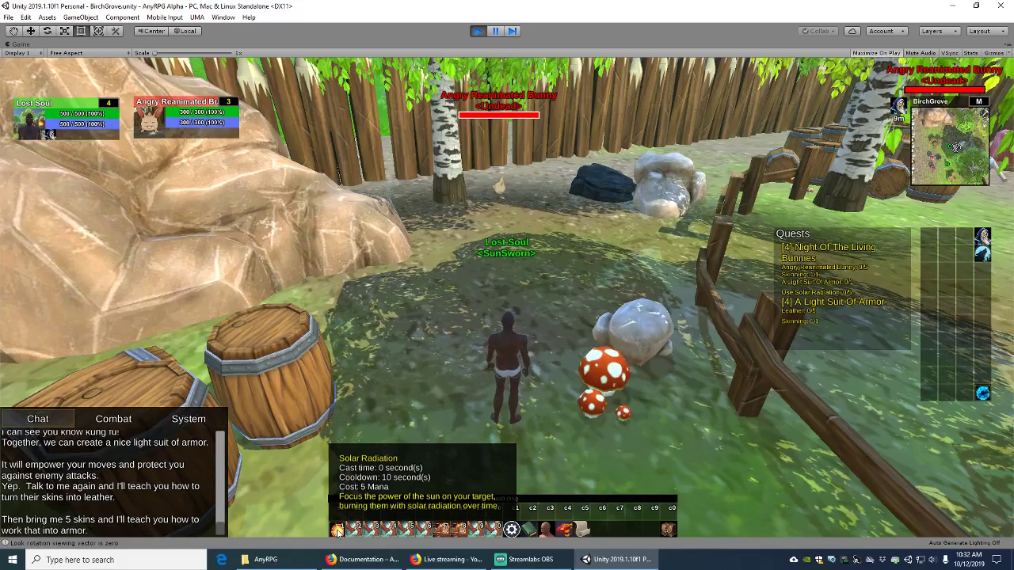
Kill the targeted Angry Reanimated Bunny with Solar Radiation and inspect the Lootable status on its corpse
left_click_drag(380, 277, 423, 164)
key("1")
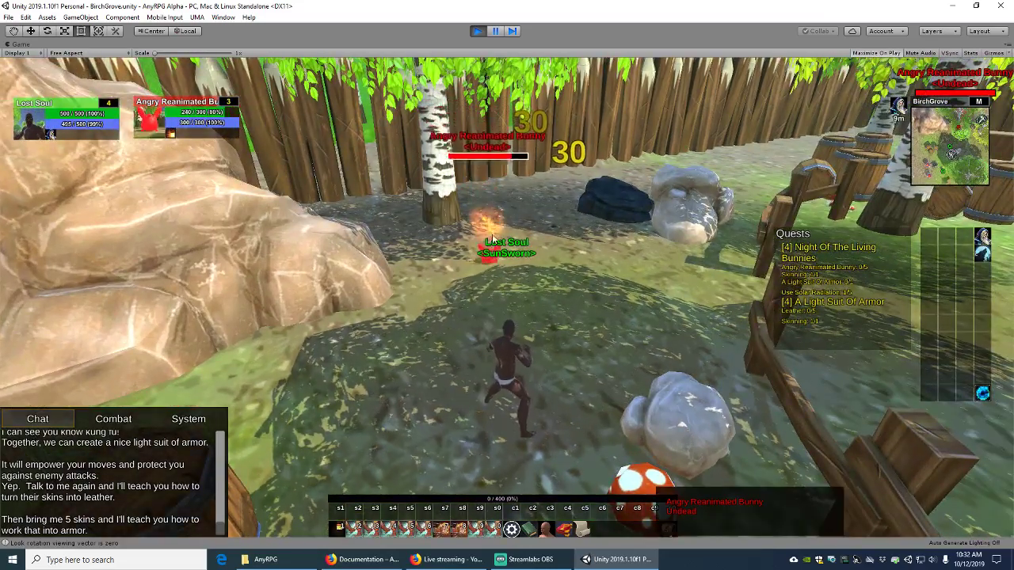
key("1")
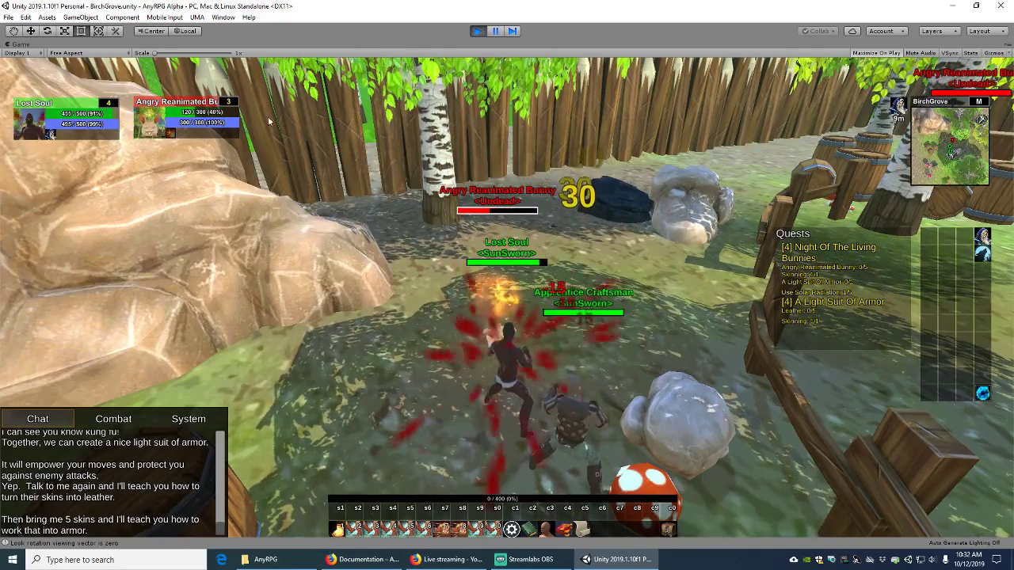
mouse_move(172, 133)
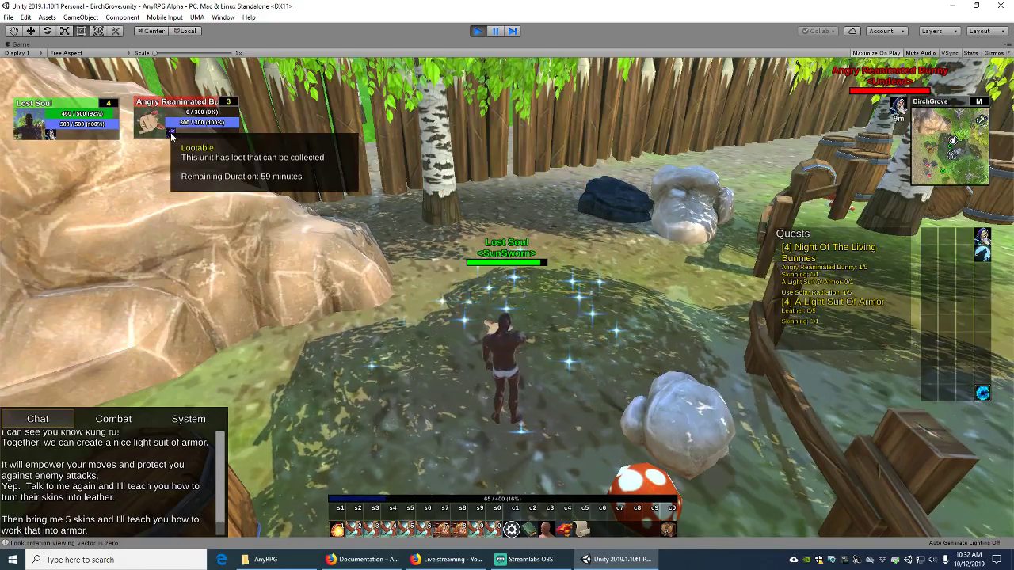
right_click_drag(268, 290, 316, 292)
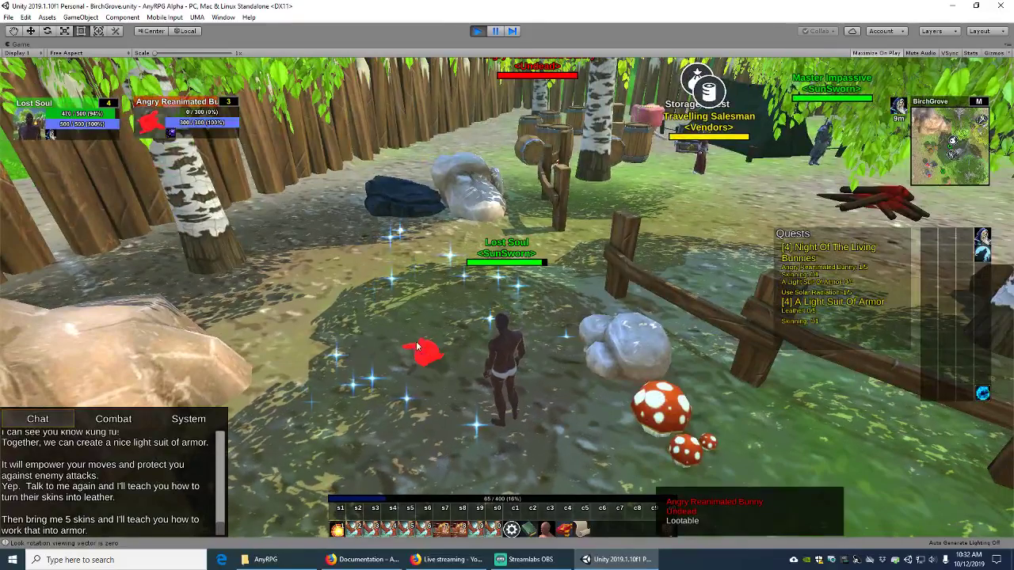
right_click_drag(334, 263, 287, 264)
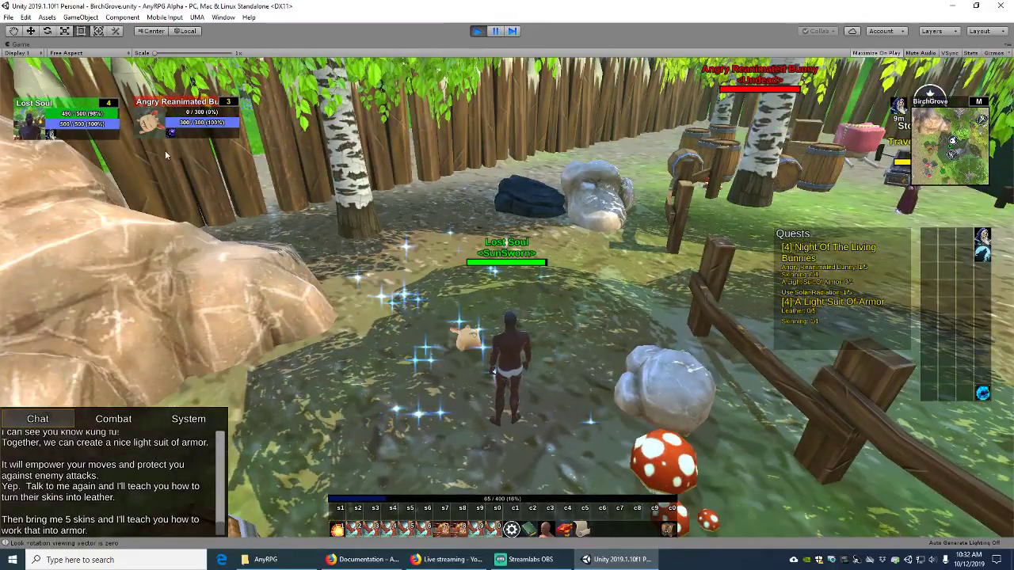
Pause the game, search the project assets for "solarrad" and examine the SolarRadiation ability's settings
left_click(497, 32)
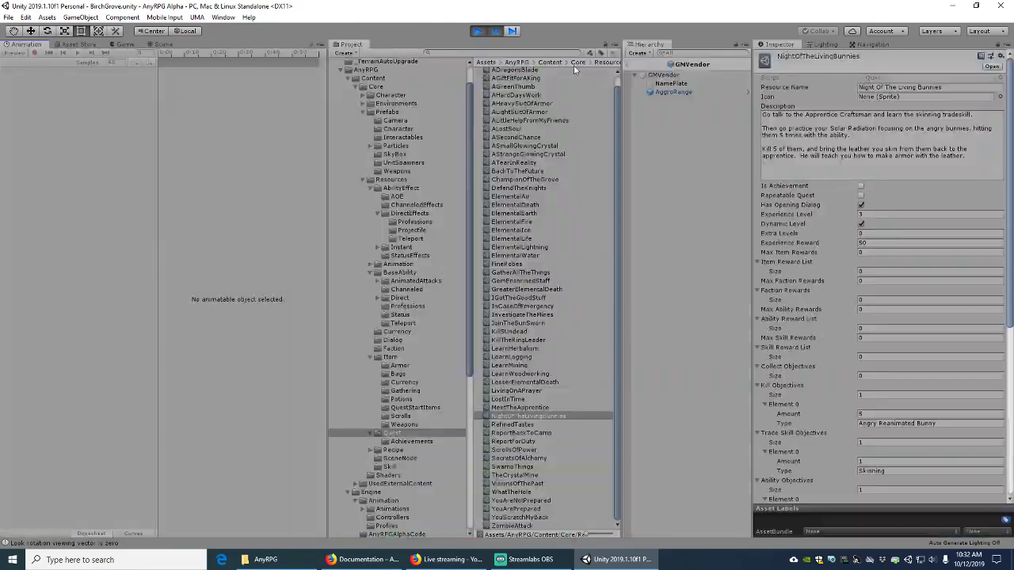
left_click(531, 52)
type("solar")
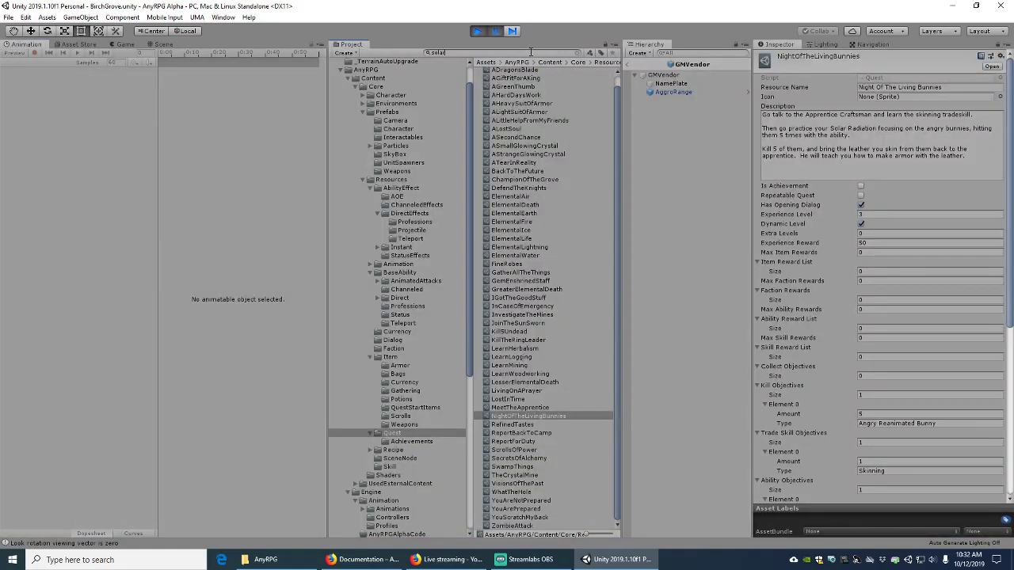
type("rad")
left_click(528, 71)
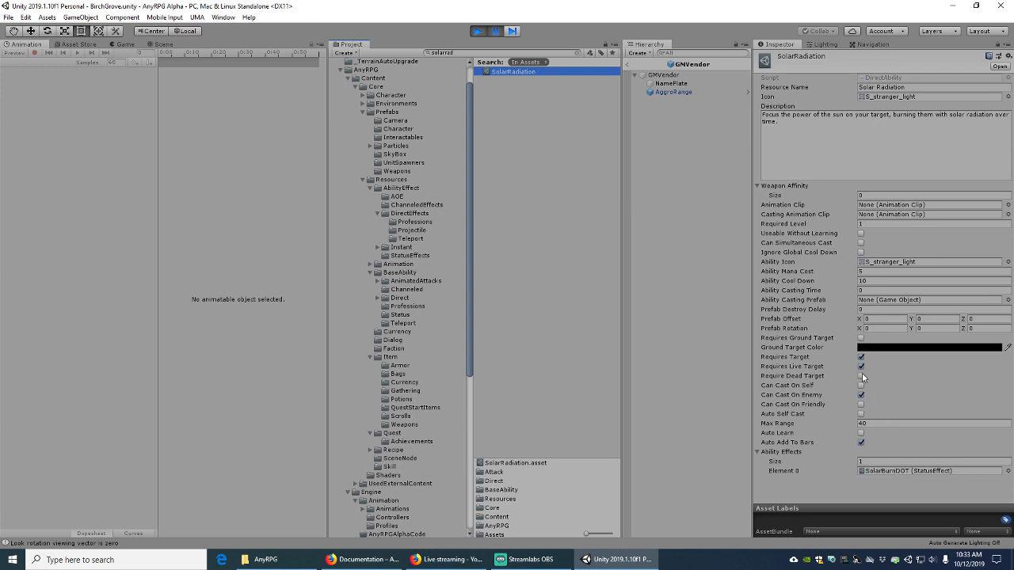
Open the SolarBurnDOT status effect referenced by Solar Radiation, check the debuff in the game, and examine the effect's prefab, tick and duration settings
left_click(901, 473)
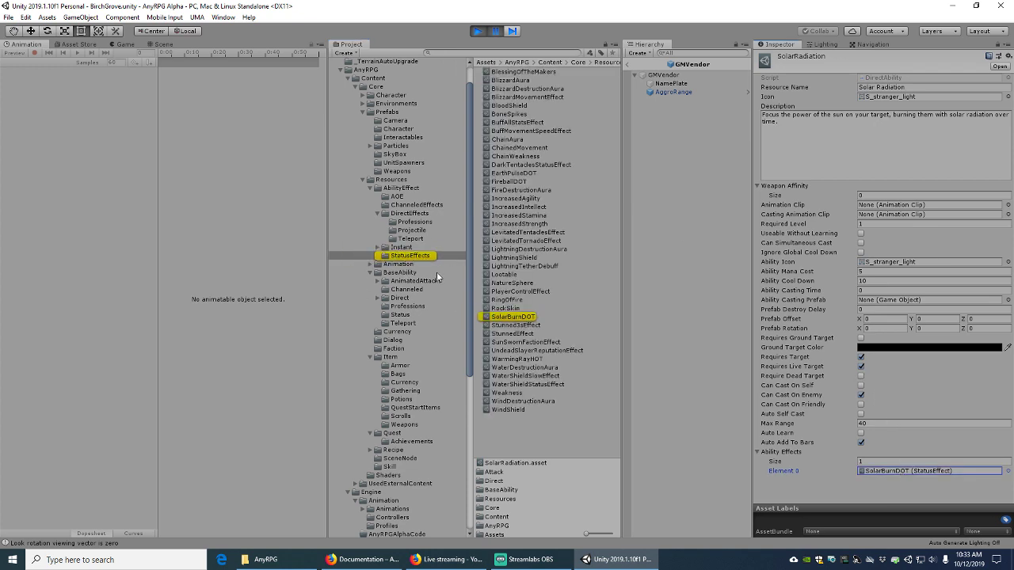
left_click(513, 316)
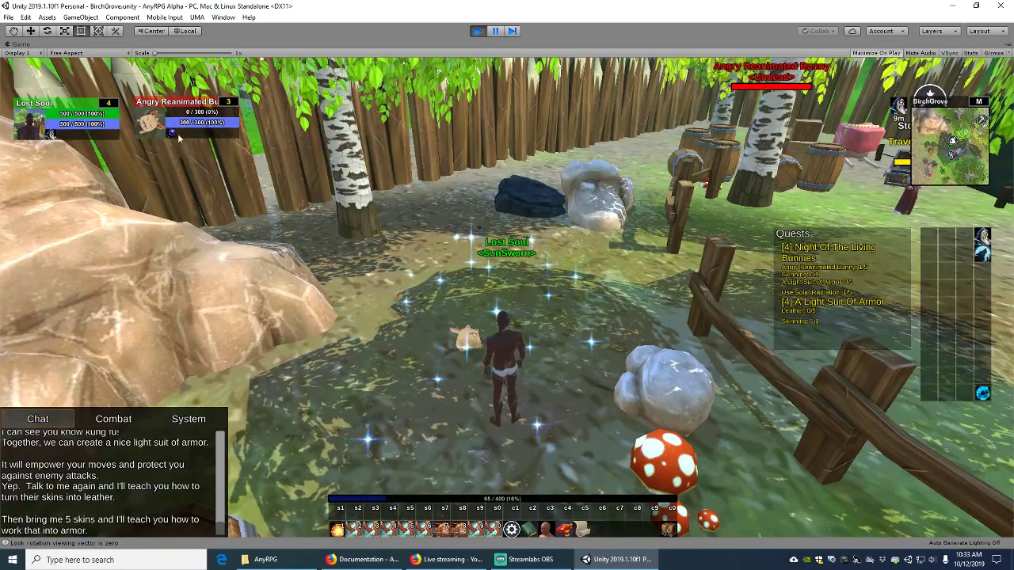
left_click(500, 30)
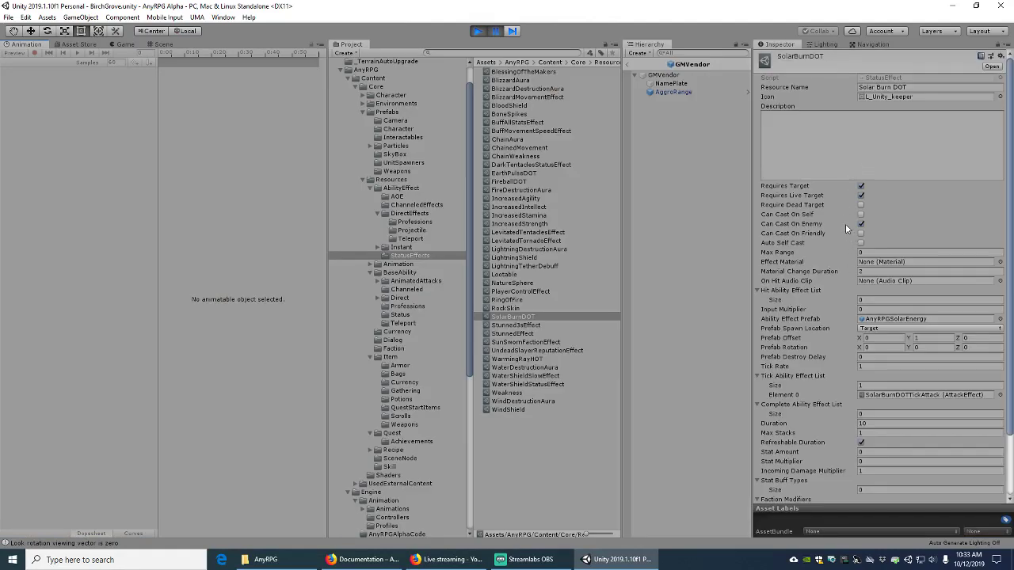
scroll(832, 271, "down", 3)
scroll(820, 281, "up", 3)
scroll(828, 238, "down", 3)
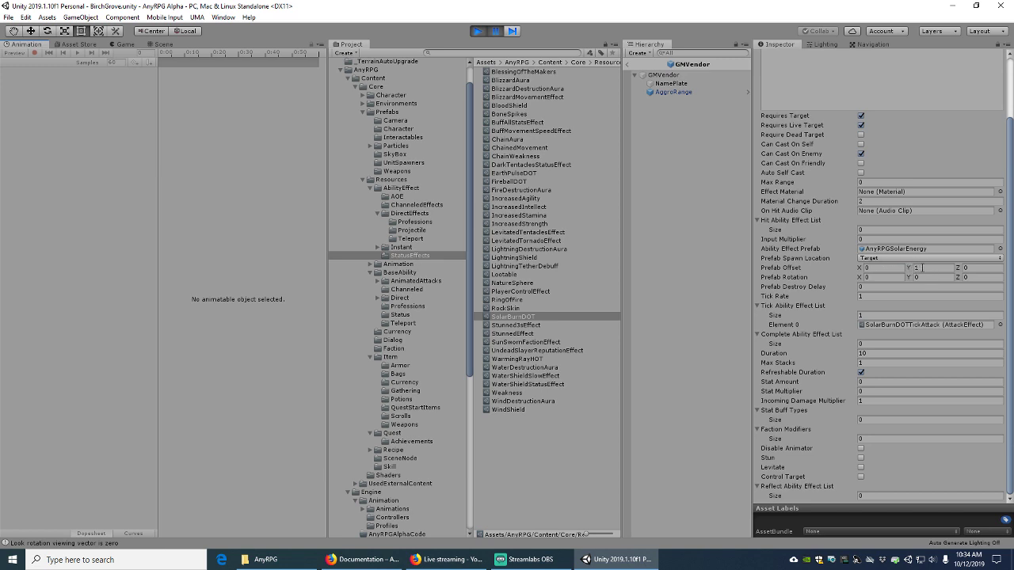
Open the SolarBurnDOTTickAttack effect from SolarBurnDOT's tick ability effects and examine its damage settings
left_click(920, 267)
left_click(916, 324)
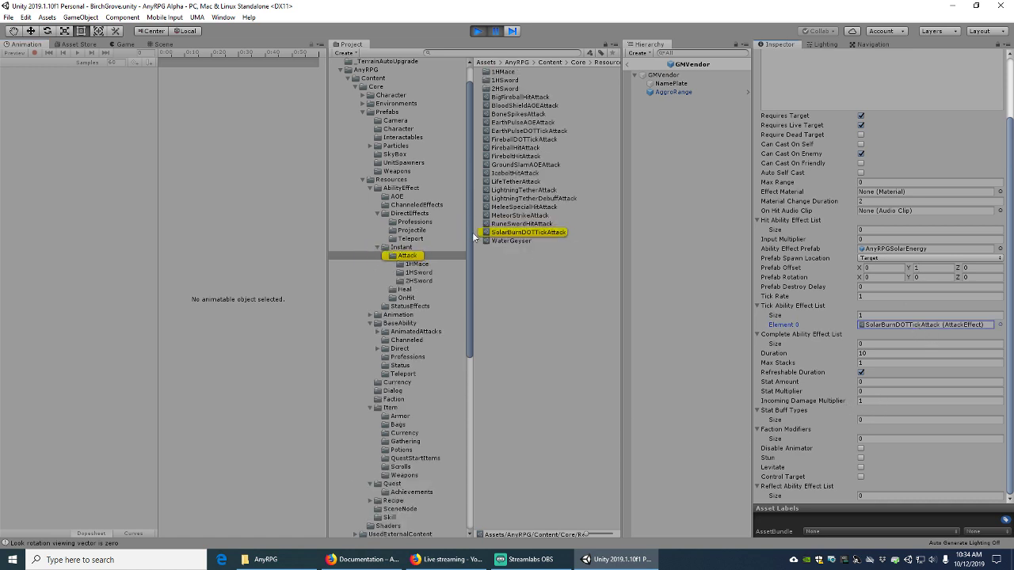
left_click(530, 231)
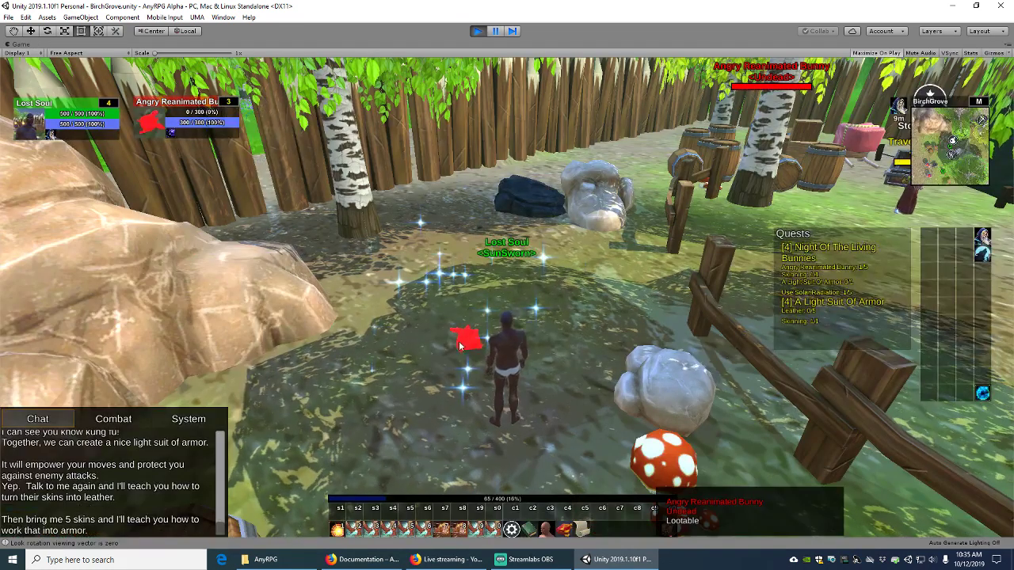
Pause the game, search the assets for "lootable", and examine the Lootable status effect and the GameManager's system configuration
left_click(496, 32)
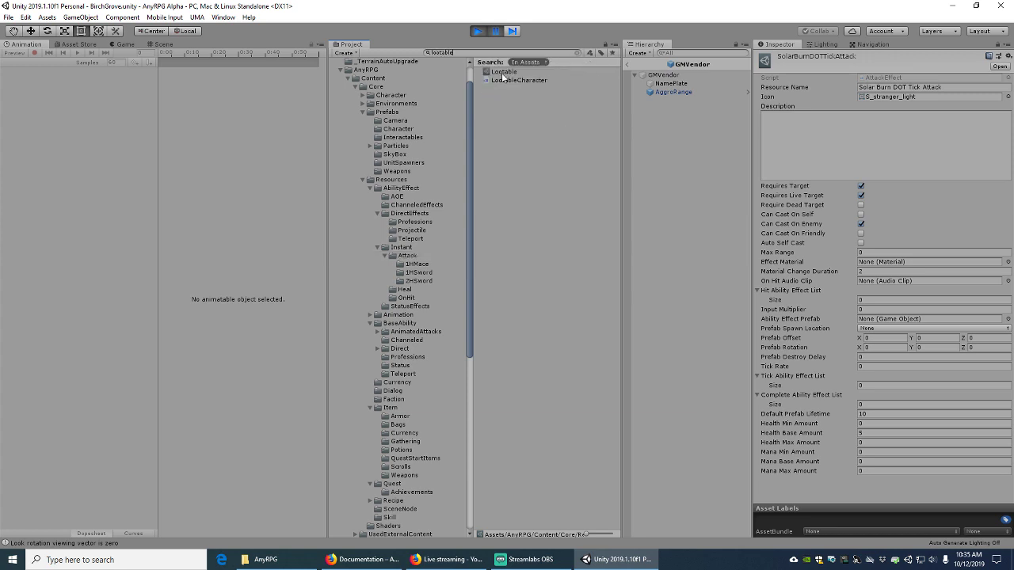
left_click(505, 73)
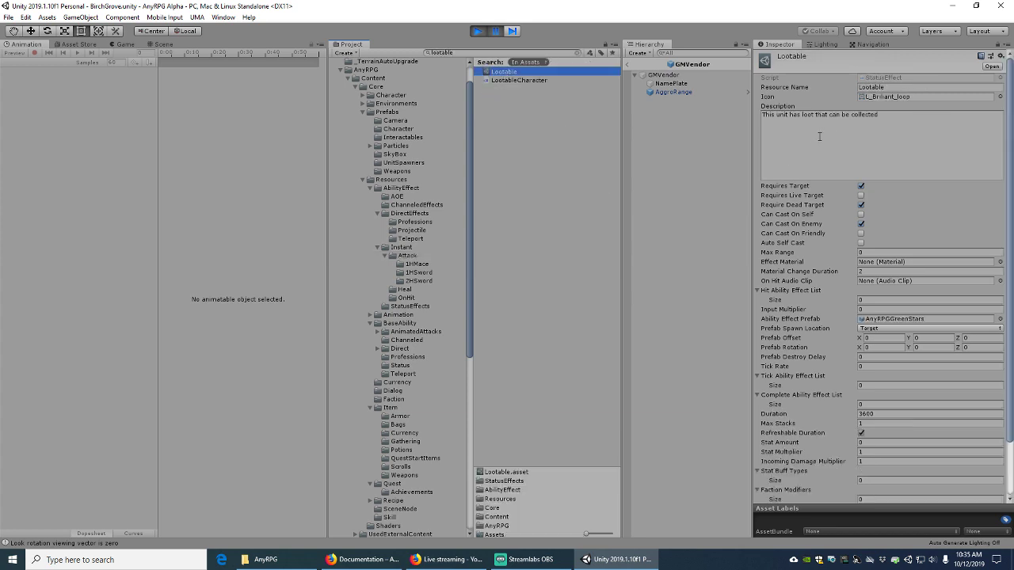
left_click(628, 64)
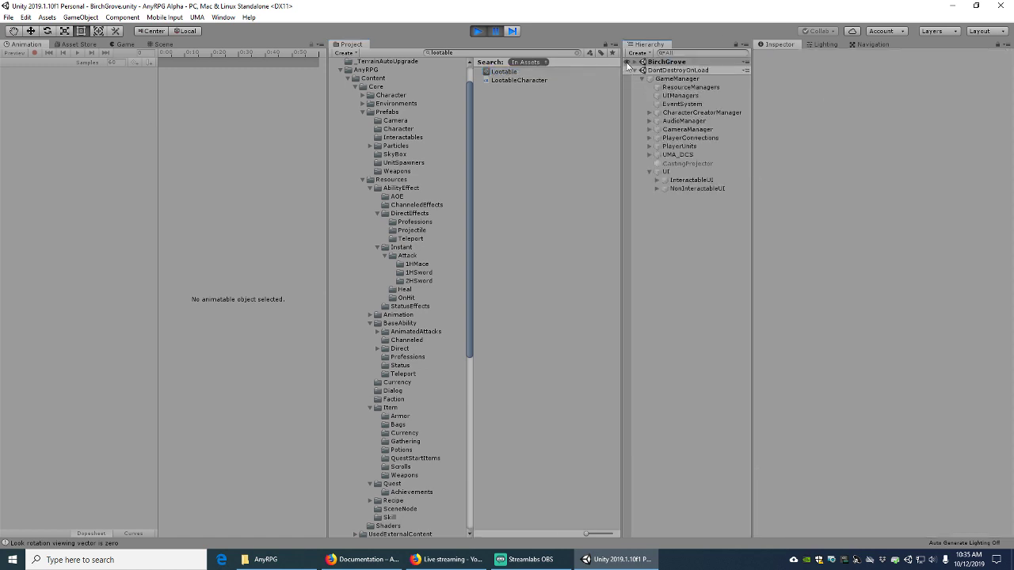
left_click(677, 79)
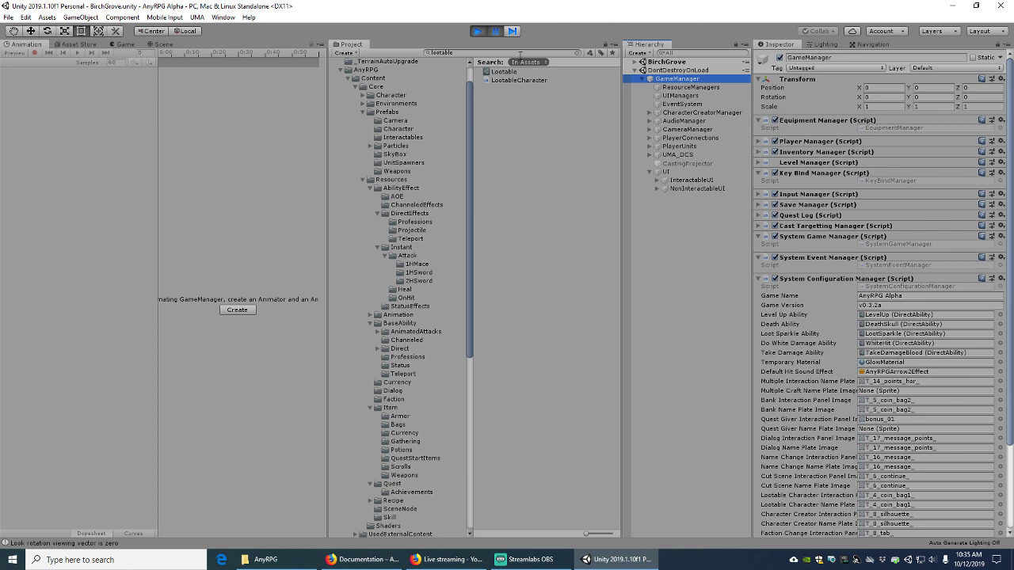
left_click(505, 72)
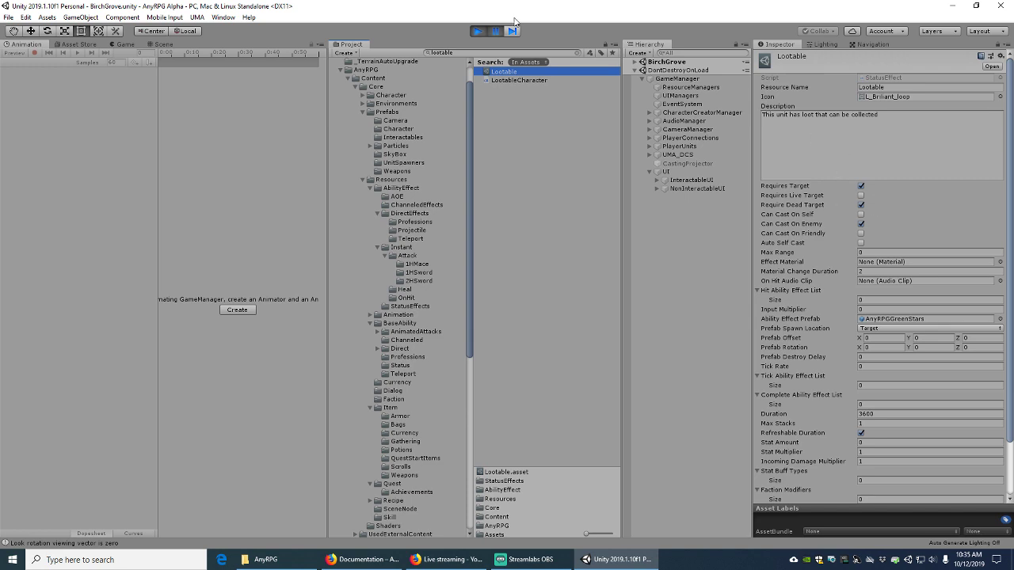
Clear the asset search, resume the game and take all loot from the Angry Reanimated Bunny's corpse
left_click(577, 53)
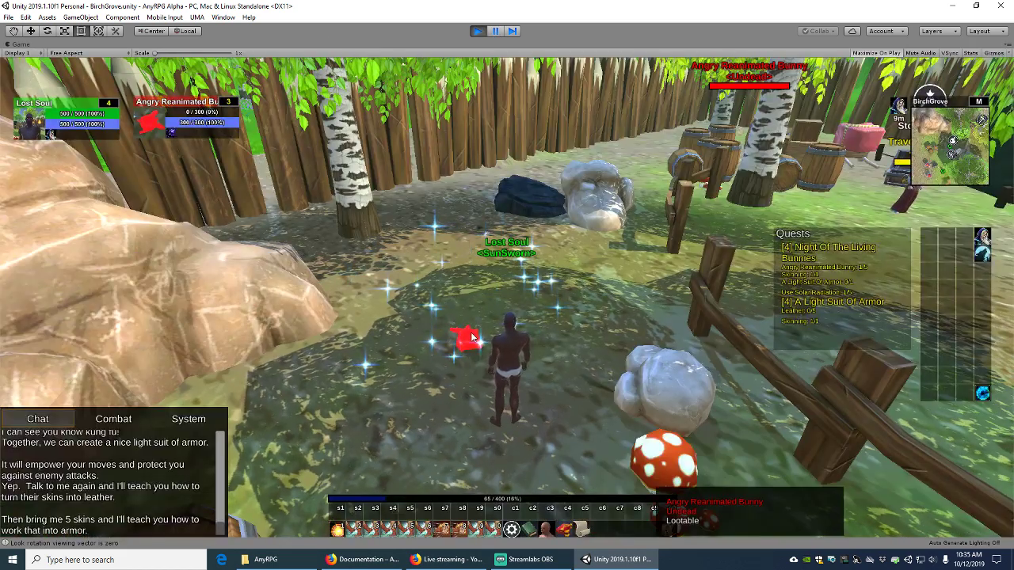
right_click(465, 338)
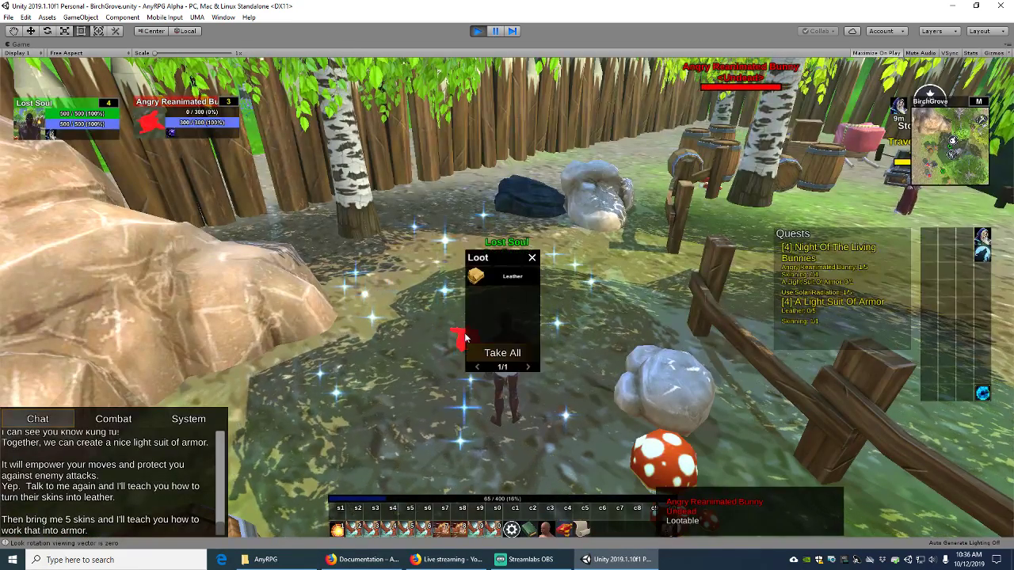
left_click(502, 352)
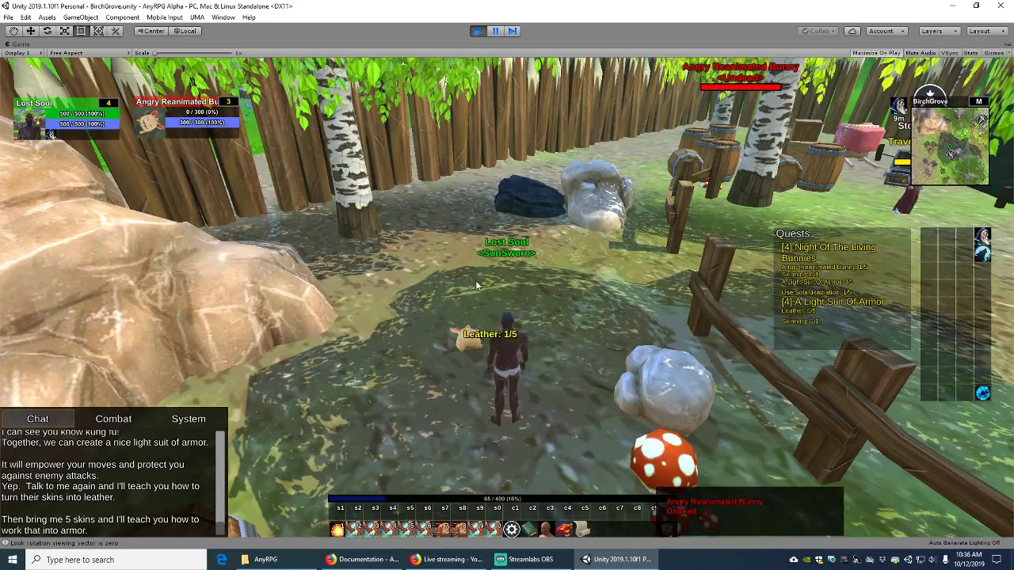
Return to the editor, search the assets for "angry" and examine the AngryReanimatedBunnyUnit prefab's Lootable Character and Loot Table settings
left_click(478, 31)
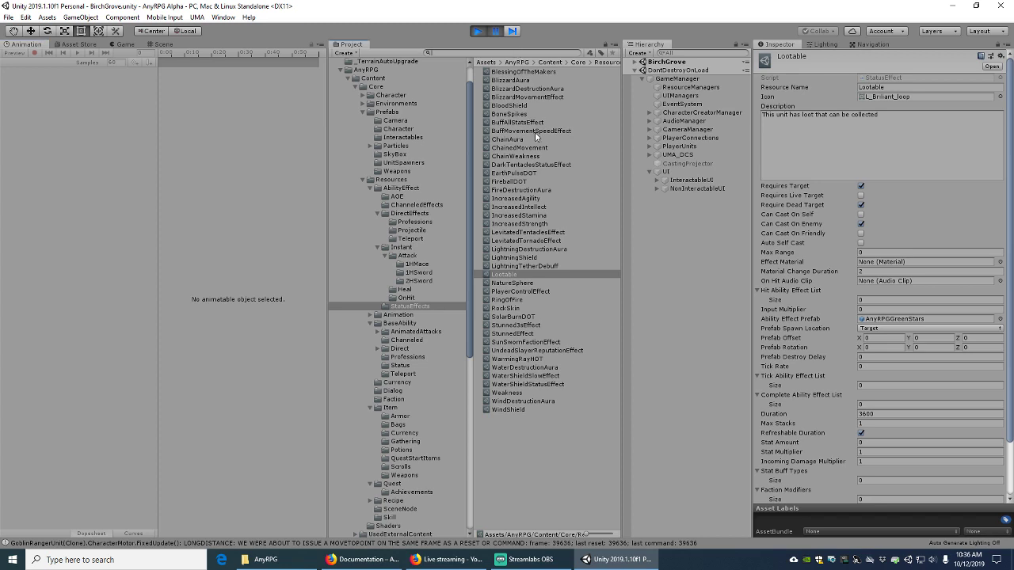
type("anygrg")
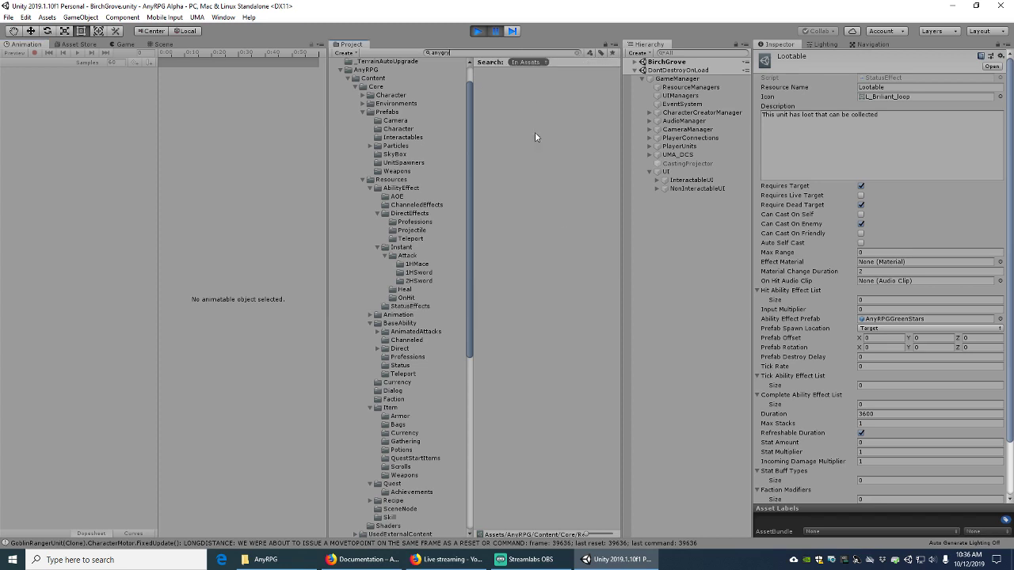
key("BackSpace")
key("BackSpace")
key("BackSpace")
key("BackSpace")
type("gry")
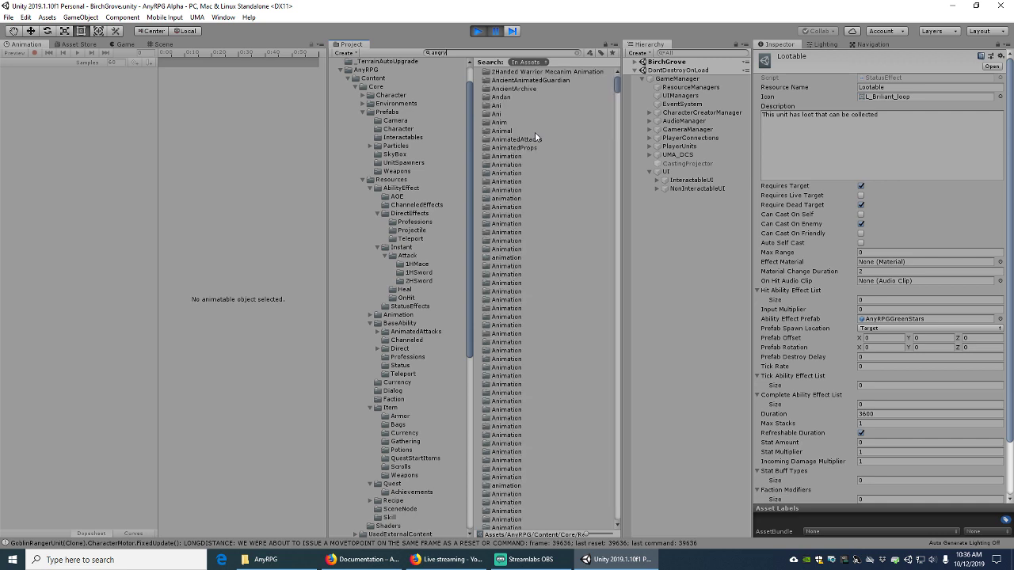
left_click(554, 97)
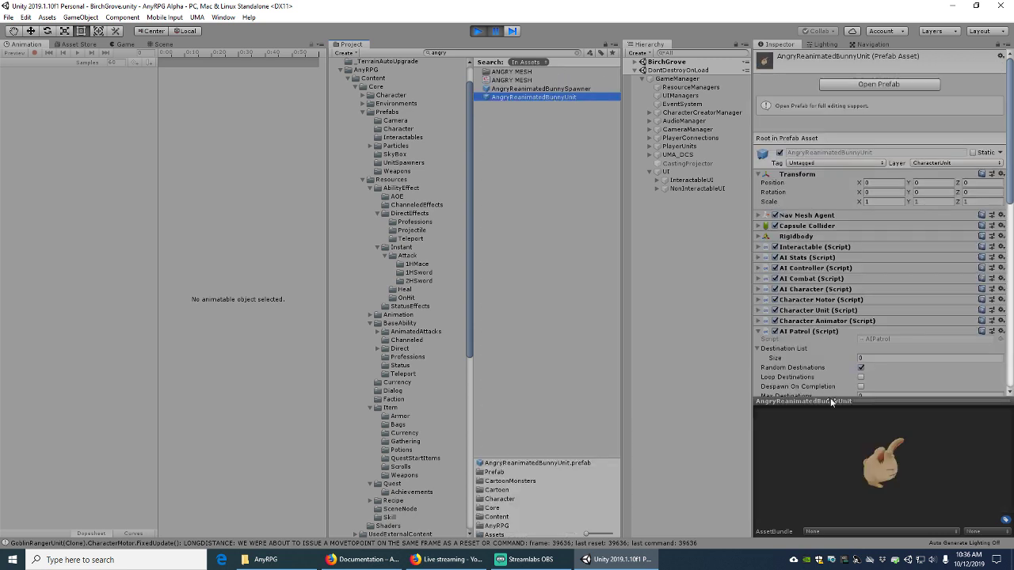
scroll(794, 340, "down", 10)
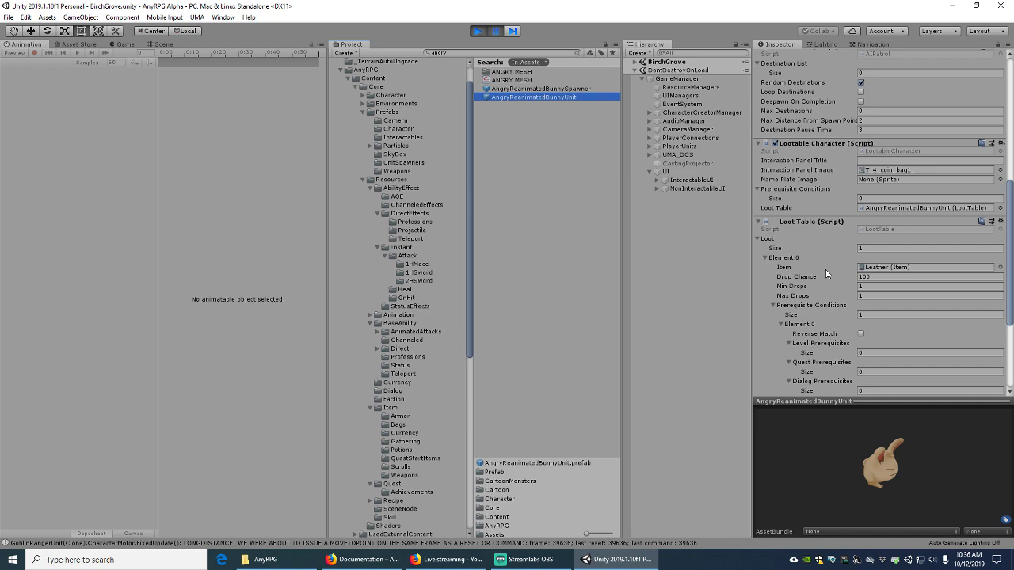
scroll(838, 279, "down", 3)
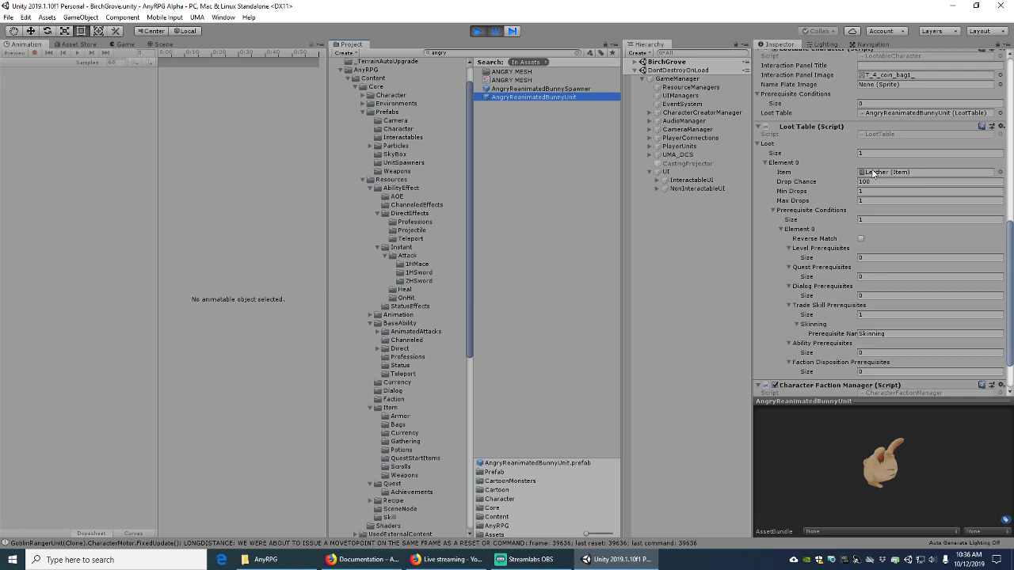
left_click(578, 52)
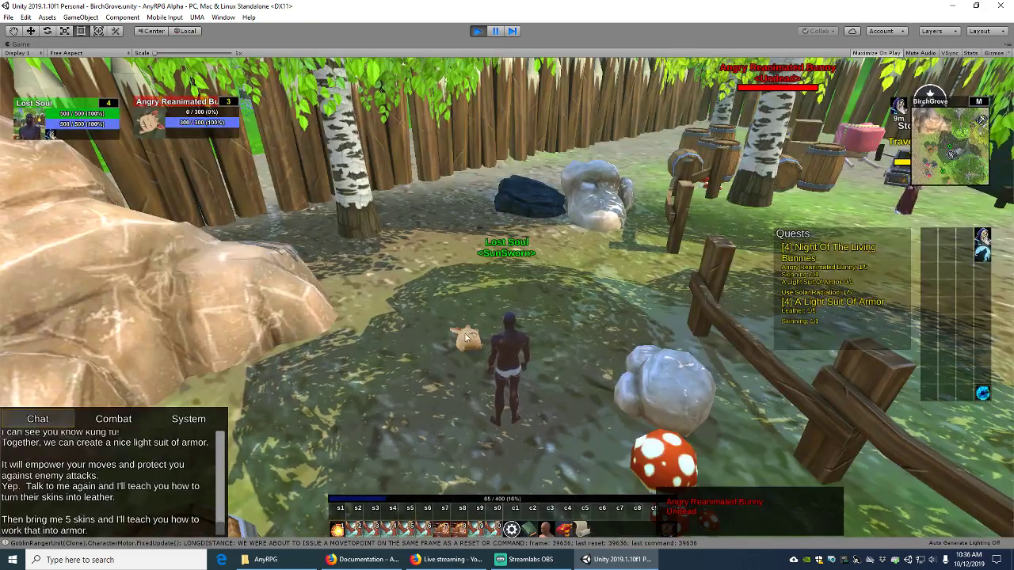
Run the character past the rocks to the barrels and attack the next Angry Reanimated Bunny with Solar Radiation
right_click_drag(563, 307, 567, 319)
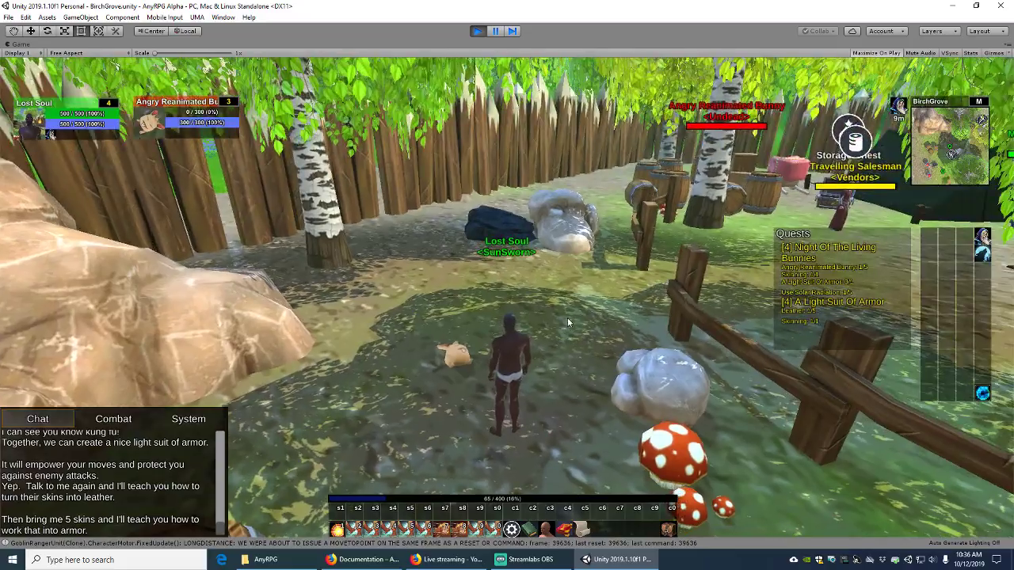
key("w")
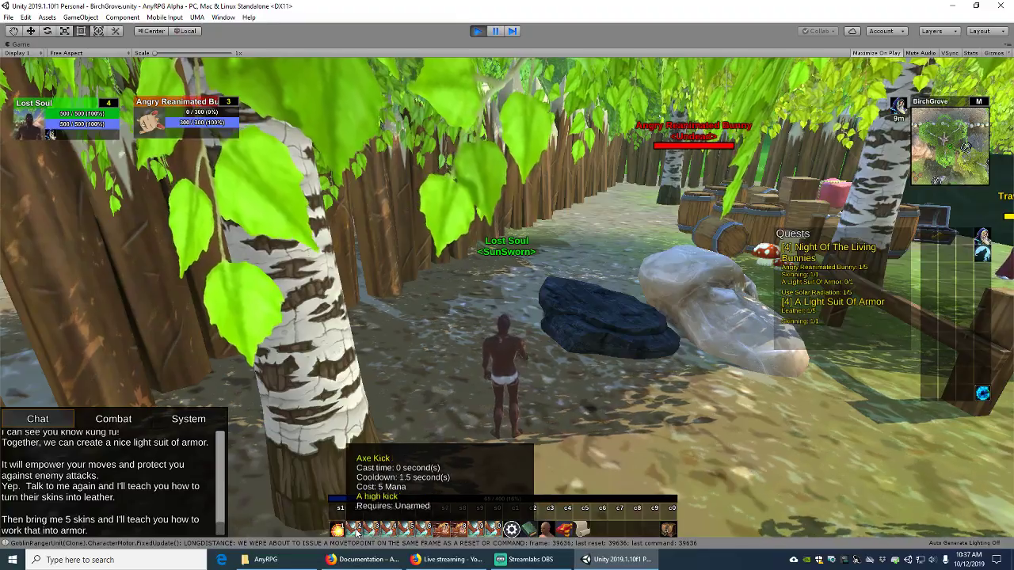
key("w")
right_click_drag(507, 246, 576, 229)
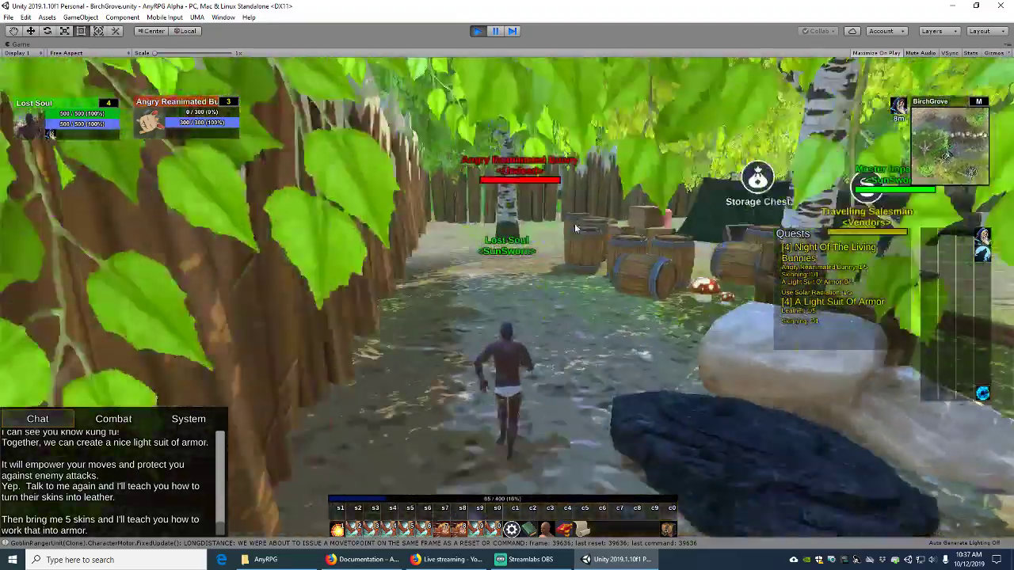
key("w")
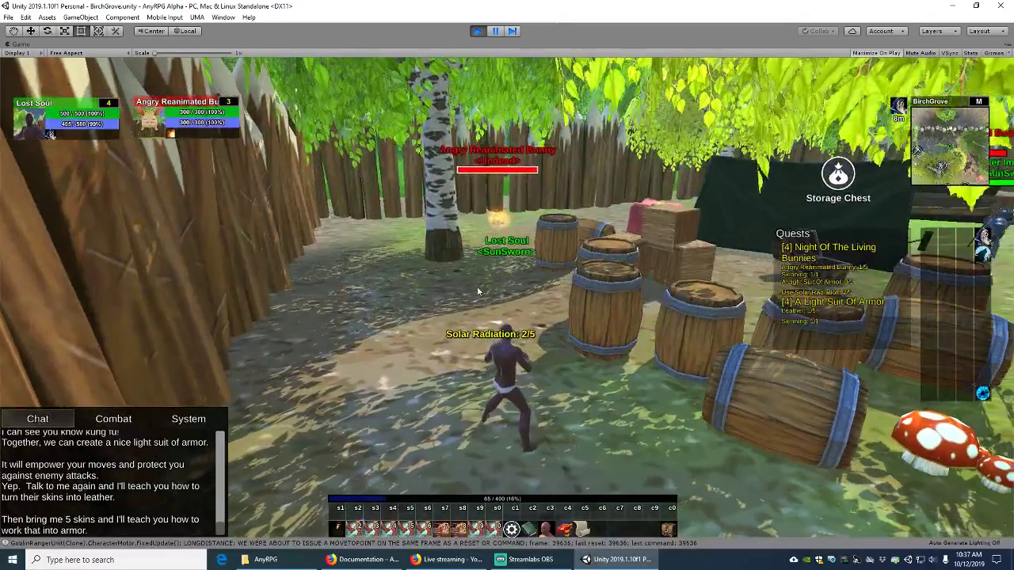
key("d")
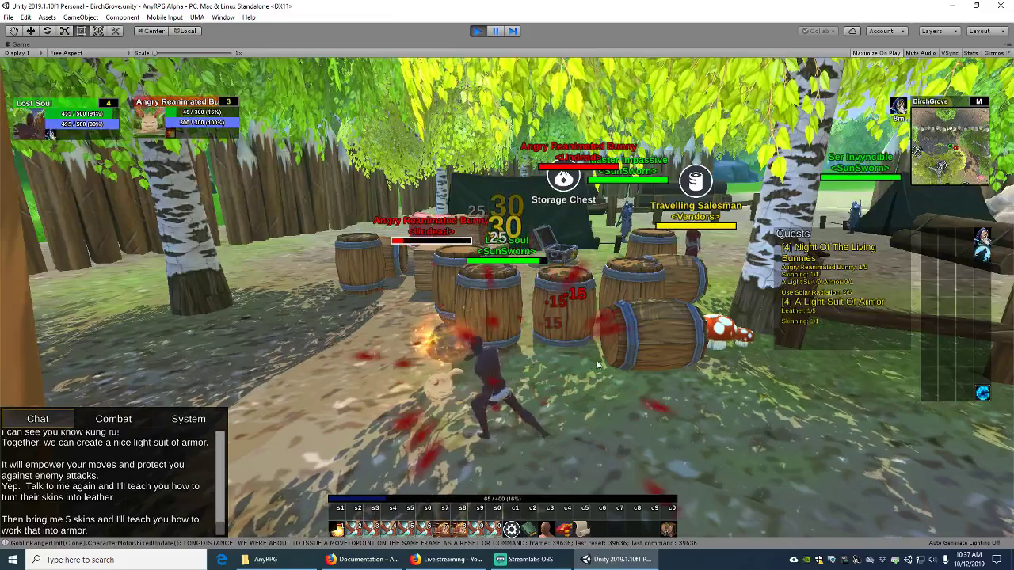
Pause the fight, search the assets for "unarmed" and examine the attack and movement clips in the HumanUnarmedAttacks animation profile
left_click(497, 33)
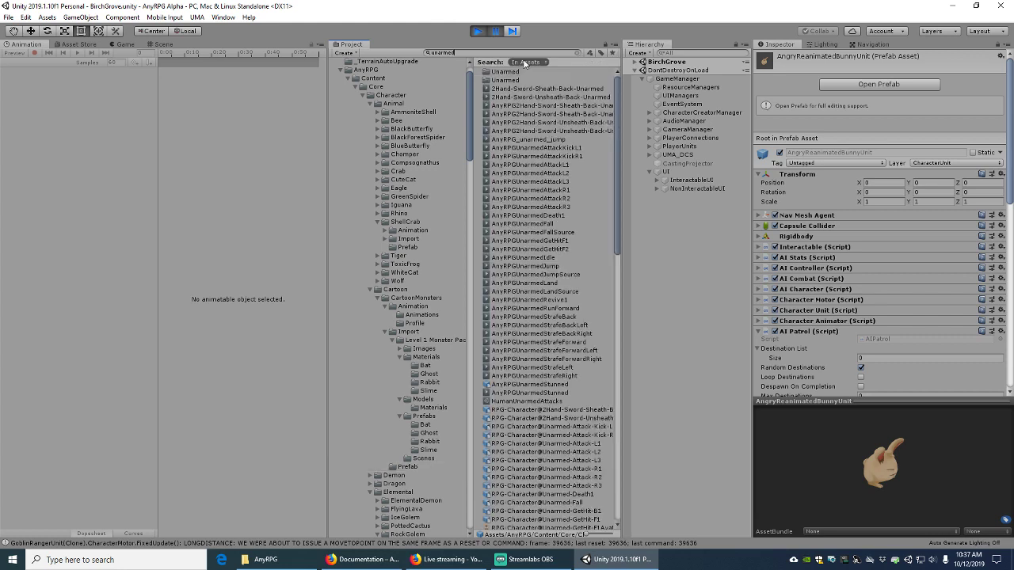
left_click(546, 401)
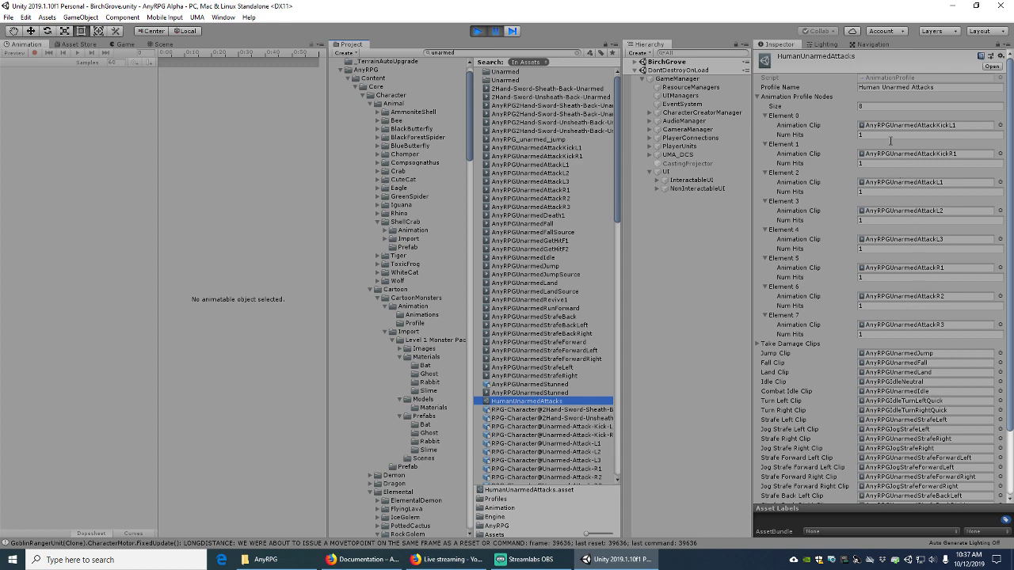
scroll(805, 298, "down", 3)
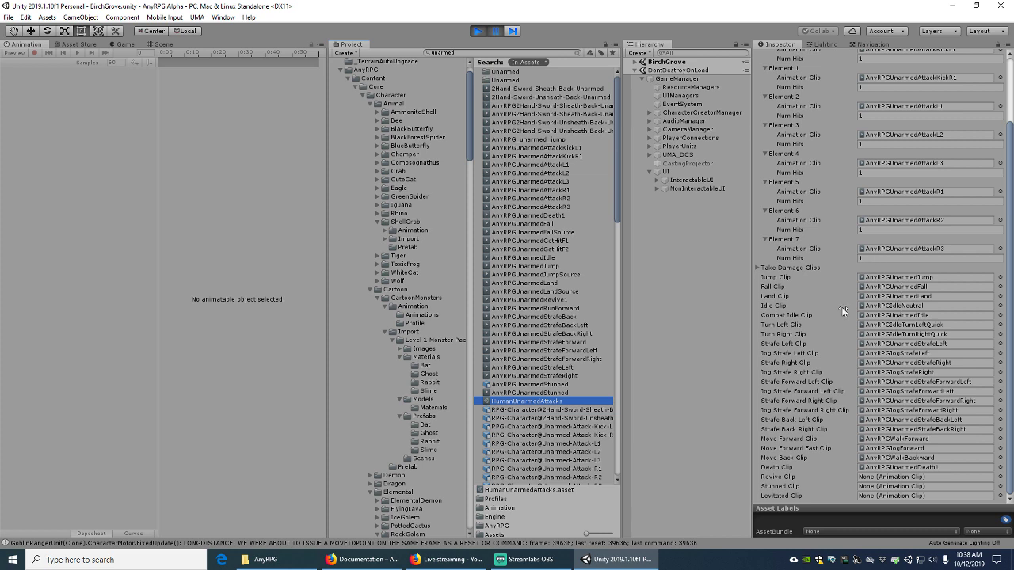
scroll(843, 312, "up", 5)
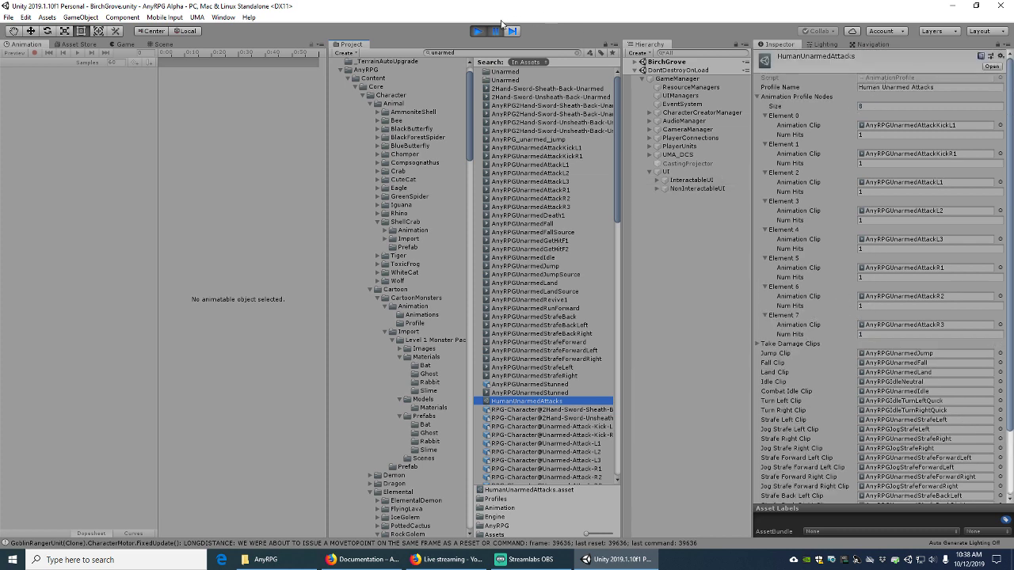
Resume the game and loot the leather from the second bunny's corpse beside the barrels
left_click(497, 32)
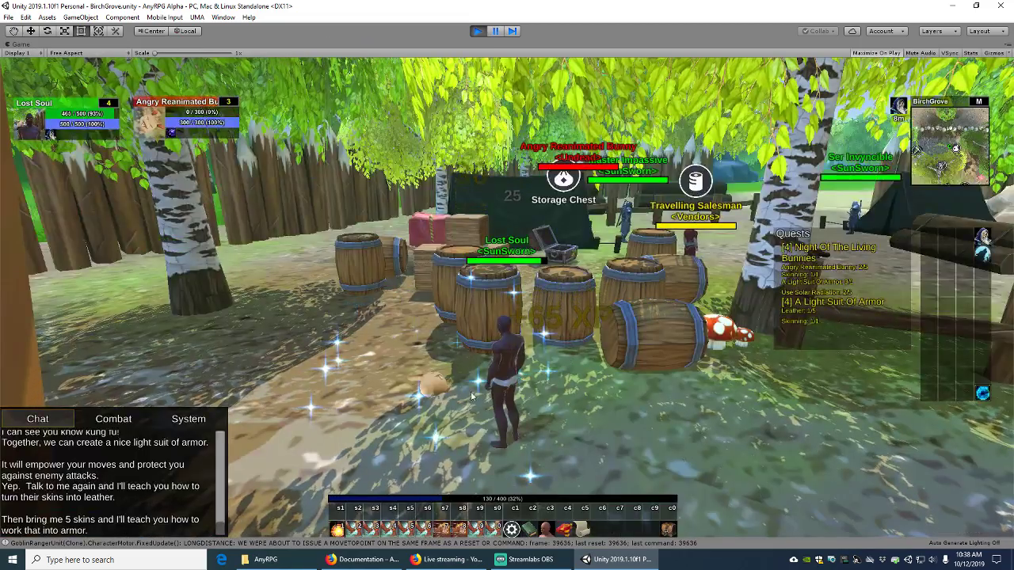
right_click(433, 388)
left_click(507, 355)
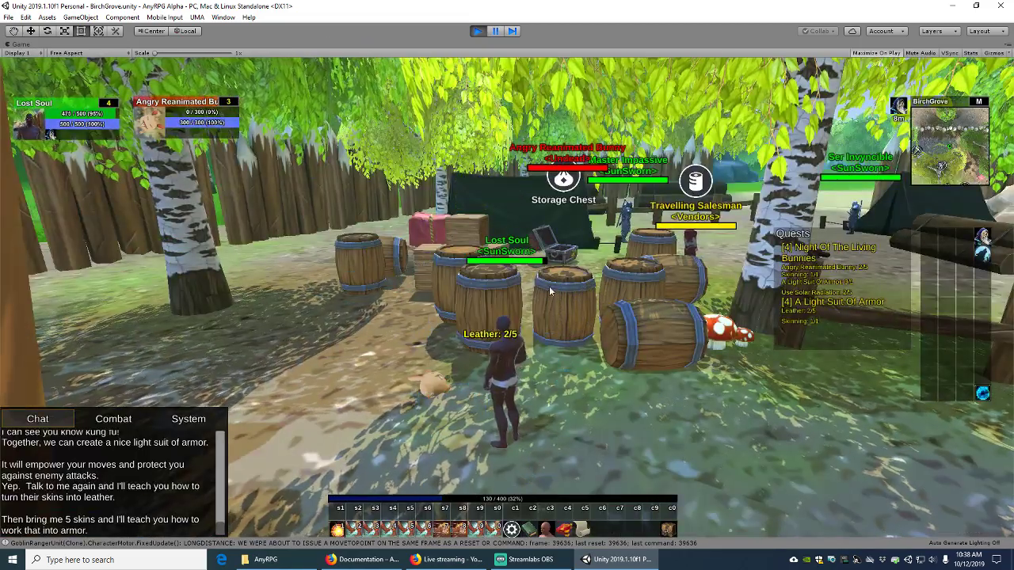
Run the character to the Angry Reanimated Bunny near the tent, defeat it with Solar Radiation and unarmed attacks, and loot its leather
key("w")
right_click_drag(549, 290, 590, 300)
key("Tab")
key("1")
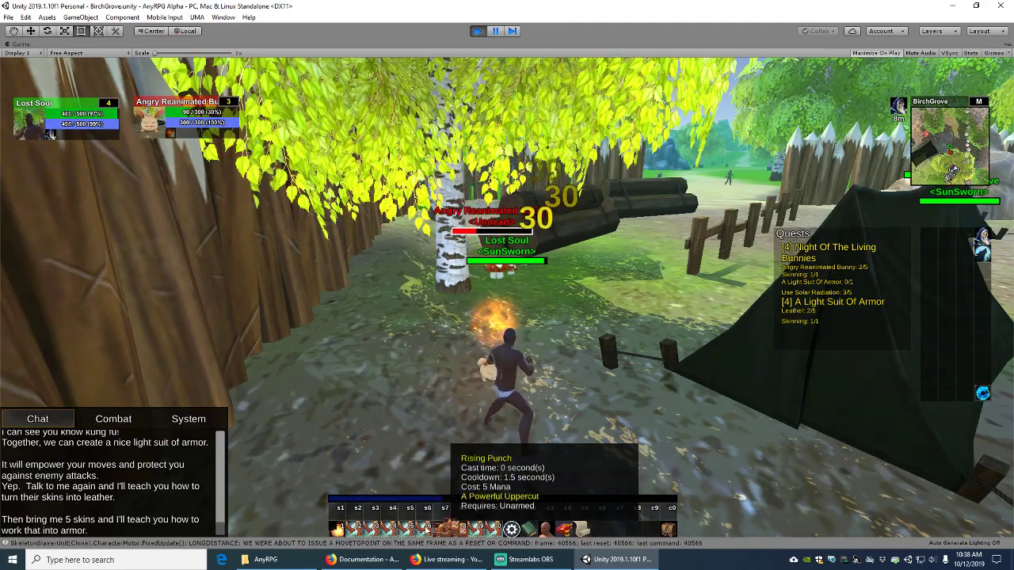
right_click_drag(507, 381, 664, 342)
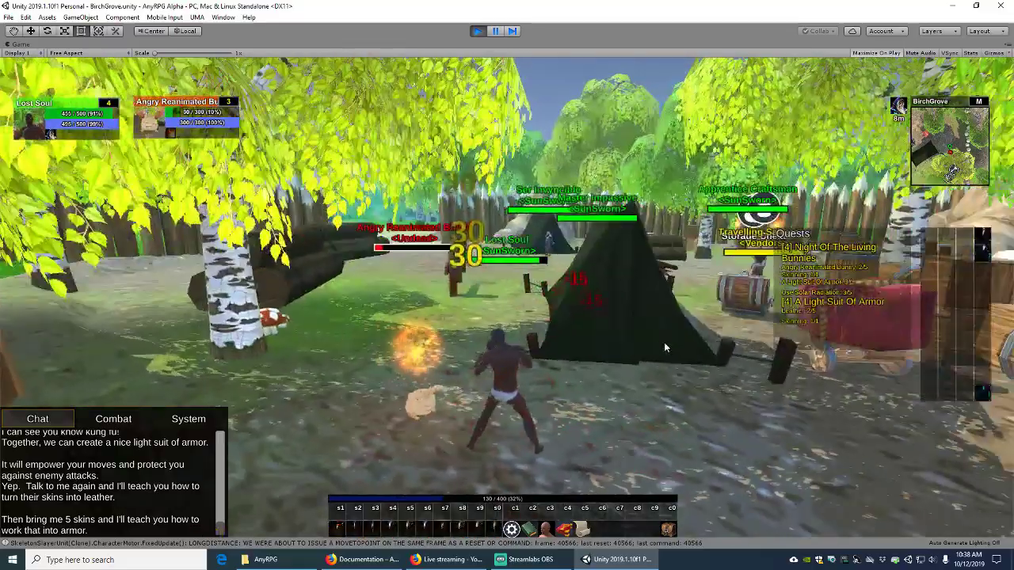
right_click(413, 404)
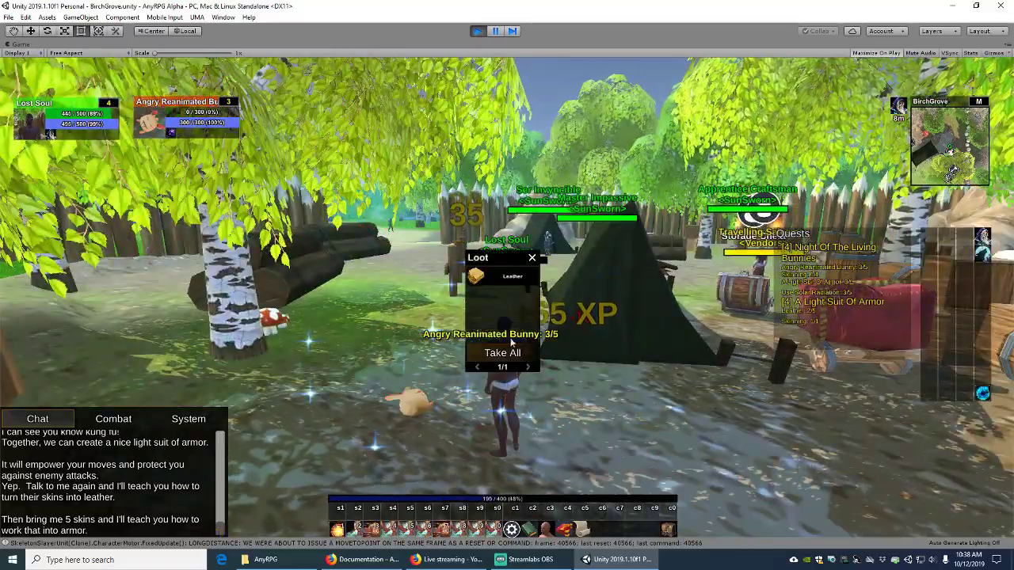
left_click(506, 355)
Attack the next Angry Reanimated Bunny beside the wooden palisade and loot the leather from its corpse
mouse_move(507, 349)
right_mouse_down()
mouse_move(533, 308)
mouse_move(564, 301)
mouse_move(519, 296)
mouse_move(649, 328)
mouse_move(694, 323)
right_mouse_up()
key("w")
key("Tab")
key("1")
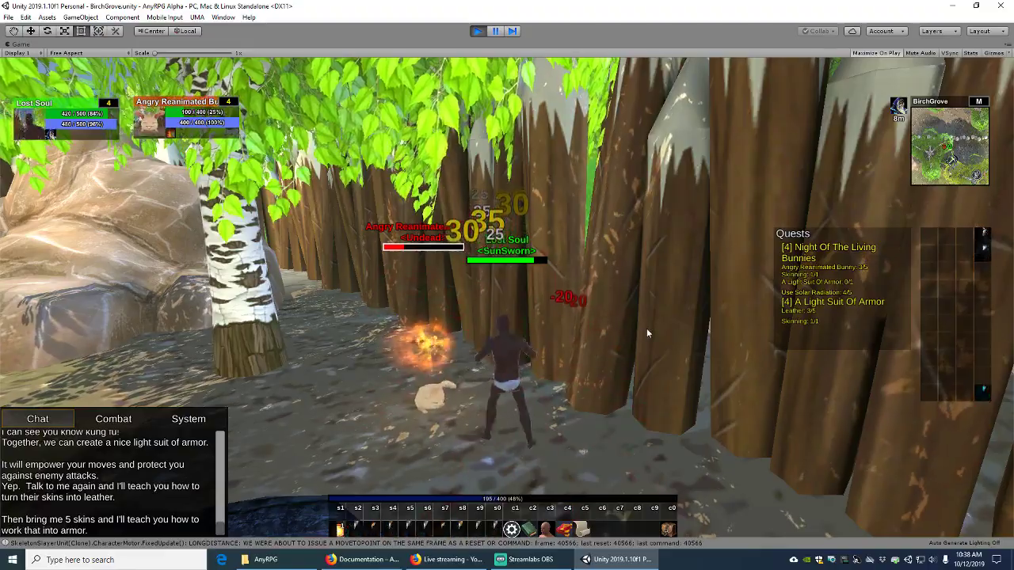
right_click(422, 396)
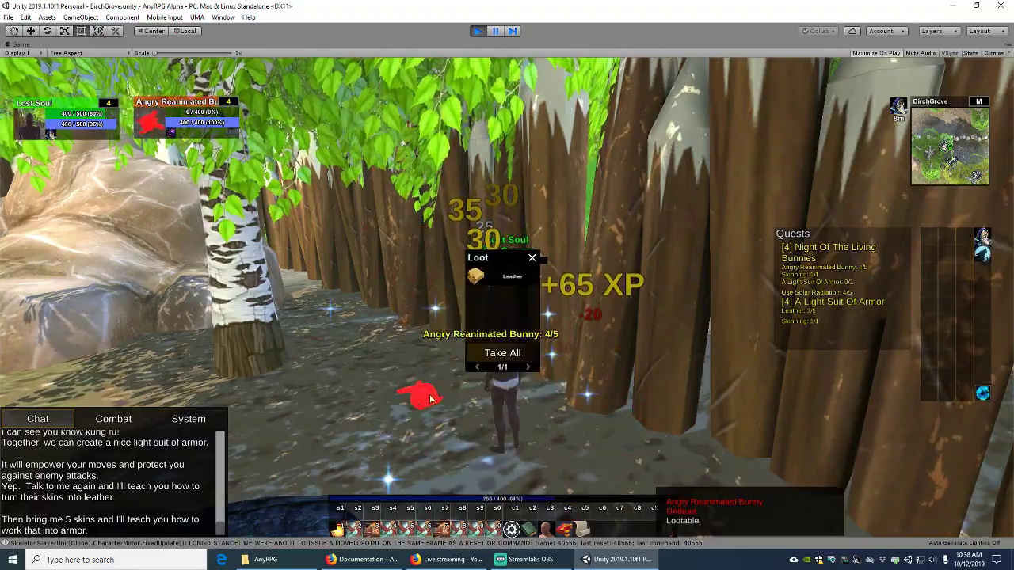
left_click(496, 354)
Defeat the Angry Reanimated Bunny near the crafting table using High Kick and loot its leather
right_click_drag(496, 355, 555, 238)
key("w")
key("Tab")
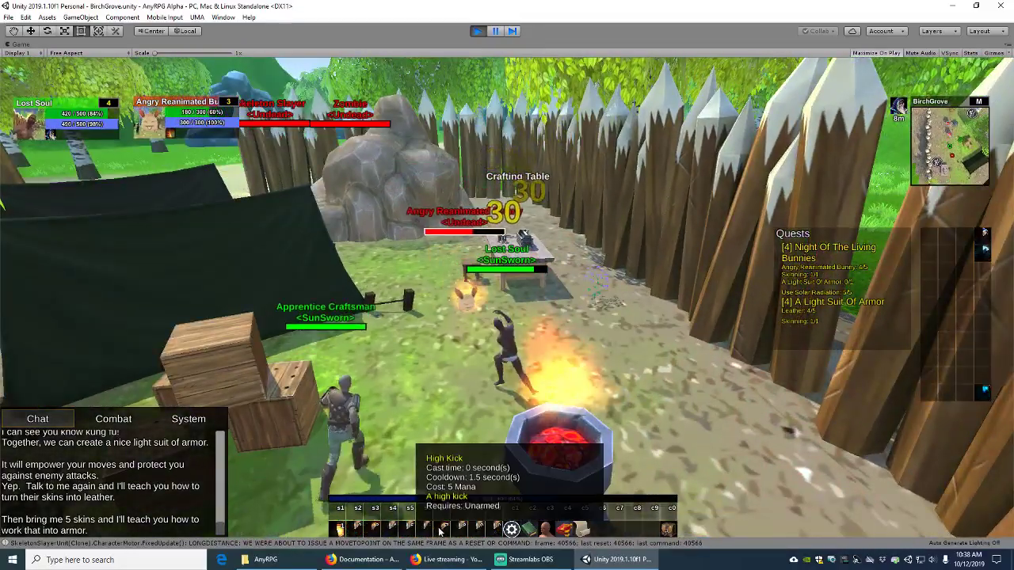
left_click(442, 530)
right_click_drag(523, 274, 459, 273)
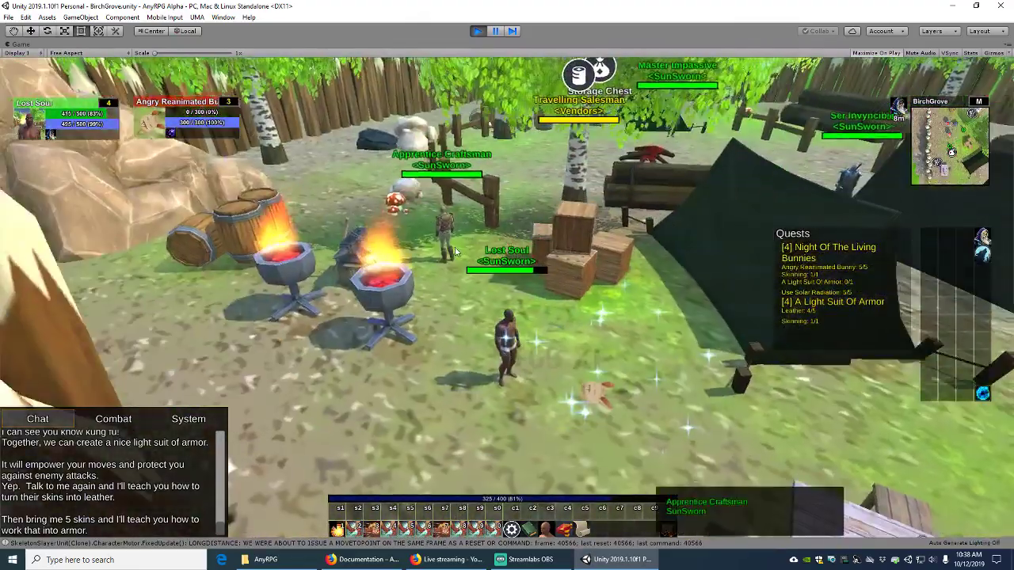
right_click(594, 402)
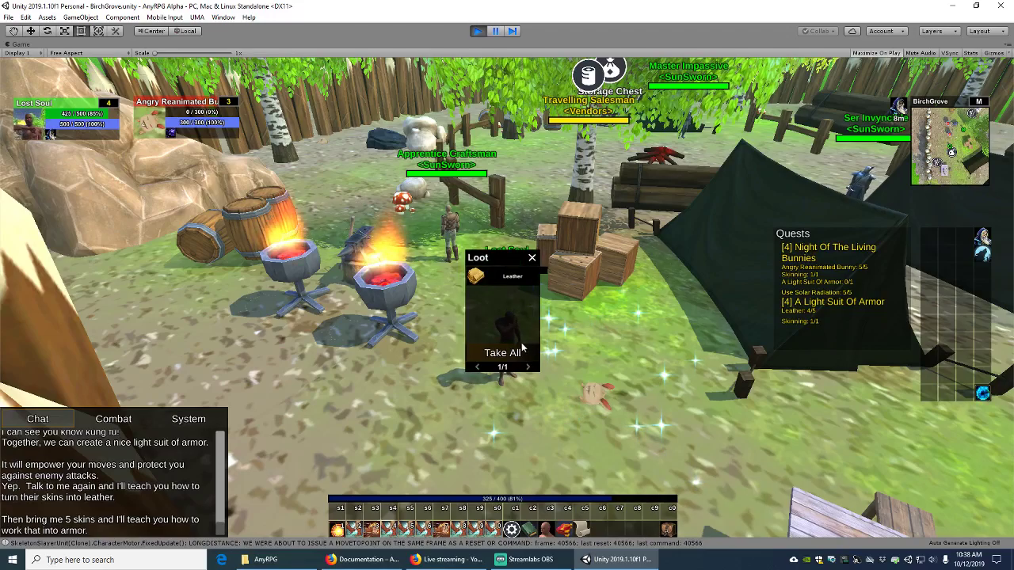
left_click(497, 354)
scroll(557, 343, "up", 2)
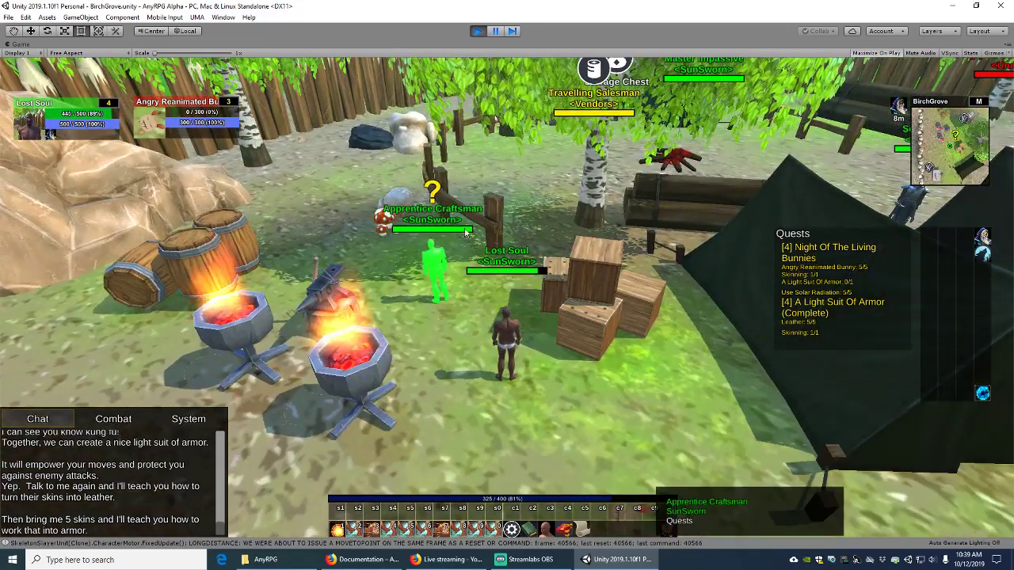
Pause the game, search the assets for "apprentice" and examine the ApprenticeCraftsman prefab's Character Unit and AI Character faction settings
left_click(499, 31)
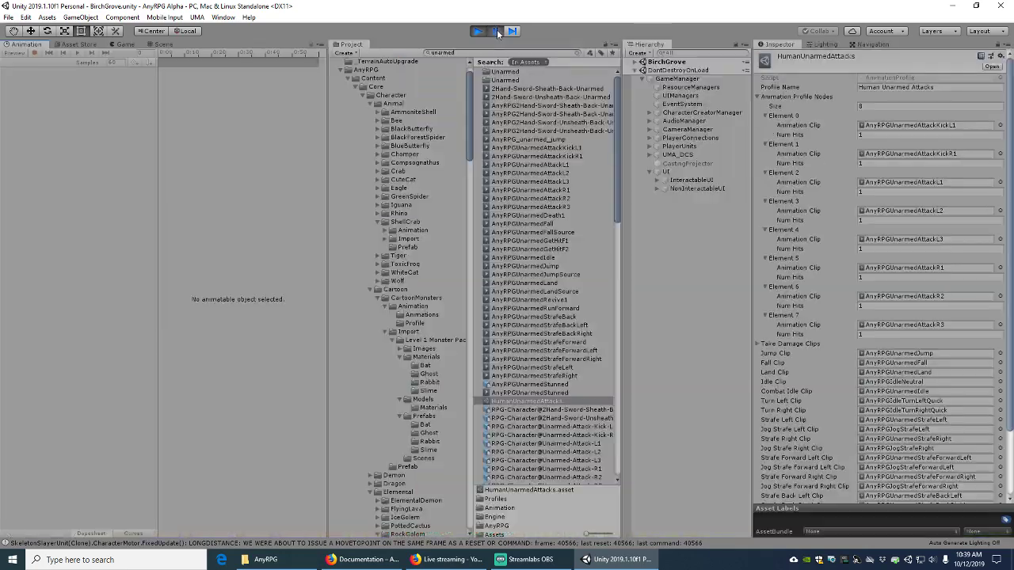
type("appl")
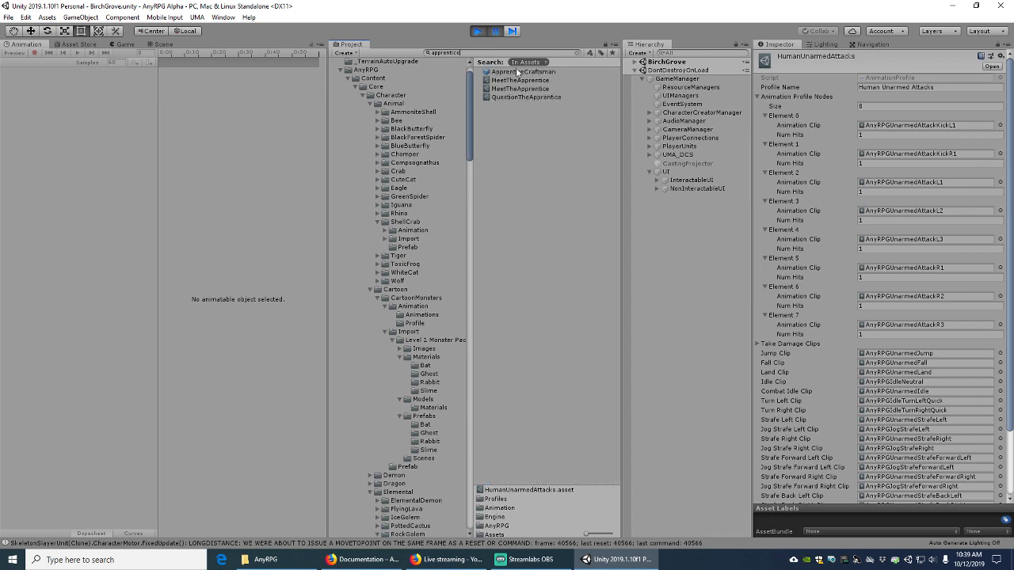
left_click(515, 72)
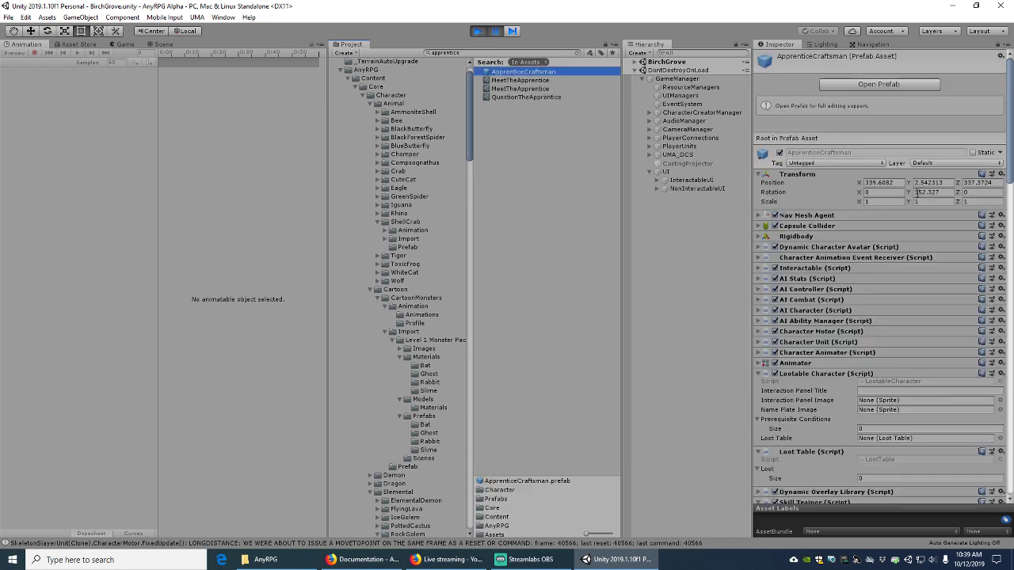
left_click(759, 341)
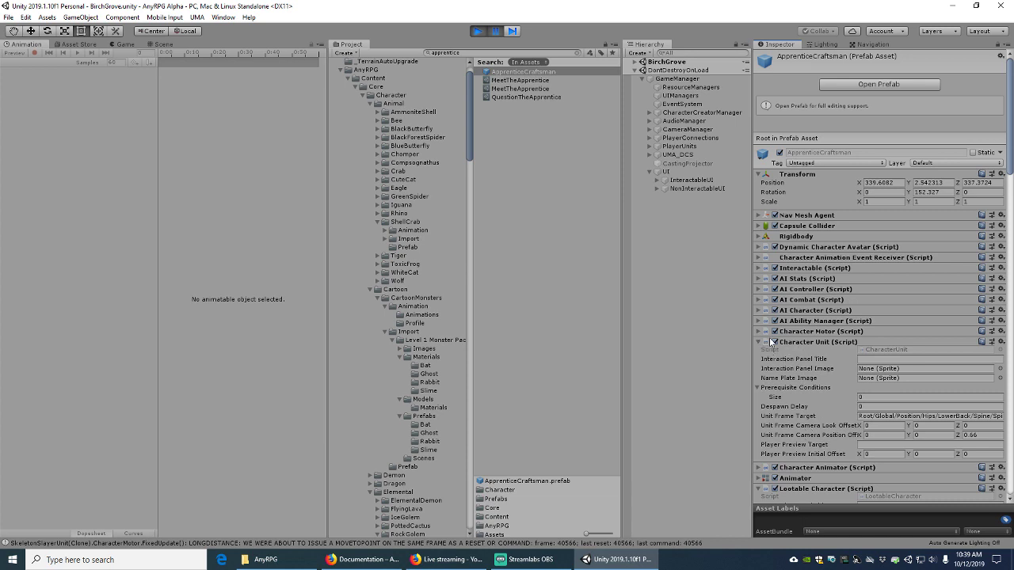
left_click(758, 310)
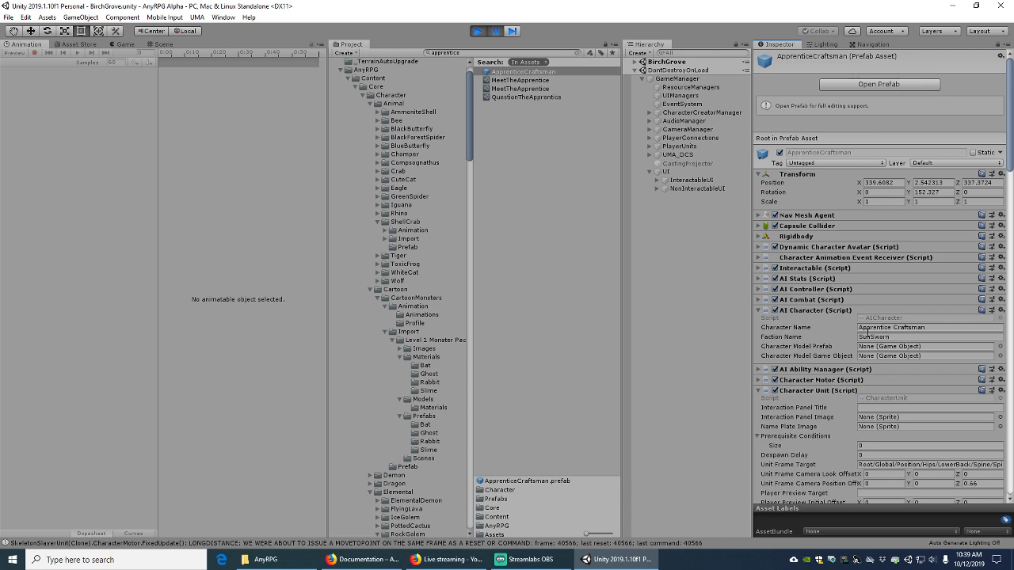
Search the assets for "angry" and examine the faction name in the AngryReanimatedBunnyUnit prefab's AI Character settings
left_click(462, 53)
type("angry")
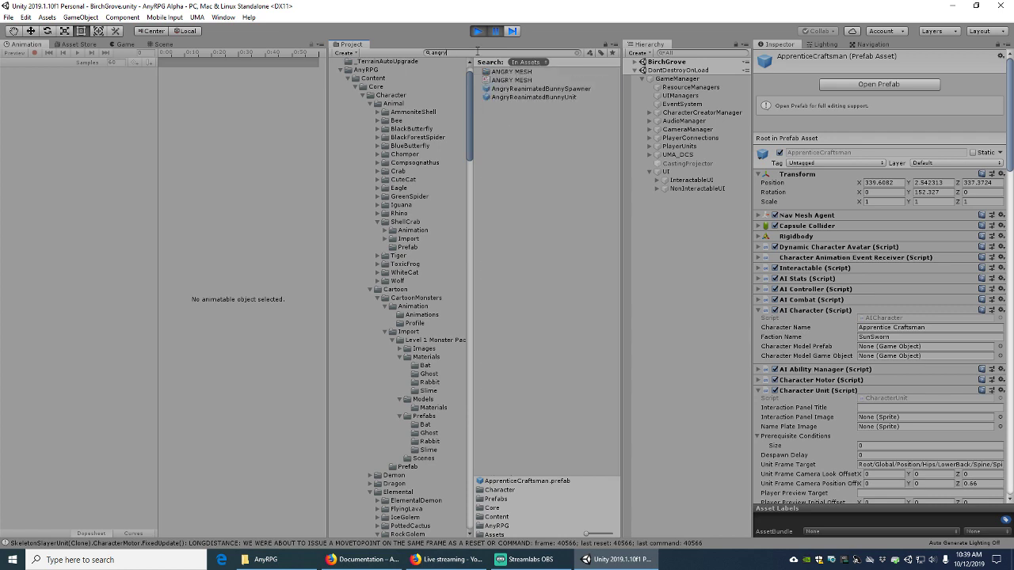
left_click(517, 99)
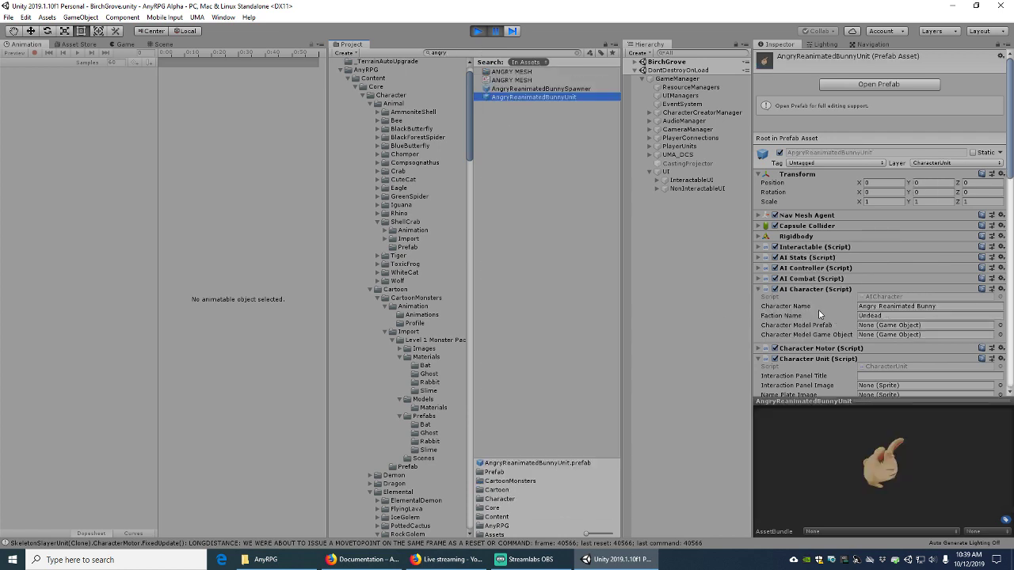
scroll(813, 313, "down", 3)
left_click(877, 222)
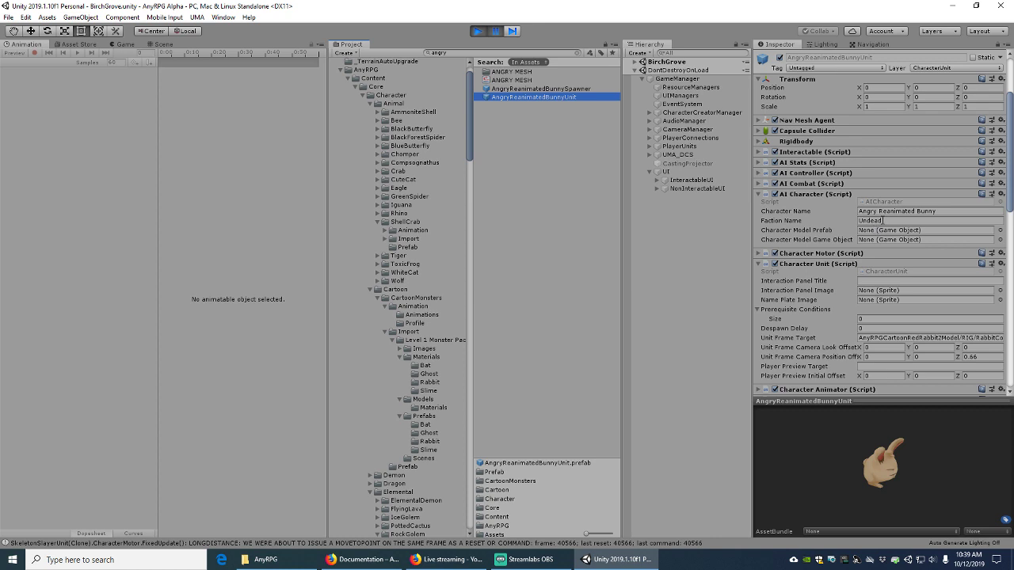
Search the assets for "undead", examine the Undead faction's default disposition, and clear the search to show the Faction folder
left_click(467, 53)
type("u")
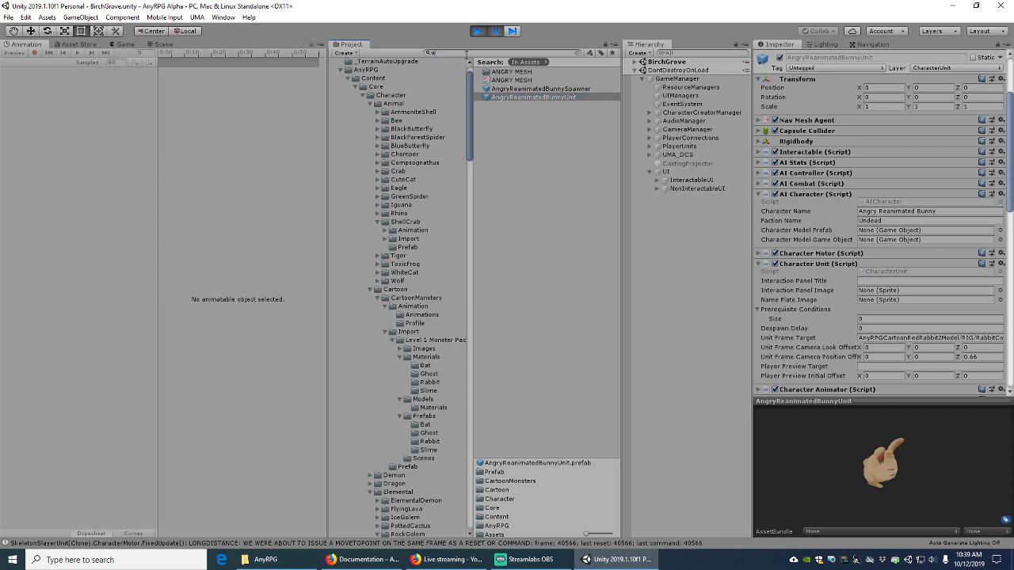
type("ndead")
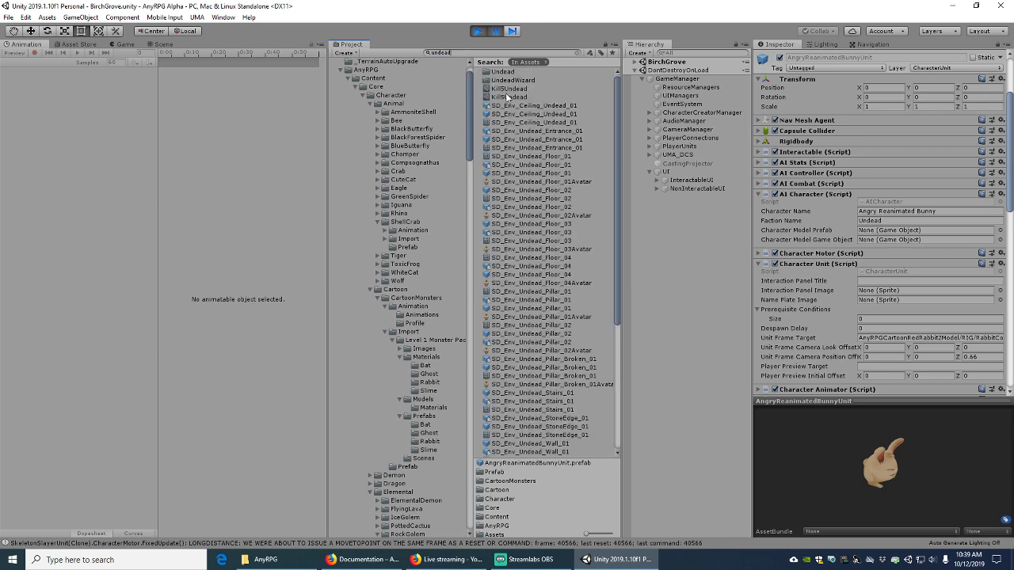
left_click_drag(618, 171, 639, 321)
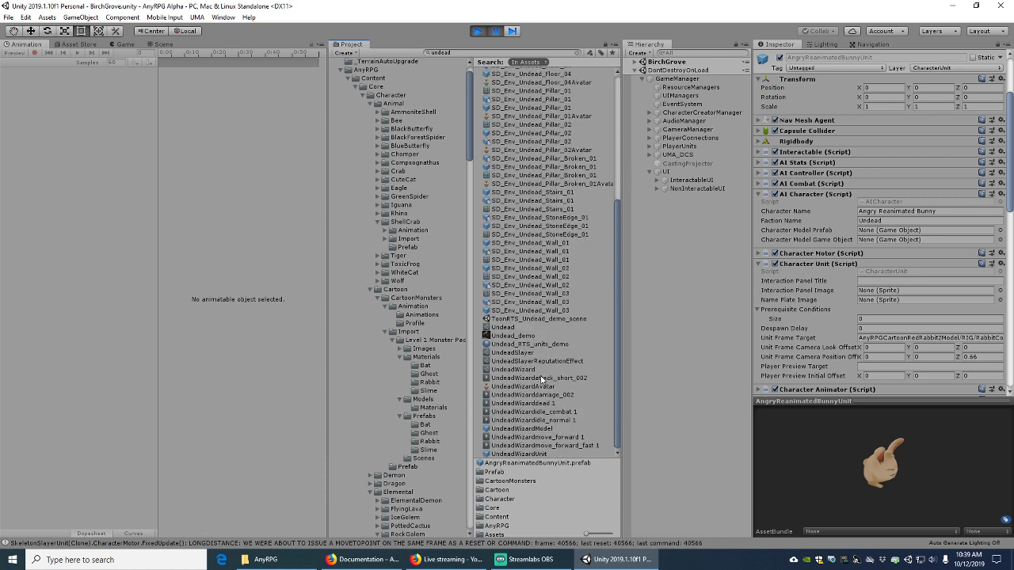
left_click(502, 327)
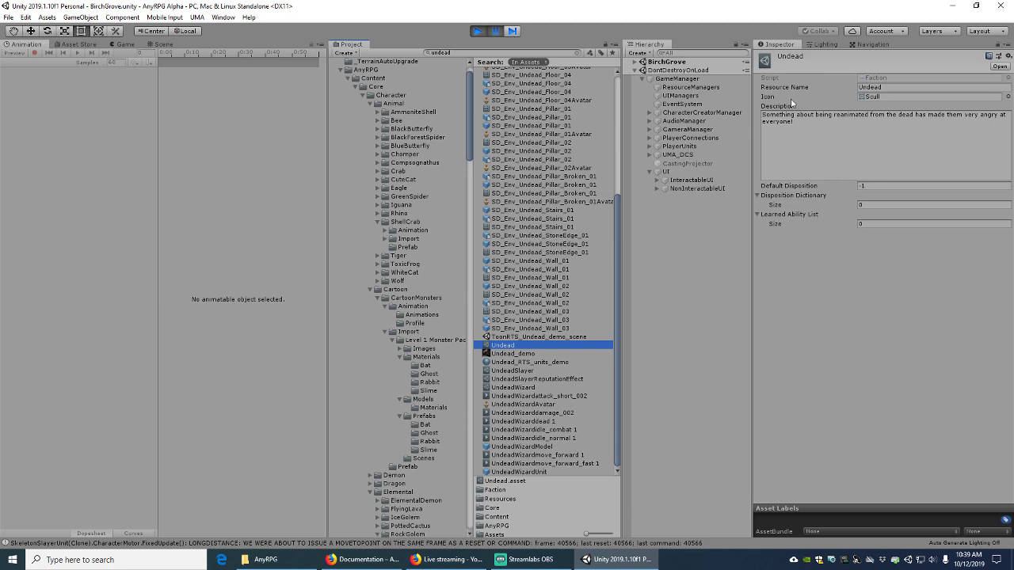
left_click(462, 48)
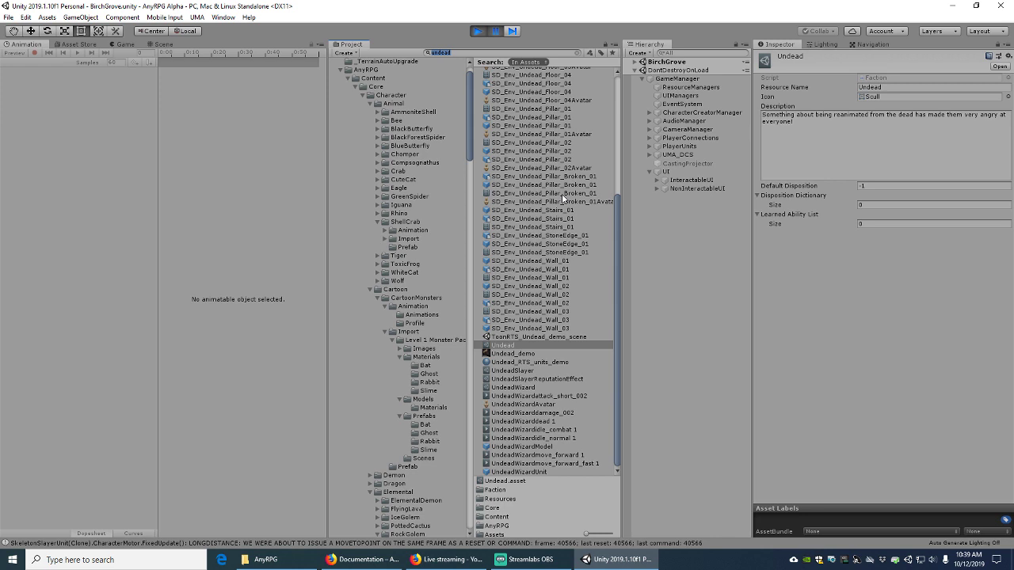
key("BackSpace")
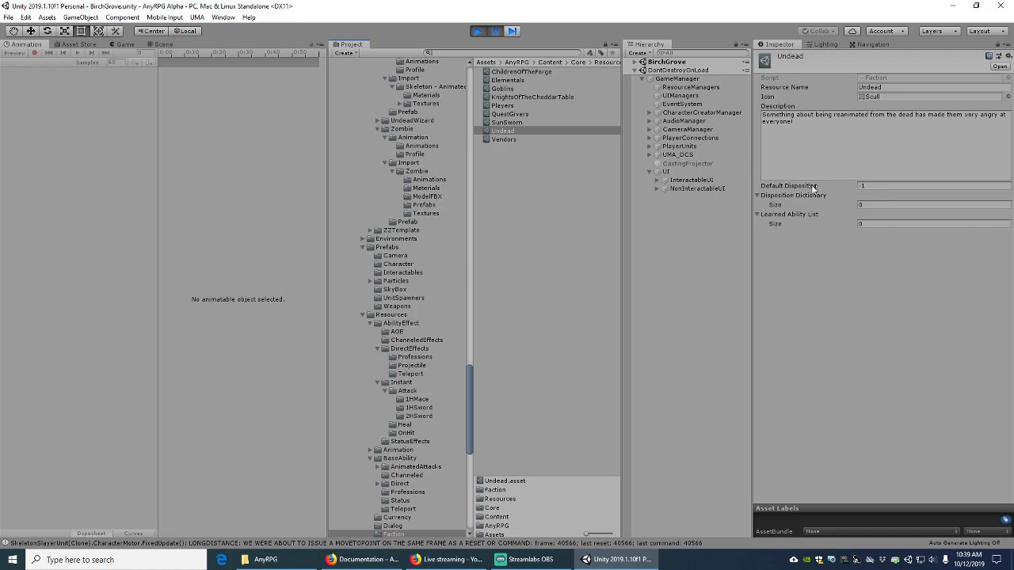
Resume the game, turn in A Light Suit Of Armor to the Apprentice Craftsman, and equip a reward armor piece from the backpack
left_click(496, 32)
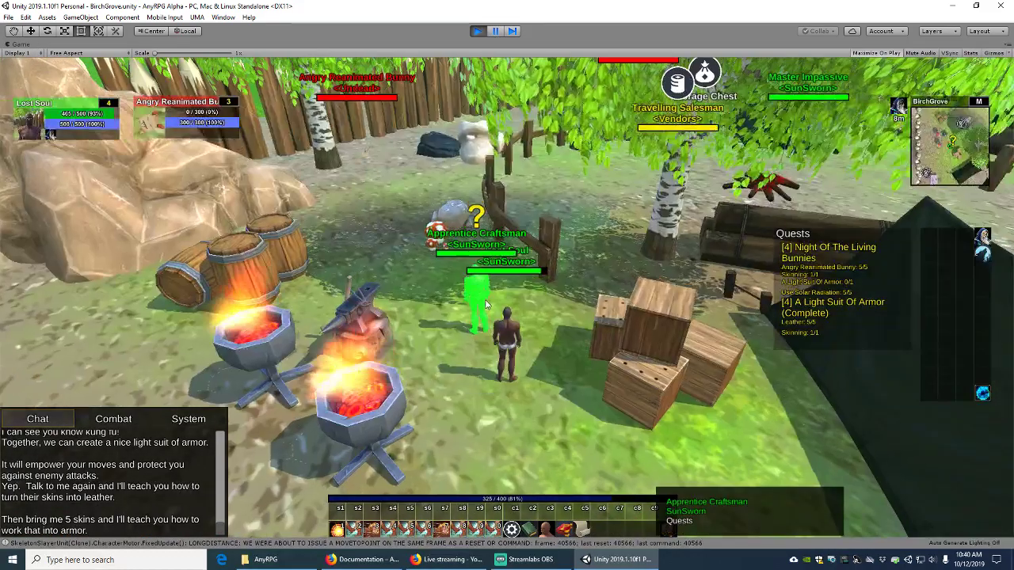
right_click(485, 299)
left_click(541, 448)
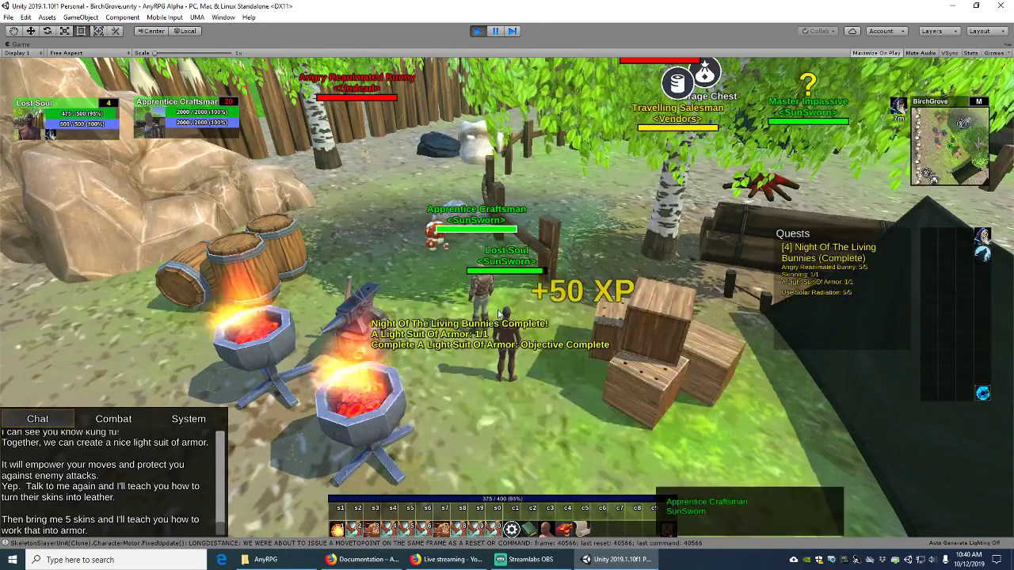
key("b")
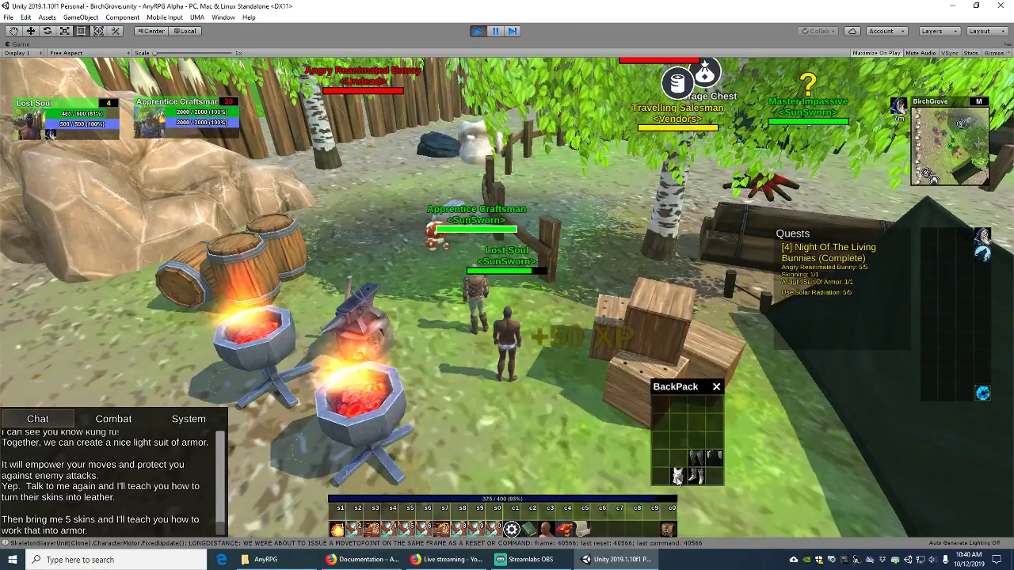
right_click(662, 476)
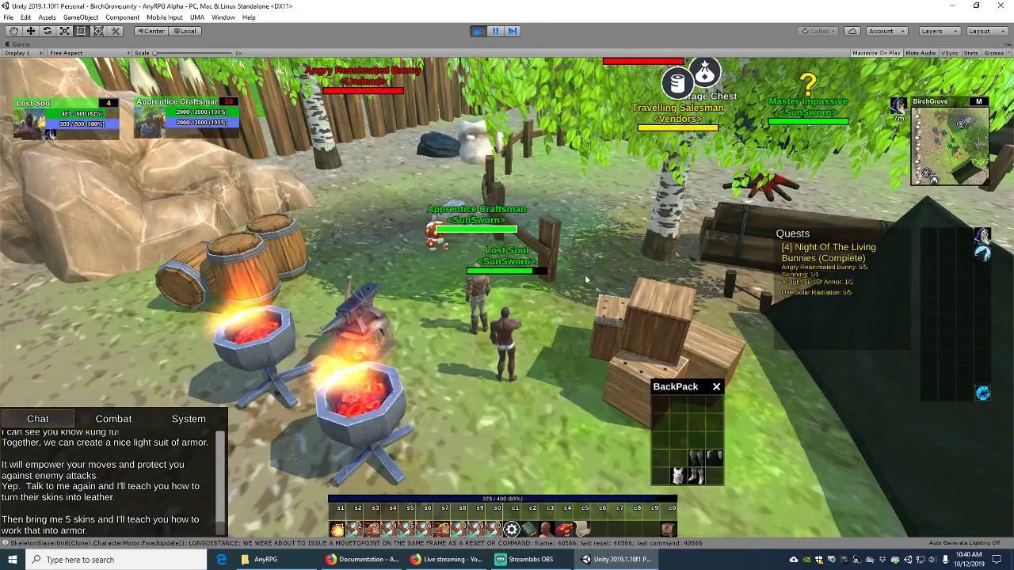
Pause the game, search the assets for "alight" and examine the item and skill rewards of the ALightSuitOfArmor quest
left_click(496, 31)
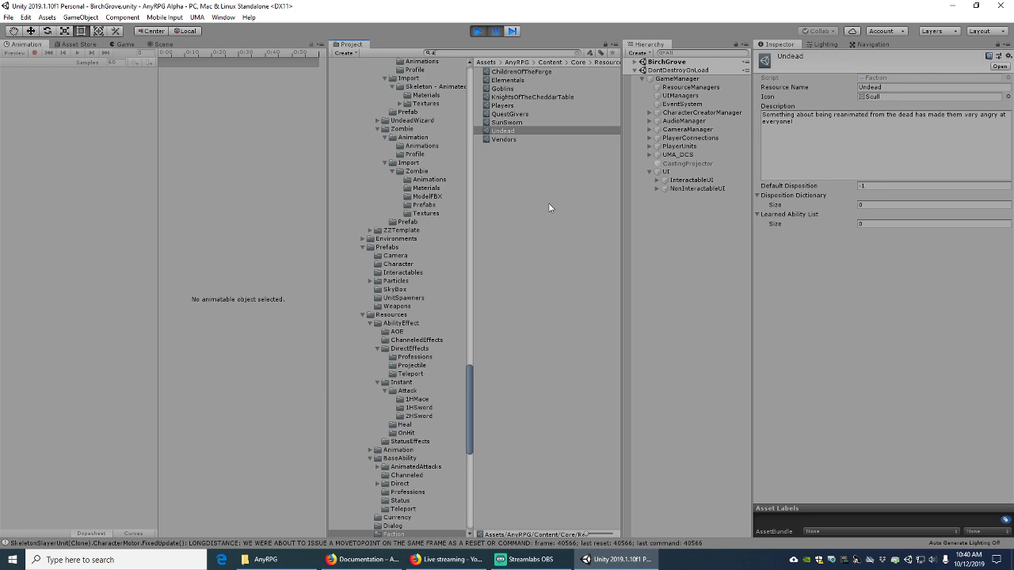
type("t")
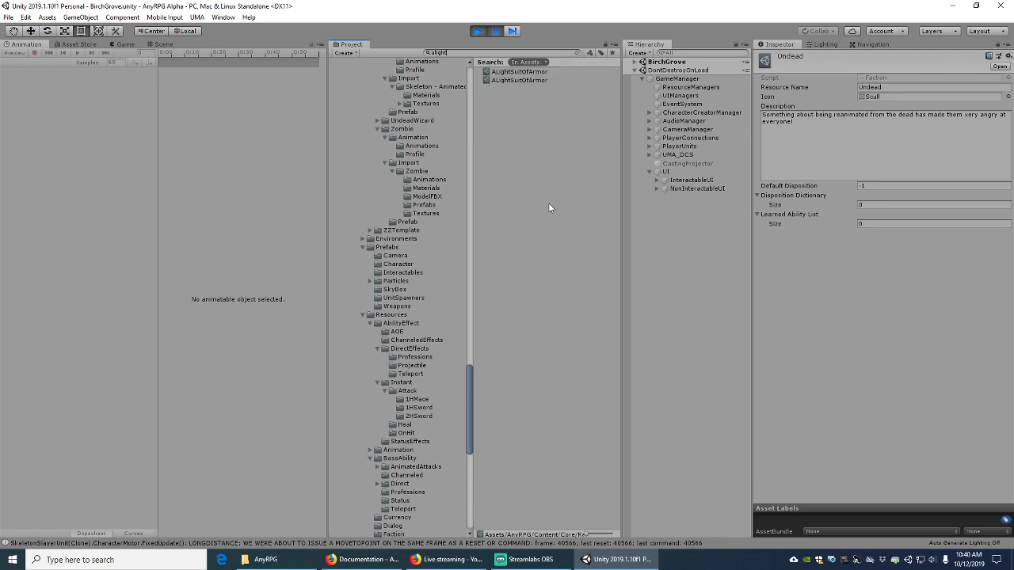
left_click(536, 80)
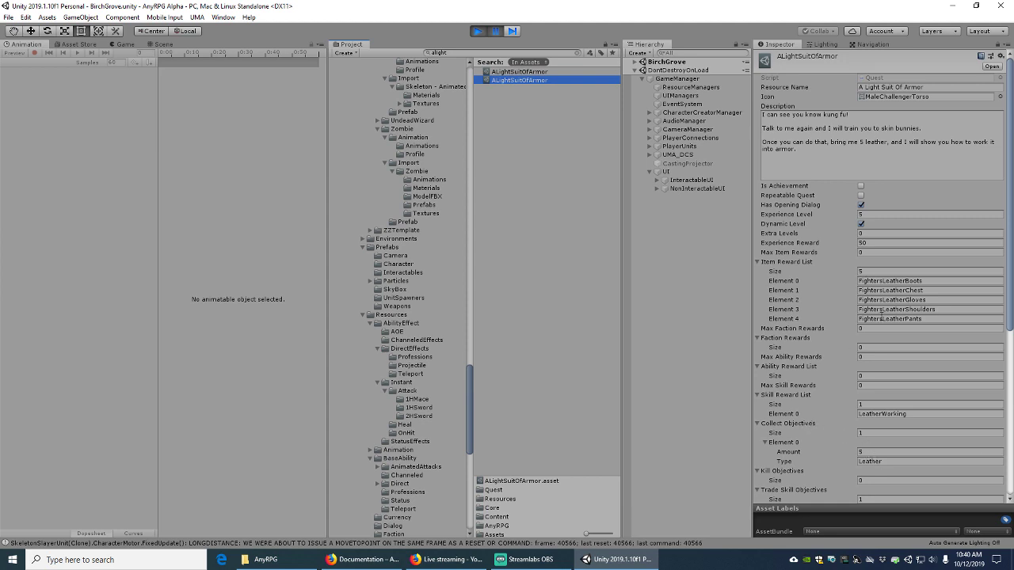
Search the assets for "fighters", examine the FightersLeatherBoots armor's stat modifiers, UMA recipe and learned abilities, and resume the game
left_click(505, 52)
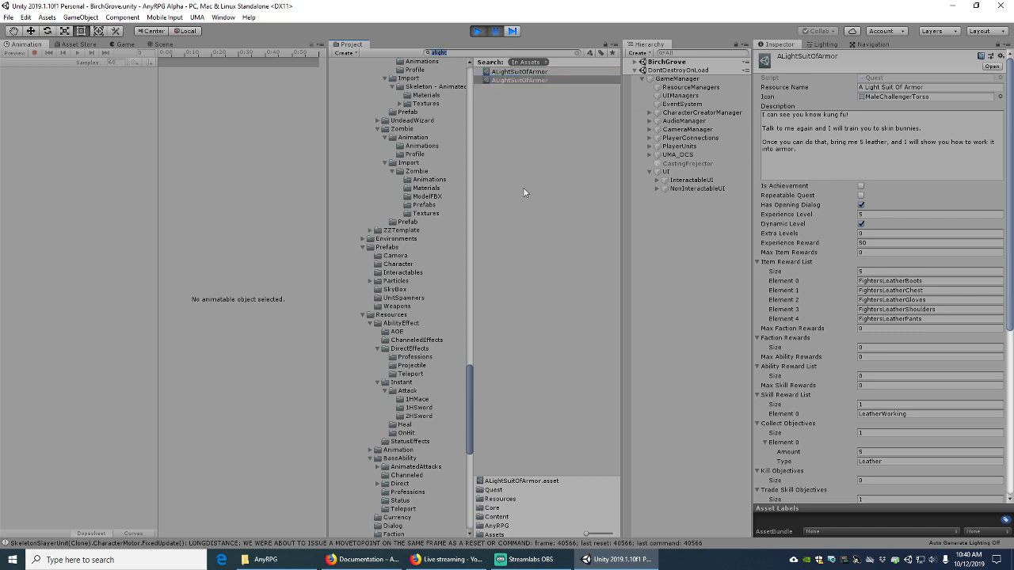
type("fighters")
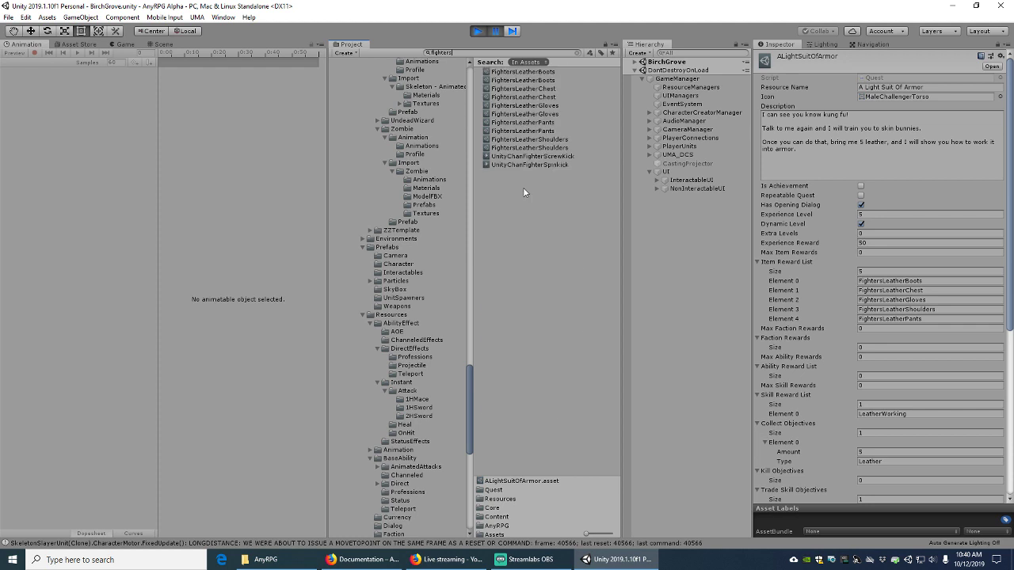
left_click(525, 75)
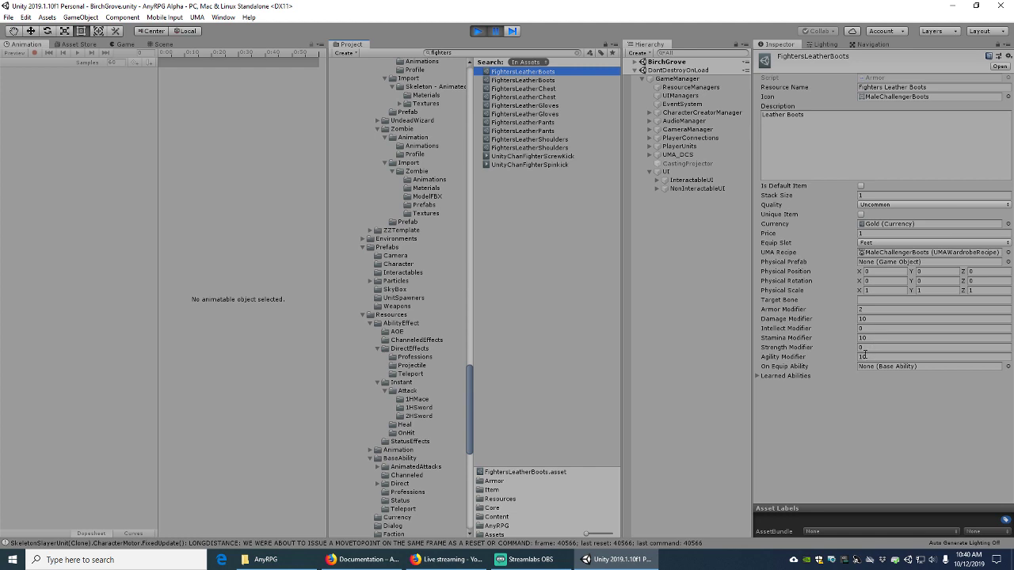
left_click(758, 376)
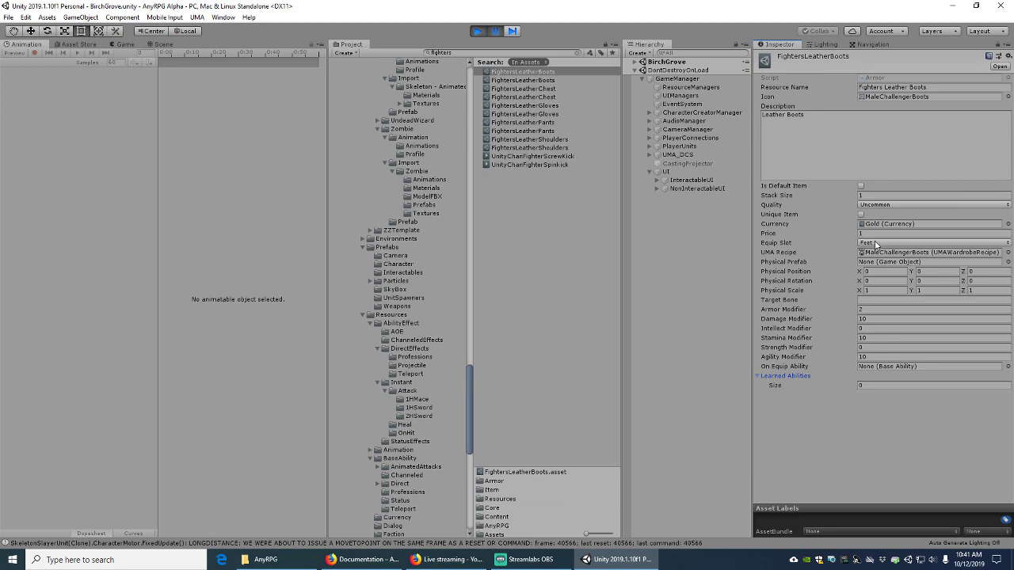
left_click(498, 32)
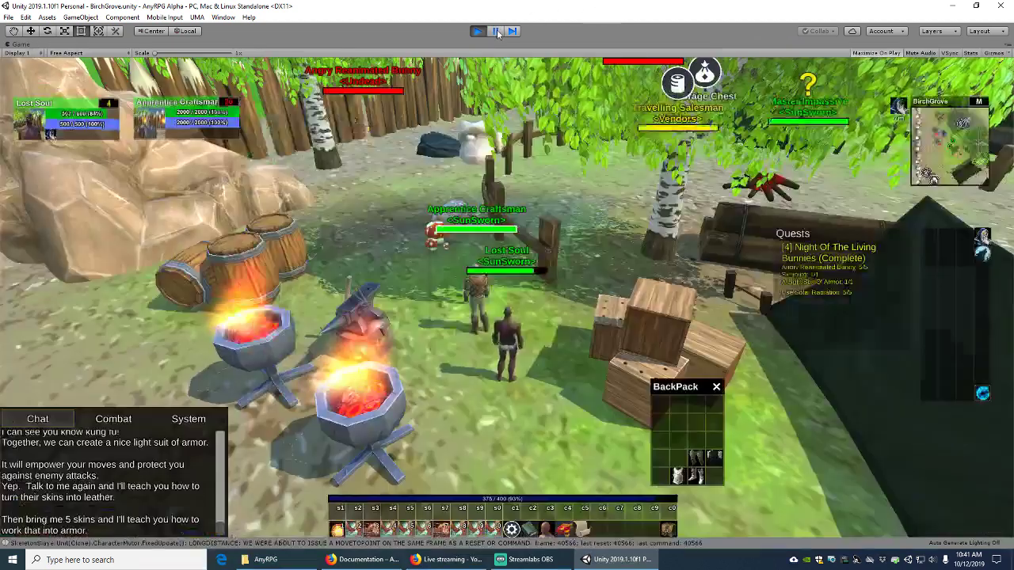
Equip the remaining Fighters Leather armor pieces from the backpack and inspect the outfitted character from several angles
right_click(699, 459)
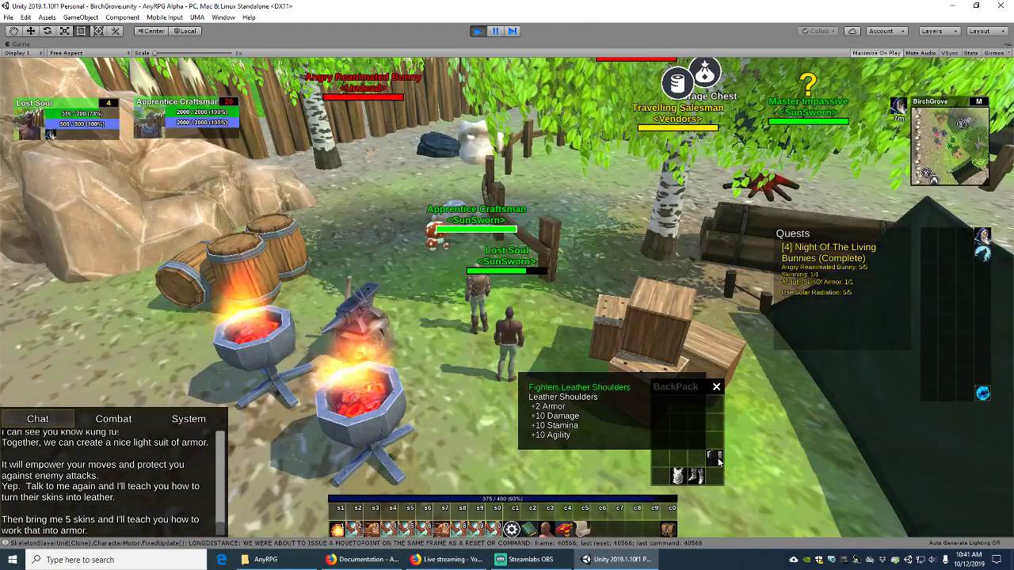
right_click(714, 459)
right_click(679, 476)
right_click(696, 476)
scroll(486, 416, "up", 5)
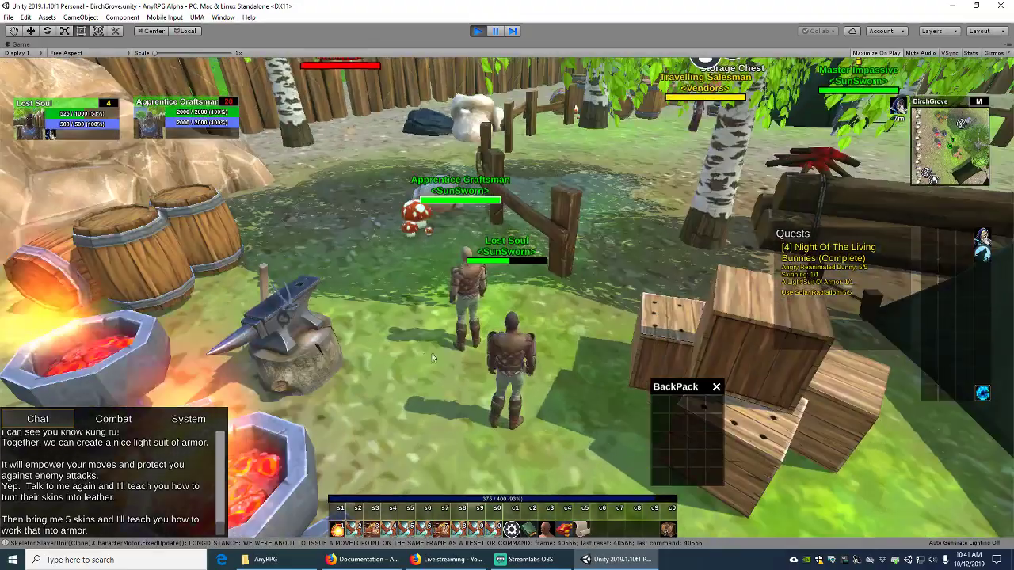
left_click_drag(469, 372, 622, 300)
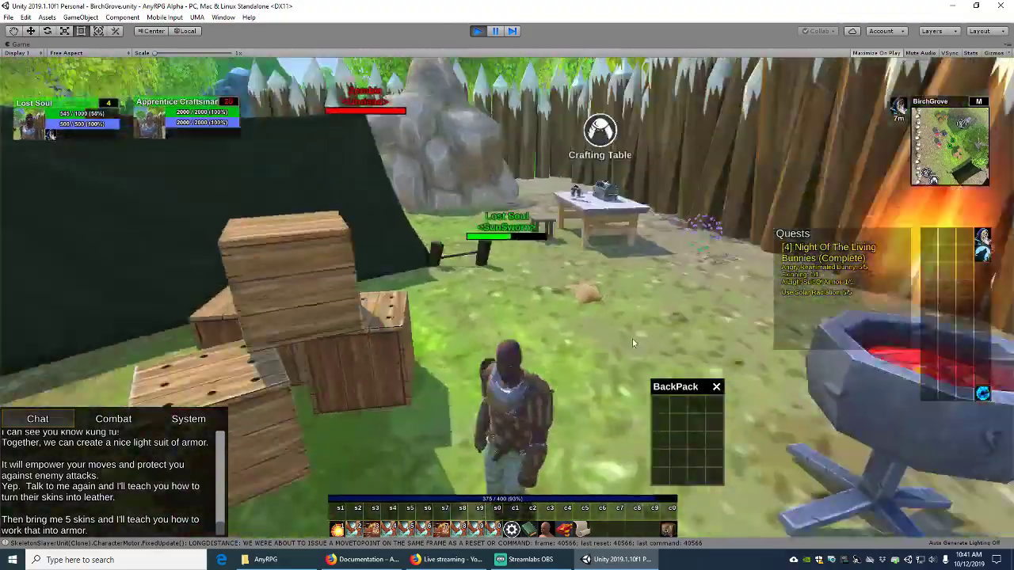
scroll(616, 310, "down", 5)
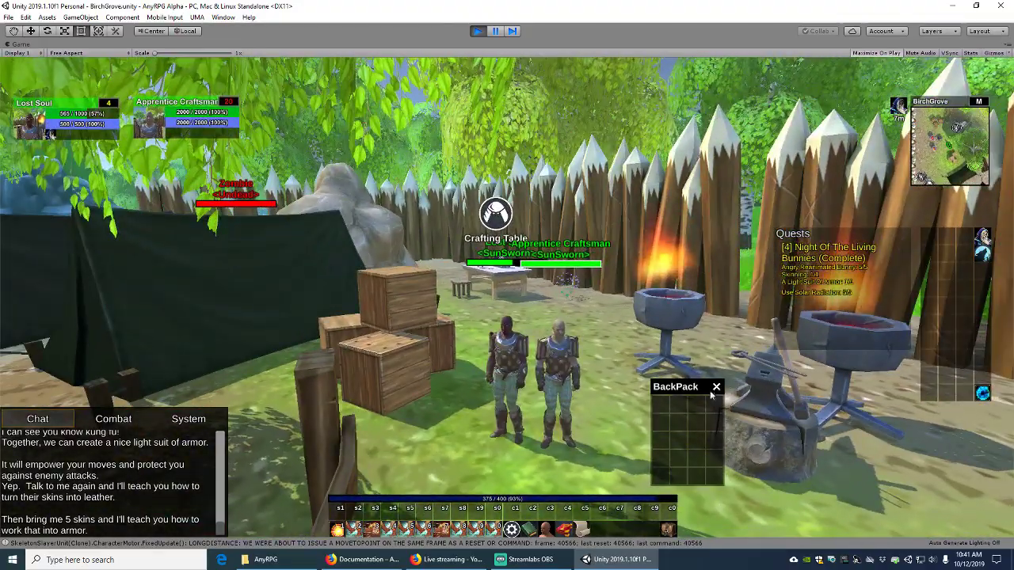
Walk to Master Impassive in the camp and turn in the Night Of The Living Bunnies quest
key("w")
right_click_drag(623, 299, 861, 225)
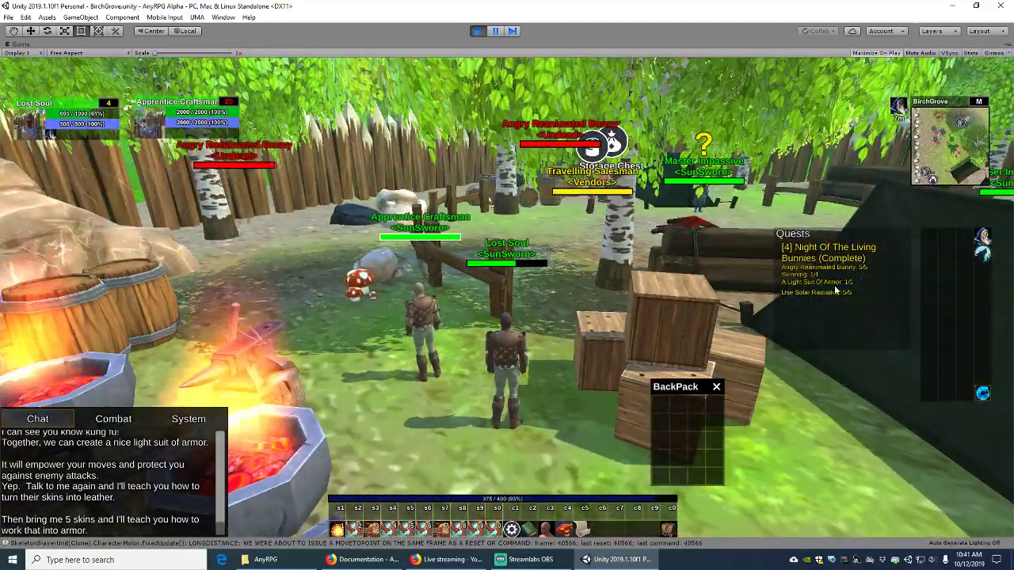
key("w")
right_click_drag(545, 264, 597, 256)
right_click_drag(542, 312, 472, 310)
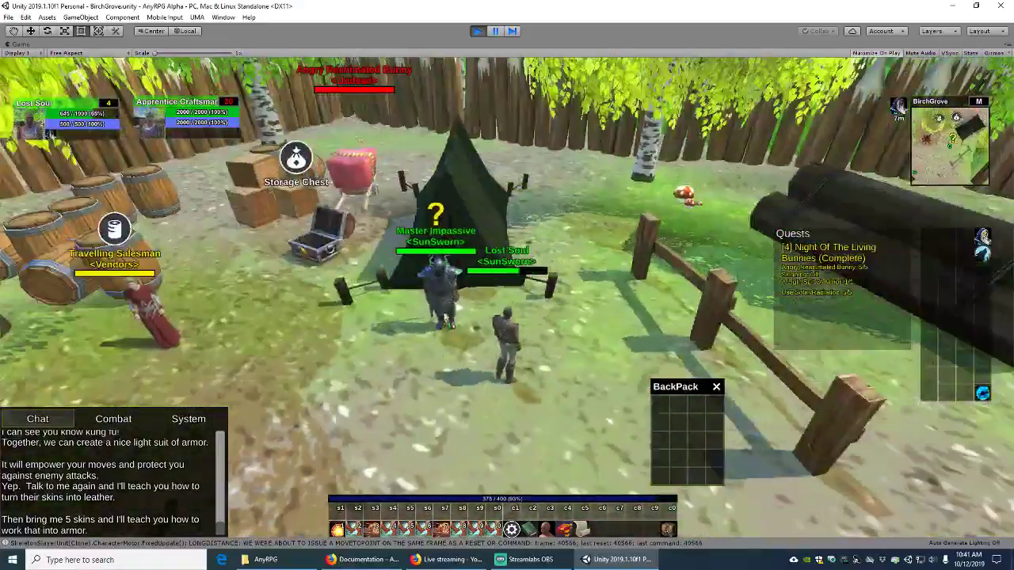
right_click(439, 302)
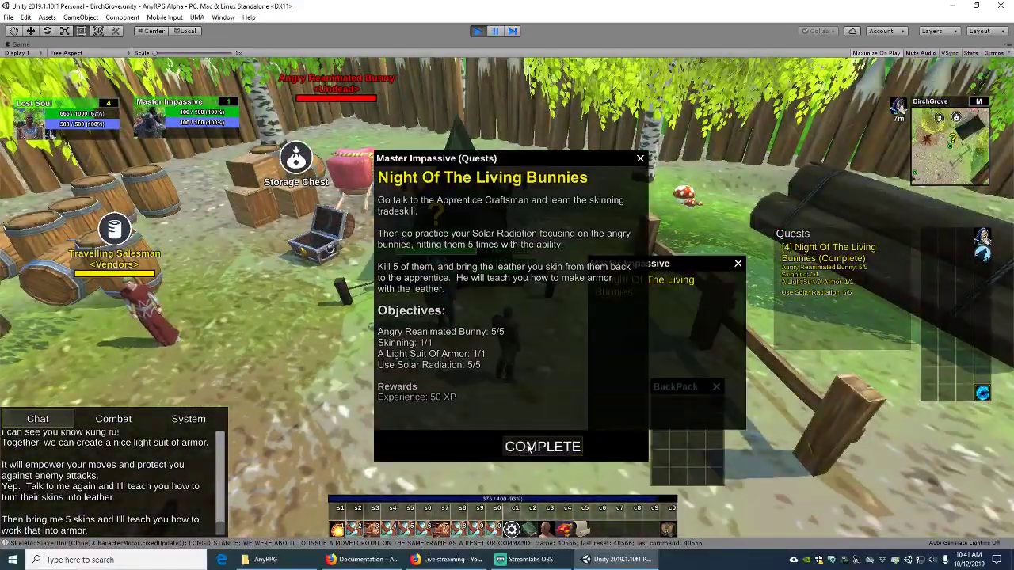
left_click(529, 448)
Go through Master Impassive's dialog and accept the A Hard Days Work quest
left_click(306, 419)
left_click(301, 428)
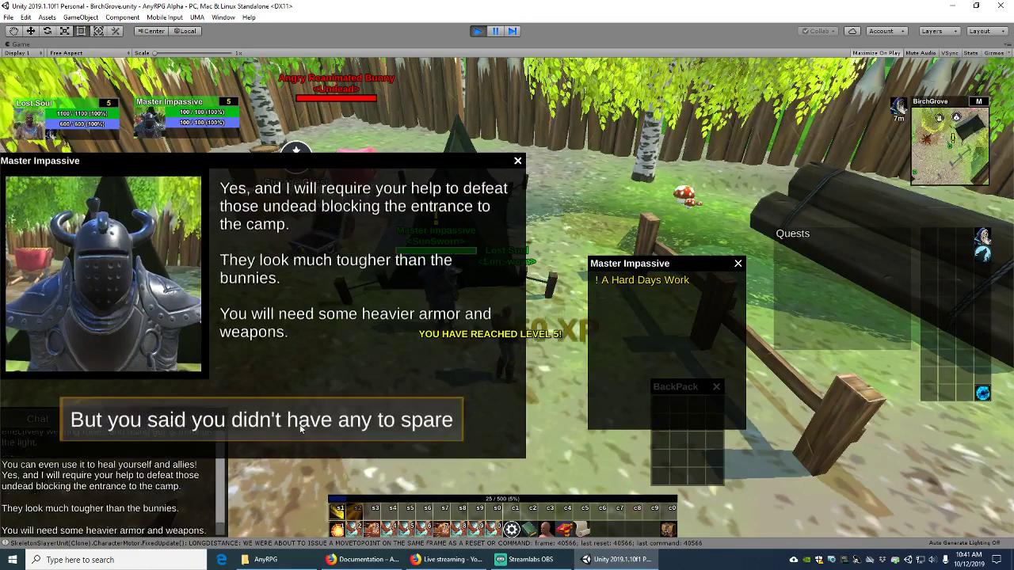
left_click_drag(330, 160, 378, 141)
left_click(388, 396)
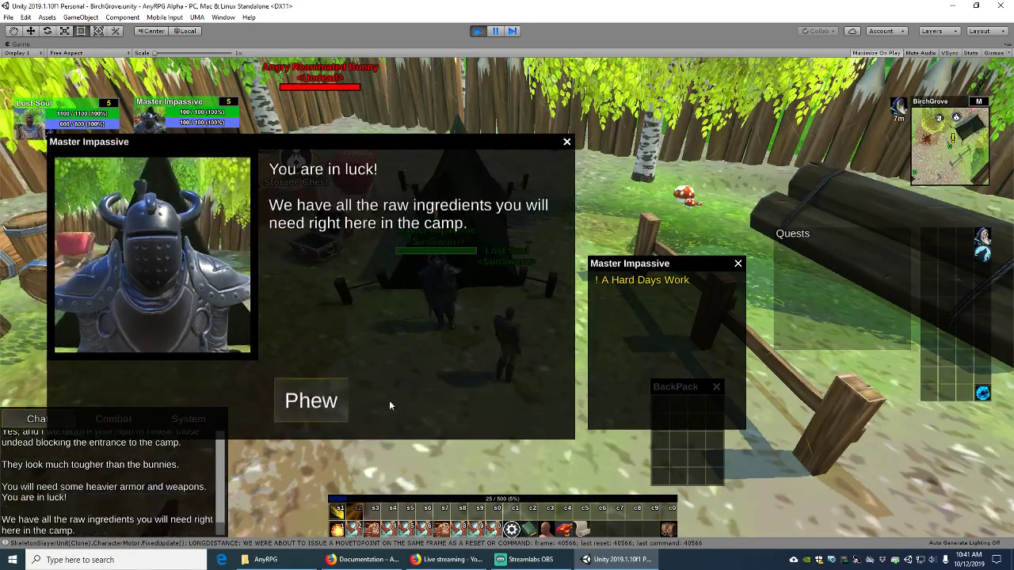
left_click(311, 404)
left_click(358, 402)
left_click(401, 406)
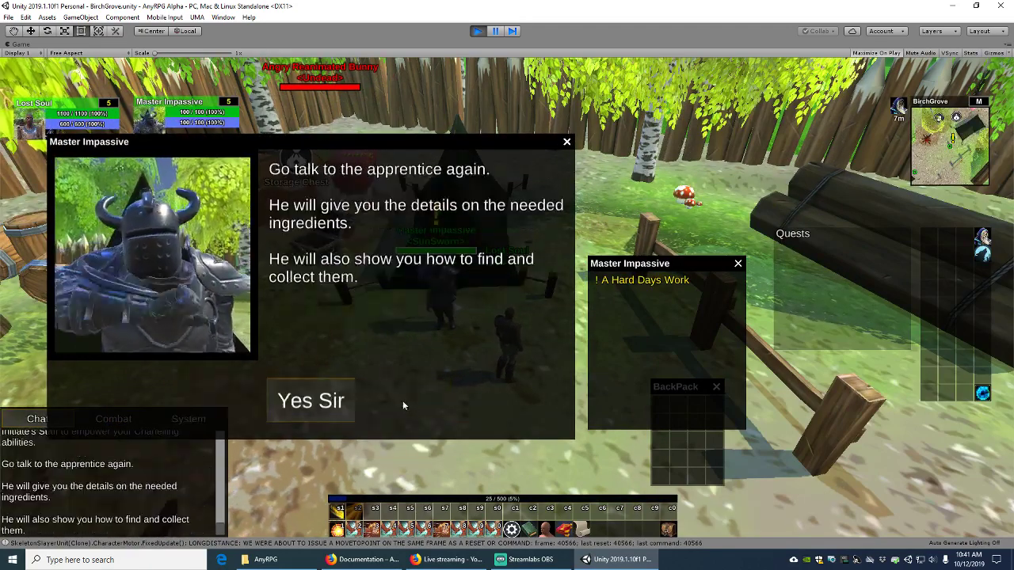
left_click(333, 403)
left_click(444, 401)
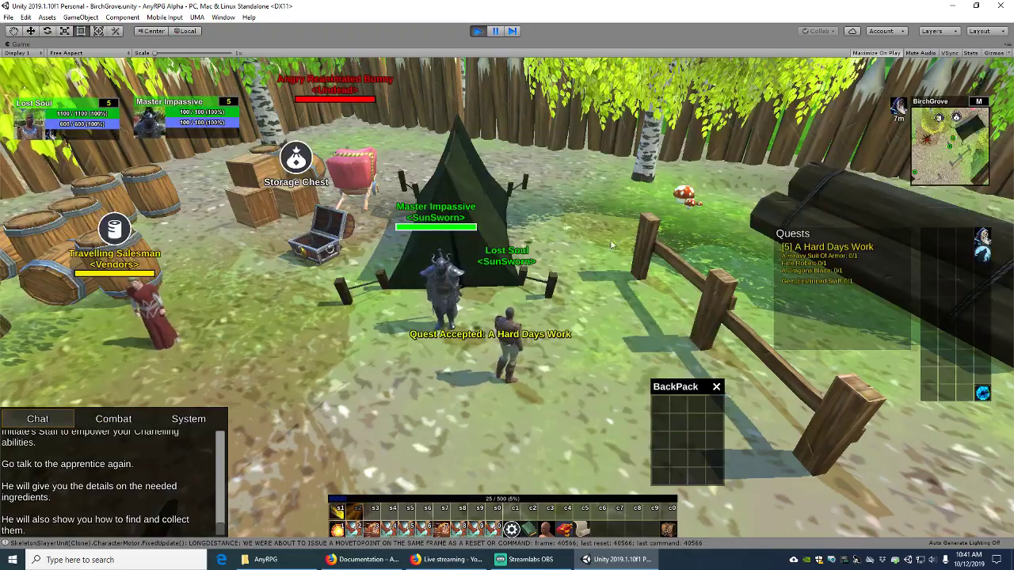
Return to the Apprentice Craftsman, go through his dialog and accept the Gather All The Things quest
right_click_drag(566, 231, 248, 199)
key("w")
key("w")
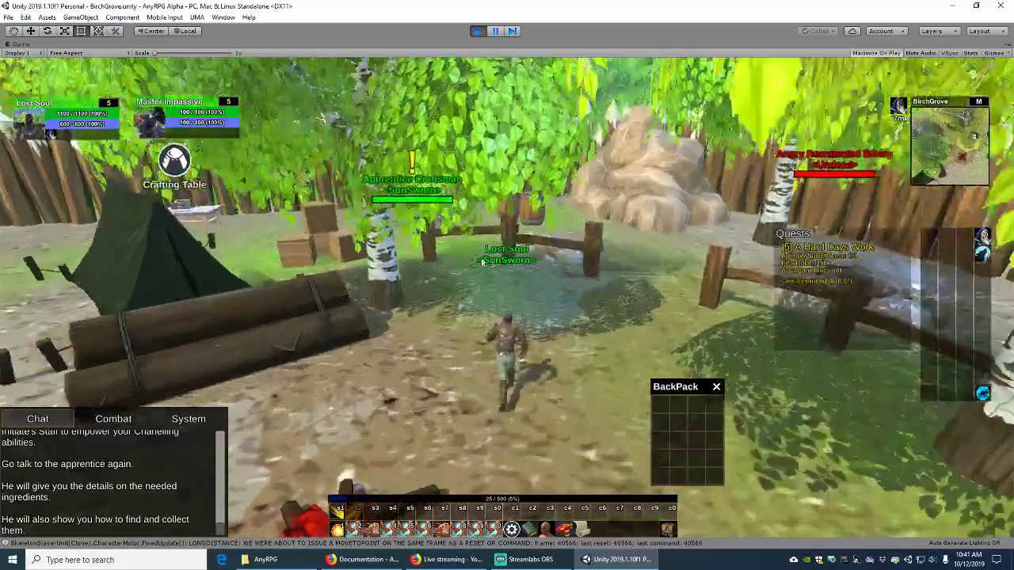
right_click_drag(559, 293, 637, 273)
key("w")
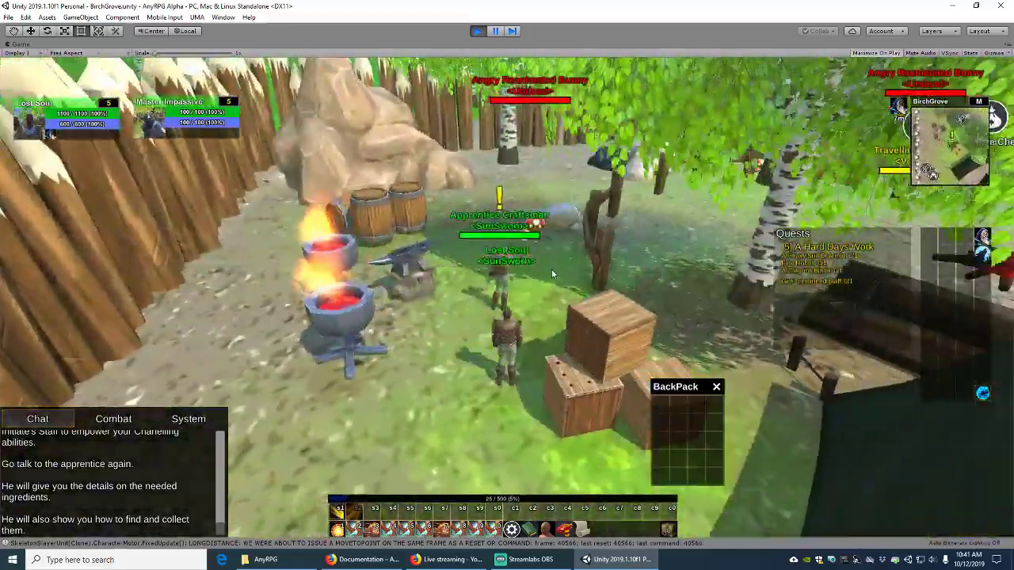
key("w")
right_click(502, 286)
left_click(311, 406)
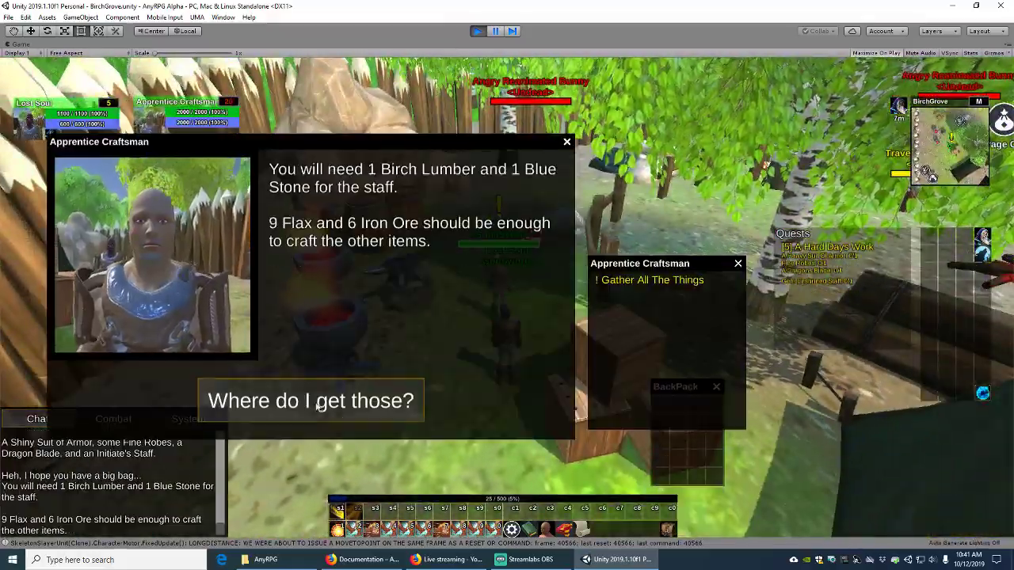
left_click(362, 404)
left_click(363, 406)
left_click(362, 407)
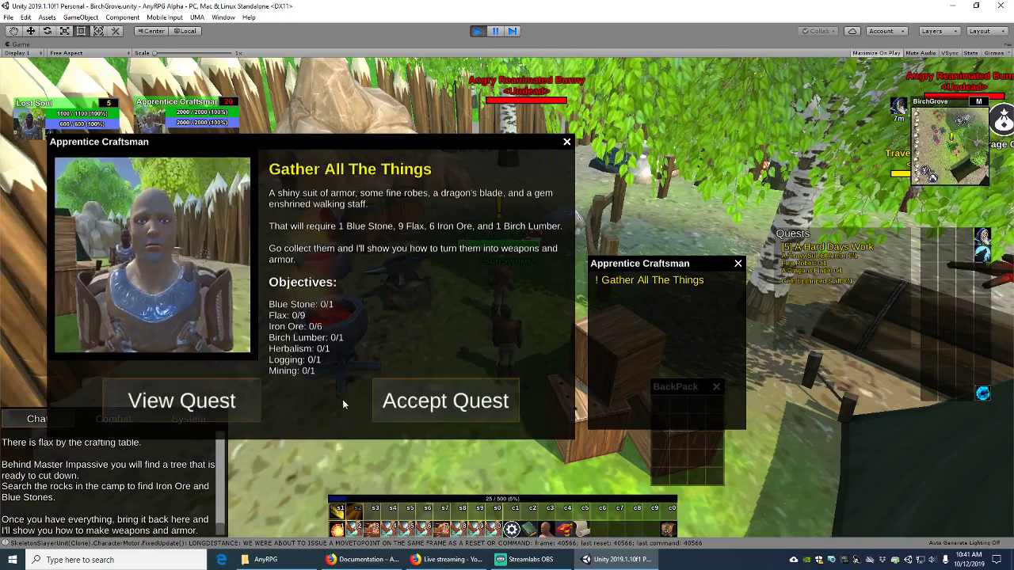
left_click(446, 406)
Walk to the Spotted Mushrooms near the barrels, harvest them and loot the mushrooms into the backpack
left_click_drag(553, 286, 847, 262)
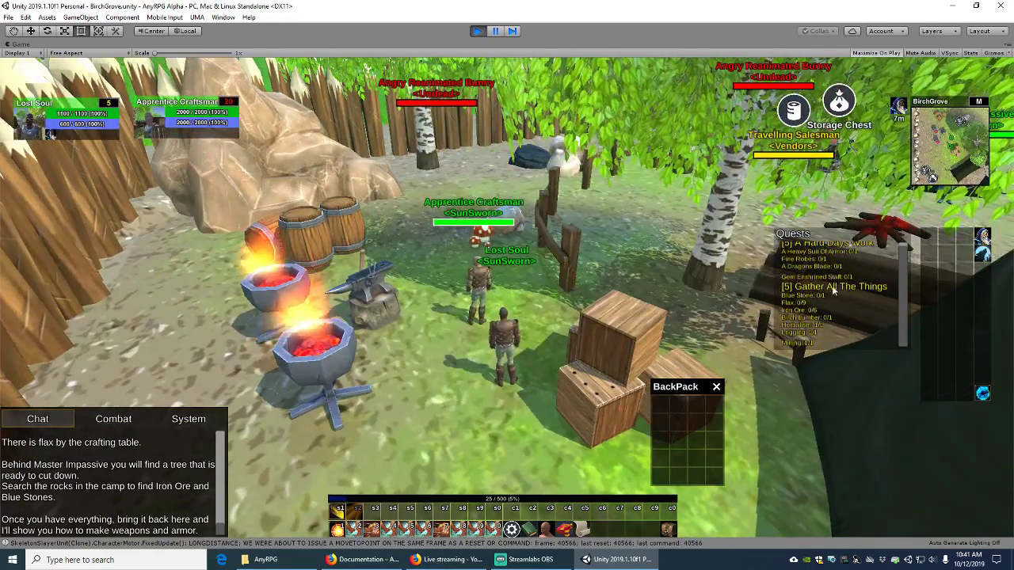
key("a")
key("a")
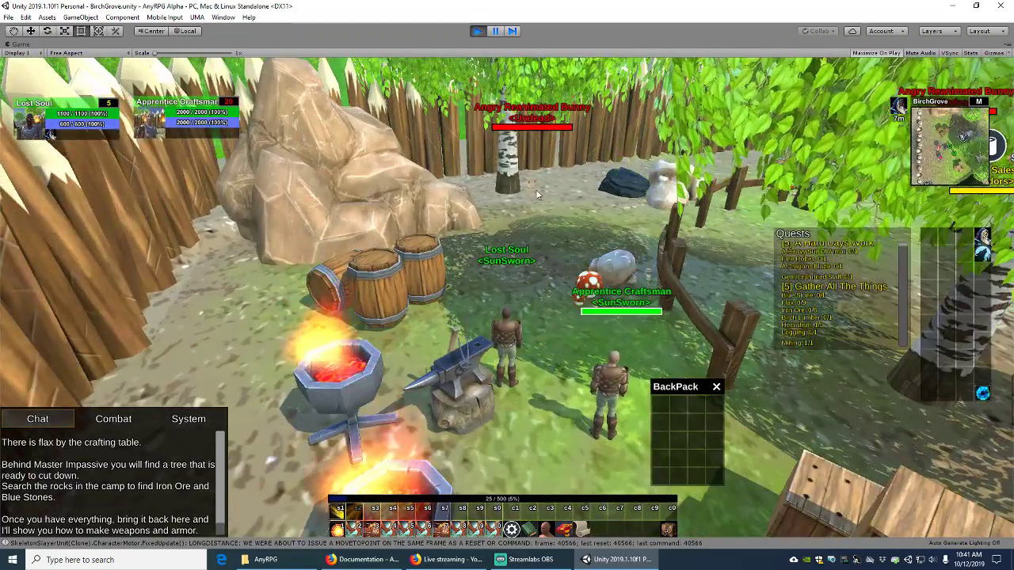
key("w")
key("w")
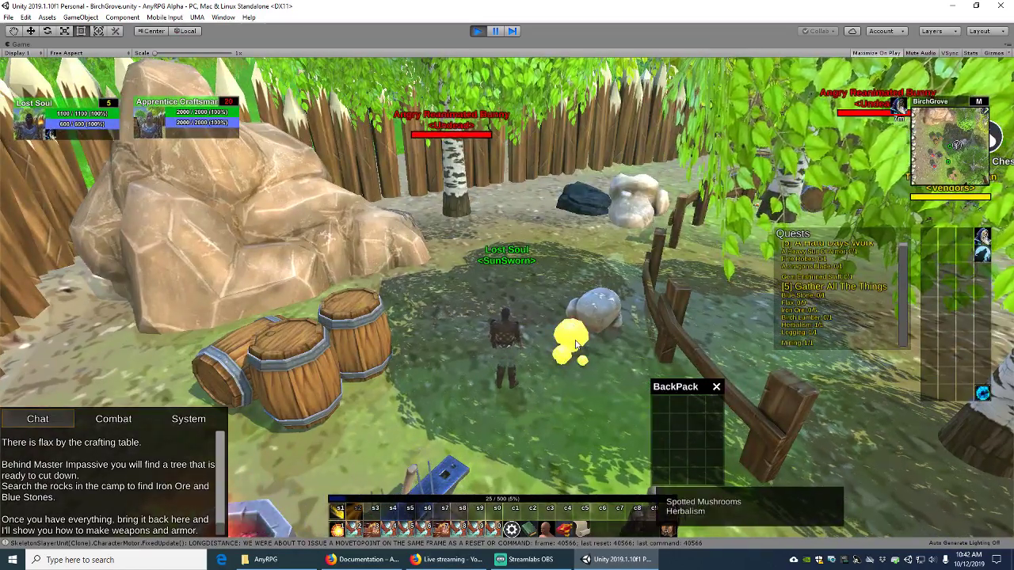
right_click(572, 341)
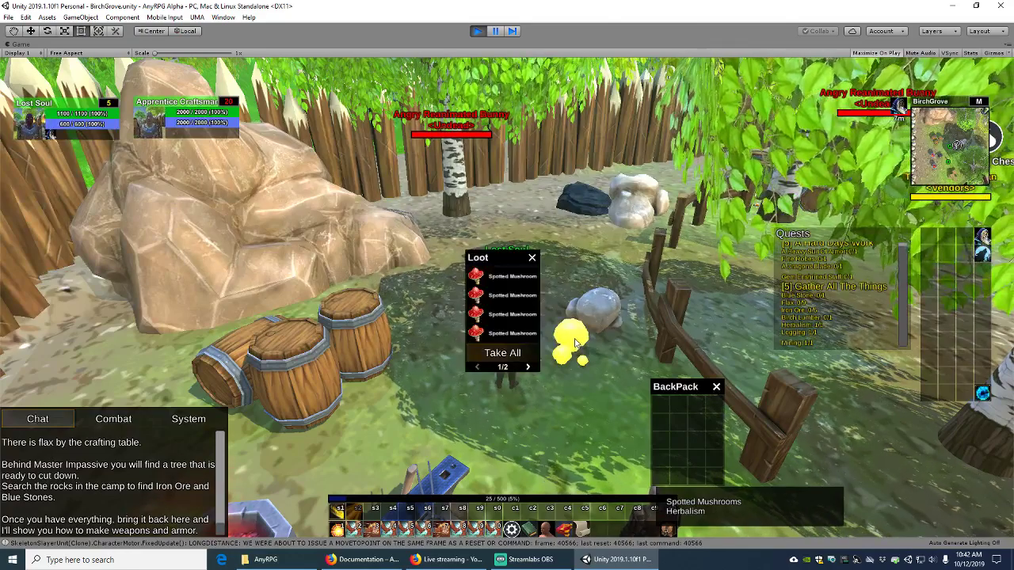
left_click_drag(465, 269, 722, 480)
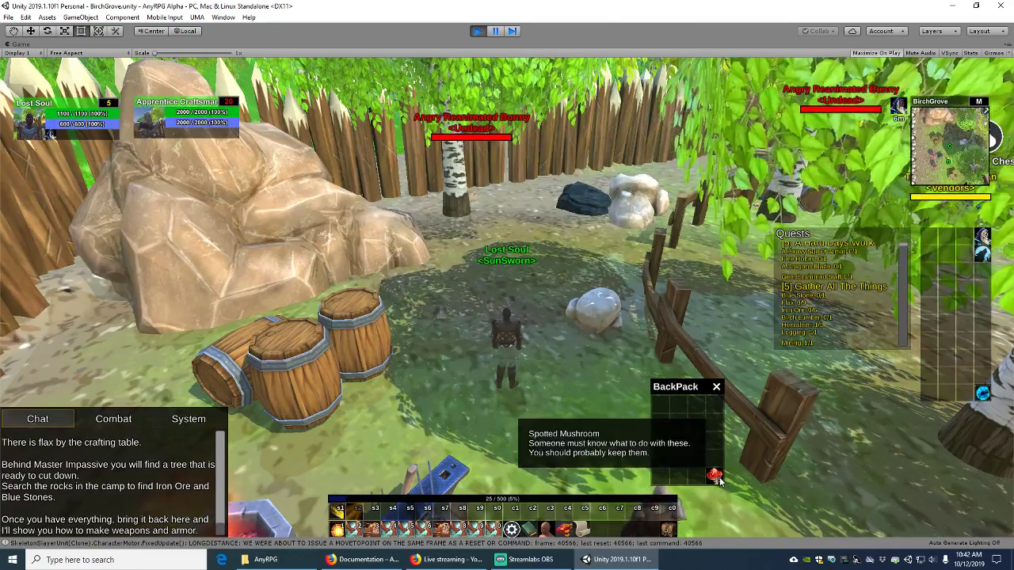
Pause the game, search the assets for "spotted", examine HerbalismSpottedMushroomNode's loot table and drop prerequisites, clear the search and resume
left_click(497, 31)
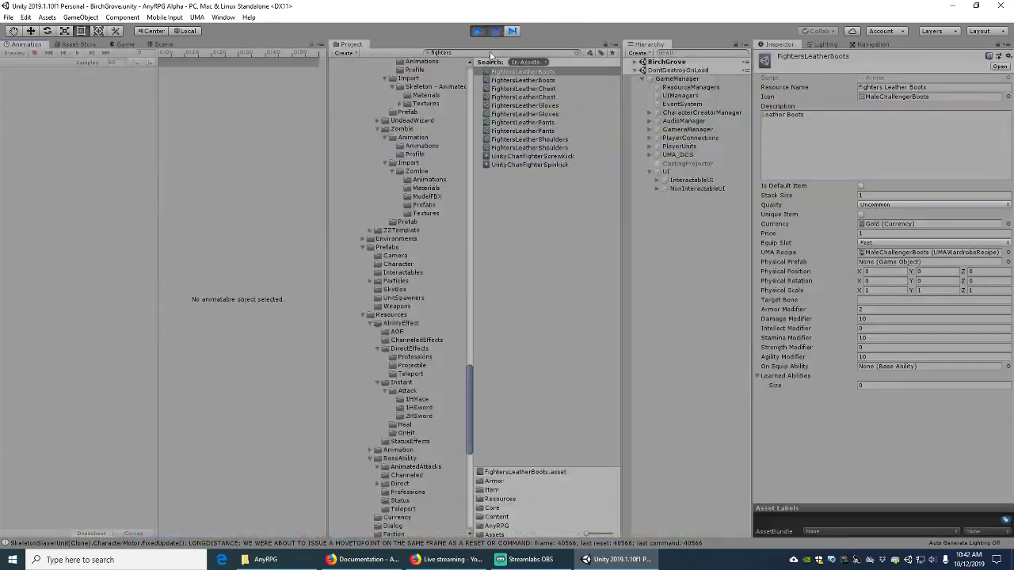
left_click(491, 53)
type("spoon")
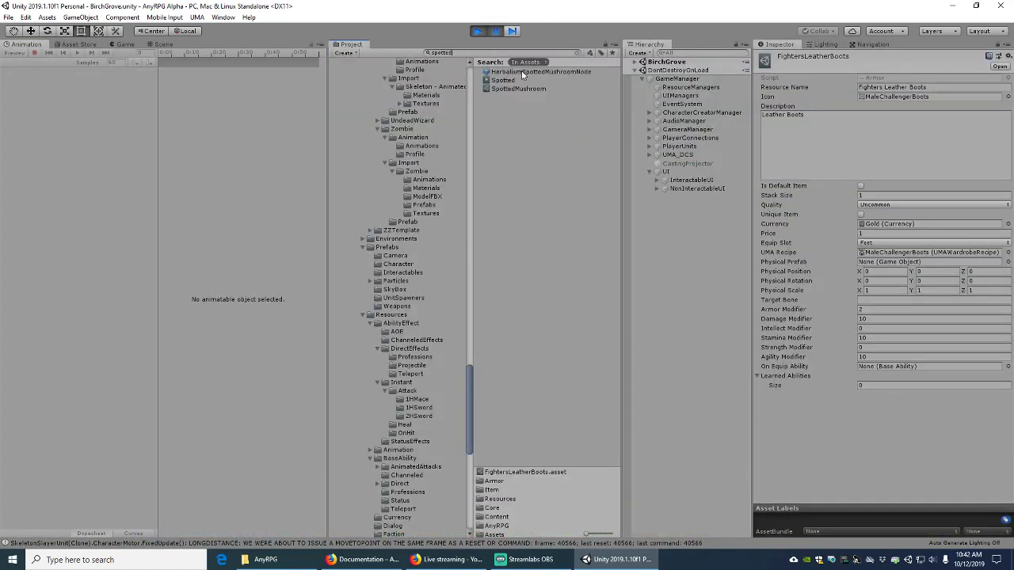
left_click(523, 72)
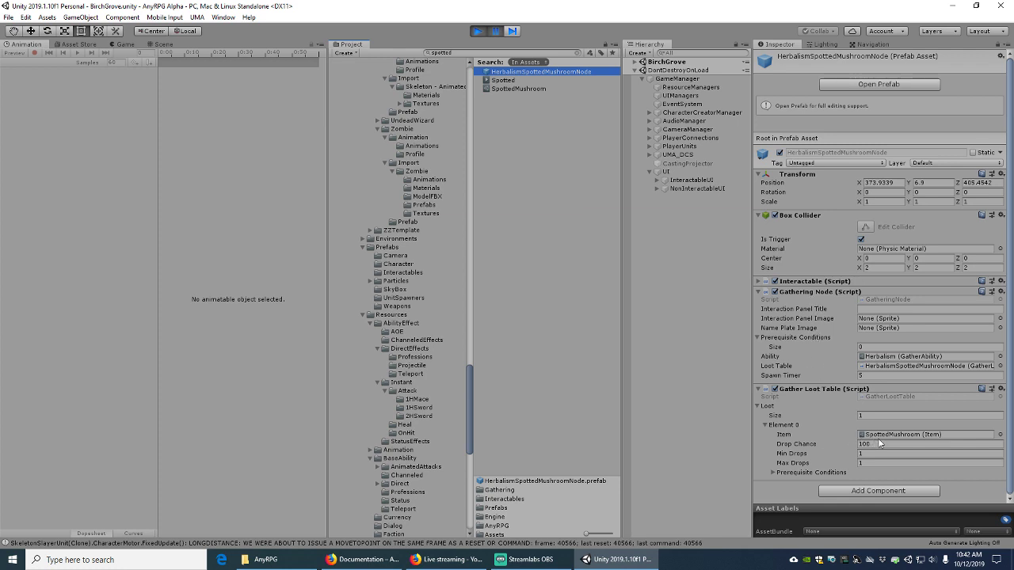
left_click(772, 472)
scroll(844, 416, "down", 1)
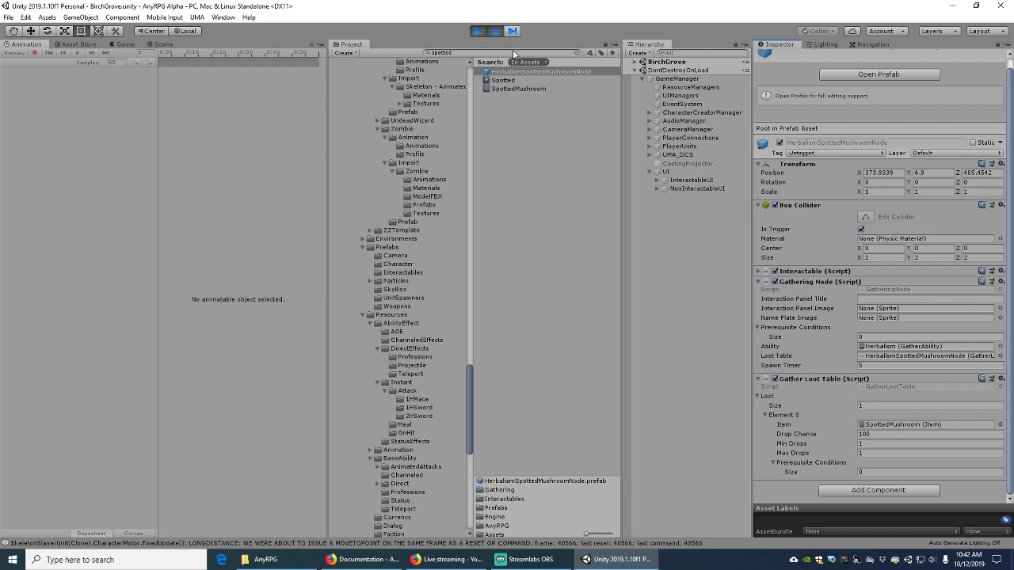
left_click(577, 53)
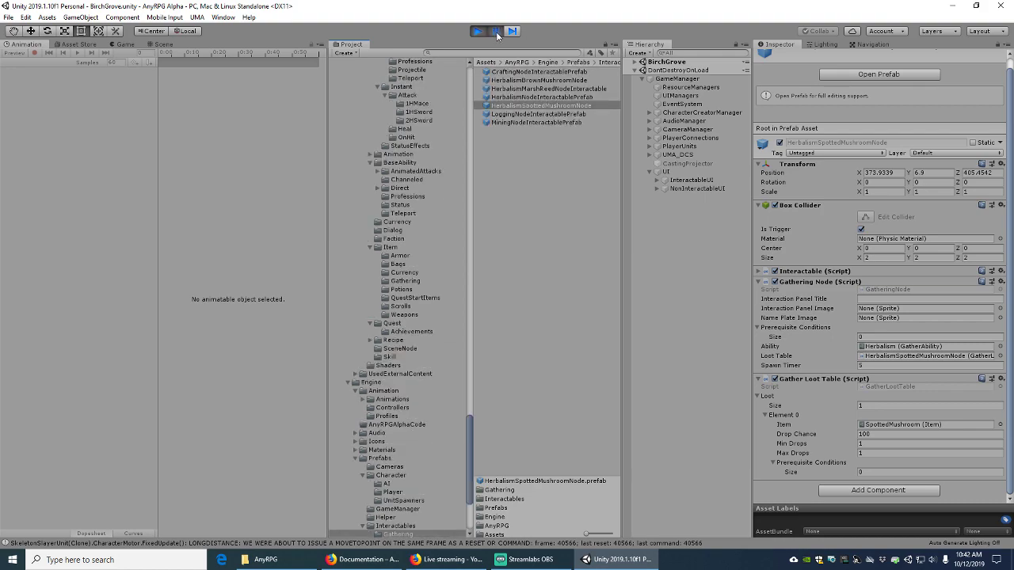
left_click(497, 33)
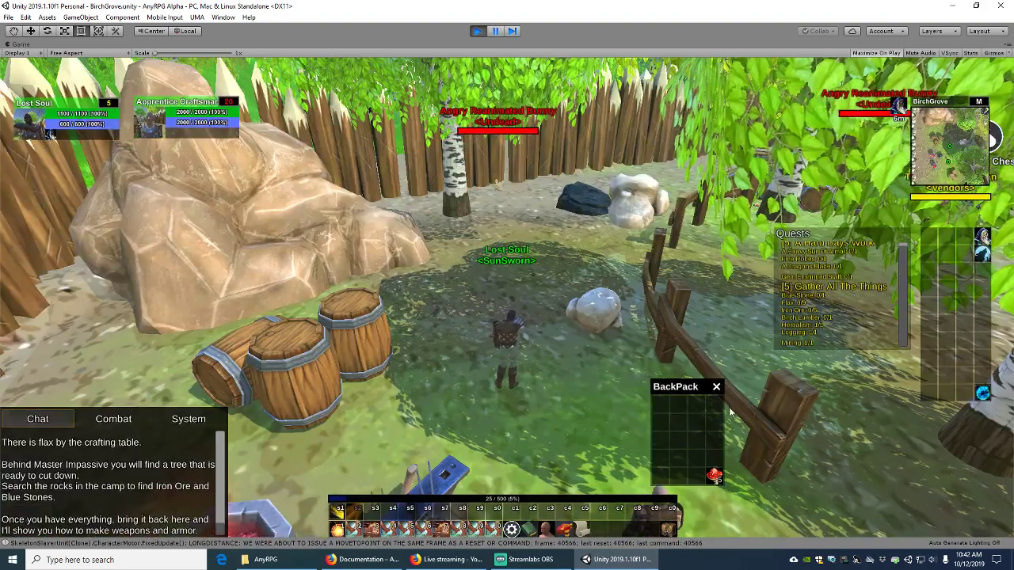
Close the backpack, target the nearby Angry Reanimated Bunny, approach it and kill it
left_click(717, 388)
key("w")
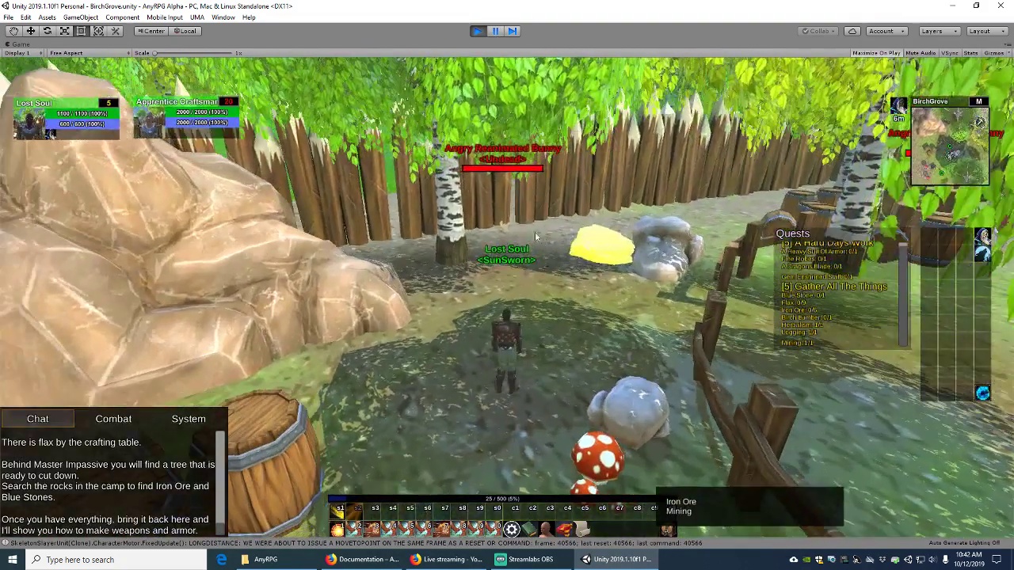
key("Tab")
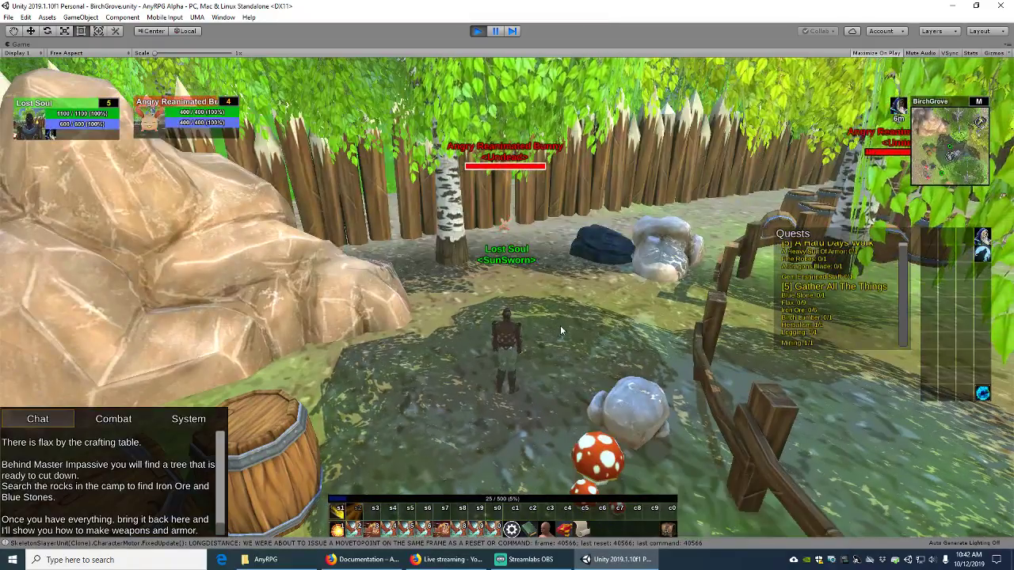
key("d")
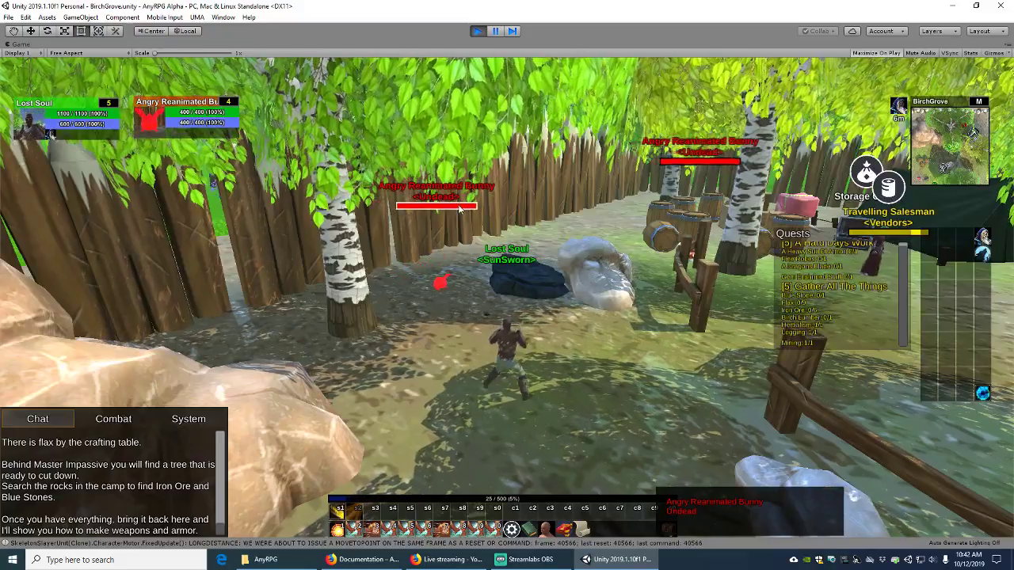
key("w")
key("d")
key("a")
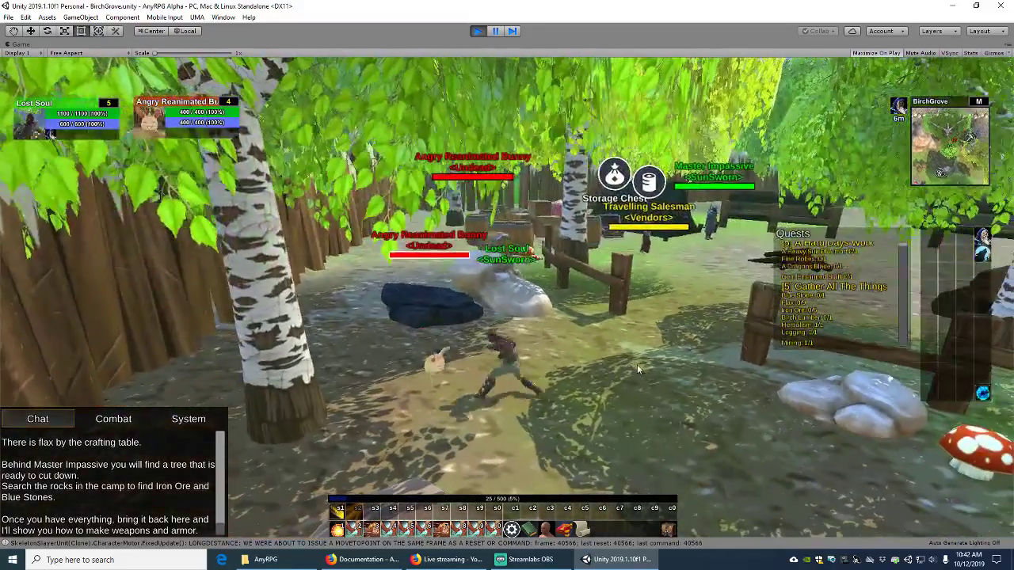
key("1")
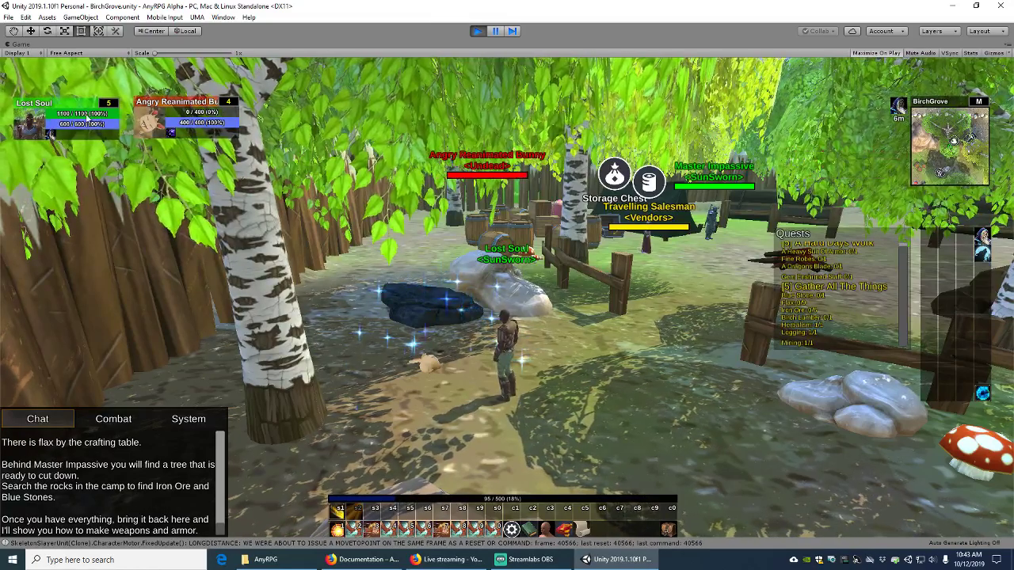
Open the character sheet and examine the attributes, armor and damage bonuses from the equipped gear
key("c")
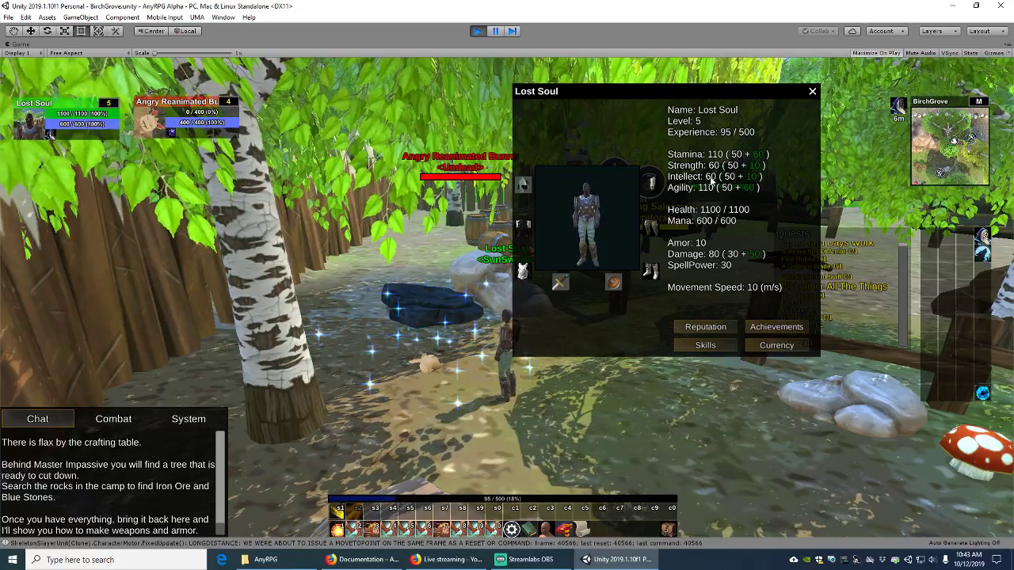
key("Escape")
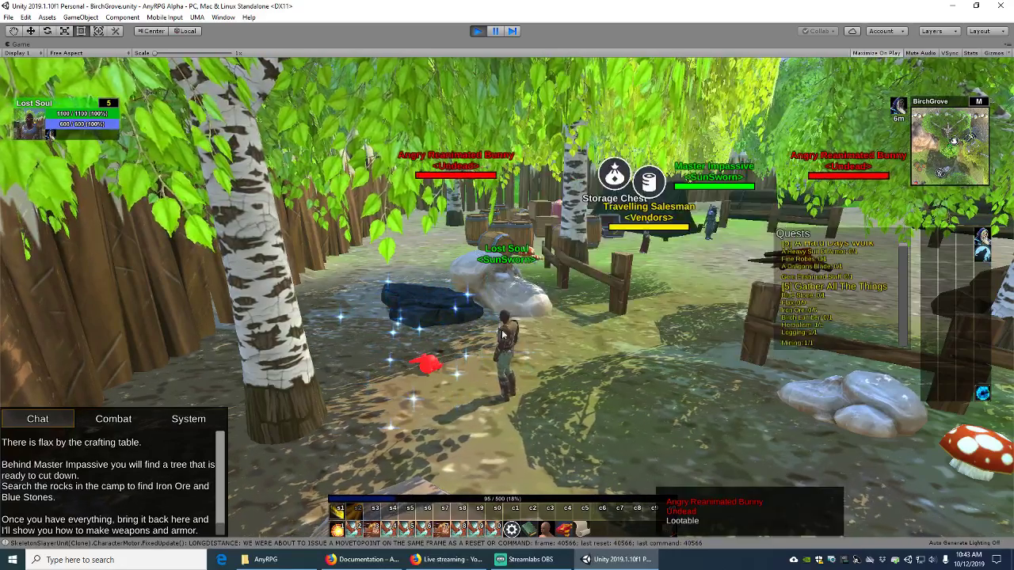
key("c")
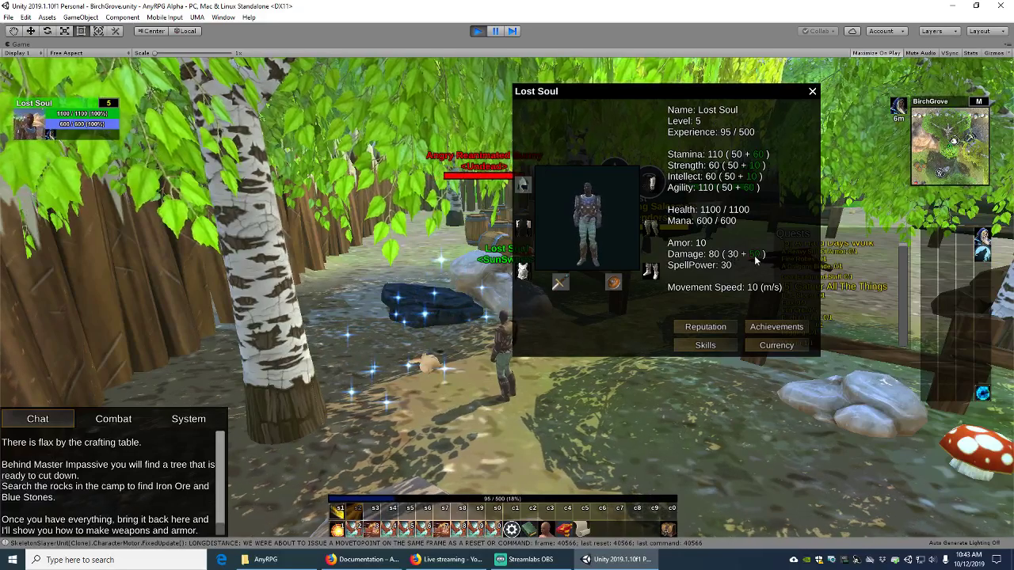
mouse_move(529, 273)
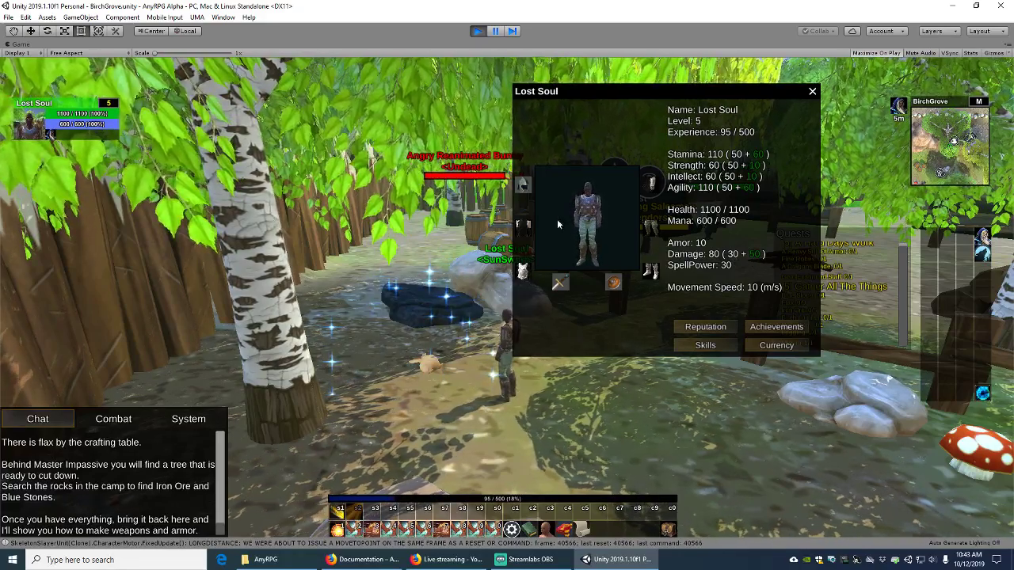
Close the character sheet and loot the Leather from the dead Angry Reanimated Bunny
key("c")
right_click(429, 370)
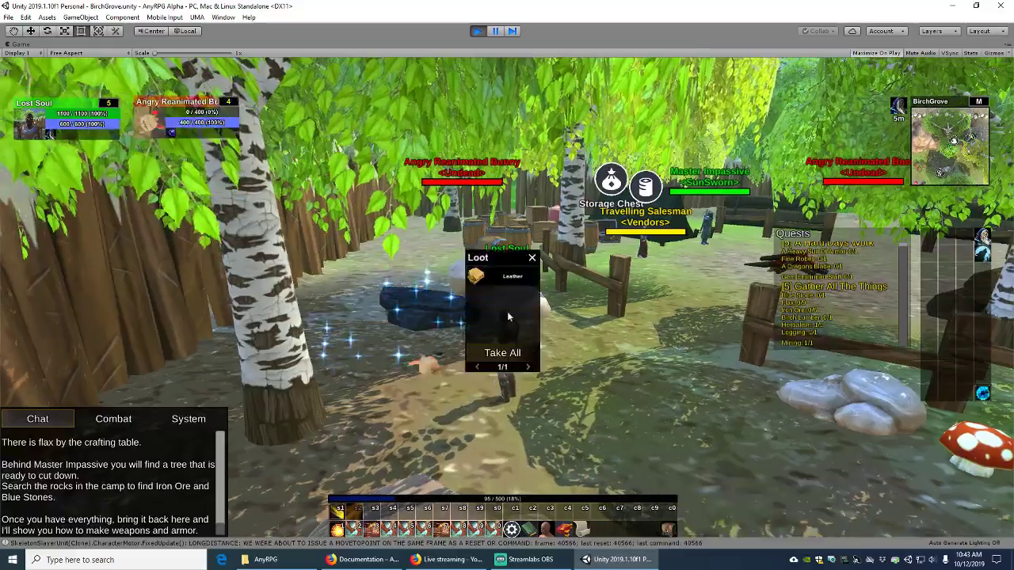
left_click(508, 354)
Walk to the Iron Ore node beside the rocks, mine it and loot all the Iron Ore and Blue Stone
right_click_drag(599, 342, 673, 329)
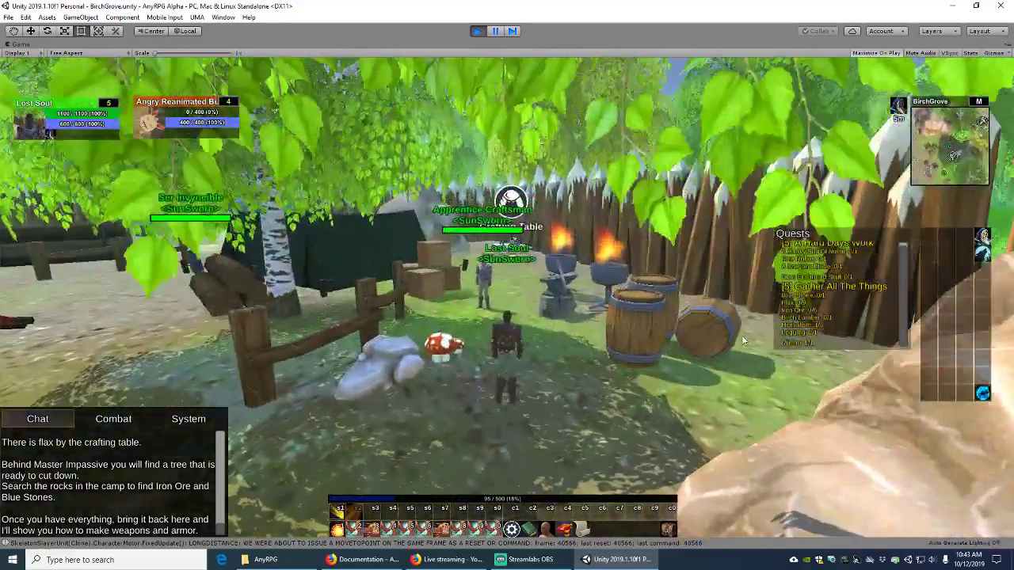
key("w")
right_click_drag(592, 281, 450, 318)
right_click(451, 318)
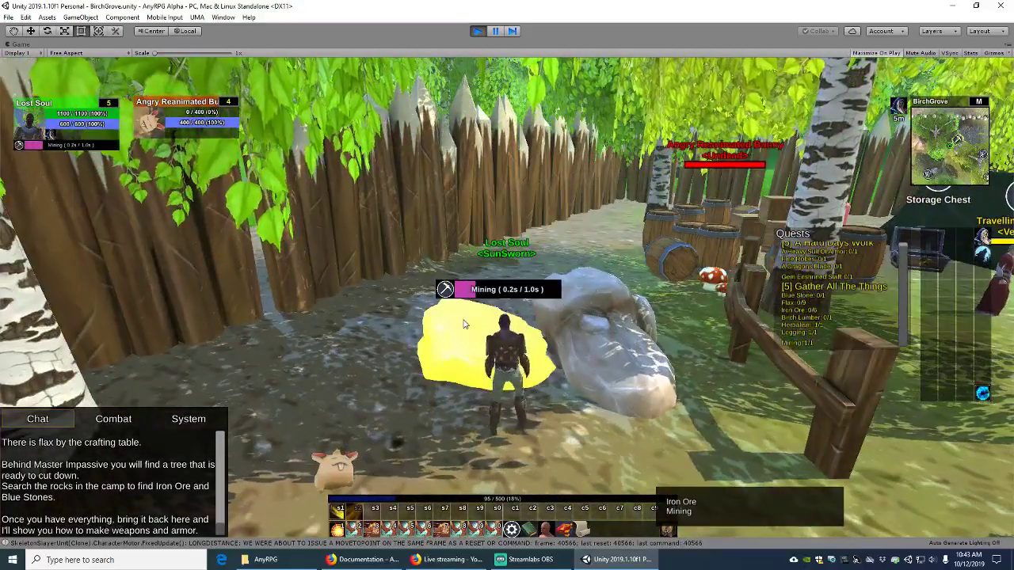
left_click(514, 355)
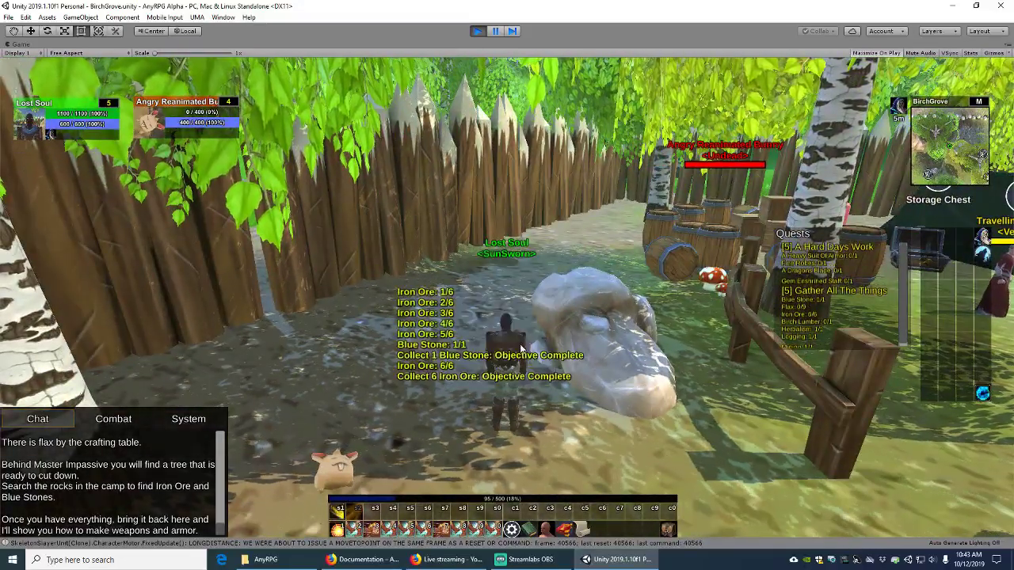
Walk to the Flax plant by the crafting table, harvest it twice and loot all the Flax
key("w")
right_click_drag(495, 291, 710, 285)
key("w")
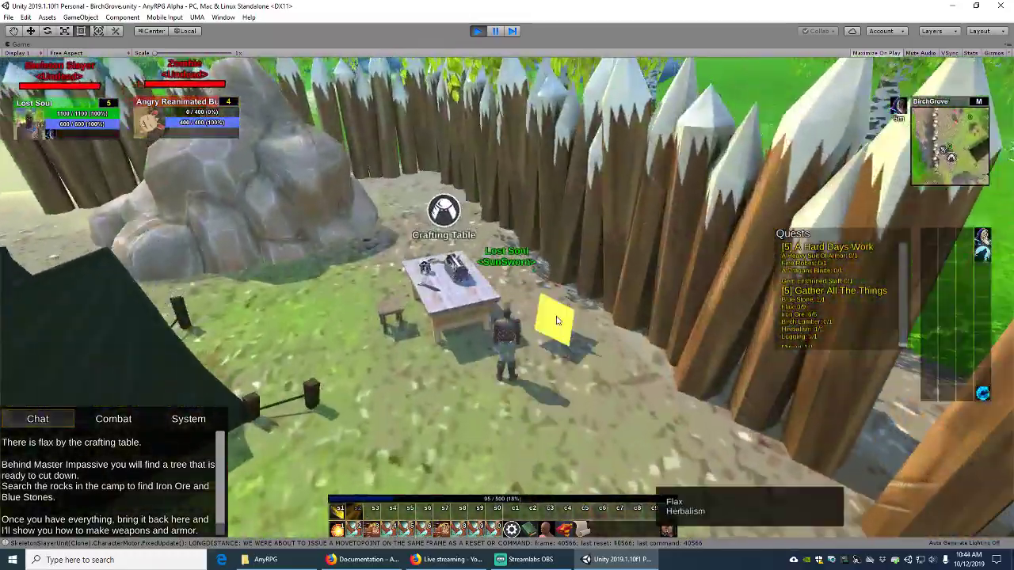
right_click(557, 320)
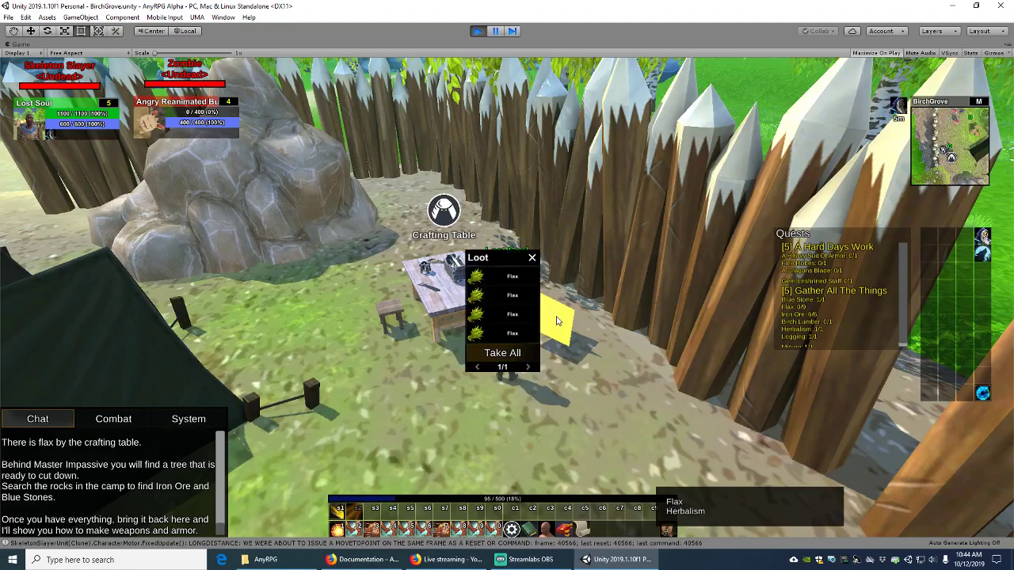
left_click(504, 353)
right_click_drag(572, 274, 547, 263)
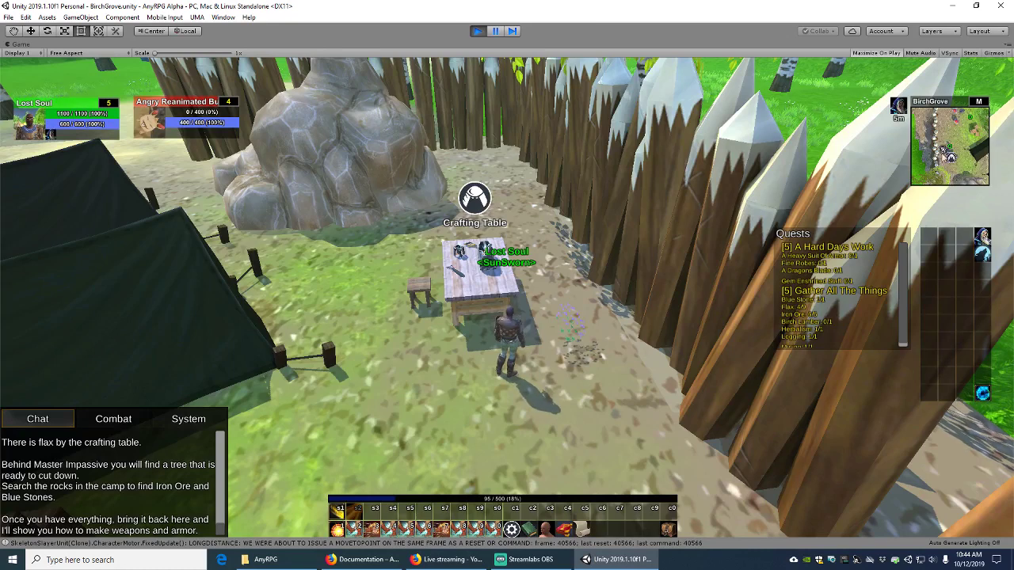
left_click(570, 324)
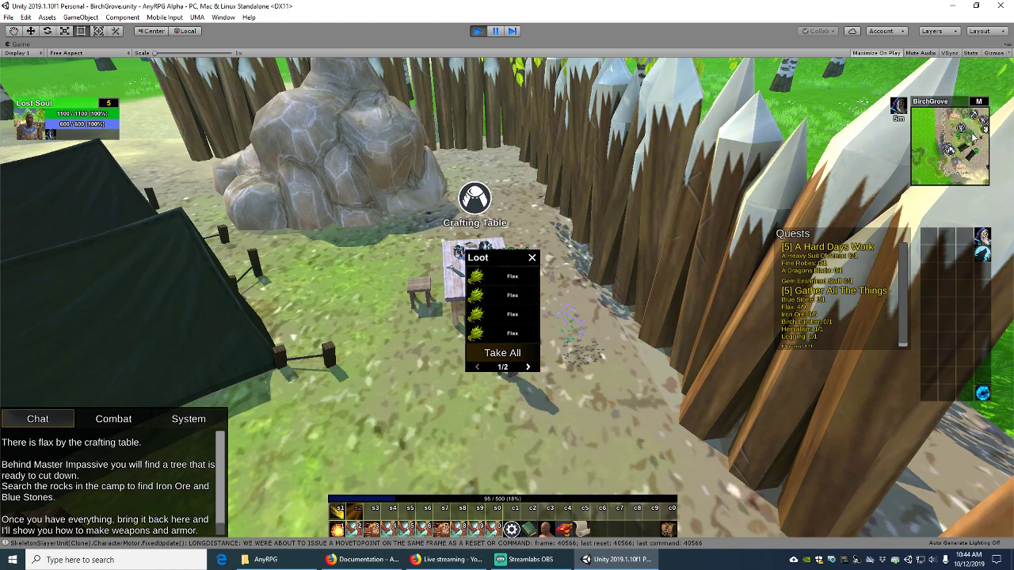
left_click(513, 353)
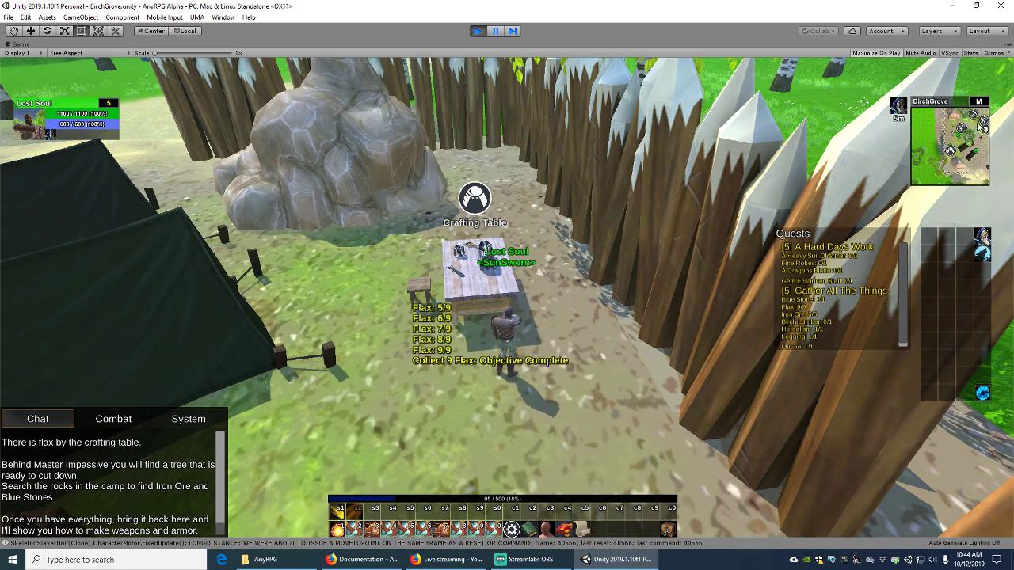
Return to the Iron Ore node near the wooden fence, mine it again and take all the loot
right_click_drag(616, 219, 374, 219)
key("w")
key("w")
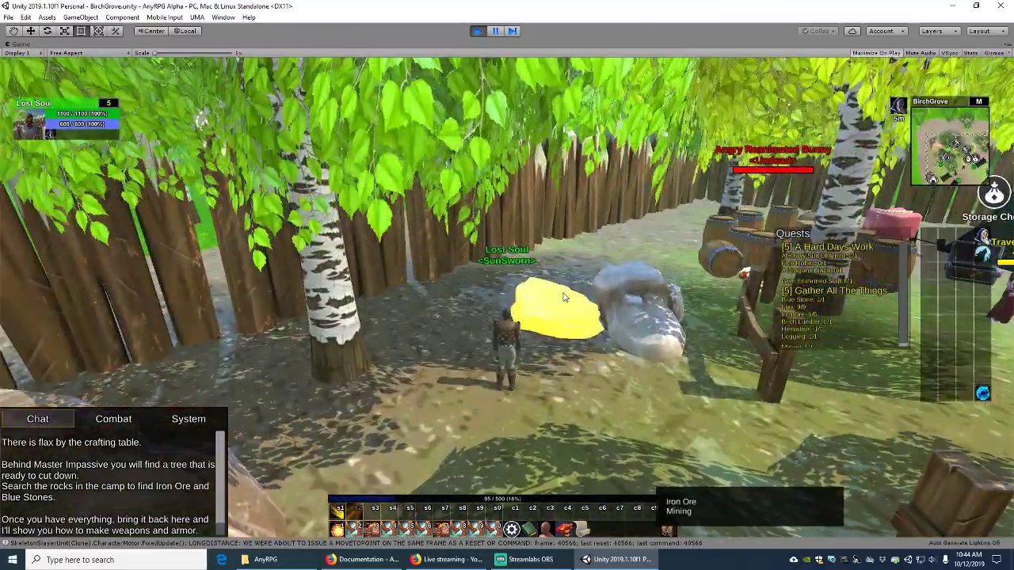
right_click(565, 297)
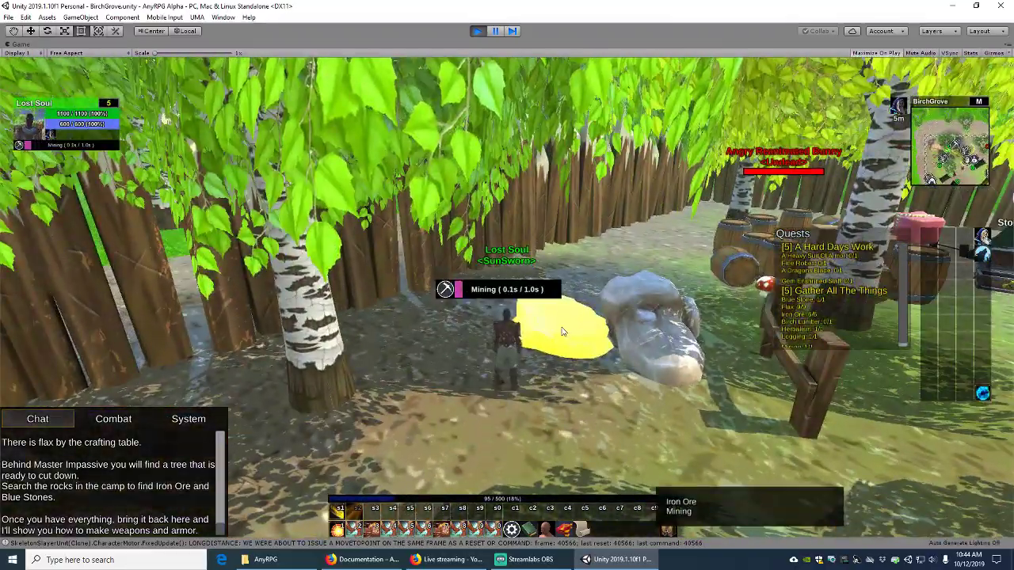
left_click(511, 359)
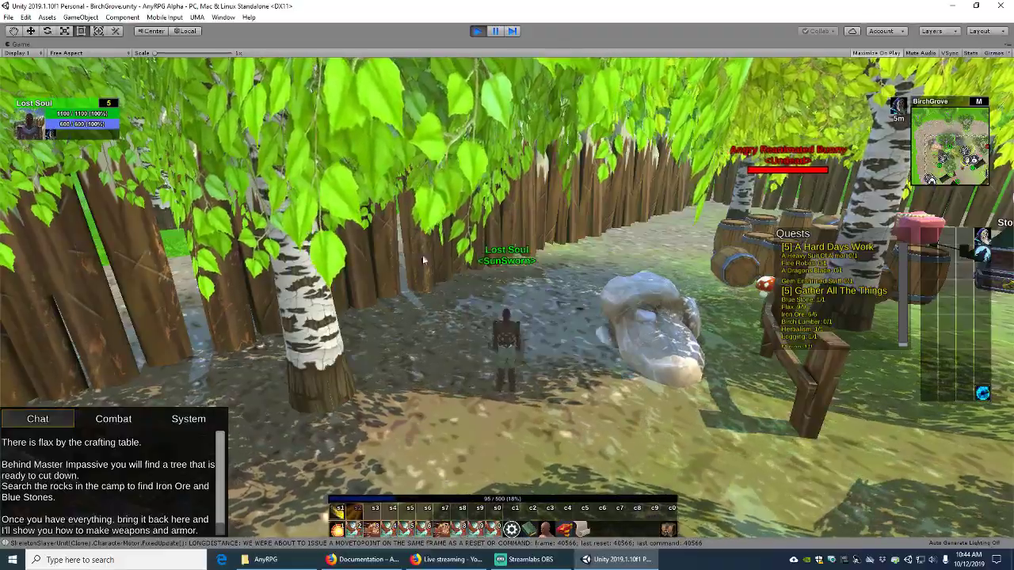
Walk to the Birch Tree near the log pile, chop it with Logging and loot the Birch Lumber
key("w")
right_click_drag(423, 260, 581, 211)
key("w")
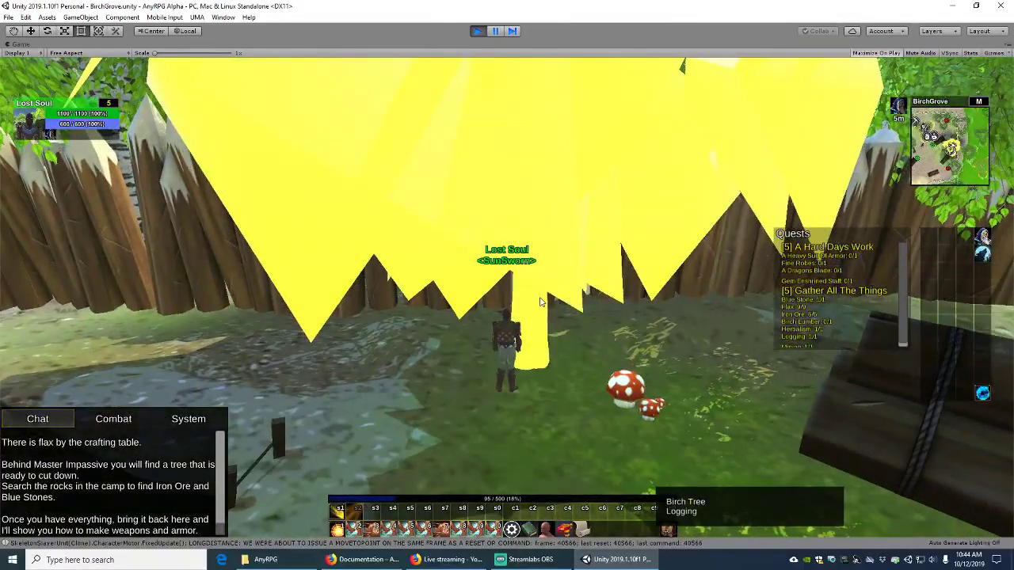
right_click(541, 302)
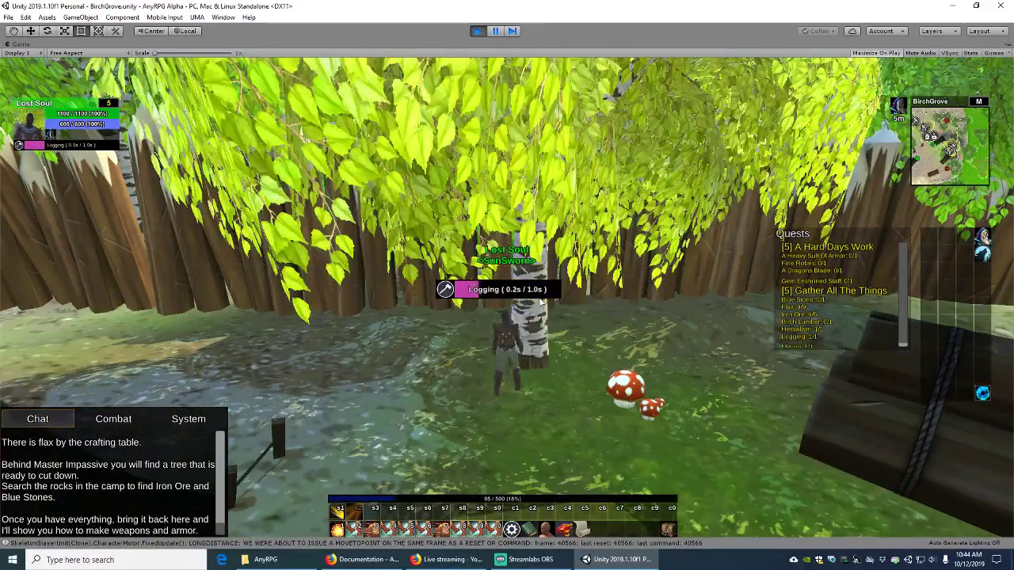
left_click(502, 352)
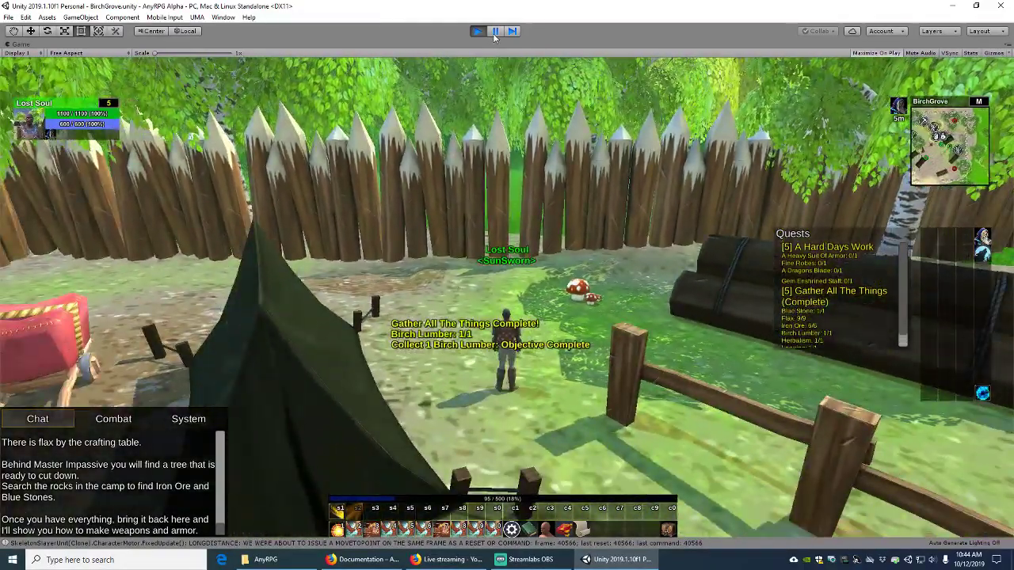
Pause the game, search the assets for "logging", examine BirchTreeLoggingNode's interactable, gathering and loot settings, clear the search and resume
left_click(494, 35)
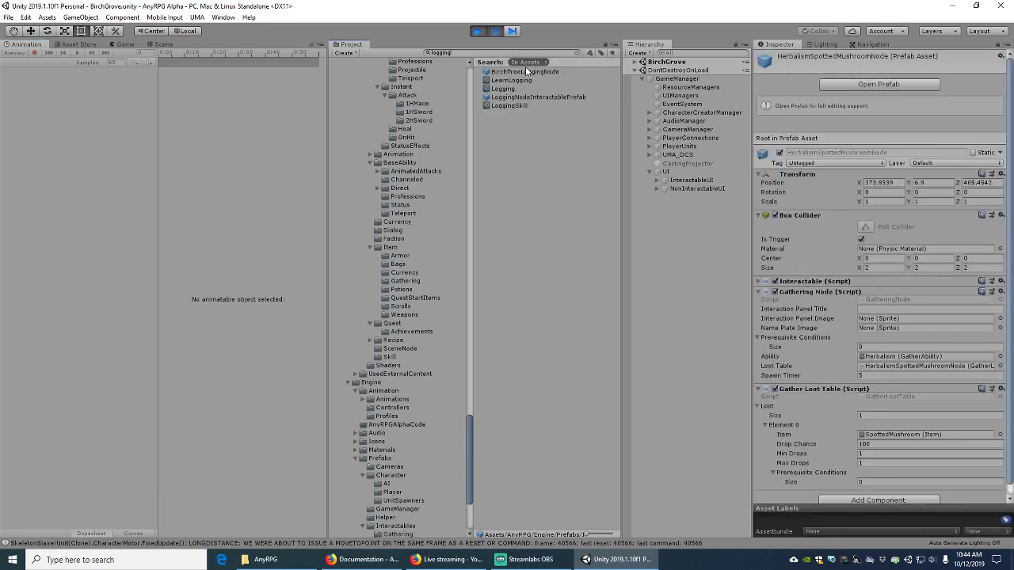
left_click(524, 73)
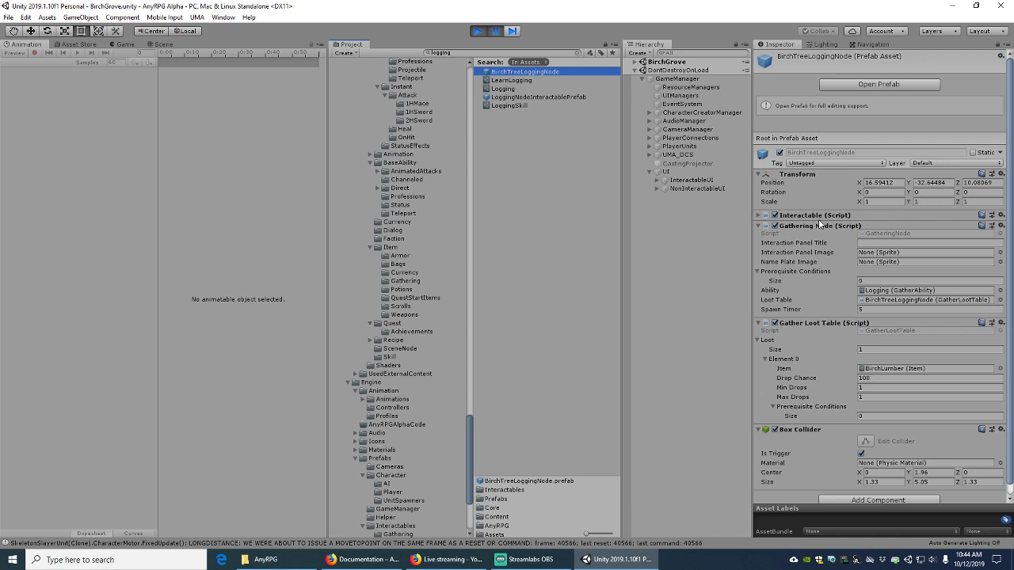
left_click(762, 215)
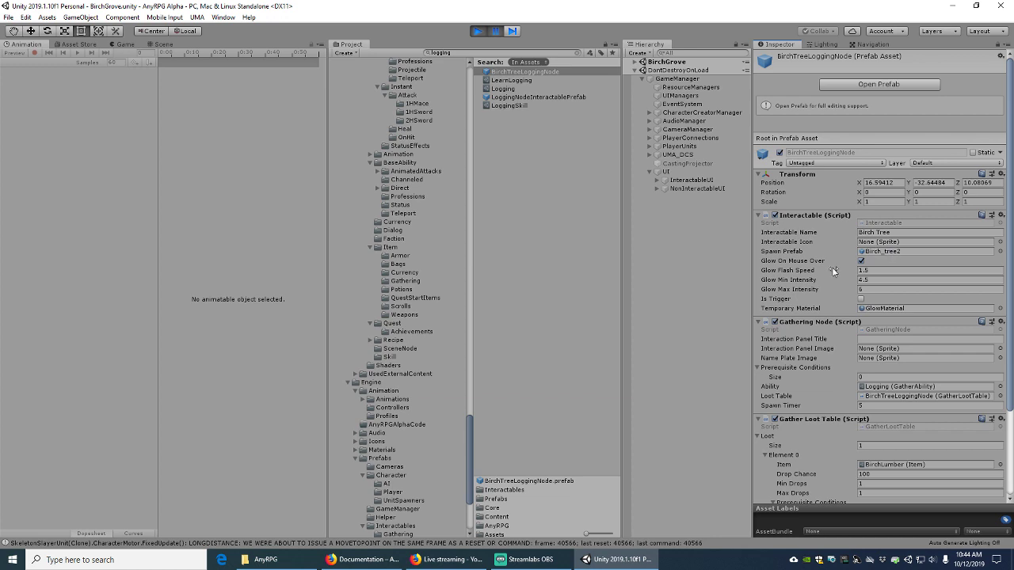
scroll(832, 267, "down", 5)
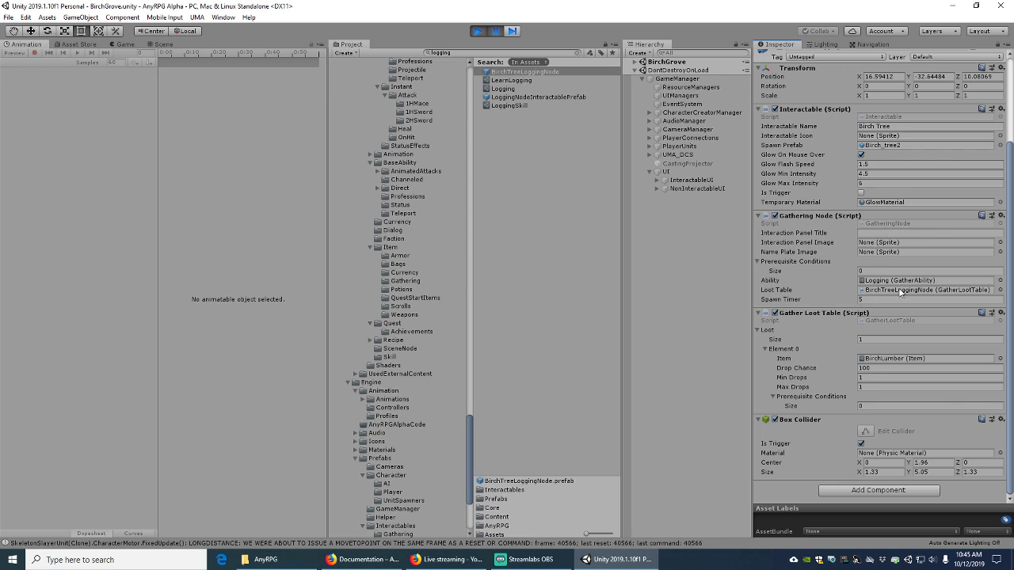
left_click(578, 54)
left_click(495, 32)
Return to the Apprentice Craftsman and complete the Gather All The Things quest
left_click_drag(515, 214, 420, 254)
key("w")
right_click_drag(476, 301, 542, 247)
right_click(533, 290)
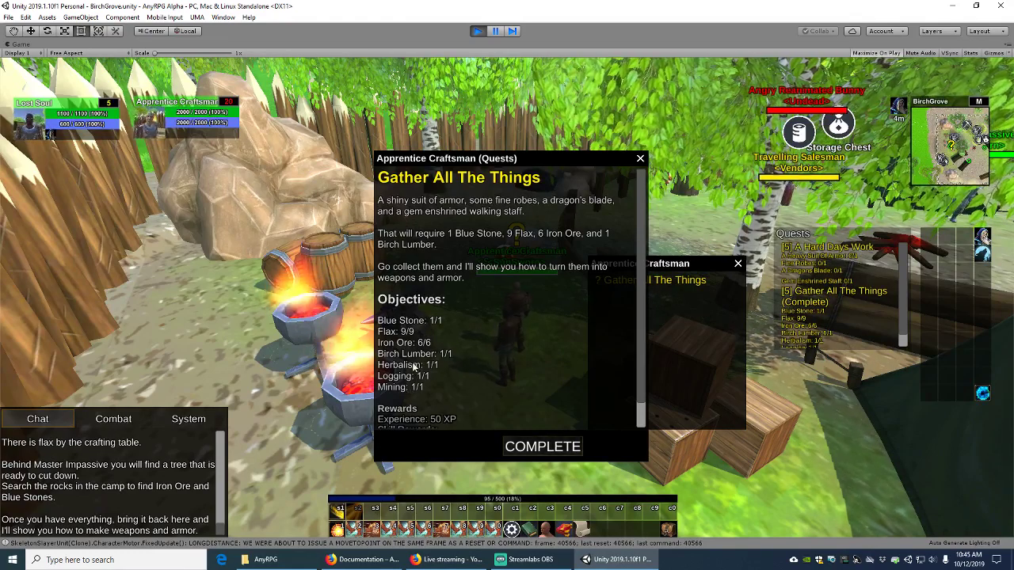
left_click(537, 447)
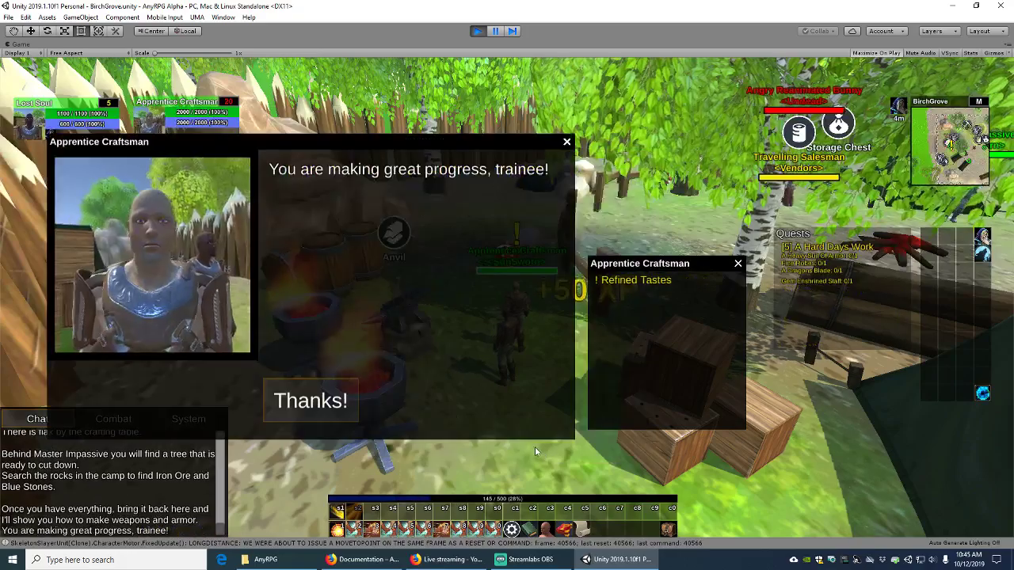
Go through the Apprentice Craftsman's dialog and accept the Refined Tastes quest
left_click(388, 407)
left_click(389, 406)
left_click(388, 404)
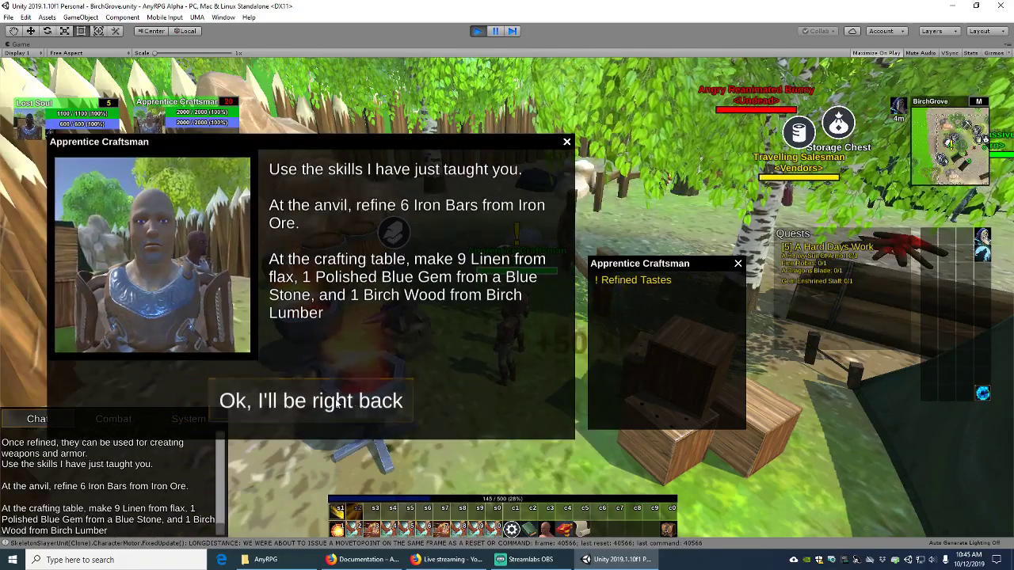
left_click(388, 404)
left_click(451, 401)
Open Blacksmithing at the Anvil, select the Iron Bar recipe and craft all possible bars
left_click_drag(459, 374, 471, 275)
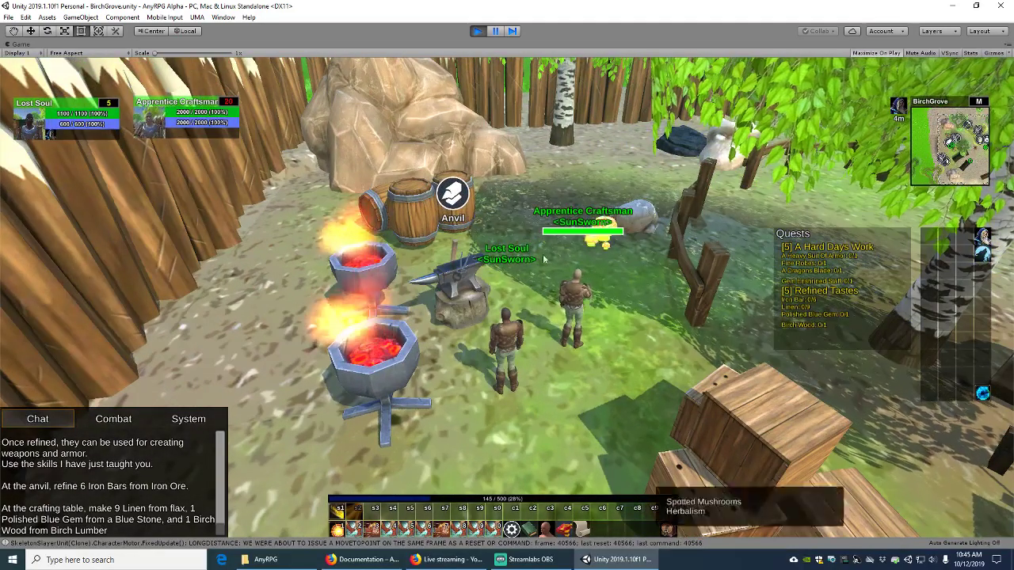
scroll(477, 308, "up", 2)
right_click(477, 307)
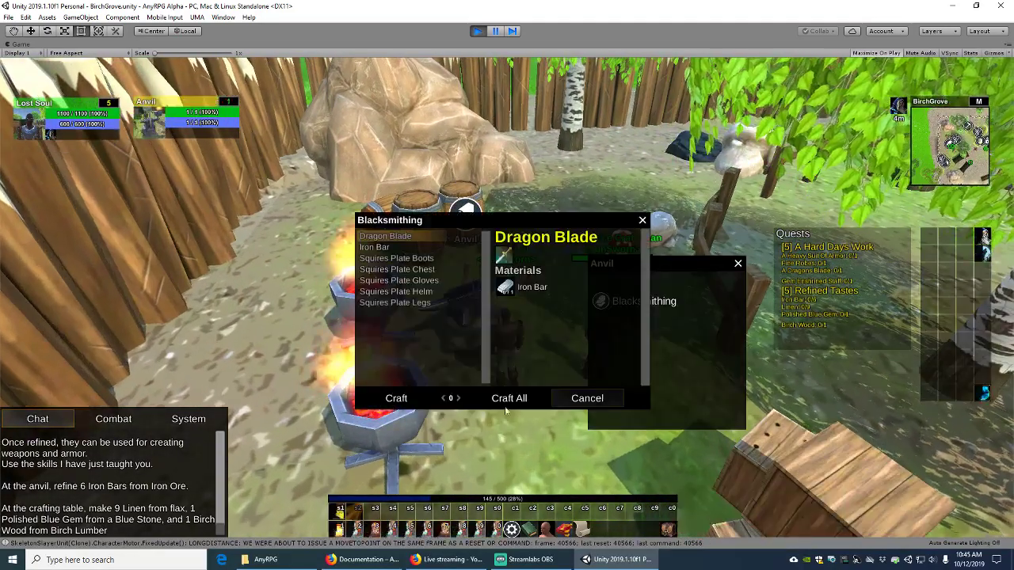
left_click(407, 248)
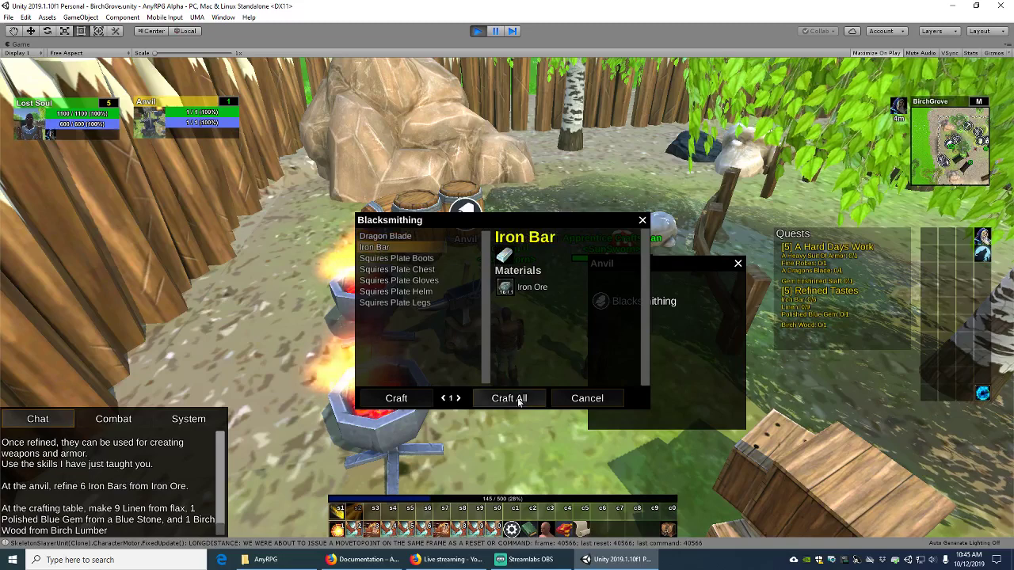
left_click(511, 398)
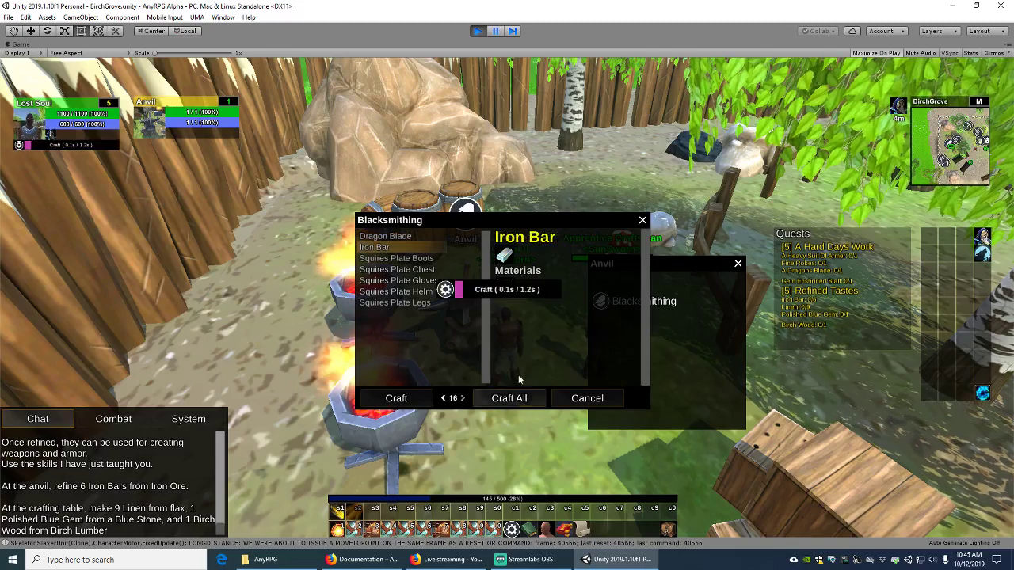
Pause the game, search the assets for "ironb", examine the IronBar item and its recipe's materials, output and craft ability, and resume
left_click(500, 33)
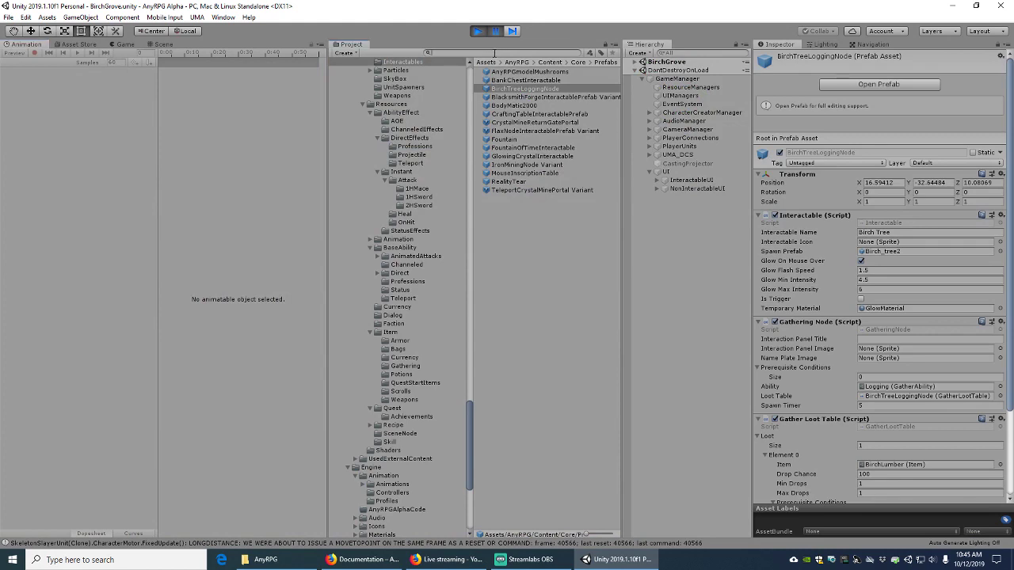
type("recipe")
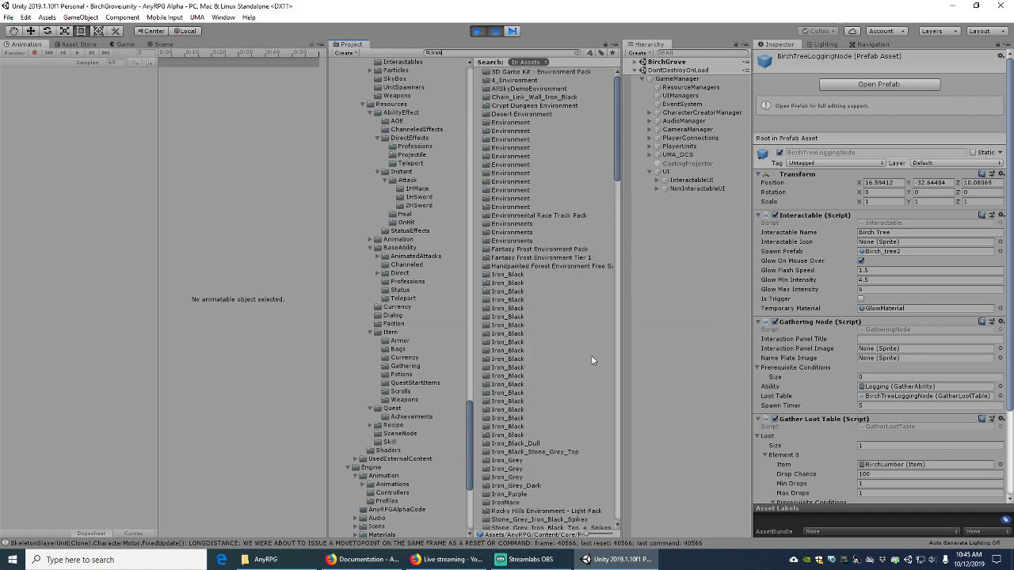
type("B")
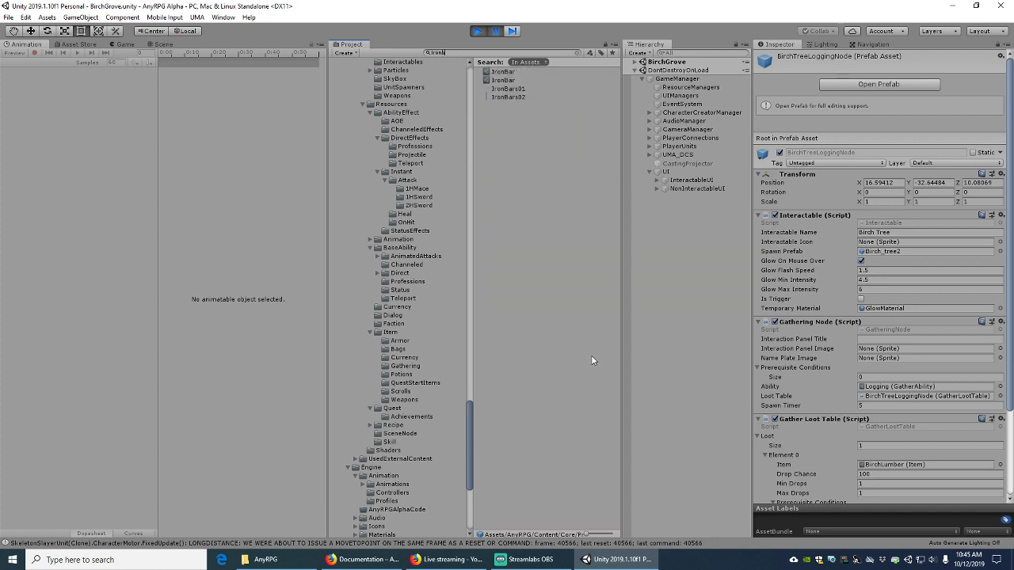
left_click(507, 72)
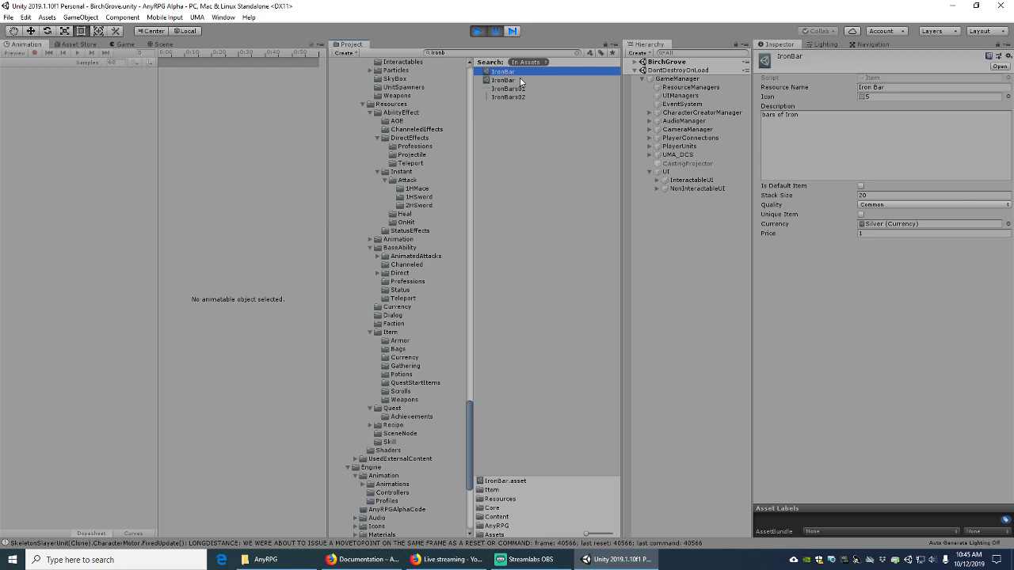
left_click(512, 81)
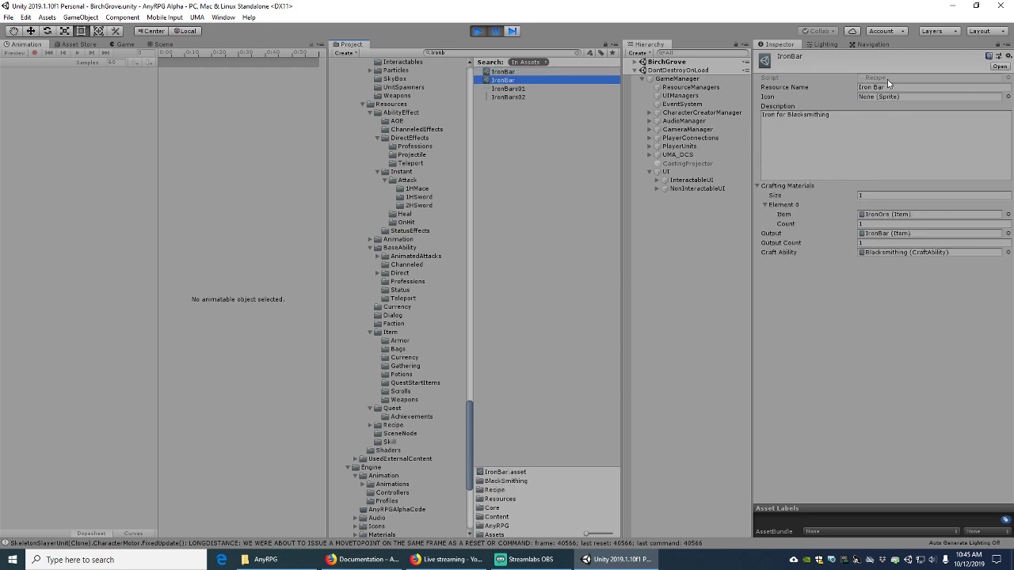
left_click(495, 31)
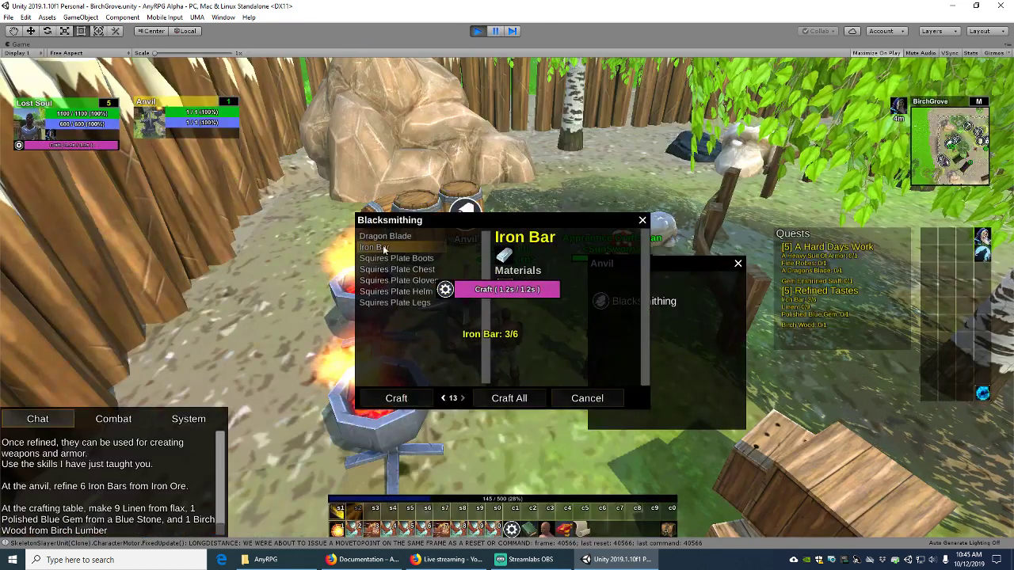
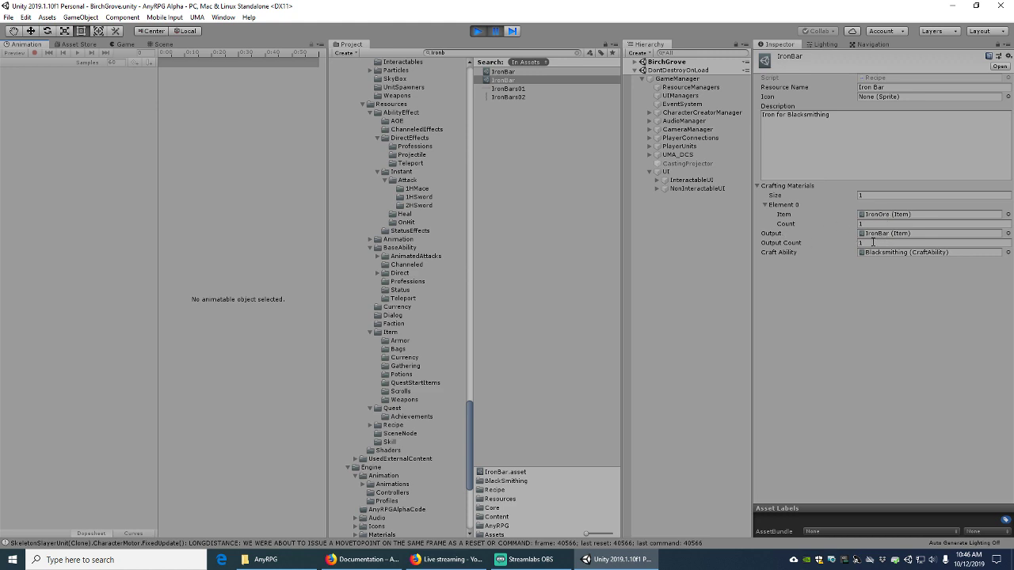
Resume the paused game and cancel crafting of the remaining Iron Bars at the Anvil
left_click(496, 32)
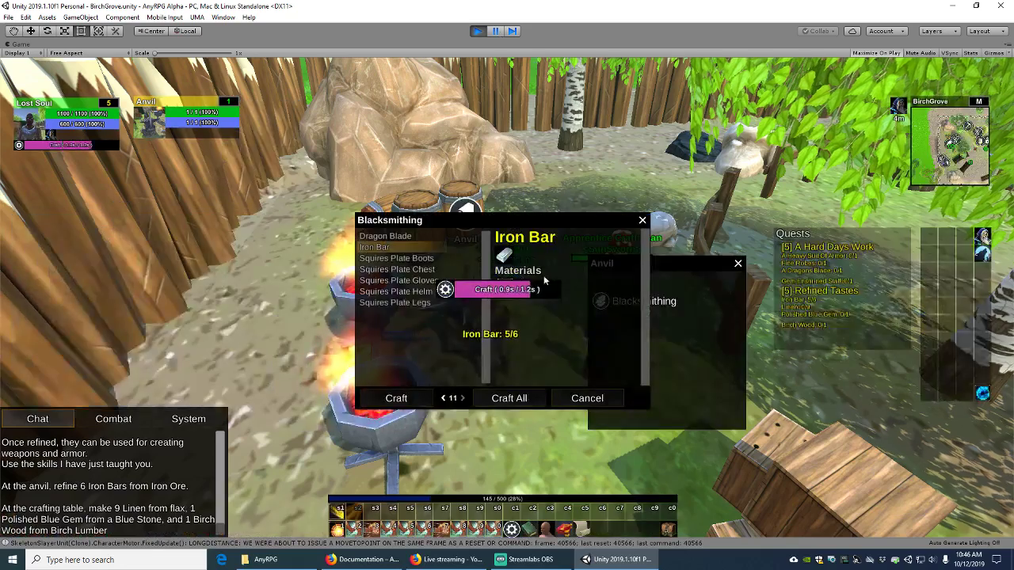
left_click(589, 398)
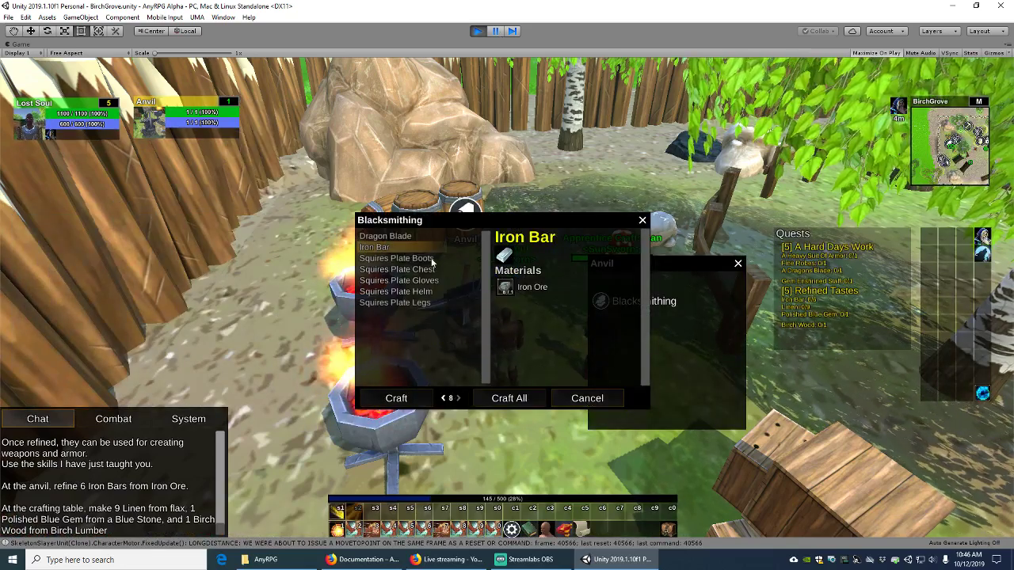
Leave the Anvil, walk to the Crafting Table, open its crafting options and reposition the options window higher in the game view
key("Escape")
key("w")
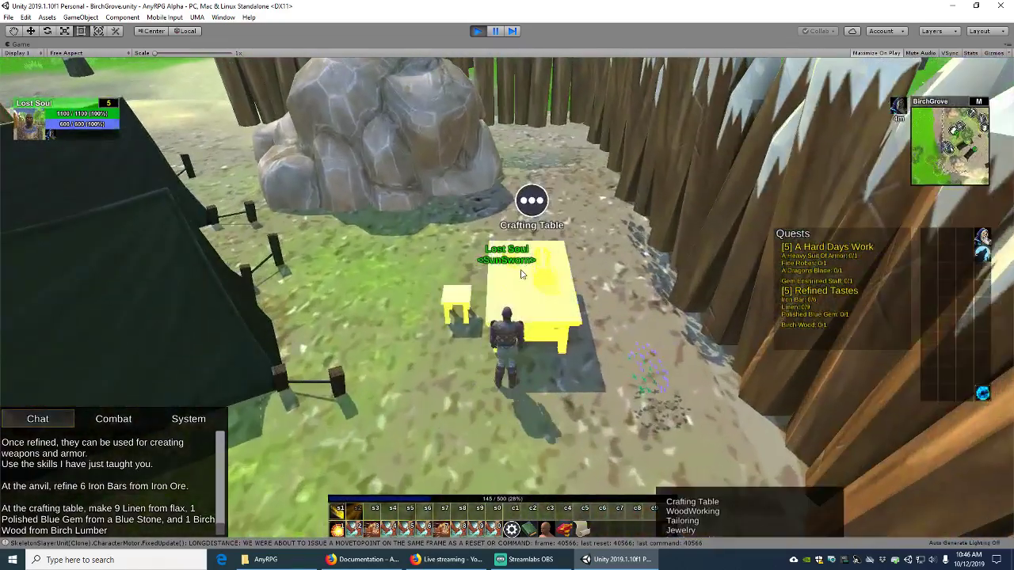
left_click(522, 274)
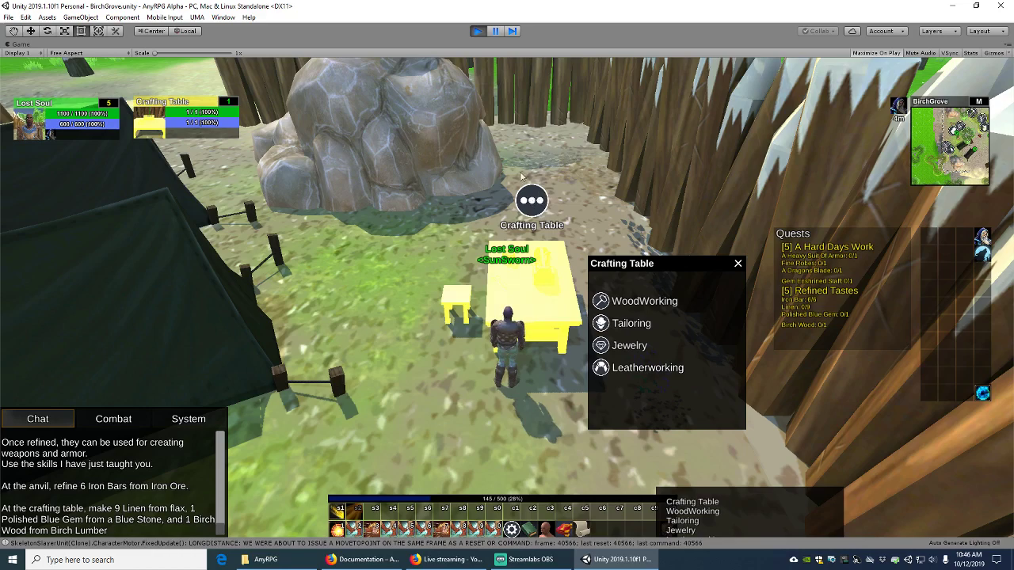
left_click(497, 32)
left_click(678, 80)
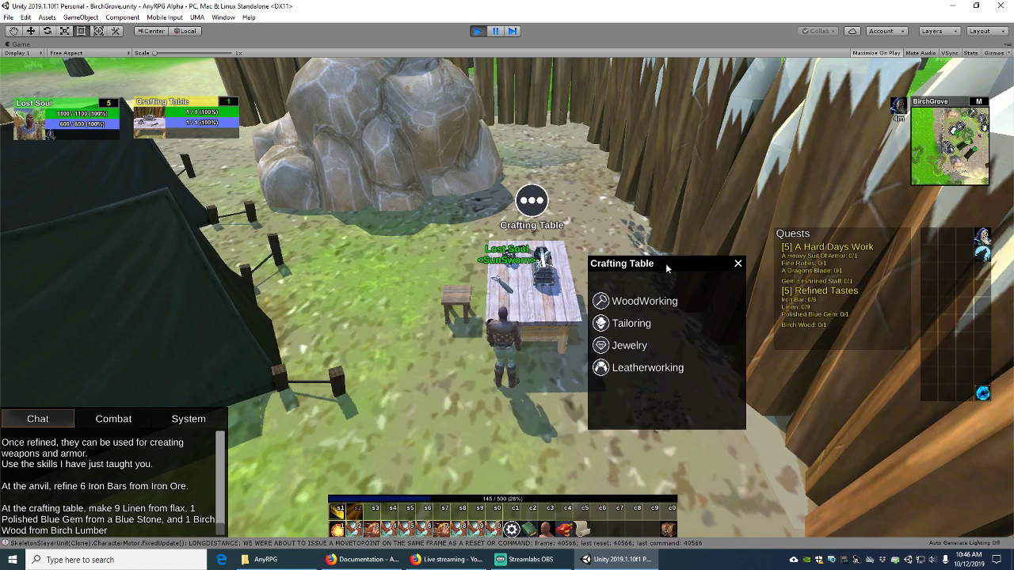
left_click_drag(667, 269, 673, 202)
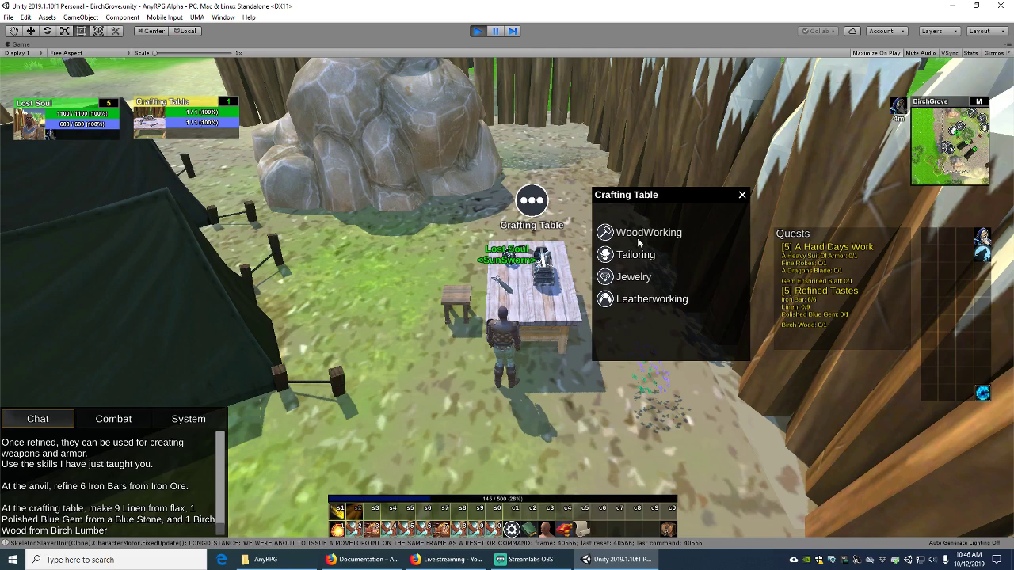
Craft one Birch Wood with WoodWorking at the Crafting Table and close the recipe window
left_click(634, 232)
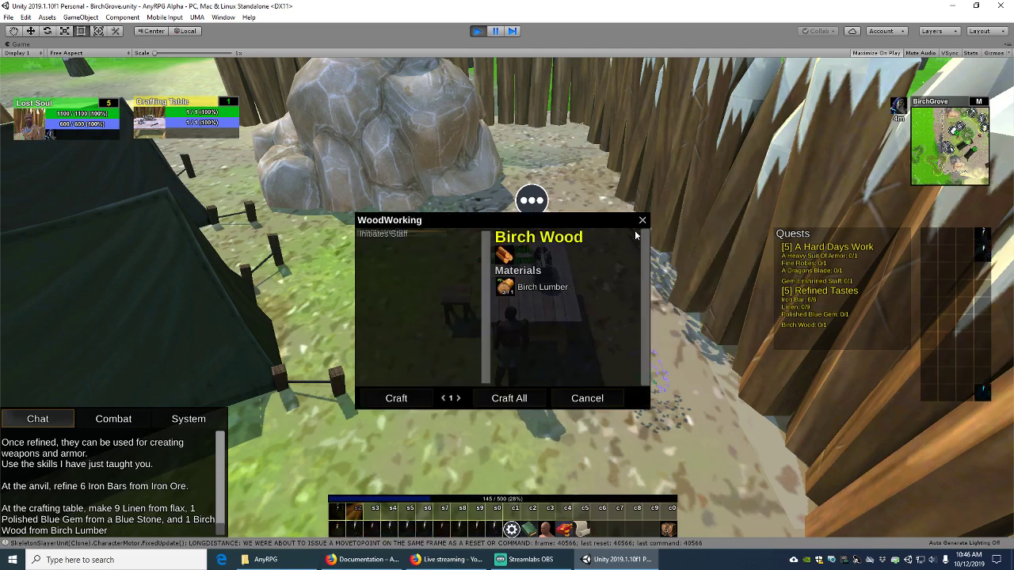
left_click(396, 398)
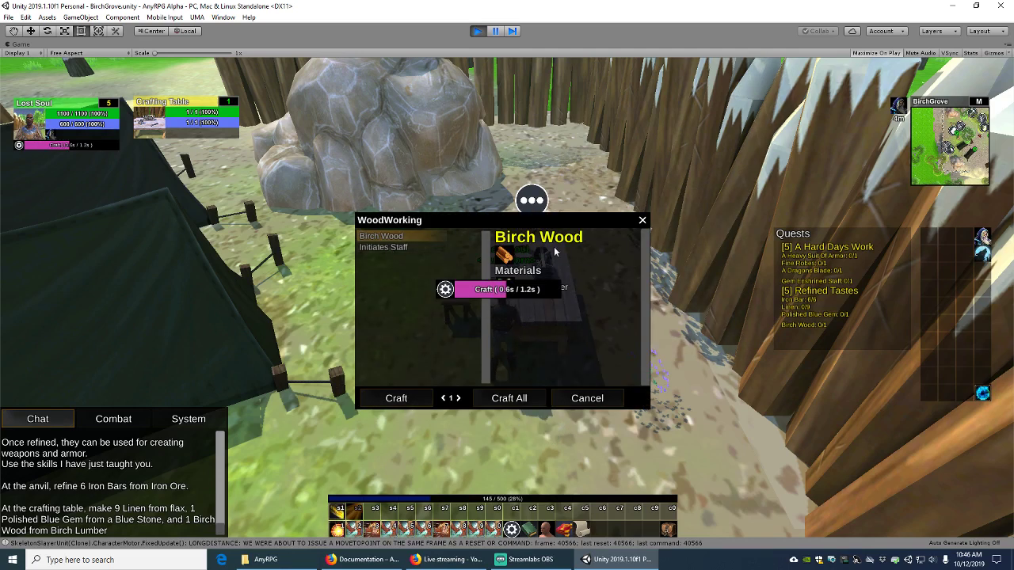
left_click(643, 221)
Open Tailoring at the Crafting Table, select the Linen recipe and craft all possible Linen
scroll(475, 263, "up", 5)
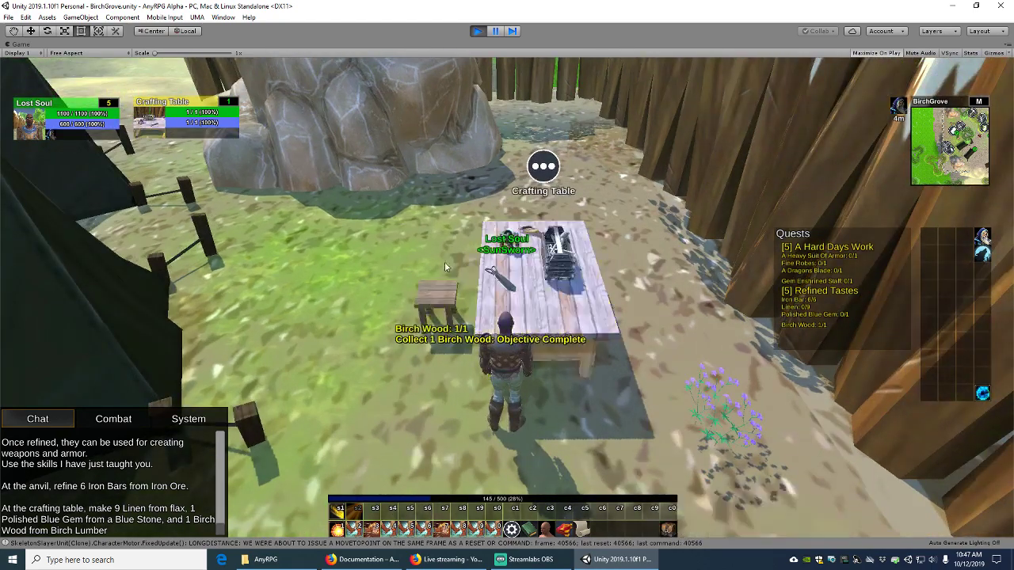
left_click_drag(377, 215, 296, 287)
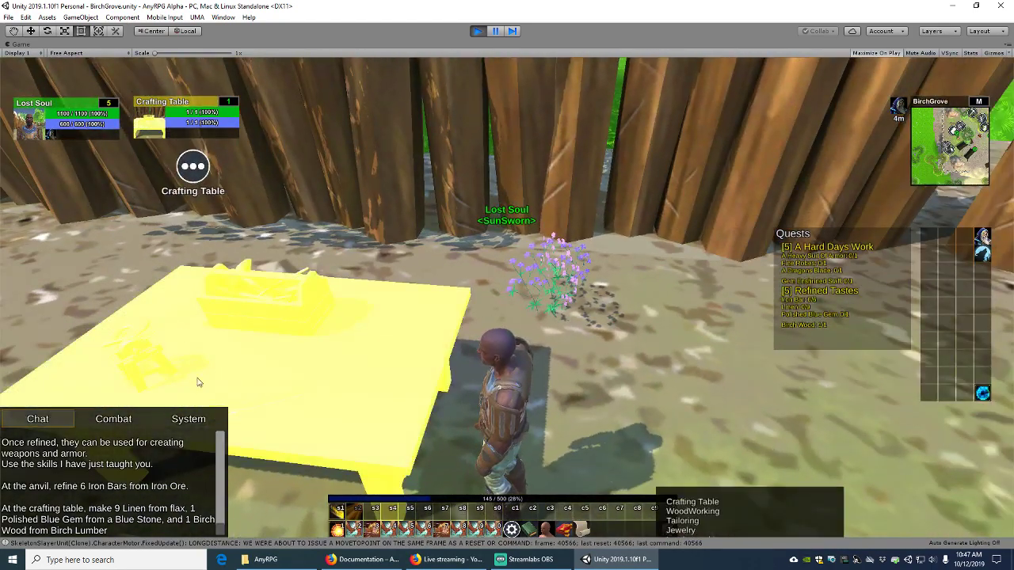
scroll(641, 306, "down", 5)
left_click_drag(541, 164, 500, 255)
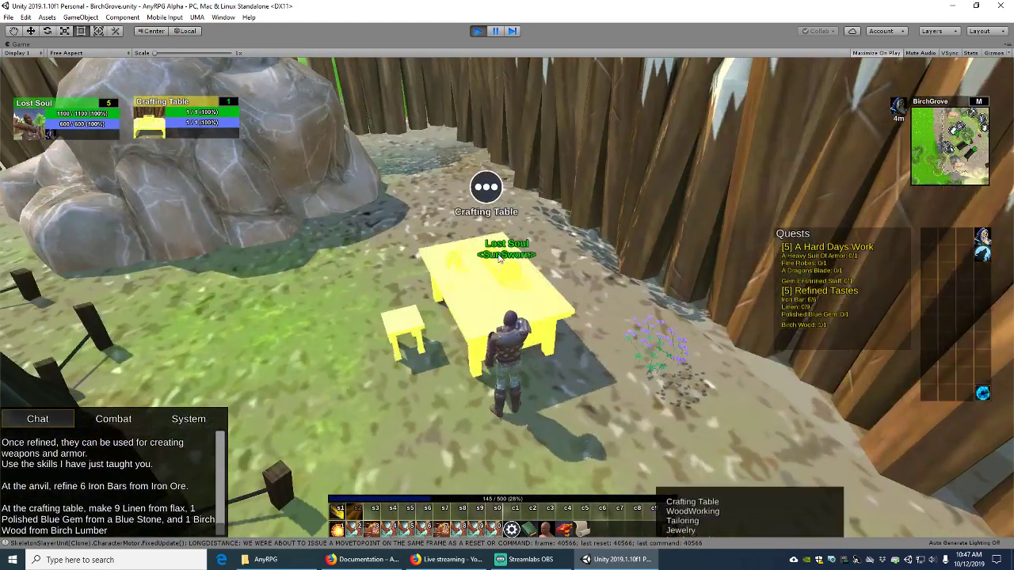
right_click(500, 259)
left_click(634, 255)
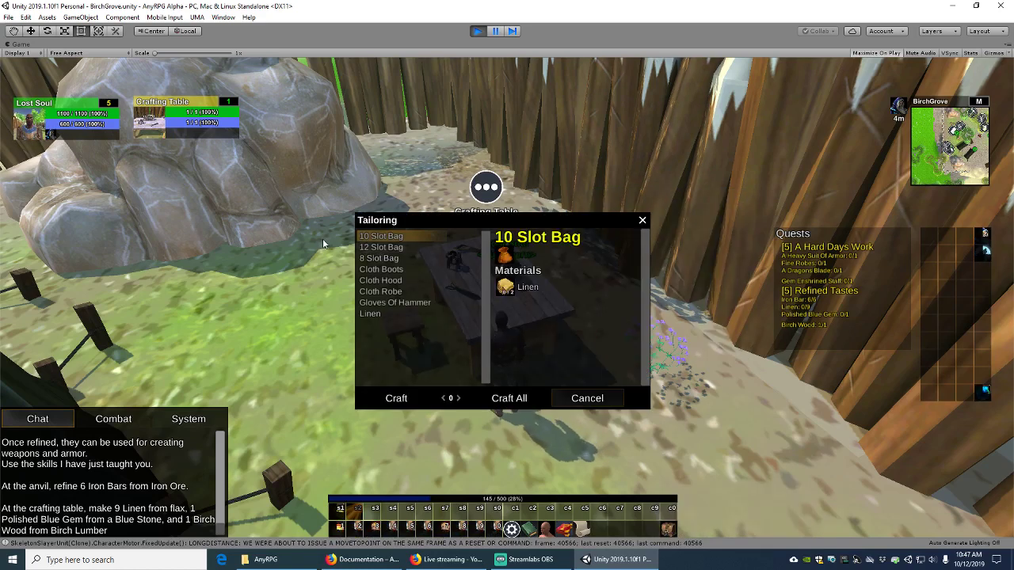
left_click(370, 314)
left_click(508, 398)
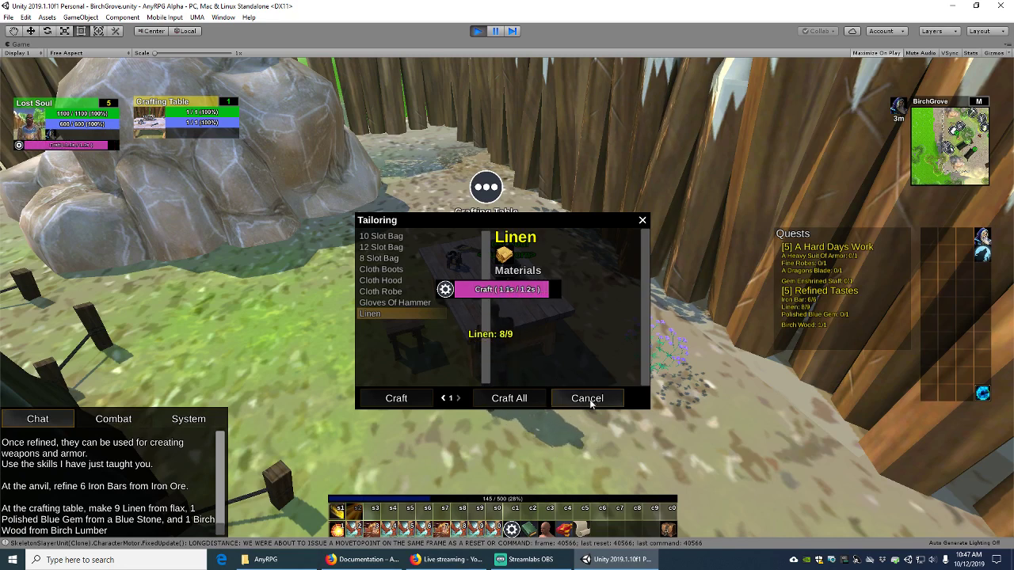
key("Escape")
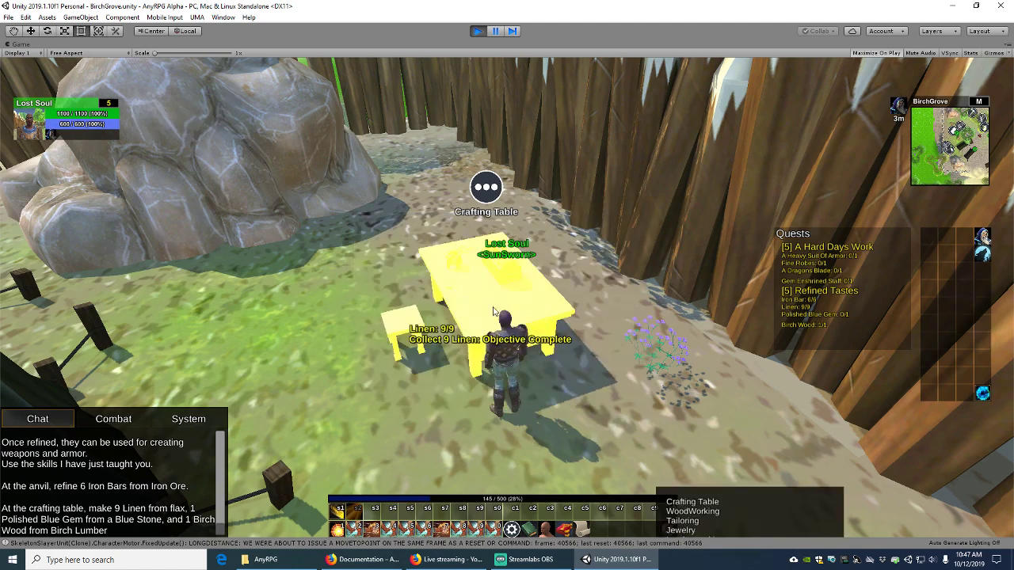
Craft one Polished Blue Gem with Jewelry at the Crafting Table and close the recipe window
left_click(483, 316)
left_click(626, 328)
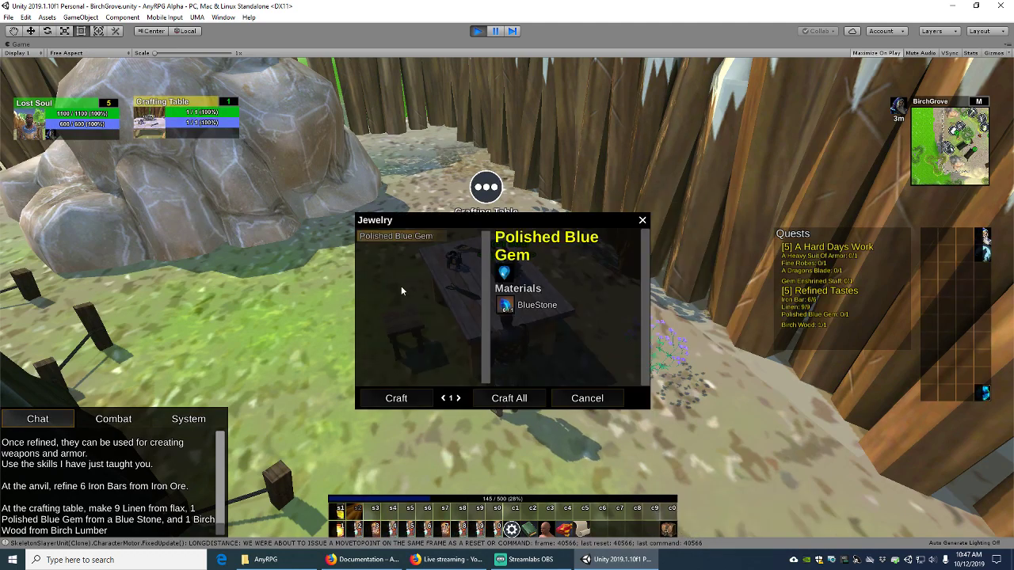
left_click(397, 398)
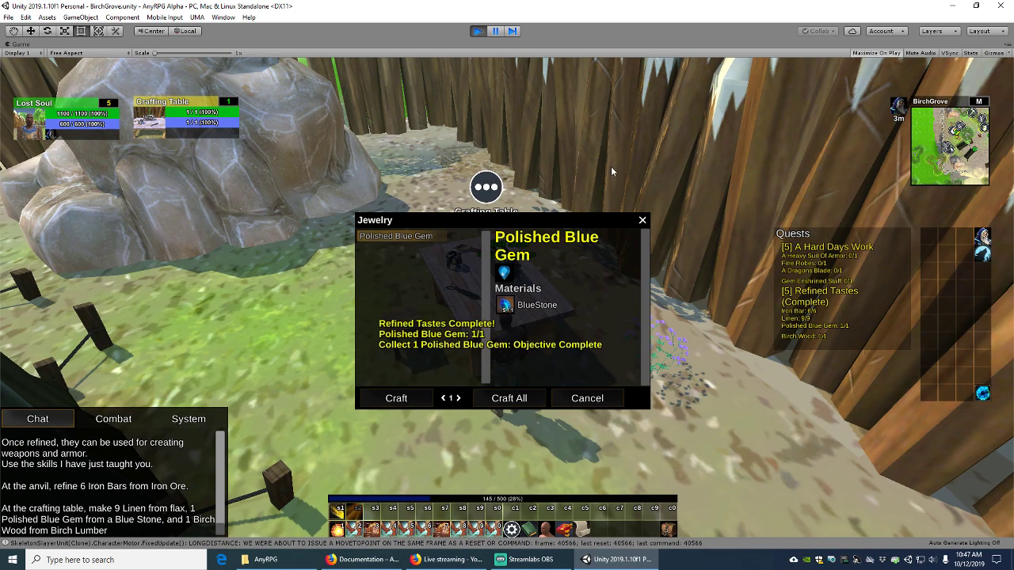
key("Escape")
Return to the Apprentice Craftsman and turn in the Refined Tastes quest
right_click_drag(610, 166, 389, 161)
key("w")
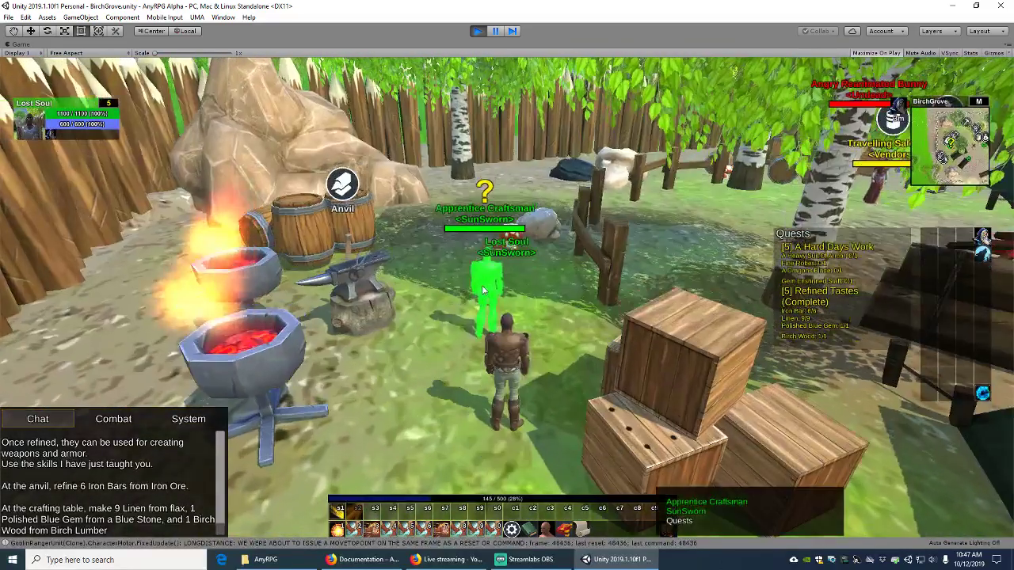
left_click(483, 293)
left_click(558, 449)
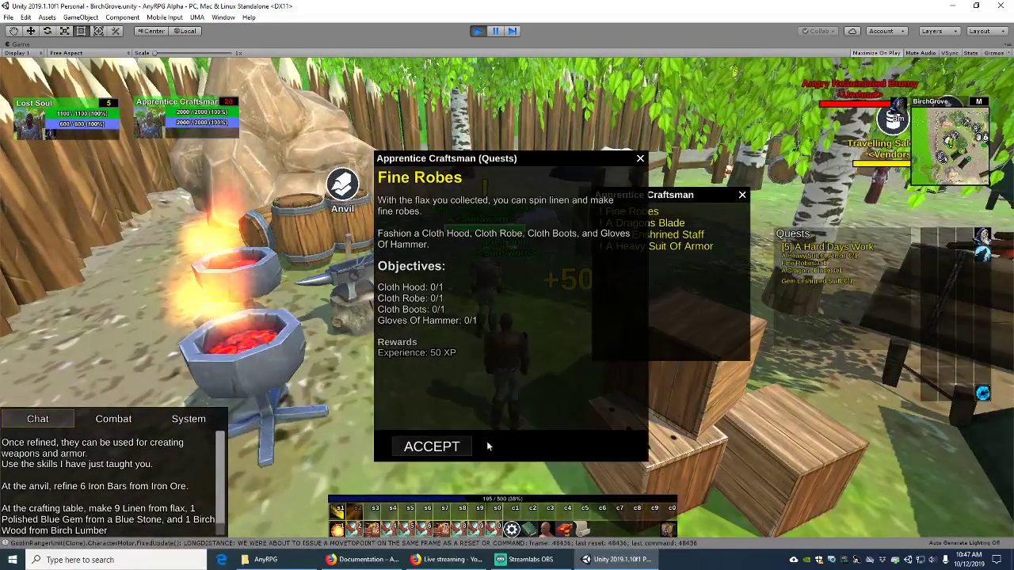
Accept the Fine Robes, A Dragons Blade, Gem Enshrined Staff and A Heavy Suit Of Armor quests from the Apprentice Craftsman
left_click(446, 445)
left_click(447, 446)
left_click(448, 448)
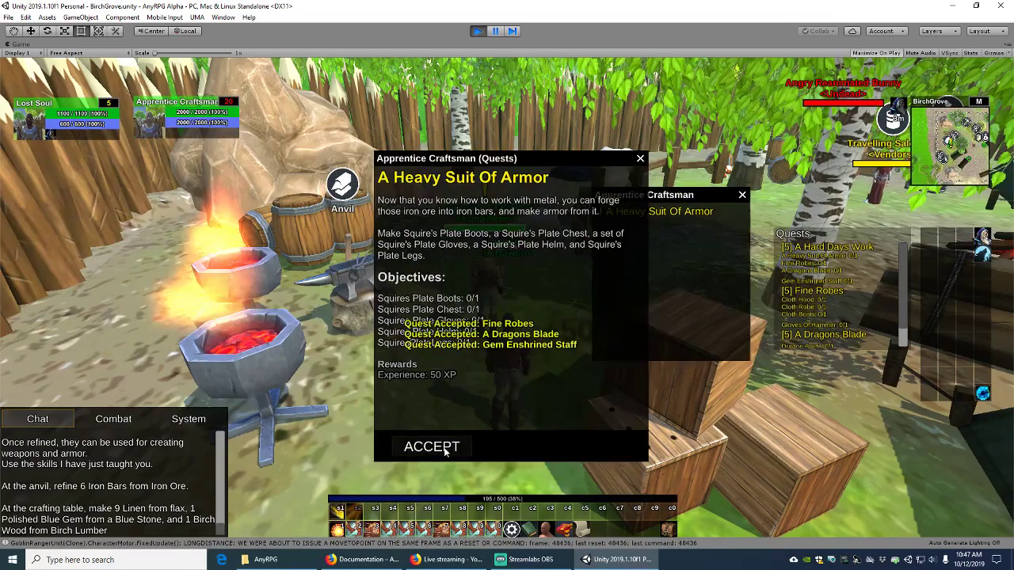
left_click(448, 447)
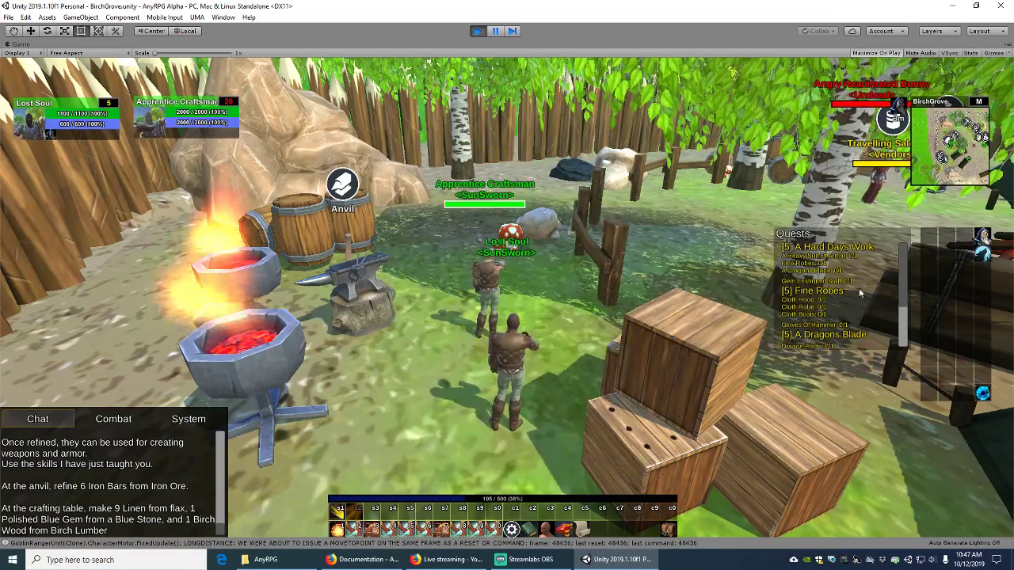
Walk to the Anvil, open Blacksmithing and craft one Dragon Blade
key("a")
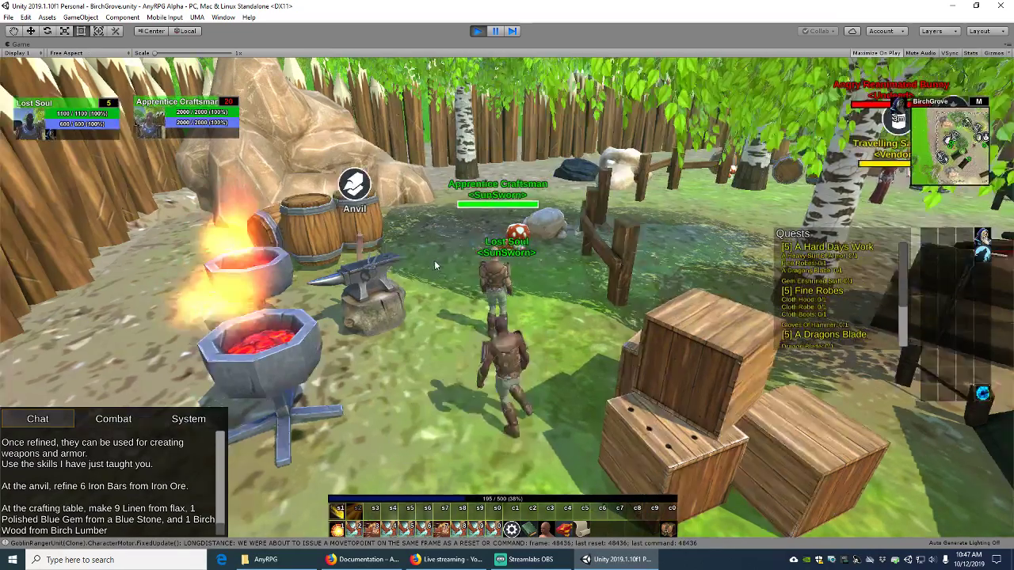
key("w")
right_click(464, 313)
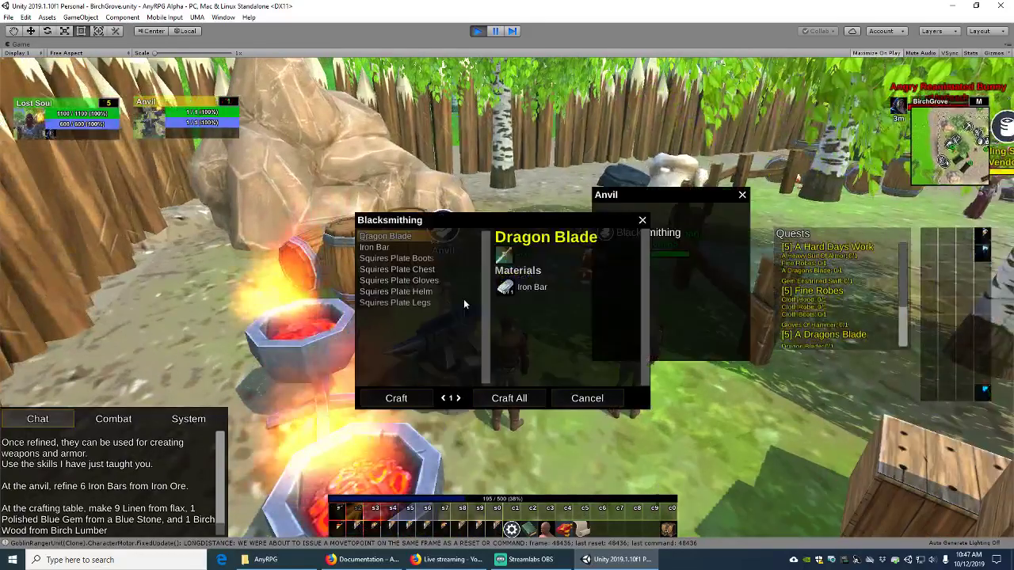
left_click(407, 398)
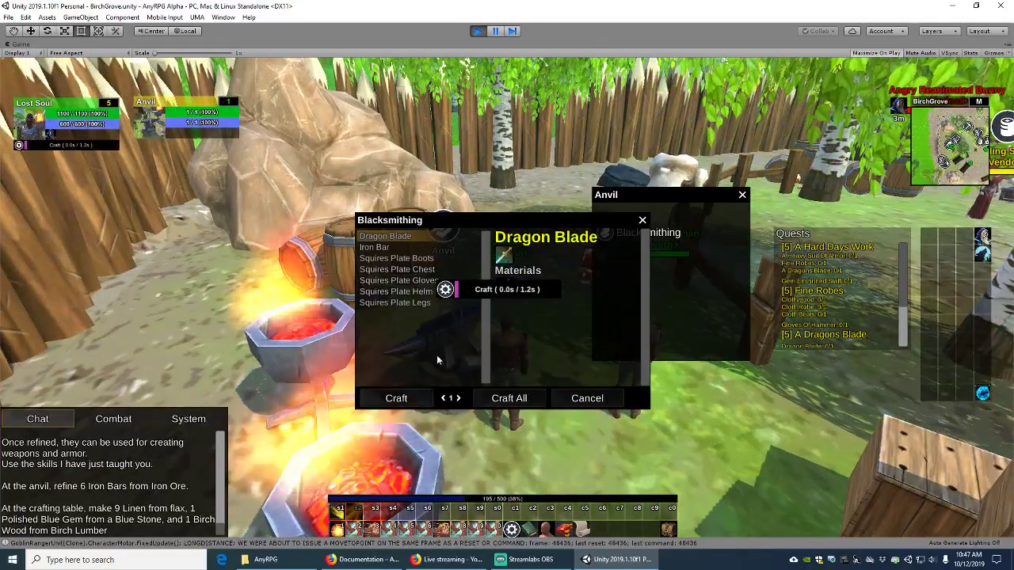
Craft the Squires Plate Boots and Squires Plate Chest at the Anvil, with the backpack open
left_click(400, 258)
left_click(405, 399)
key("b")
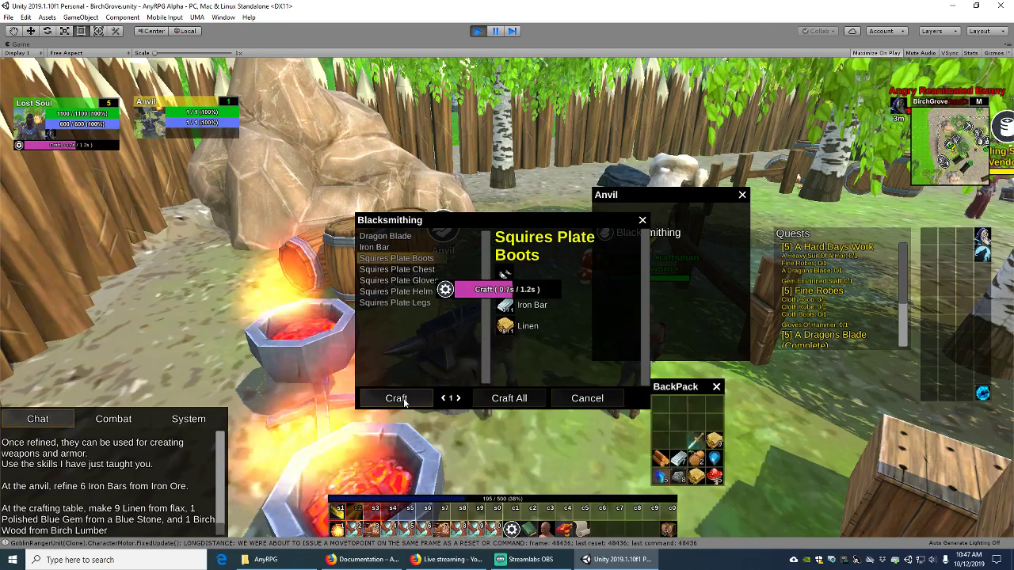
left_click(397, 269)
left_click(398, 400)
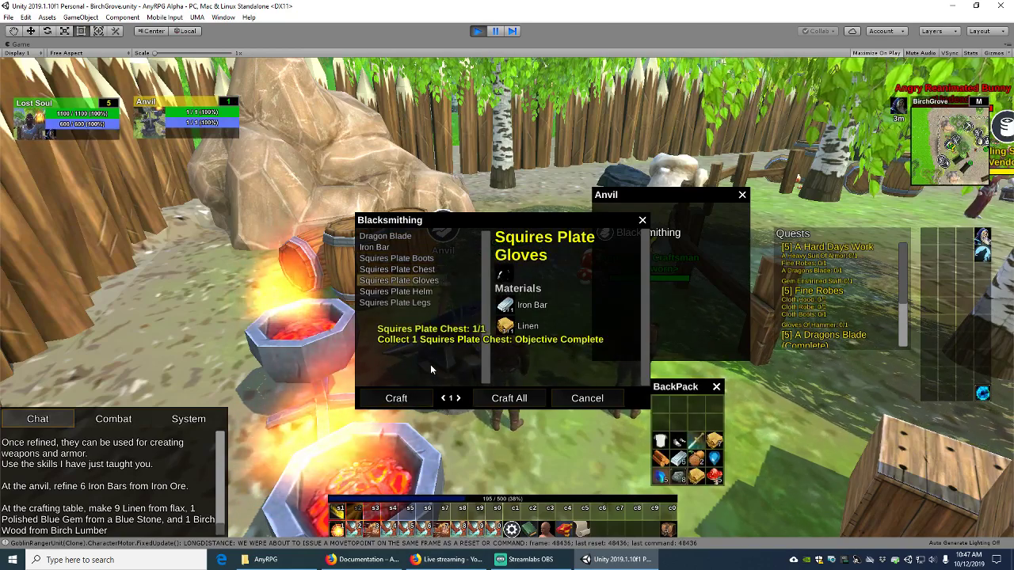
Craft the Squires Plate Gloves, Helm and Legs at the Anvil, then close the crafting windows
left_click(396, 398)
left_click(402, 293)
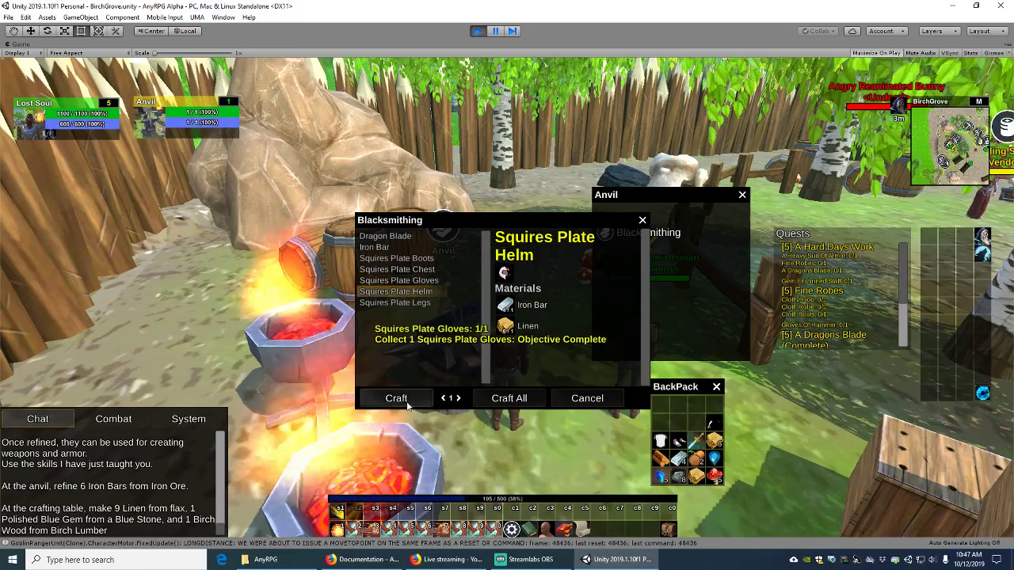
left_click(406, 403)
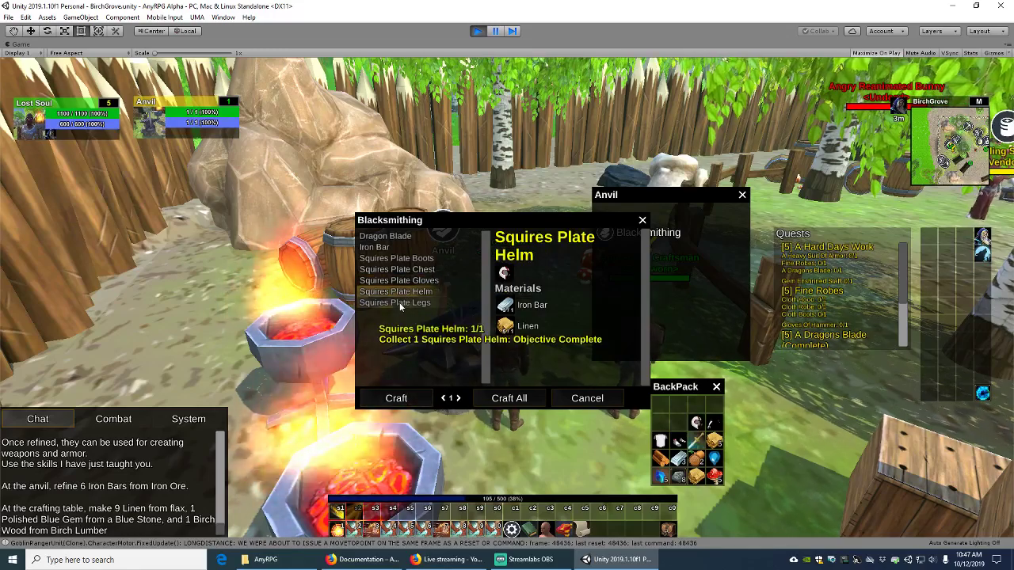
left_click(395, 302)
left_click(396, 398)
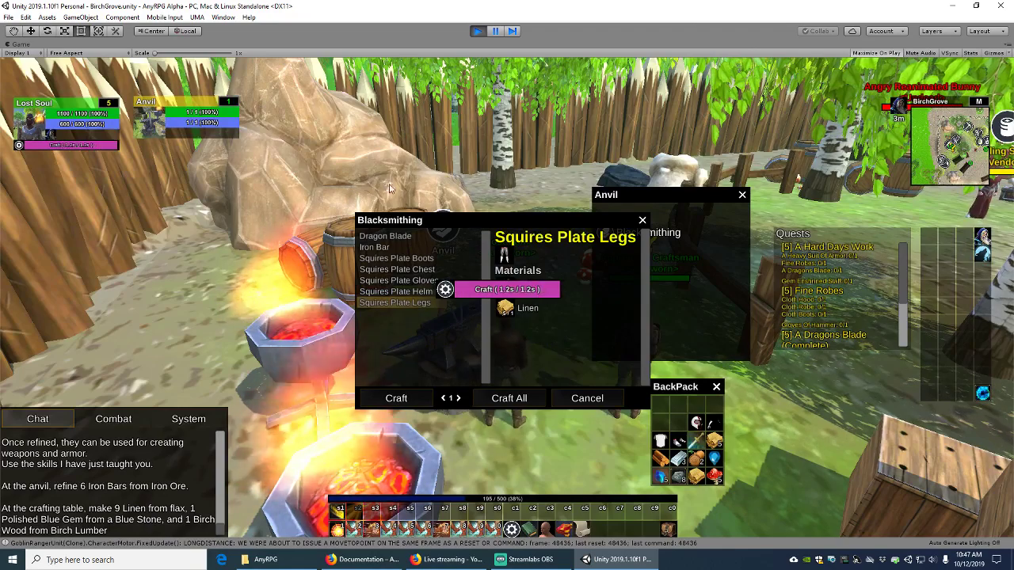
right_click_drag(351, 194, 662, 212)
key("Escape")
Go to the Crafting Table, open WoodWorking and craft one Initiates Staff
key("w")
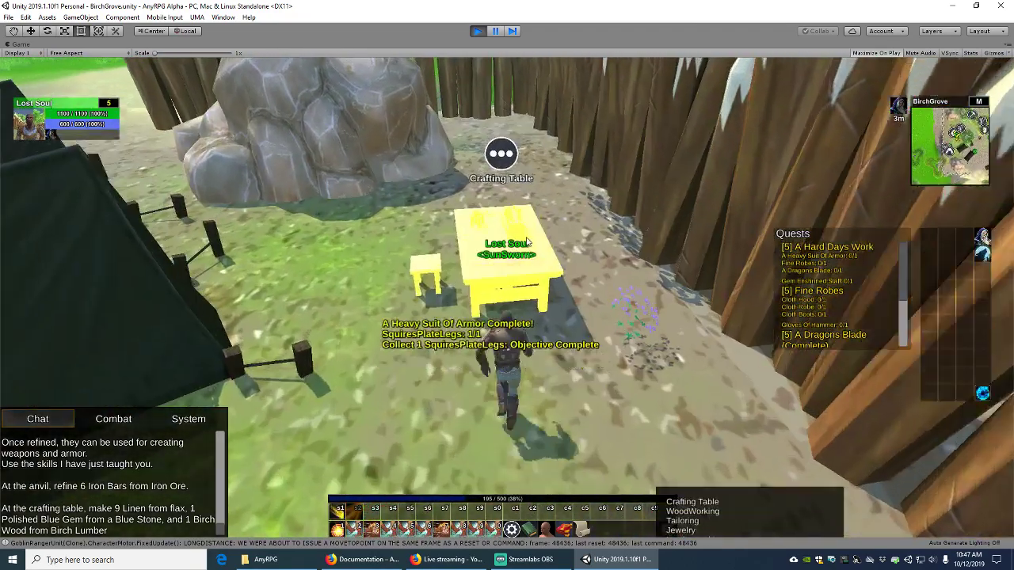
right_click(515, 270)
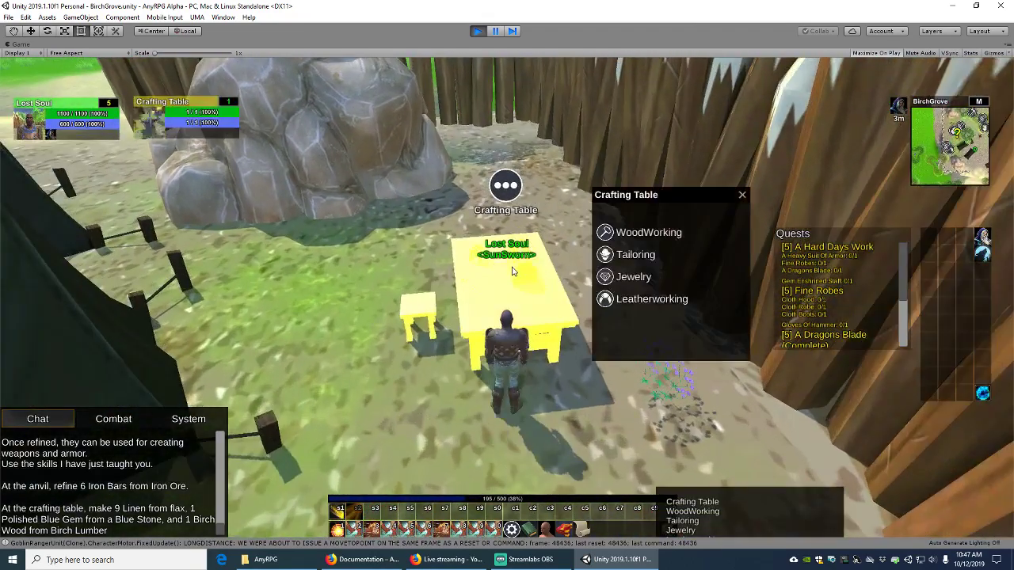
left_click(632, 233)
left_click(389, 247)
left_click(399, 394)
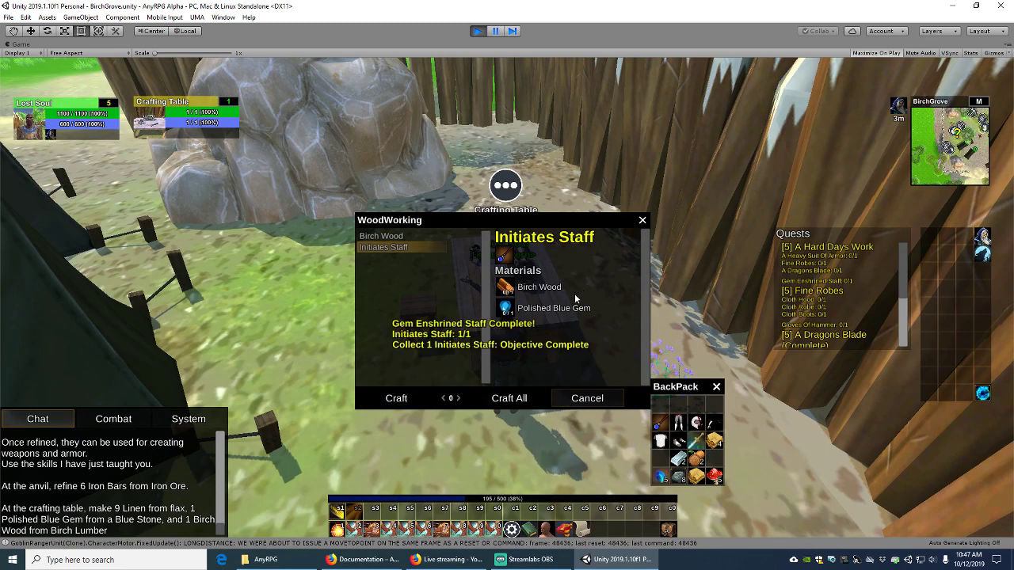
key("Escape")
Craft the Cloth Boots and Cloth Hood with Tailoring at the Crafting Table and check the materials in the backpack
right_click(520, 261)
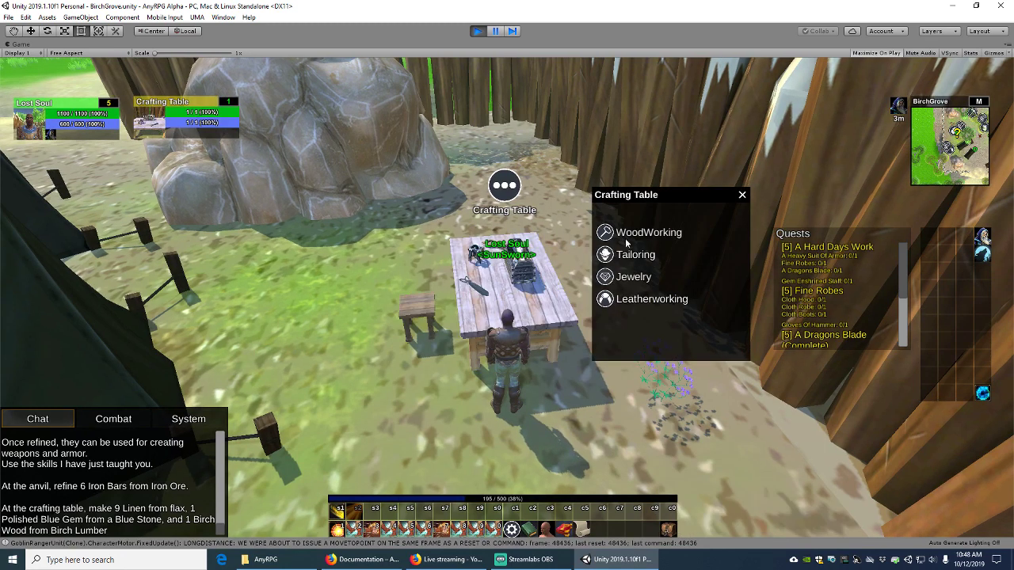
left_click(635, 261)
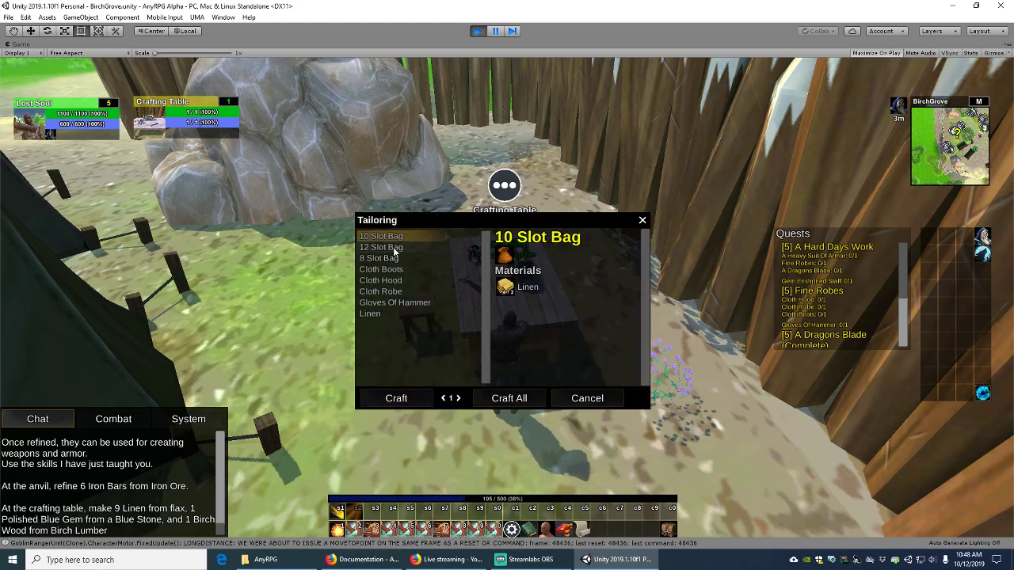
left_click(380, 269)
left_click(396, 398)
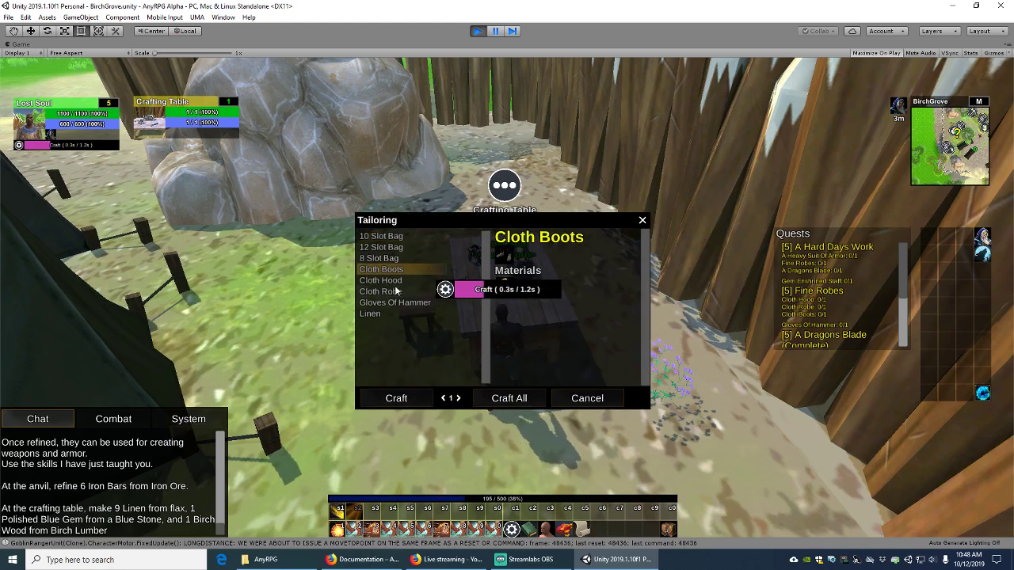
left_click(384, 282)
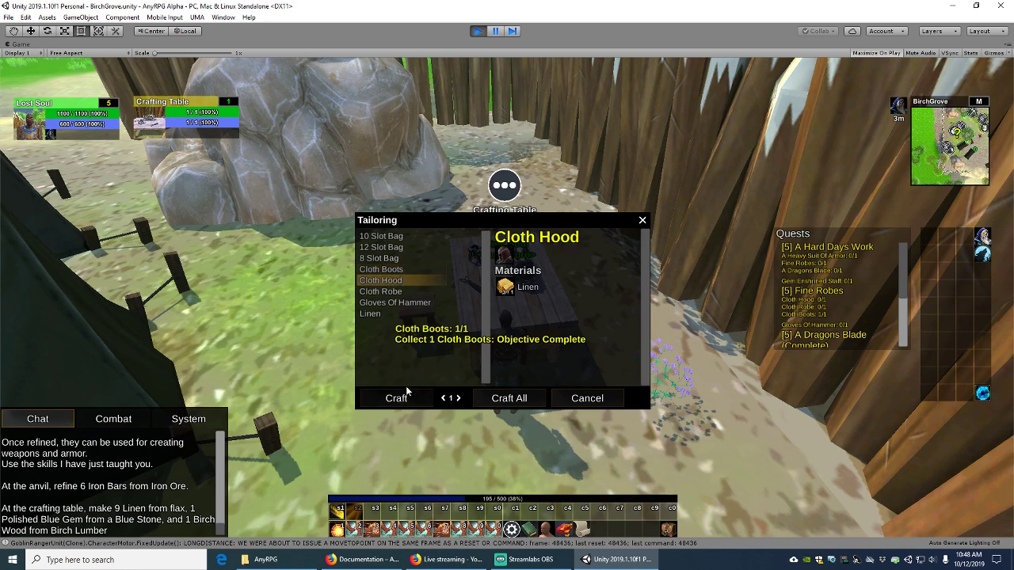
left_click(396, 398)
key("b")
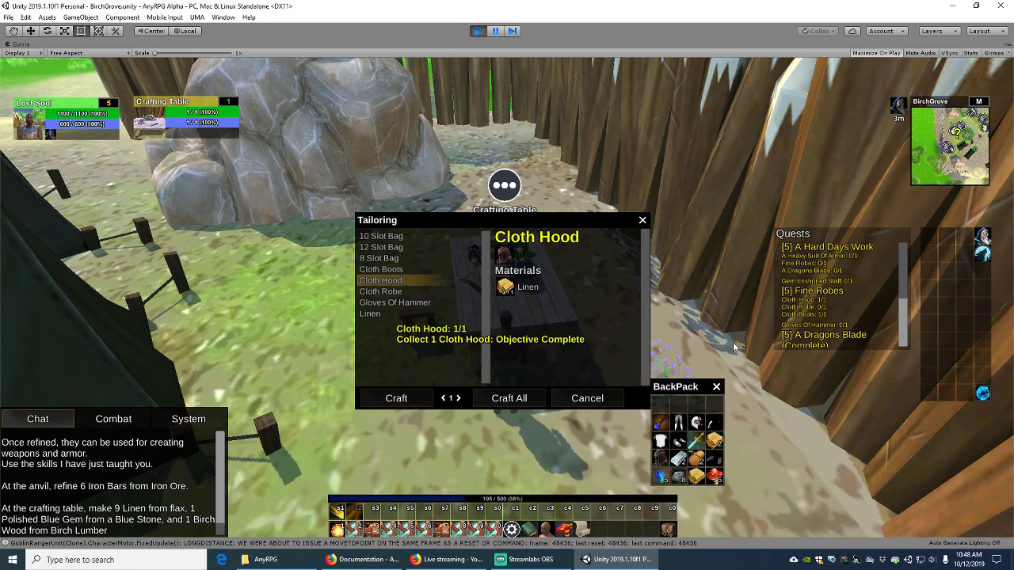
key("Escape")
Gather the flax beside the Crafting Table, open Tailoring and craft a batch of Linen, stopping before all the flax is used
right_click(678, 376)
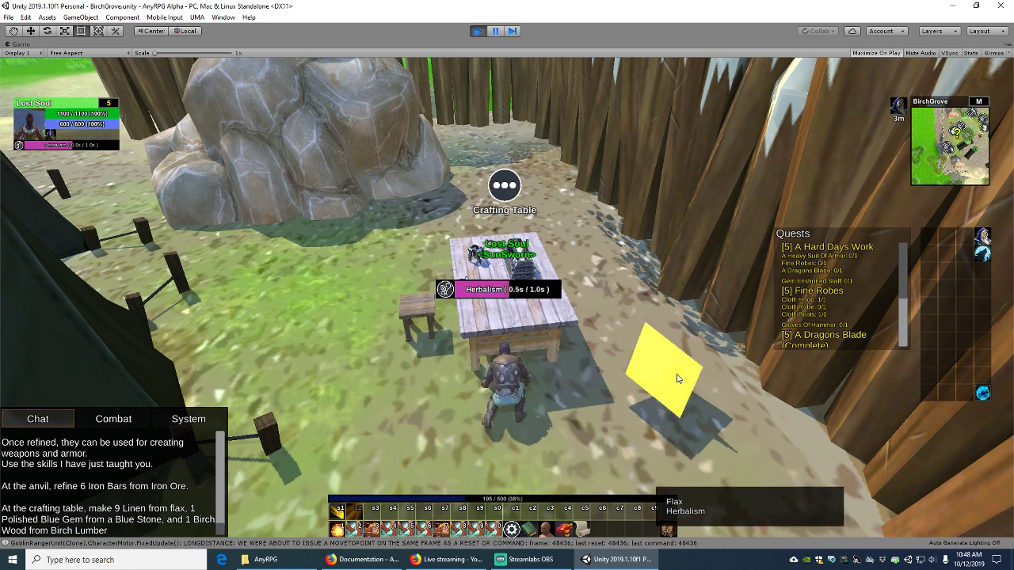
left_click(499, 353)
right_click(545, 271)
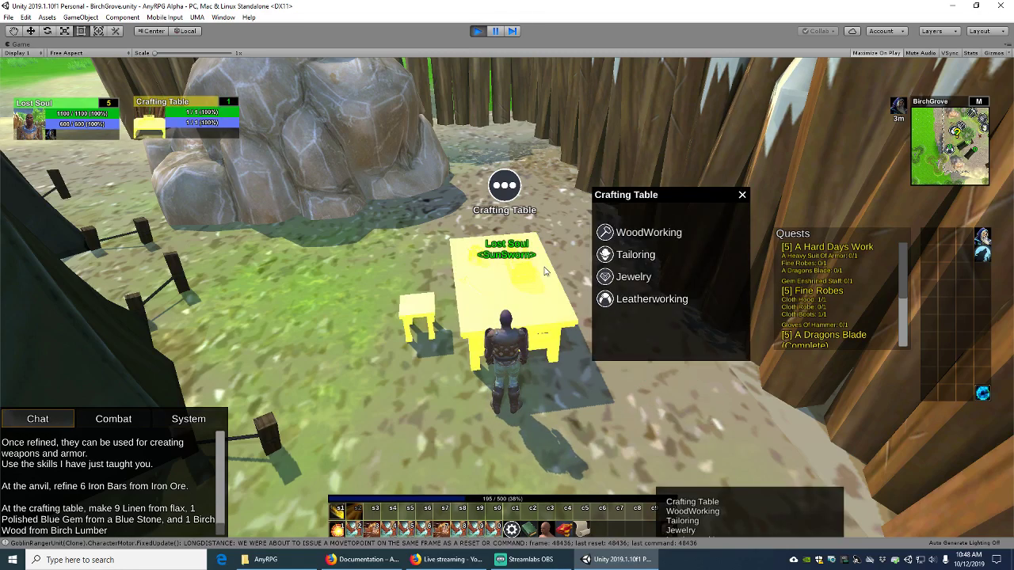
left_click(637, 255)
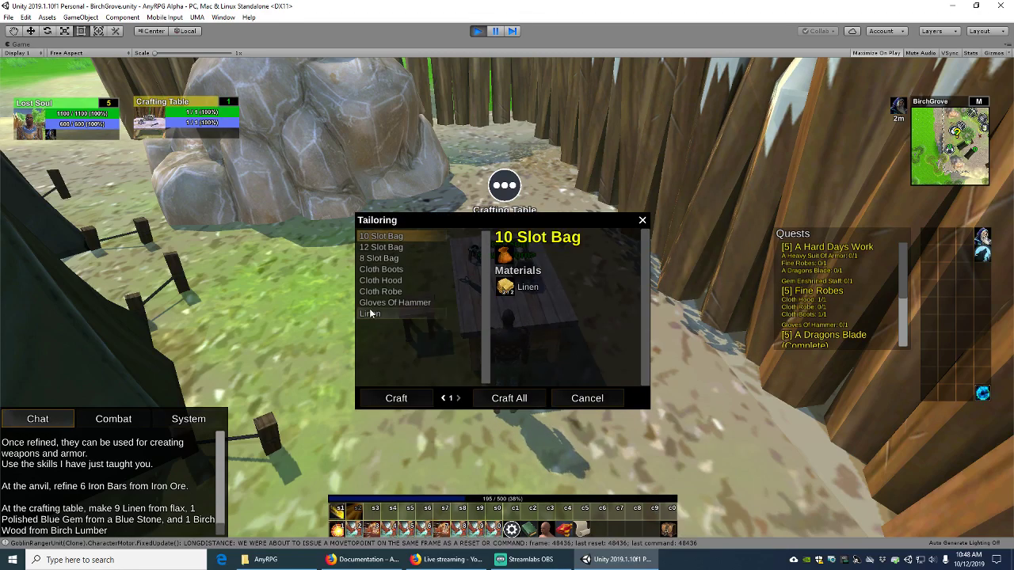
left_click(370, 313)
left_click(508, 402)
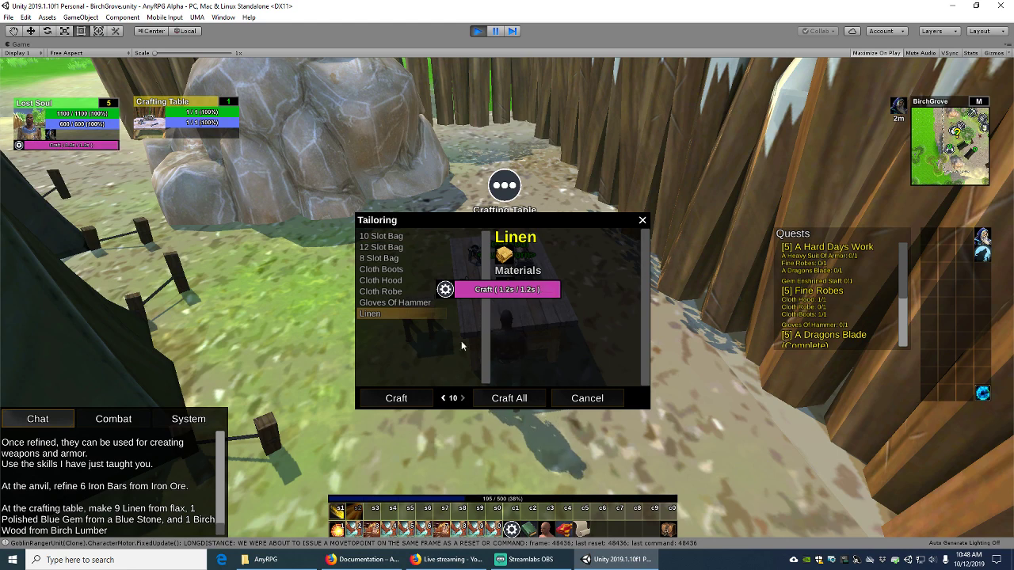
left_click(584, 400)
Craft one 12 Slot Bag with Tailoring and equip it from the backpack, then close the bags
left_click(388, 248)
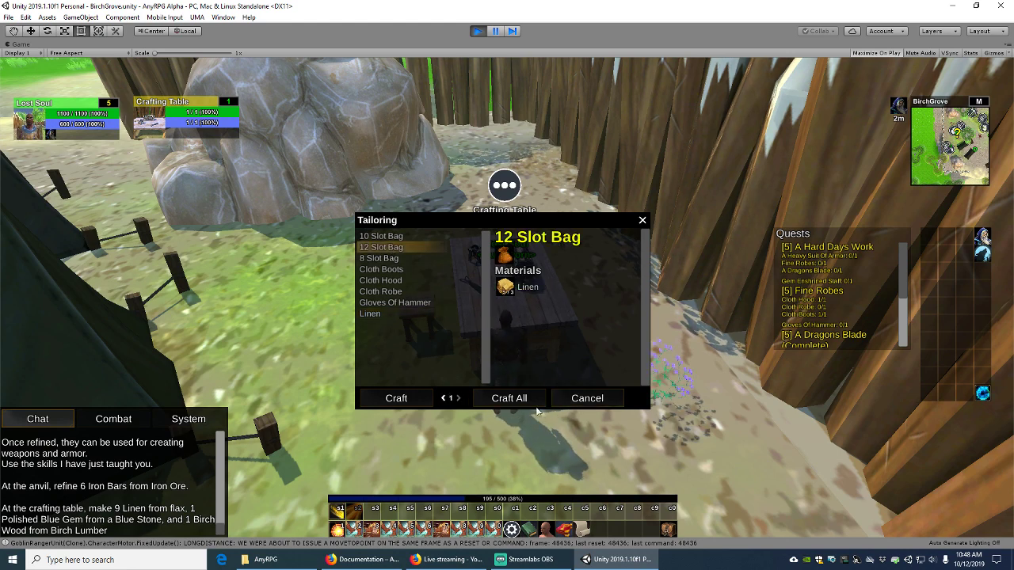
left_click(524, 401)
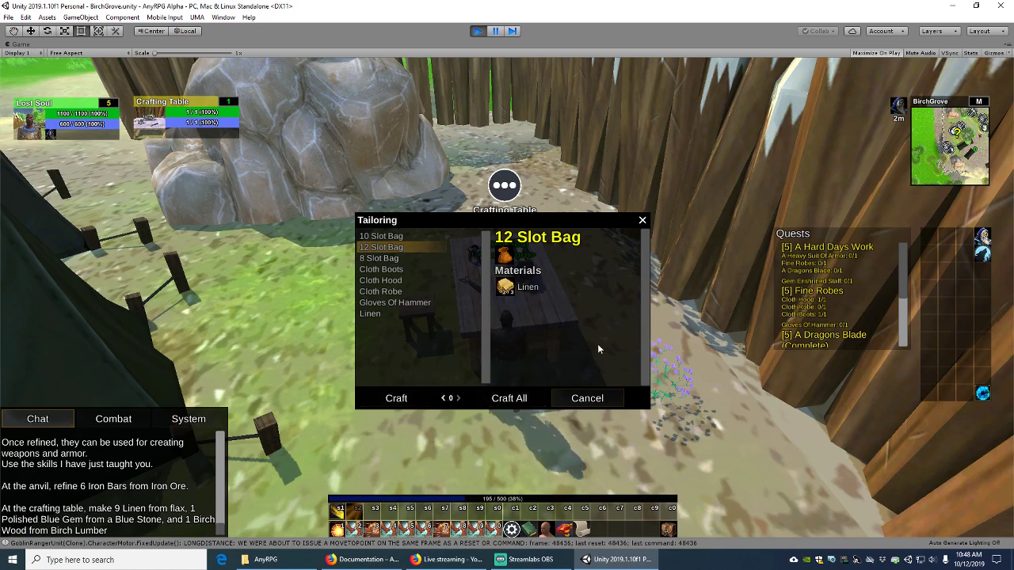
key("Escape")
key("b")
right_click(699, 405)
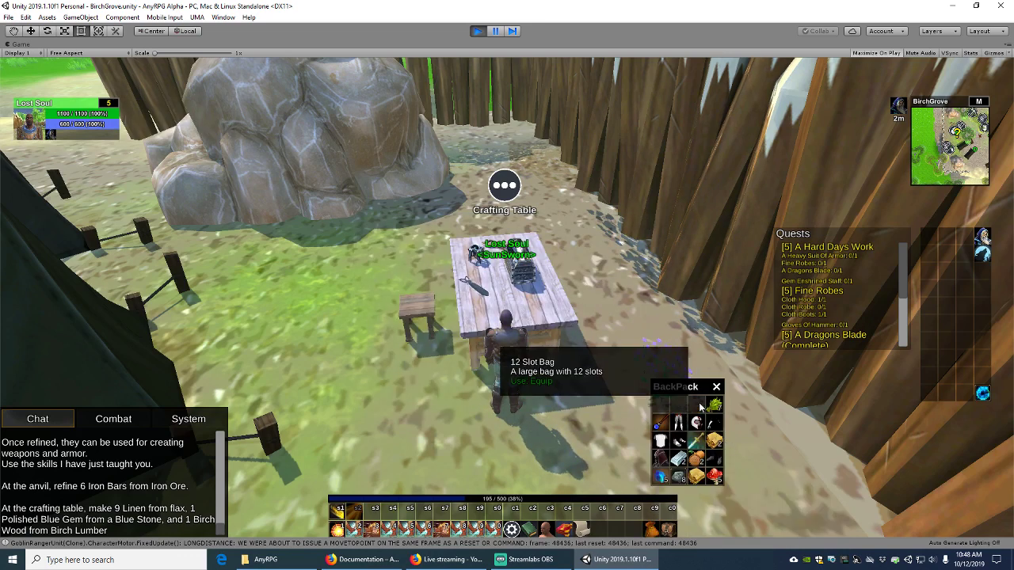
key("b")
key("b")
key("b")
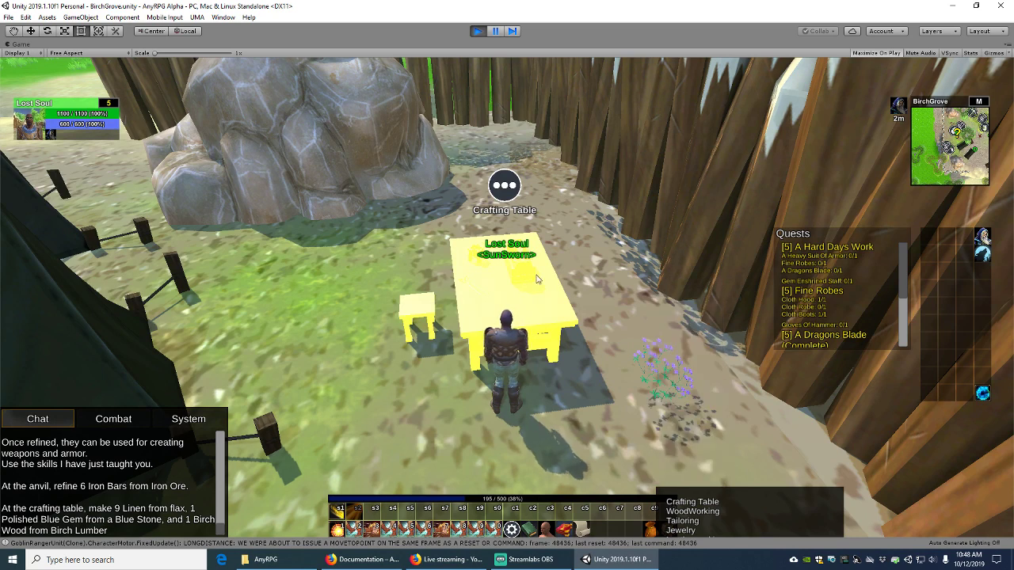
Craft another Cloth Boots and Cloth Hood with Tailoring, check the Cloth Robe and Gloves Of Hammer recipes, and close the window
right_click(536, 279)
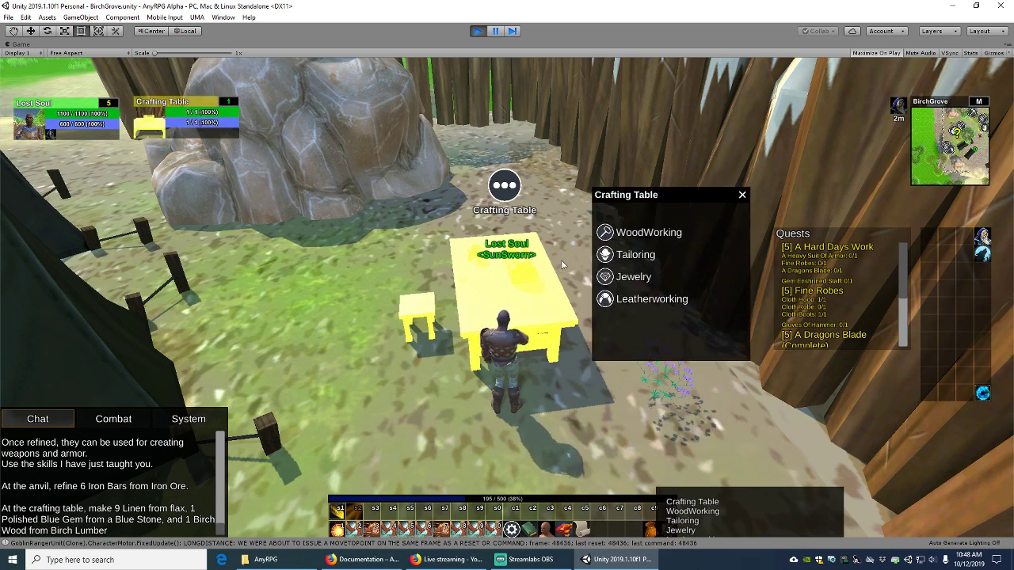
left_click(635, 255)
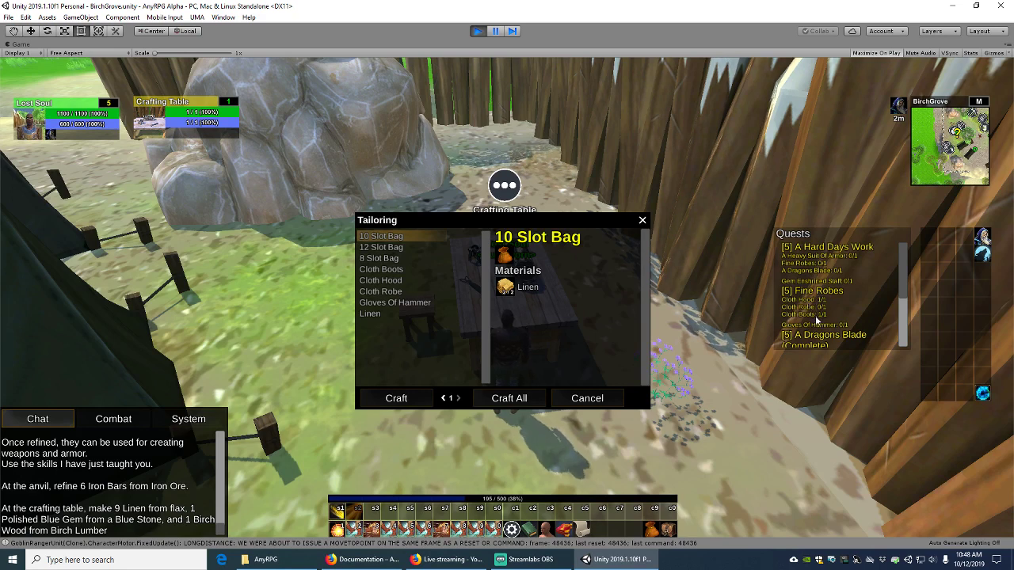
left_click(398, 271)
left_click(416, 396)
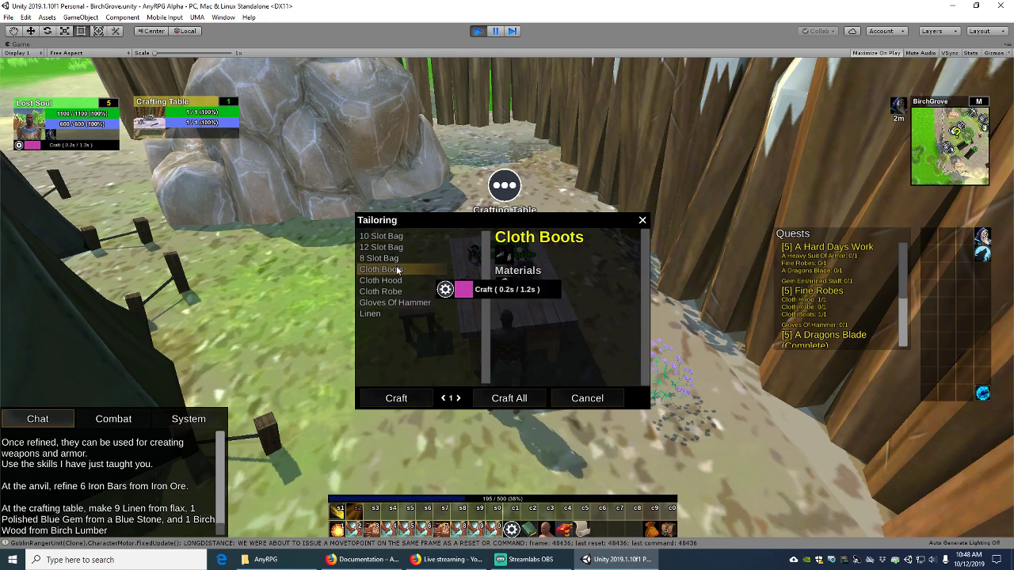
left_click(400, 396)
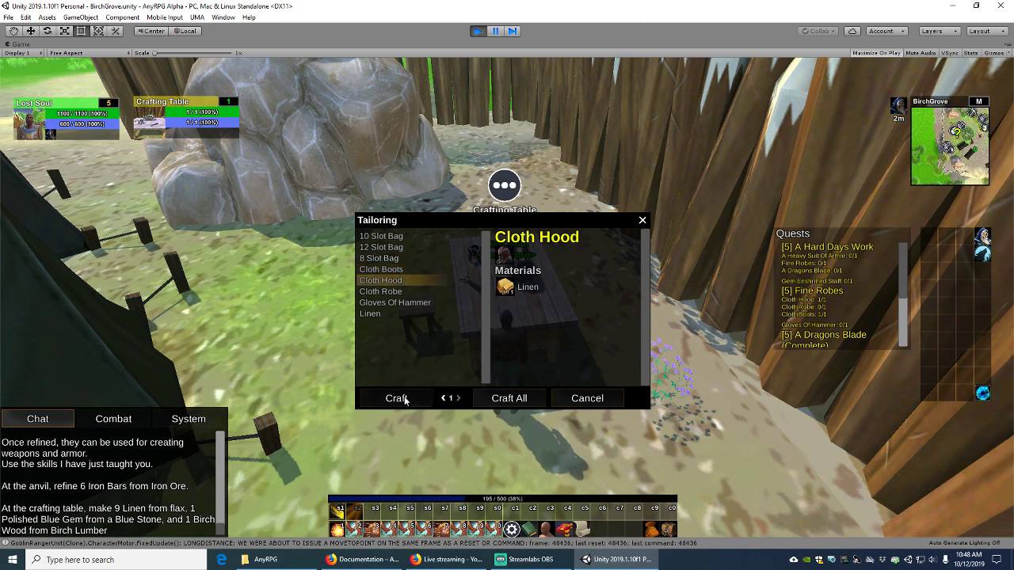
left_click(390, 292)
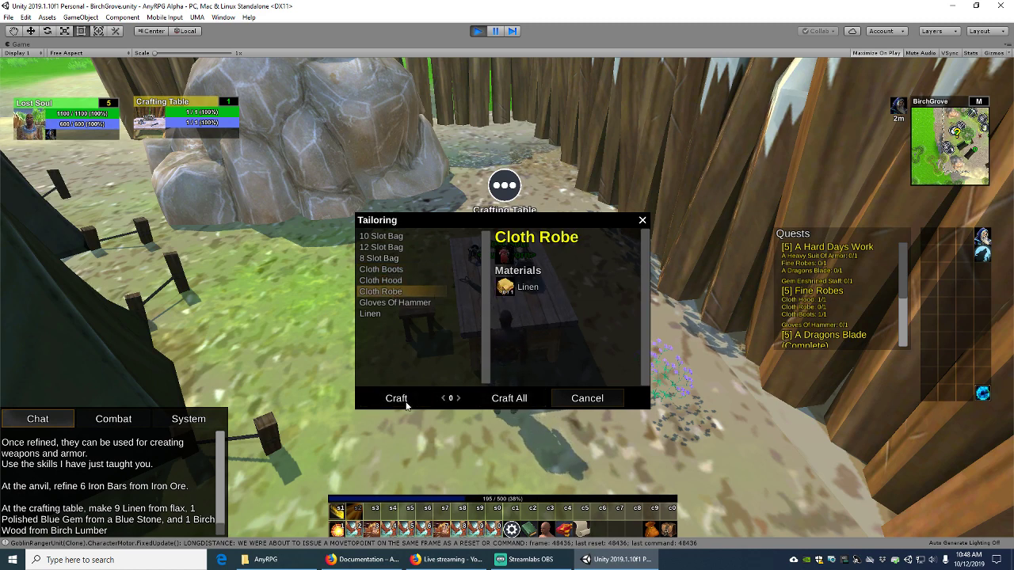
left_click(398, 303)
left_click(391, 293)
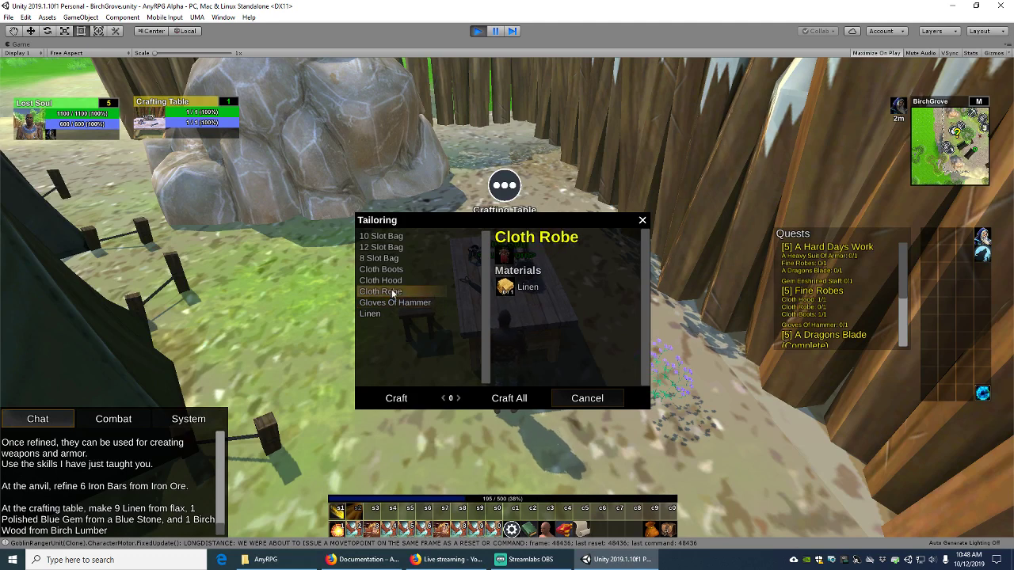
key("Escape")
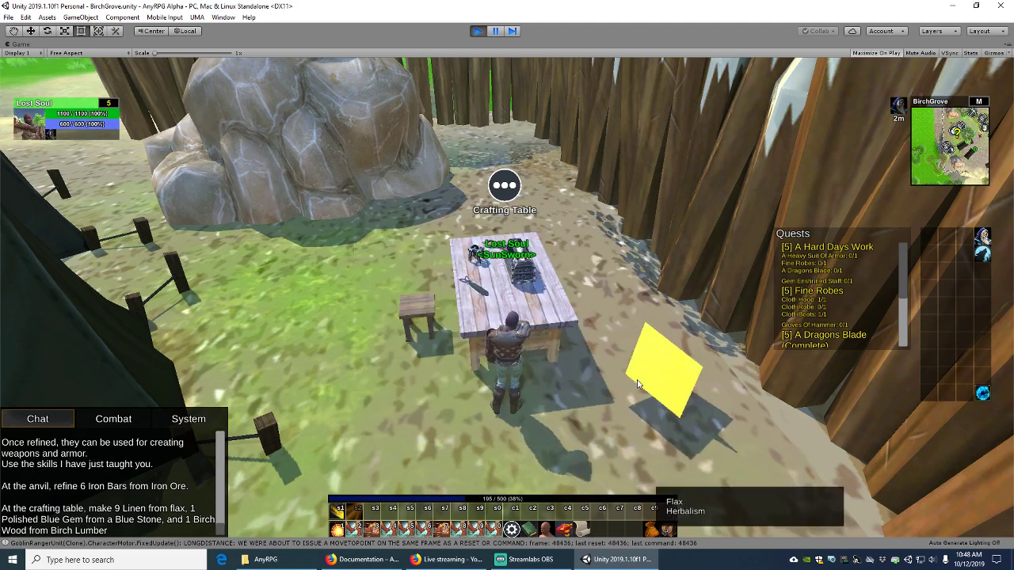
Reopen Tailoring at the Crafting Table, make more Linen from flax and craft one Cloth Robe
left_click(507, 293)
left_click(635, 254)
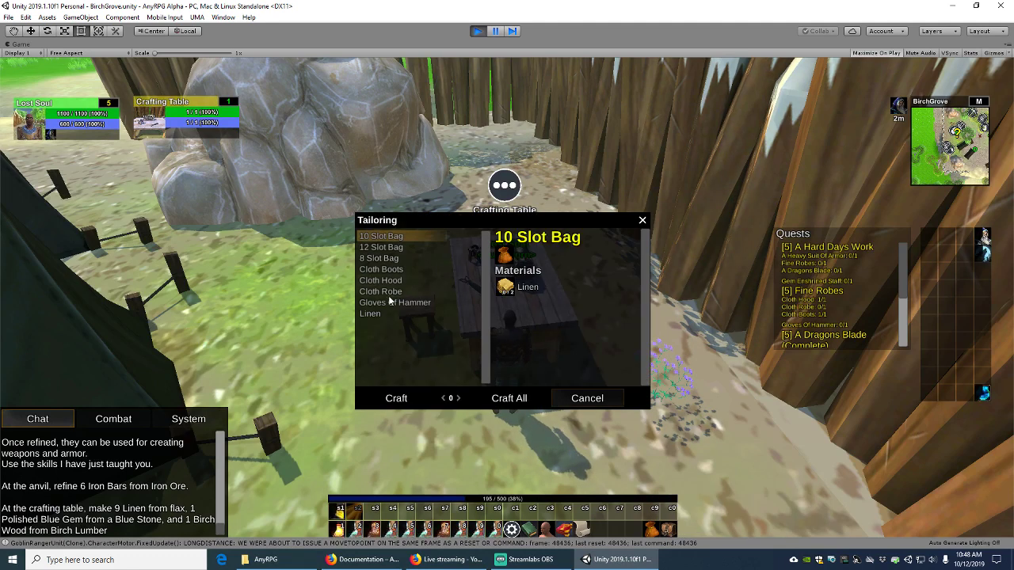
left_click(373, 314)
left_click(509, 397)
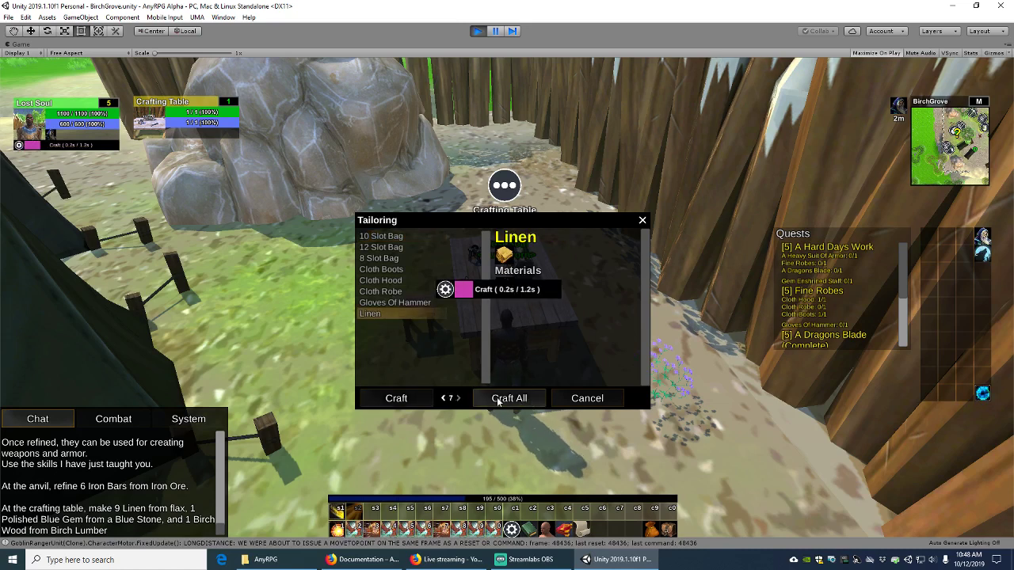
left_click(587, 399)
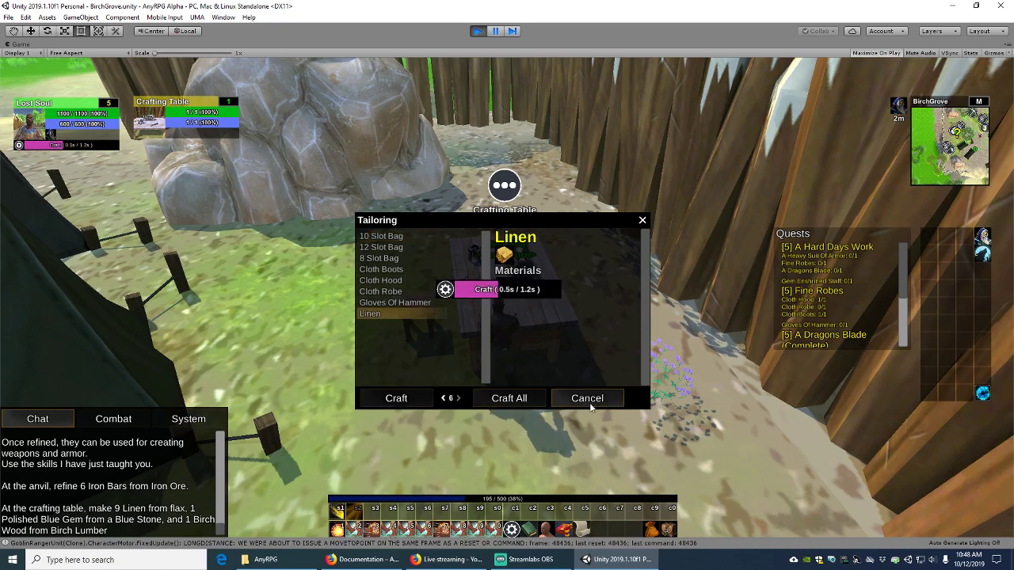
left_click(391, 292)
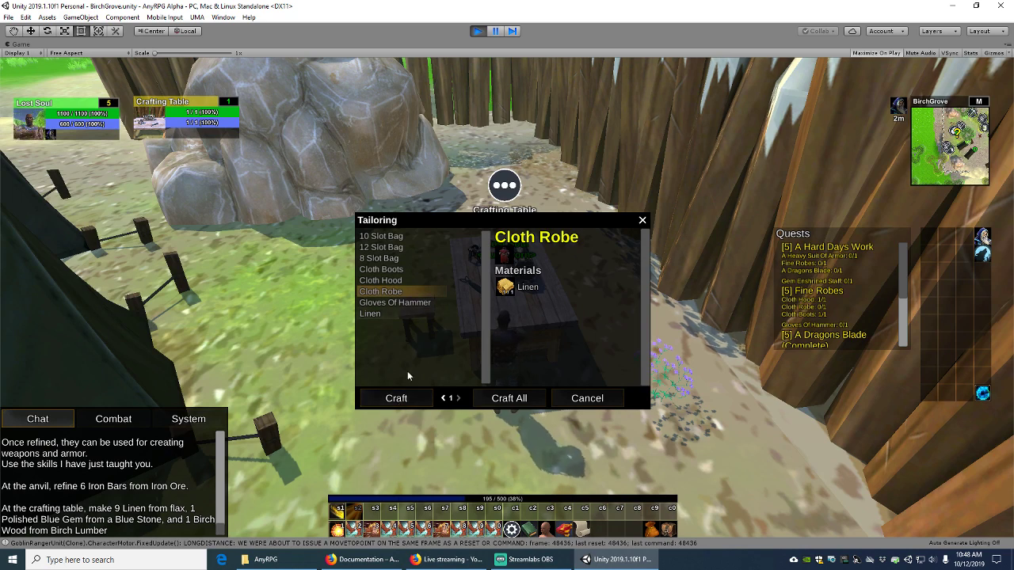
left_click(396, 399)
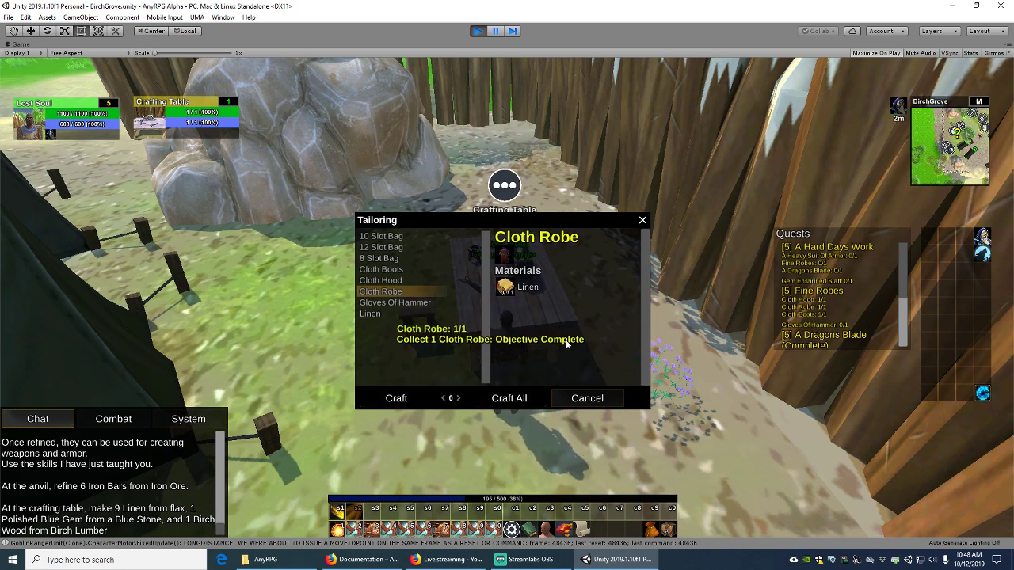
Return to the Apprentice Craftsman and turn in A Dragons Blade, Gem Enshrined Staff and A Heavy Suit Of Armor
right_click_drag(565, 270, 349, 277)
key("w")
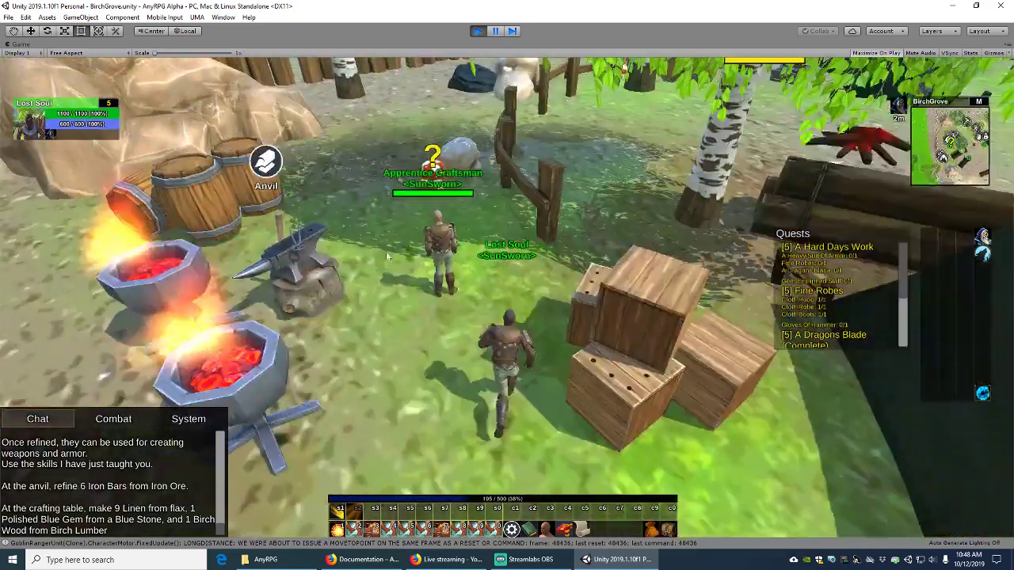
right_click(438, 297)
left_click(543, 446)
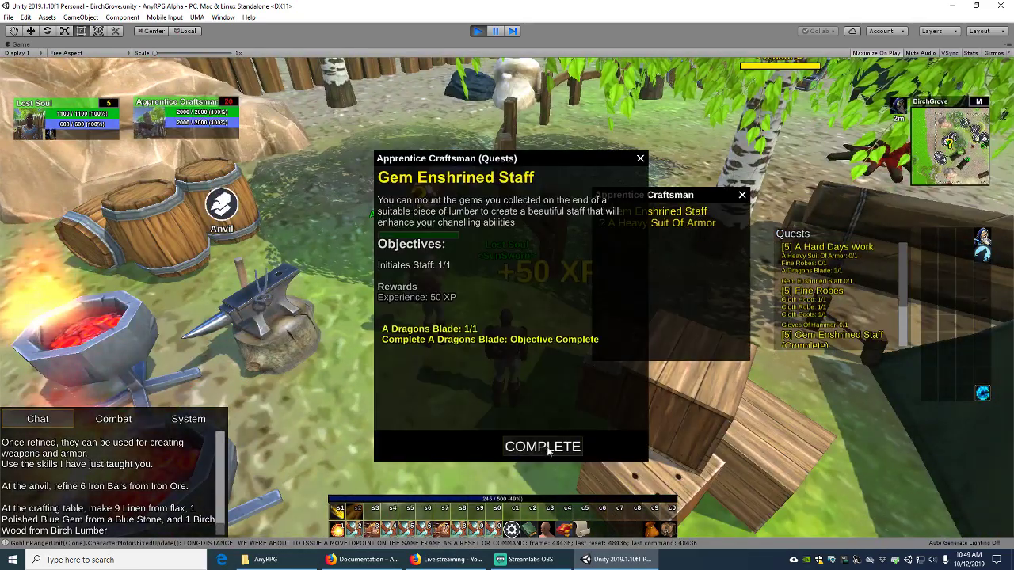
left_click(543, 446)
left_click(542, 446)
Walk to the clearing near Master Impassive, equip the Squires Plate armor and Dragon Blade from the backpack, and move the character around
right_click_drag(524, 264, 589, 249)
key("w")
key("w")
key("b")
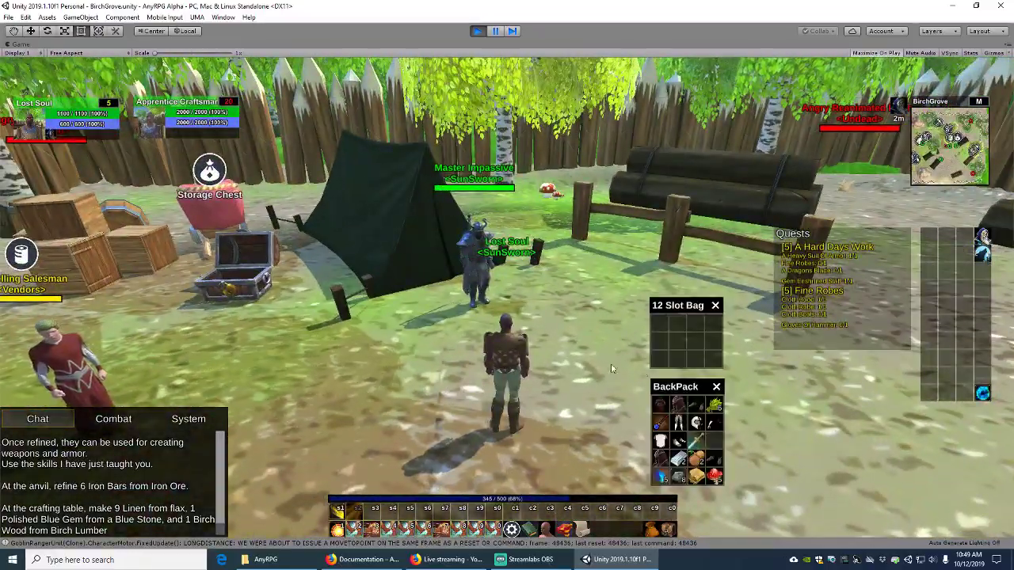
right_click(680, 426)
right_click(696, 425)
right_click(710, 425)
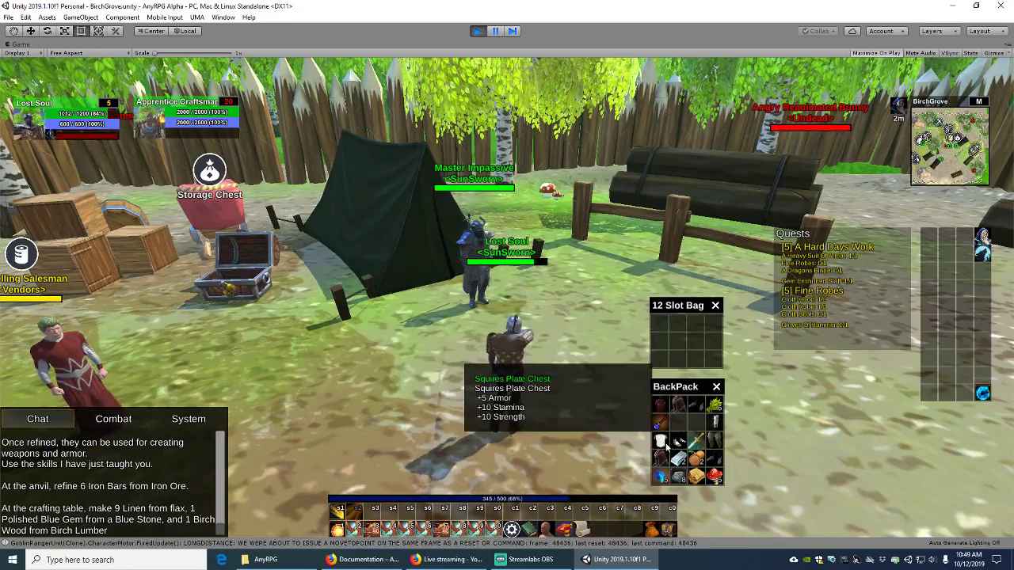
right_click(680, 410)
key("b")
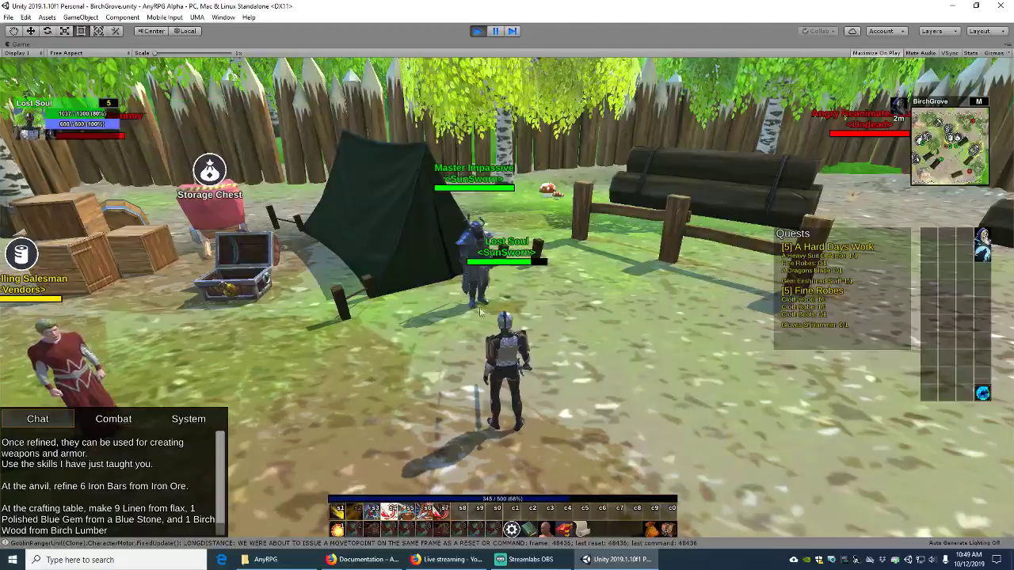
right_click_drag(587, 333, 840, 324)
key("w")
key("s")
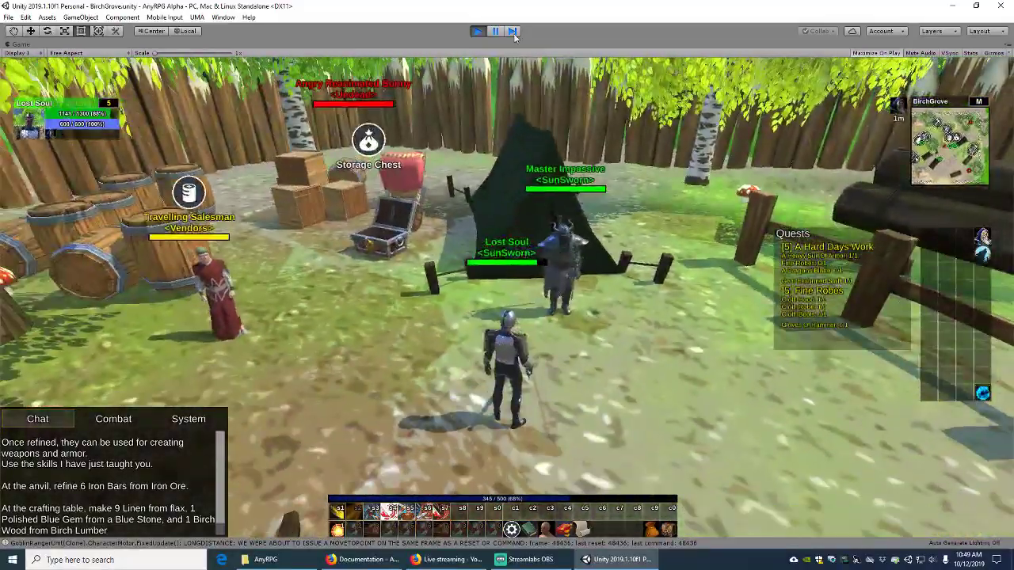
Pause the game and inspect the DragonBlade weapon asset and its 2HSword default attack animation profile
left_click(478, 31)
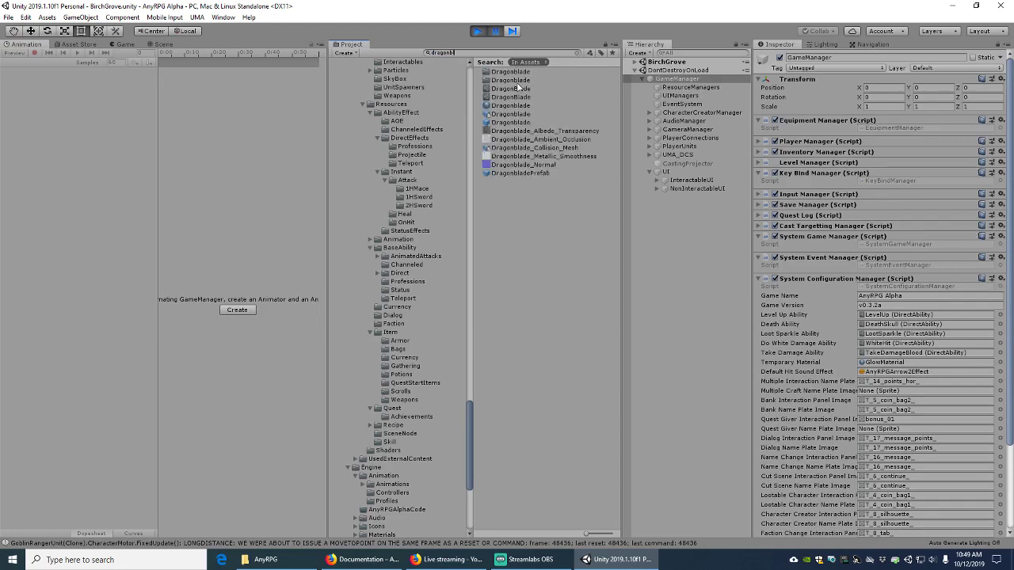
left_click(517, 89)
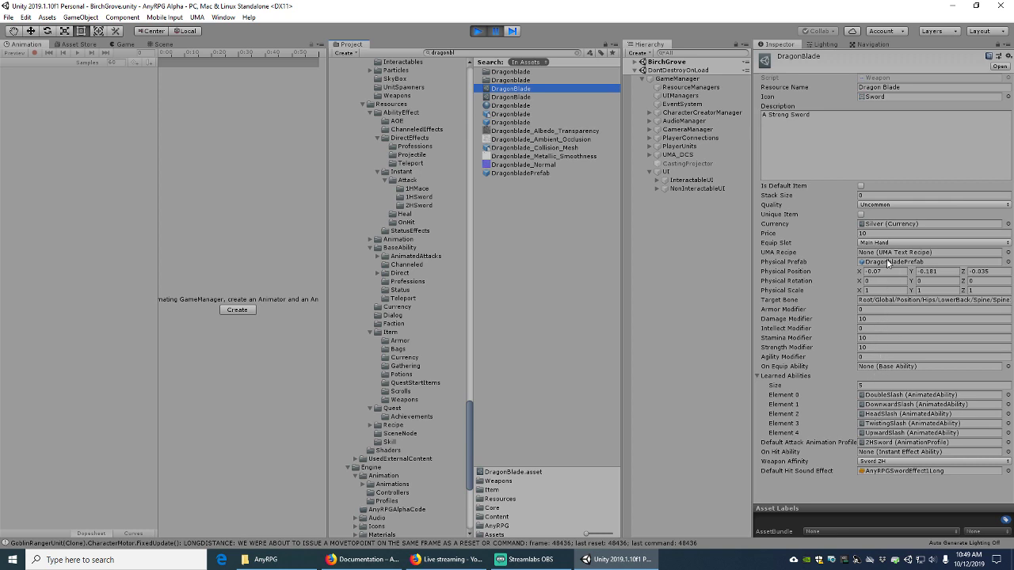
left_click(887, 443)
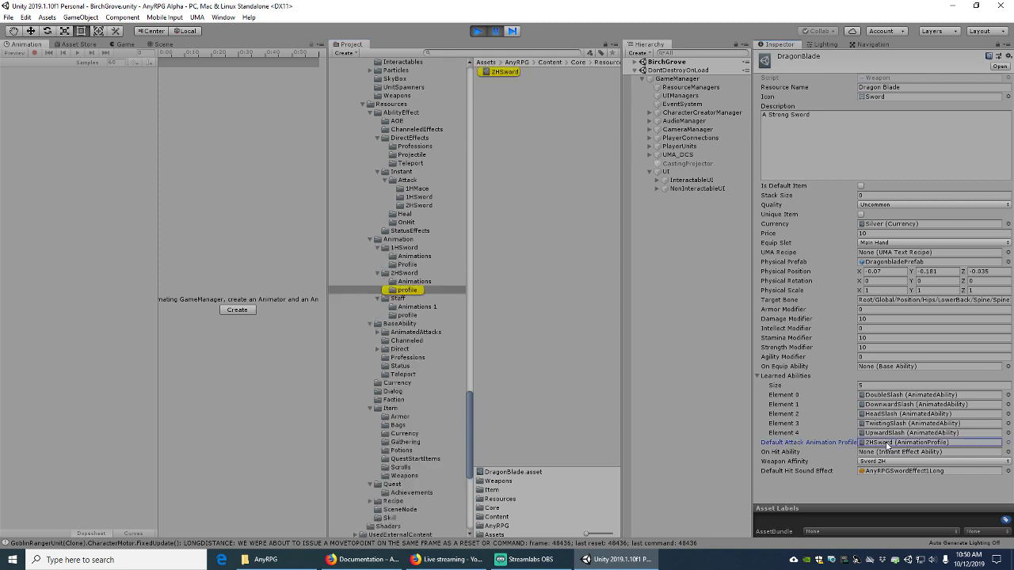
left_click(501, 72)
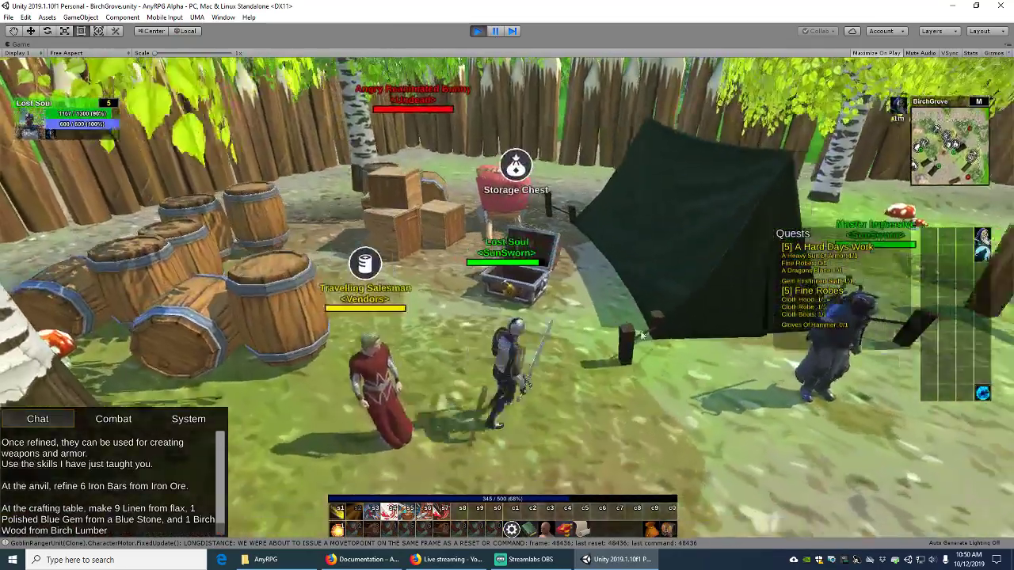
Resume play to check the Front Kick ability on the action bar, then pause and inspect the FrontKick asset's weapon affinity
key("w")
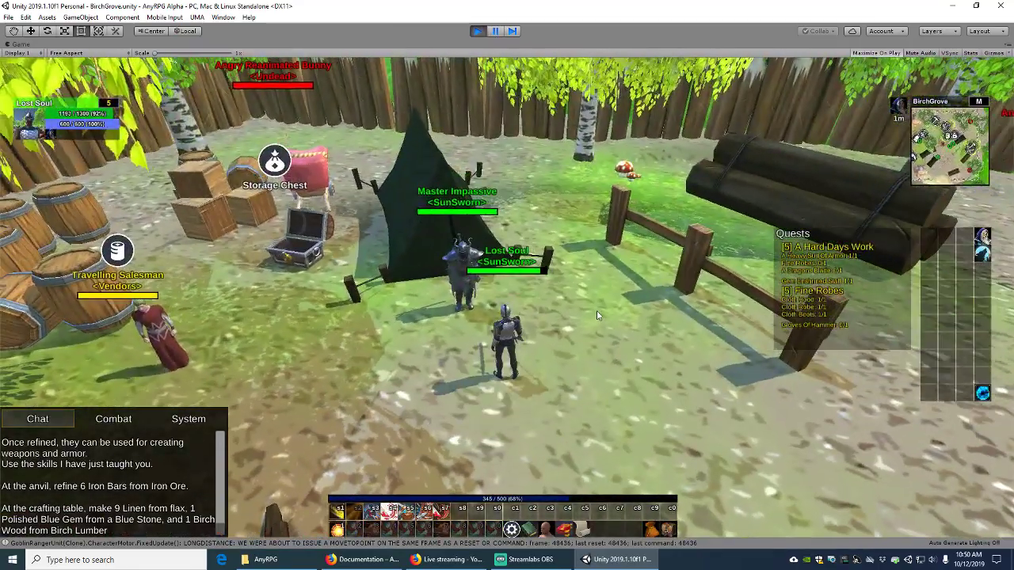
left_click_drag(596, 312, 646, 317)
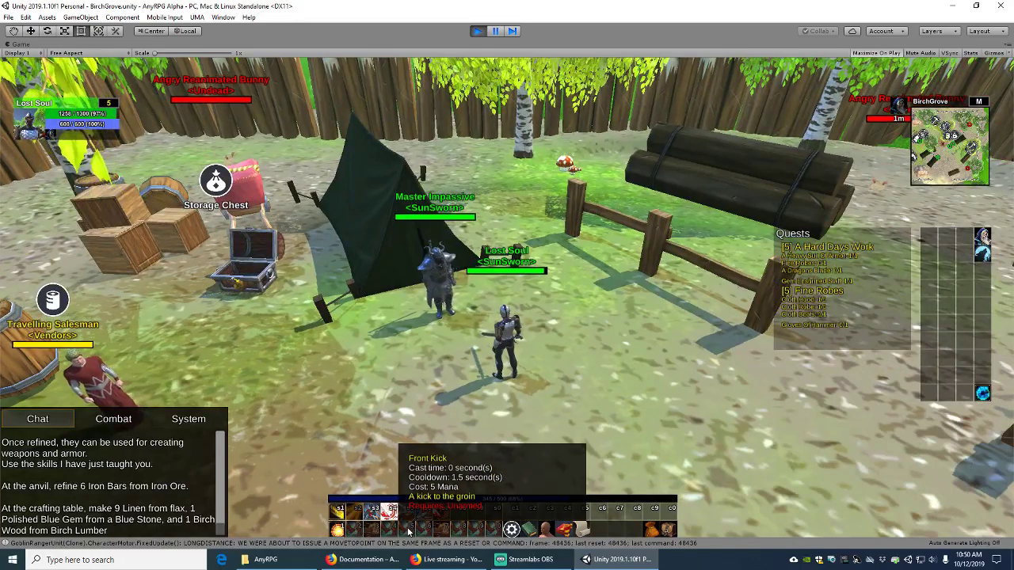
left_click(495, 32)
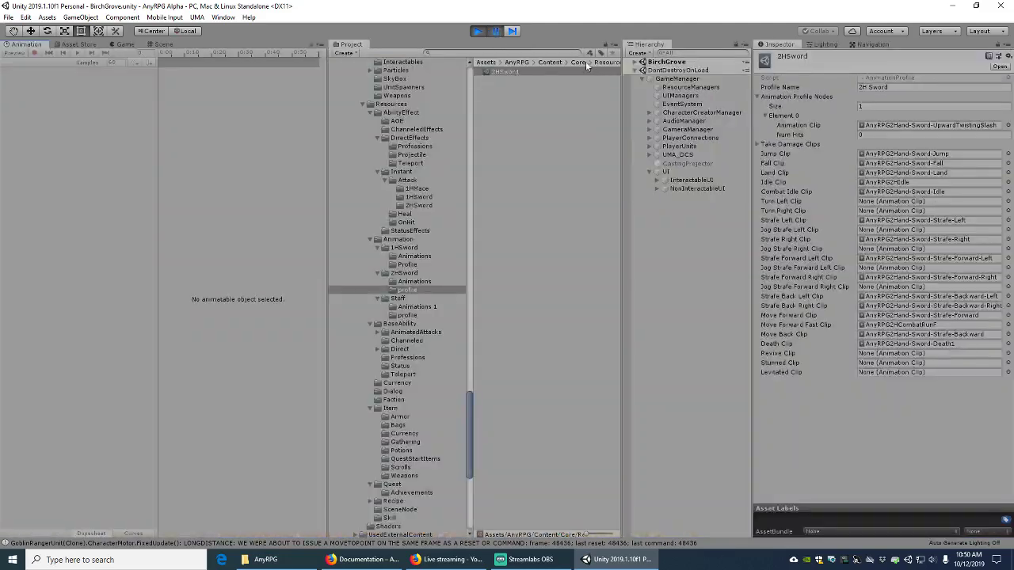
left_click(549, 52)
left_click(507, 72)
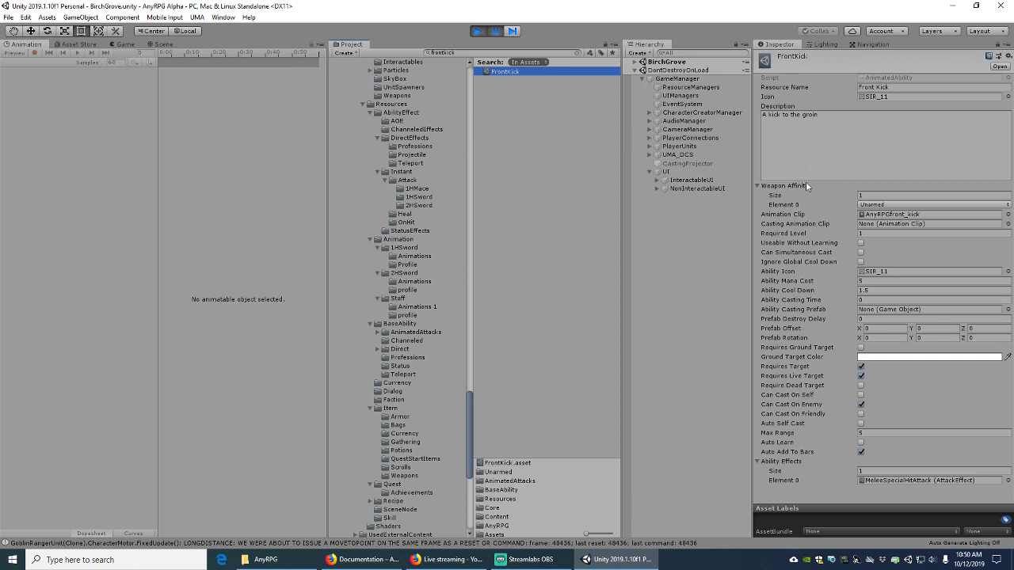
Find the DragonBlade weapon asset in the project and inspect its Weapon Affinity options, keeping Sword 2H selected
left_click(541, 53)
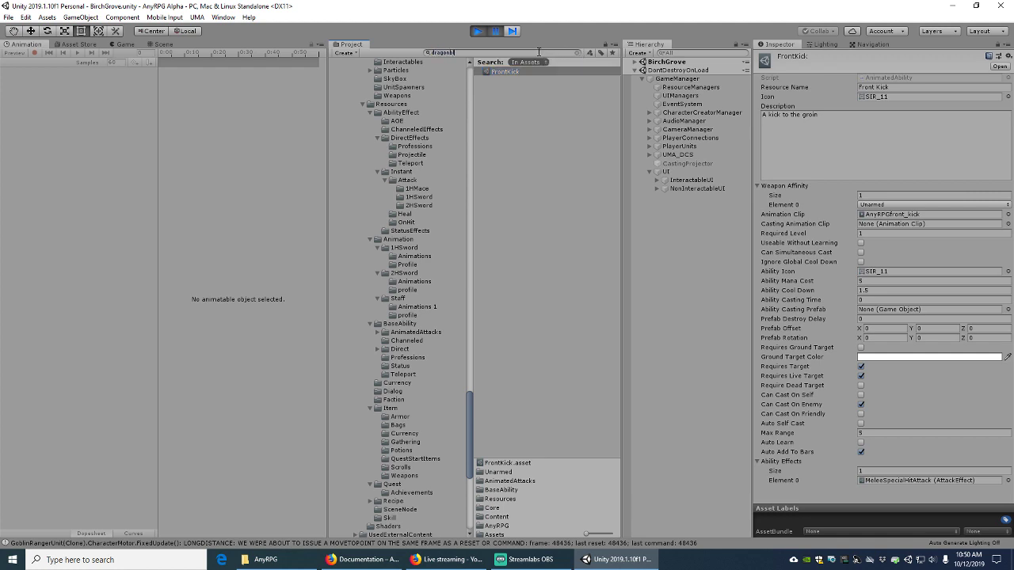
left_click(520, 89)
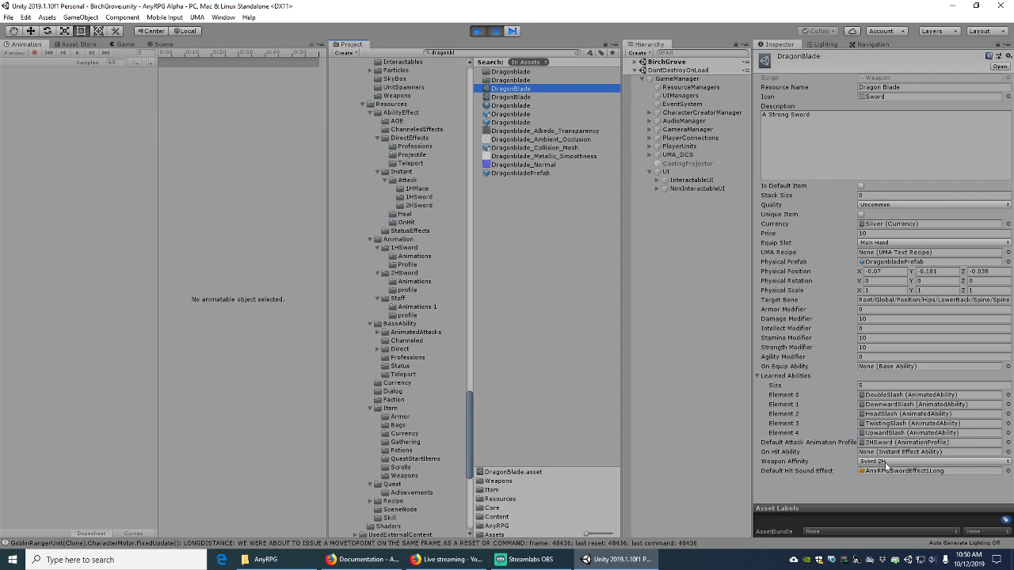
left_click(1008, 466)
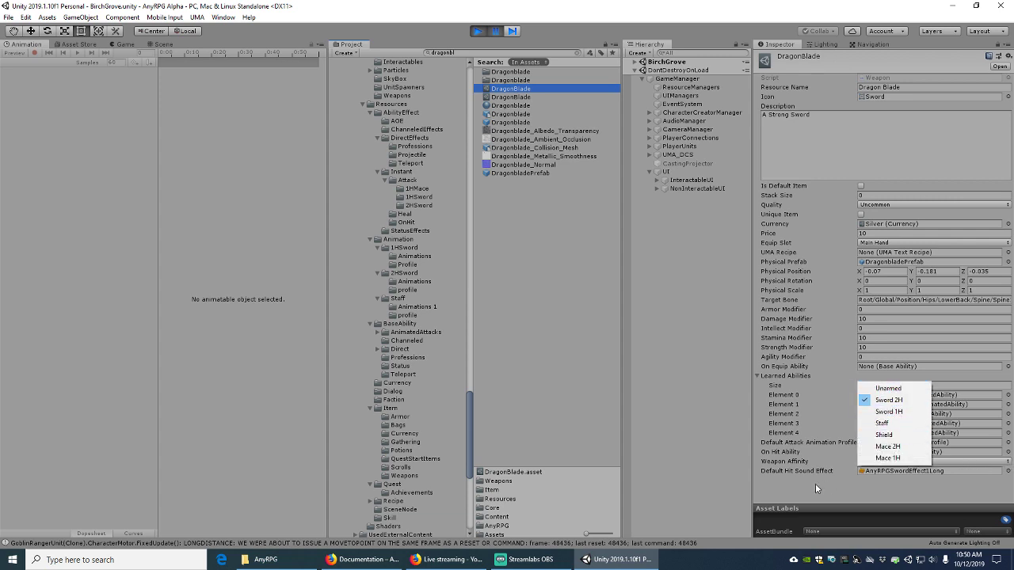
left_click(889, 401)
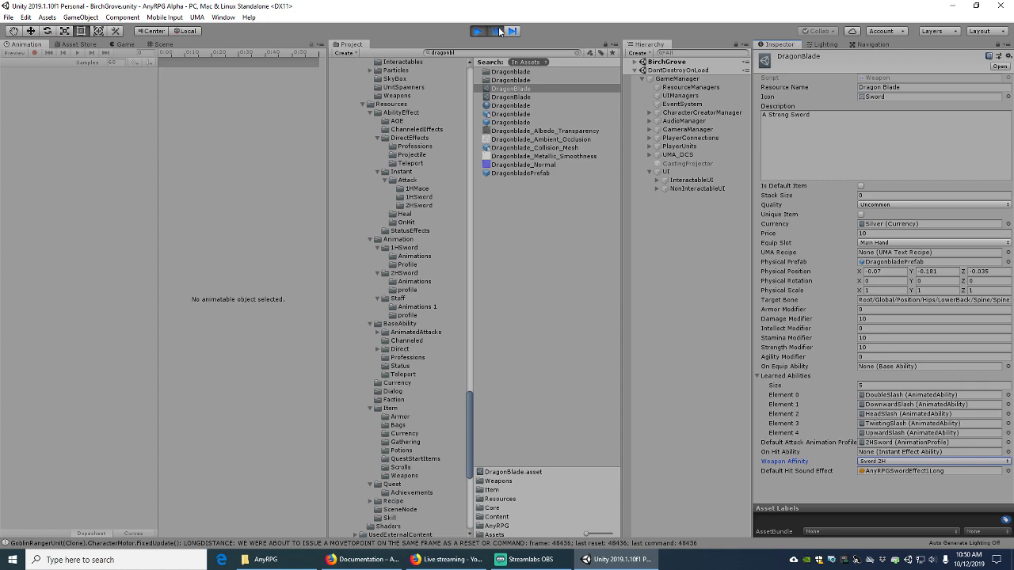
Clear the project search, resume play and move the sword abilities from the upper action bar row to the lower one
left_click(577, 52)
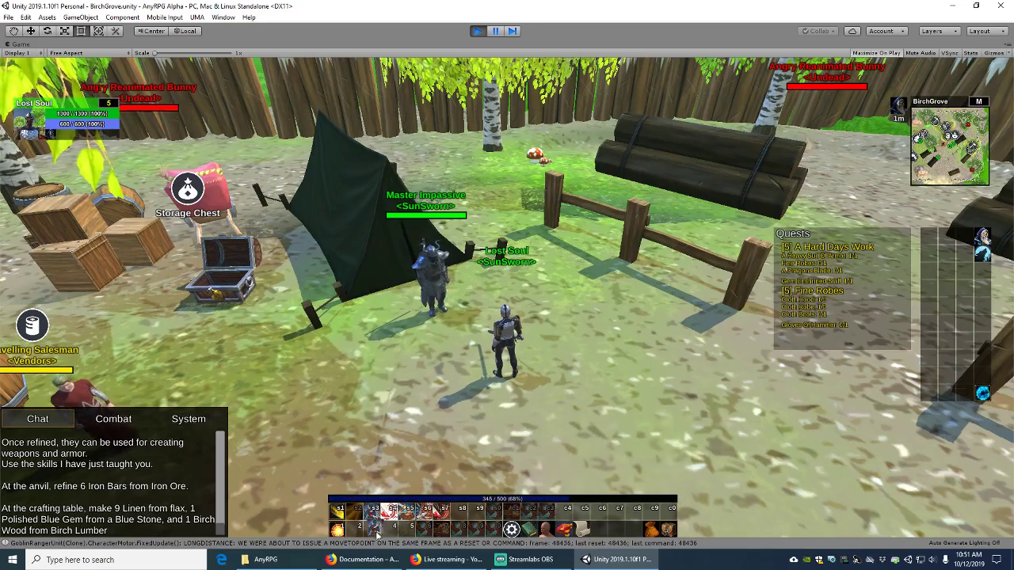
left_click_drag(391, 518, 461, 516)
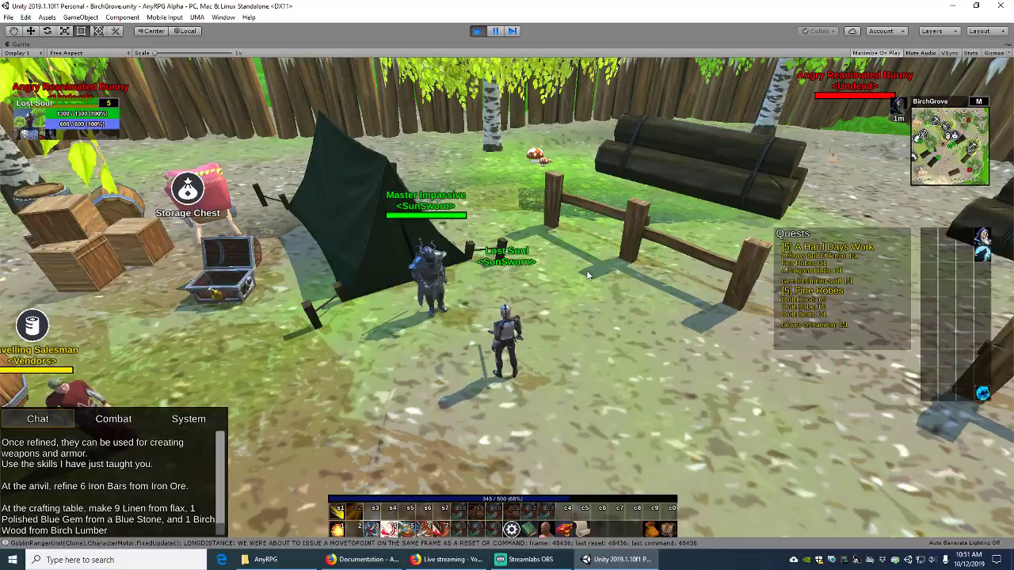
Walk from Master Impassive's camp to the Crafting Table and open its Tailoring recipes
left_click_drag(586, 271, 284, 241)
key("w")
right_click_drag(284, 242, 202, 277)
right_click(512, 302)
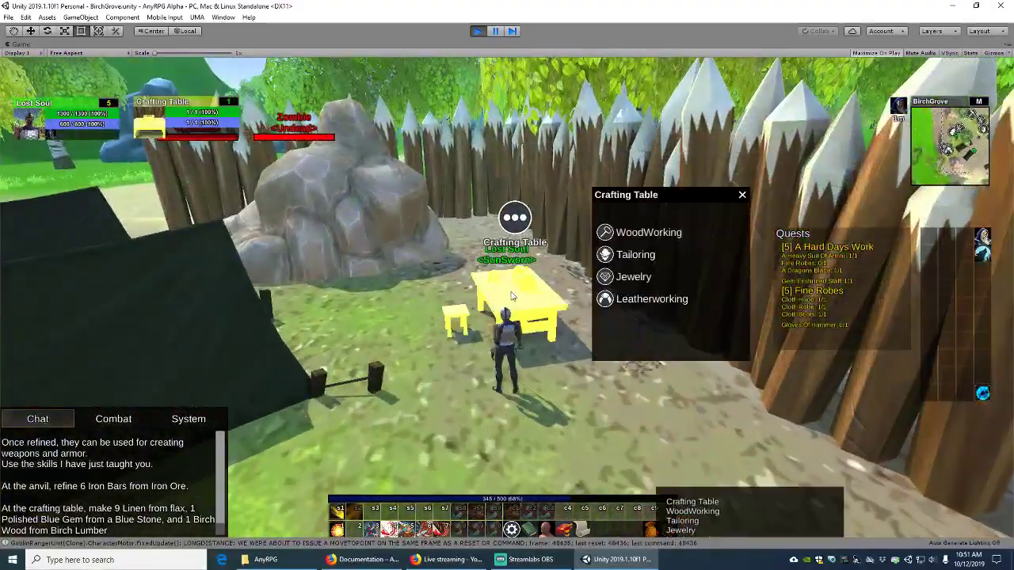
left_click(638, 256)
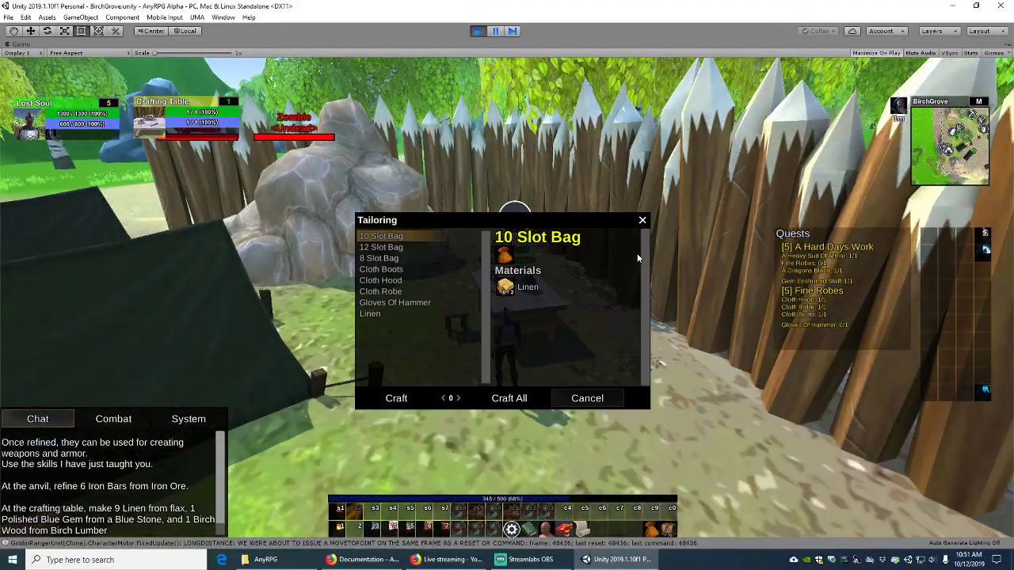
Craft 1 Linen from Flax and select the Gloves Of Hammer recipe
left_click(386, 302)
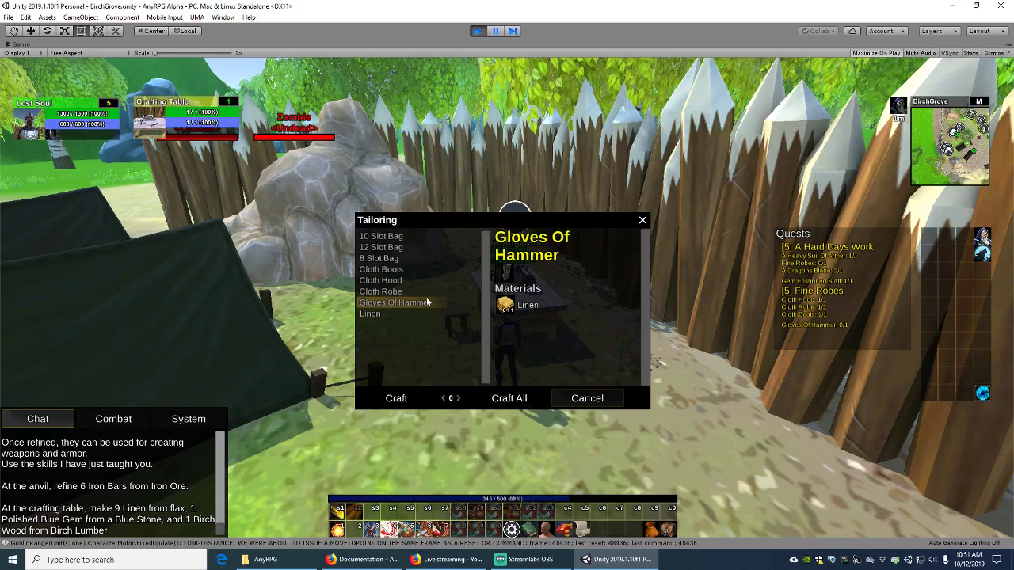
left_click(370, 314)
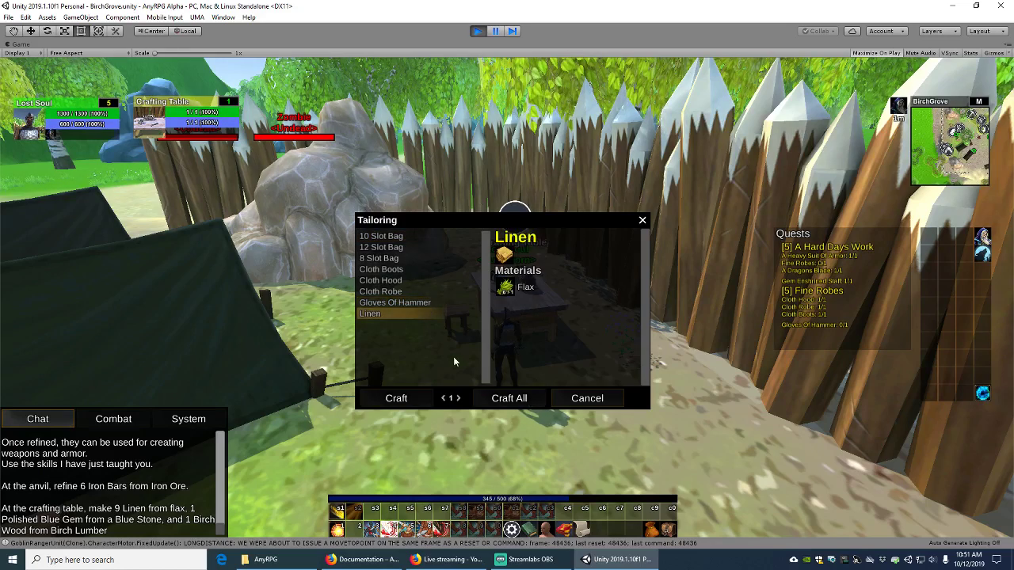
left_click(395, 398)
left_click(397, 302)
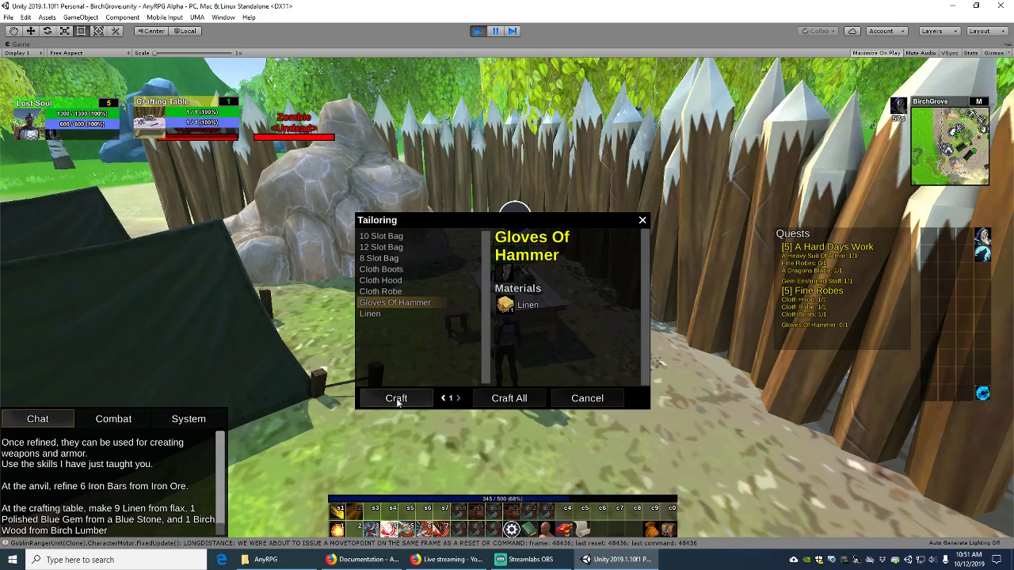
Turn in the Fine Robes quest to the Apprentice Craftsman and accept the You Are Prepared quest
right_click_drag(566, 347, 229, 234)
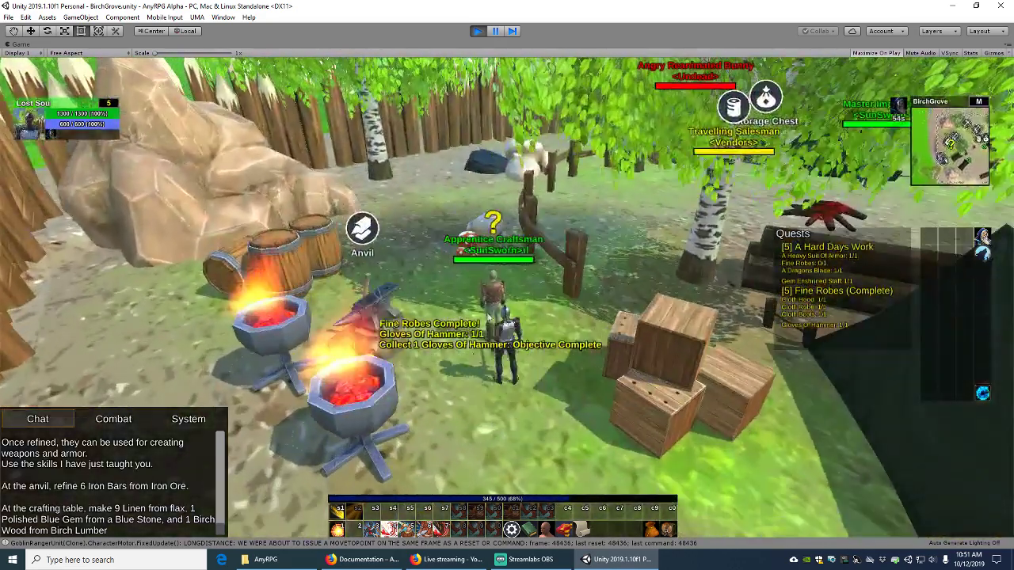
right_click(489, 291)
left_click(542, 446)
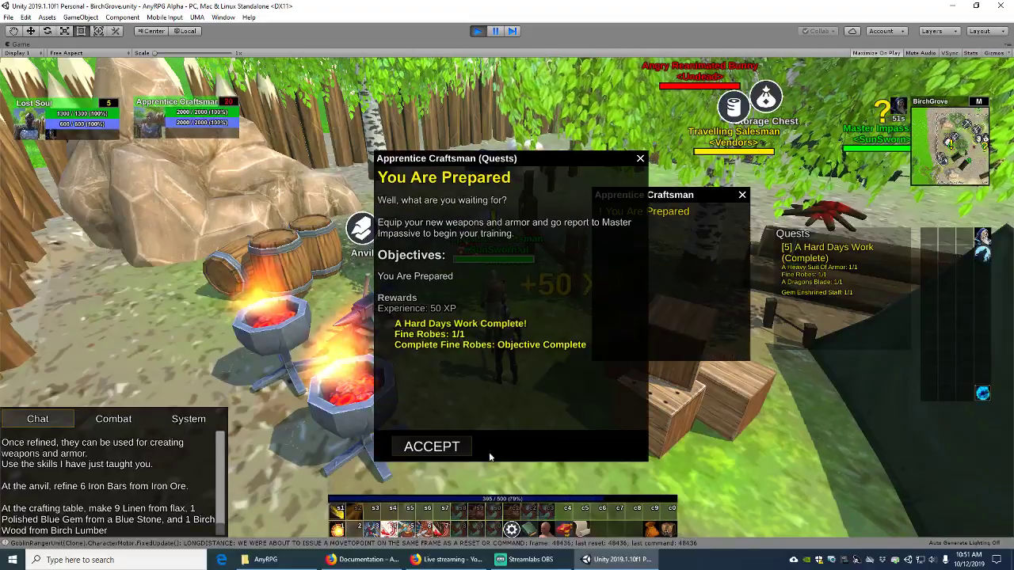
left_click(421, 448)
Walk to Master Impassive and turn in the You Are Prepared and A Hard Days Work quests
right_click_drag(421, 448, 519, 276)
key("w")
right_click(453, 298)
left_click(543, 446)
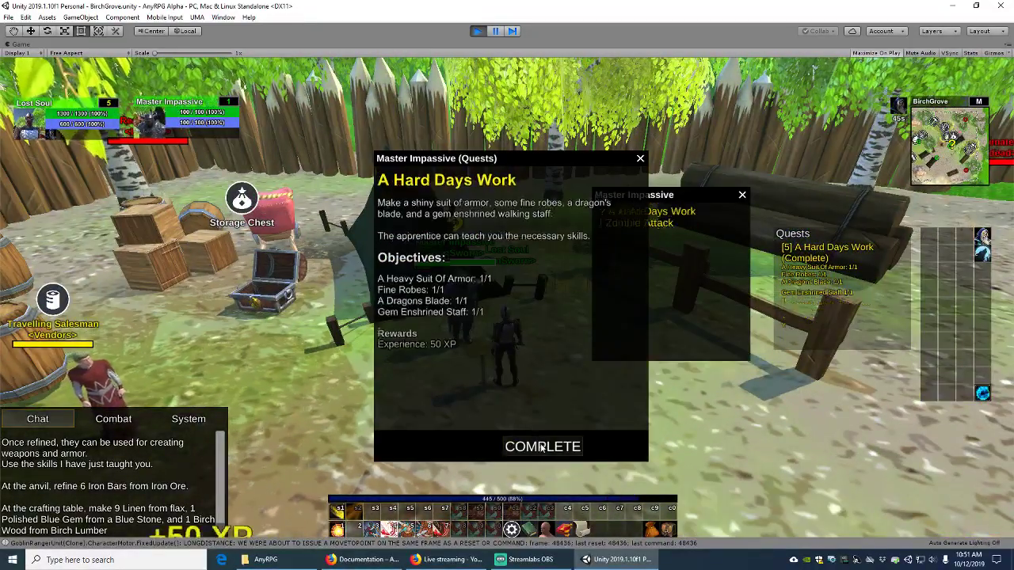
left_click(544, 448)
Go through Master Impassive's dialogue about the warming ray and accept the Zombie Attack quest
left_click(341, 404)
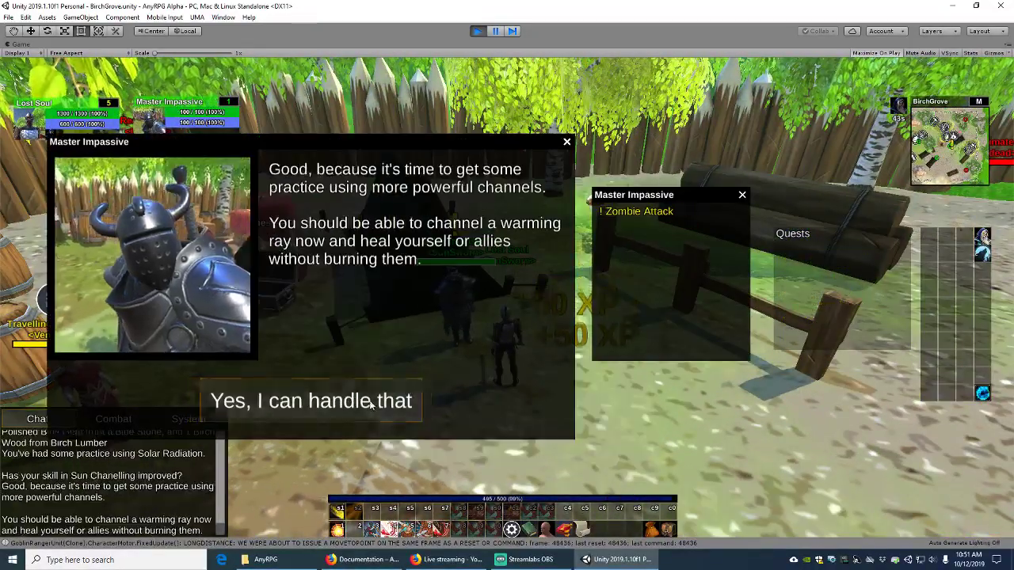
left_click(338, 404)
left_click(339, 406)
left_click(338, 404)
left_click(339, 404)
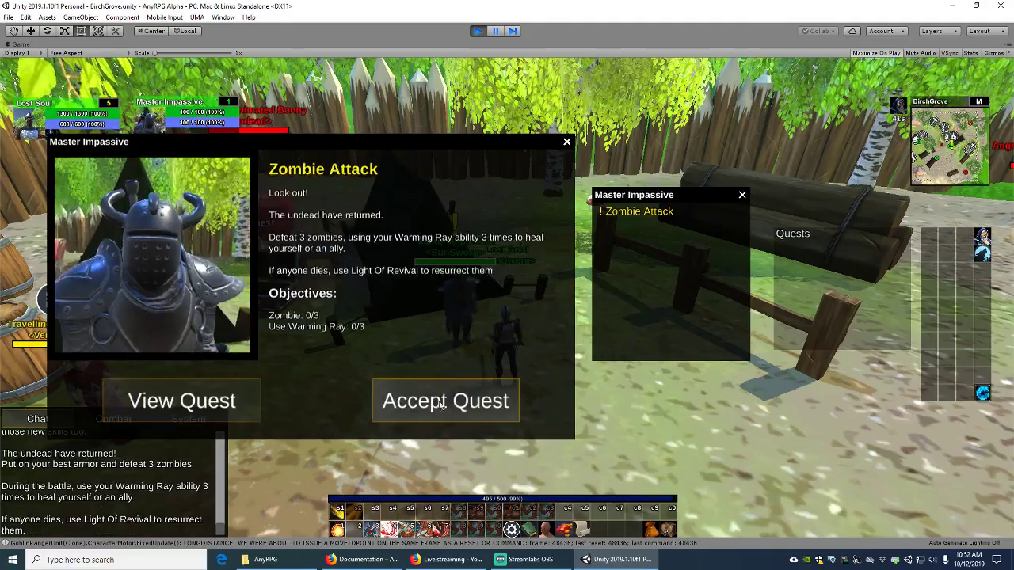
left_click(444, 401)
Run to the zombie by the log fence and defeat it using the ability in slot 1
right_click_drag(522, 162, 669, 326)
key("w")
key("1")
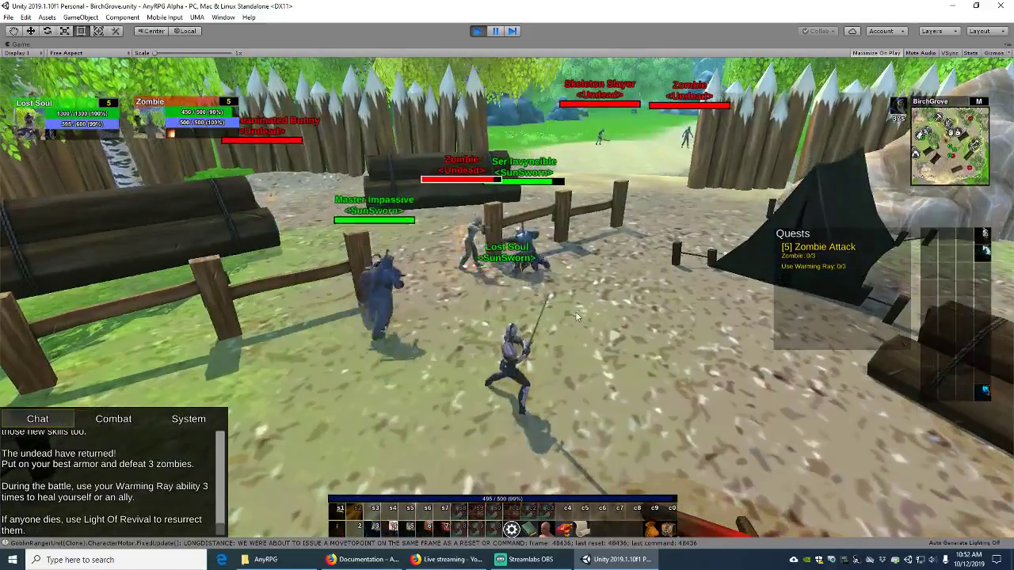
right_click_drag(571, 323, 565, 303)
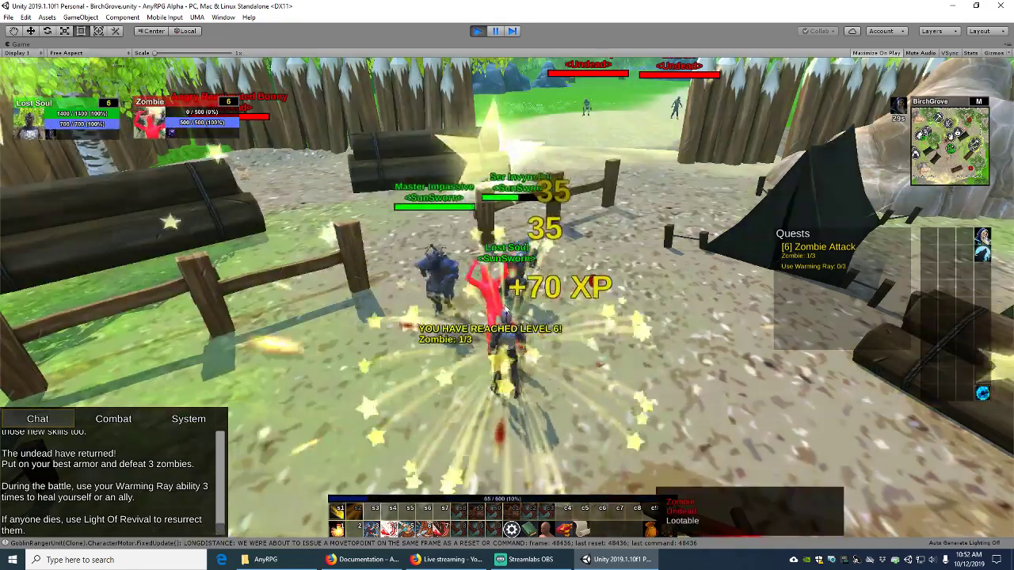
Pause play mode and examine the spawn settings and quest prerequisite conditions of the ZombieAttackSpawner prefab
left_click(496, 32)
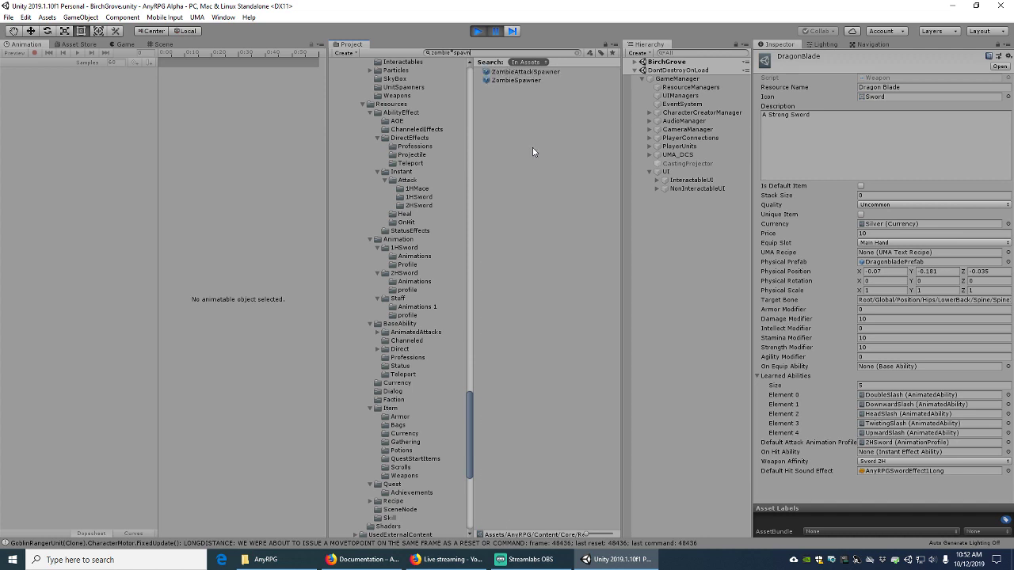
left_click(525, 72)
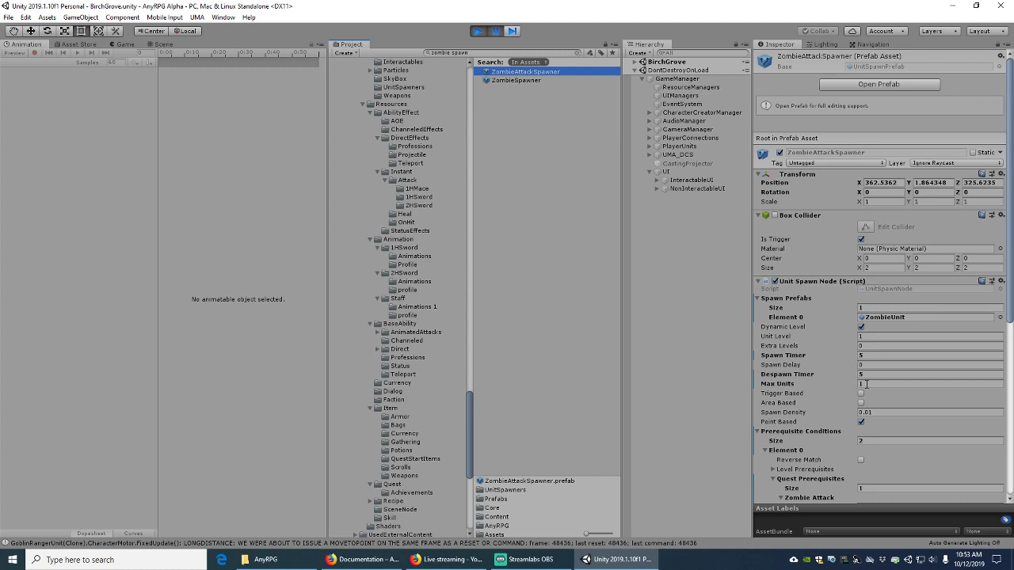
scroll(824, 404, "down", 3)
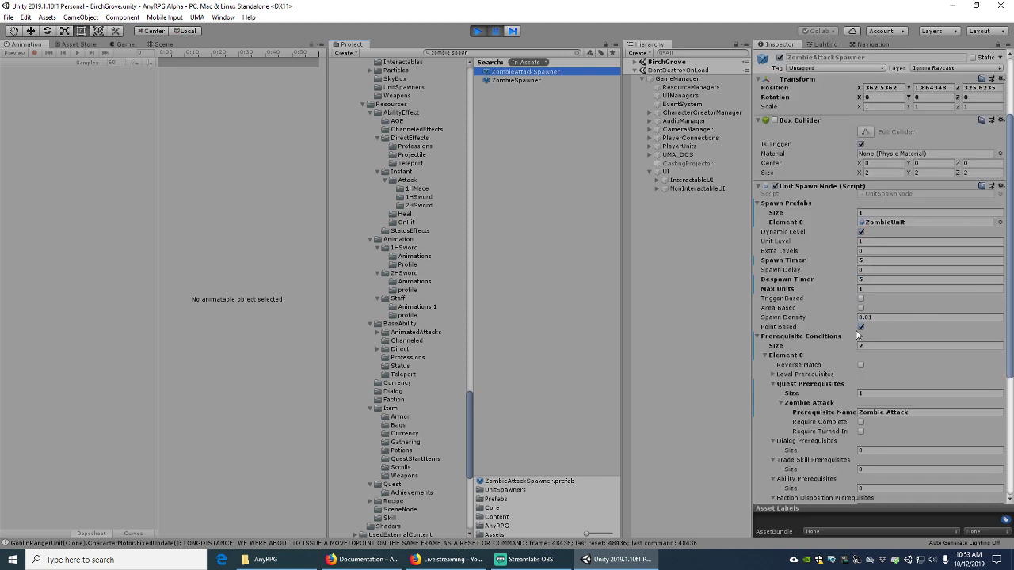
scroll(845, 320, "down", 3)
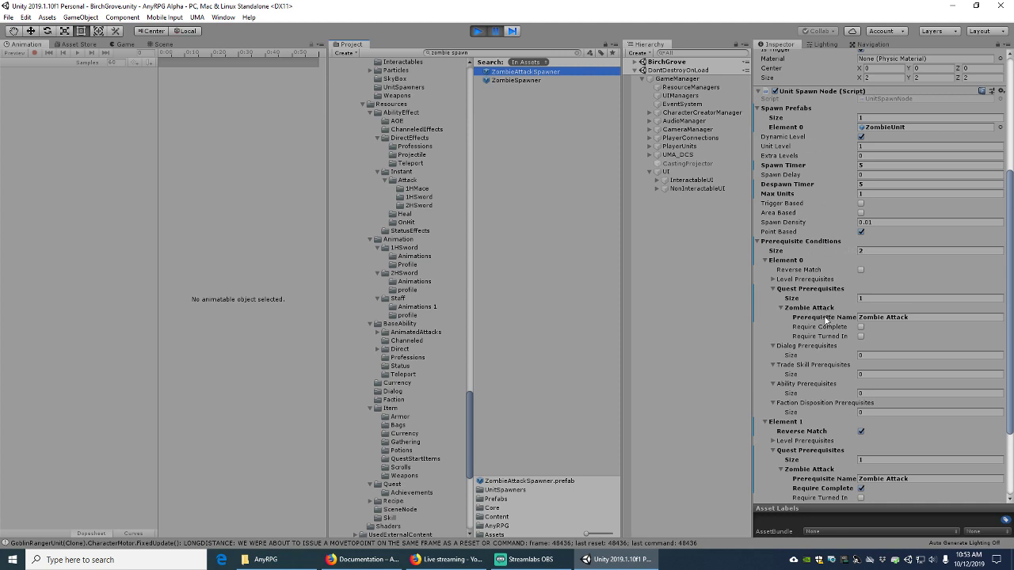
scroll(842, 319, "down", 3)
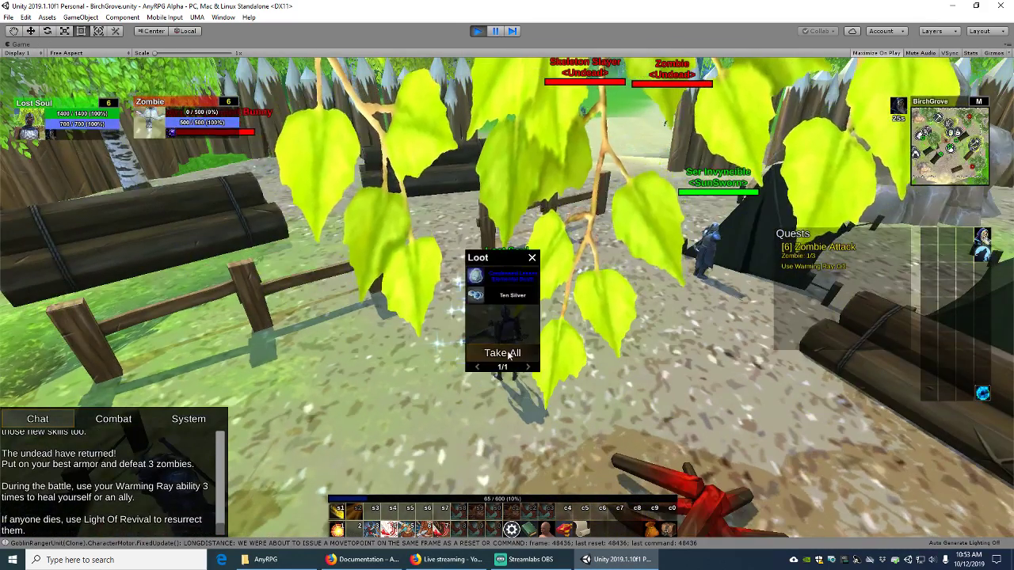
Take all loot from the first zombie and complete Lesser Elemental Death with the second ability reward
left_click(507, 350)
left_click(406, 334)
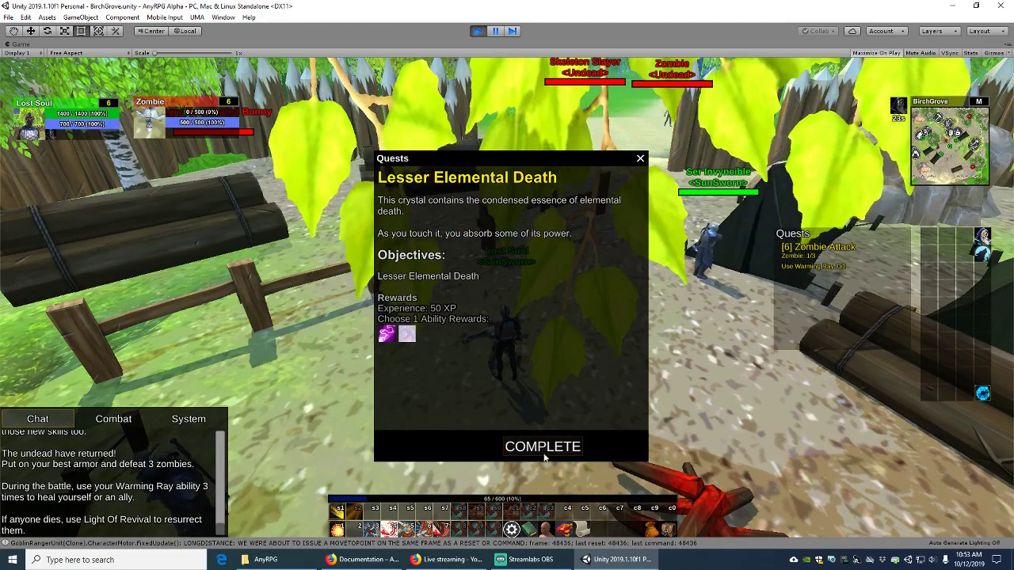
left_click(519, 445)
right_click_drag(582, 302, 500, 535)
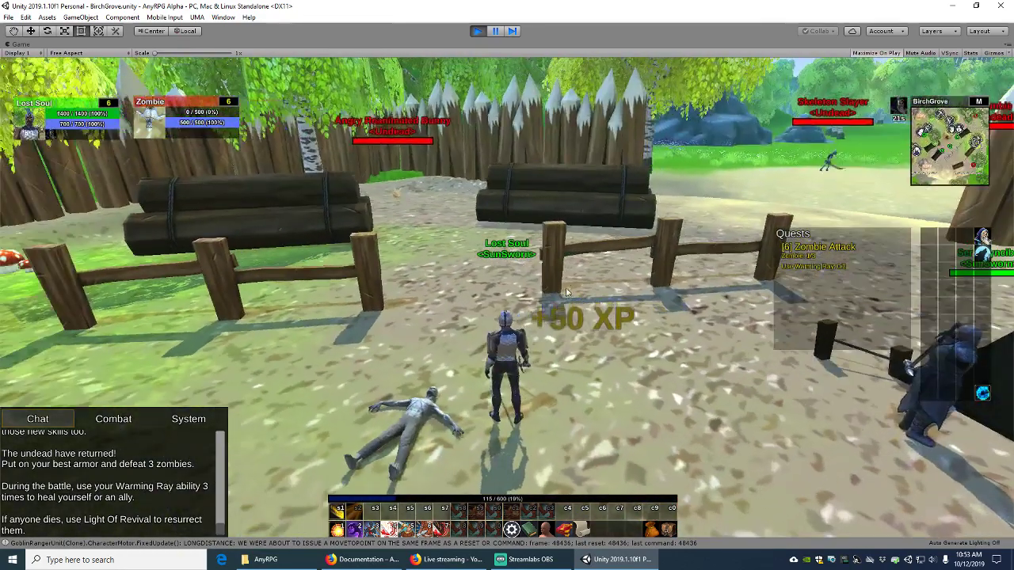
Set the game's master volume to about one quarter and effects volume to maximum, and resume playing
left_click(497, 32)
left_click(497, 33)
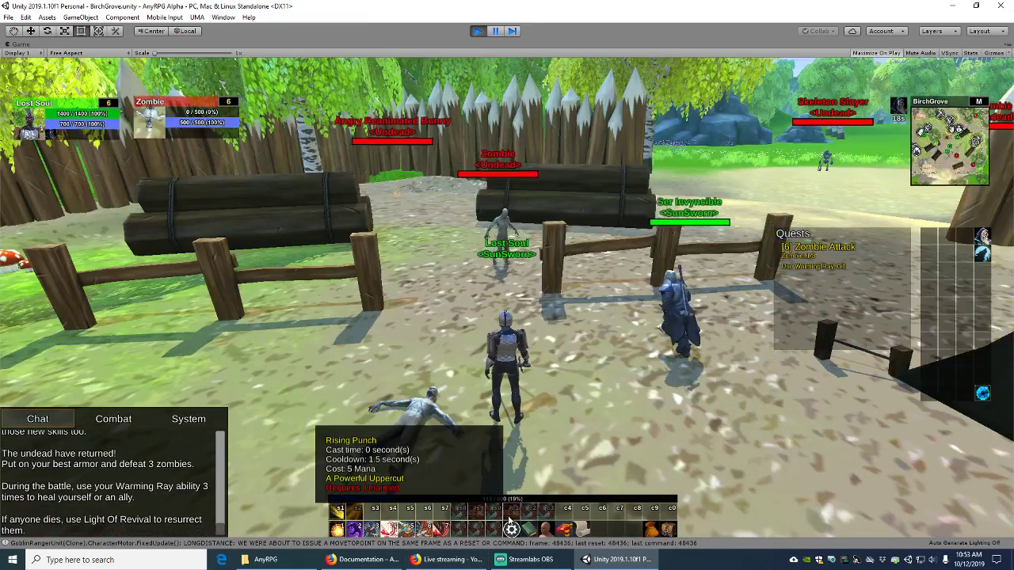
key("Escape")
left_click(472, 262)
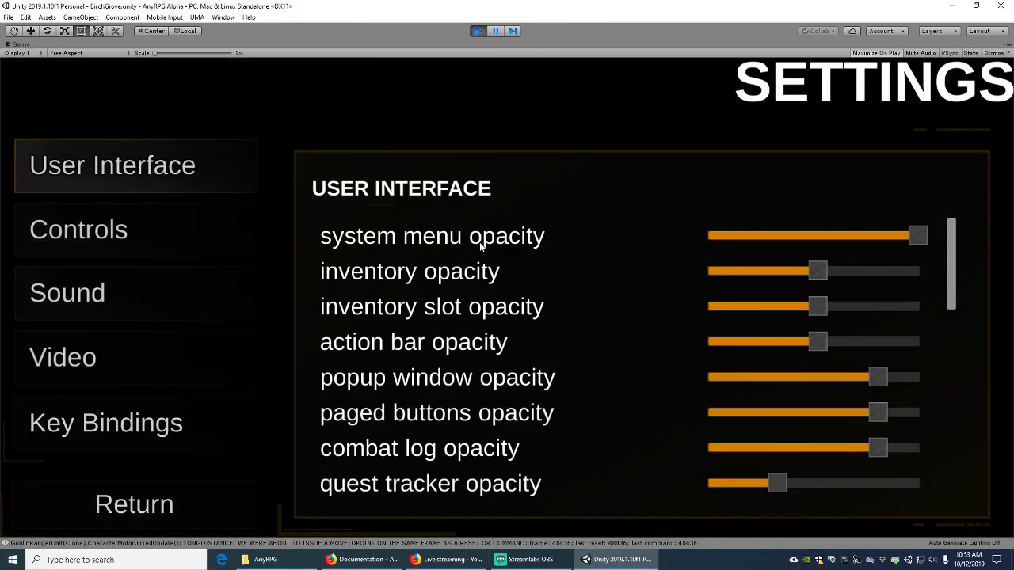
left_click(141, 293)
left_click_drag(761, 235, 845, 240)
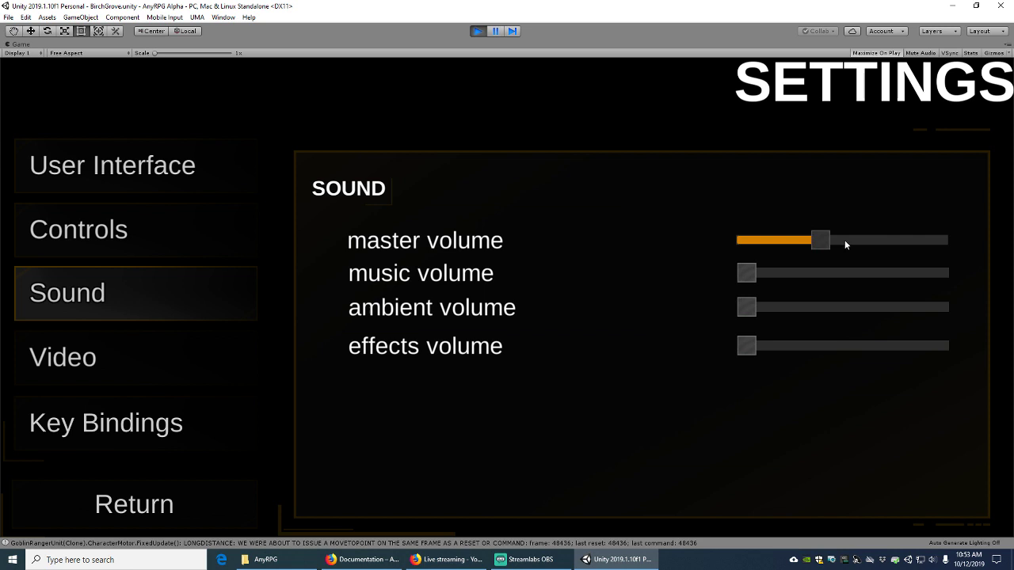
left_click_drag(814, 347, 925, 341)
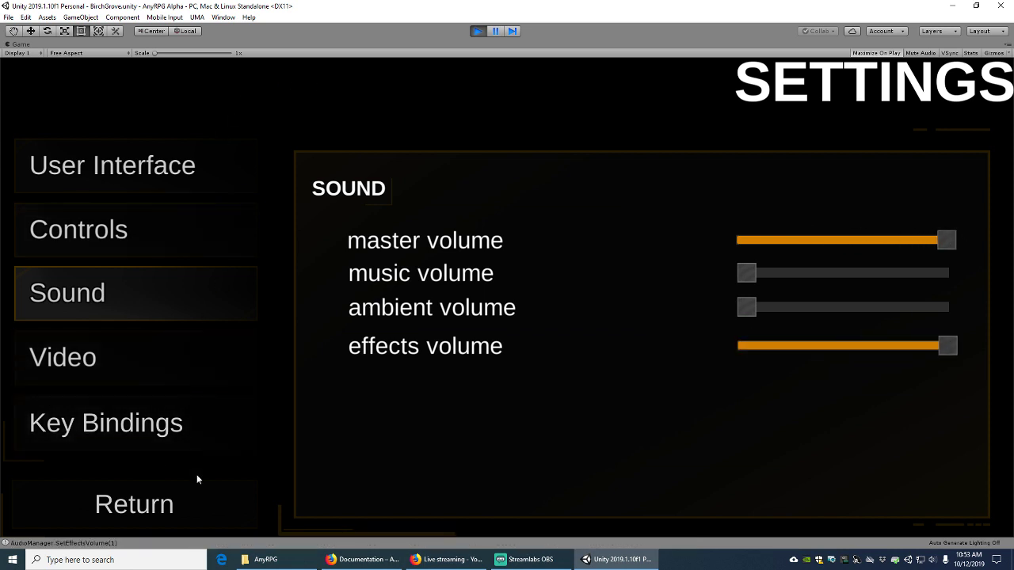
left_click_drag(912, 235, 770, 230)
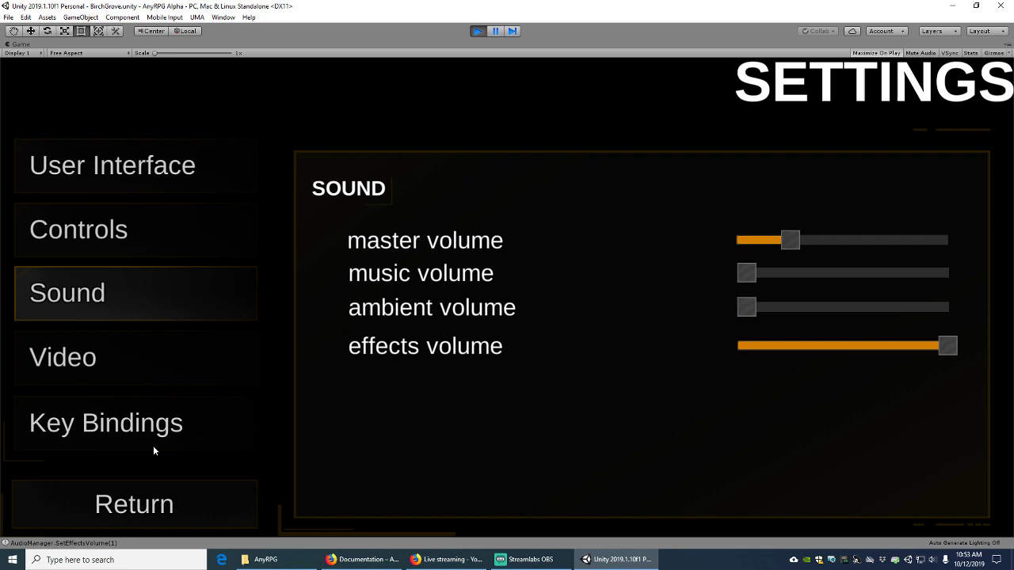
left_click(146, 503)
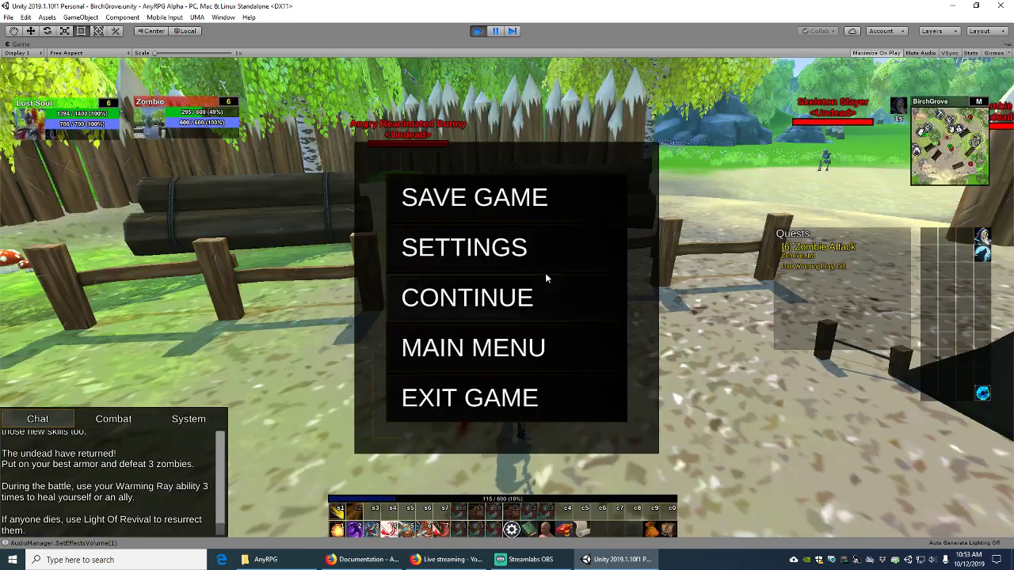
left_click(481, 296)
Defeat the second zombie using the abilities in slots 3 and 4
key("3")
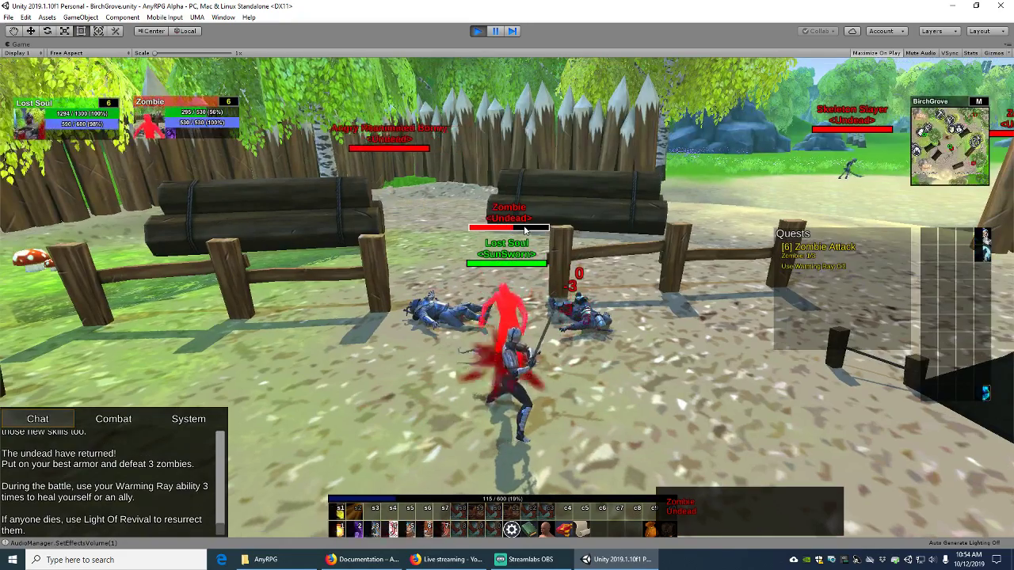
key("4")
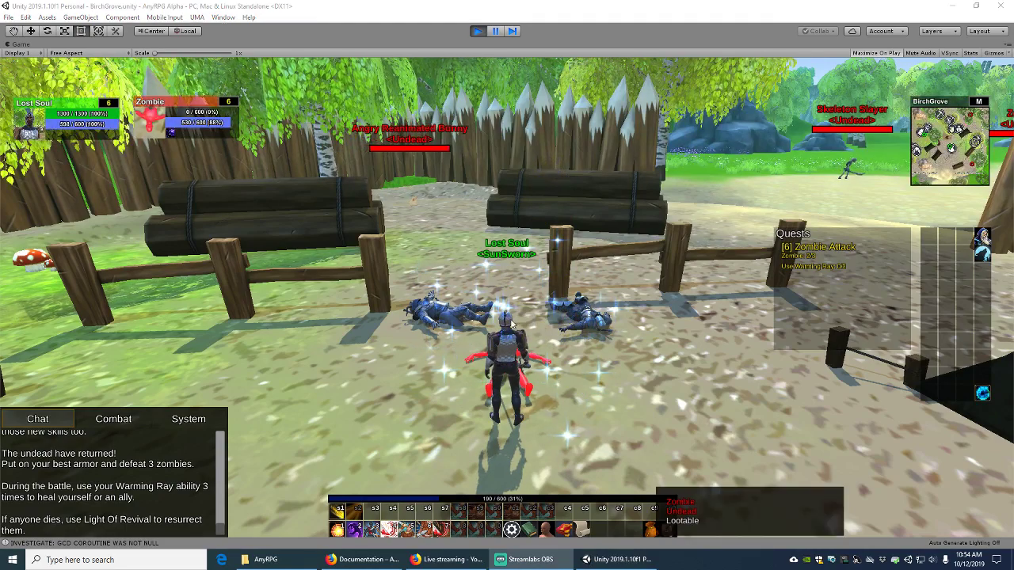
Take all loot from the second zombie and complete Lesser Elemental Death with Life Tether as the reward
right_click(507, 343)
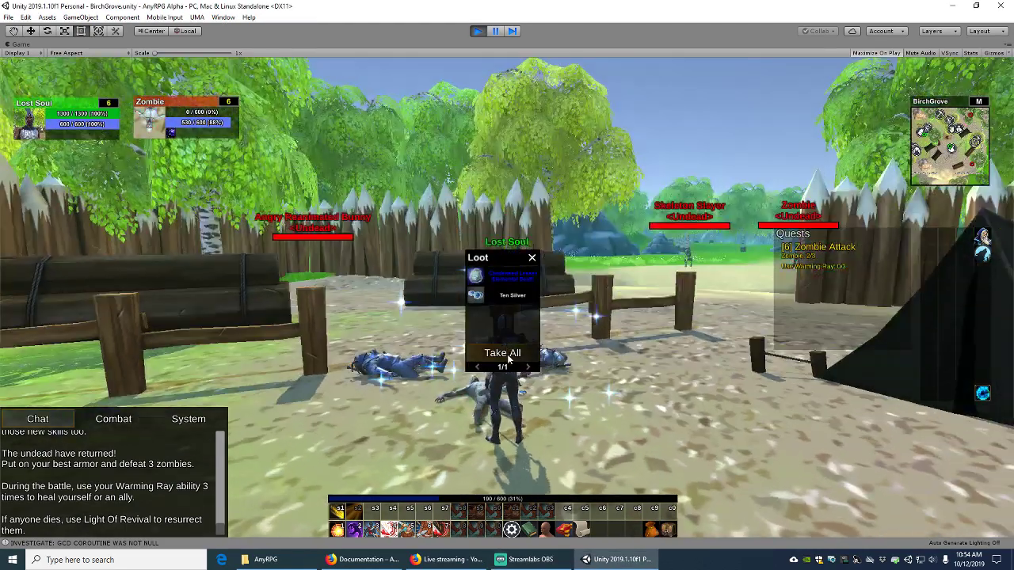
left_click(504, 352)
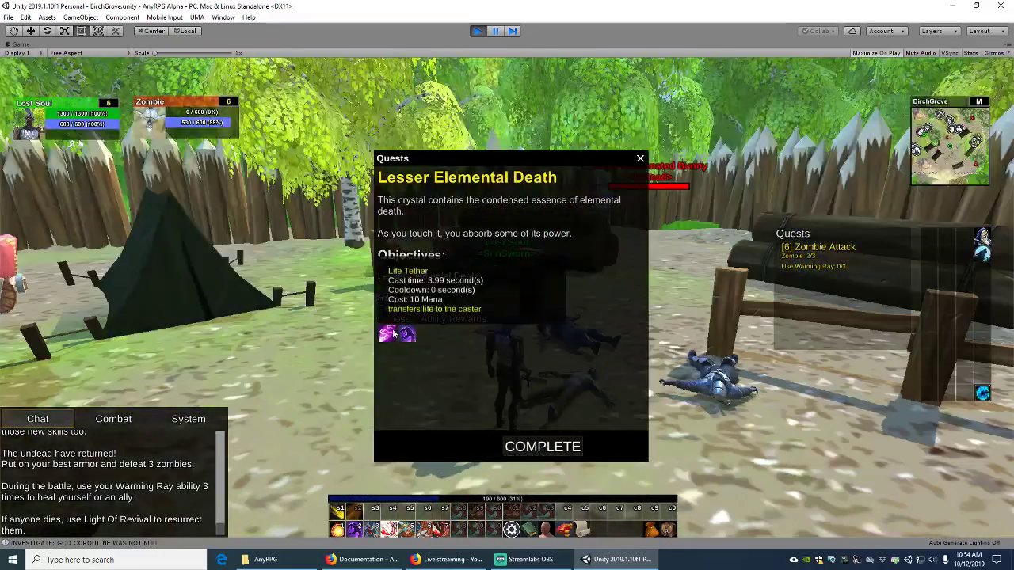
left_click(387, 335)
left_click(543, 447)
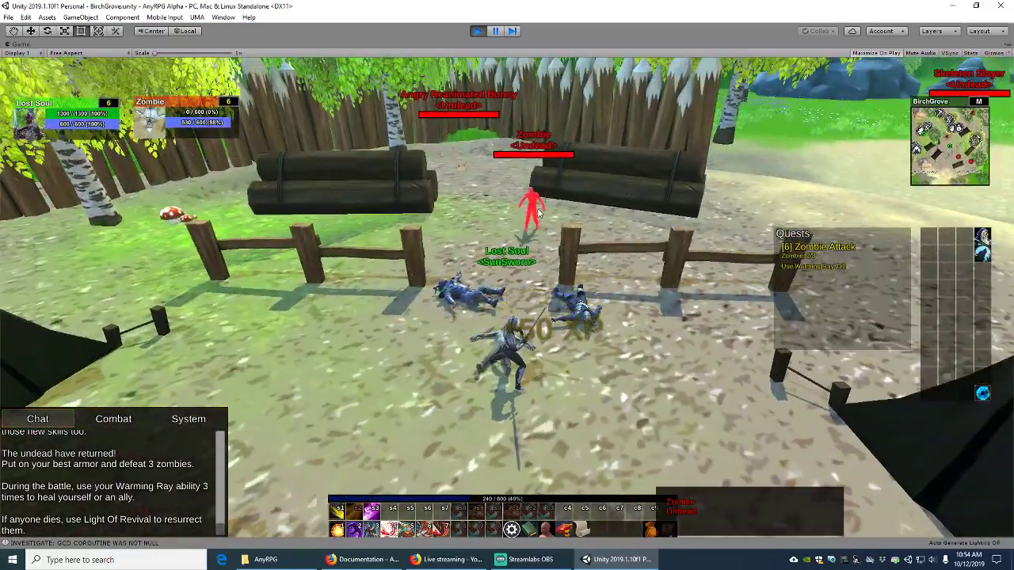
Attack the third approaching zombie with the slot 3 ability and defeat it
right_click_drag(531, 206, 507, 210)
right_click(504, 211)
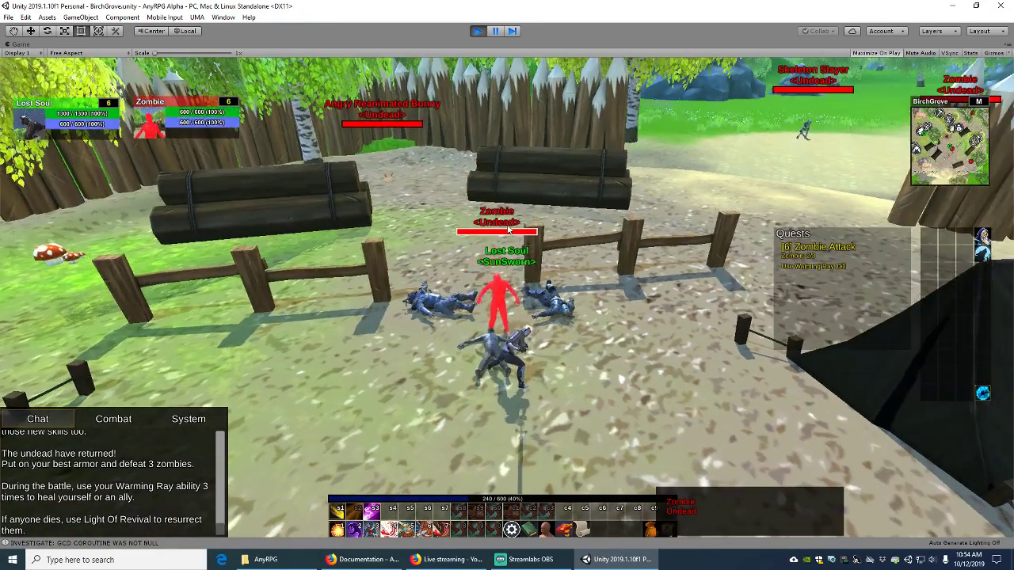
key("3")
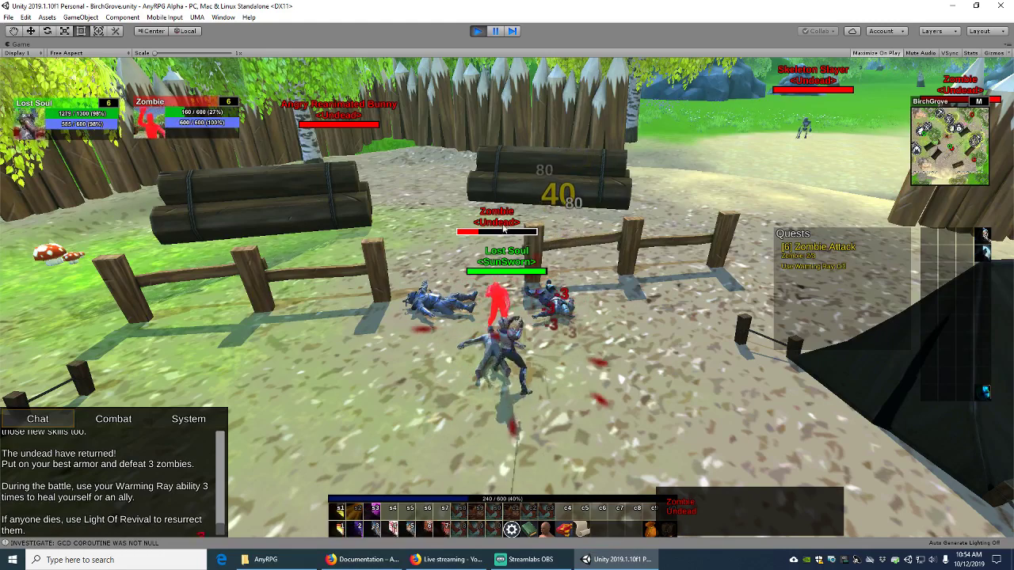
left_click(500, 31)
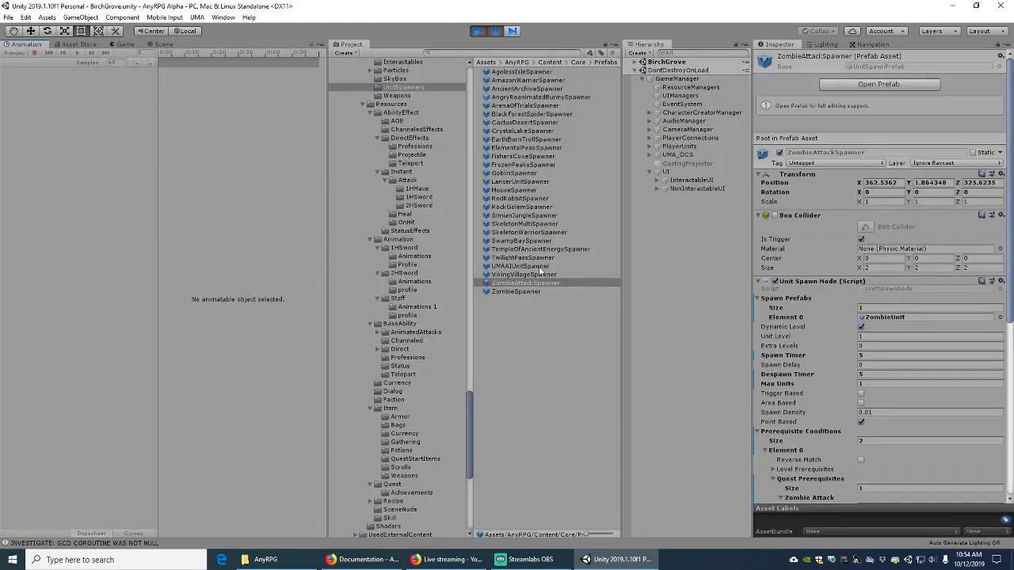
left_click(499, 32)
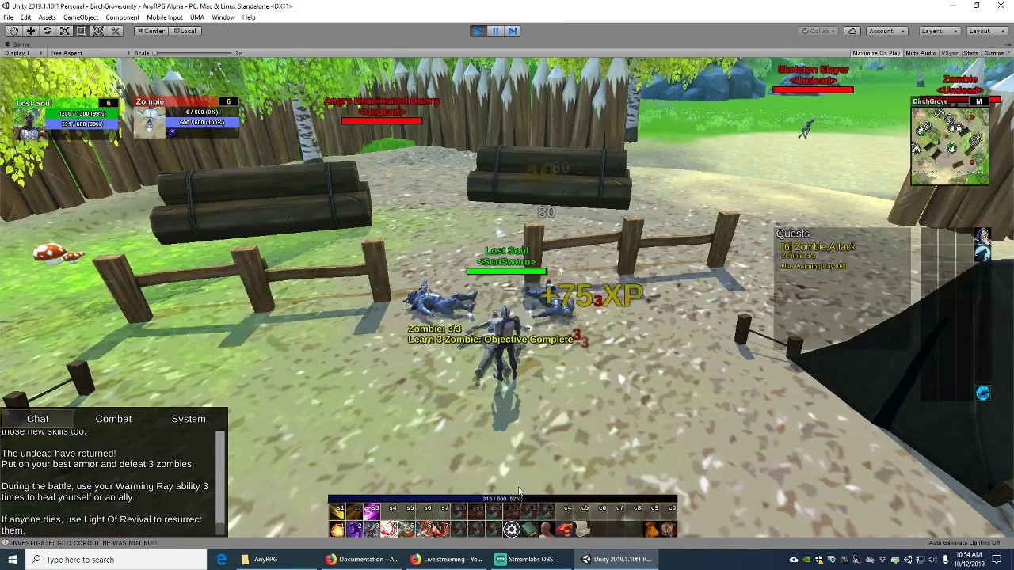
Reduce the game's master and effects volumes to zero and resume playing
left_click(511, 529)
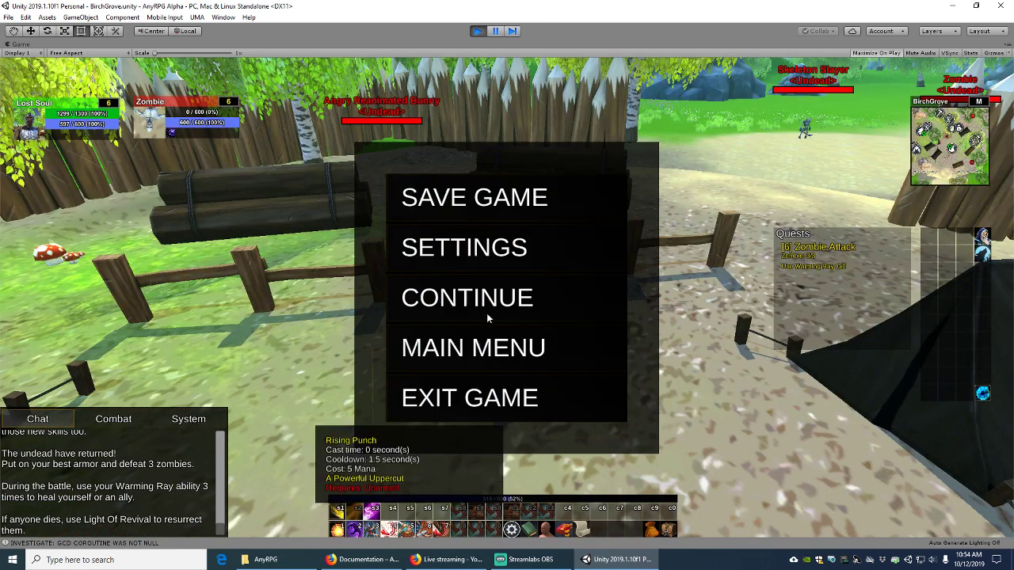
left_click(441, 246)
left_click(96, 301)
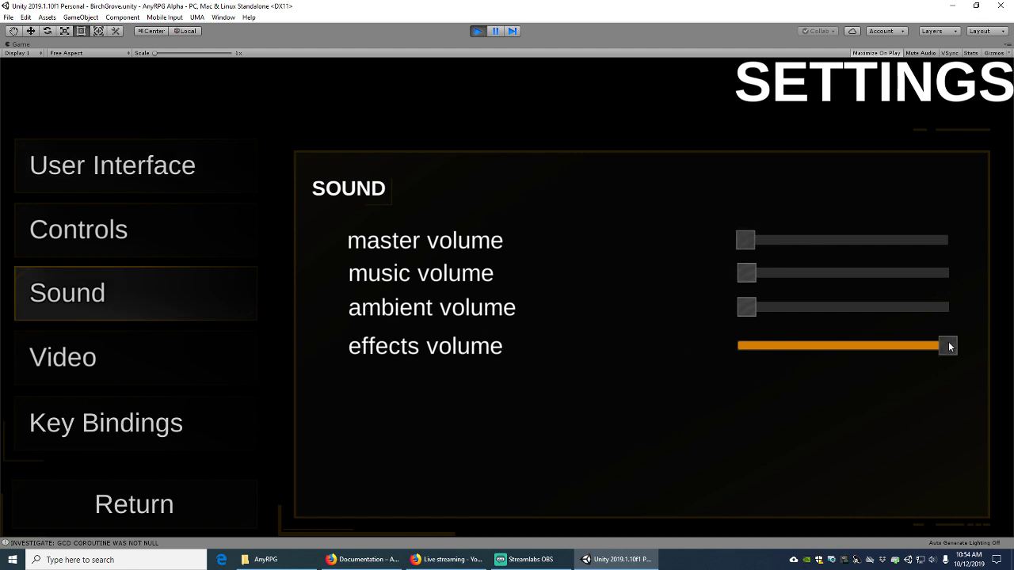
left_click_drag(950, 347, 567, 264)
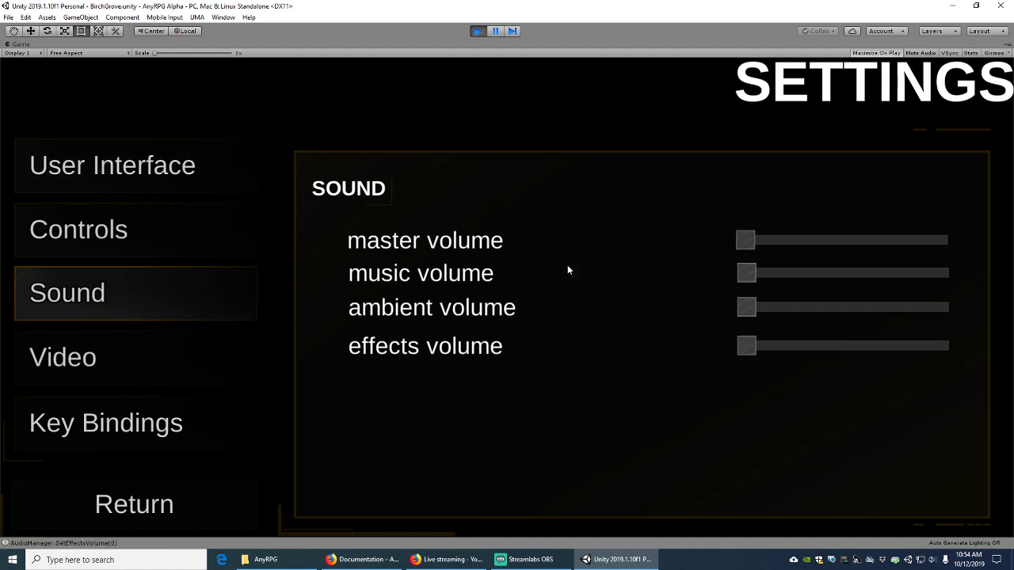
left_click(143, 514)
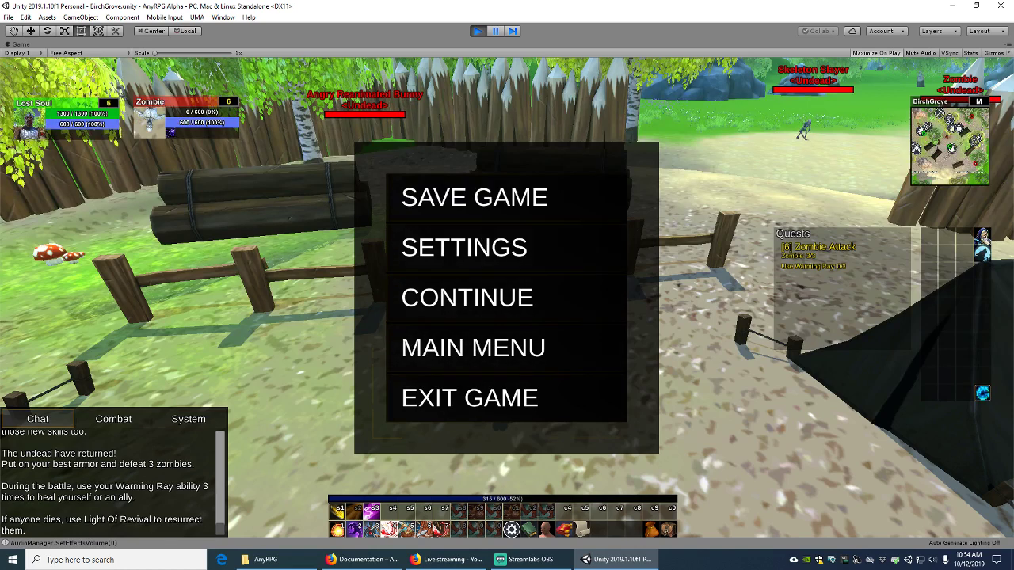
key("alt+Tab")
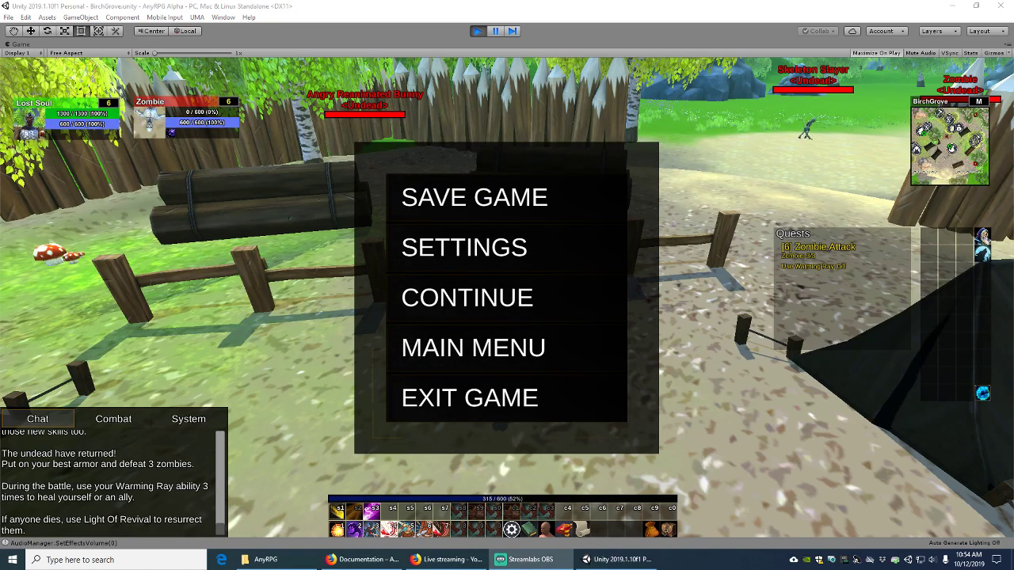
left_click(475, 298)
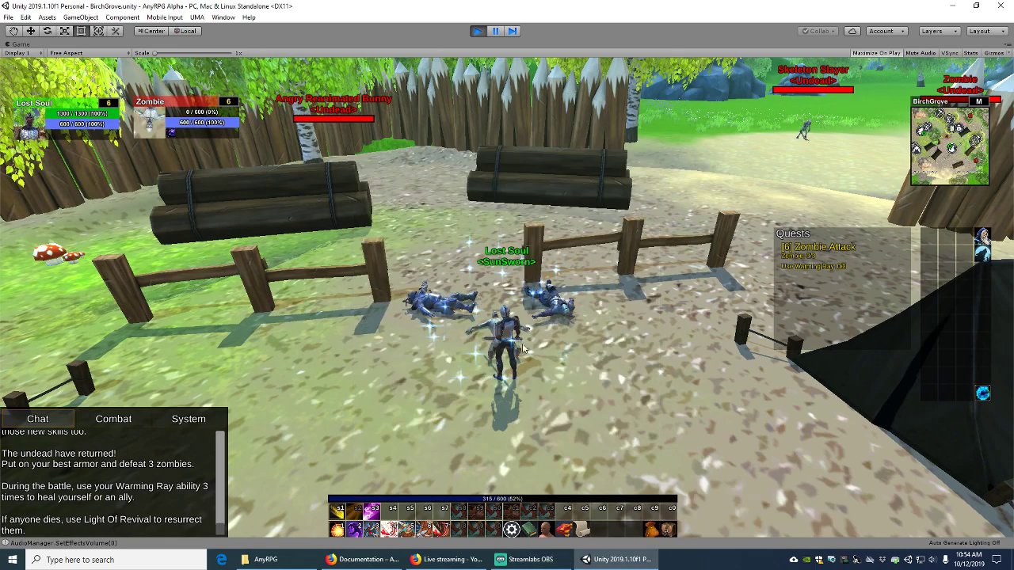
Loot the corpse of the third zombie lying beside the fence
scroll(577, 331, "up", 3)
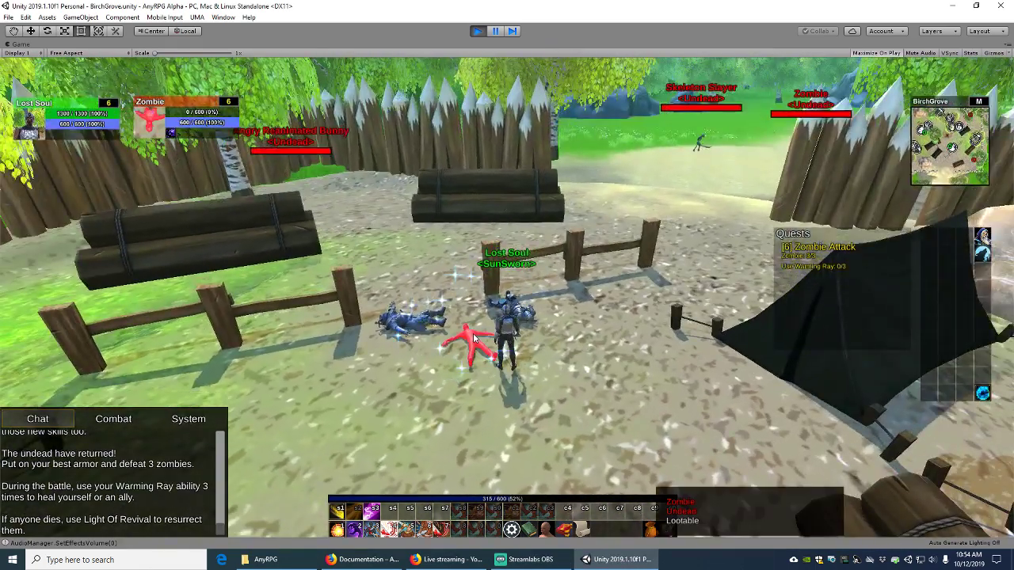
right_click(477, 339)
left_click(503, 353)
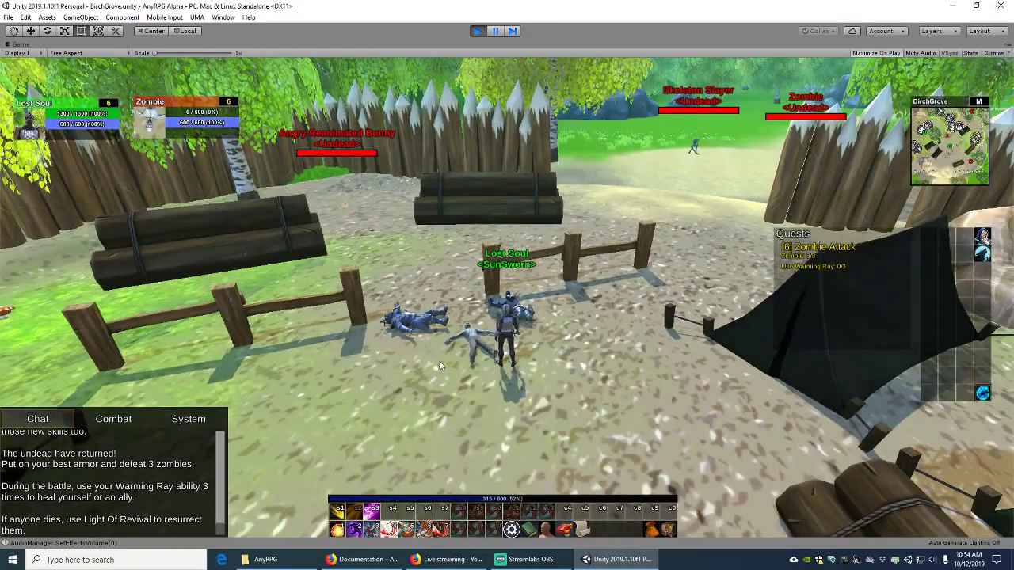
Equip the staff from the backpack as the character's weapon
key("b")
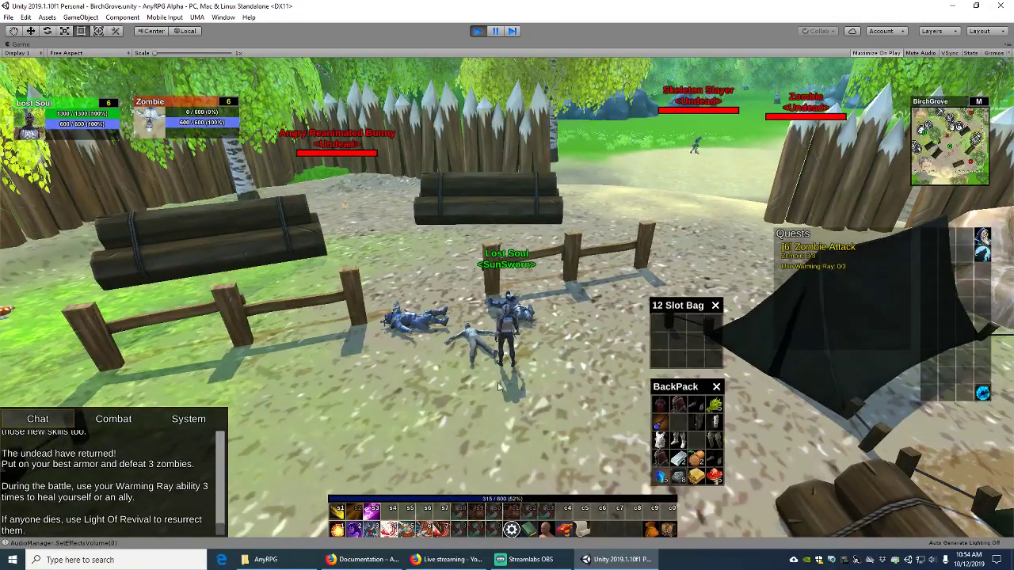
right_click(664, 425)
key("Escape")
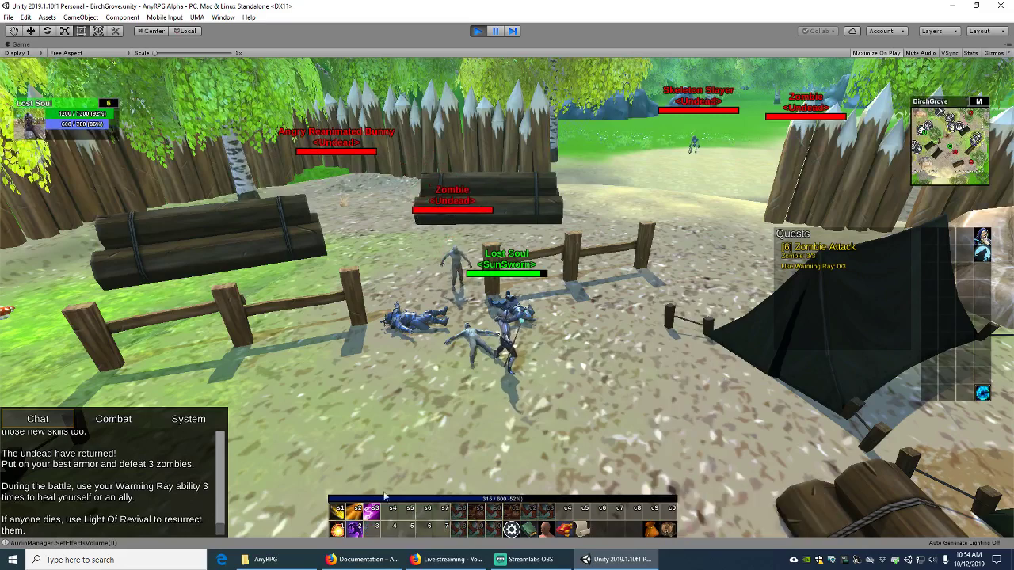
Cast Warming Ray on your own character and defeat the attacking zombie with the abilities in slots 1 and 2
left_click(343, 513)
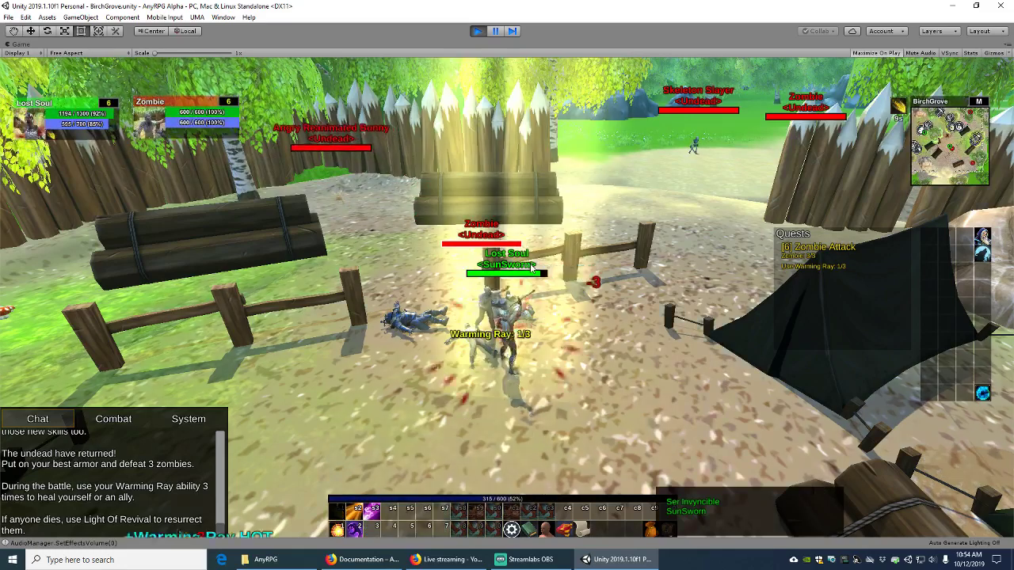
left_click(346, 530)
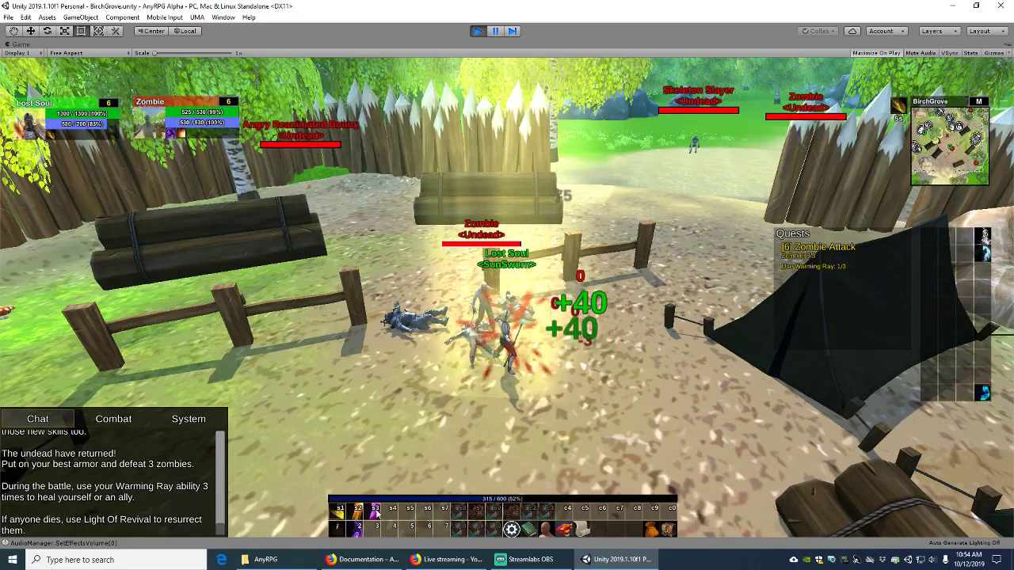
left_click(354, 527)
mouse_move(576, 386)
left_mouse_down()
mouse_move(630, 381)
mouse_move(581, 380)
left_mouse_up()
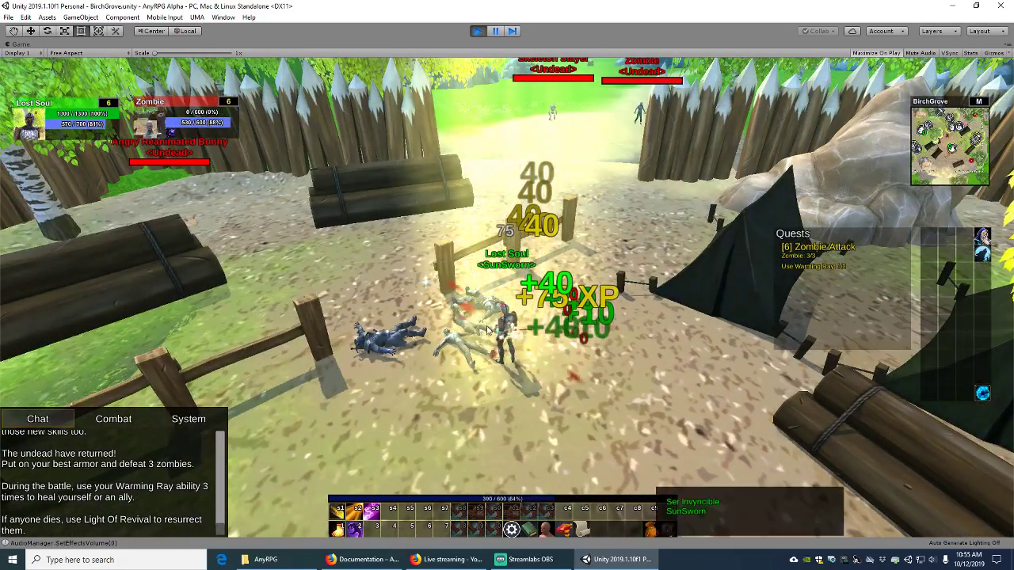
Review the character's stats and equipment, and inspect the loot on the newly defeated zombie
key("c")
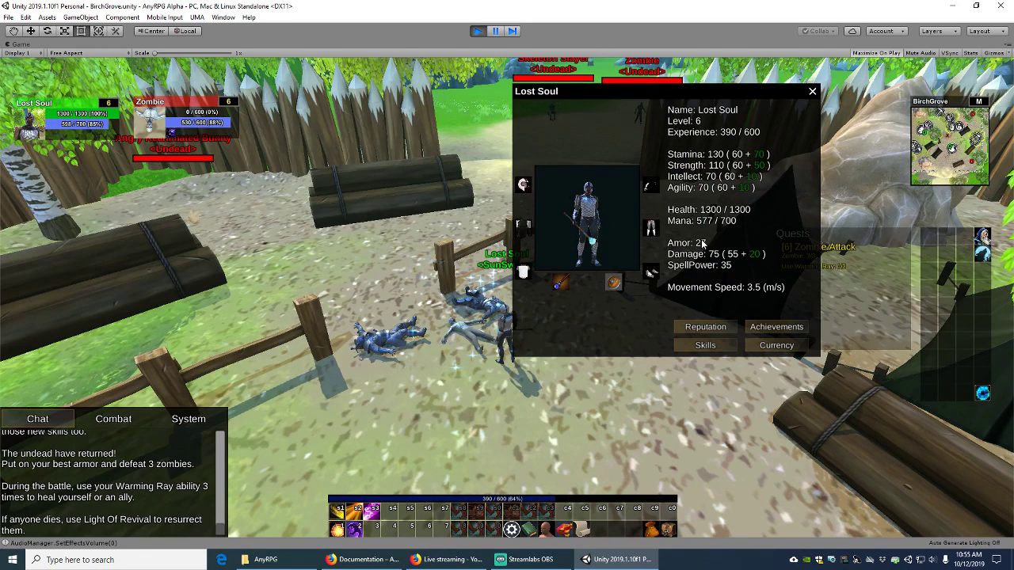
key("c")
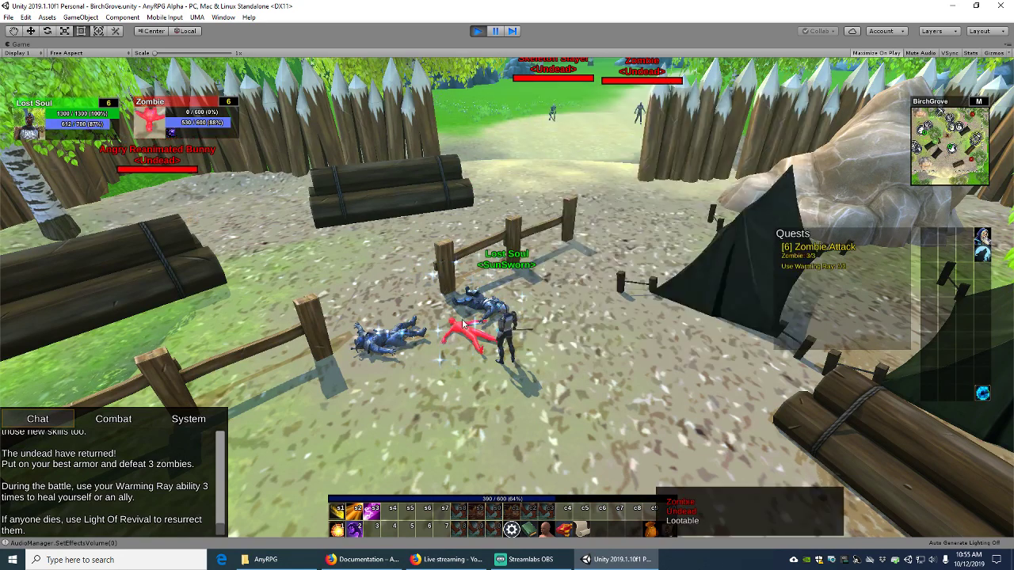
right_click(463, 335)
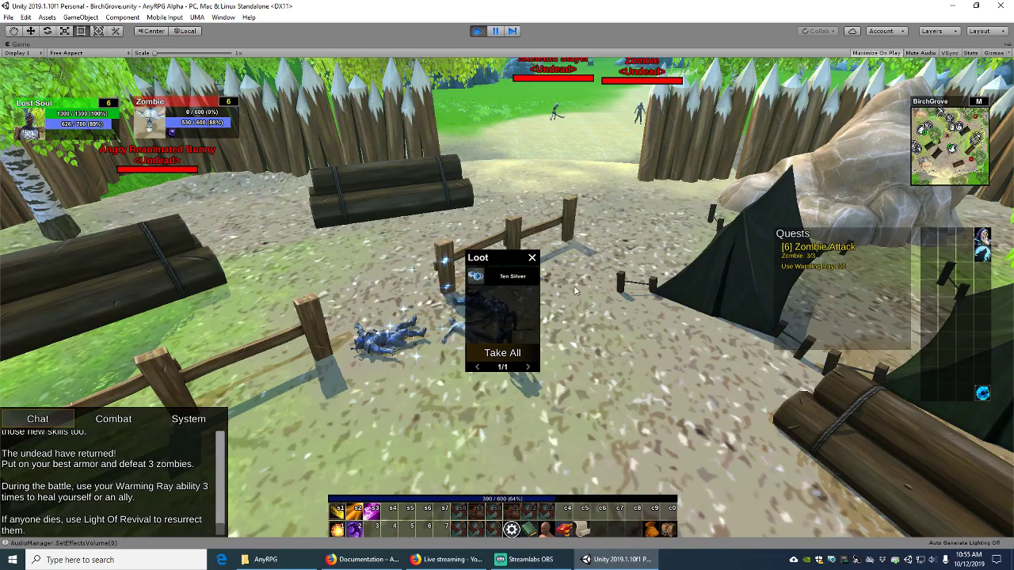
left_click(576, 291)
right_click_drag(576, 290, 548, 306)
Resurrect the fallen Ser Invyncible and Master Impassive with Light Of Revival
left_click(532, 302)
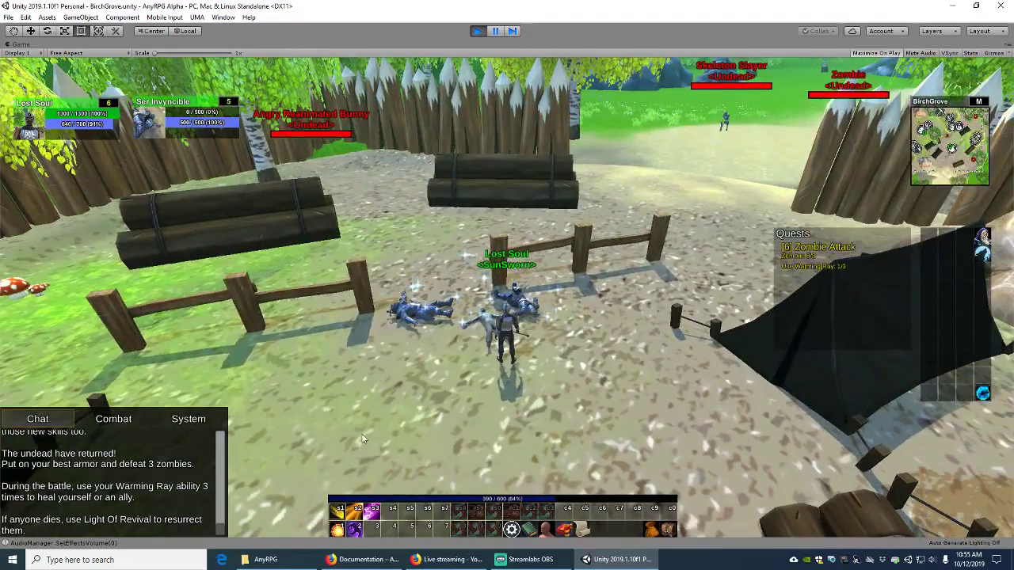
left_click(338, 510)
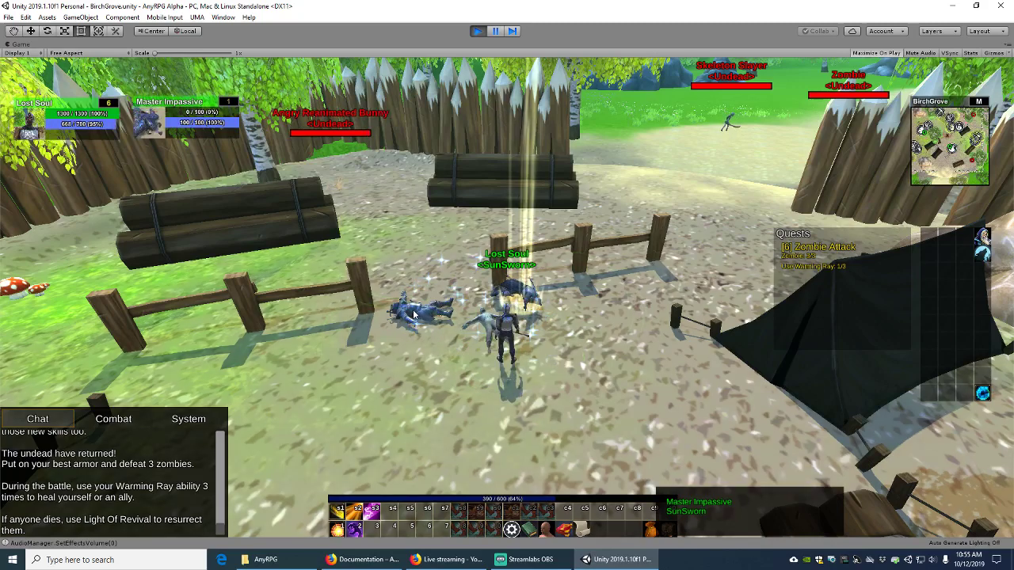
left_click(337, 509)
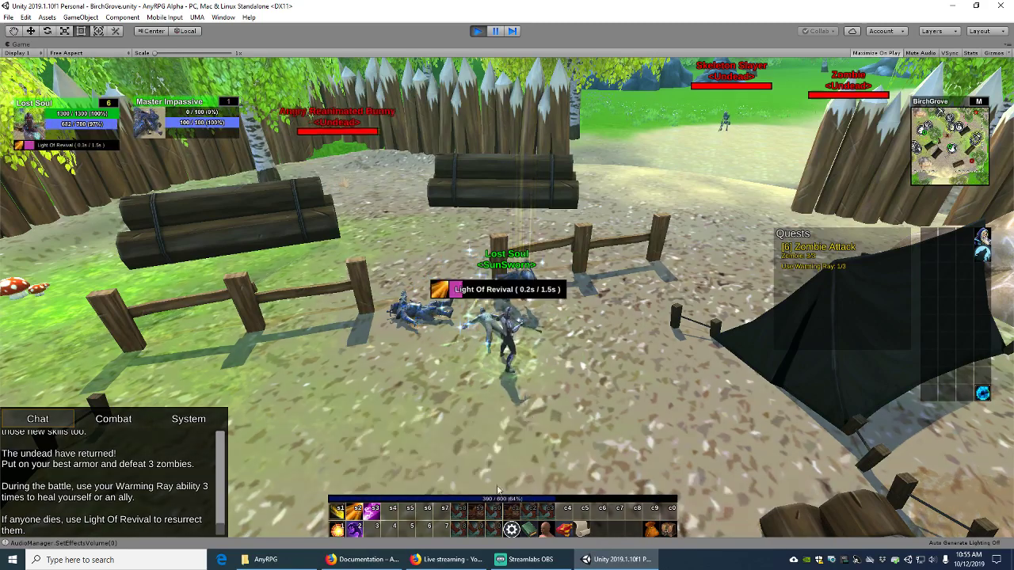
Take all loot from the dead zombie and cast Warming Ray a second time
right_click(487, 321)
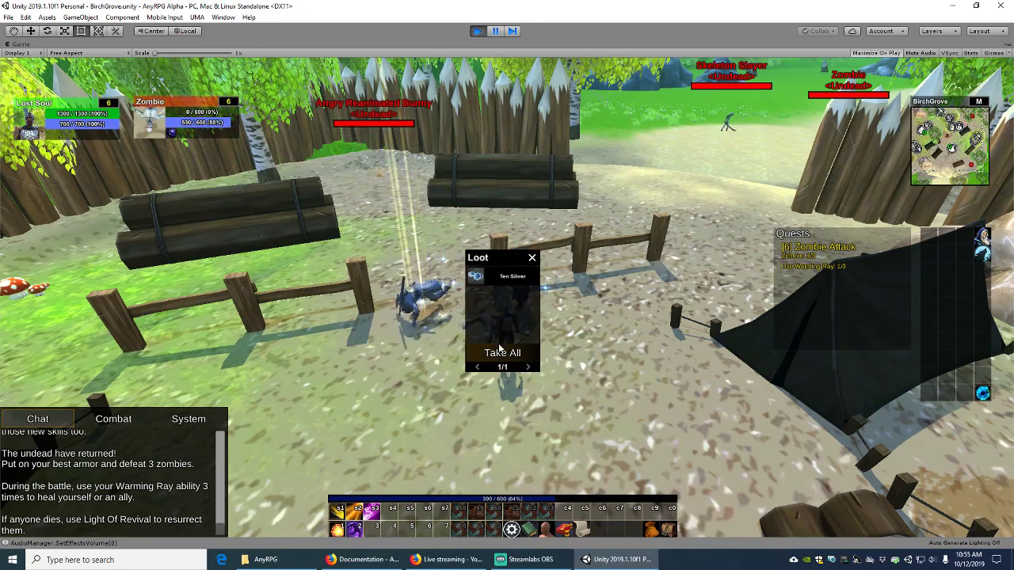
left_click(501, 355)
key("shift+1")
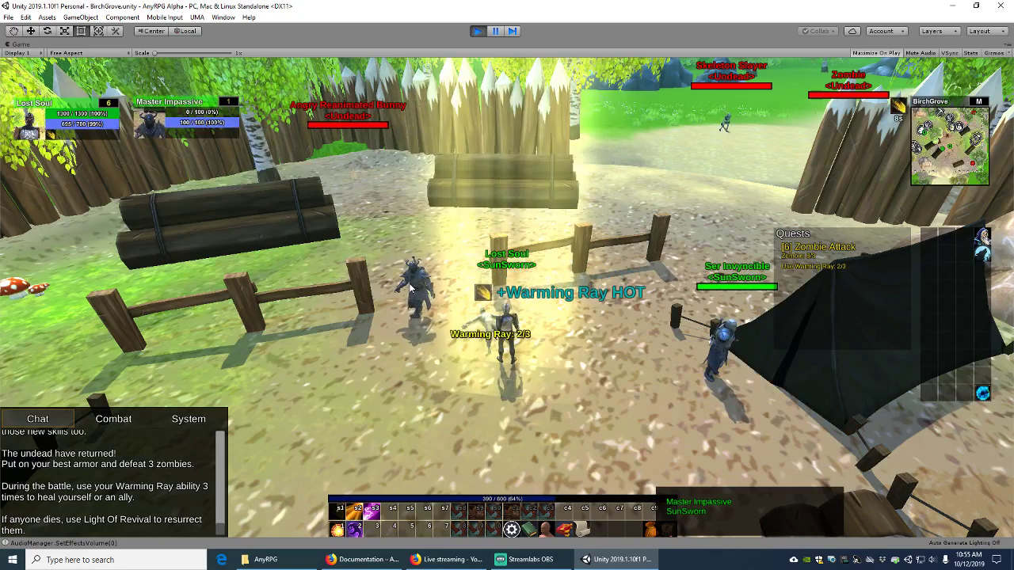
Target the zombie approaching past the log pile and defeat it using the slot S3 ability
left_click(711, 341)
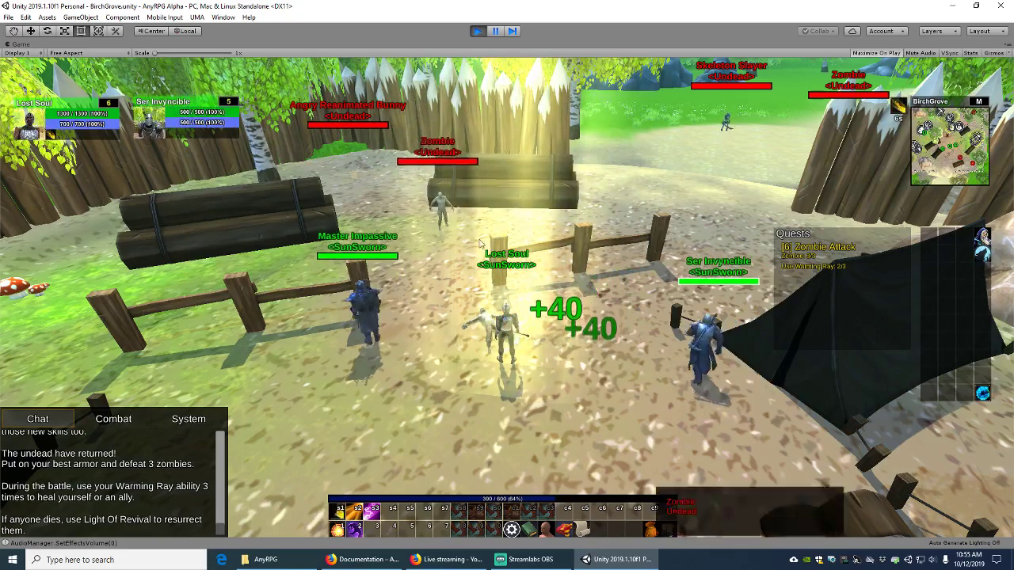
left_click(448, 172)
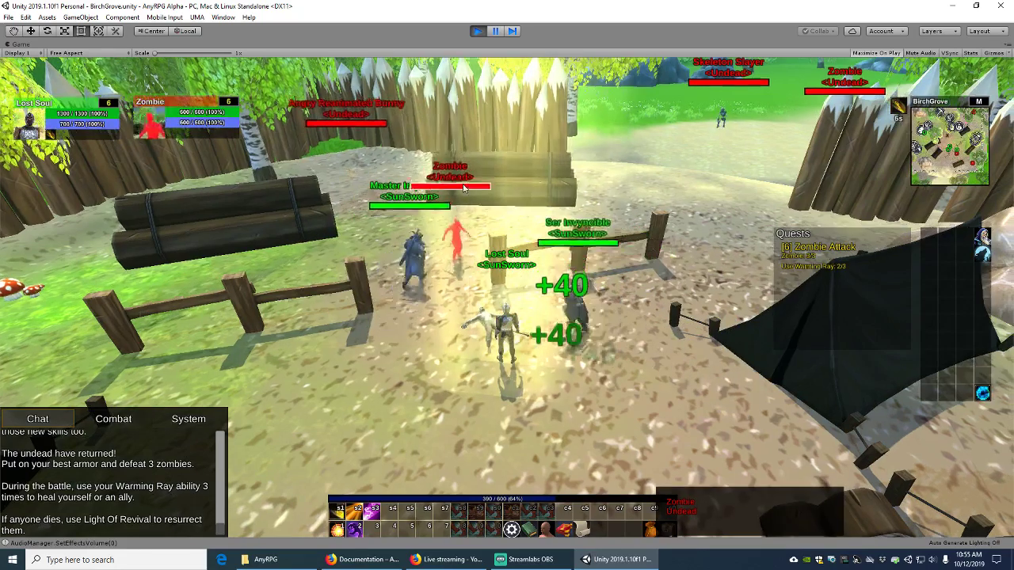
left_click(377, 514)
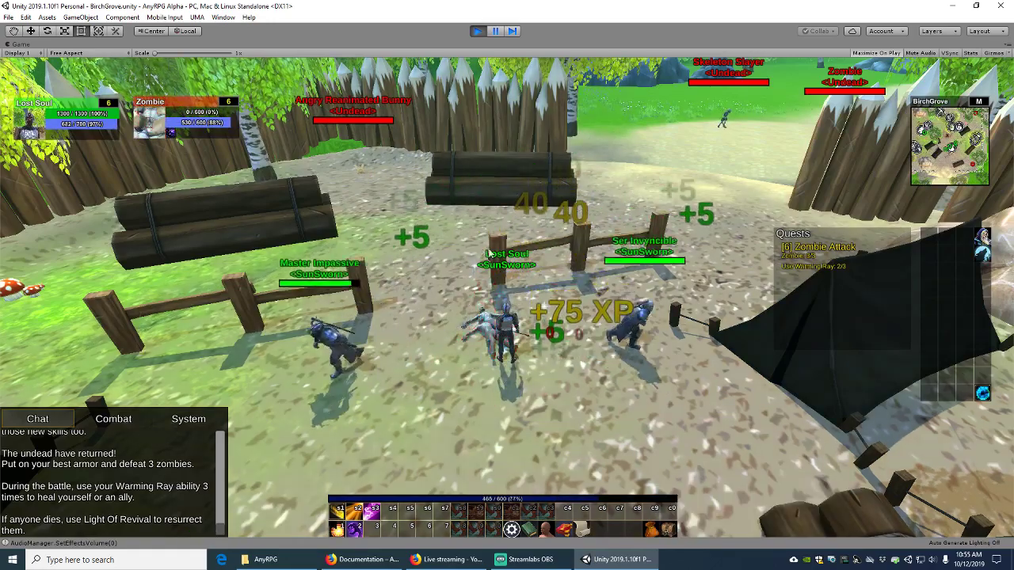
Cast Warming Ray a third time and apply Blessing Of The Makers to your own character
key("a")
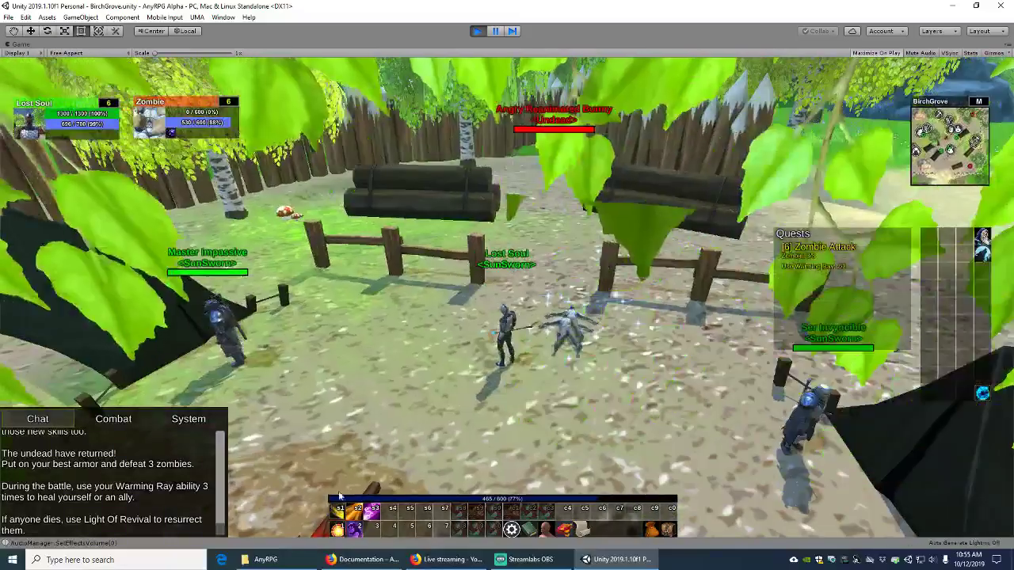
left_click(337, 509)
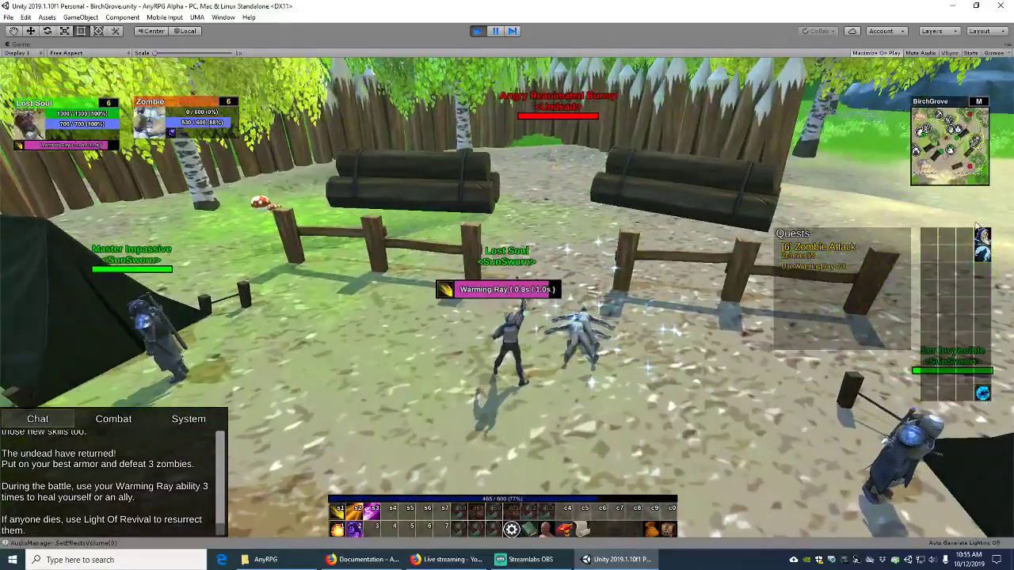
left_click(982, 238)
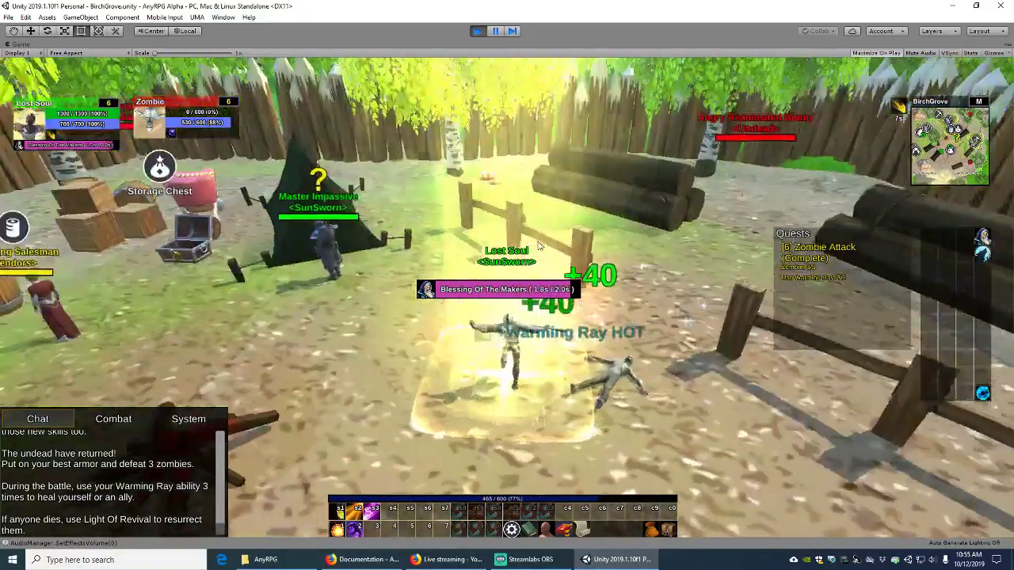
Walk back to the last defeated zombie and take all of its loot
key("w")
right_click_drag(539, 245, 737, 156)
right_click(440, 294)
key("Escape")
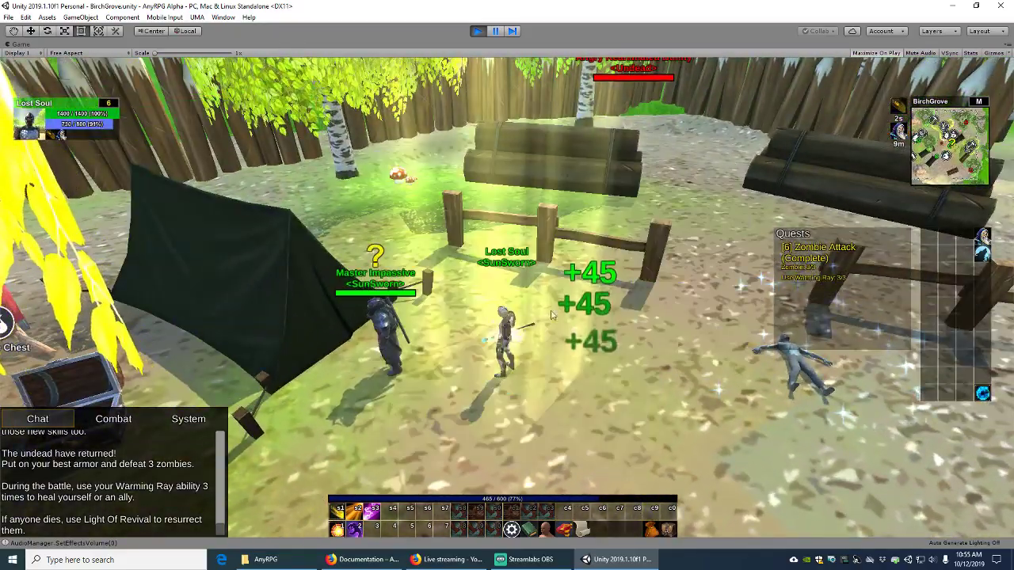
right_click_drag(538, 290, 606, 305)
key("w")
right_click(517, 301)
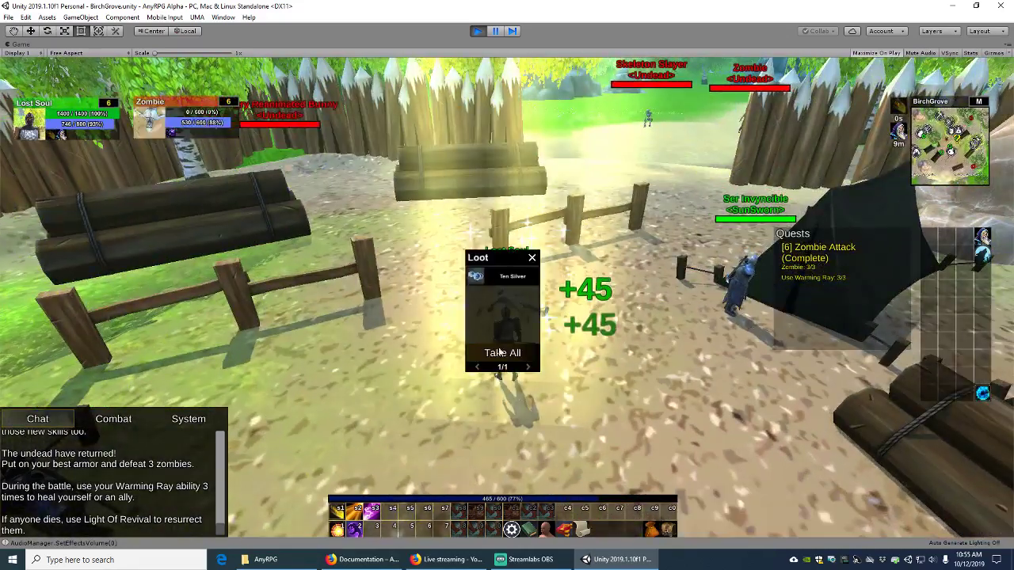
left_click(504, 352)
Return to Master Impassive and complete the Zombie Attack quest
right_click_drag(542, 333, 418, 291)
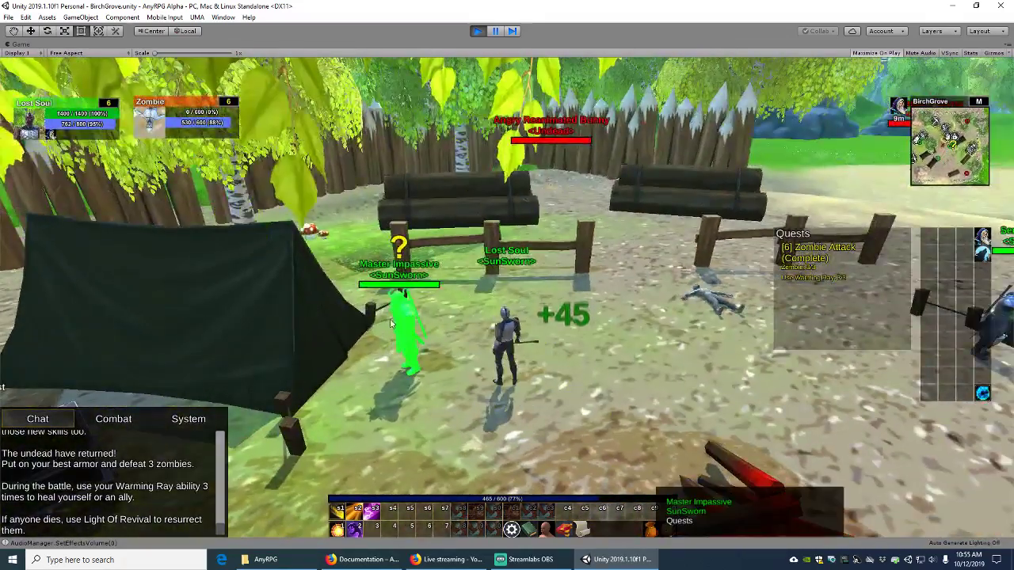
right_click(410, 336)
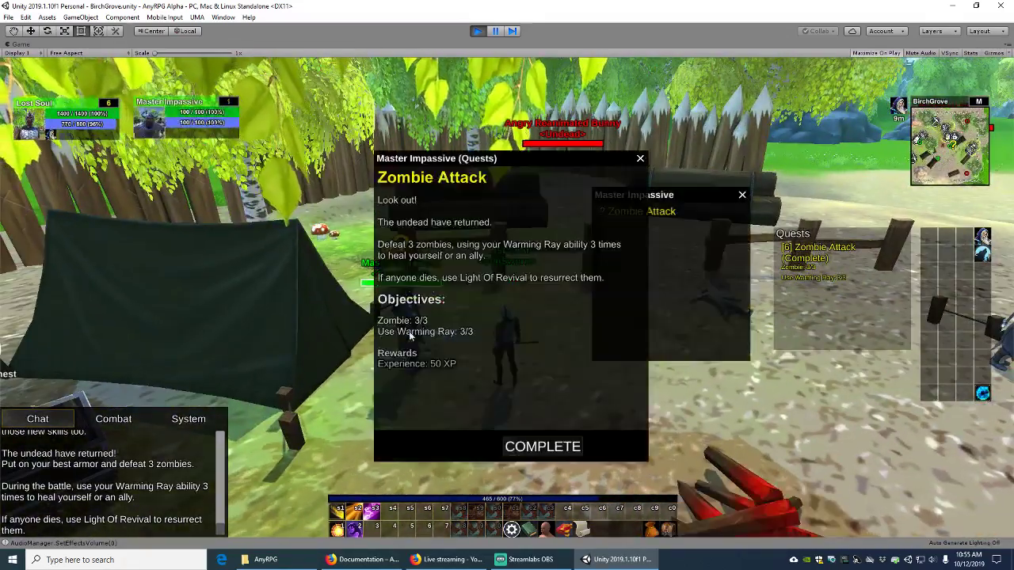
left_click(542, 448)
Go through Master Impassive's dialogue and accept the Report For Duty quest
left_click(341, 403)
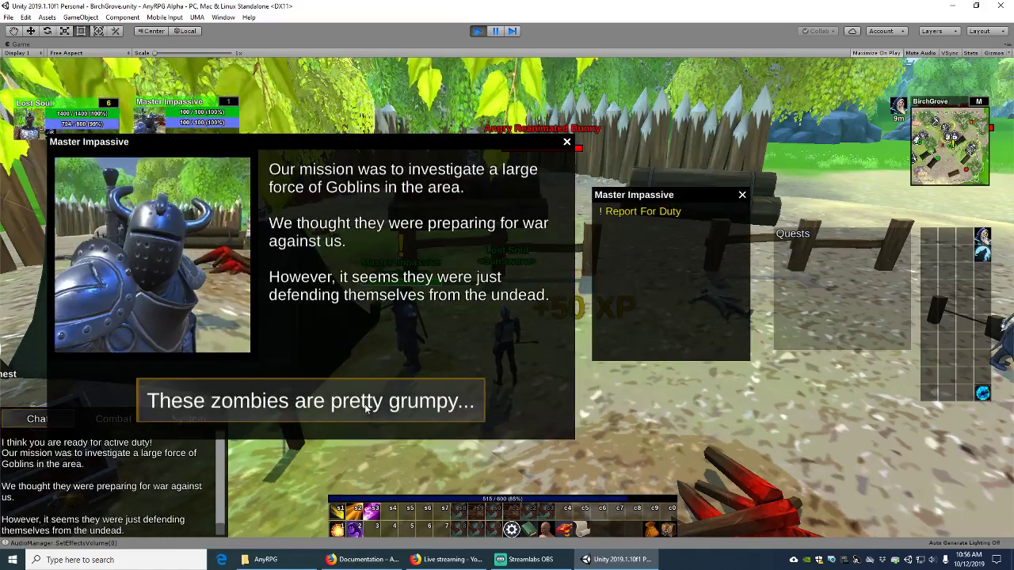
left_click(366, 404)
left_click(380, 404)
left_click(340, 401)
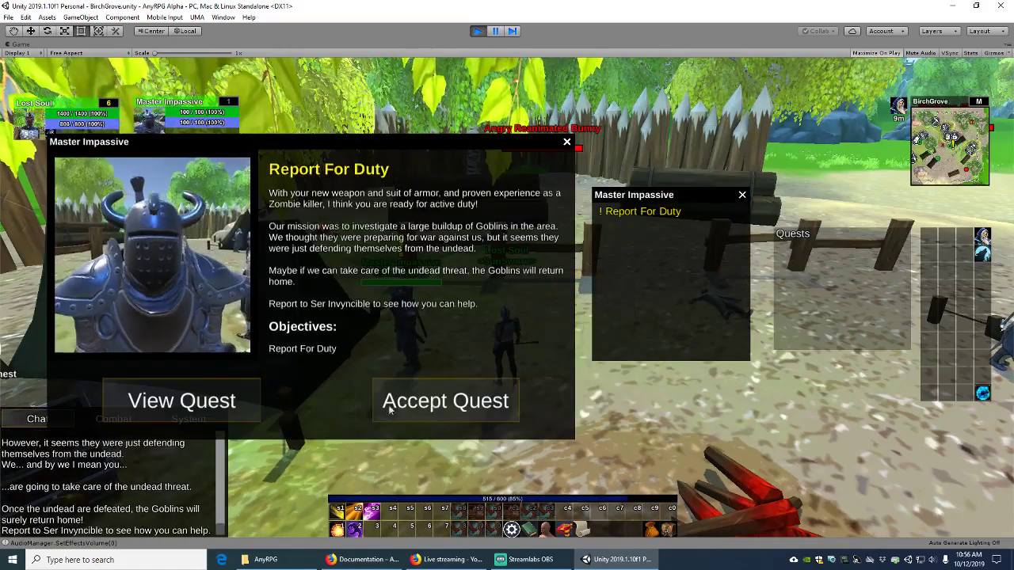
left_click(446, 402)
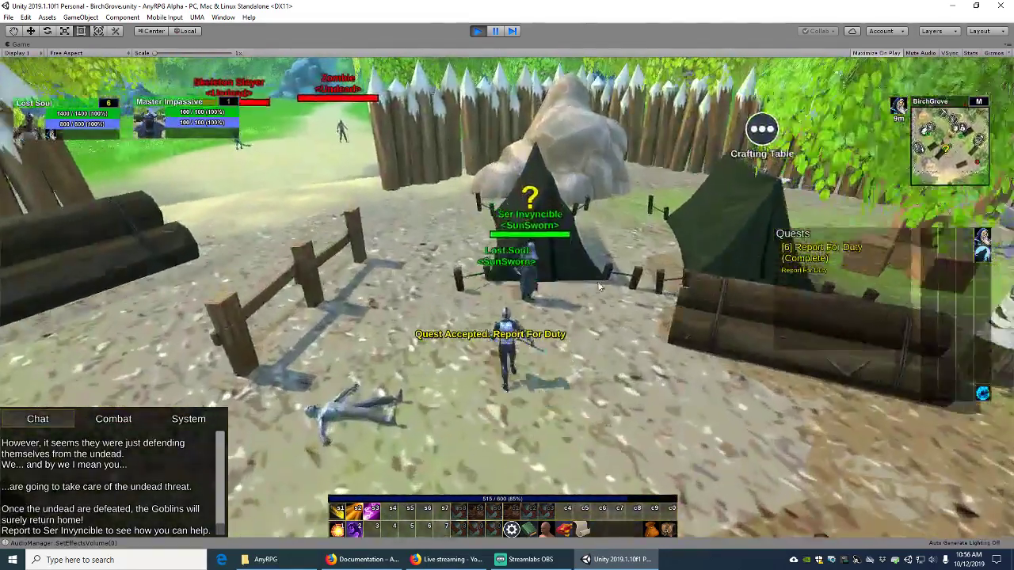
Swap the staff for the sword from the backpack
key("b")
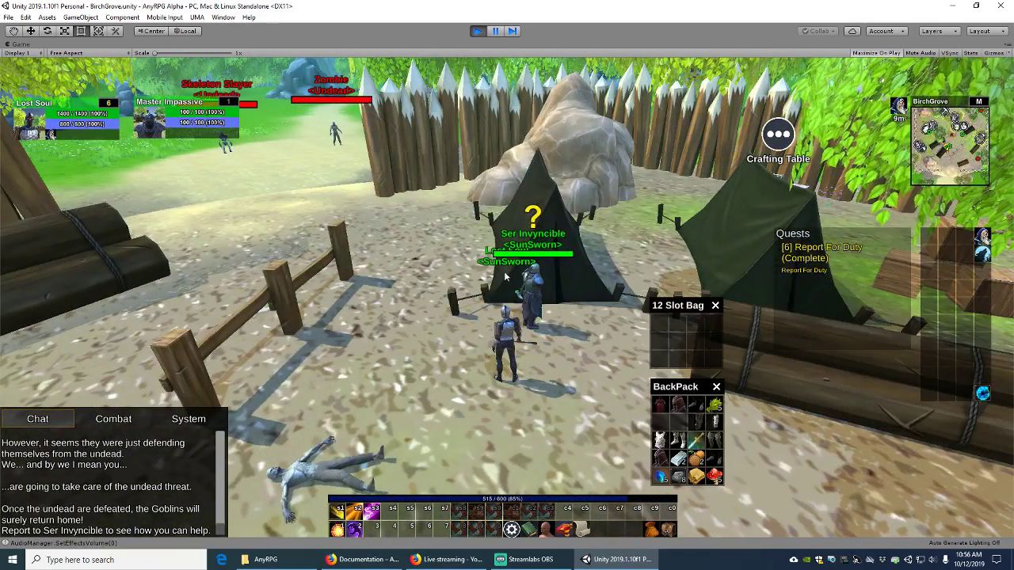
right_click(696, 441)
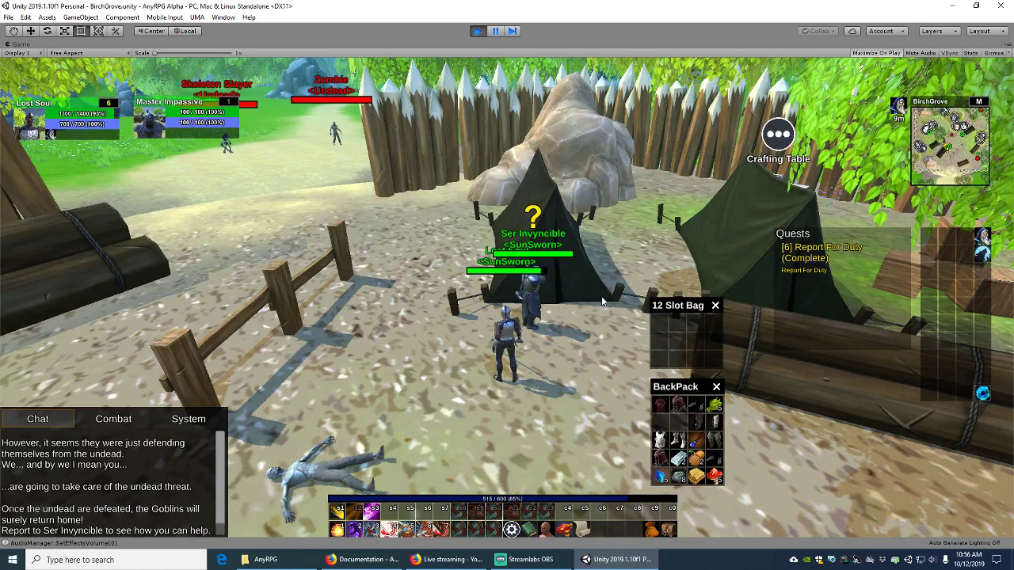
key("b")
Turn in Report For Duty to Ser Invyncible and accept the Kill 5 Undead quest from him
left_click(530, 295)
left_click(545, 445)
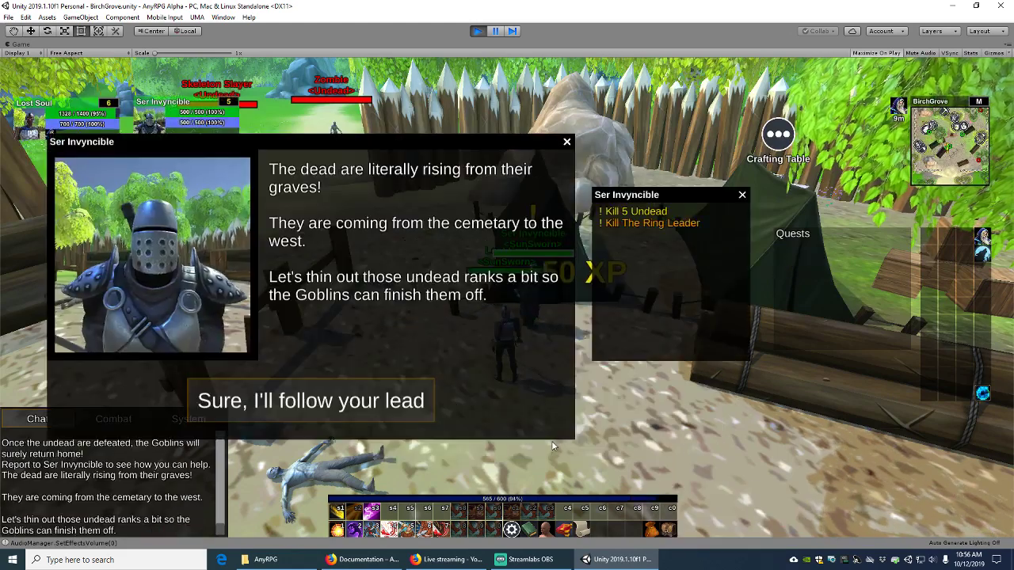
left_click(416, 413)
left_click(309, 400)
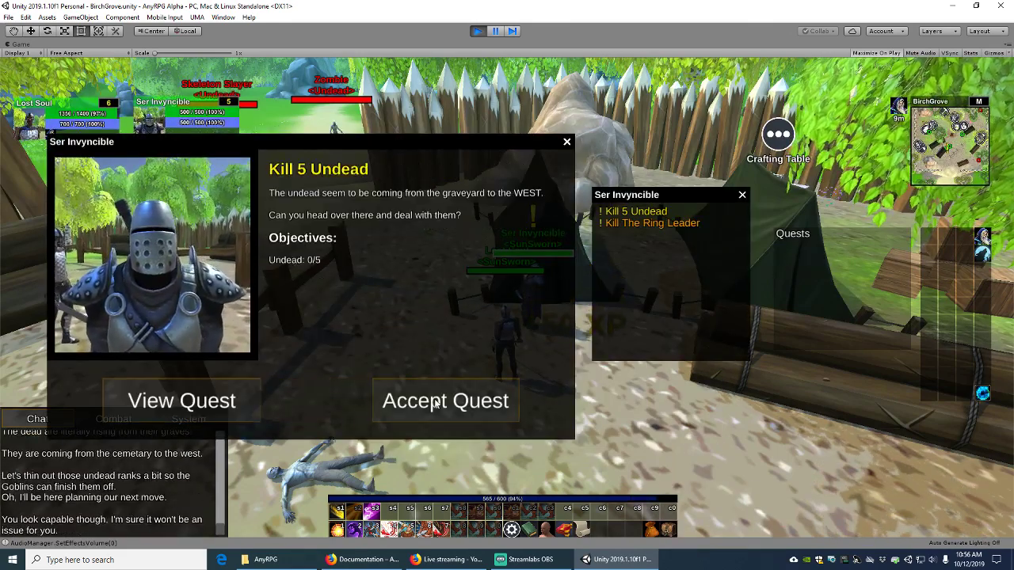
left_click(435, 404)
Go through Ser Invyncible's remaining dialogue and accept the Kill The Ring Leader quest
left_click(428, 403)
left_click(412, 403)
left_click(400, 405)
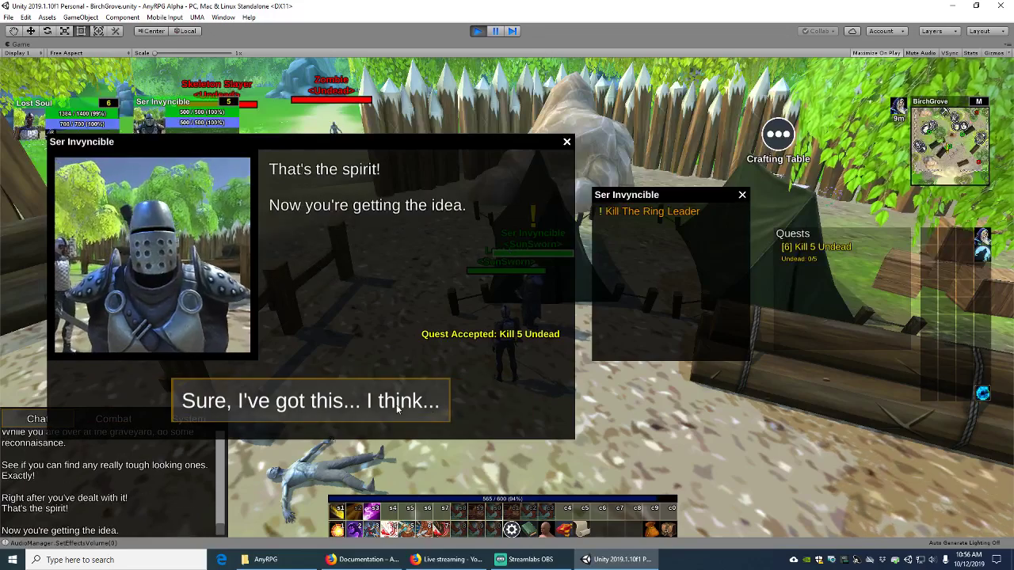
left_click(398, 409)
left_click(438, 410)
Head toward the gap in the palisade and target the Zombie standing outside the camp
right_click_drag(633, 354, 440, 140)
key("w")
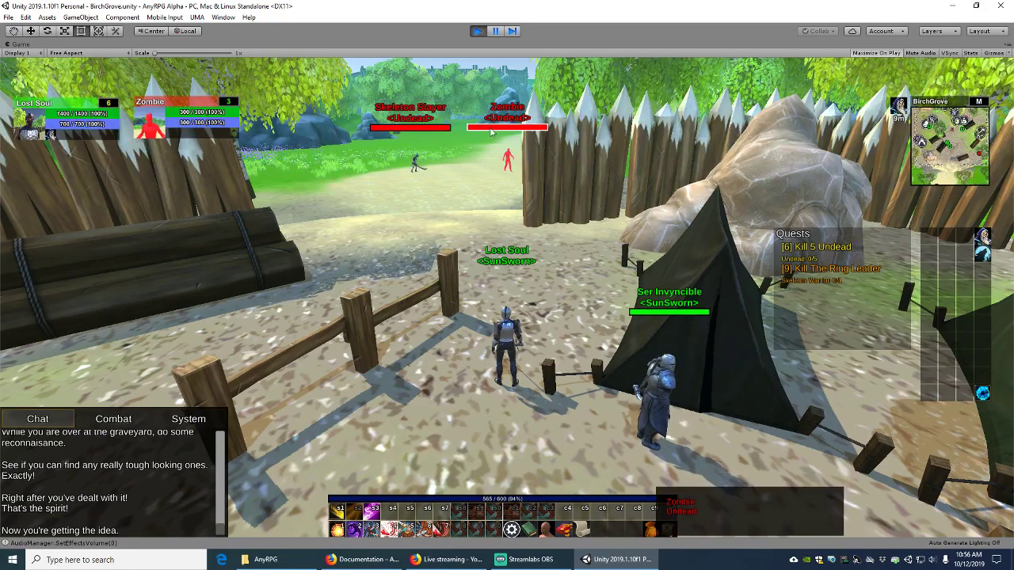
key("w")
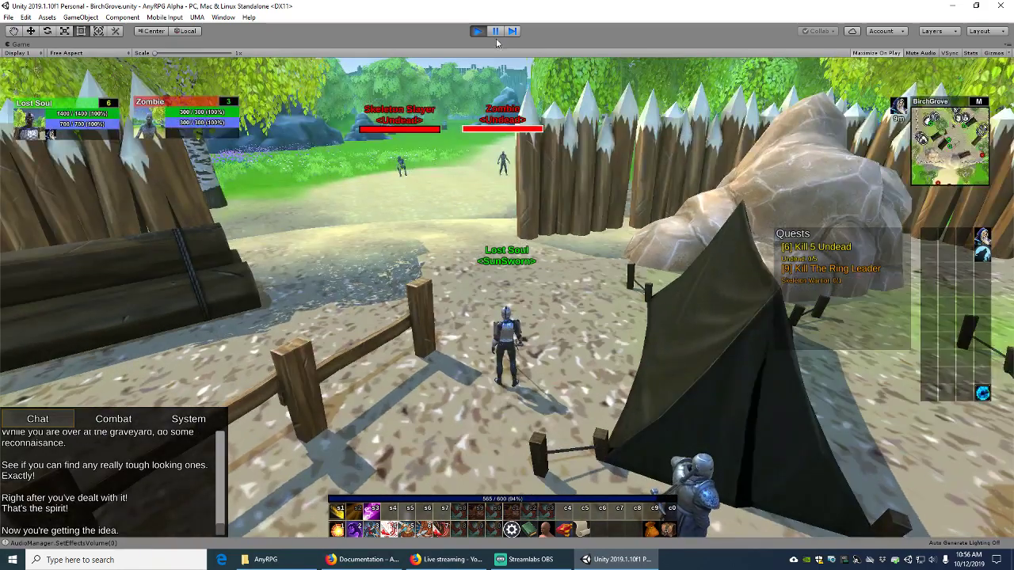
Attack the targeted Zombie outside the palisade gap with sword abilities until it is dead
key("w")
key("1")
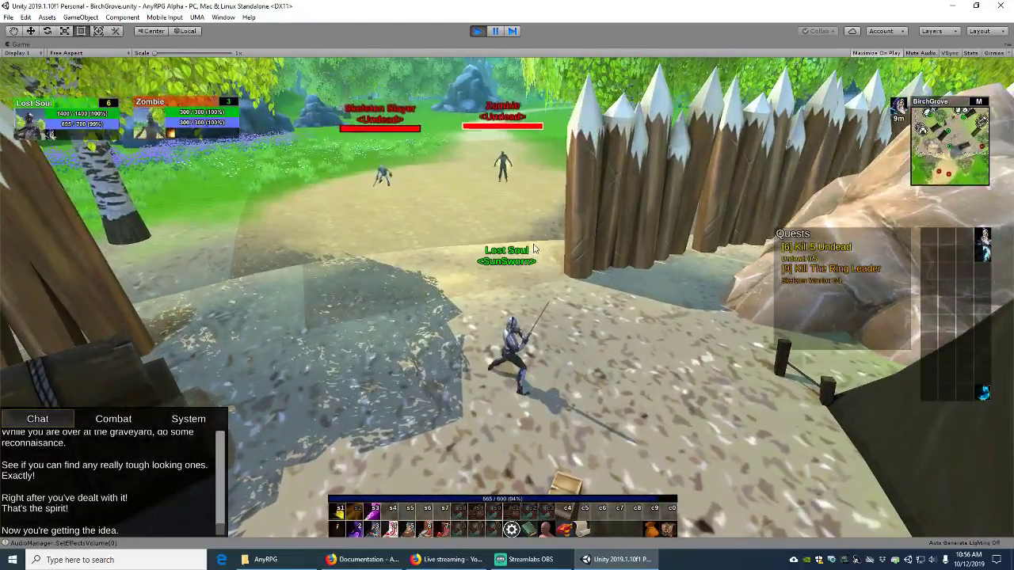
key("2")
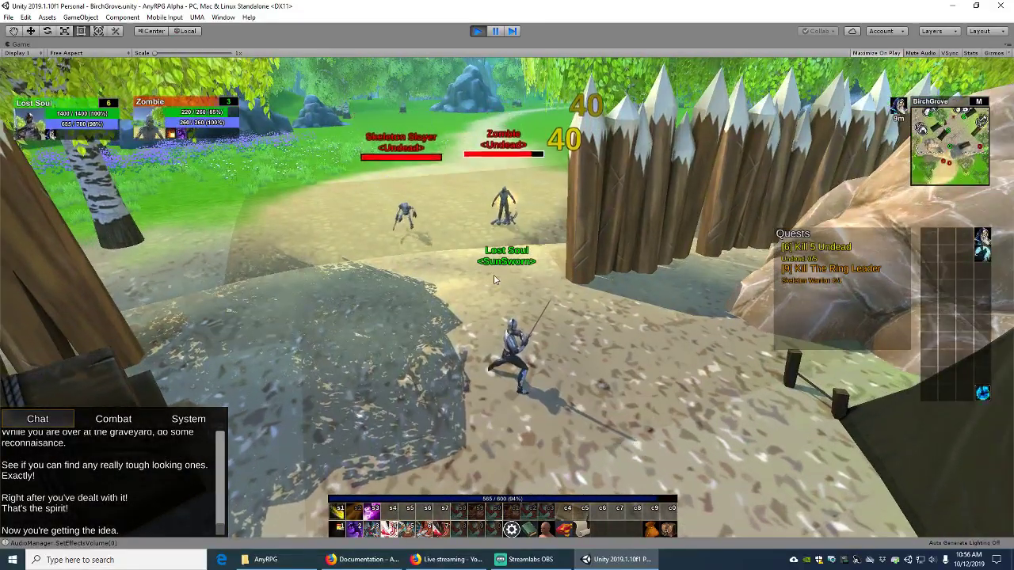
key("w")
key("3")
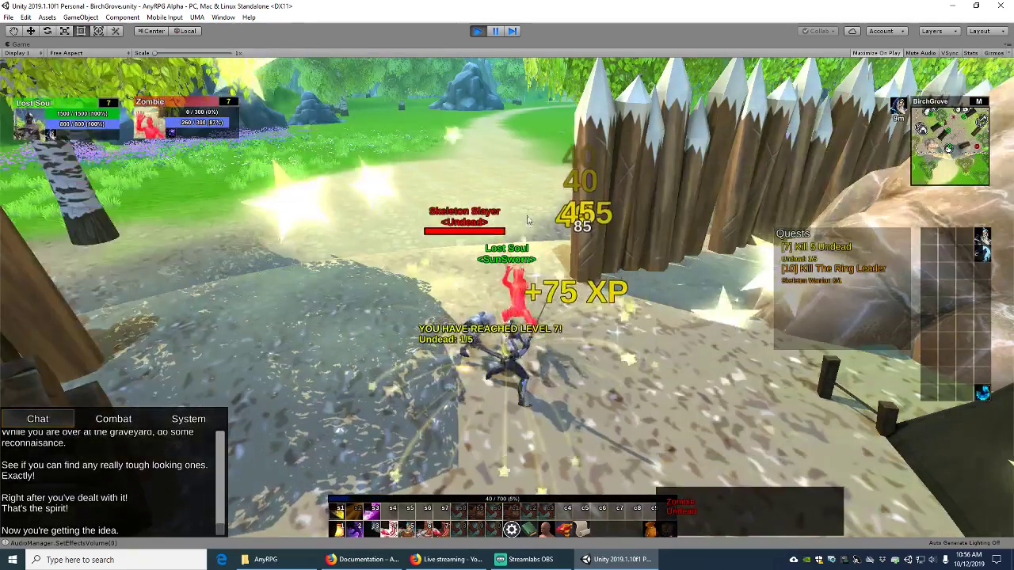
Target the Skeleton Slayer at the palisade gap and kill it with combat abilities
left_click(481, 233)
key("2")
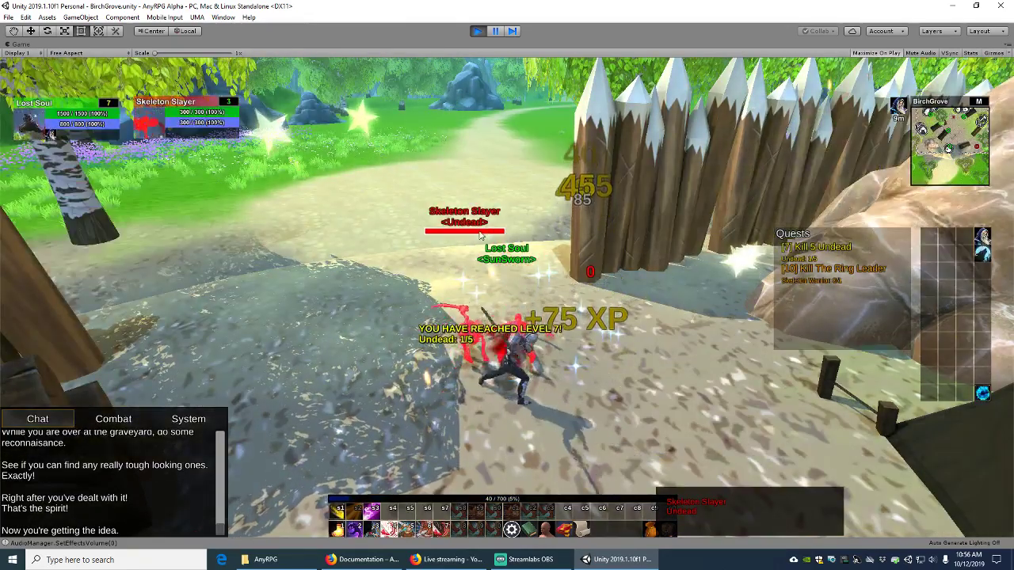
key("3")
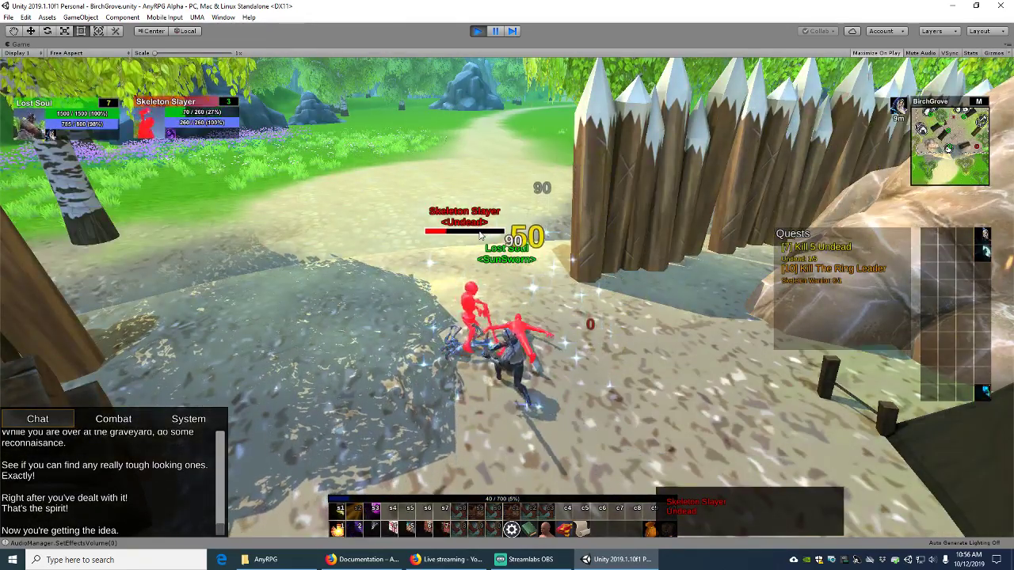
key("w")
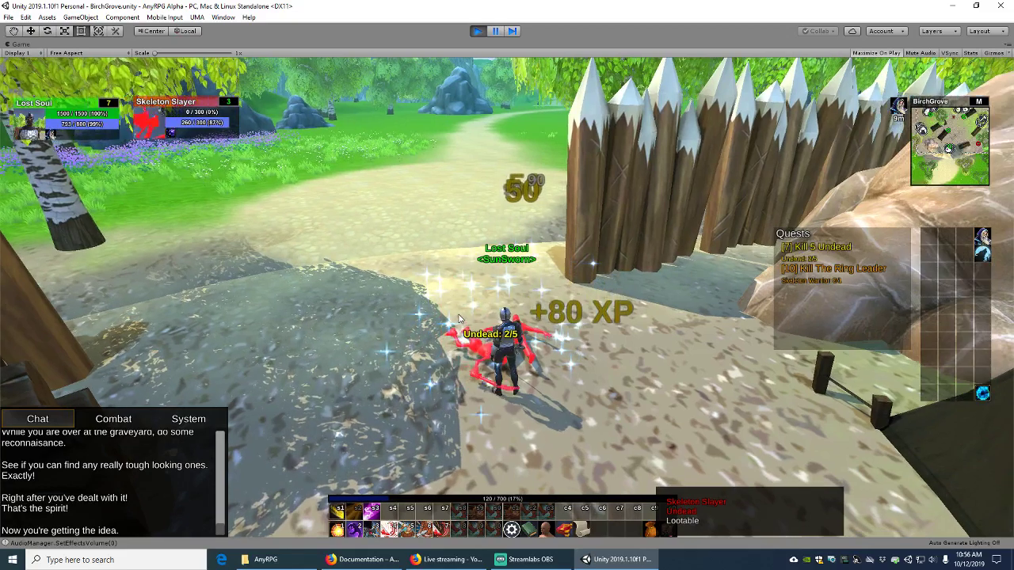
Open the dead Skeleton Slayer's loot, check the Condensed Elemental Death and Ten Silver descriptions, and bring up the bags
right_click(473, 351)
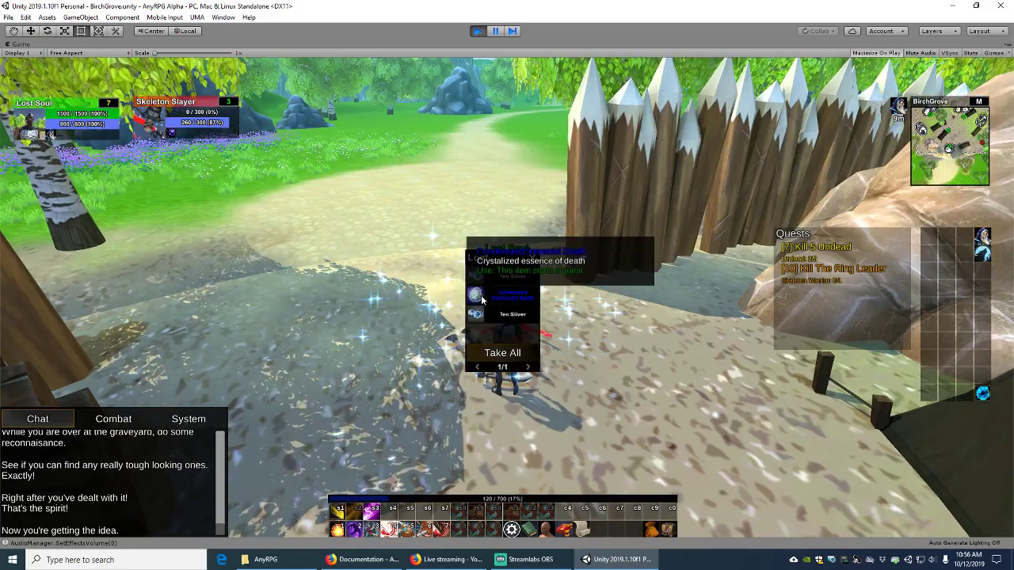
left_click(477, 295)
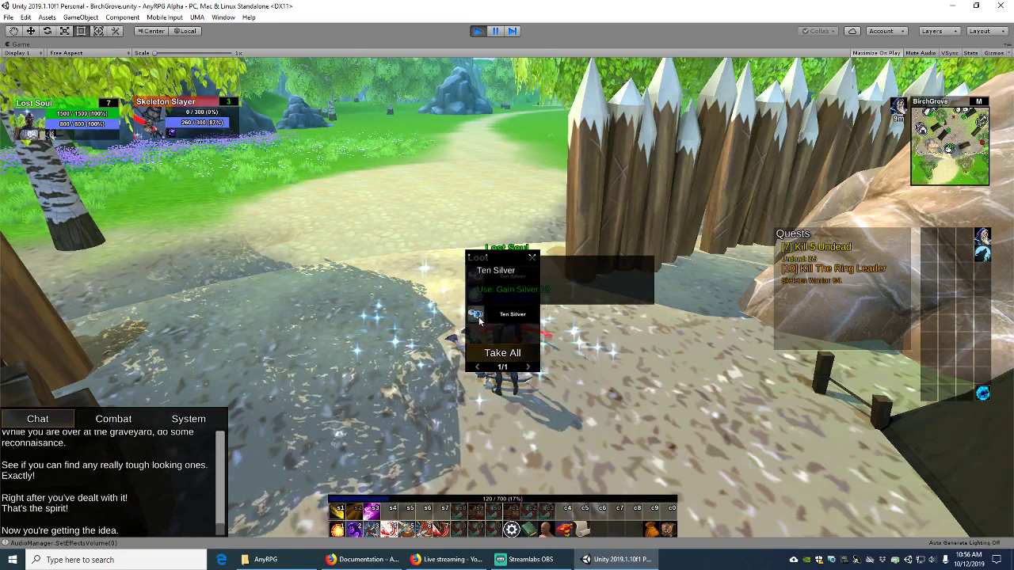
key("b")
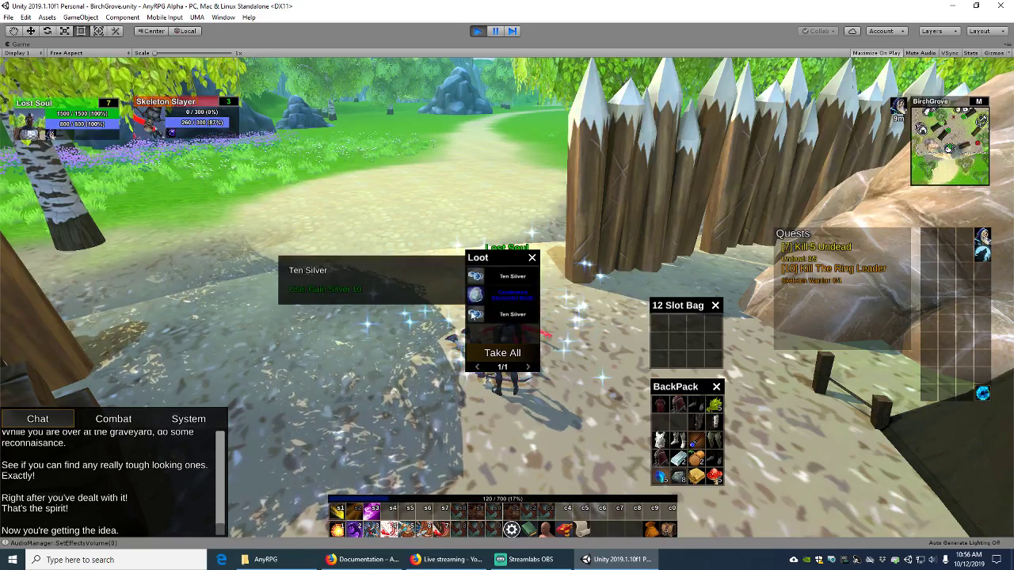
Pause the game and inspect the TenSilver and OneGold currency item assets
left_click(496, 32)
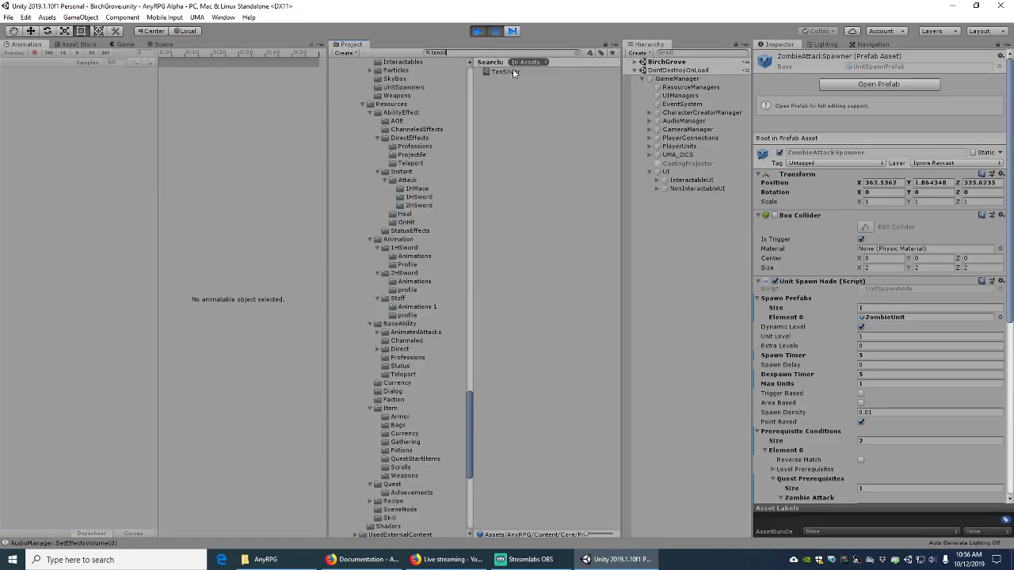
left_click(510, 73)
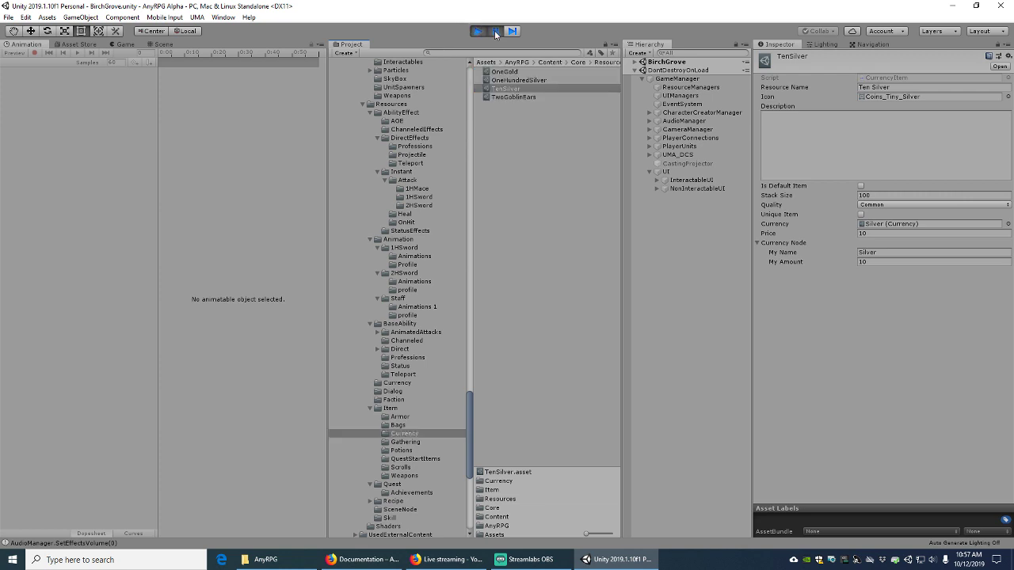
left_click(506, 72)
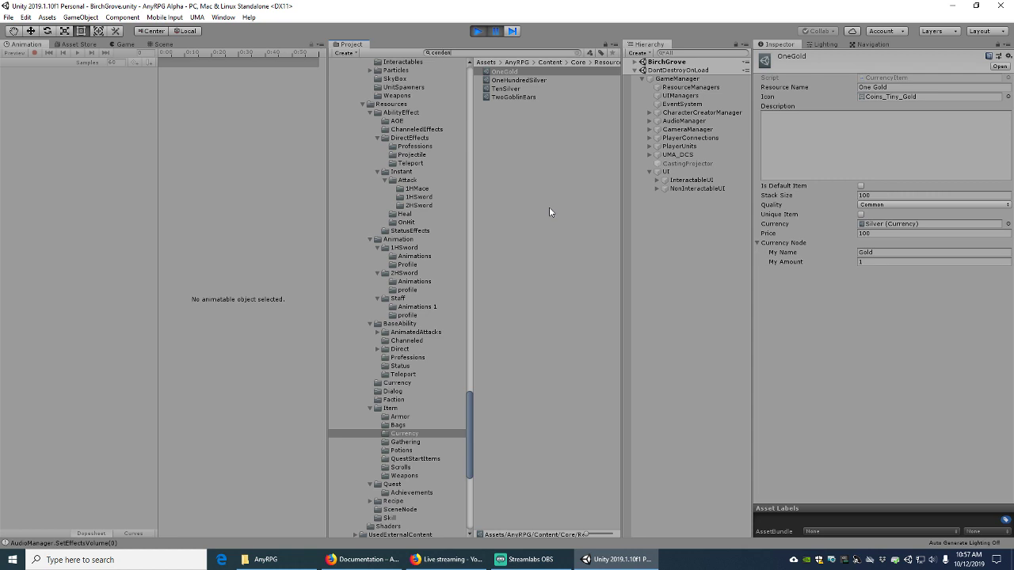
Search the project for "condens", inspect CondensedElementalDeath, and follow its quest template to review the ElementalDeath quest's settings
type("s")
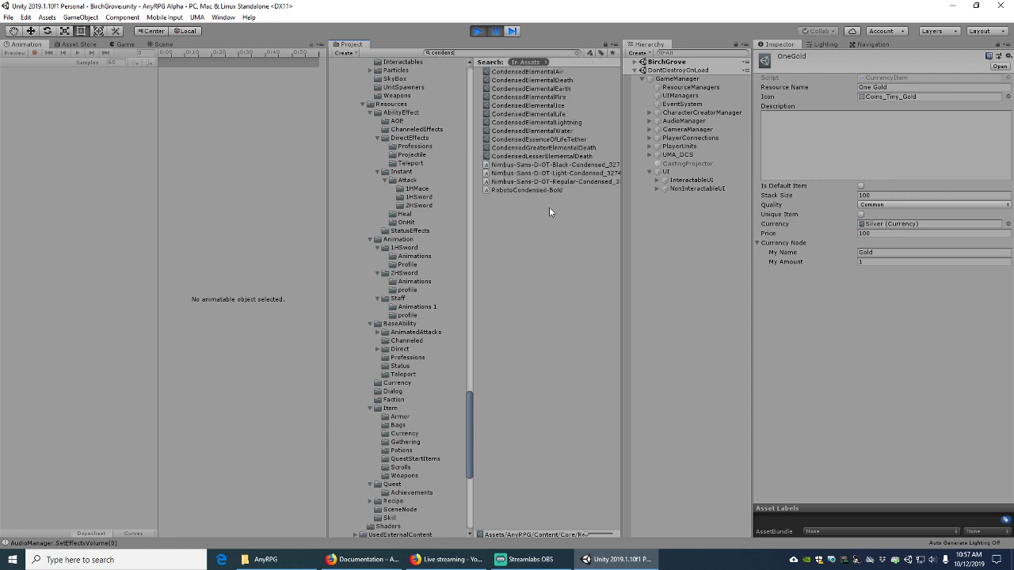
left_click(543, 81)
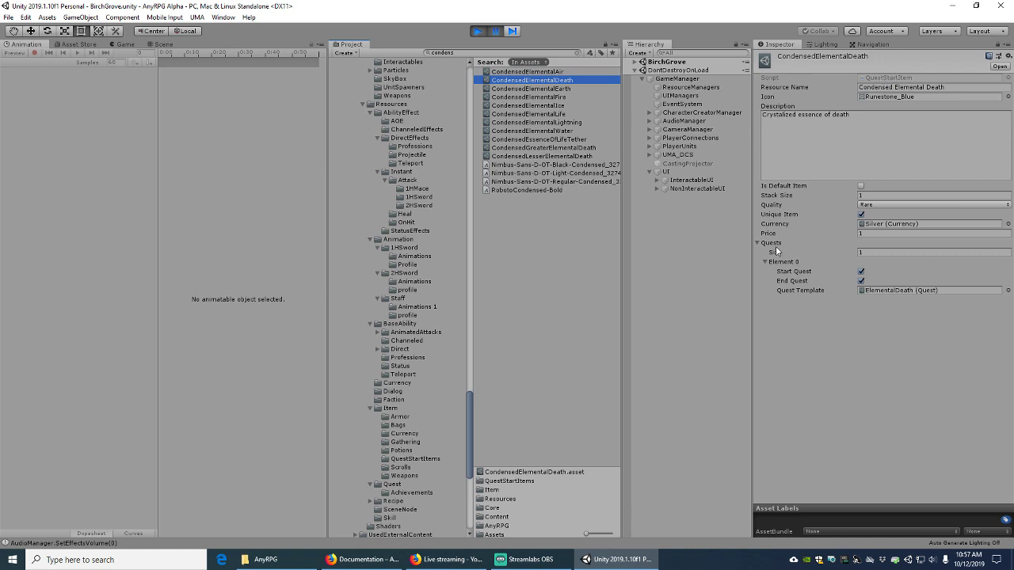
left_click(889, 290)
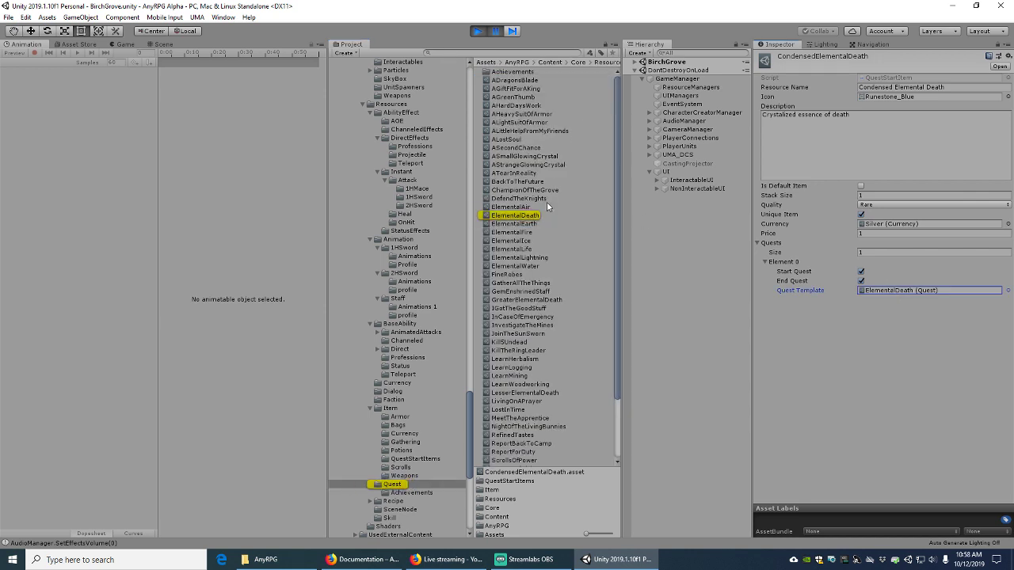
left_click(514, 215)
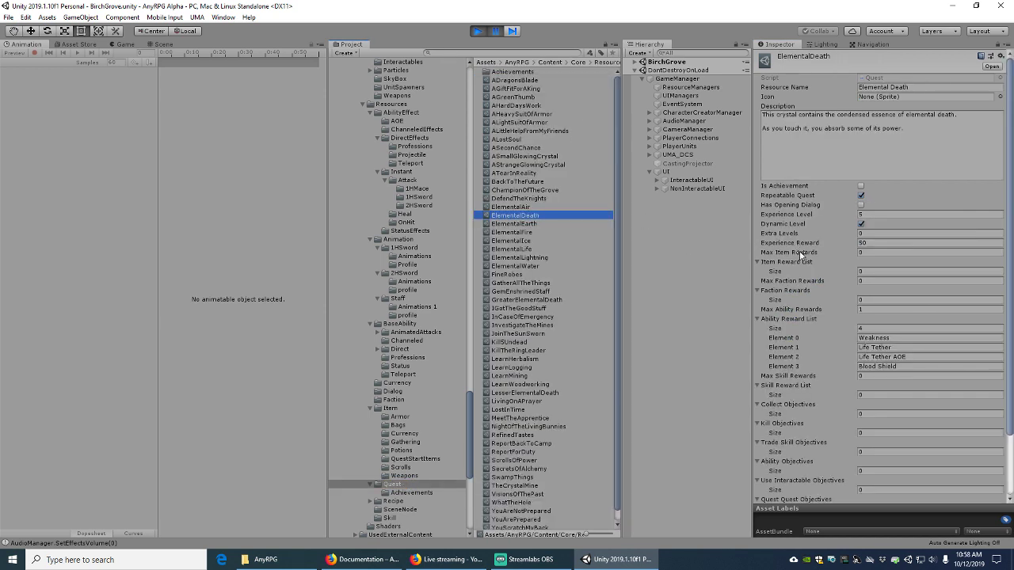
scroll(800, 247, "down", 3)
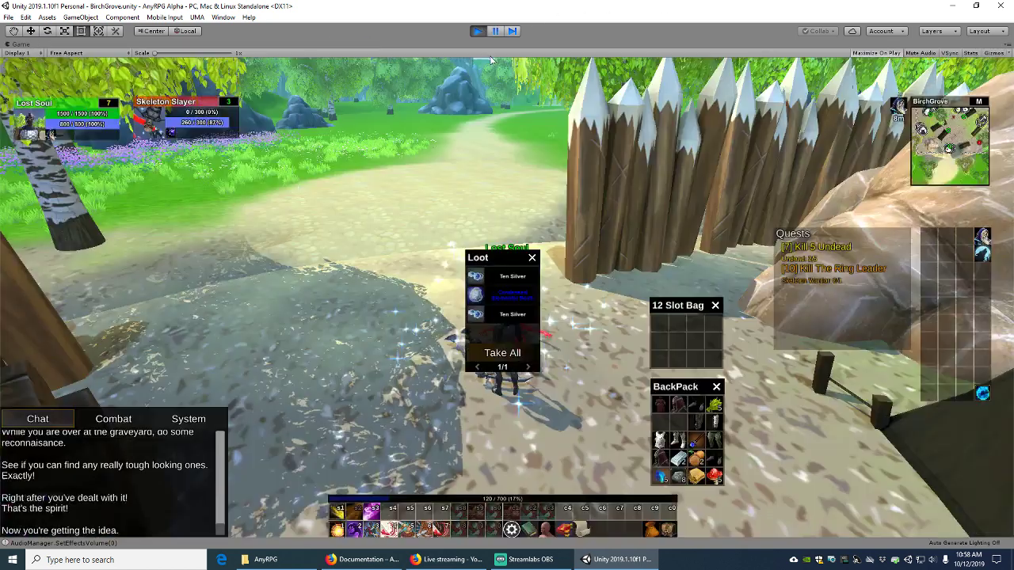
Take all the Skeleton Slayer's loot and complete the Elemental Death quest with Blood Shield as the ability reward
left_click(501, 353)
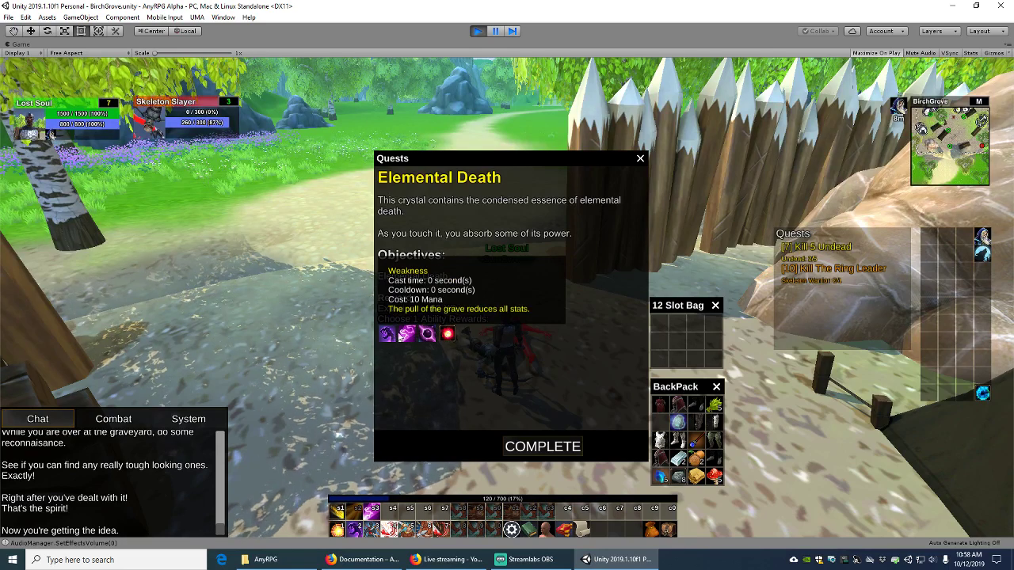
left_click(429, 334)
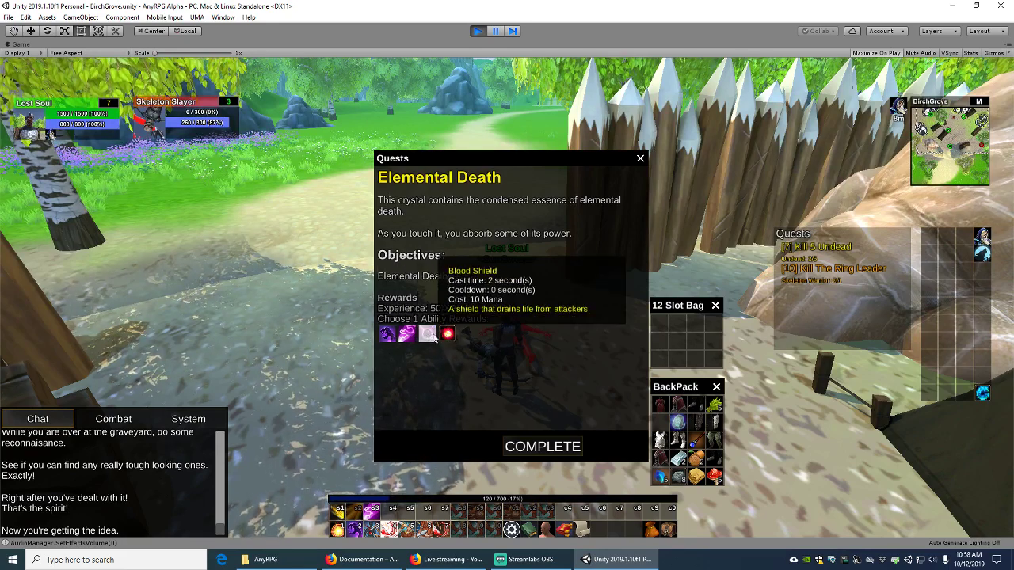
left_click(531, 448)
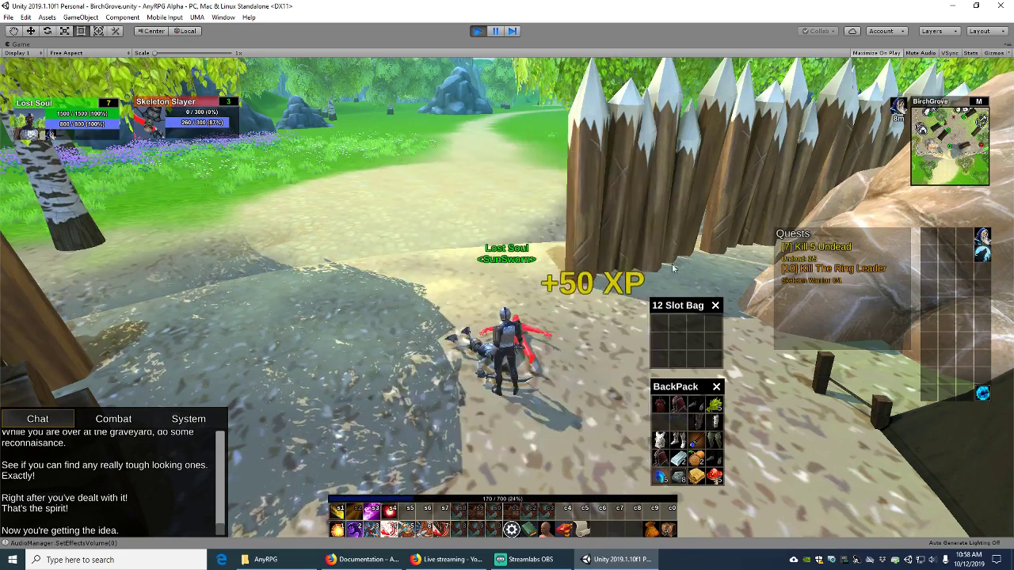
Move Blood Shield onto the vertical action bar beside the quest tracker and close the open bags
left_click_drag(389, 511, 910, 224)
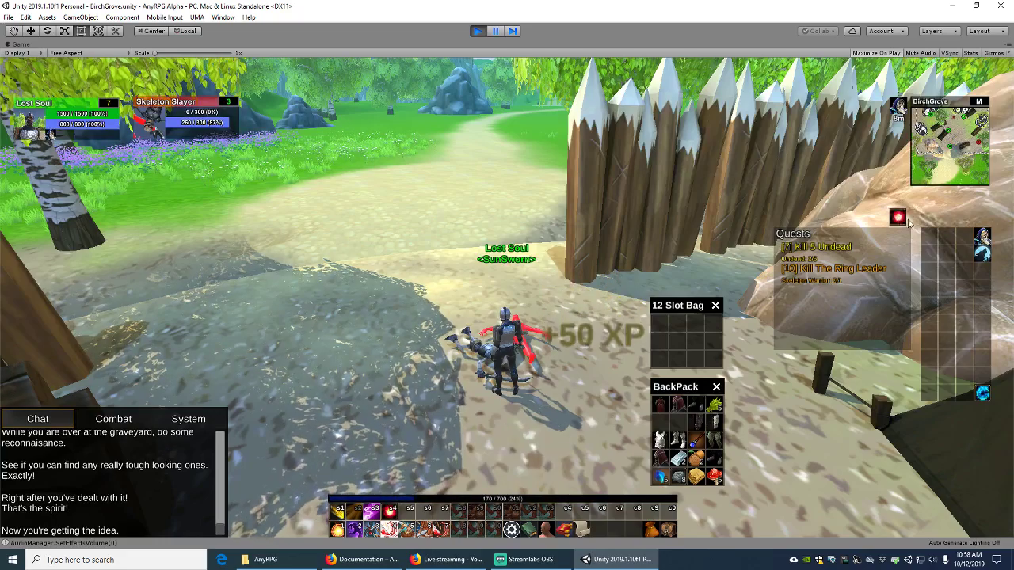
left_click(968, 243)
key("Escape")
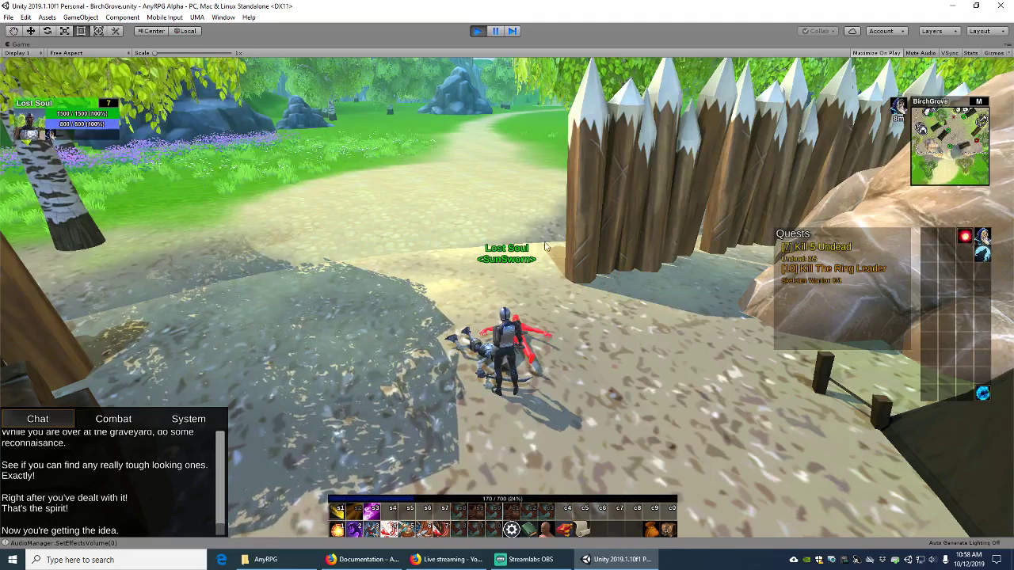
Run out of the camp toward the graveyard, targeting and attacking undead along the way for Kill 5 Undead
key("w")
mouse_move(545, 244)
right_mouse_down()
mouse_move(601, 237)
mouse_move(614, 228)
mouse_move(601, 216)
mouse_move(599, 231)
mouse_move(625, 240)
mouse_move(599, 316)
mouse_move(588, 259)
mouse_move(586, 283)
mouse_move(550, 270)
mouse_move(558, 274)
mouse_move(541, 171)
mouse_move(579, 164)
right_mouse_up()
key("Tab")
key("1")
key("Tab")
key("1")
Advance on the Skeleton Slayers by the graveyard fence and fight them under Blood Shield to finish Kill 5 Undead
key("w")
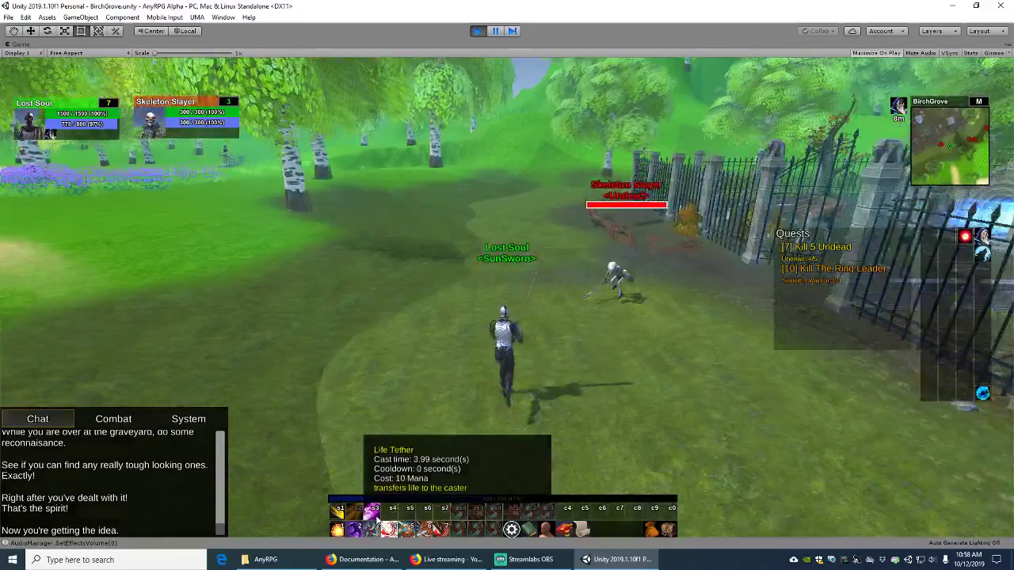
left_click(965, 236)
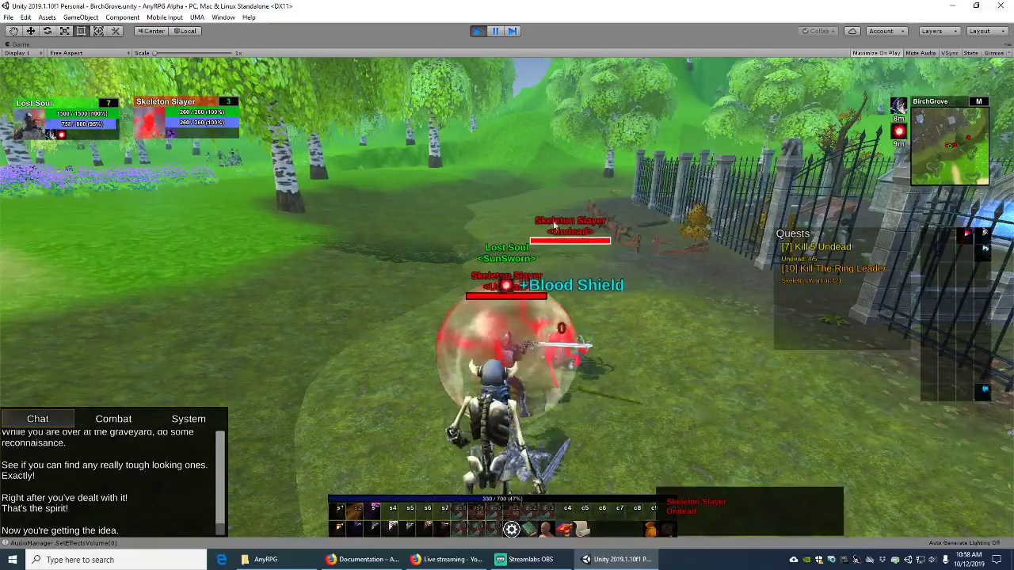
right_click_drag(555, 226, 683, 220)
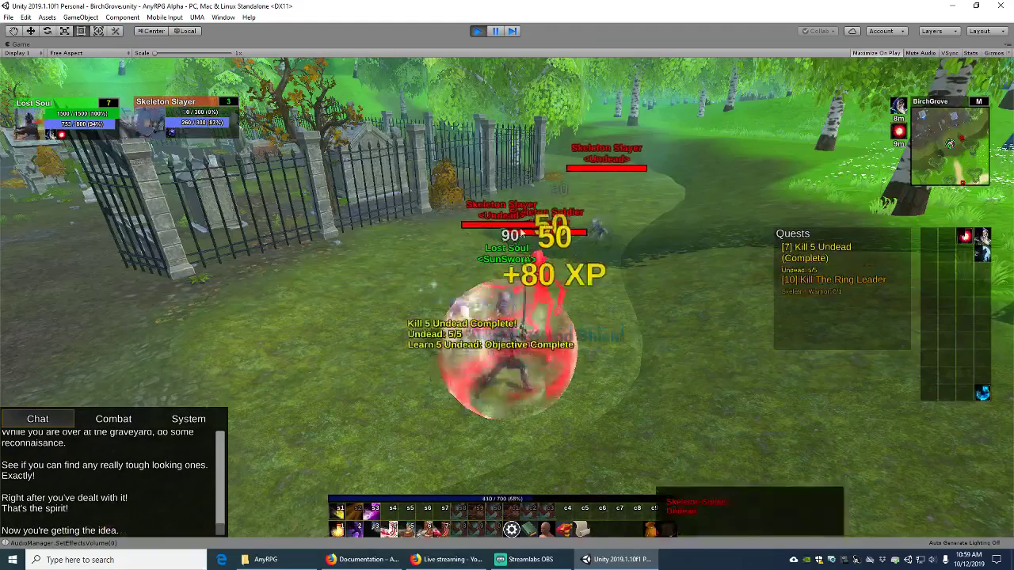
Loot everything from the slain Skeleton Slayer and complete Elemental Death again, choosing Life Tether AOE as the reward
right_click(521, 232)
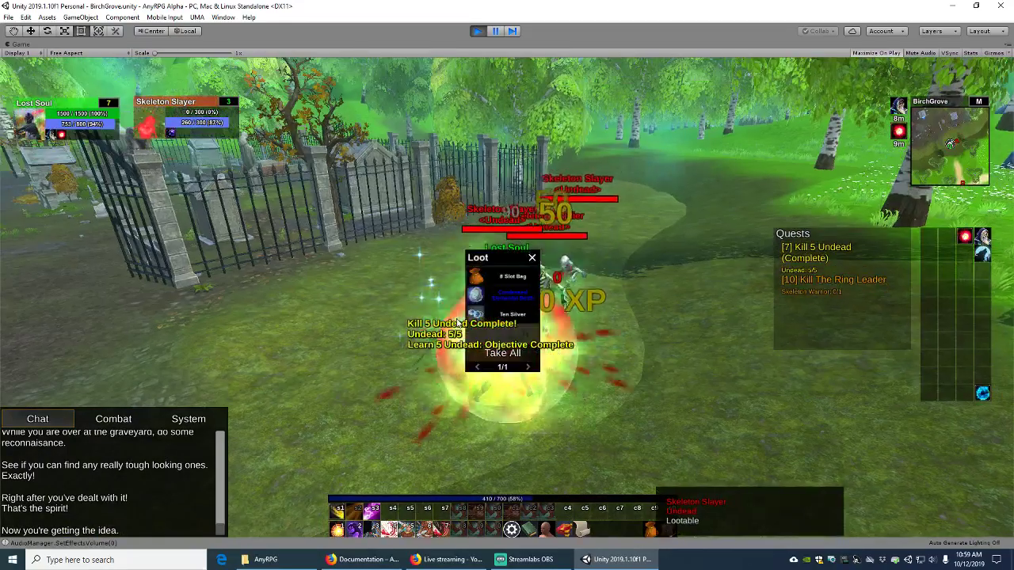
left_click(505, 360)
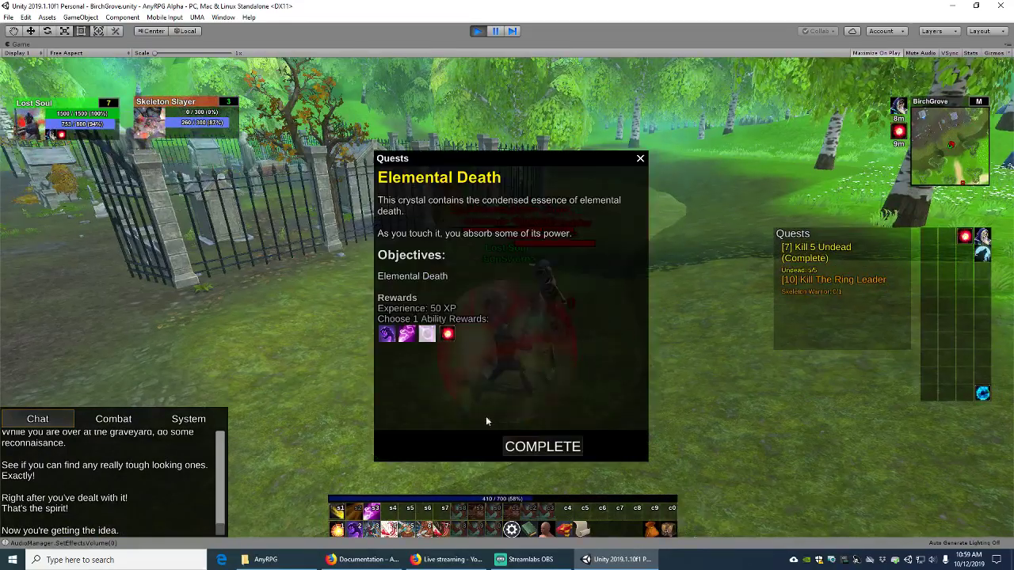
left_click(543, 446)
Cast Life Tether AOE on the surrounding skeletons until they die, and take all the loot from the Skeleton Soldier
left_click(373, 508)
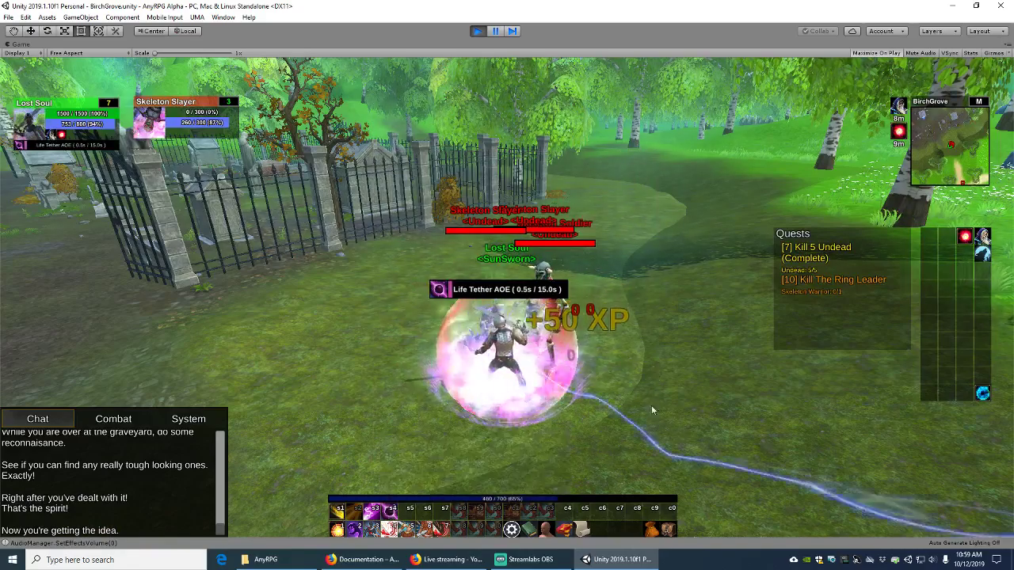
left_click_drag(652, 408, 793, 308)
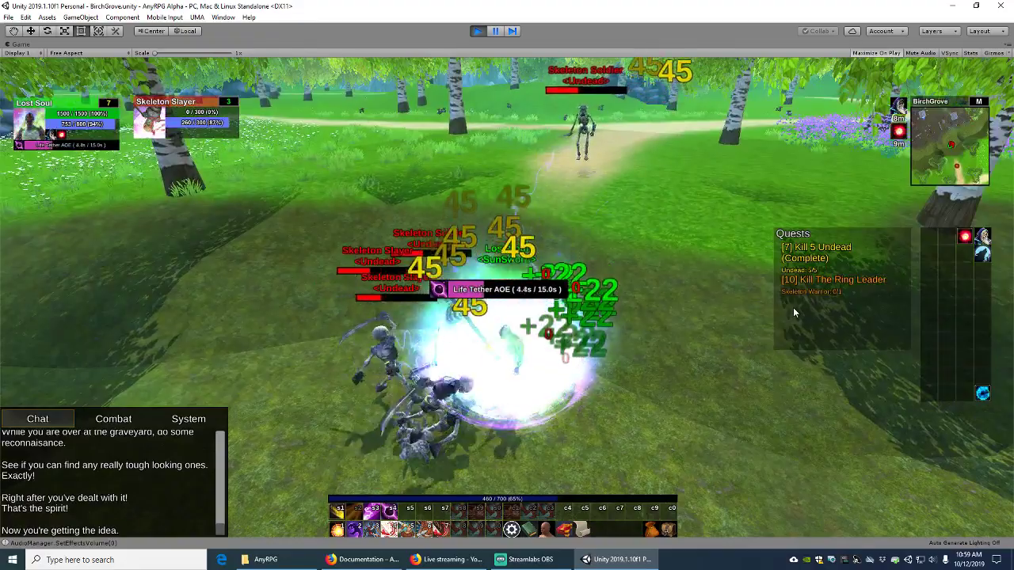
left_click_drag(793, 307, 697, 324)
right_click(618, 290)
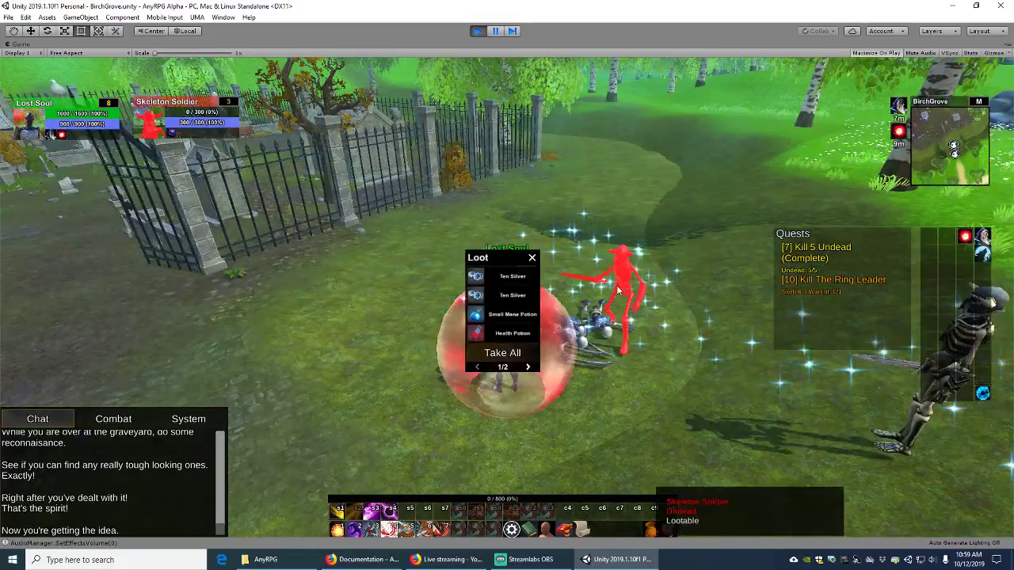
left_click(503, 353)
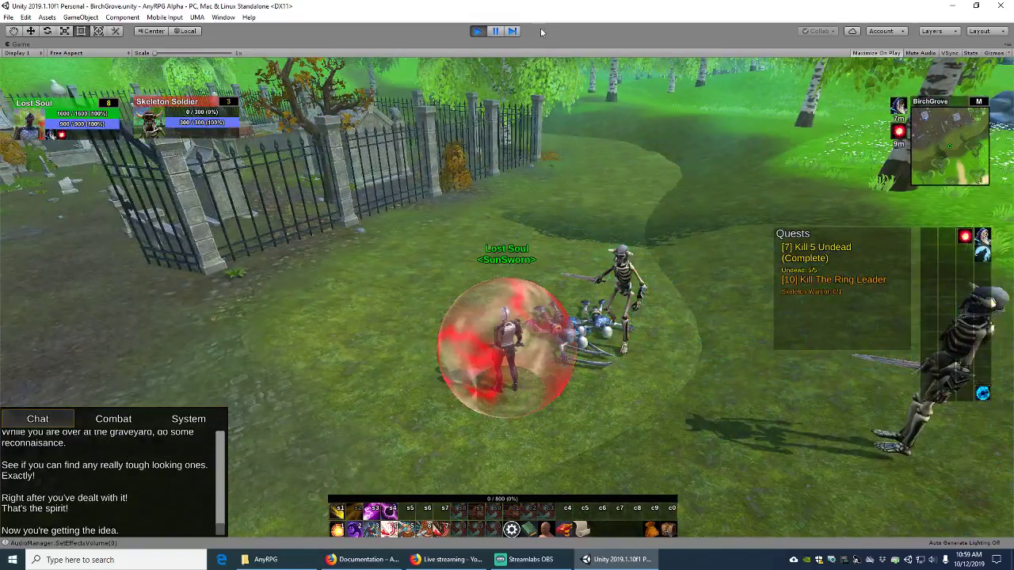
Pause the game, search the project for "lifete", inspect the LifeTetherAOE ability, and locate its channeled LifeTetherAOEEffect asset
left_click(492, 31)
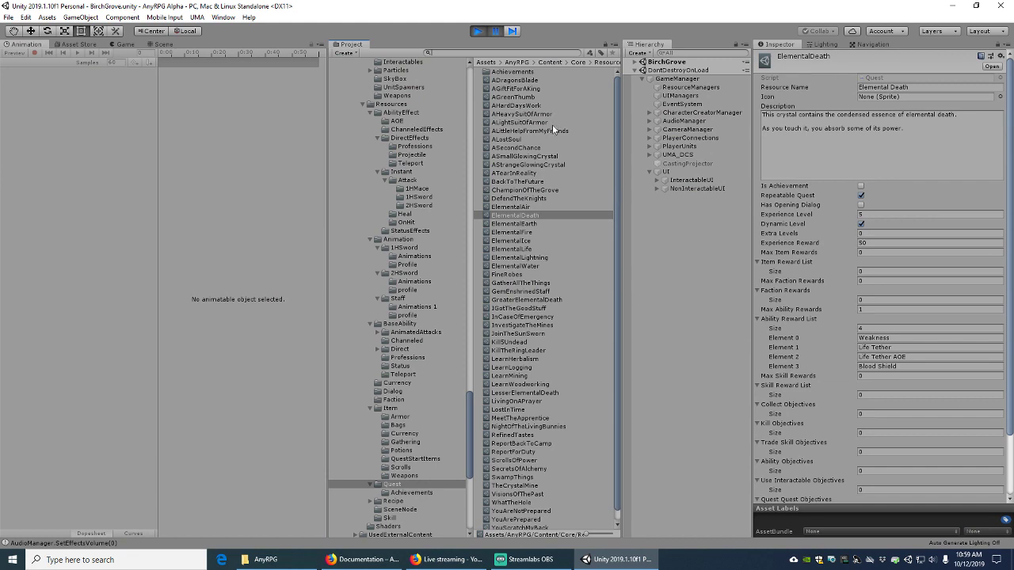
key("ctrl+f")
type("lifete")
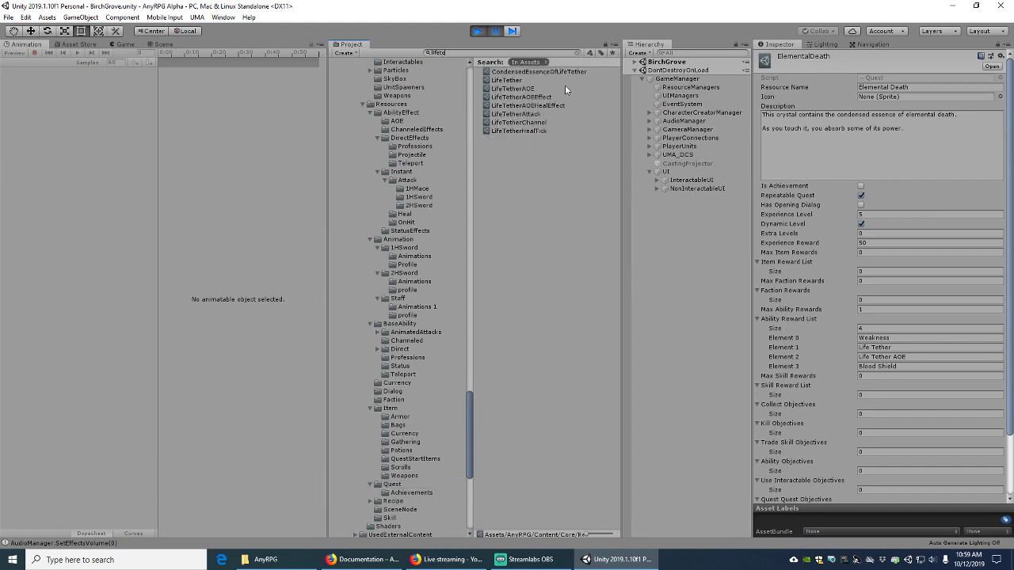
left_click(512, 89)
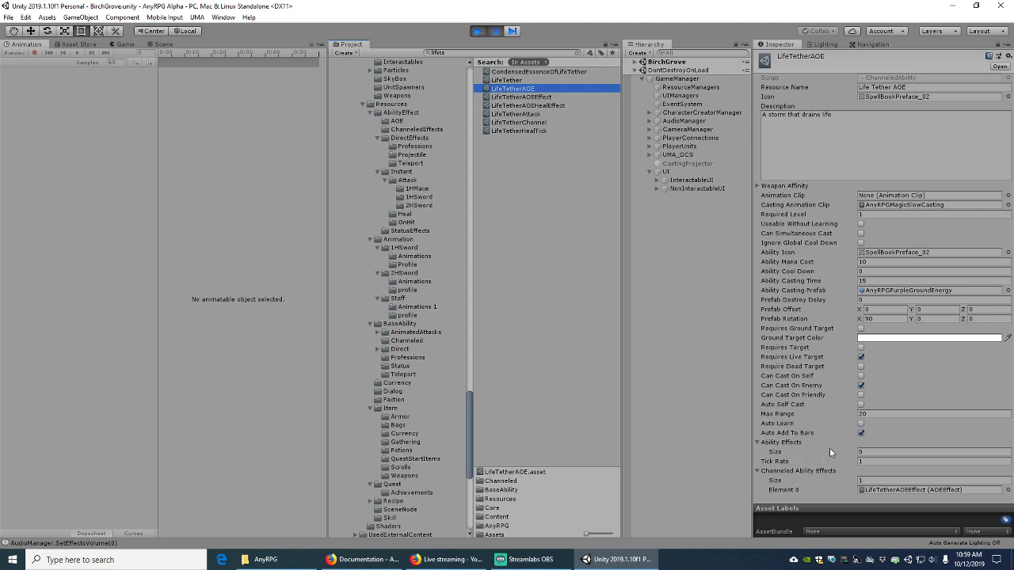
left_click(911, 489)
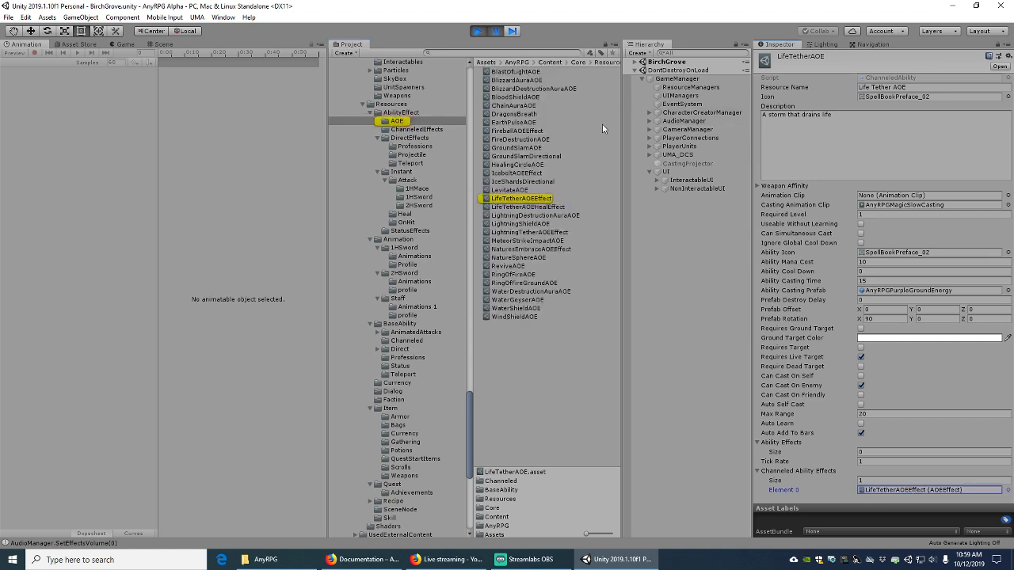
Inspect the LifeTetherAOEEffect asset, look up AOEEffect in the AbilityEffect inheritance diagram in Firefox, and return to Unity
left_click(531, 198)
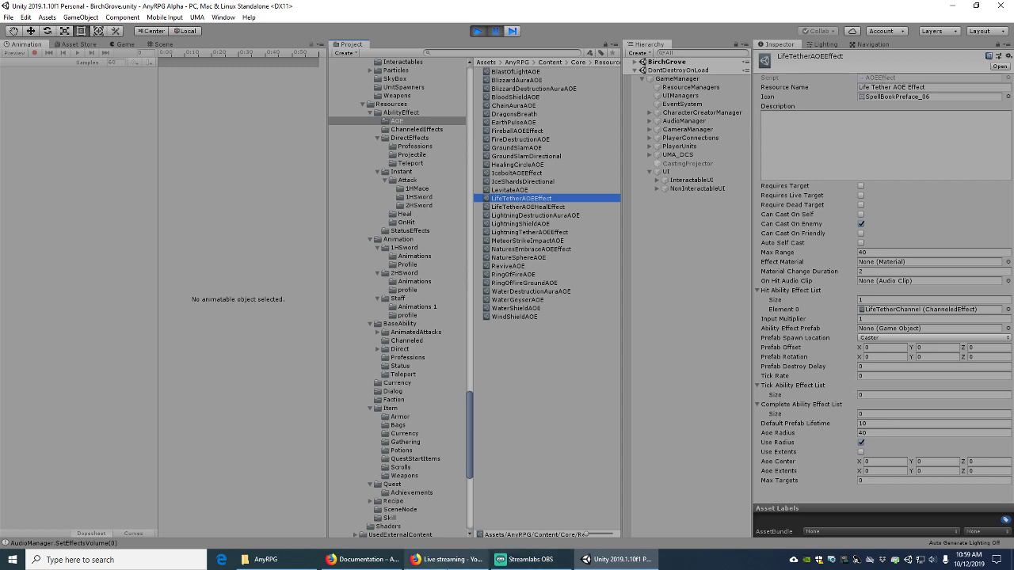
left_click(371, 560)
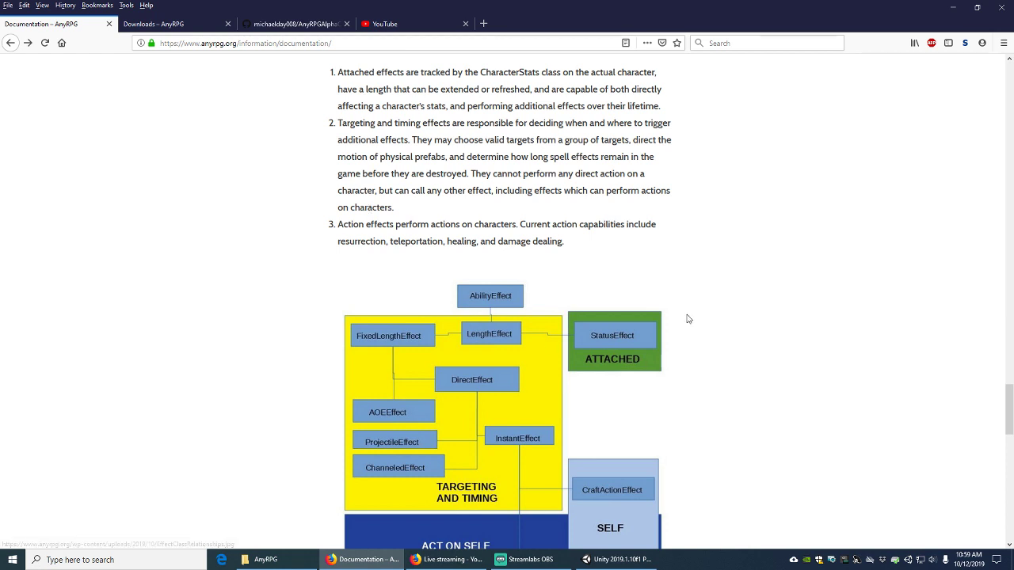
scroll(688, 317, "down", 3)
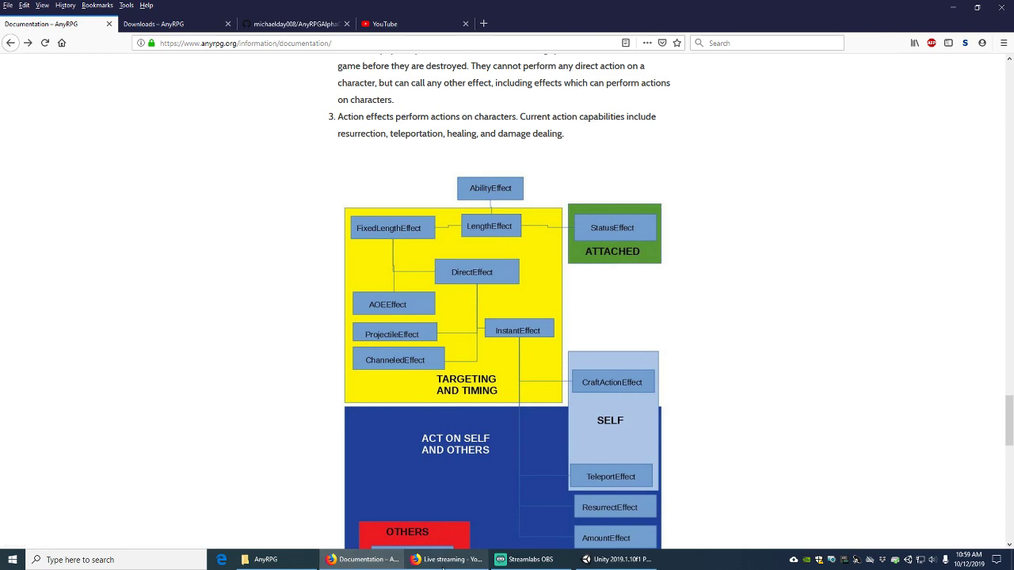
scroll(638, 351, "down", 1)
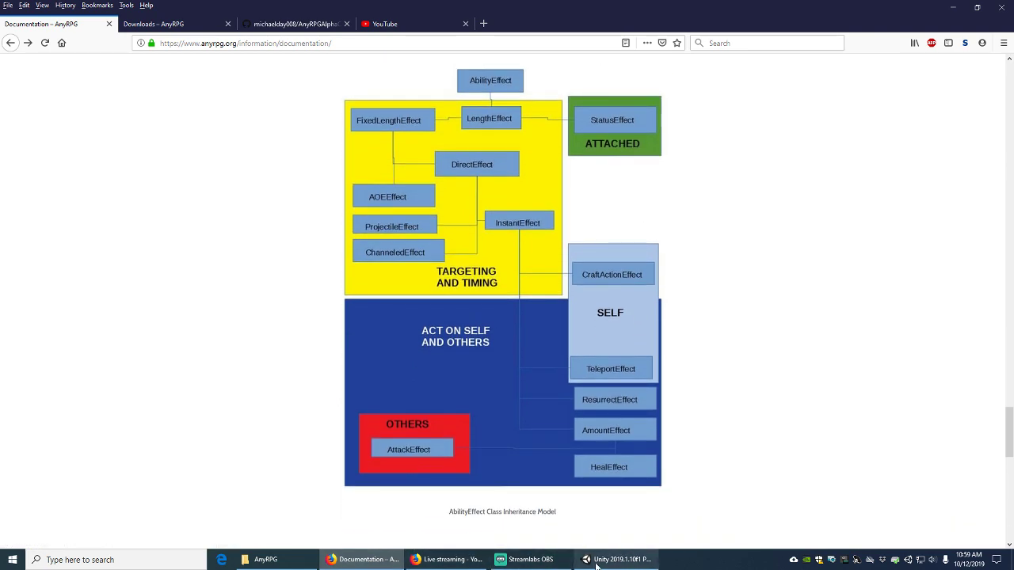
left_click(618, 559)
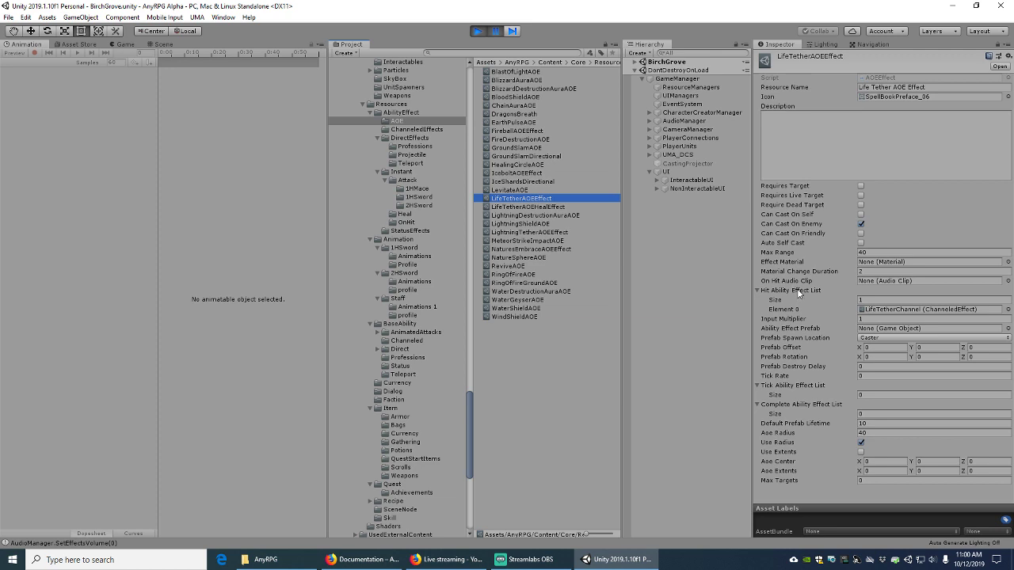
Examine LifeTetherAOEEffect's enemy targeting and follow its hit ability effect to the LifeTetherChannel asset
left_click(861, 224)
left_click(861, 224)
left_click(910, 310)
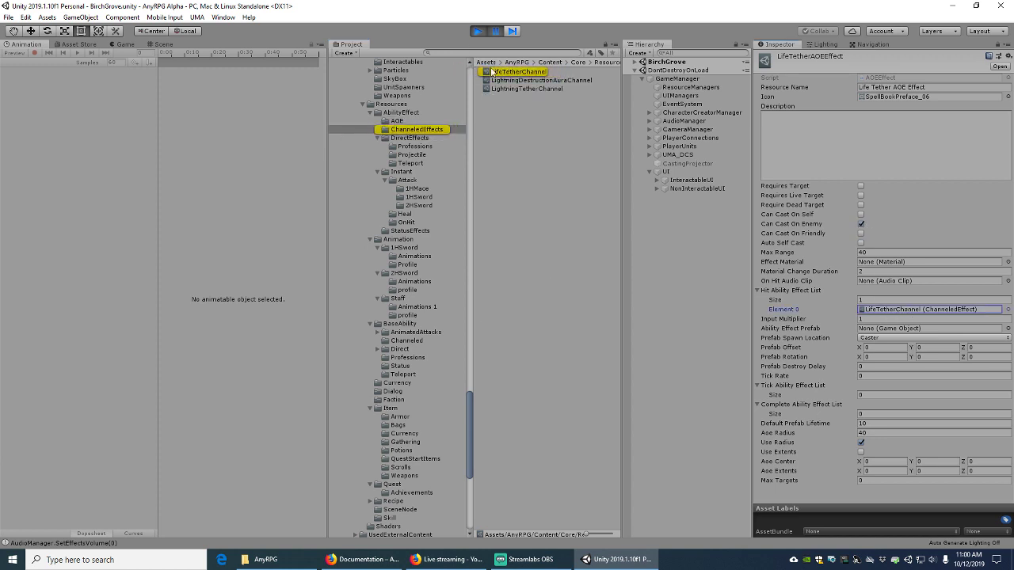
left_click(525, 72)
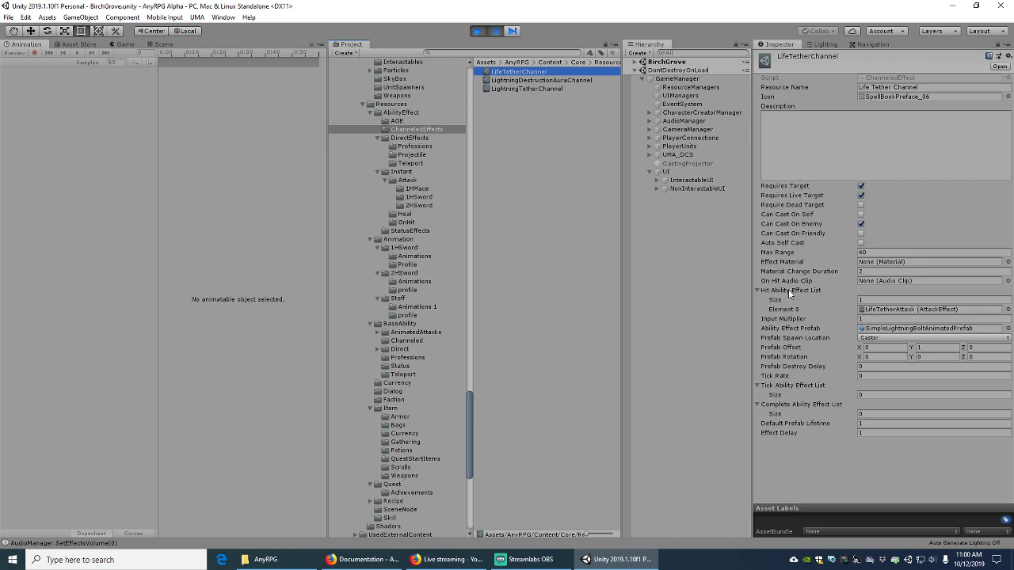
Follow LifeTetherChannel's hit effect to the LifeTetherAttack asset and compare its type with the inheritance diagram in Firefox
left_click(892, 311)
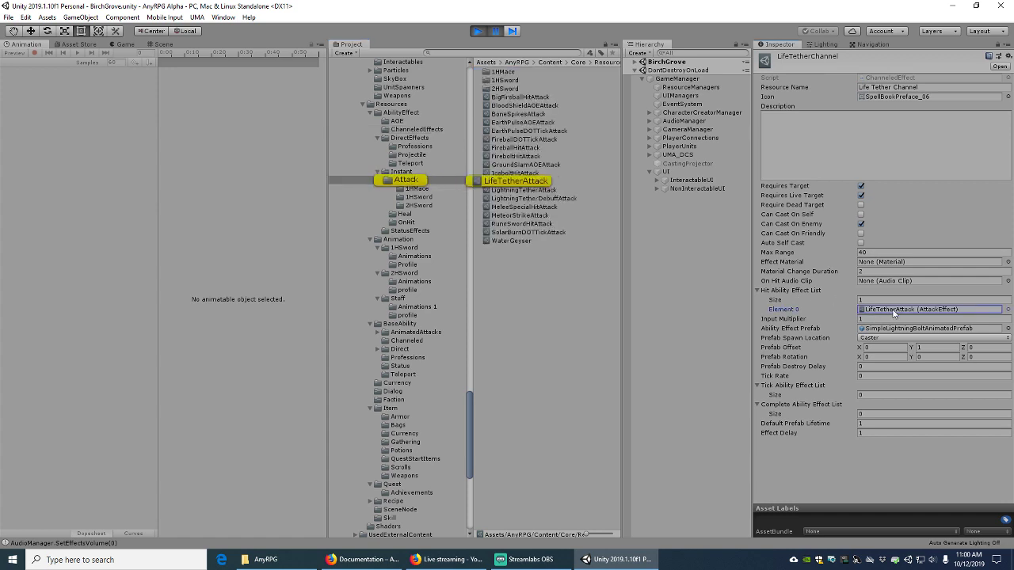
left_click(514, 181)
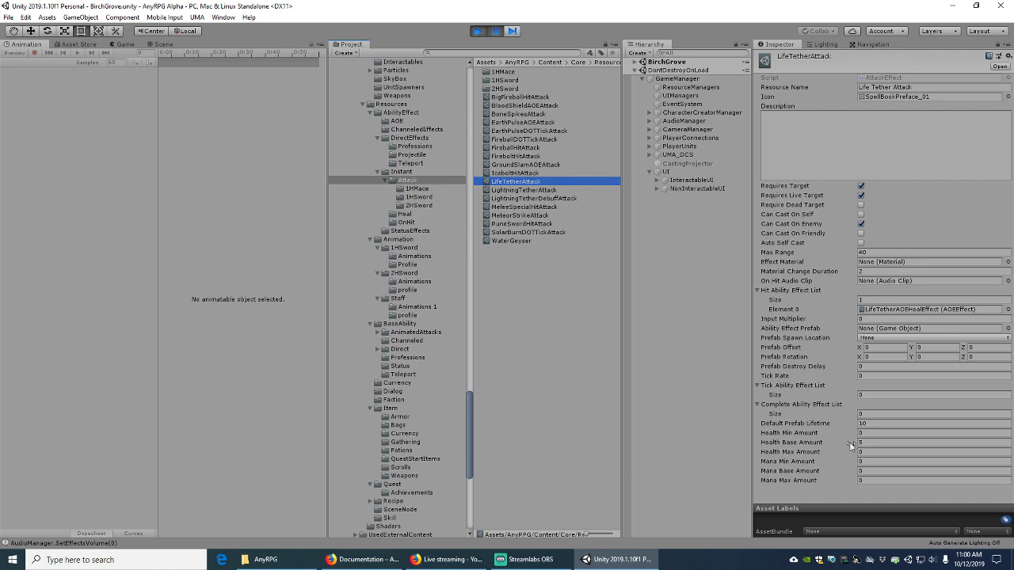
left_click(361, 559)
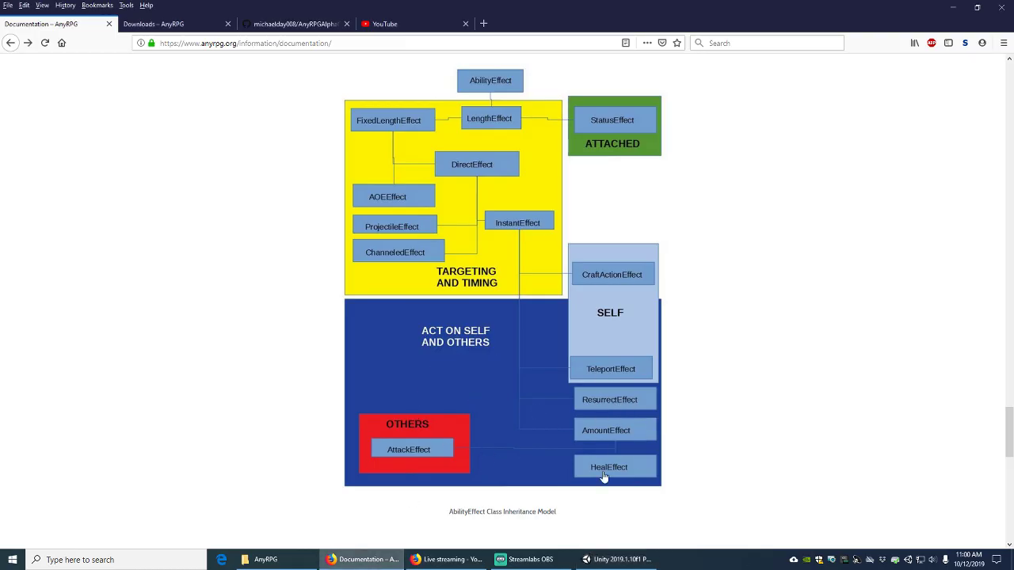
key("alt+Tab")
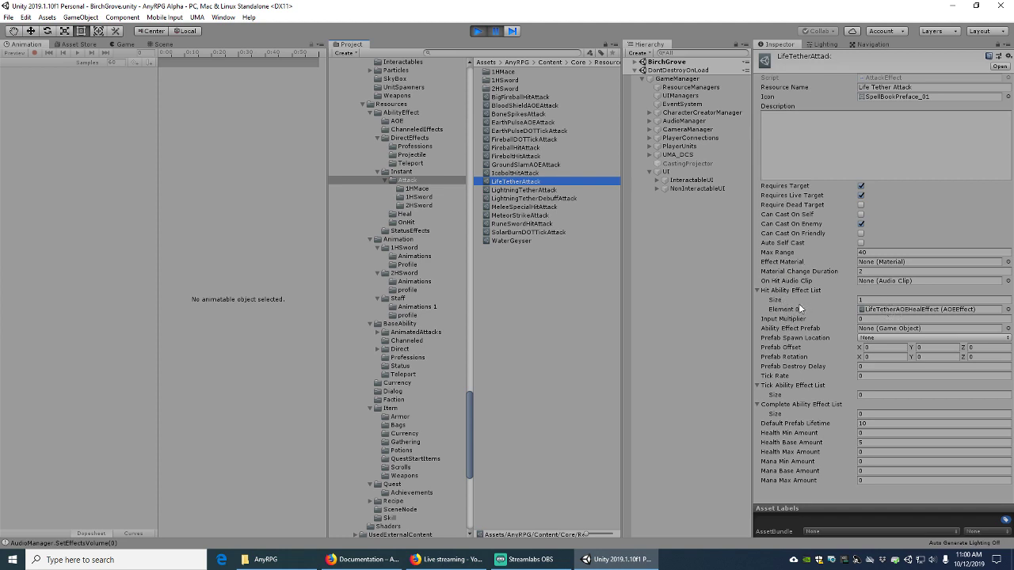
Open LifeTetherAttack's hit effect, LifeTetherAOEHealEffect, and examine its self and friendly targeting and its input multiplier
left_click(908, 310)
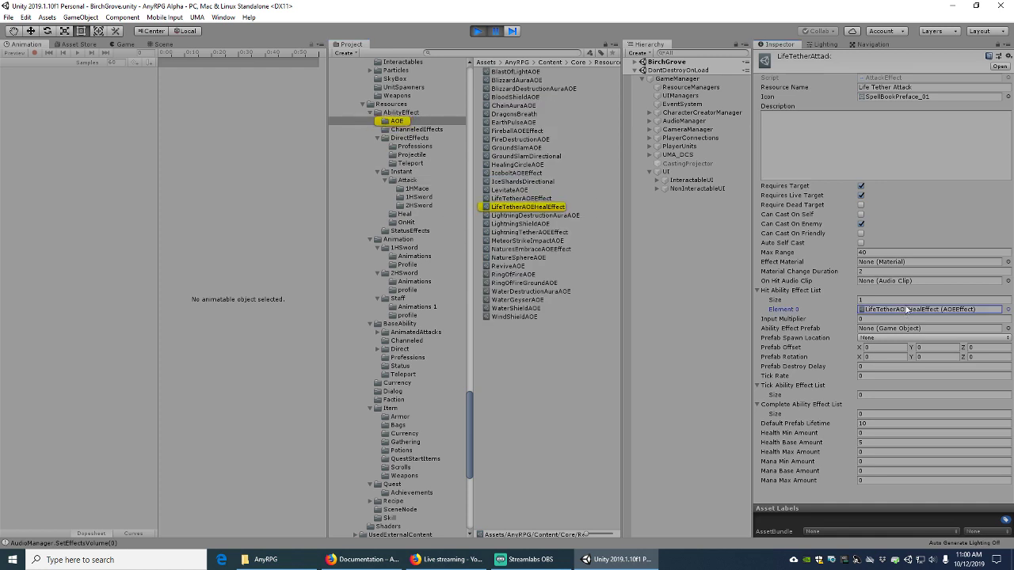
left_click(529, 208)
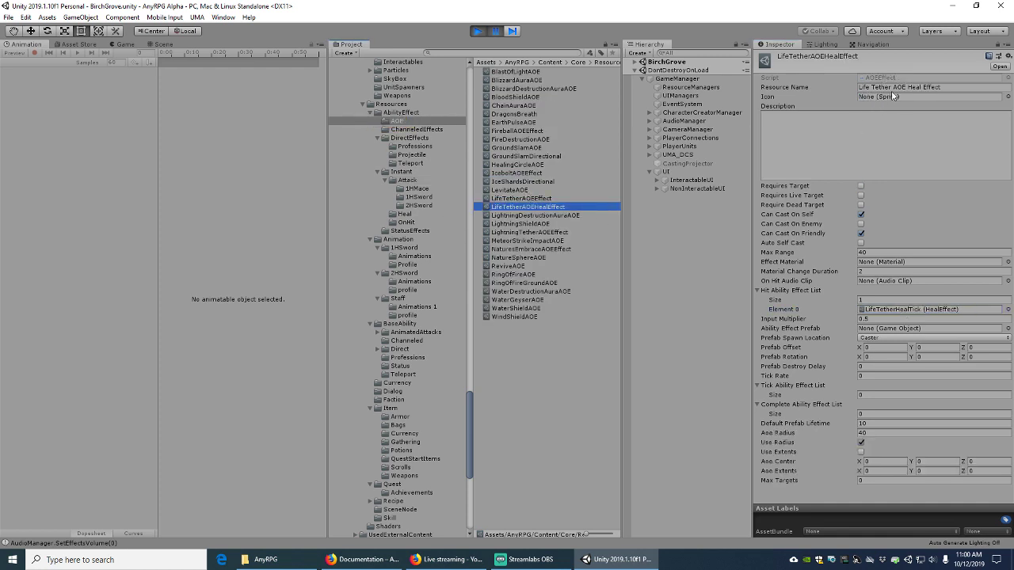
left_click(862, 234)
left_click(861, 214)
left_click(861, 234)
left_click(877, 318)
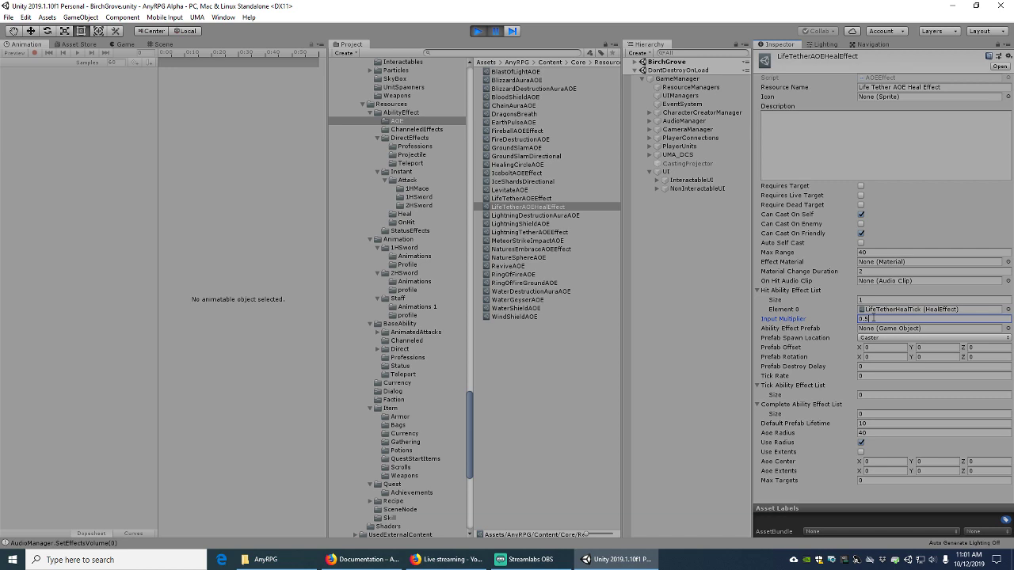
Inspect the LifeTetherHealTick heal effect and check it against the AbilityEffect inheritance diagram in Firefox before returning to Unity
left_click(887, 310)
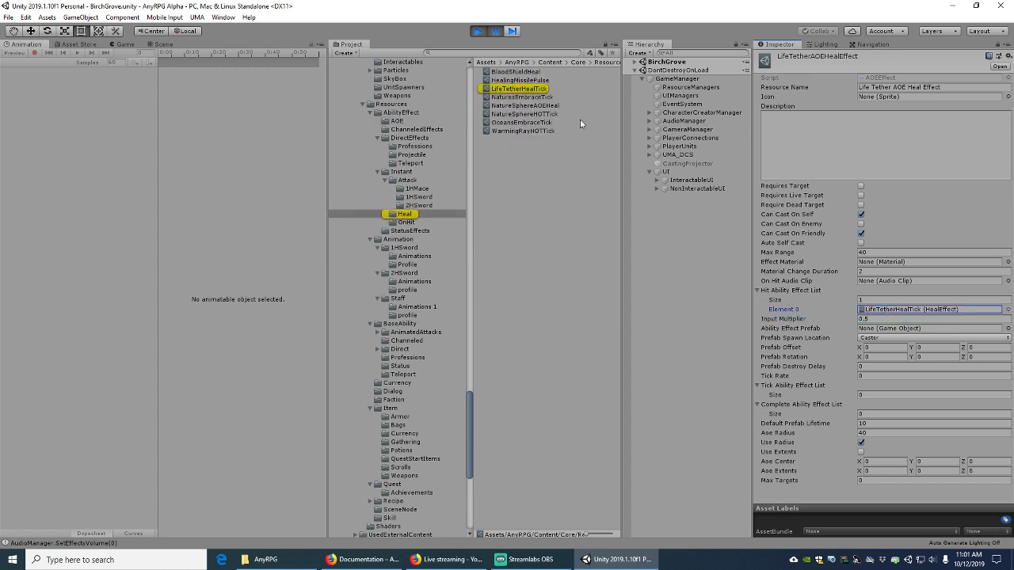
left_click(524, 88)
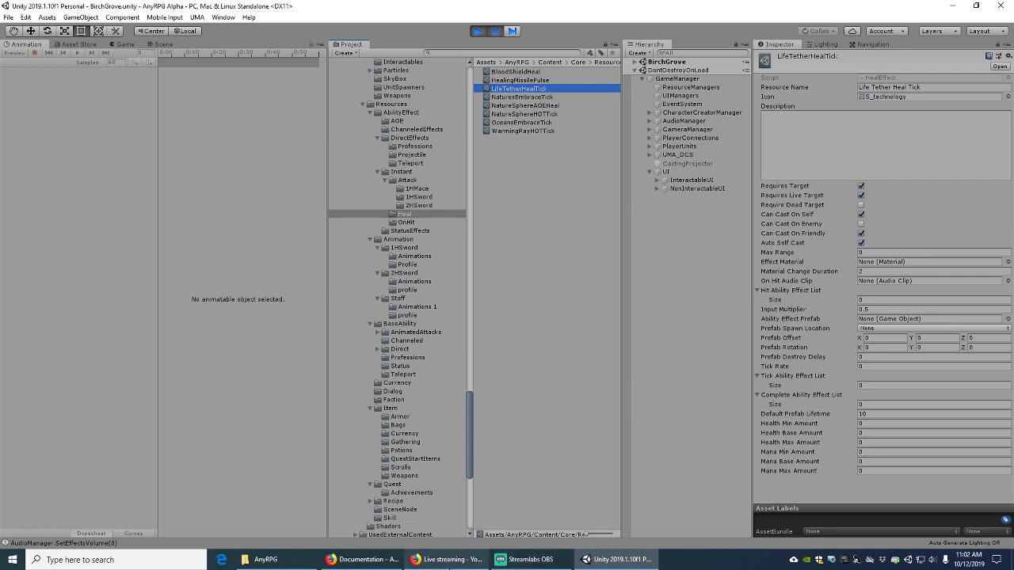
left_click(369, 560)
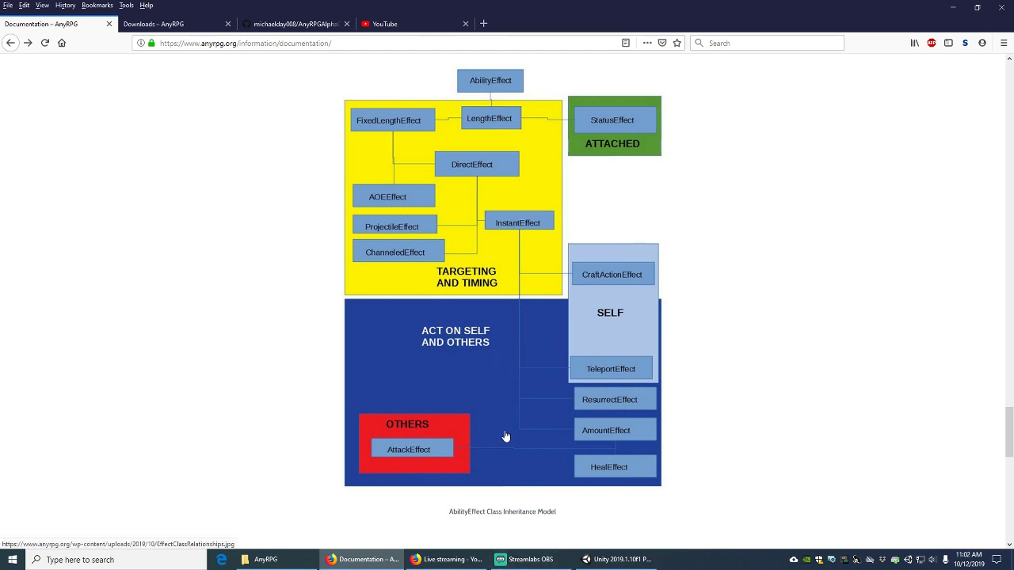
left_click(621, 560)
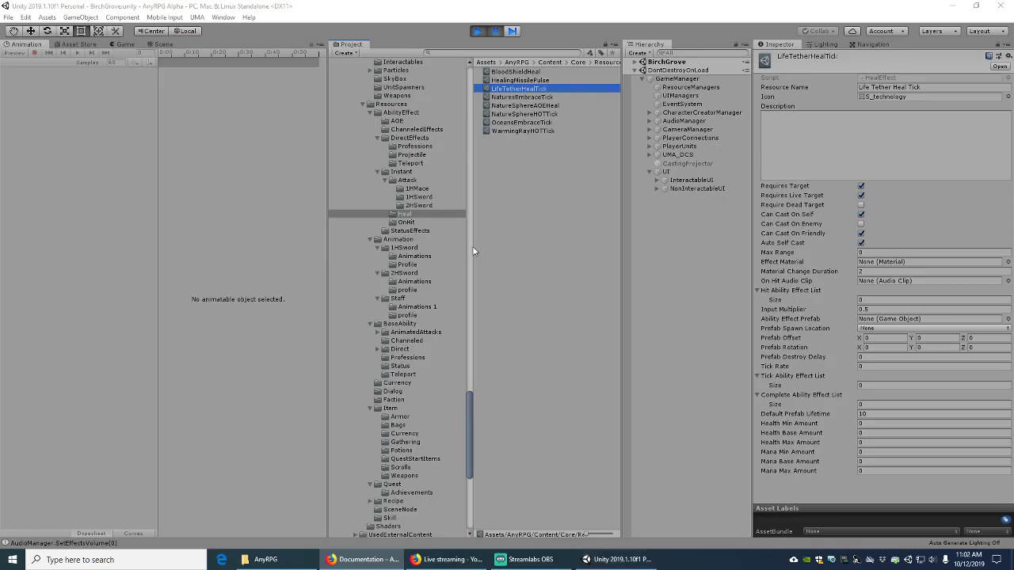
Resume and pause the game, search the project for "skeletonw", and expand the AI Stats of the SkeletonWarriorUnit prefab
left_click(496, 31)
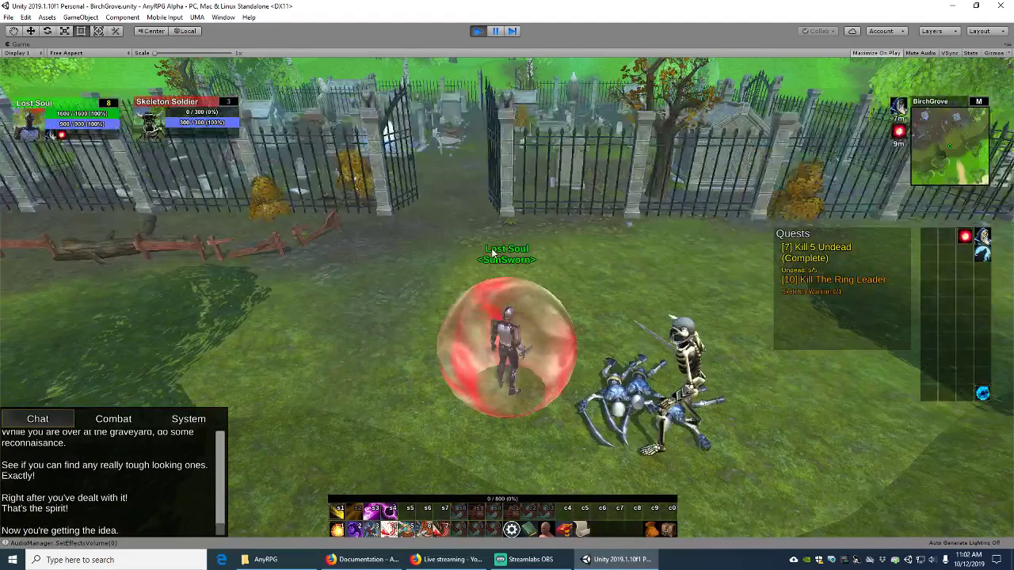
left_click(495, 31)
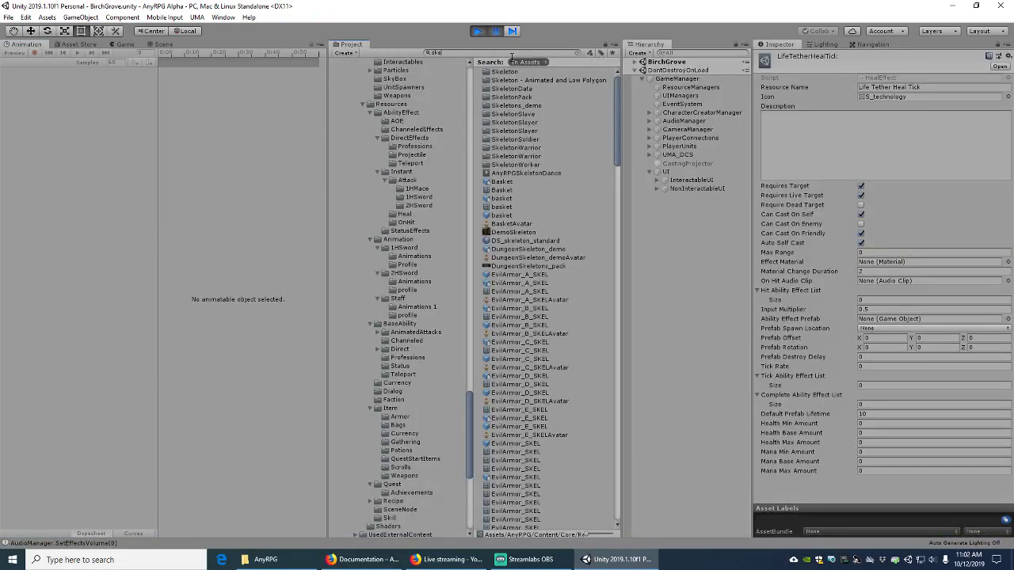
type("eton")
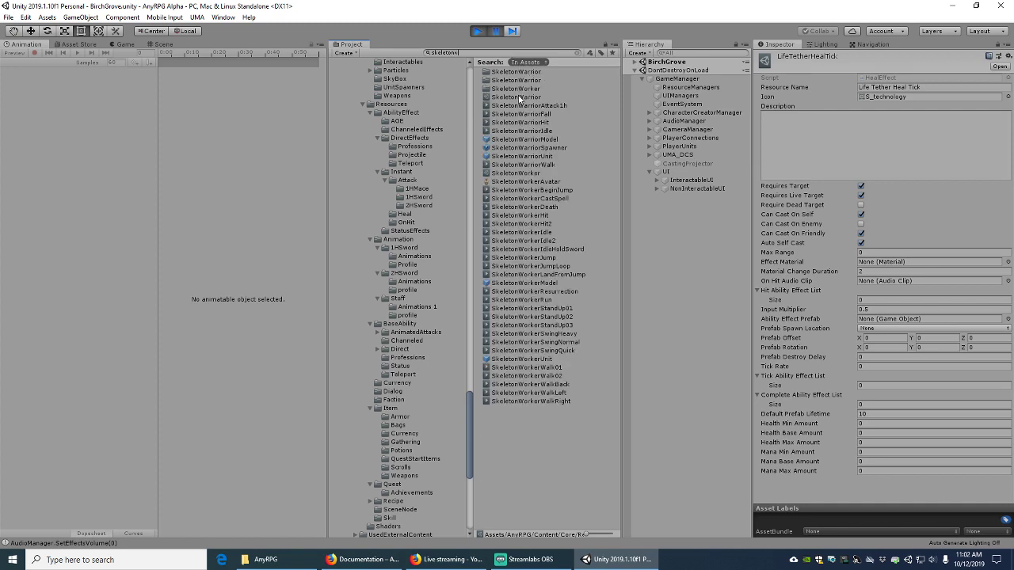
left_click(529, 156)
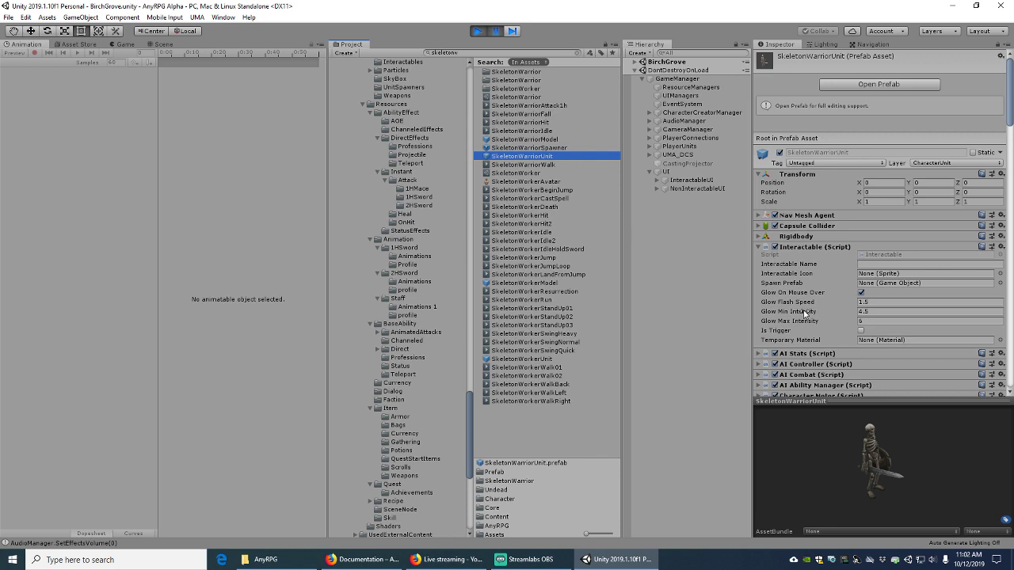
scroll(804, 312, "down", 3)
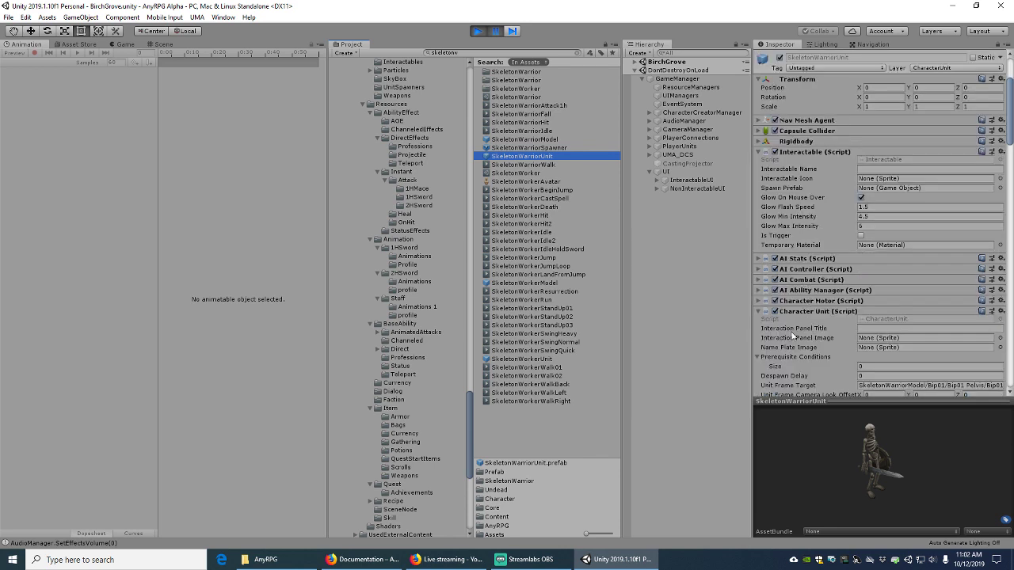
scroll(796, 325, "down", 3)
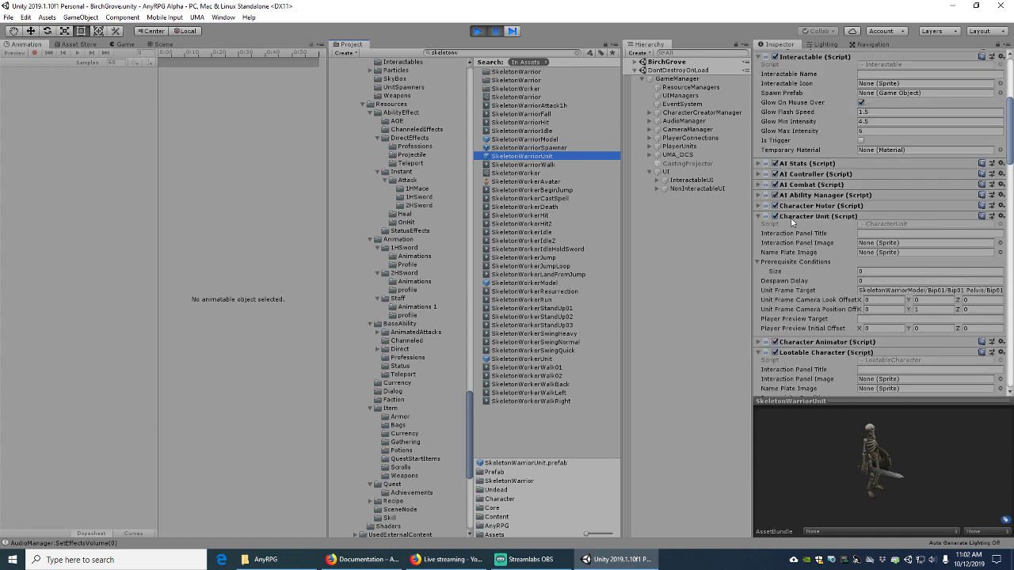
left_click(758, 163)
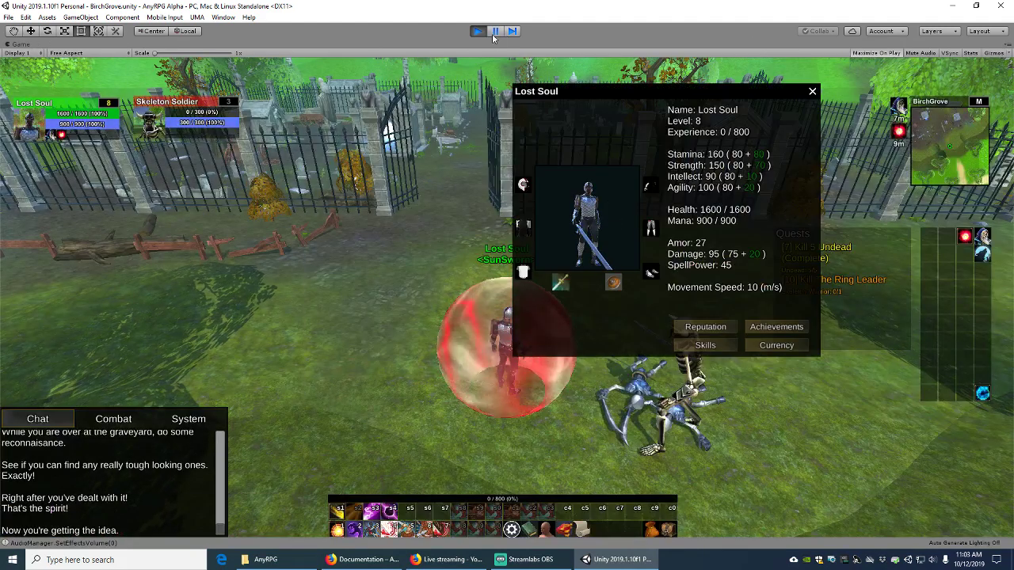
Compare the player's character sheet with SkeletonWarriorUnit's level and toughness, and select the SkeletonWarriorSpawner prefab for inspection
left_click(494, 33)
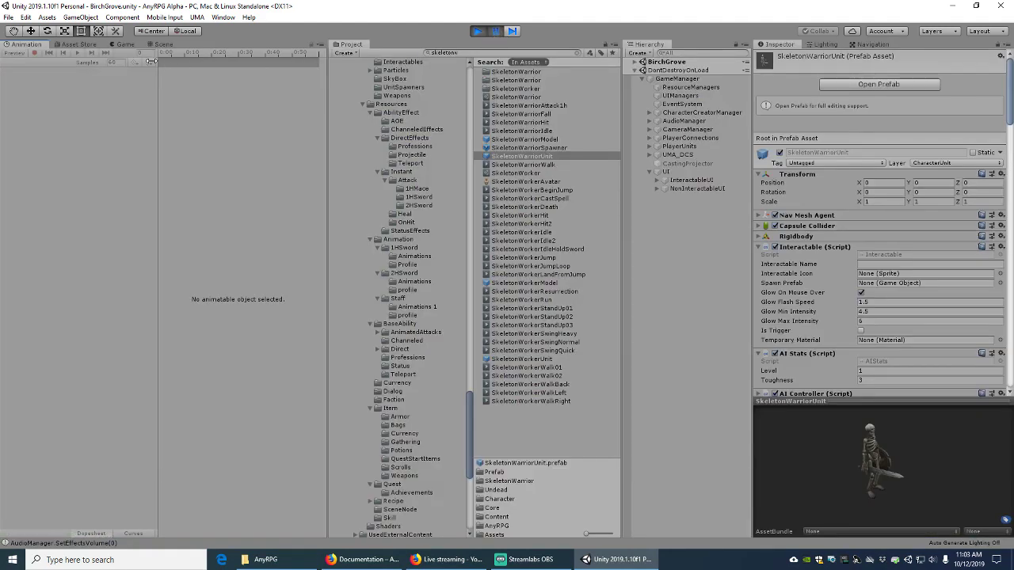
left_click(125, 44)
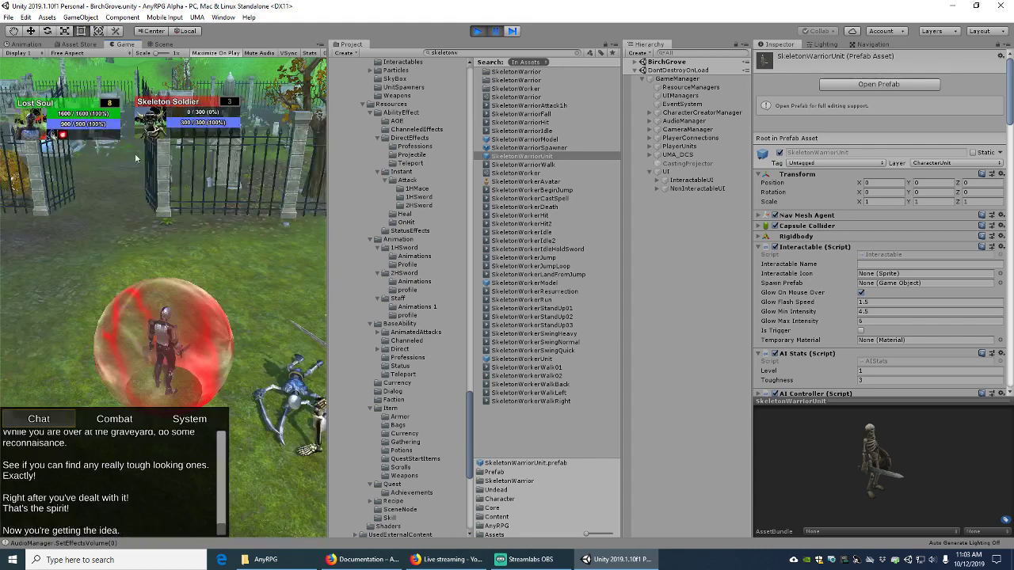
left_click(496, 31)
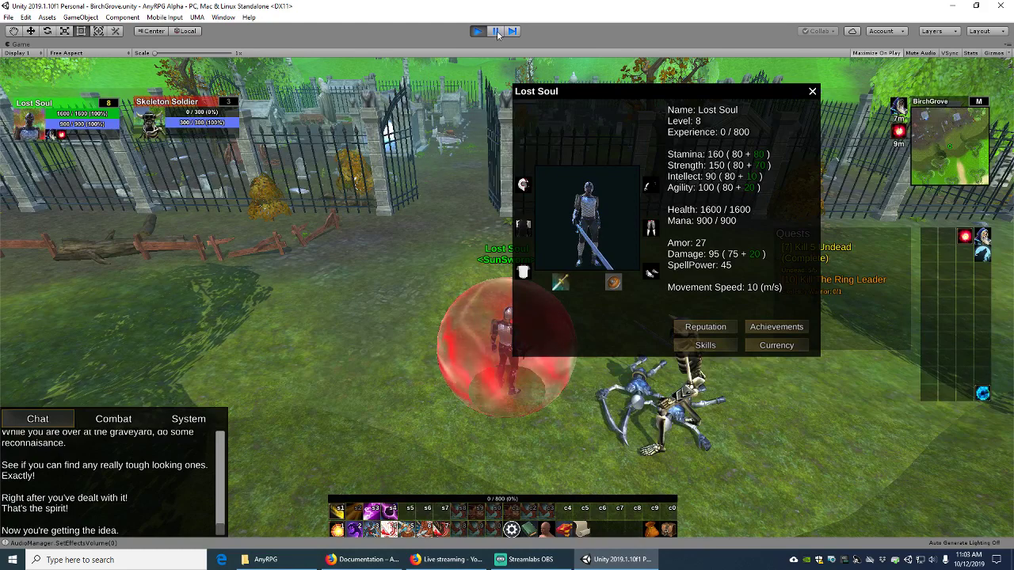
key("shift+space")
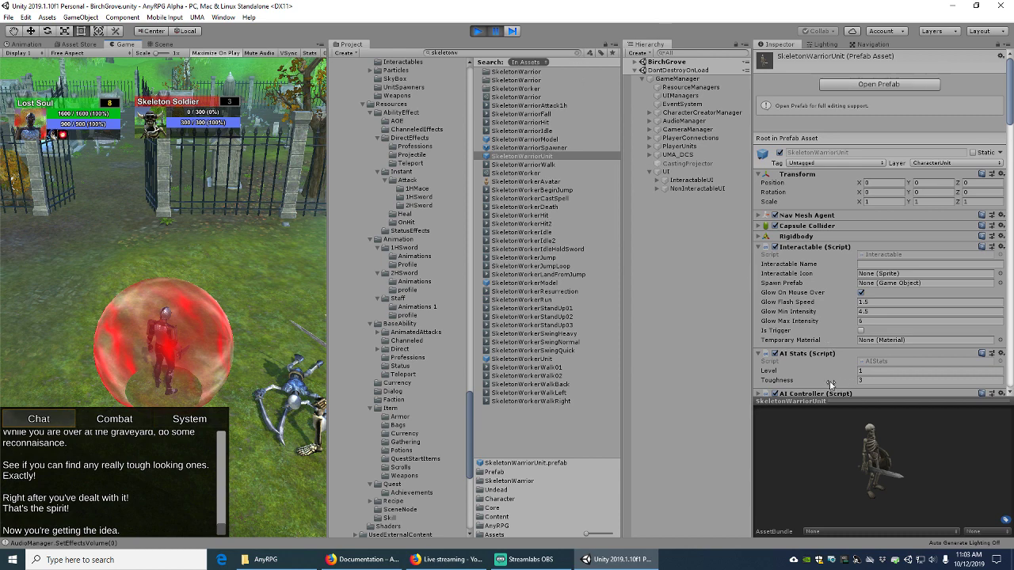
left_click(519, 51)
left_click(531, 148)
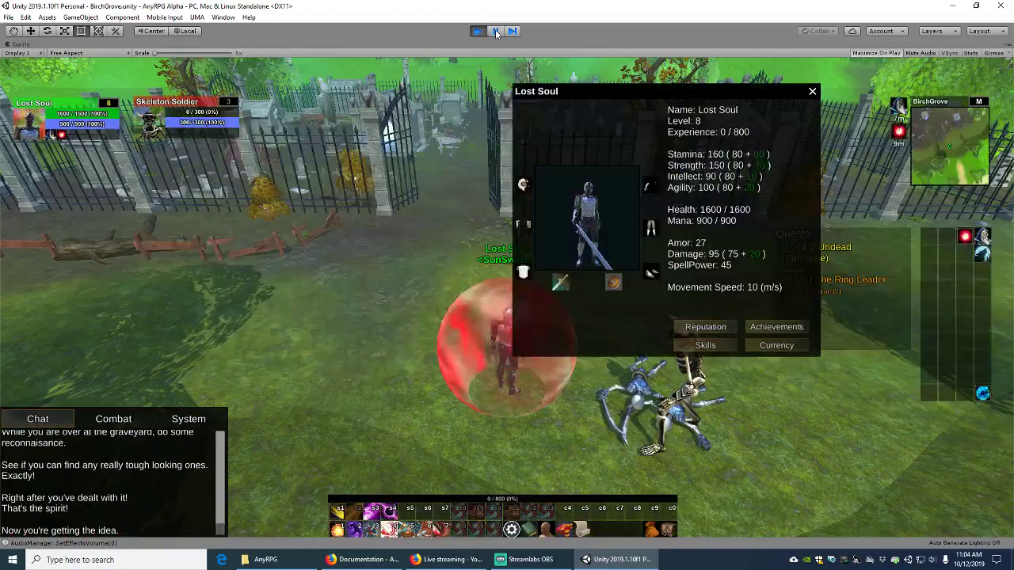
Close the character sheet, enter the graveyard and open the attack on the Skeleton Warrior
left_click(812, 91)
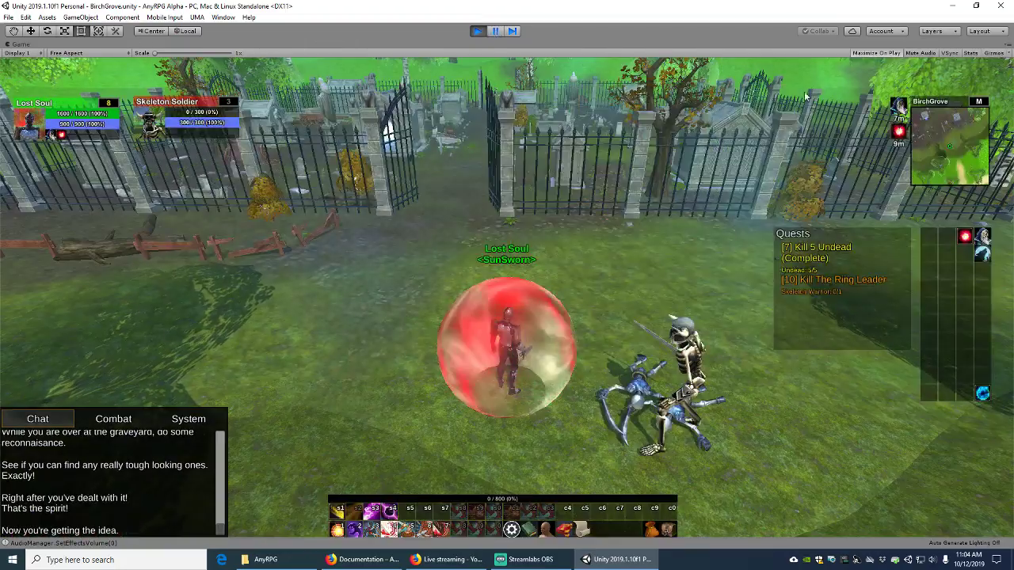
key("w")
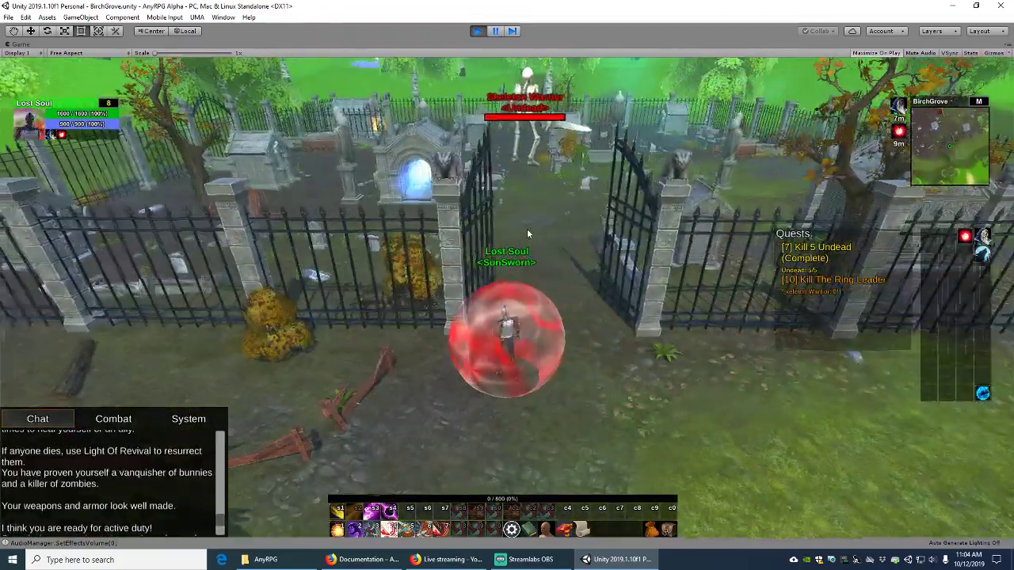
key("Tab")
key("1")
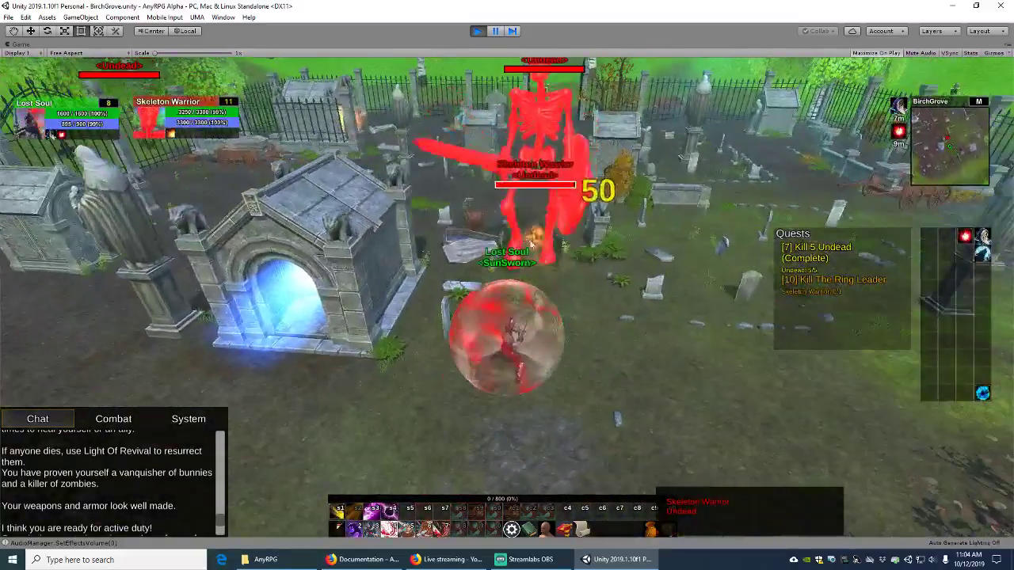
key("2")
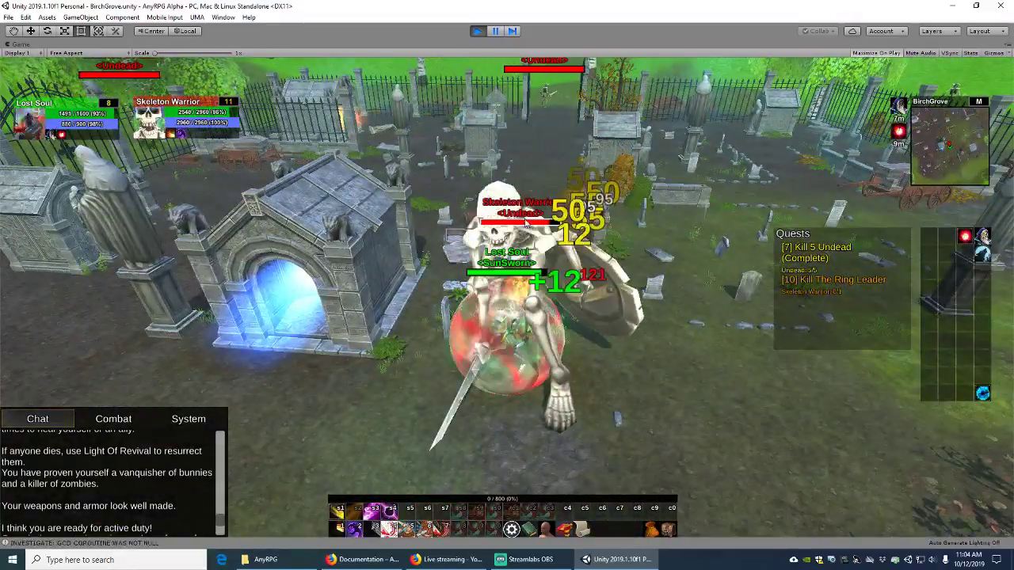
Finish off the Skeleton Warrior ring leader with combat abilities while healing with Warming Ray
mouse_move(392, 512)
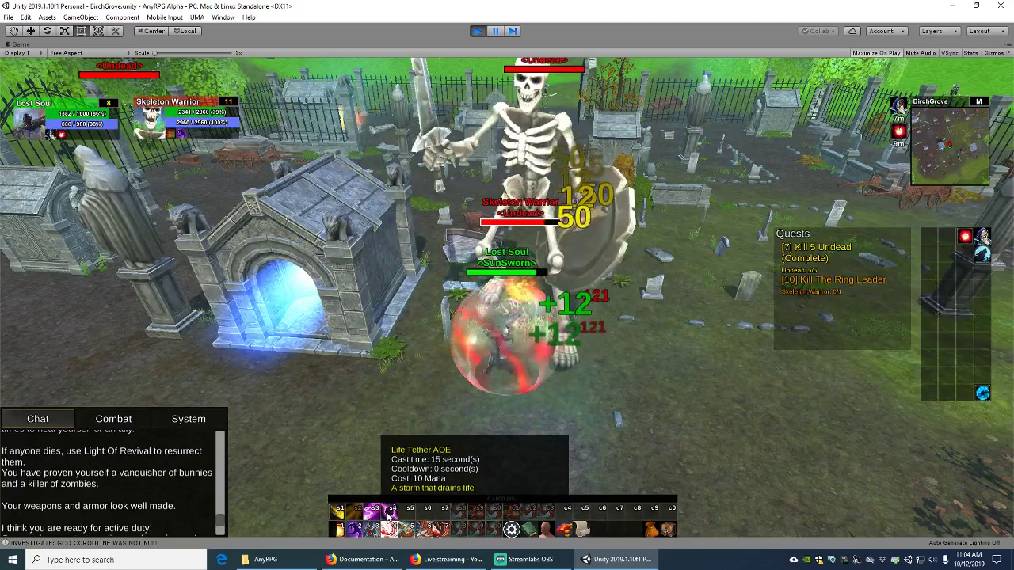
key("3")
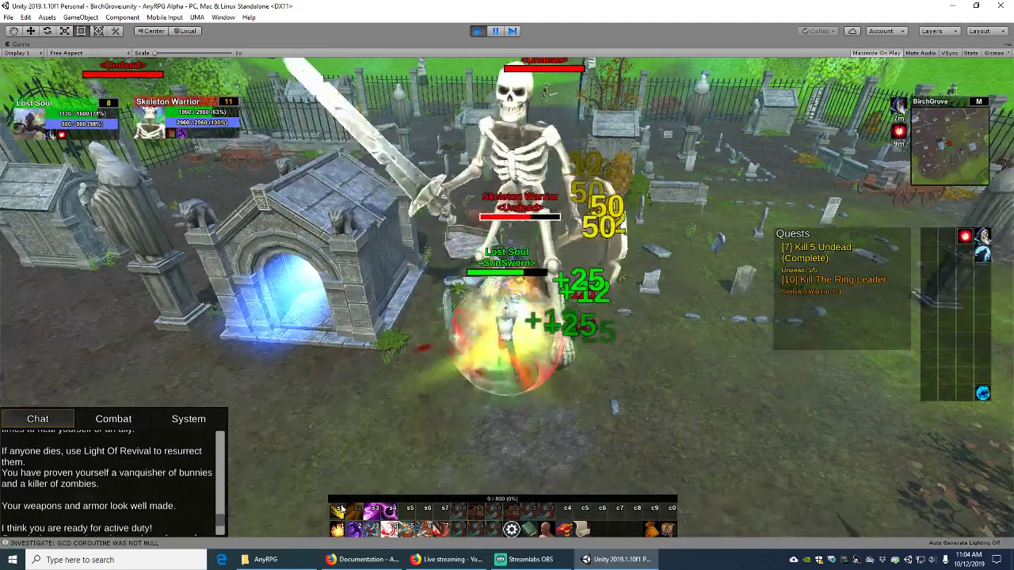
left_click(482, 532)
key("1")
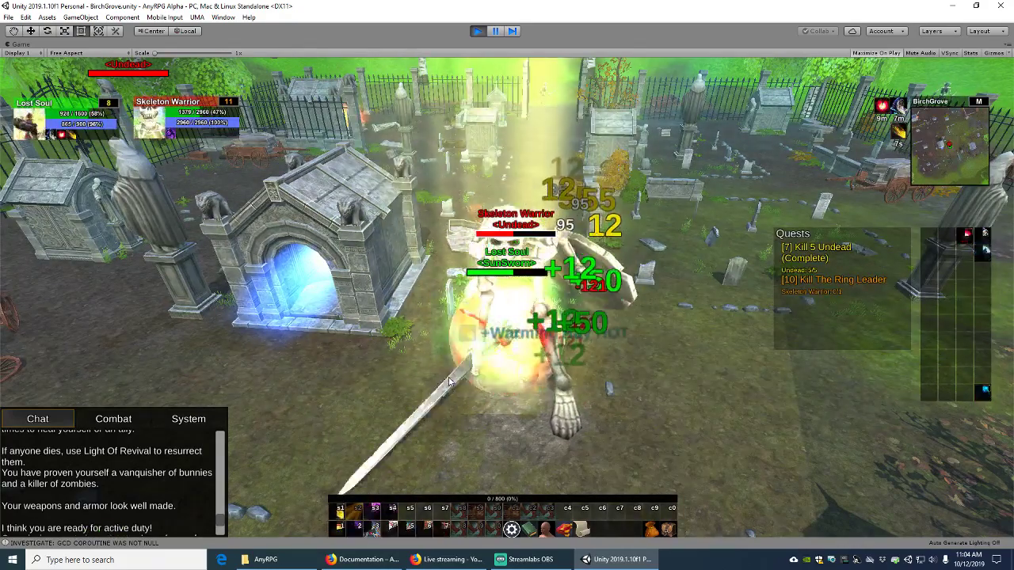
left_click(374, 529)
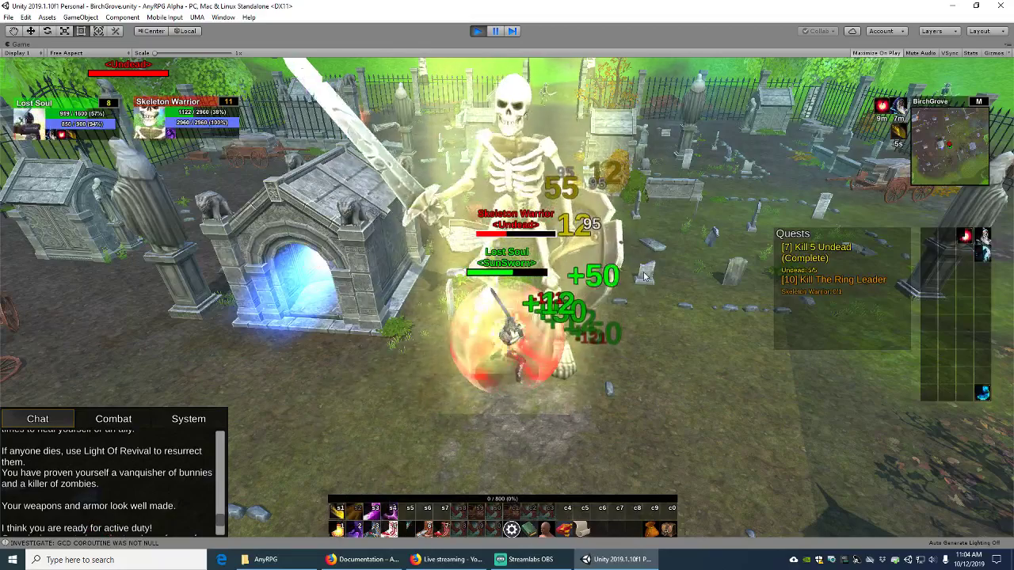
left_click(372, 511)
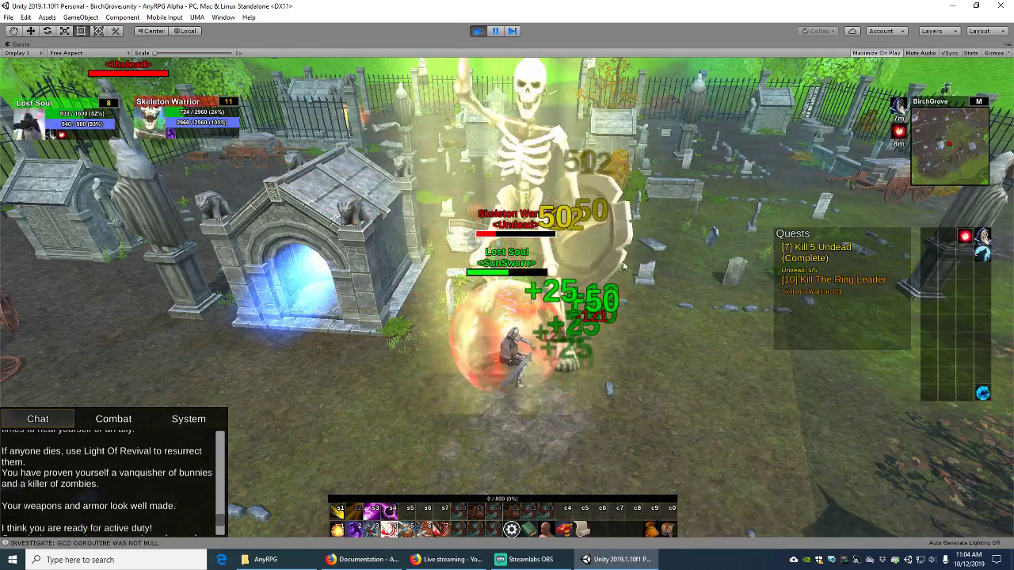
left_click(339, 509)
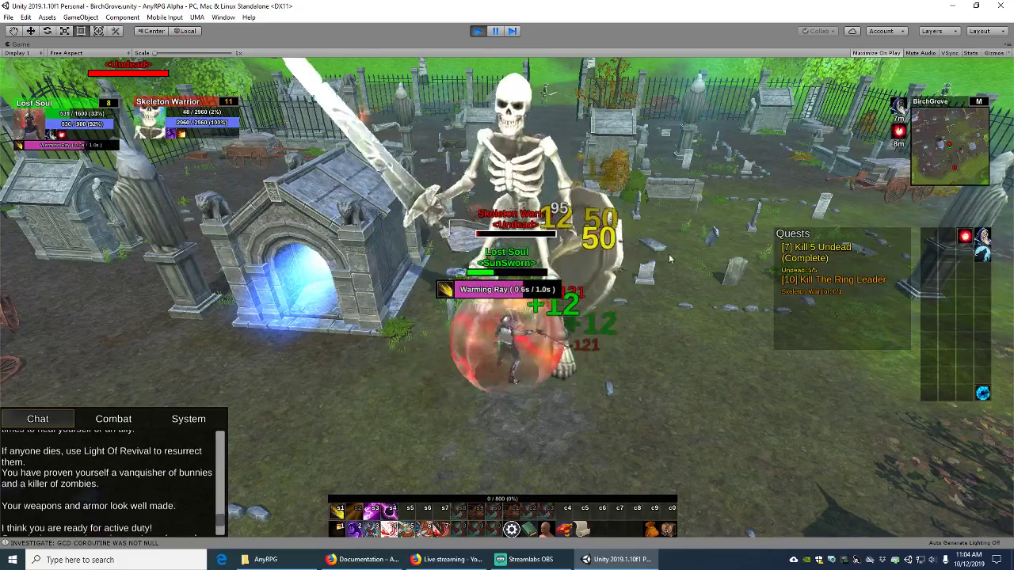
right_click_drag(668, 254, 685, 326)
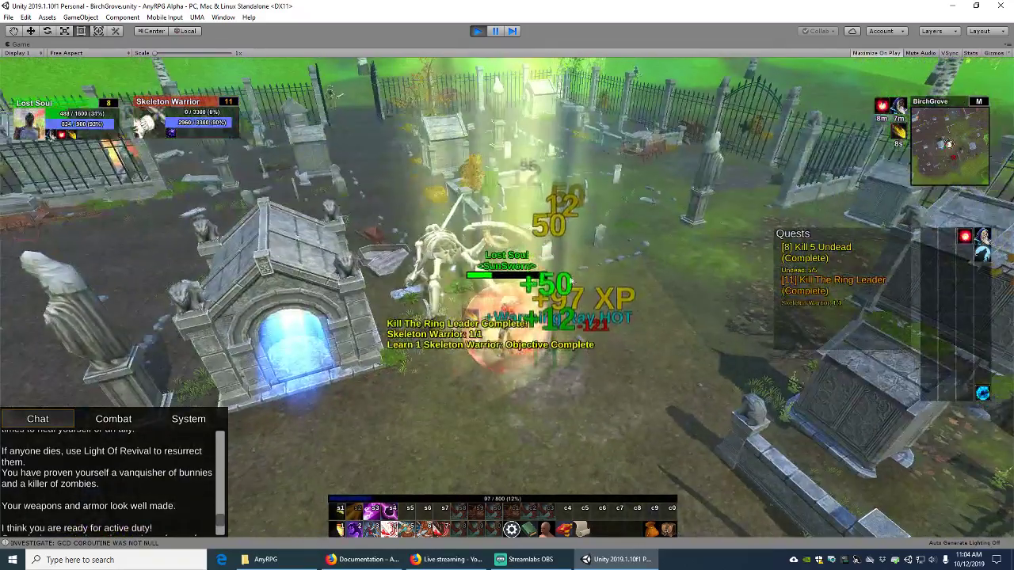
Open the Skeleton Warrior's loot and channel Life Tether AOE against the attacking Skeleton Slayers
right_click(463, 252)
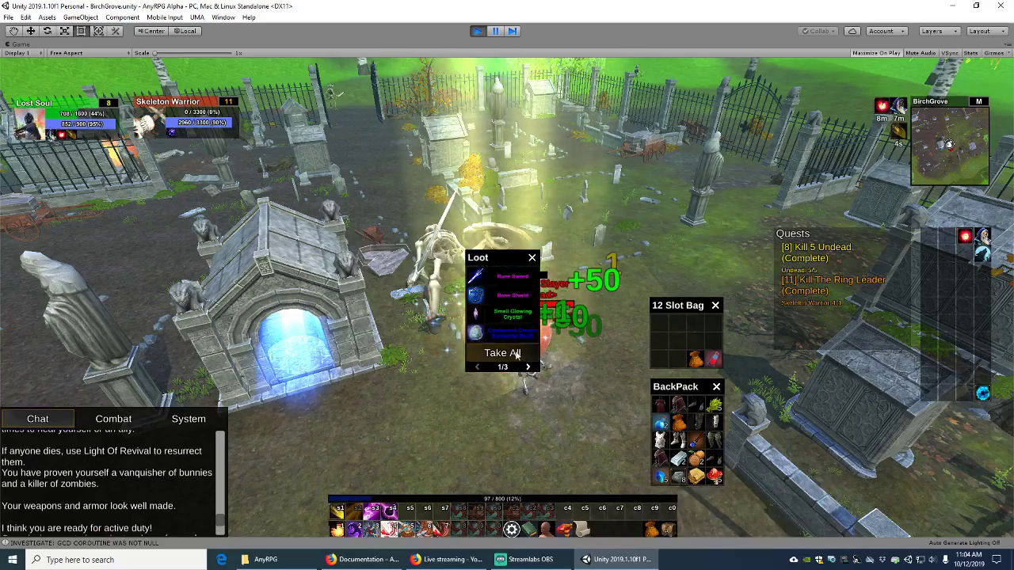
right_click_drag(591, 241, 764, 224)
scroll(614, 234, "down", 4)
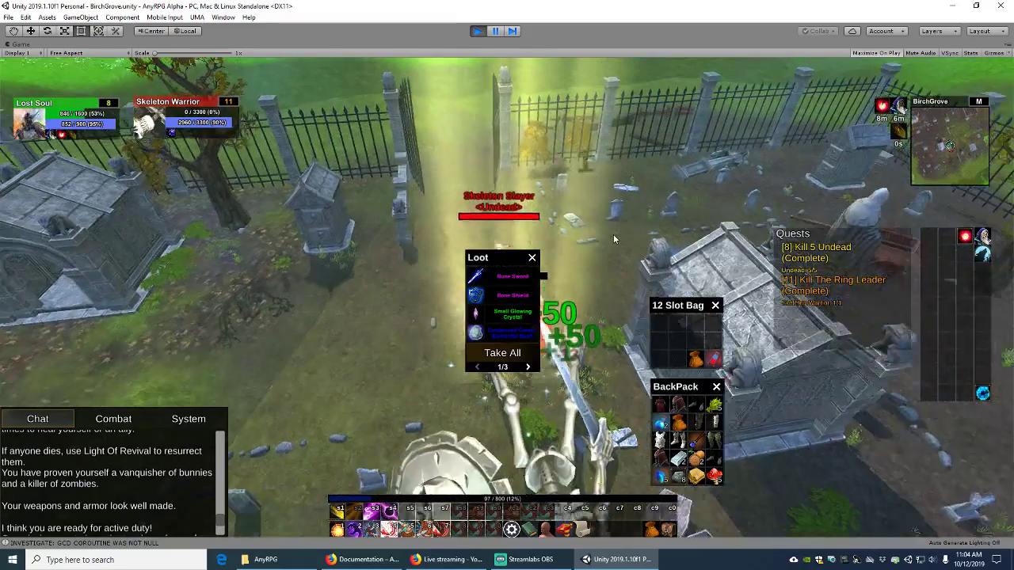
left_click(372, 509)
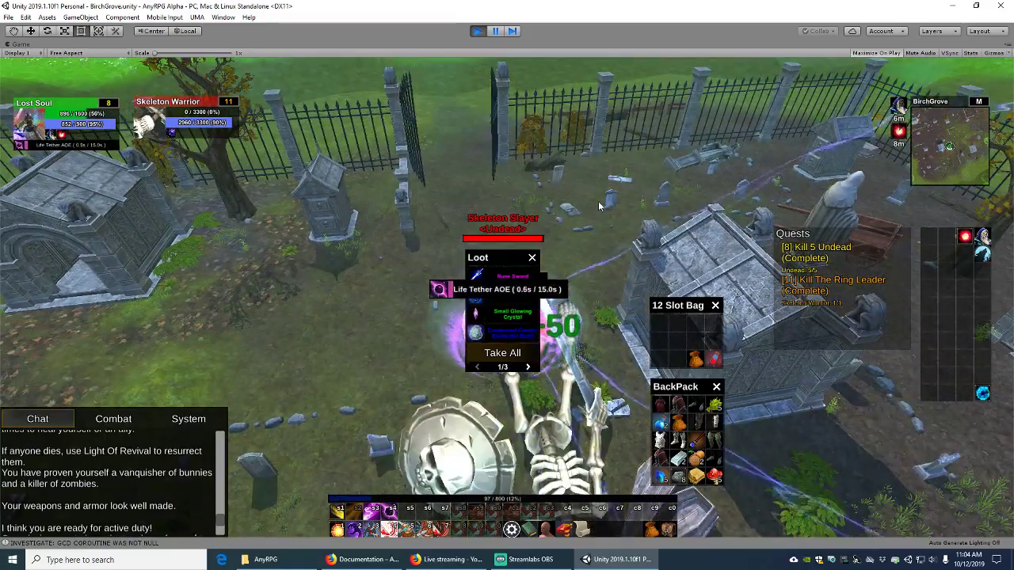
right_click_drag(566, 191, 749, 198)
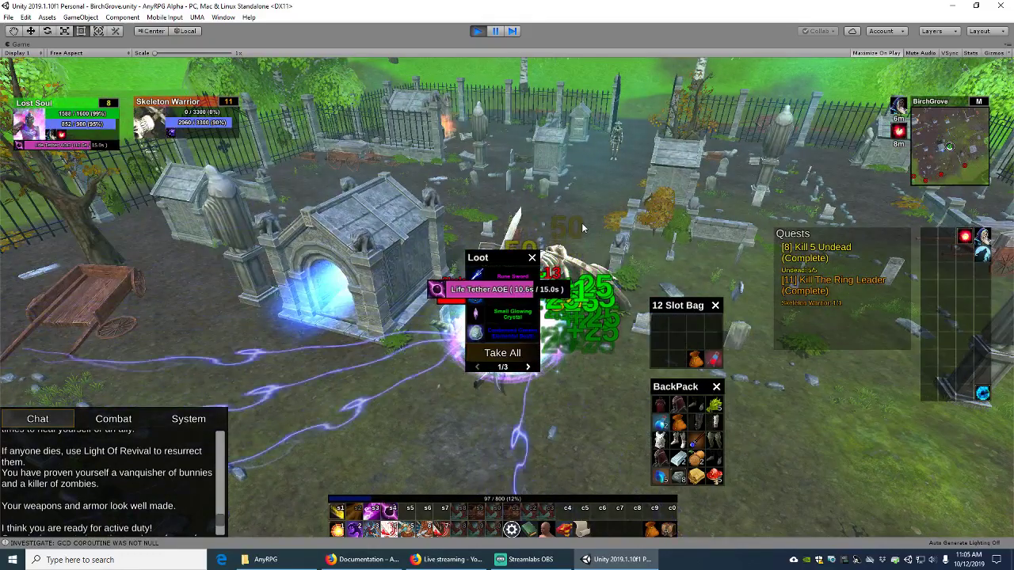
key("w")
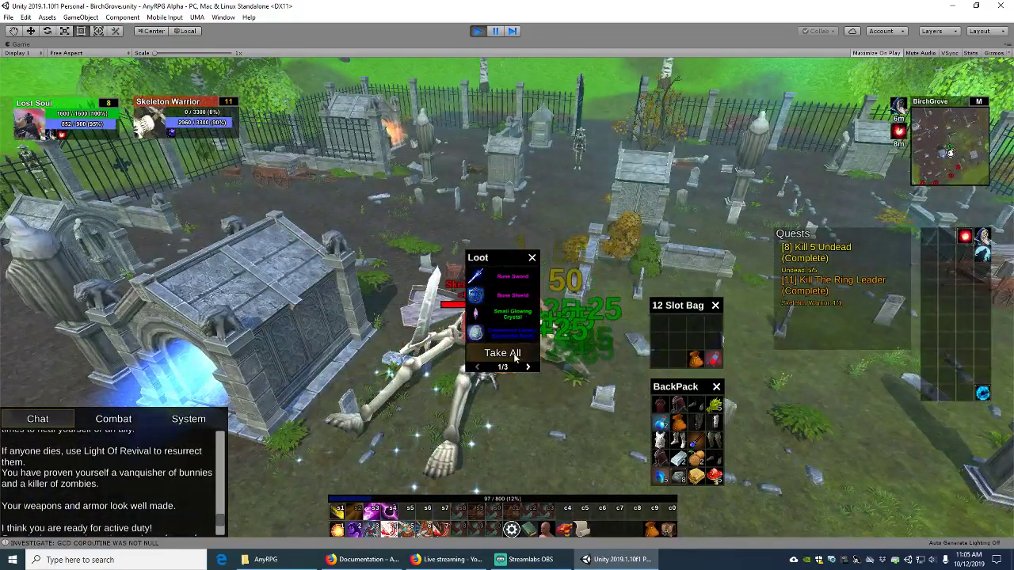
Take all of the Skeleton Warrior's loot and accept the quest A Small Glowing Crystal
left_click(502, 353)
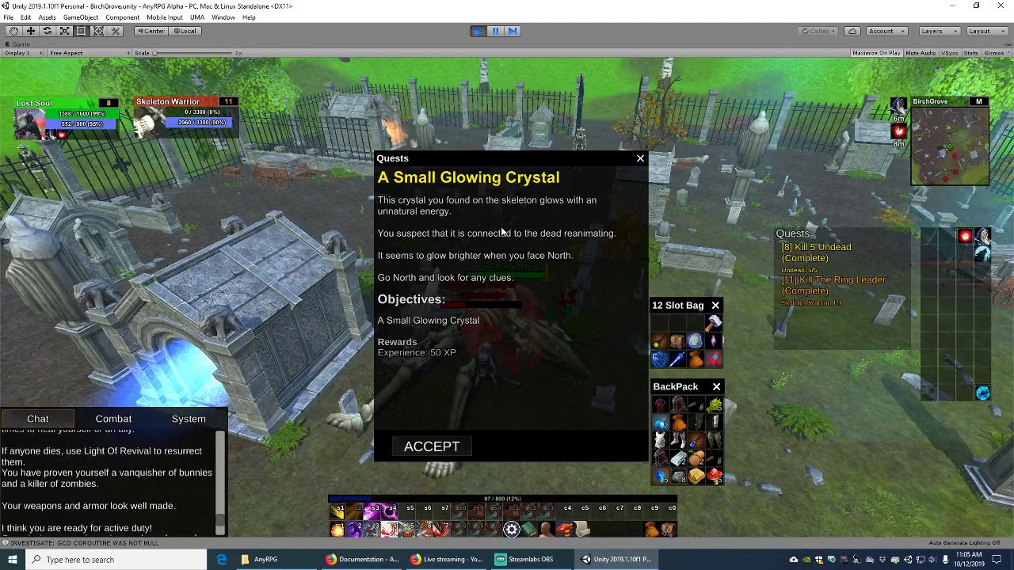
left_click(432, 448)
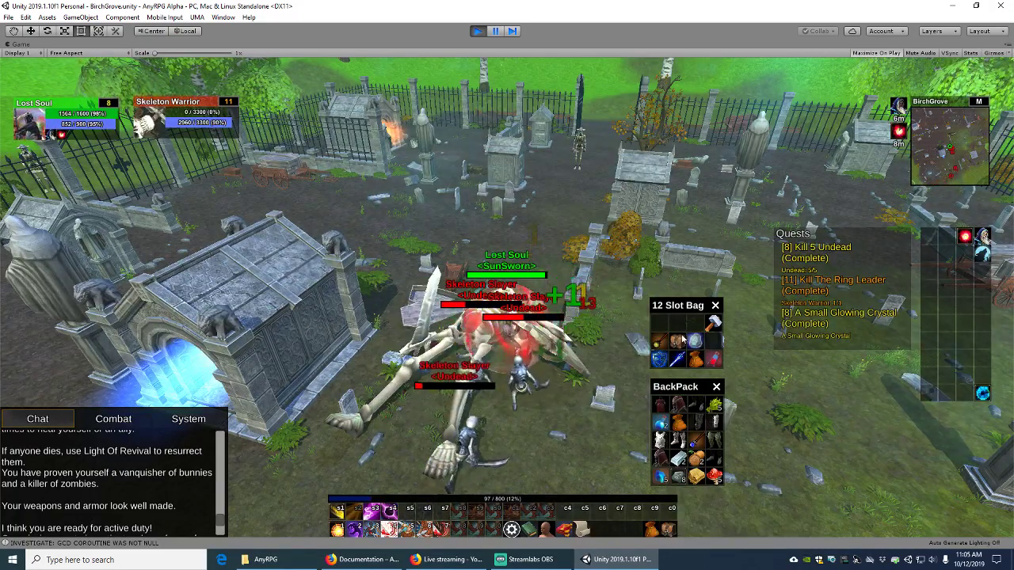
Equip the looted 20 Slot Bag and place its open window above the 12 Slot Bag
mouse_move(682, 341)
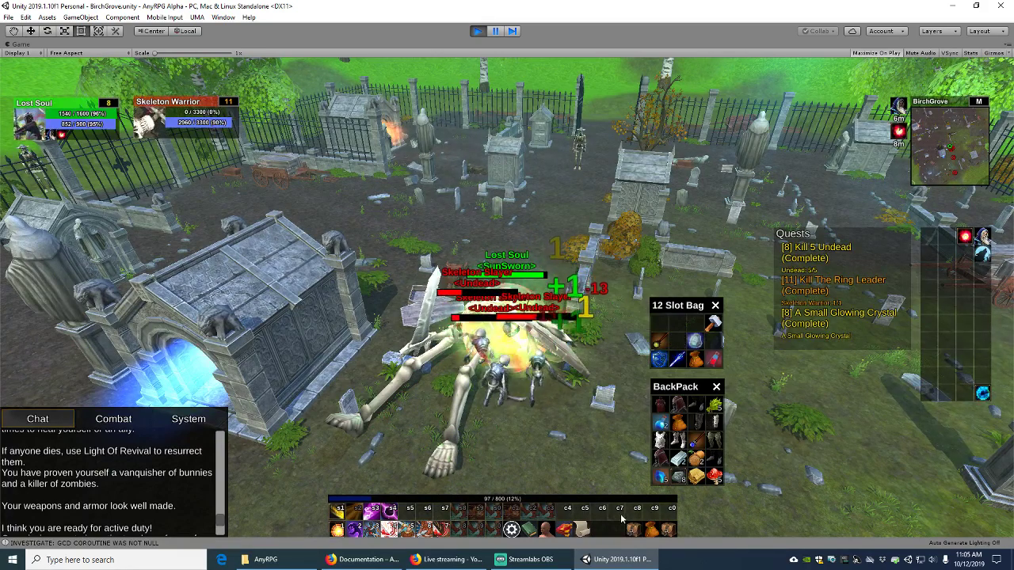
key("b")
key("b")
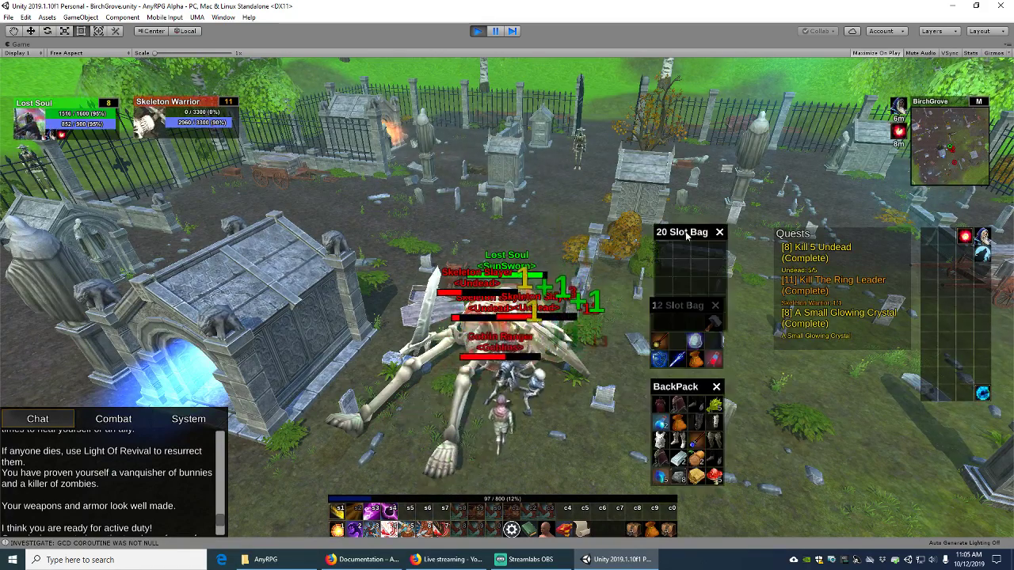
left_click_drag(688, 200, 689, 176)
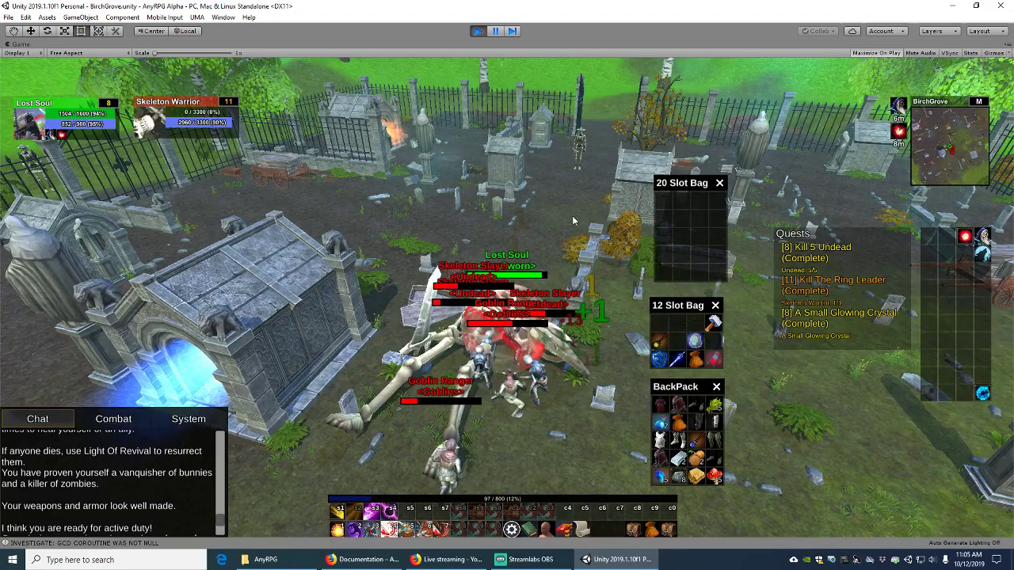
Equip the Bone Staff and fight off the Skeleton Slayers and Goblin Rangers using Life Tether AOE
right_click_drag(572, 216, 516, 230)
mouse_move(665, 345)
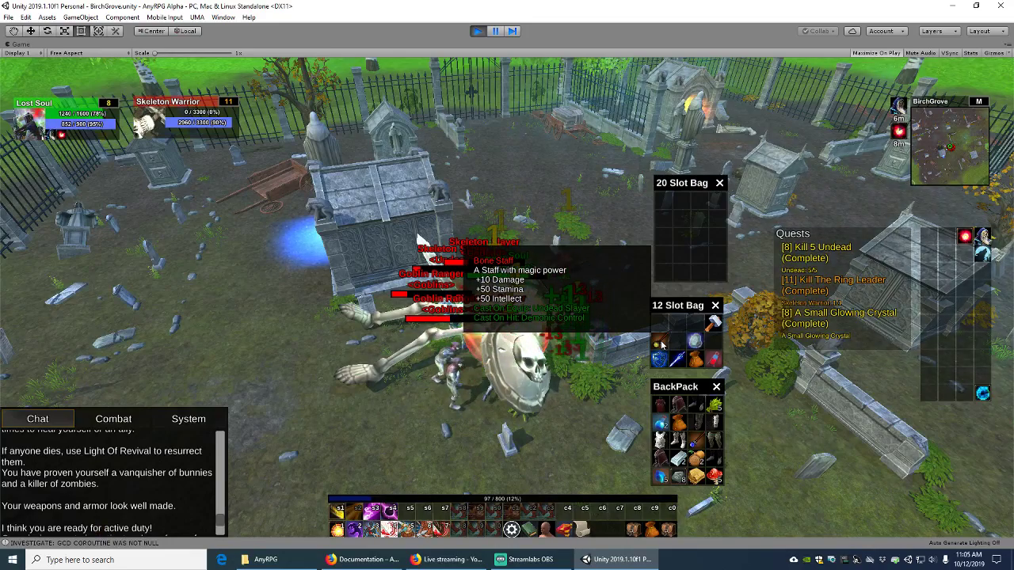
right_click(662, 346)
right_click_drag(568, 214, 532, 237)
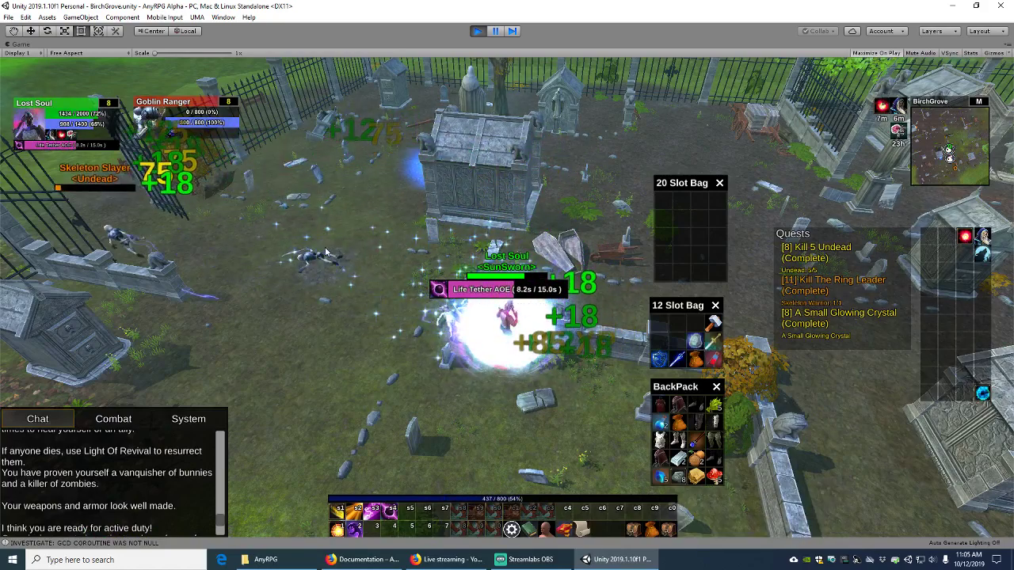
key("w")
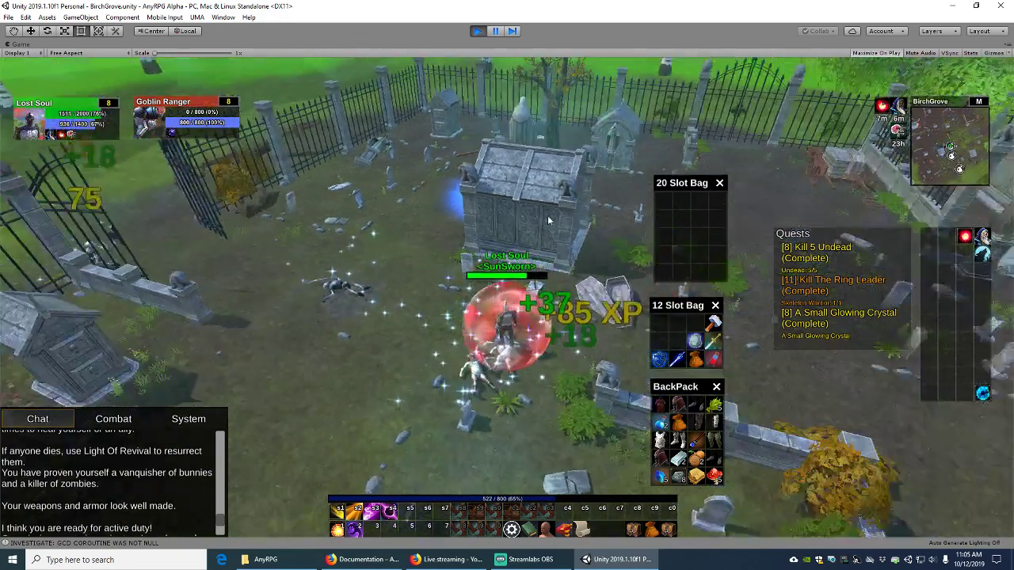
Pause the game, search the project for "undeadsl" and examine UndeadSlayerReputationEffect's status settings and Undead faction modifier
mouse_move(900, 131)
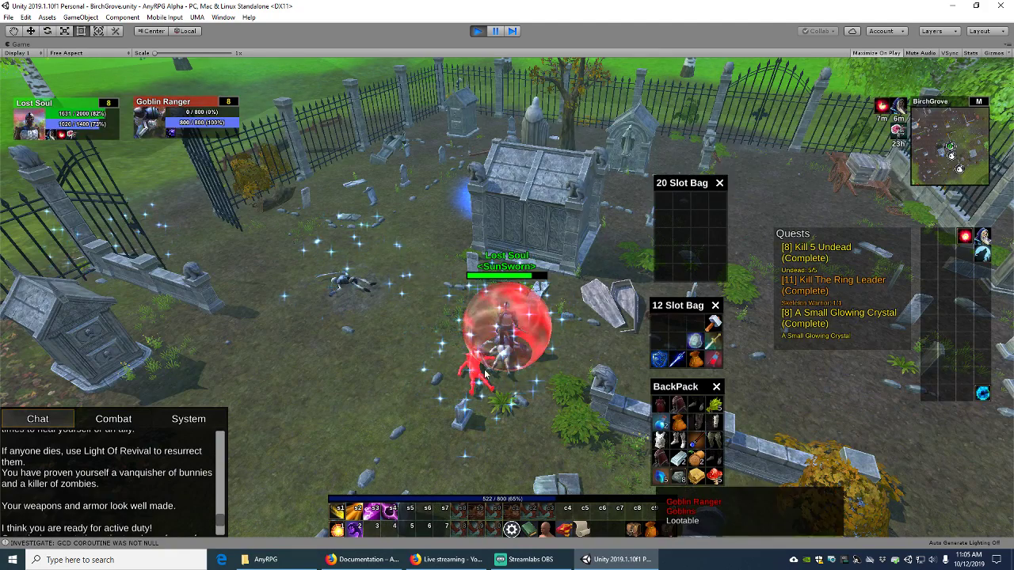
left_click(497, 31)
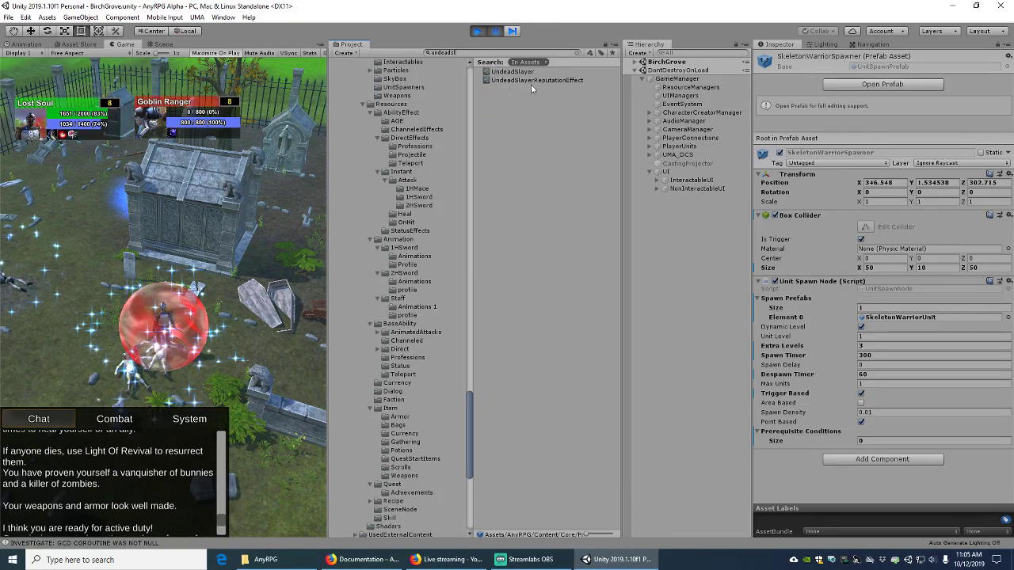
left_click(531, 81)
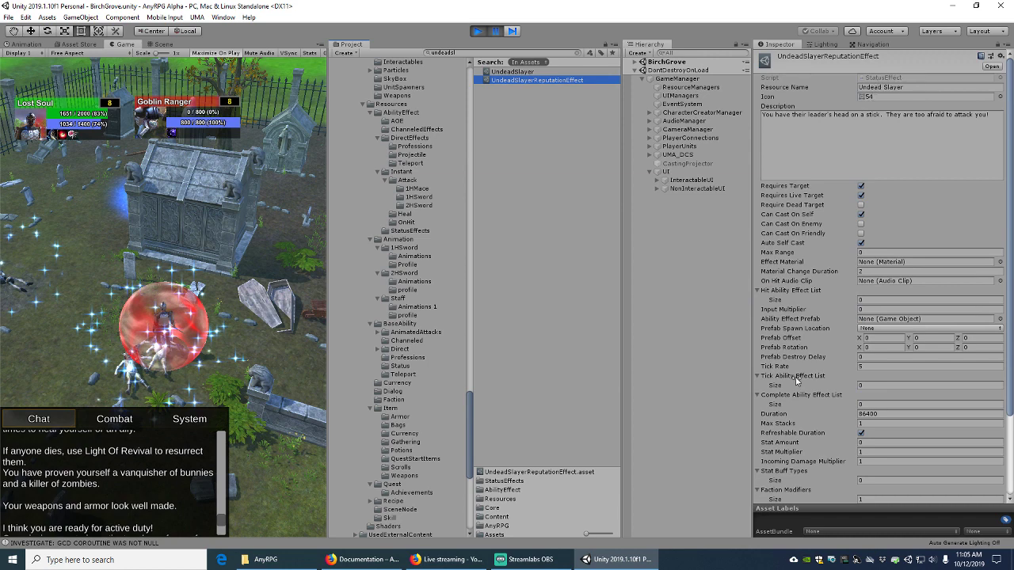
scroll(824, 388, "down", 3)
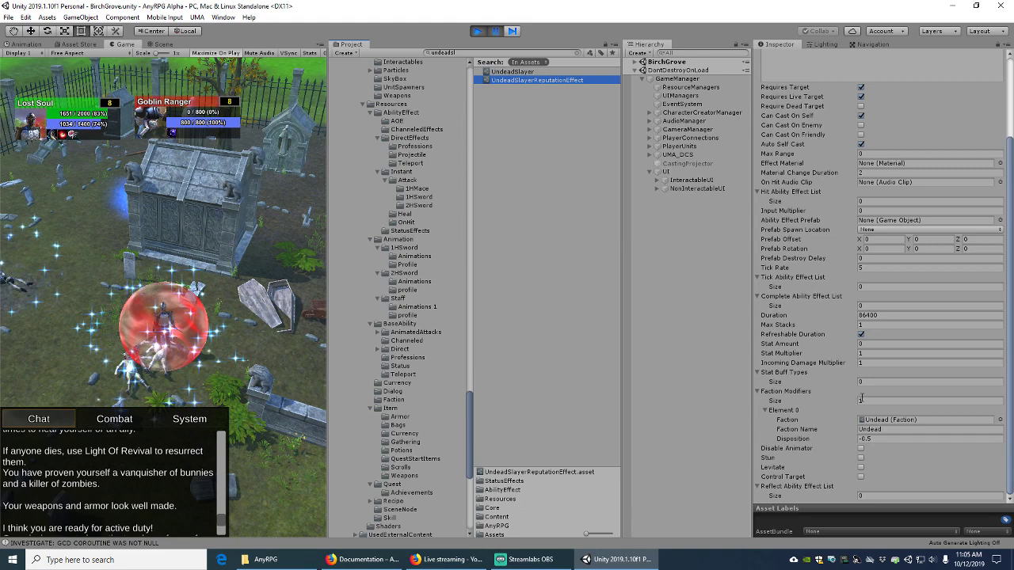
scroll(840, 317, "up", 3)
scroll(824, 287, "down", 3)
Resume the maximized game, loot the dead Goblin Rangers and walk out of the graveyard
key("shift+space")
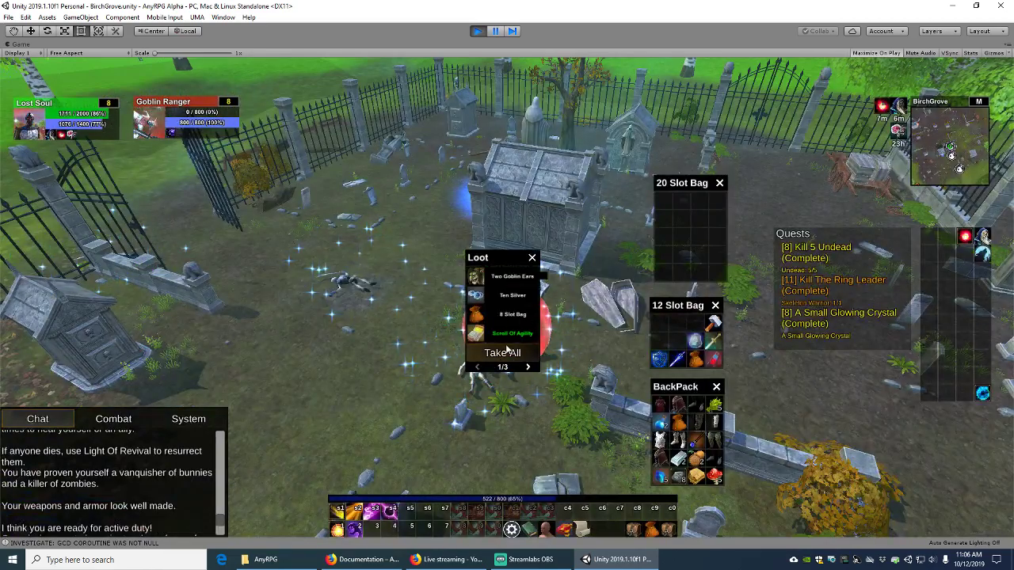
right_click_drag(459, 257, 560, 188)
key("w")
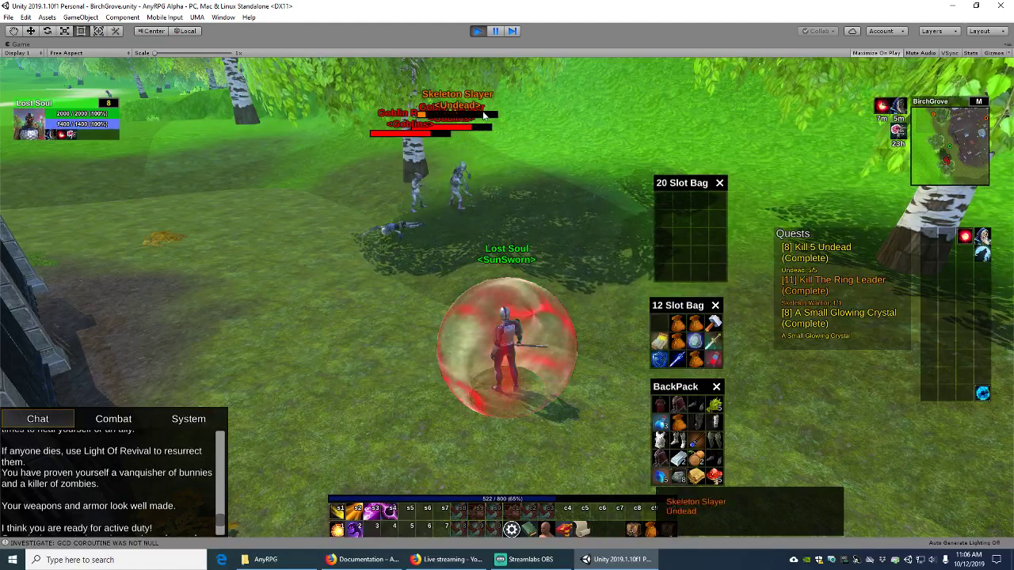
Run through the grass outside the graveyard fence, drawing the Goblin Rangers and Skeleton Slayers after the character
right_click_drag(501, 230, 706, 208)
key("w")
right_click_drag(500, 193, 283, 207)
key("a")
scroll(506, 209, "down", 3)
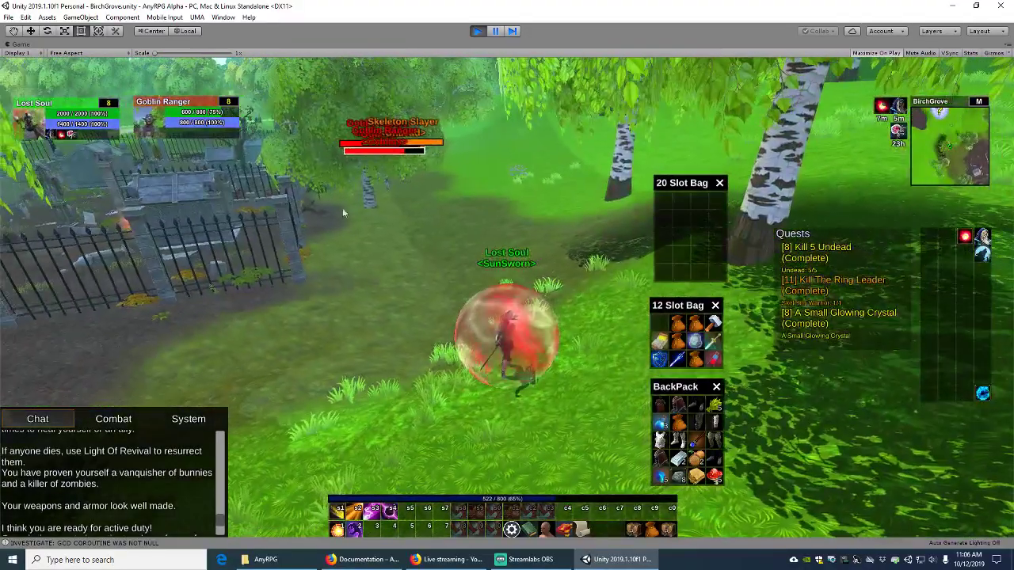
key("a")
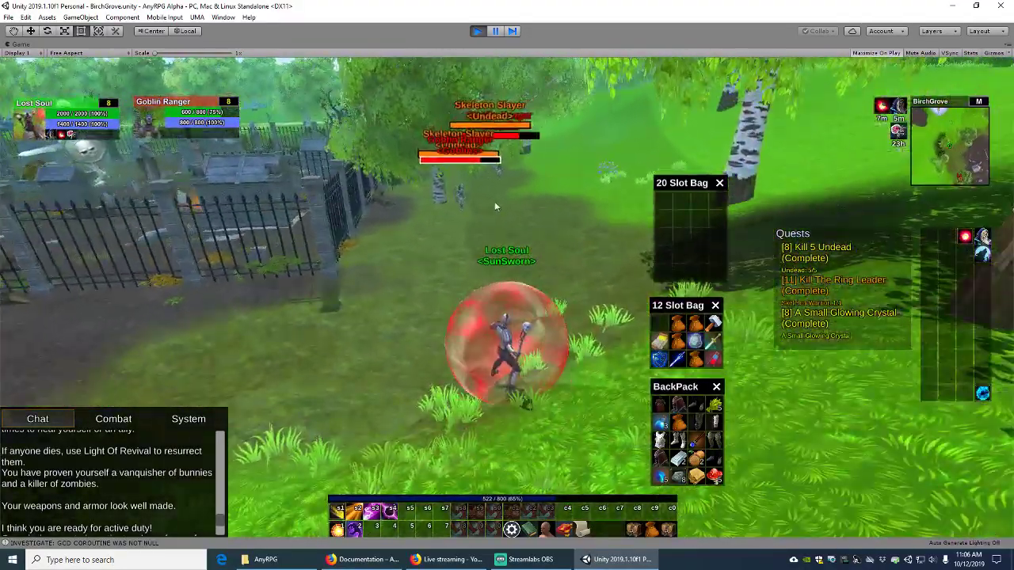
scroll(489, 233, "up", 1)
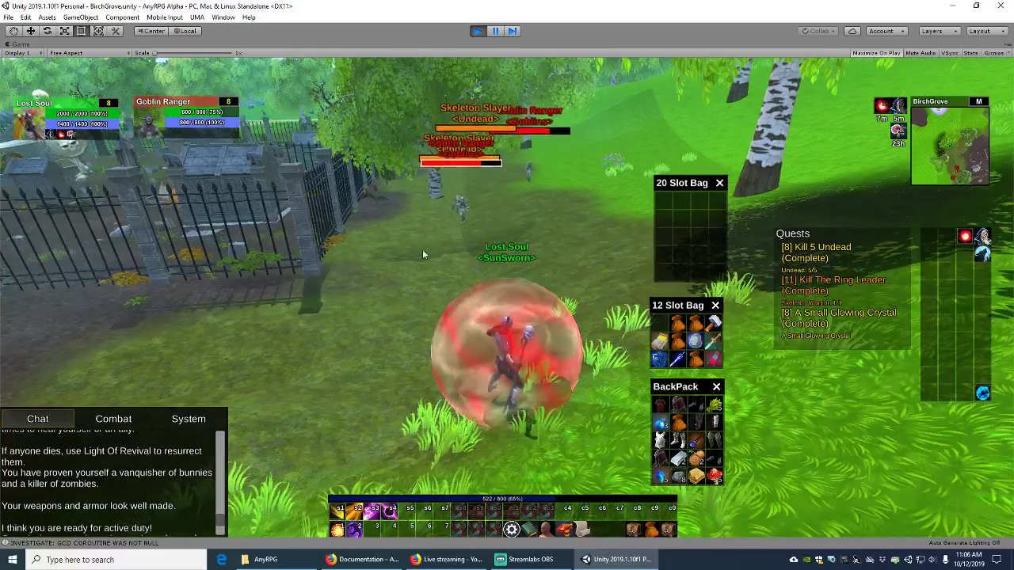
key("d")
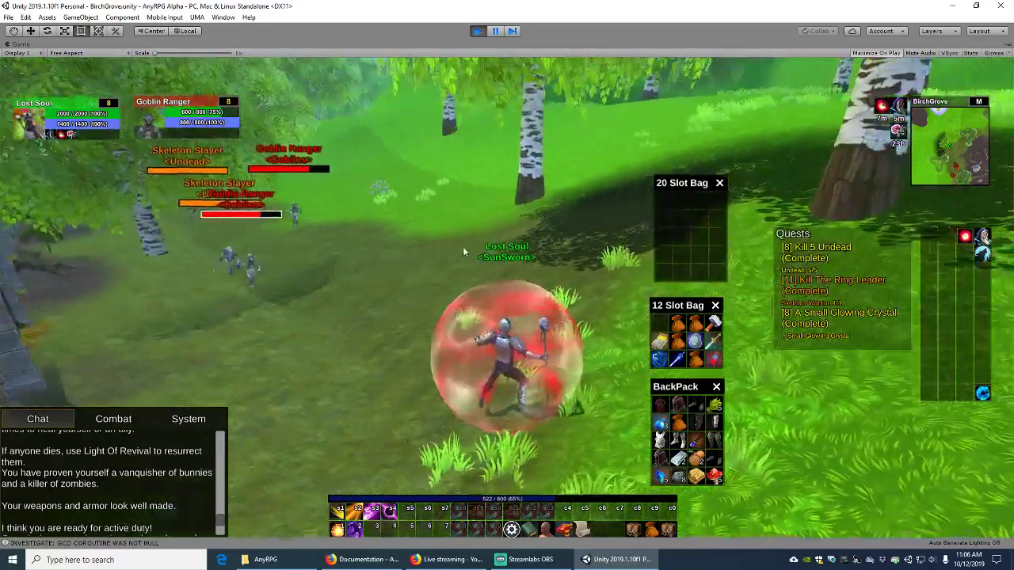
key("d")
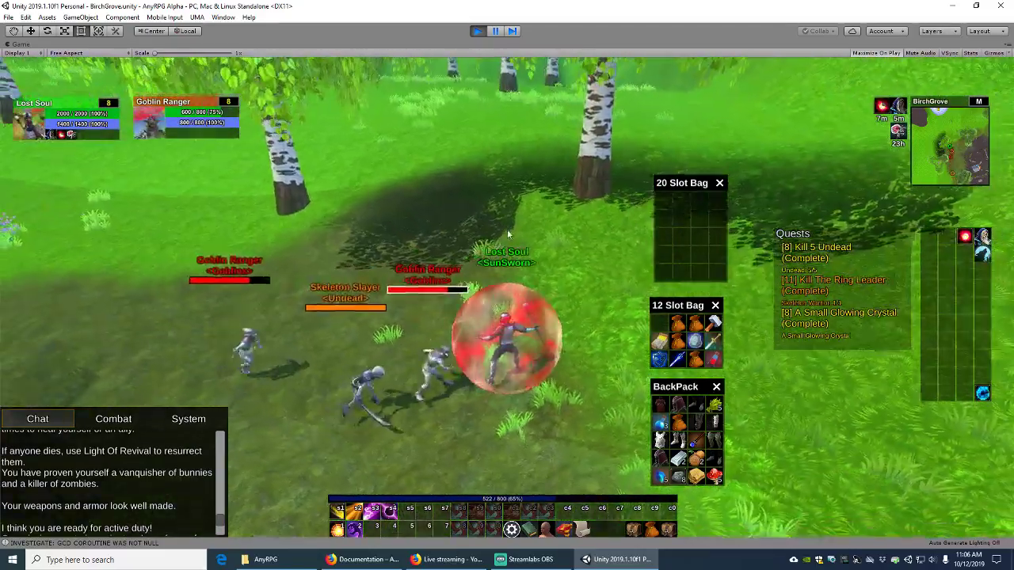
Fight the pursuing Goblin Rangers and Skeleton Slayers on the grass outside the graveyard
right_click_drag(508, 231, 505, 232)
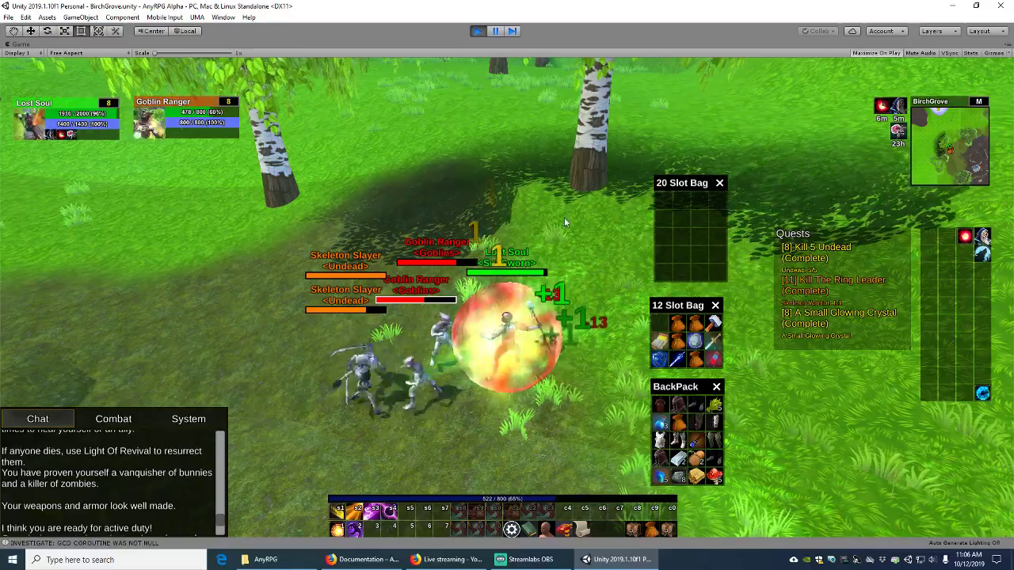
mouse_move(565, 216)
right_mouse_down()
mouse_move(601, 215)
mouse_move(560, 224)
right_mouse_up()
key("w")
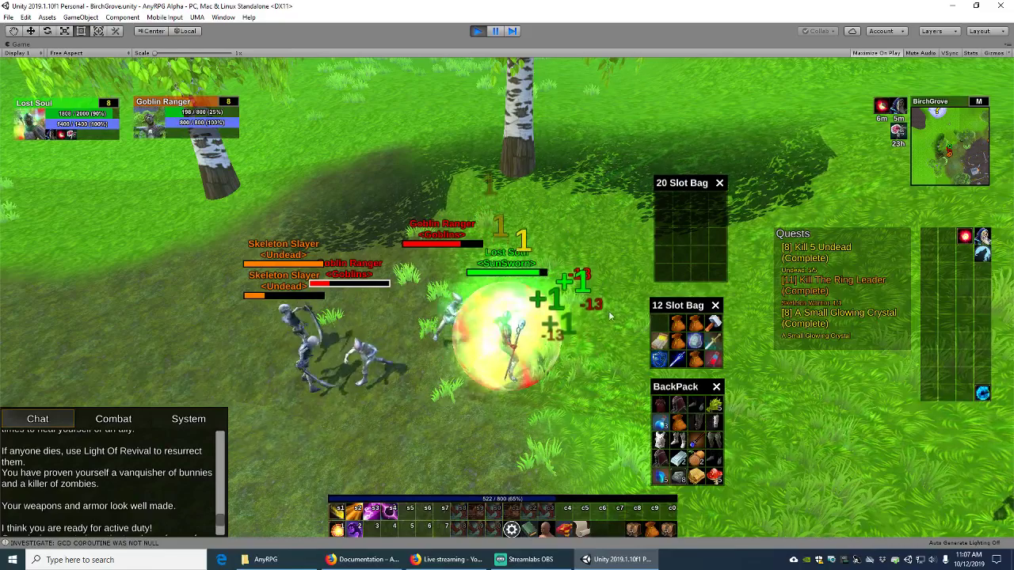
Complete the Greater Elemental Death quest from the bag for the Dark Tentacles ability and cast it near the remaining enemies
right_click(697, 342)
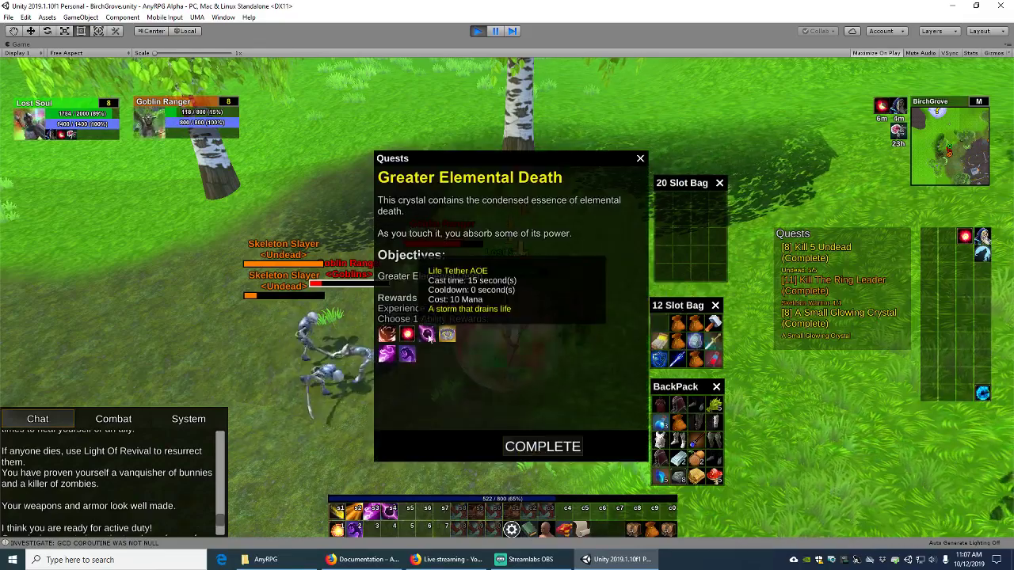
left_click(545, 446)
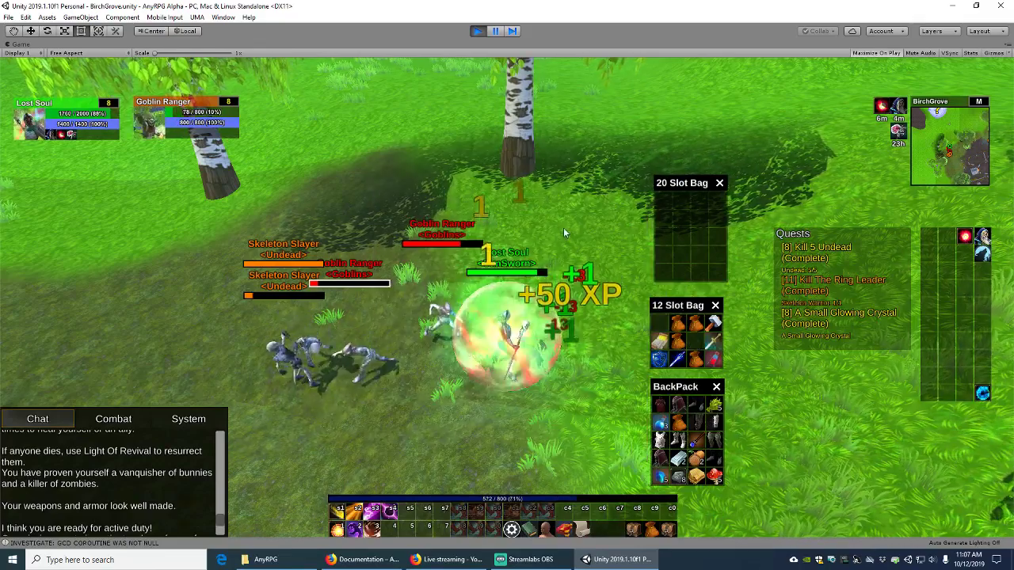
key("b")
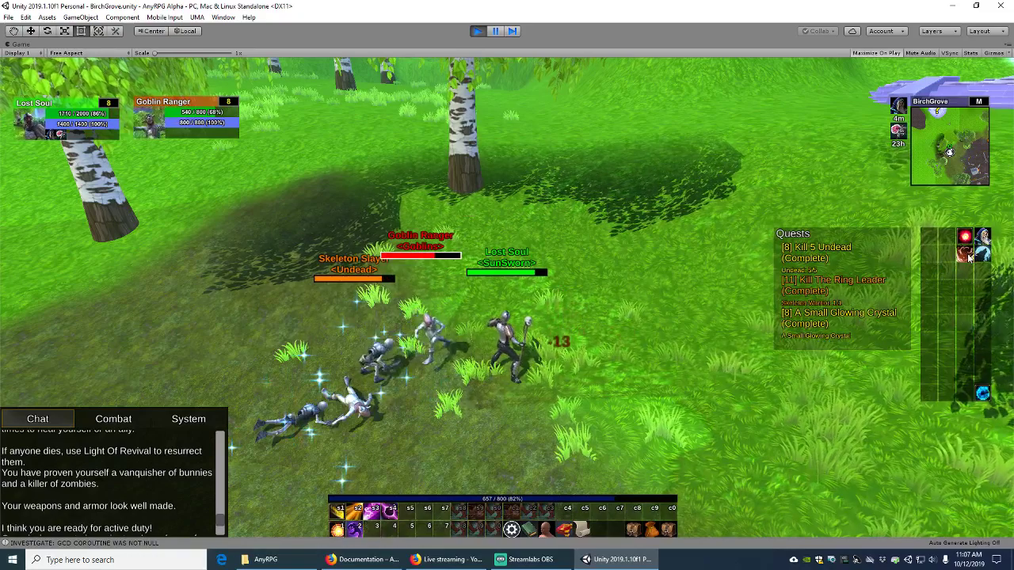
scroll(597, 345, "up", 1)
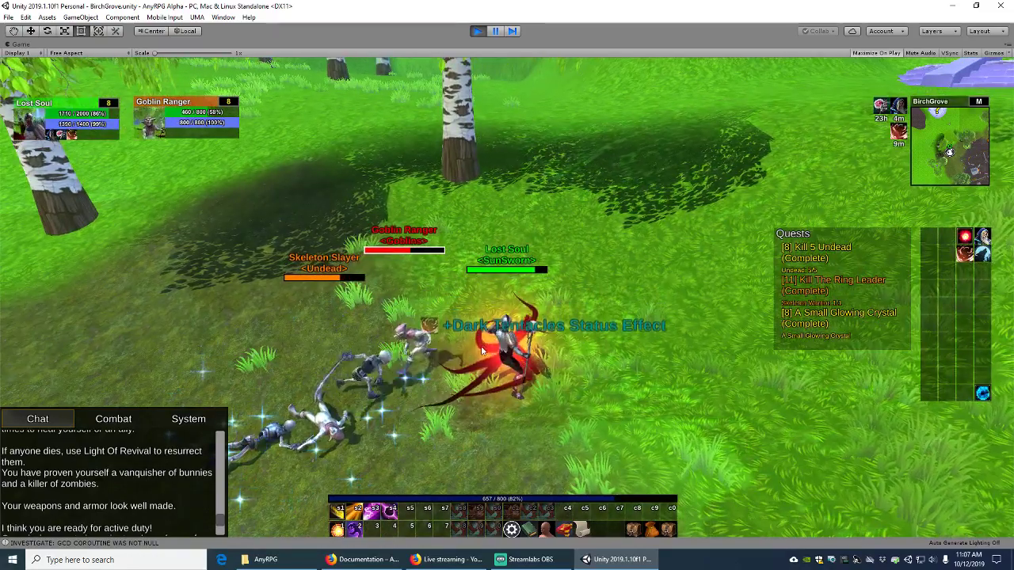
right_click_drag(437, 296, 541, 203)
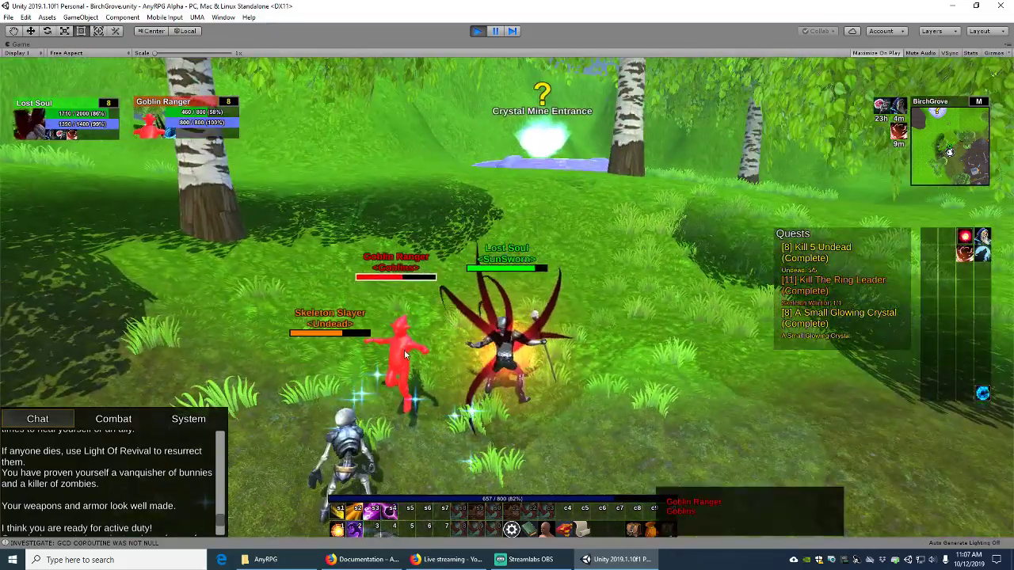
right_click_drag(406, 358, 491, 165)
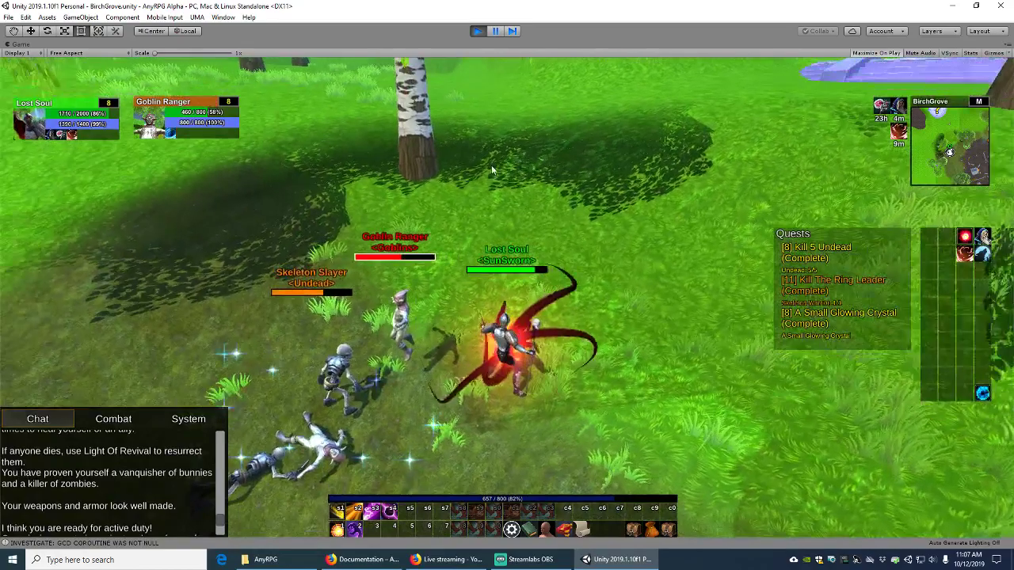
Pause the game, search the project for "tentacles" and examine DarkTentaclesStatusEffect's prefab, tick and duration settings
left_click(496, 32)
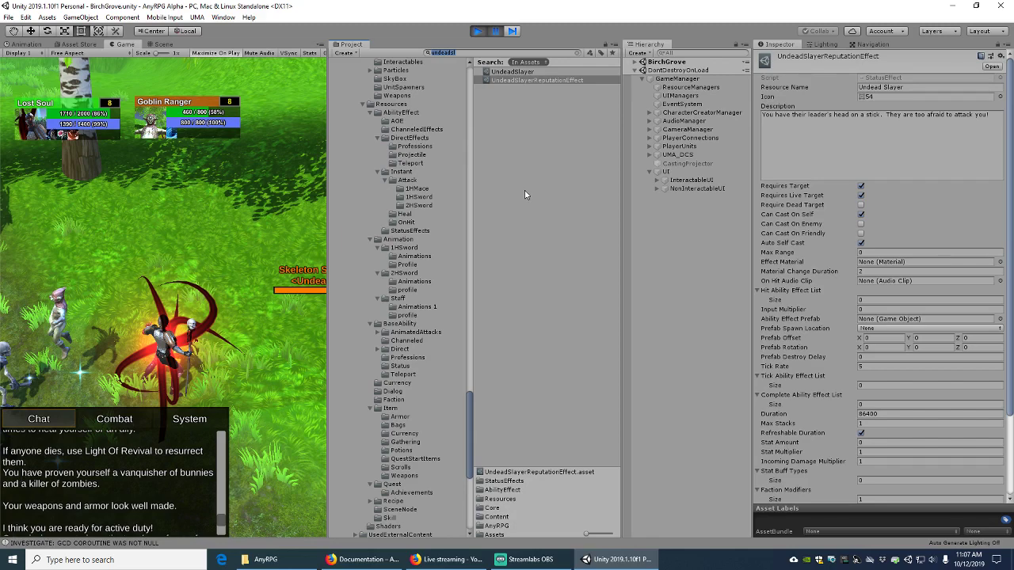
type("tentacles")
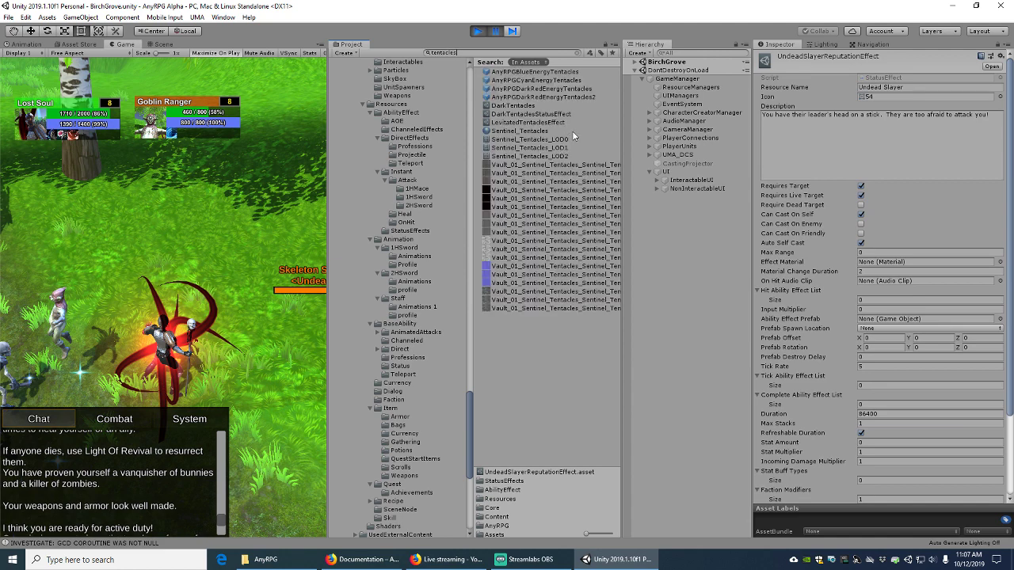
left_click(542, 114)
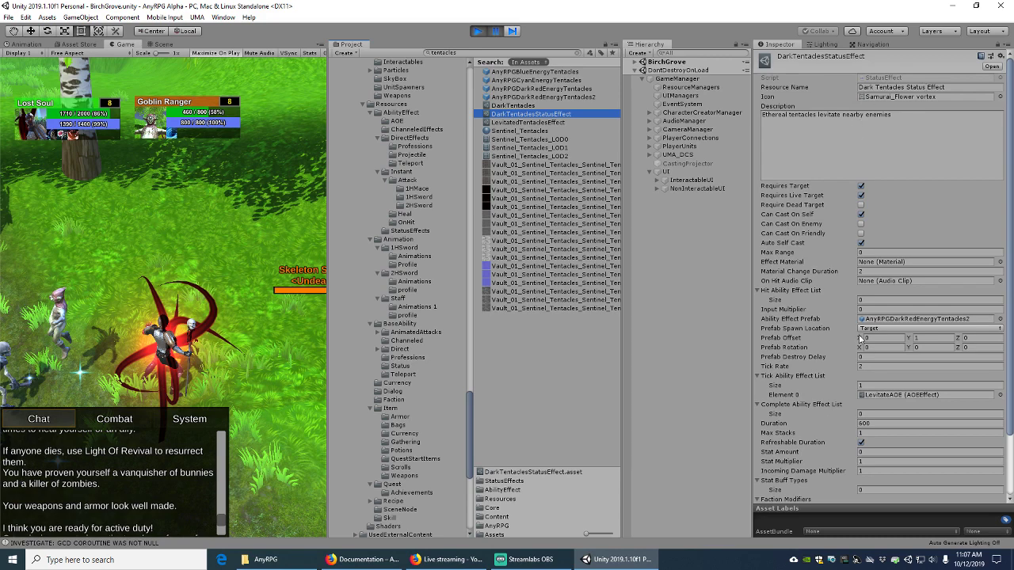
scroll(821, 347, "down", 3)
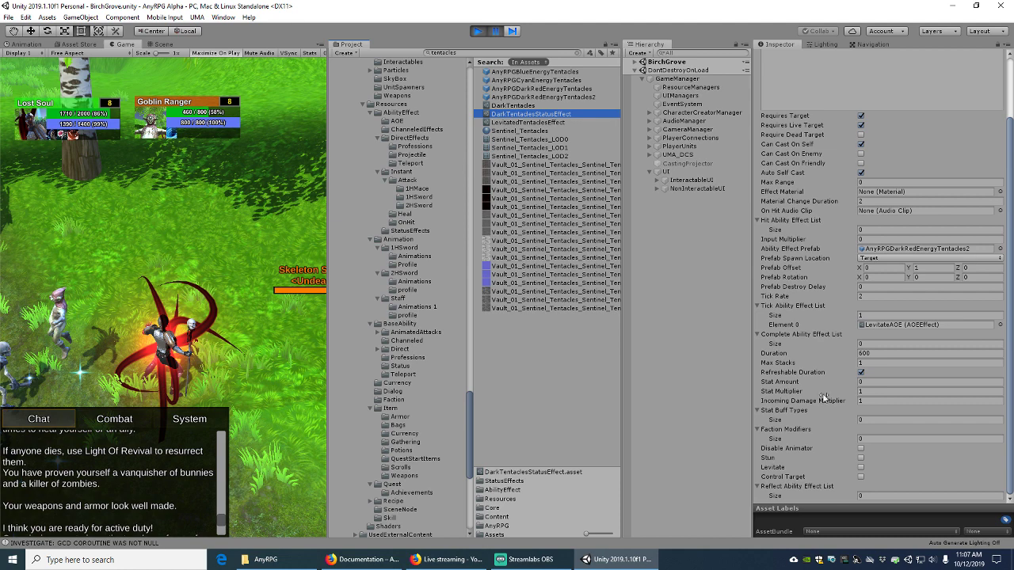
scroll(822, 377, "up", 3)
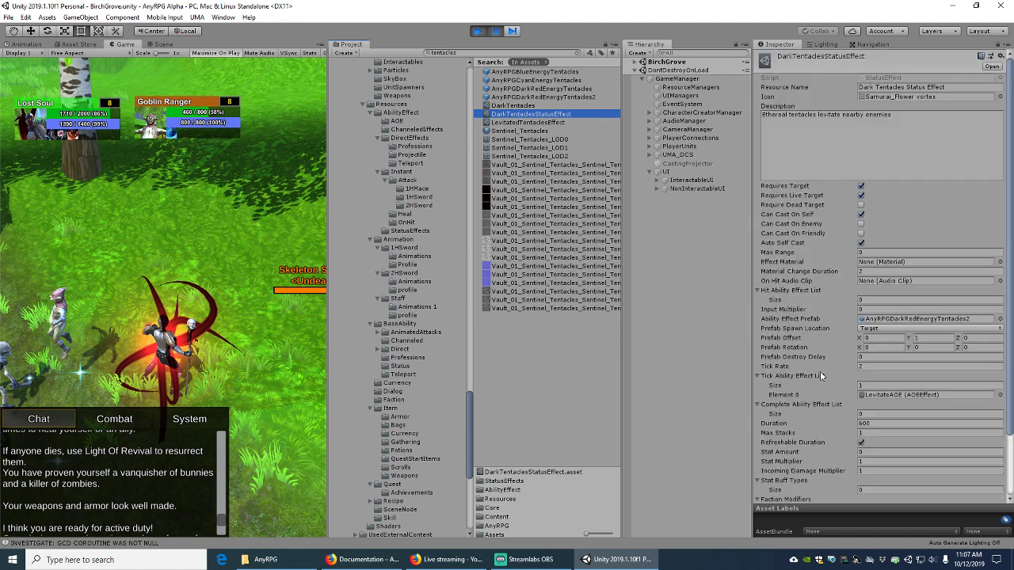
Follow the tick effect reference to LevitateAOE and its hit effect LevitatedTentaclesEffect, and examine both assets' settings
left_click(899, 395)
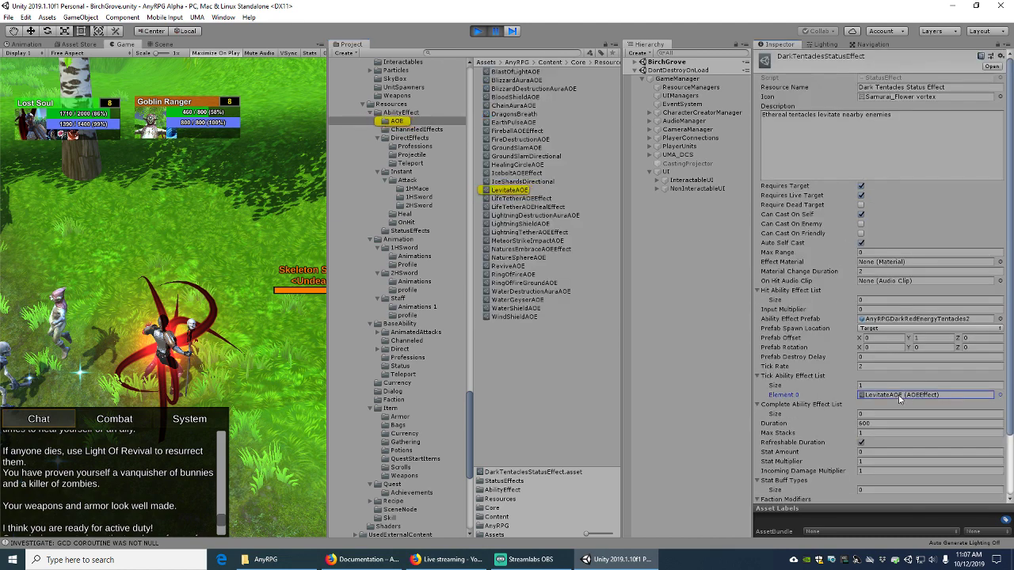
left_click(517, 191)
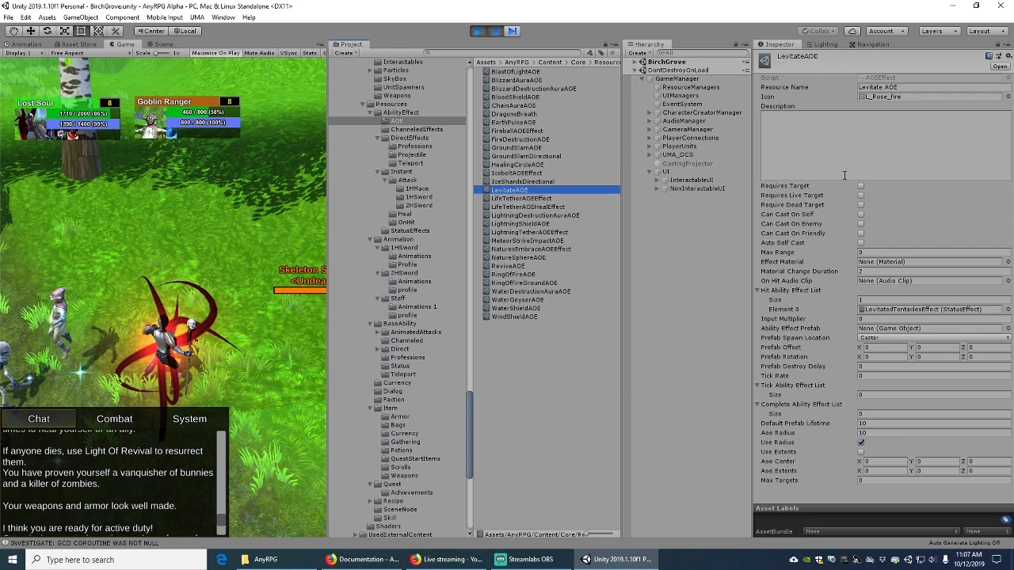
left_click(893, 311)
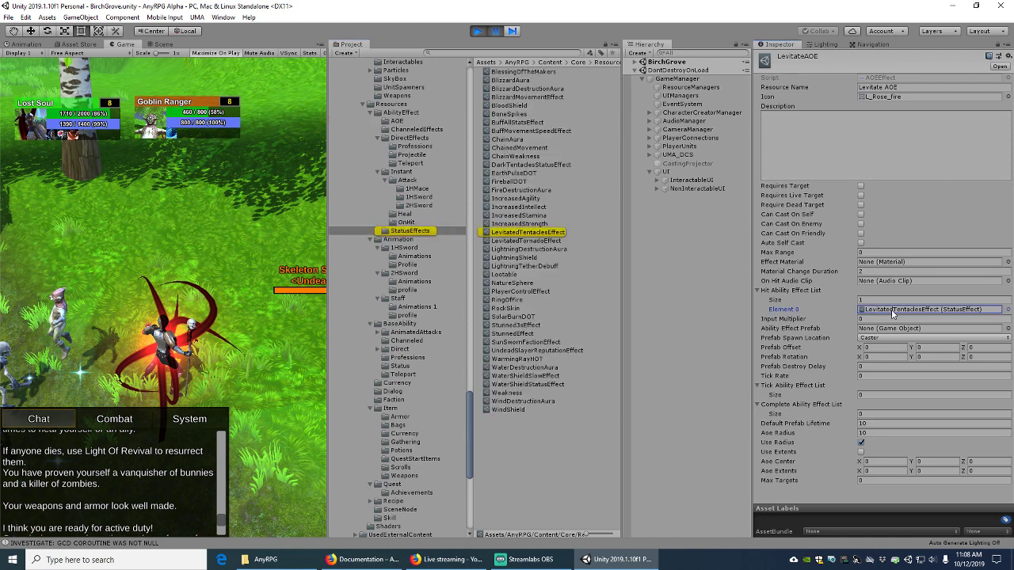
left_click(525, 232)
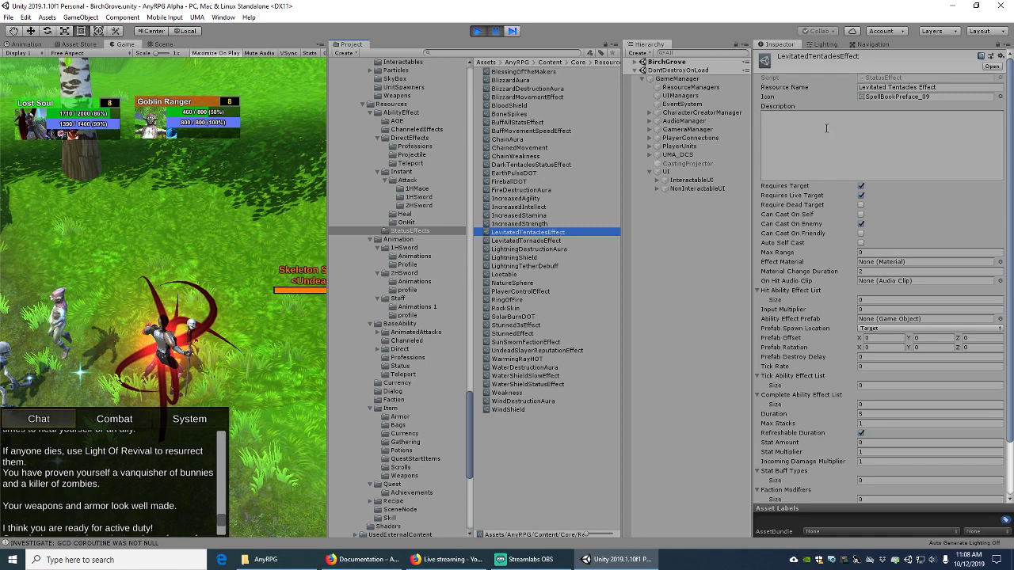
scroll(810, 291, "down", 2)
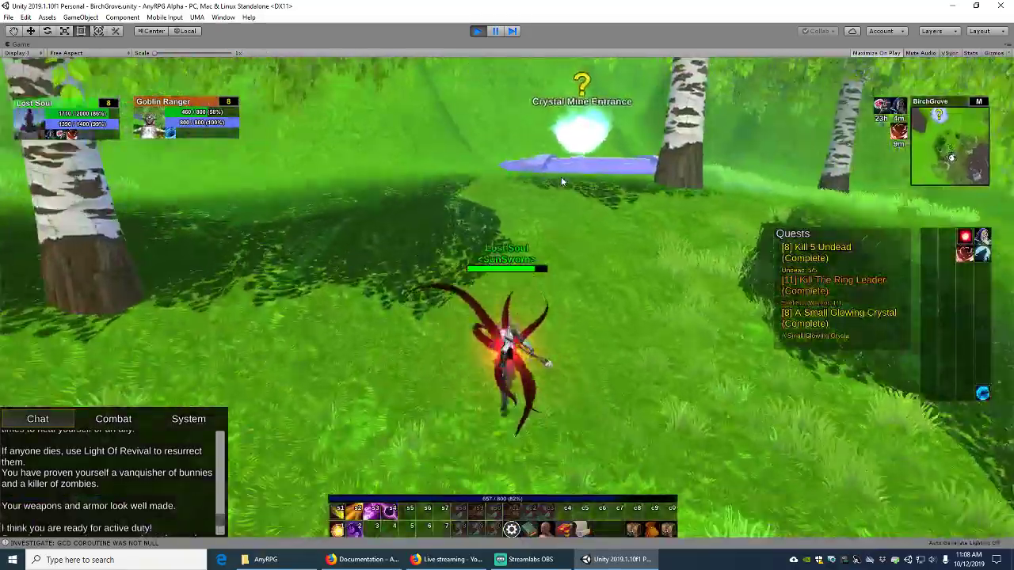
Run to the Crystal Mine Entrance in the resumed game and turn in the quest A Small Glowing Crystal
key("w")
right_click_drag(561, 182, 643, 185)
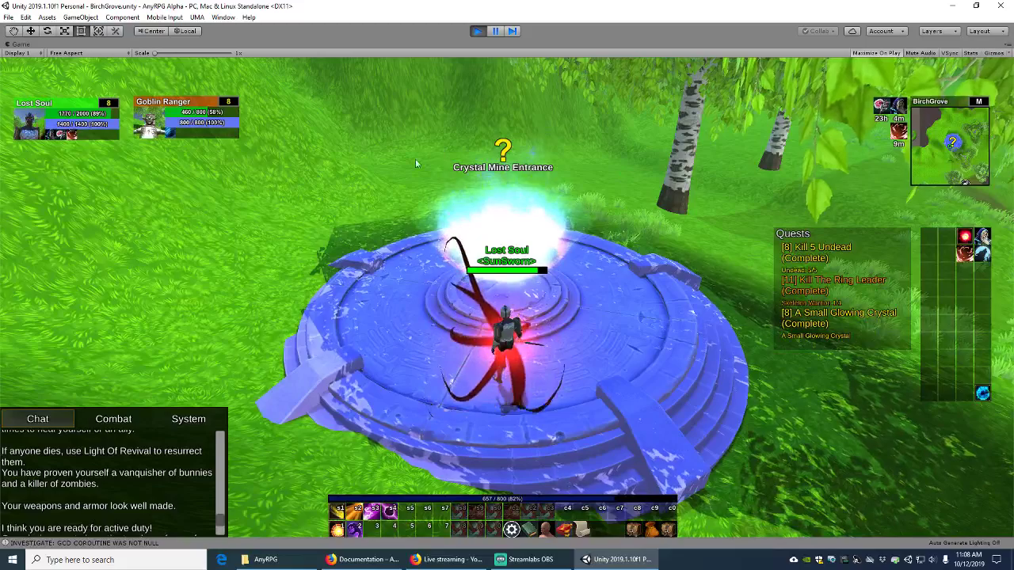
left_click_drag(416, 159, 499, 150)
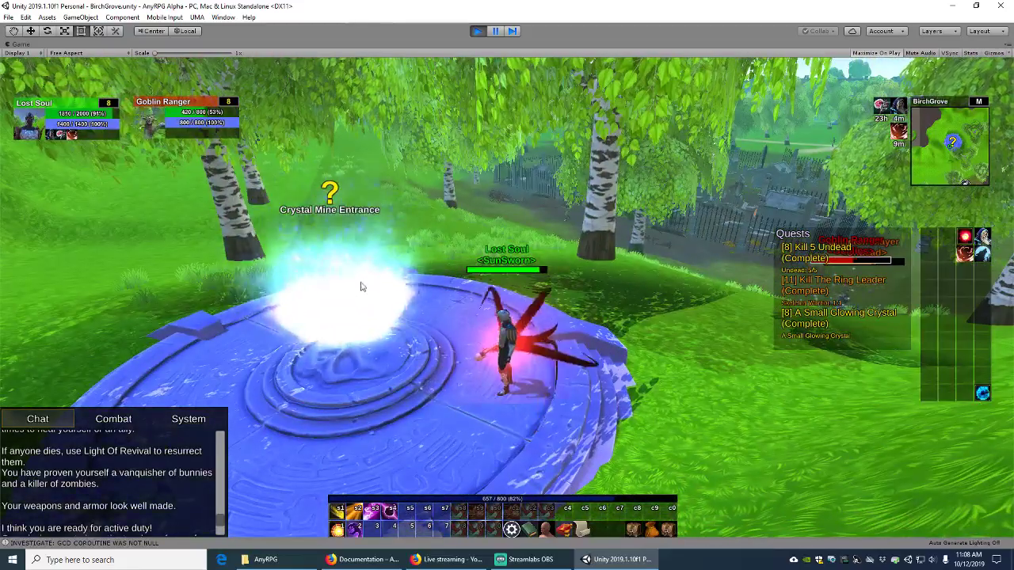
left_click(337, 326)
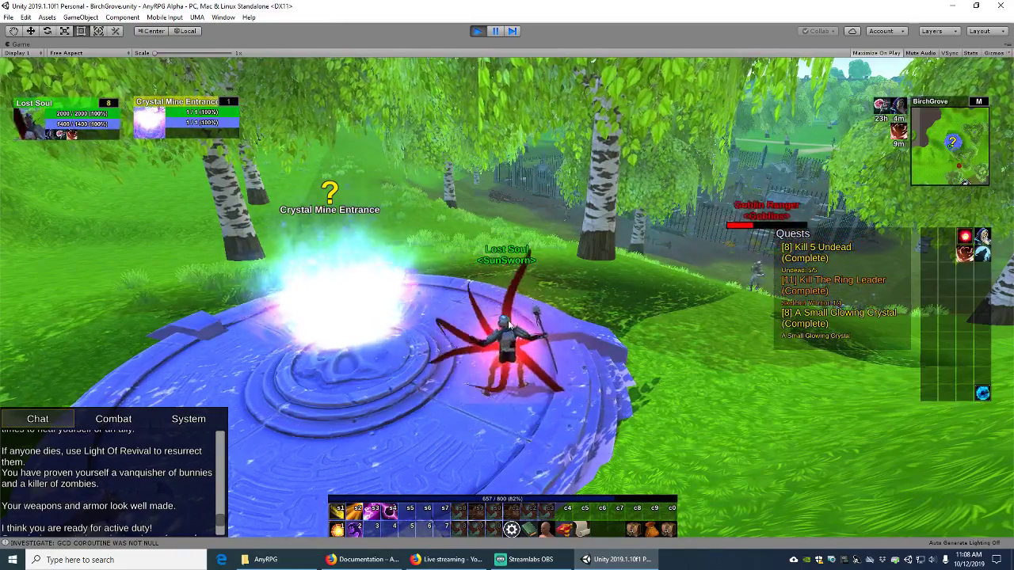
right_click(399, 284)
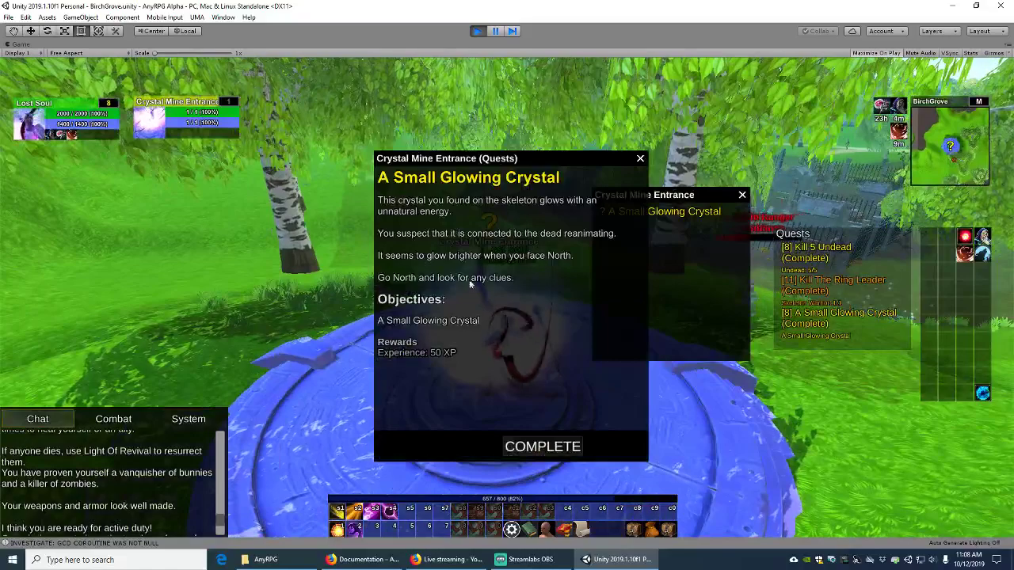
left_click(543, 446)
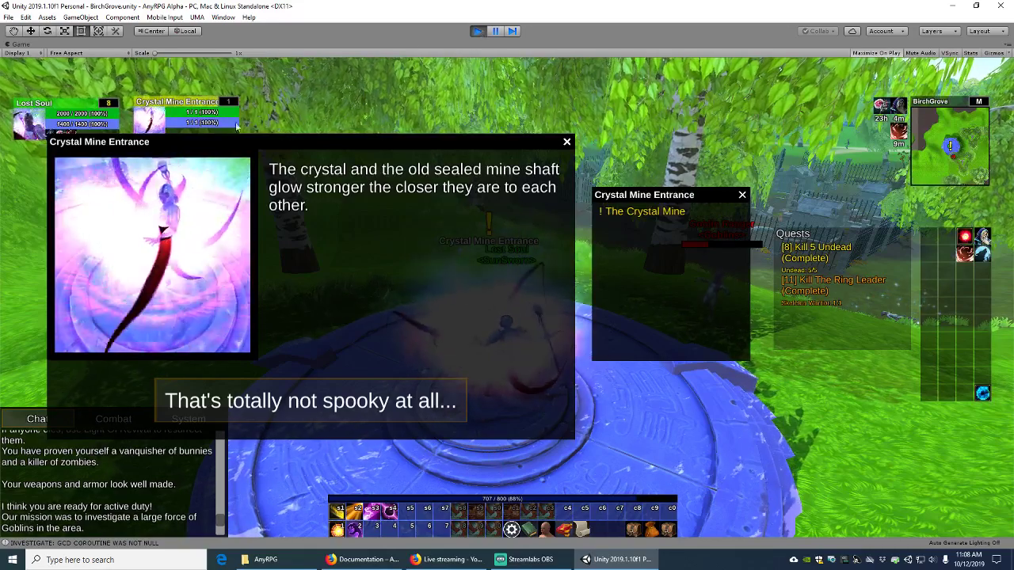
Pause the game, search the project for "crystalmin" and examine the TeleportCrystalMinePortal Variant prefab's portal prerequisites and ability
left_click(496, 32)
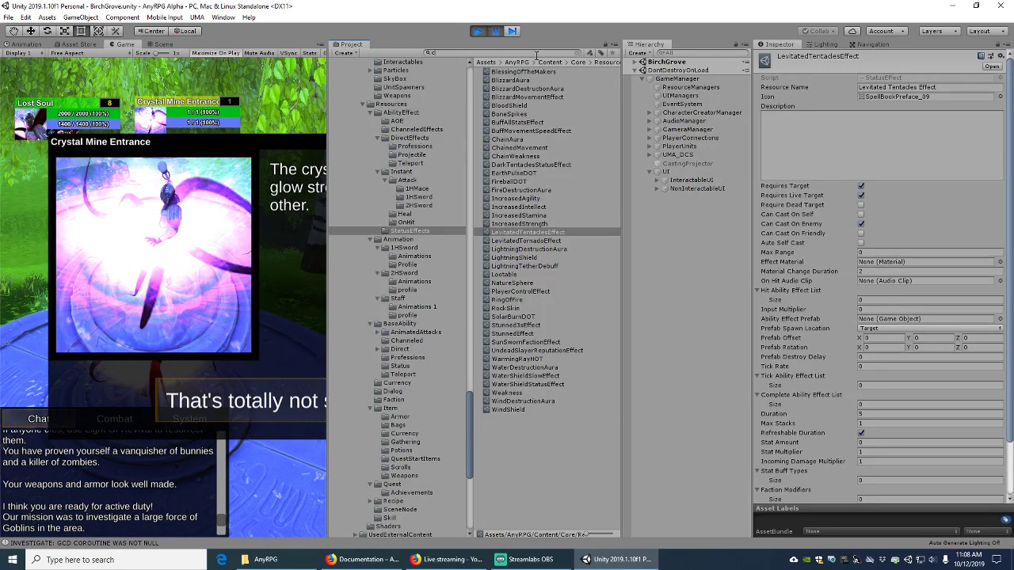
left_click(536, 55)
type("crtysalmin")
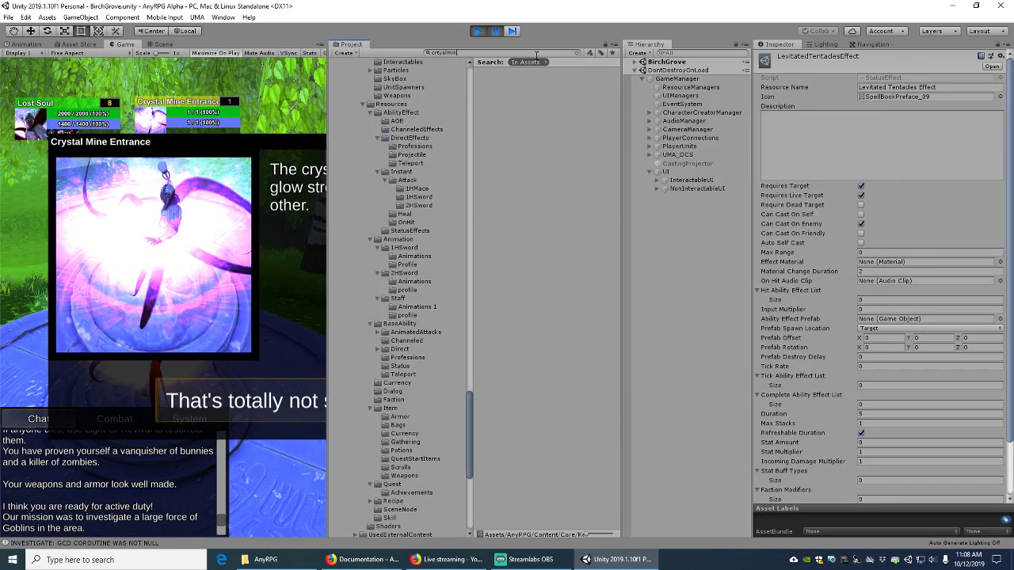
key("ctrl+a")
type("cry")
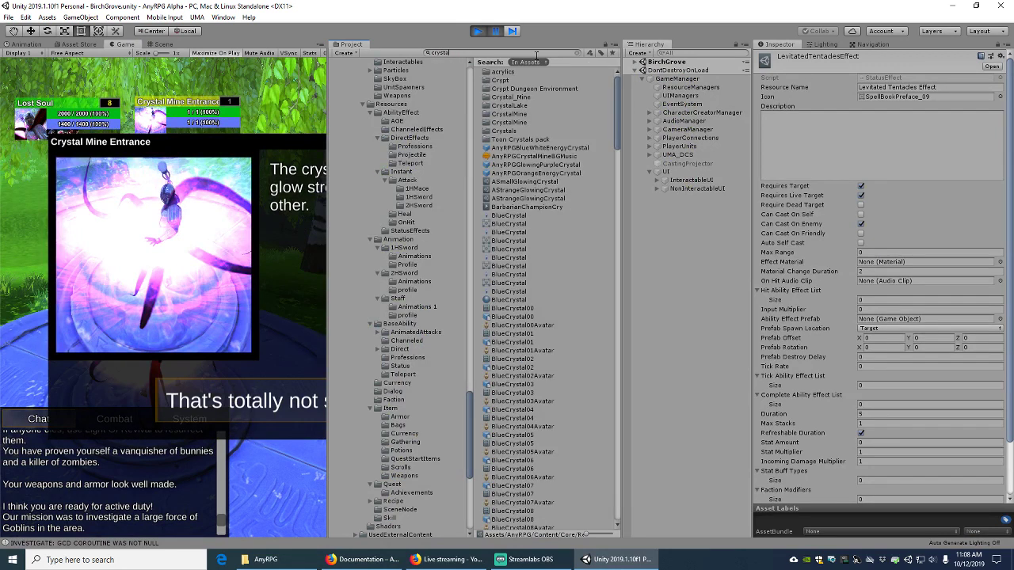
type("stalmin")
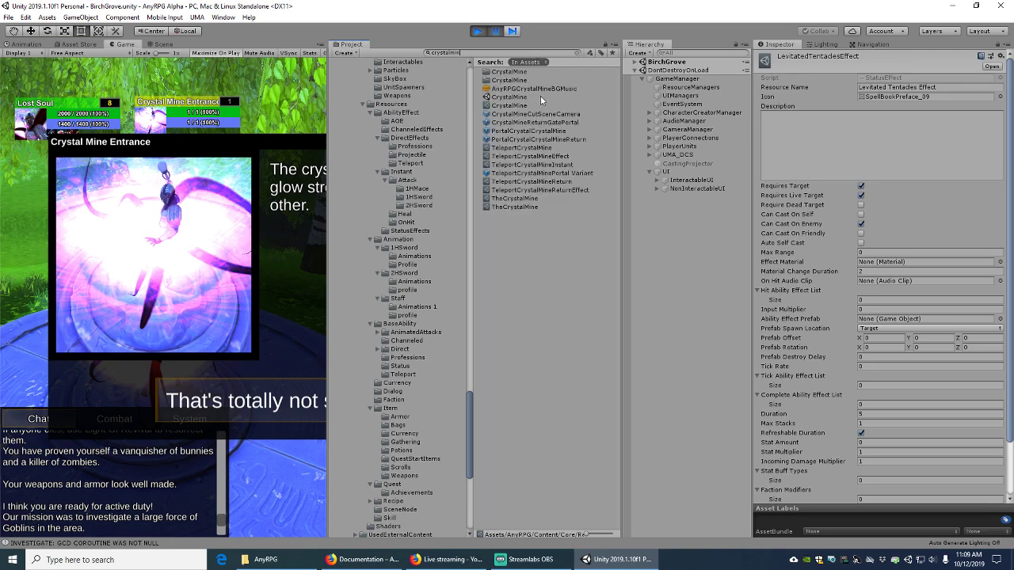
left_click(523, 172)
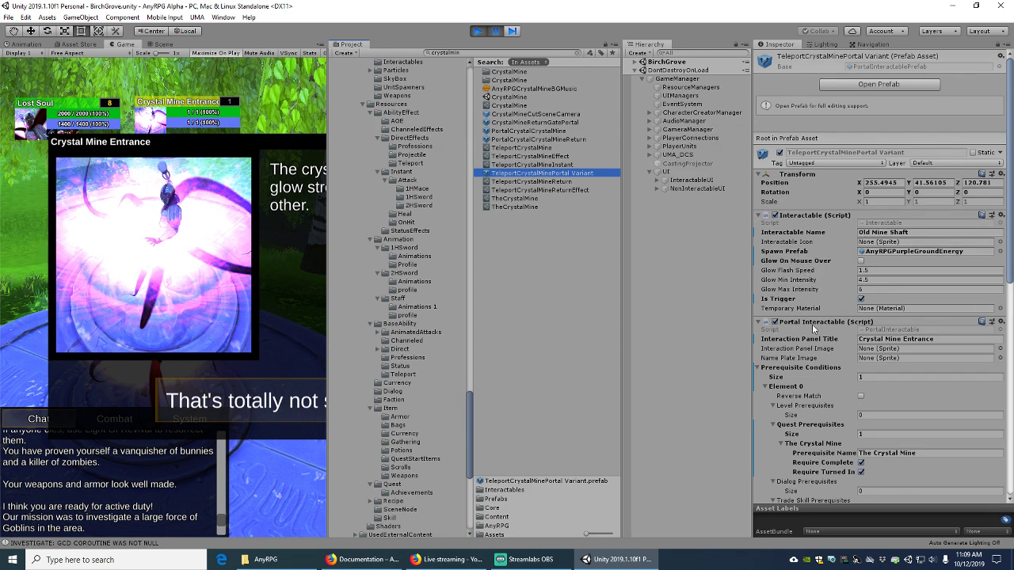
scroll(812, 325, "down", 8)
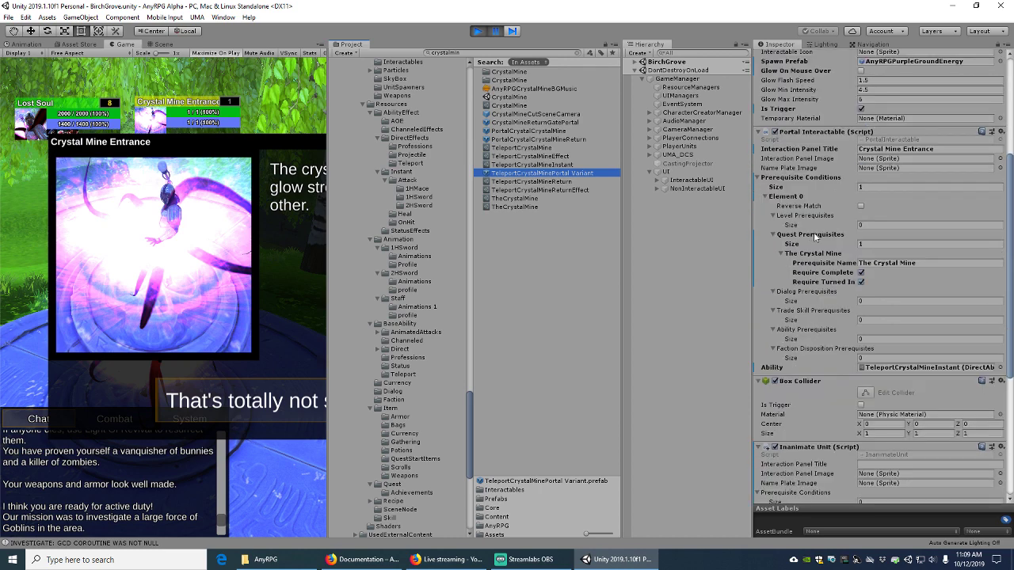
scroll(802, 298, "down", 4)
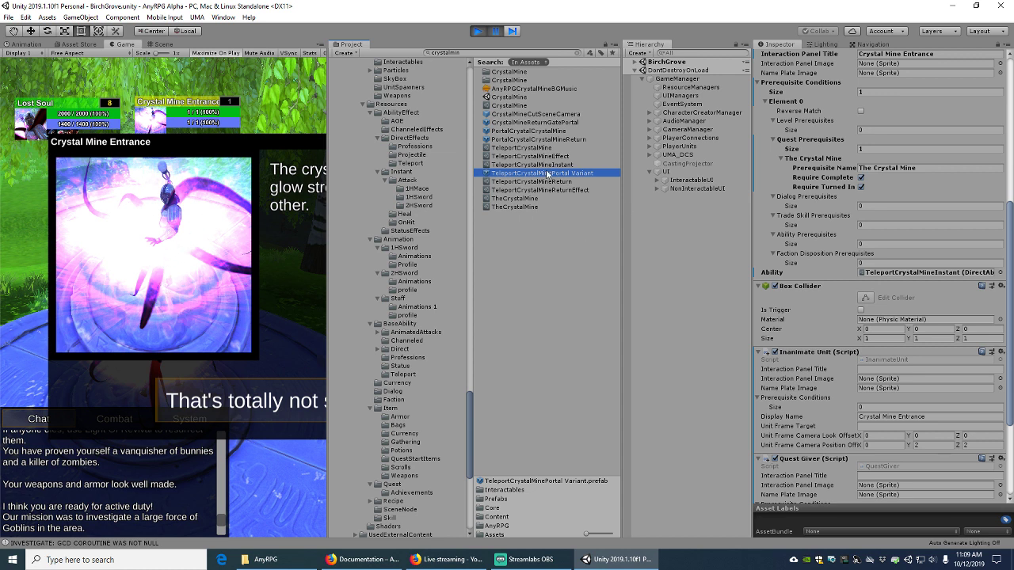
Resume the game, go through the Crystal Mine Entrance dialog and accept the quest The Crystal Mine
key("shift+space")
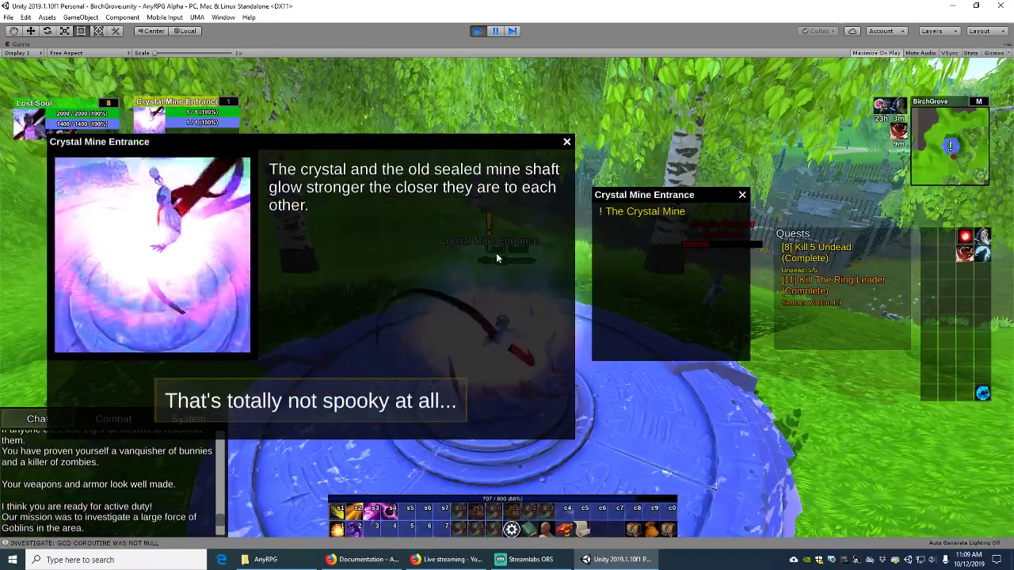
left_click(419, 405)
left_click(411, 403)
left_click(410, 402)
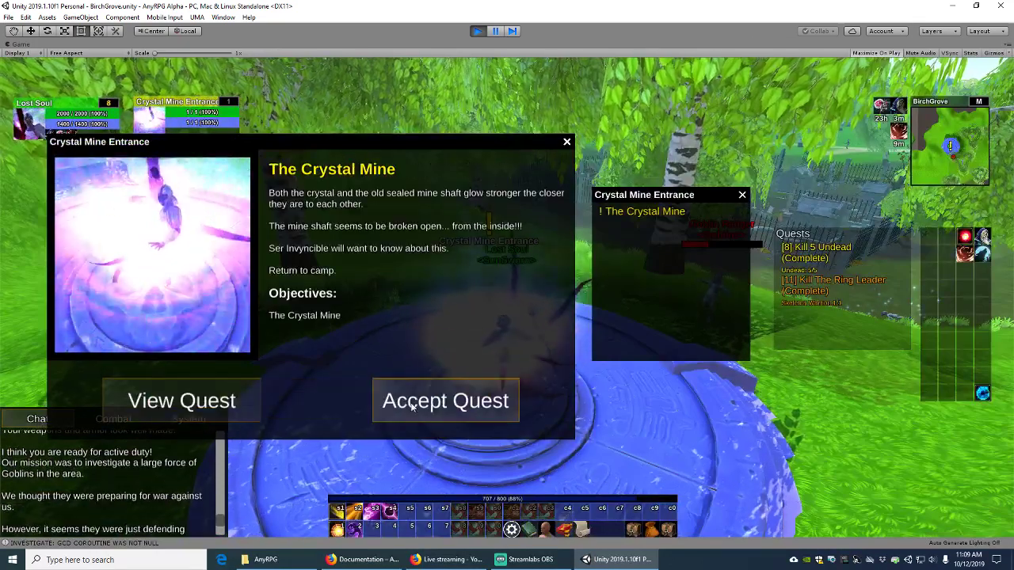
left_click(428, 400)
Run away from the Crystal Mine Entrance and cancel the active Dark Tentacles Status Effect
key("w")
key("a")
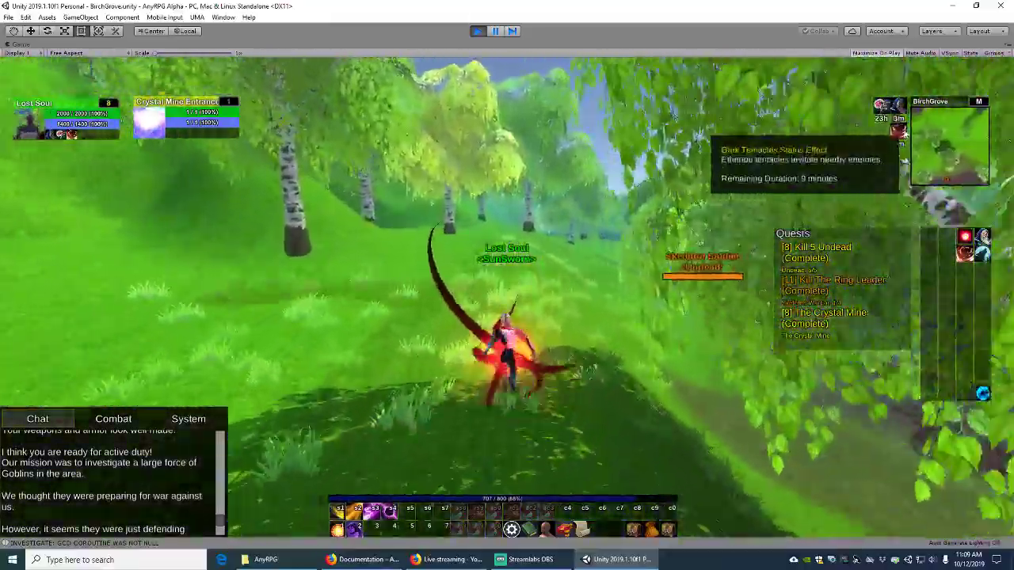
right_click(899, 134)
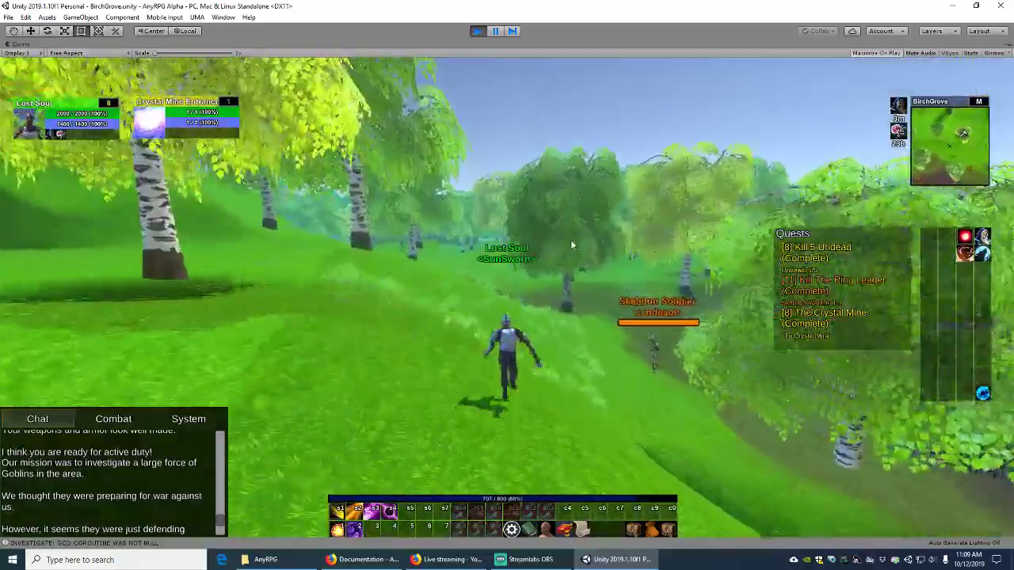
Run back toward the camp, equip the Bone Shield from the 12 Slot Bag and check the active status effects
right_click_drag(572, 245, 563, 248)
key("b")
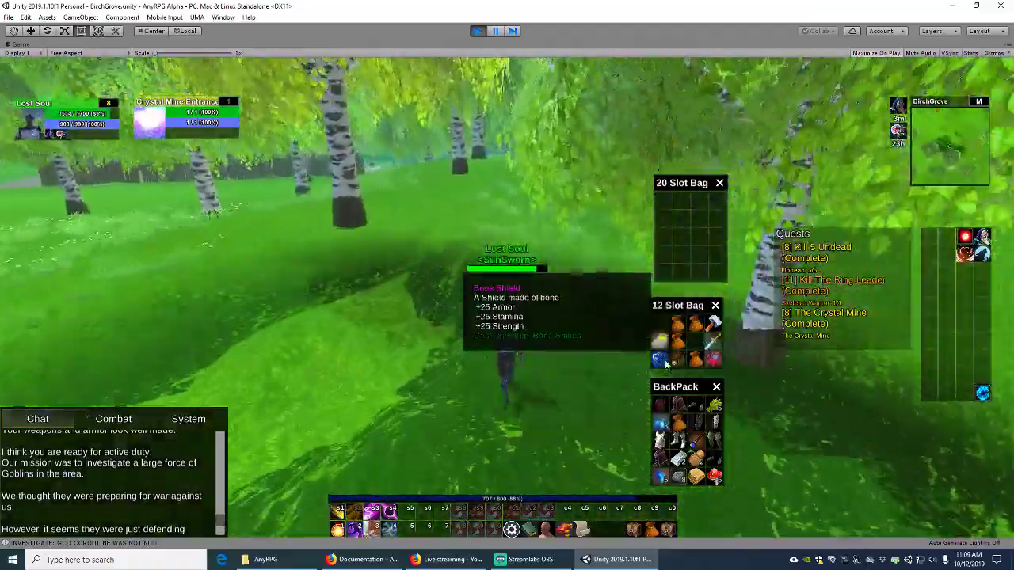
right_click(666, 361)
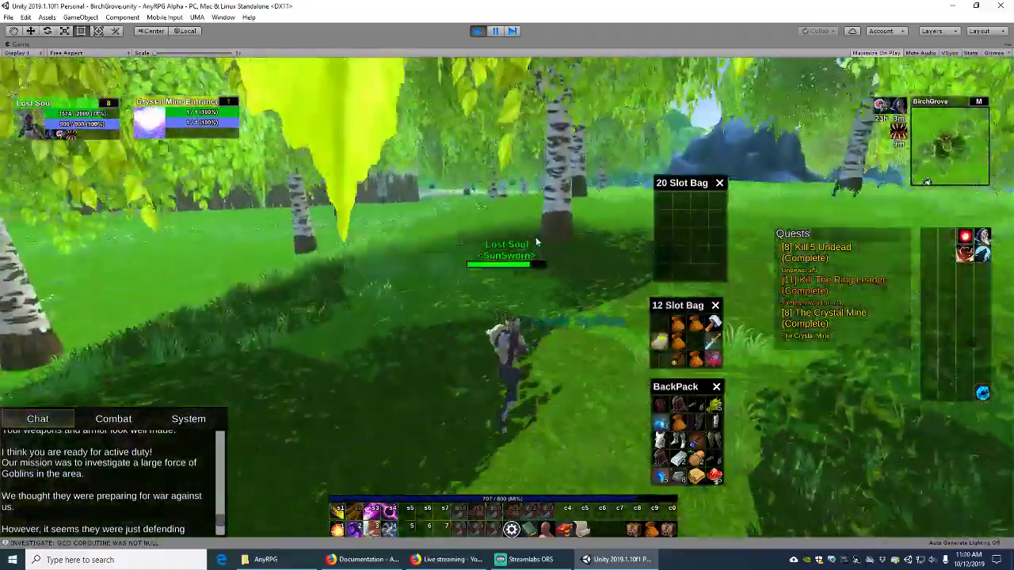
right_click_drag(536, 241, 518, 242)
mouse_move(878, 113)
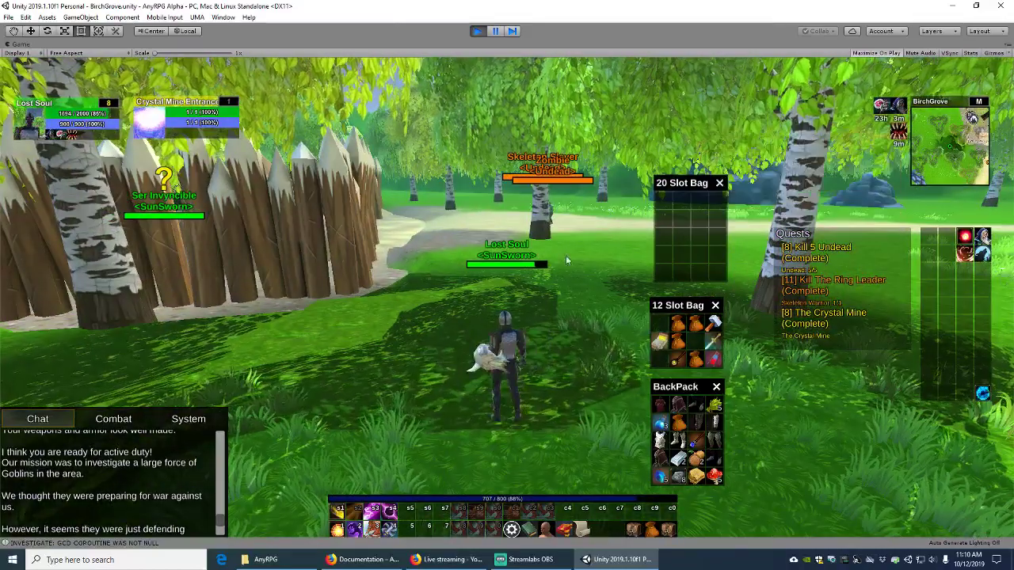
Check the equipped Rune Sword's stats on the character sheet, pause the game and search the project for "runesword"
key("c")
mouse_move(560, 284)
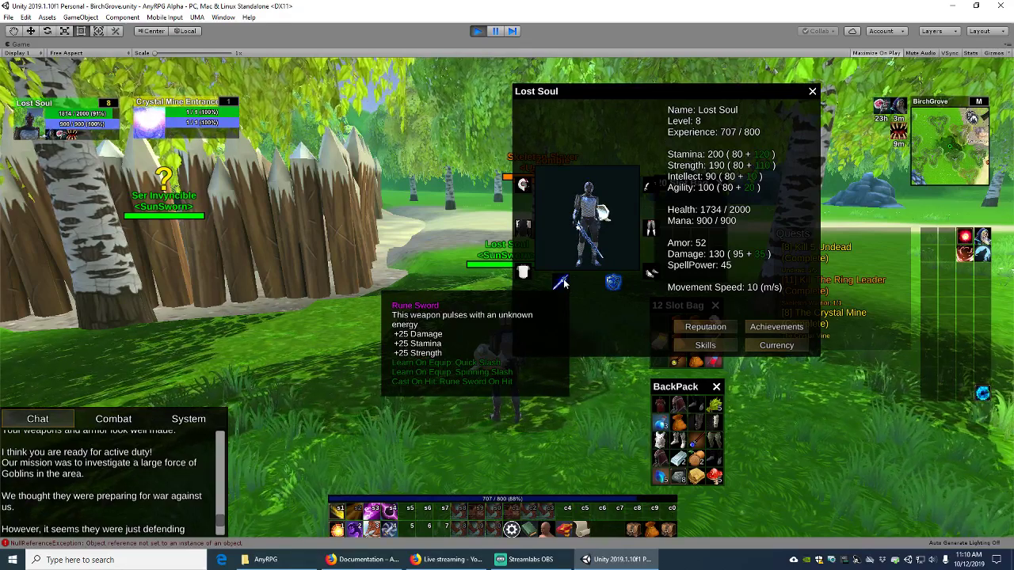
left_click(496, 31)
left_click(472, 53)
type("ru")
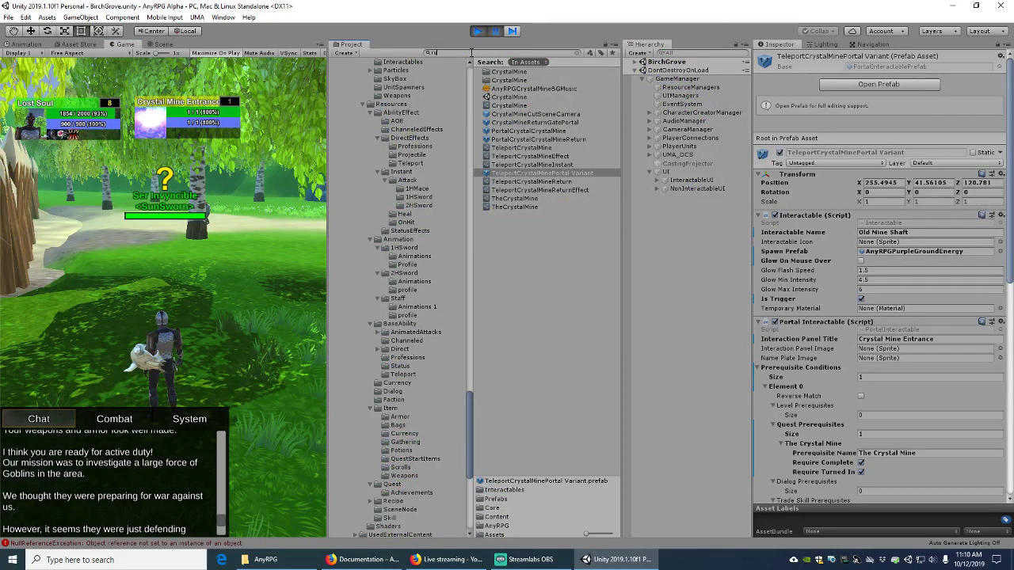
type("nesword")
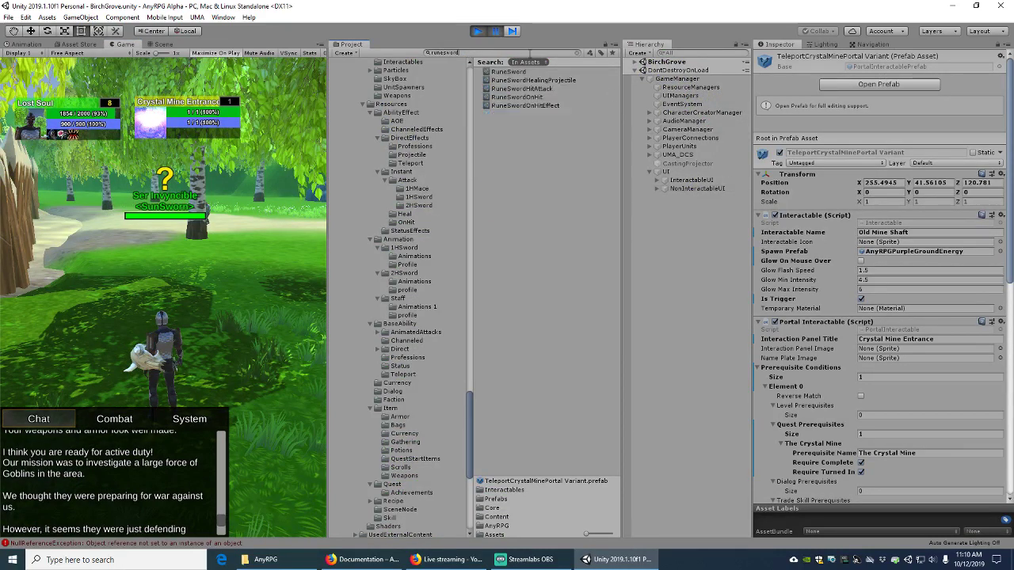
Examine the RuneSword weapon asset and follow its on-hit ability to the RuneSwordOnHit asset
left_click(516, 96)
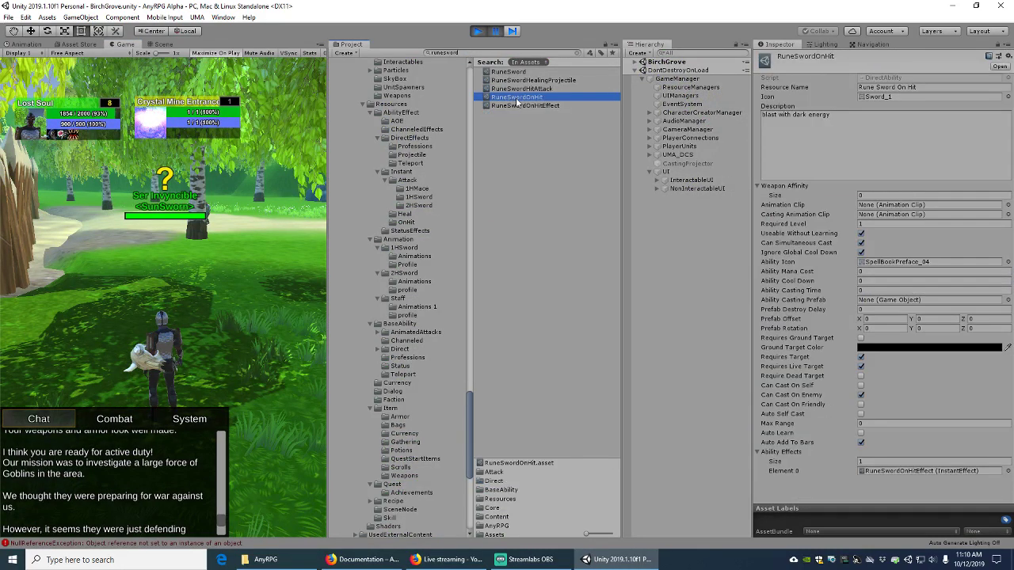
left_click(511, 72)
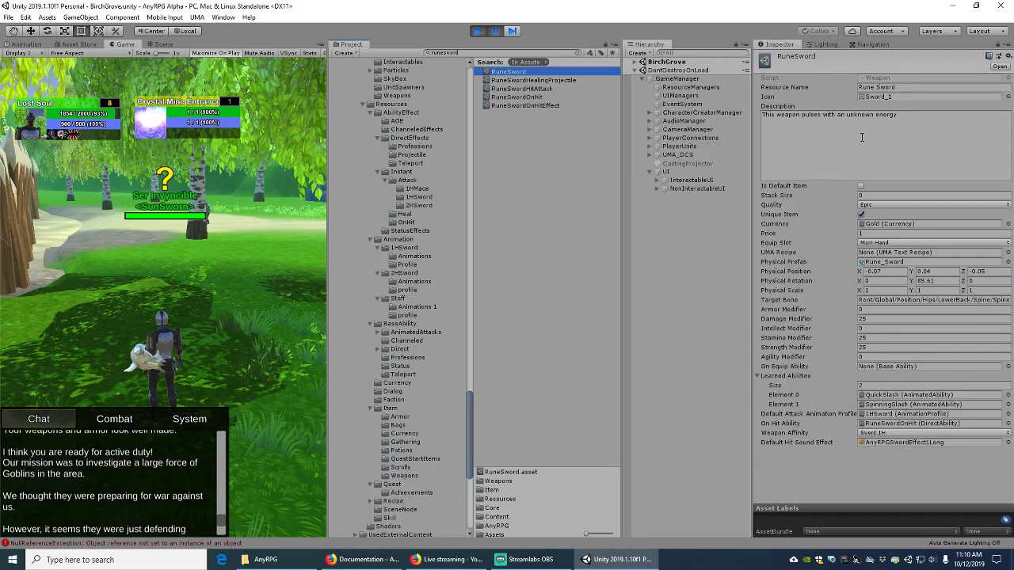
left_click(901, 426)
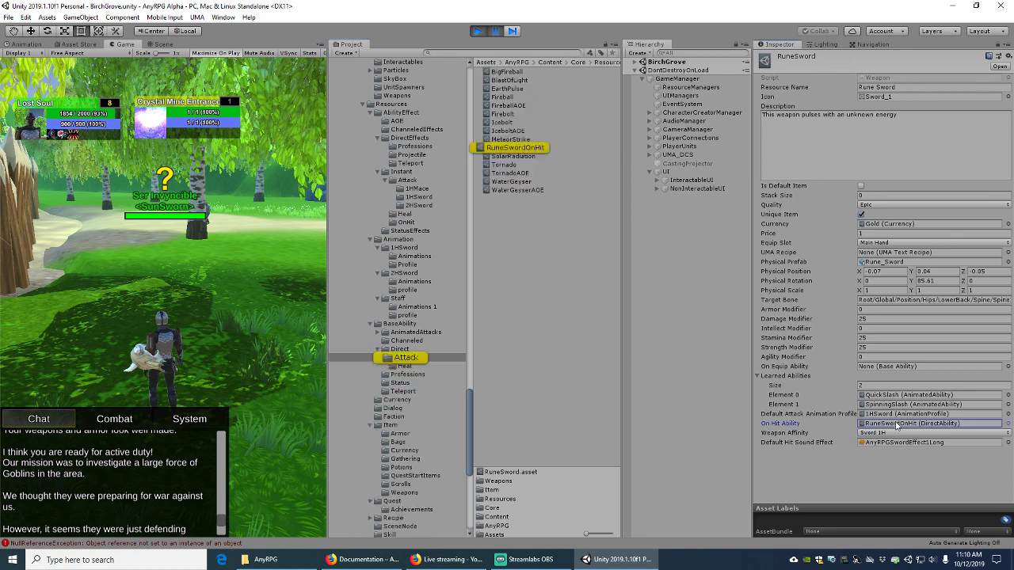
left_click(509, 148)
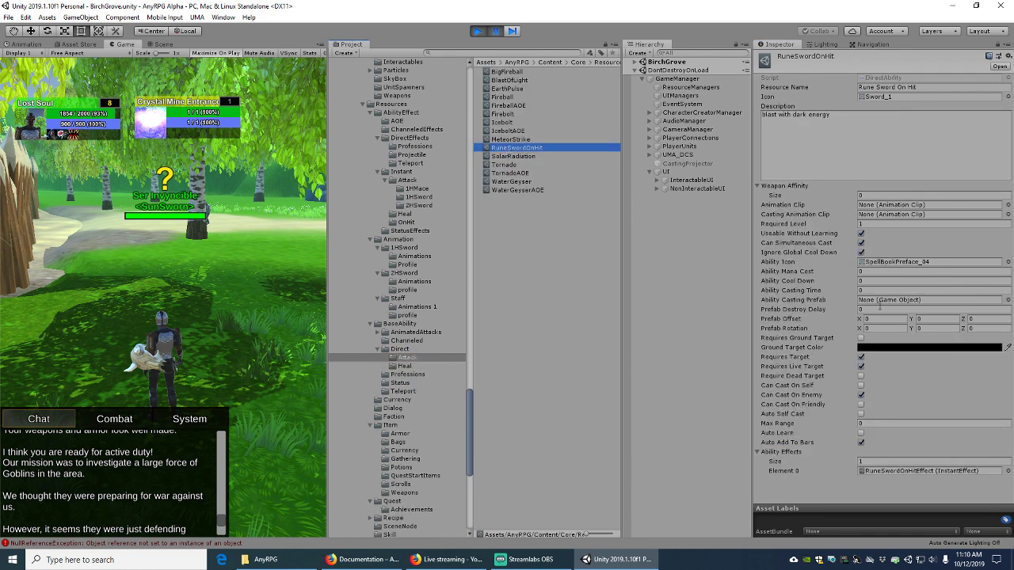
Follow the ability effect reference to RuneSwordOnHitEffect and its hit effect RuneSwordHitAttack, and examine both assets' settings
left_click(904, 470)
left_click(526, 105)
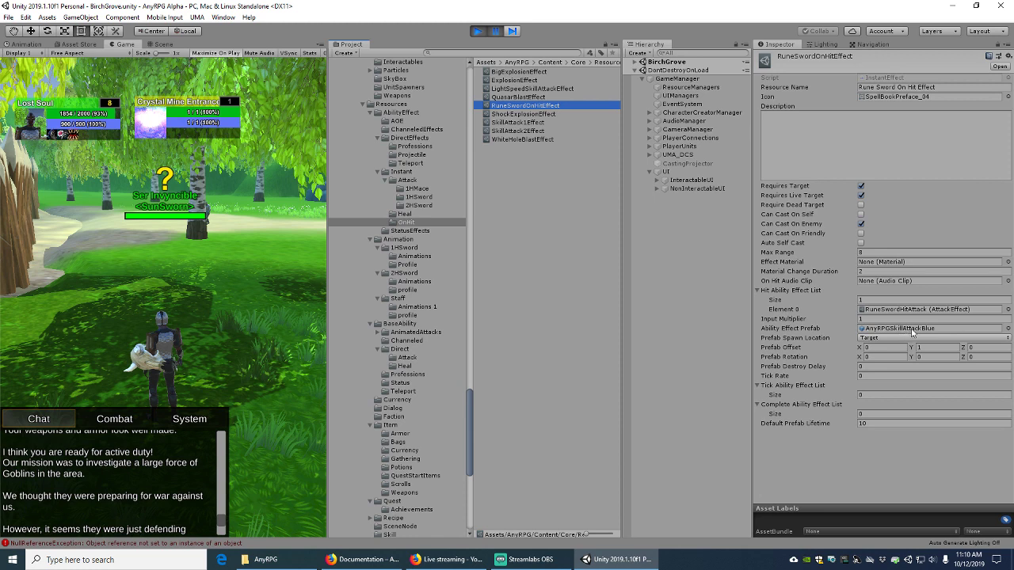
left_click(897, 310)
left_click(524, 225)
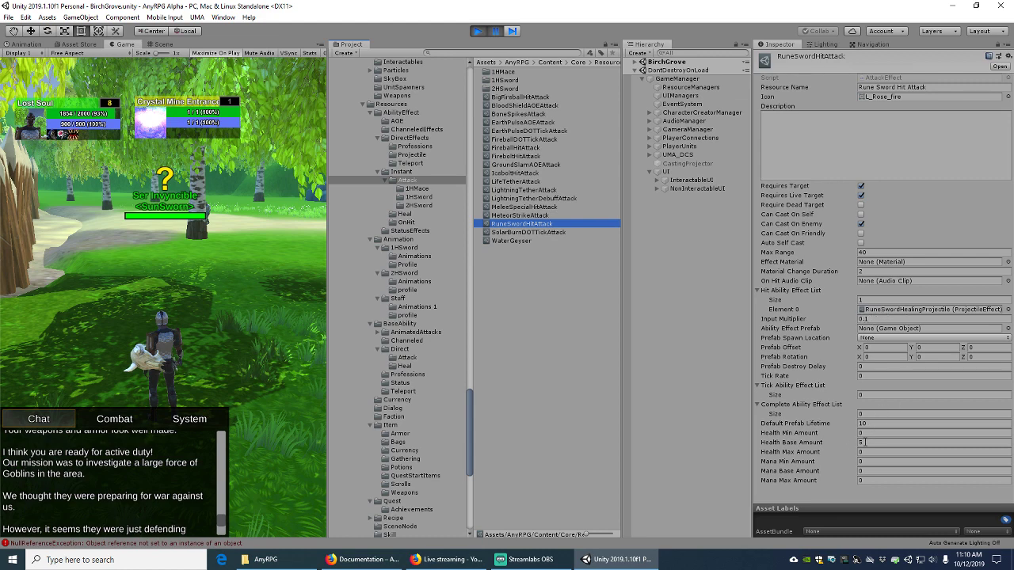
Follow the hit effect references from RuneSwordHitAttack to RuneSwordHealingProjectile and BloodShieldHeal, and examine both assets
left_click(909, 310)
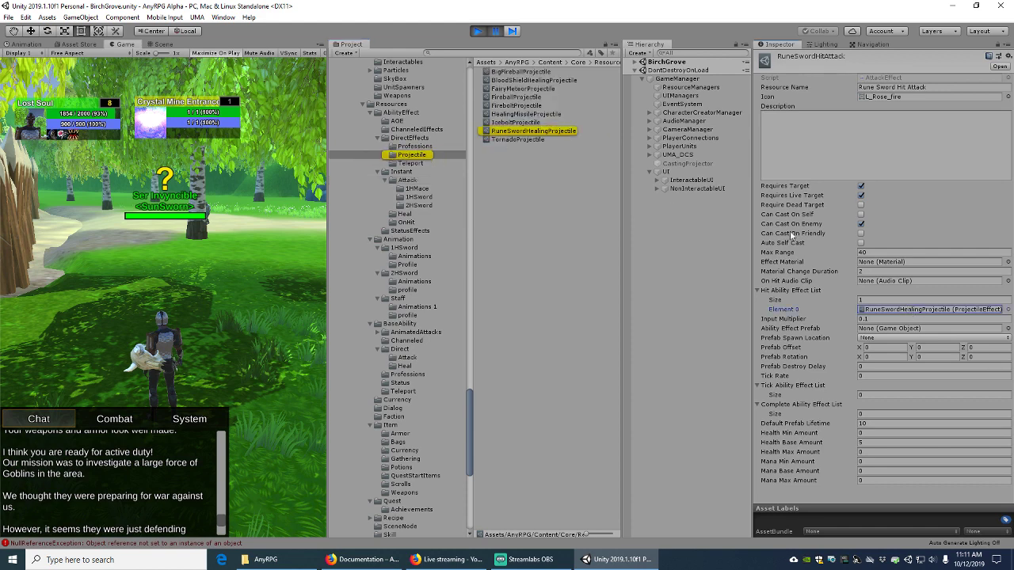
left_click(529, 131)
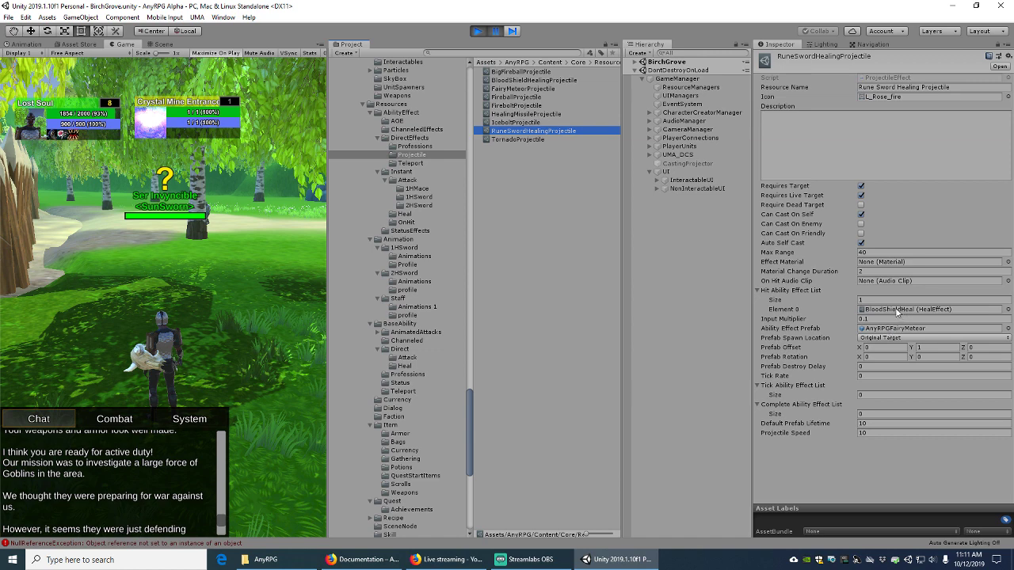
left_click(898, 311)
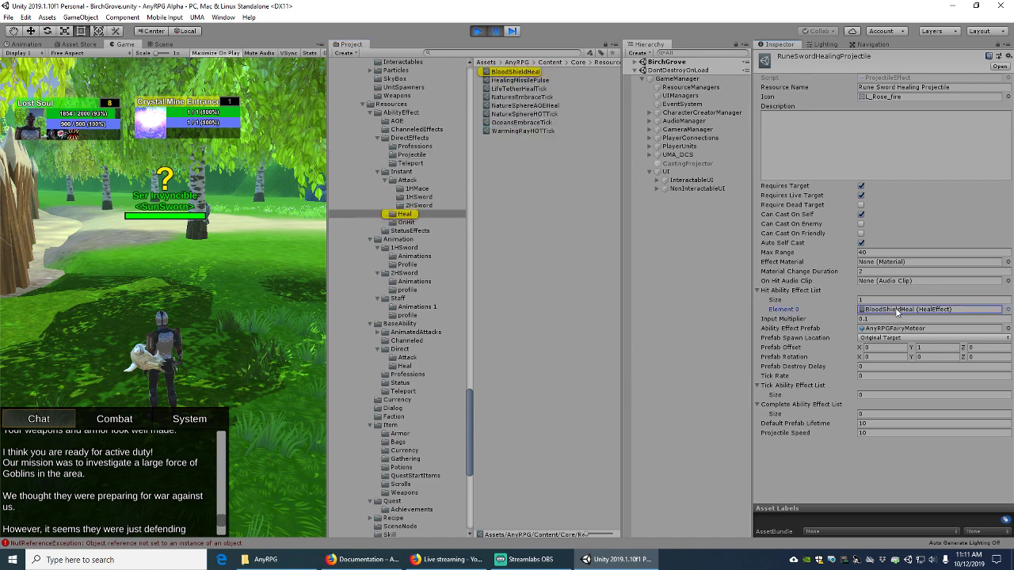
left_click(512, 72)
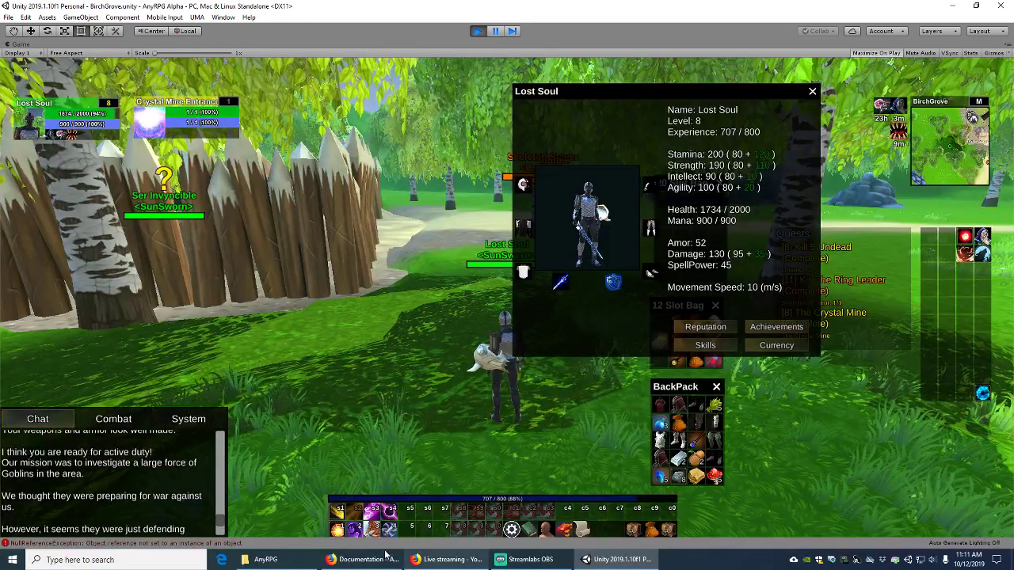
View the AbilityEffect class inheritance diagram in the AnyRPG documentation in Firefox, return to Unity and close the character sheet
left_click(377, 560)
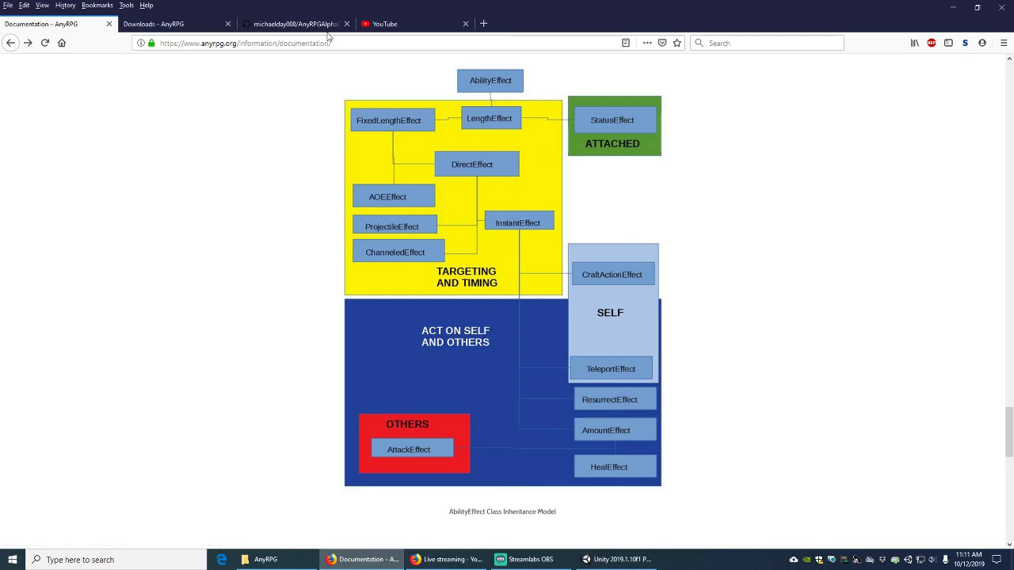
left_click(955, 7)
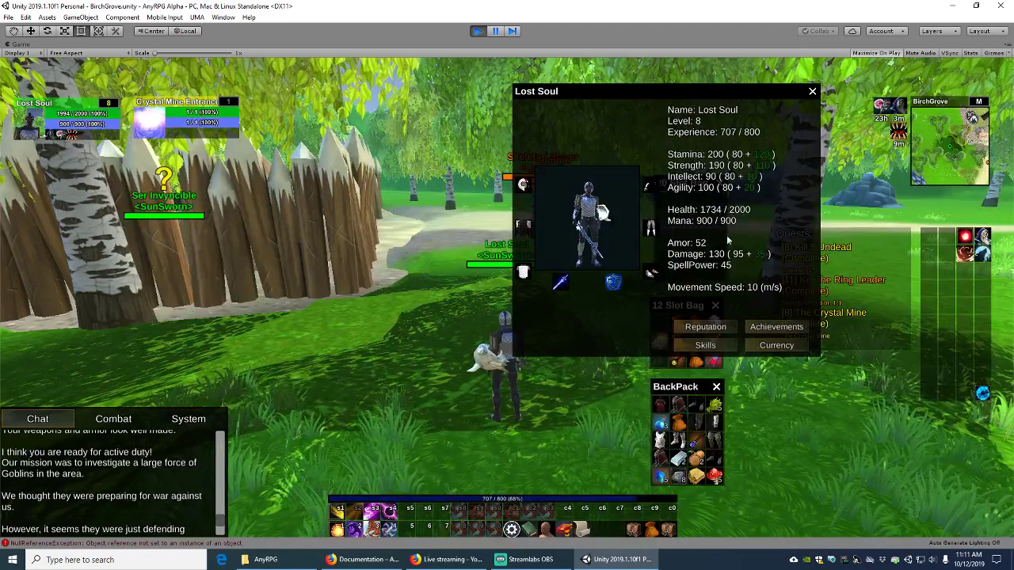
left_click(814, 93)
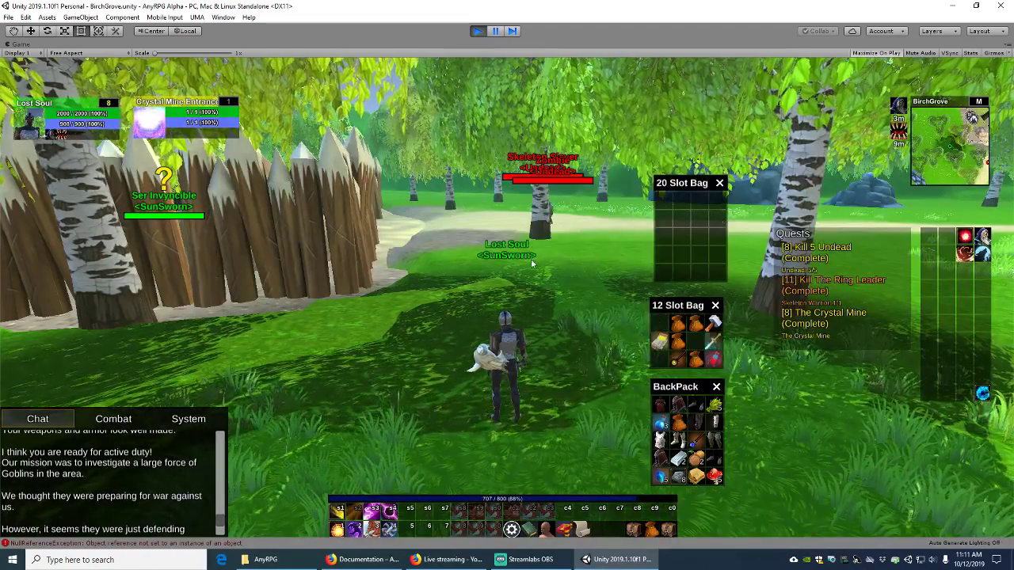
Pause the game, search the project for "boneshi", and examine the BoneShield asset and its on-equip ability BoneSpikes
left_click(496, 31)
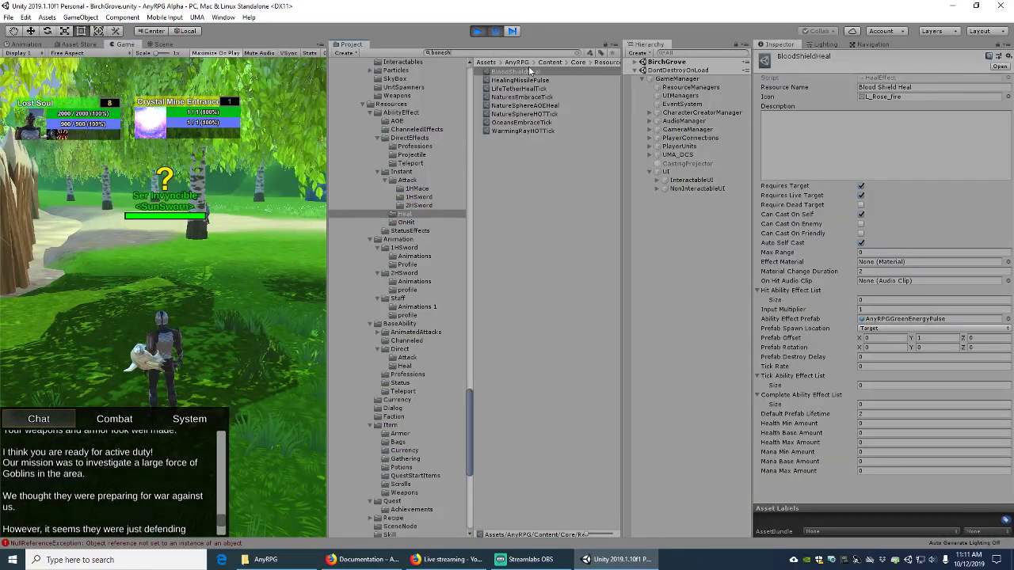
left_click(509, 81)
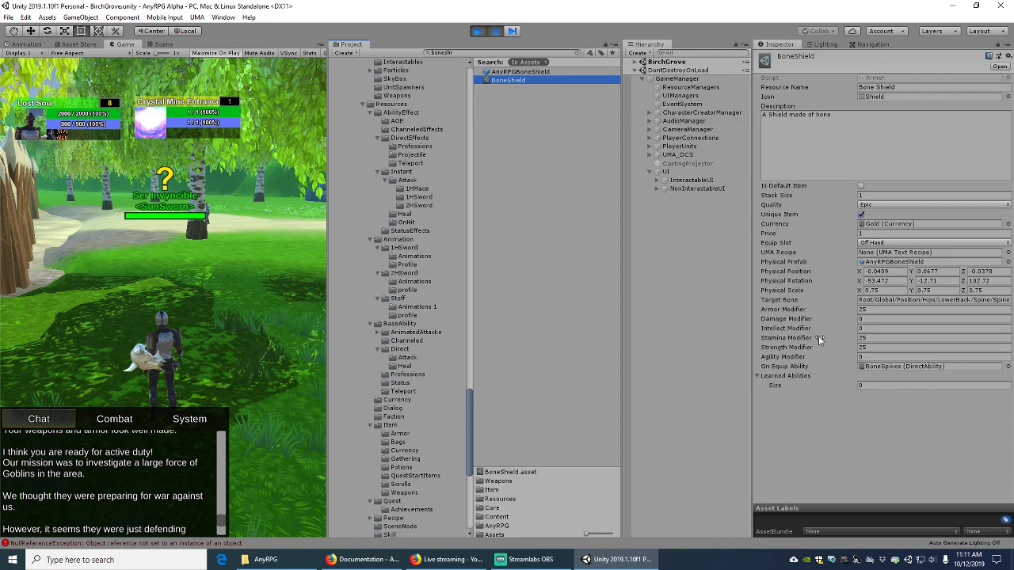
left_click(890, 366)
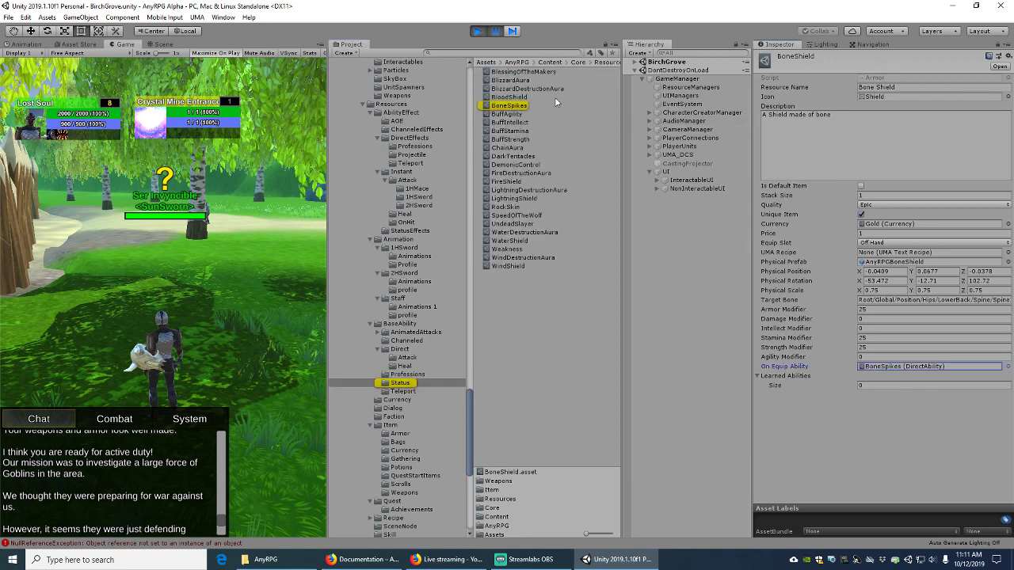
left_click(508, 106)
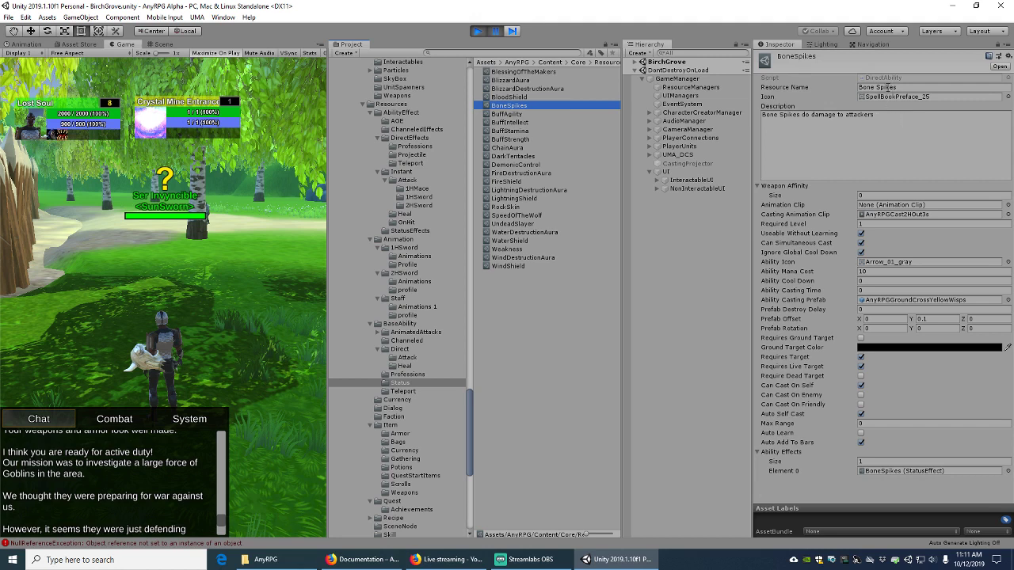
Follow the BoneSpikes ability to its status effect and the reflected BoneSpikesAttack effect, and examine both assets' settings
left_click(890, 470)
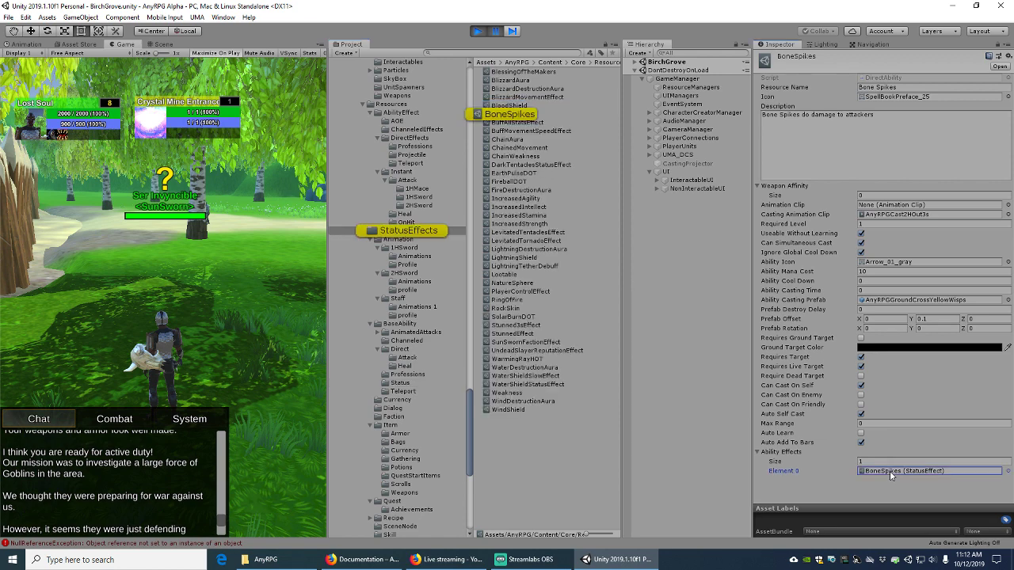
left_click(506, 115)
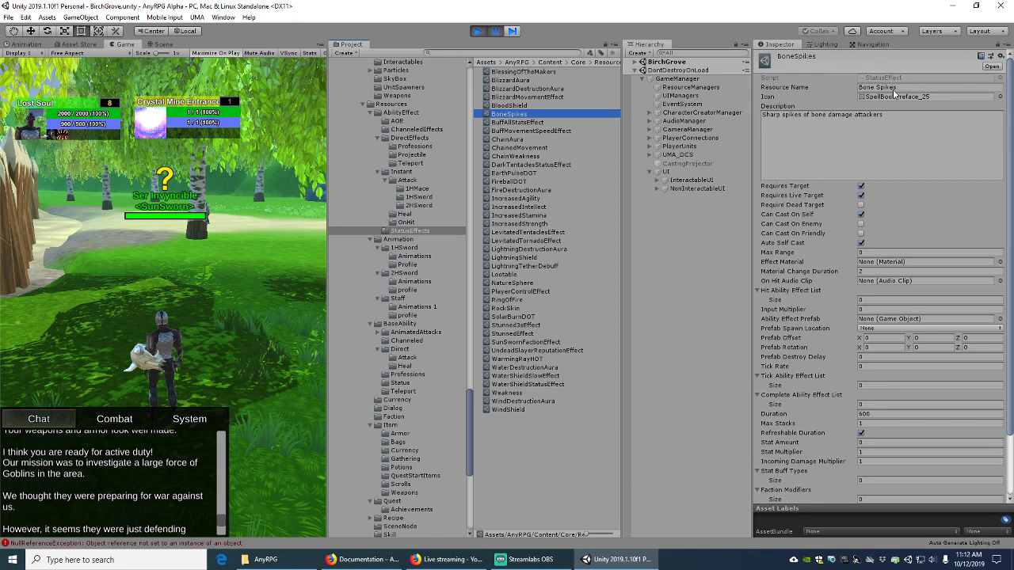
scroll(860, 374, "down", 3)
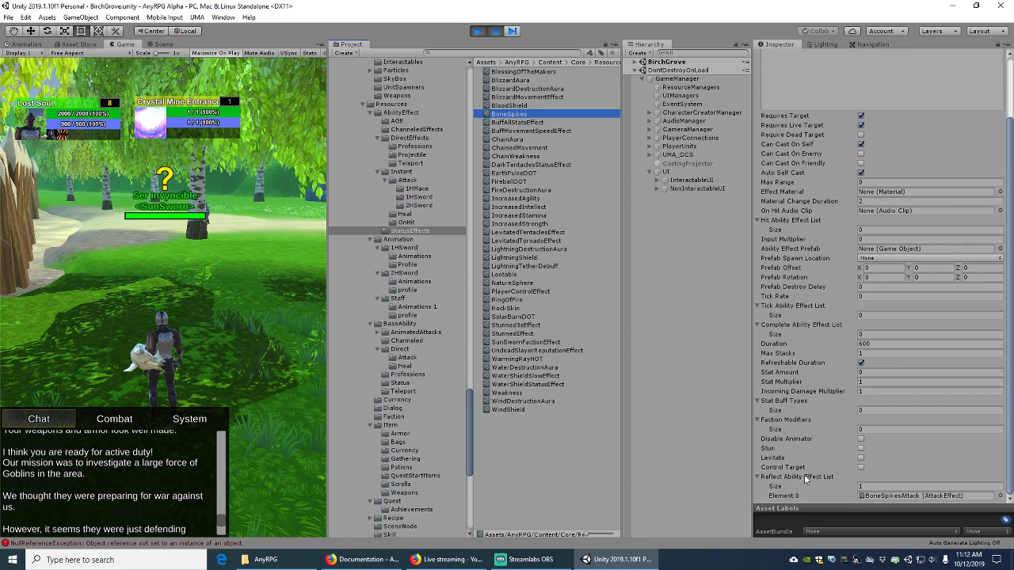
left_click(898, 496)
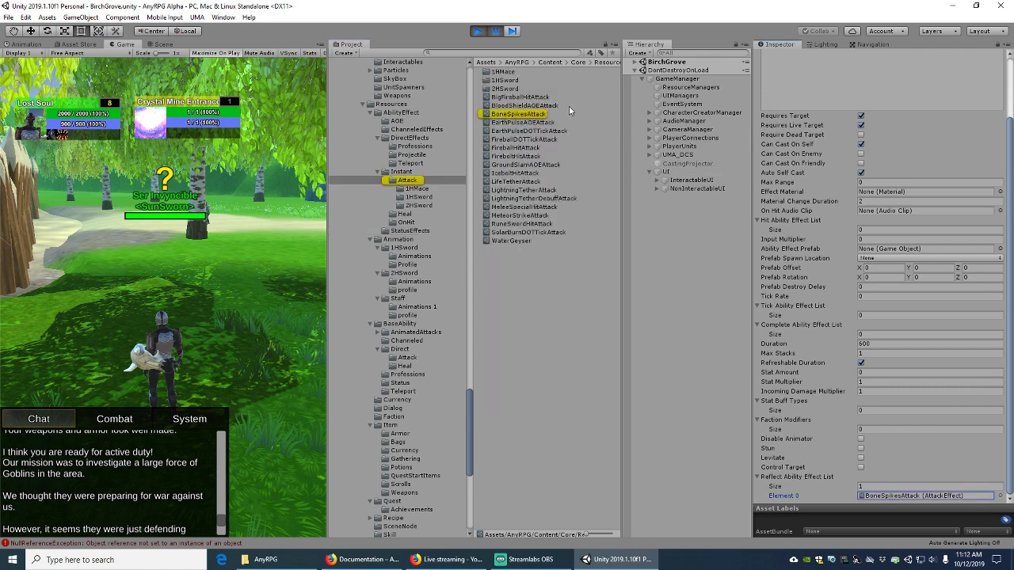
left_click(526, 116)
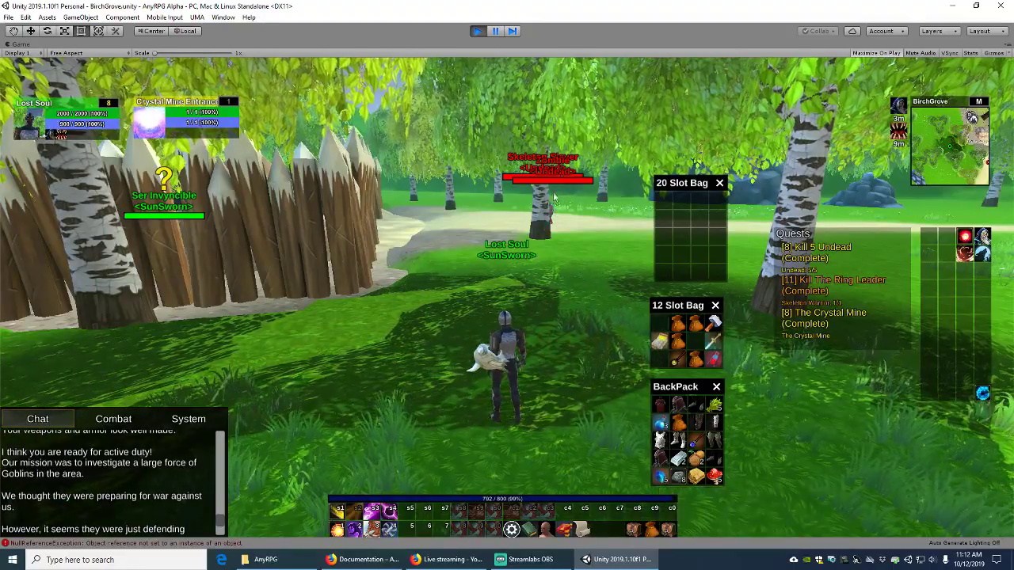
Resume the game, run to the zombie outside the camp, kill it with sword attacks and show the combat log
key("w")
key("a")
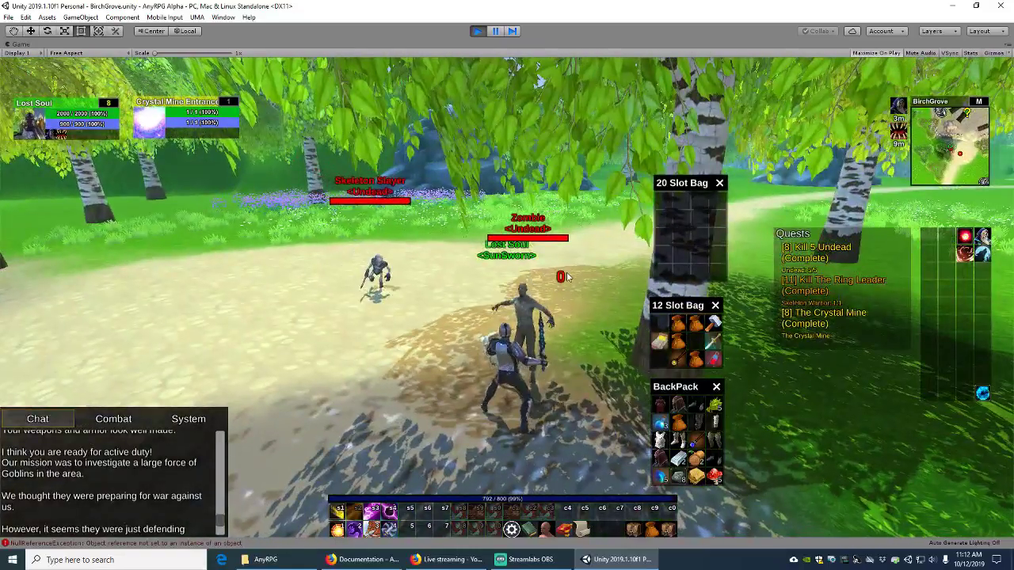
key("b")
key("b")
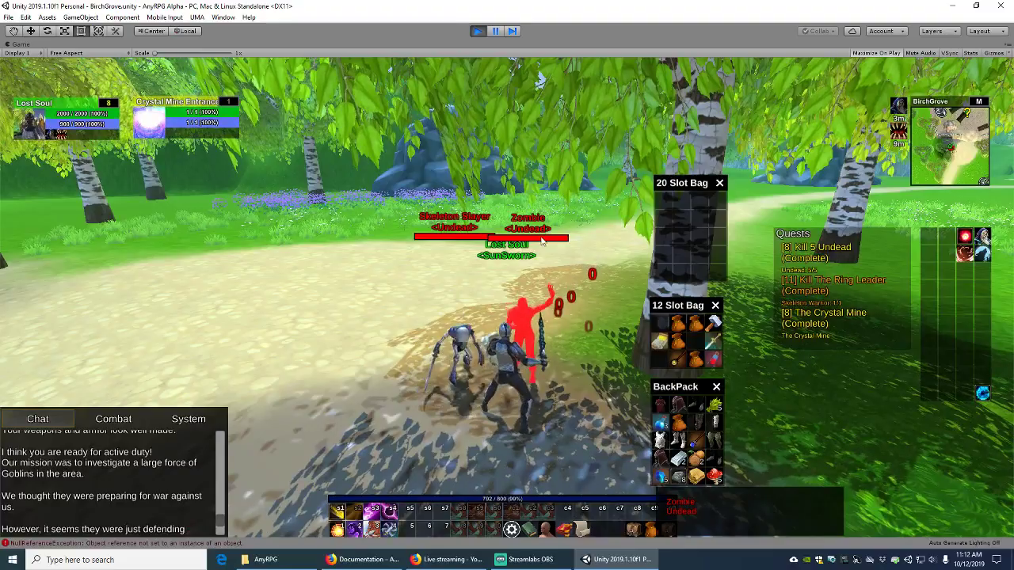
key("1")
key("1")
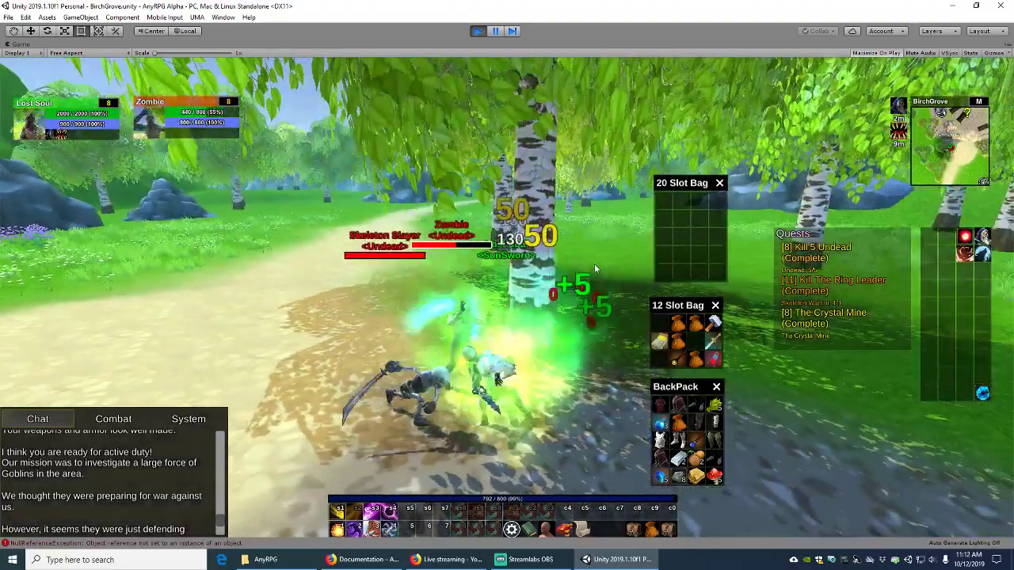
key("1")
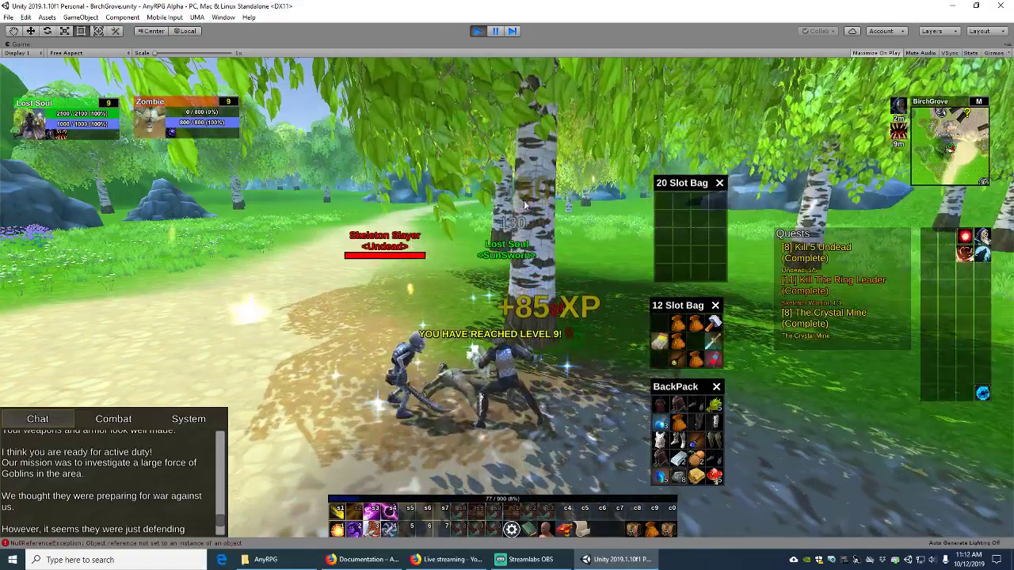
left_click(115, 419)
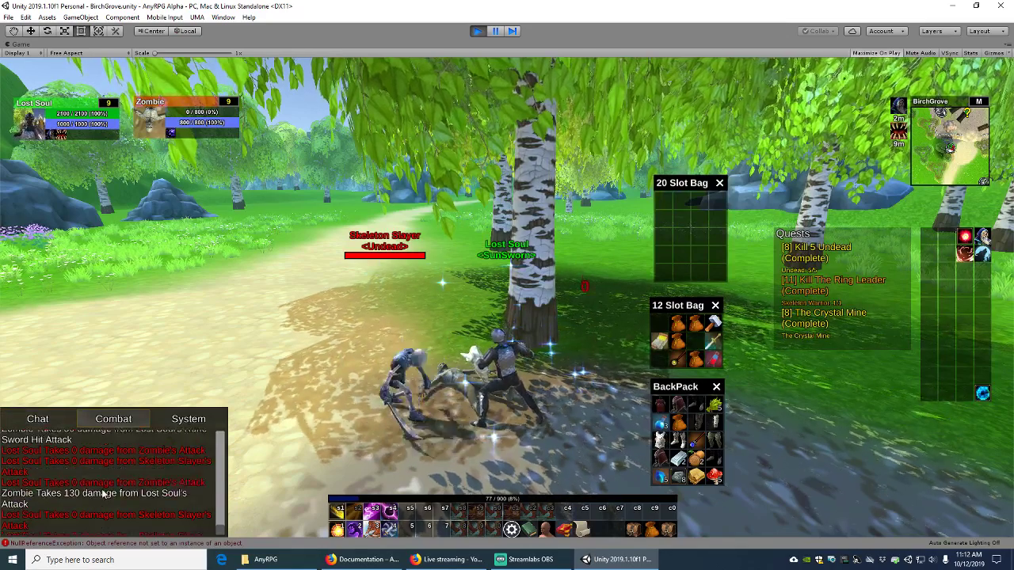
Review the combat log entries, close the bags and kill the Skeleton Slayer beside the dead zombie
scroll(105, 491, "up", 2)
scroll(118, 475, "down", 2)
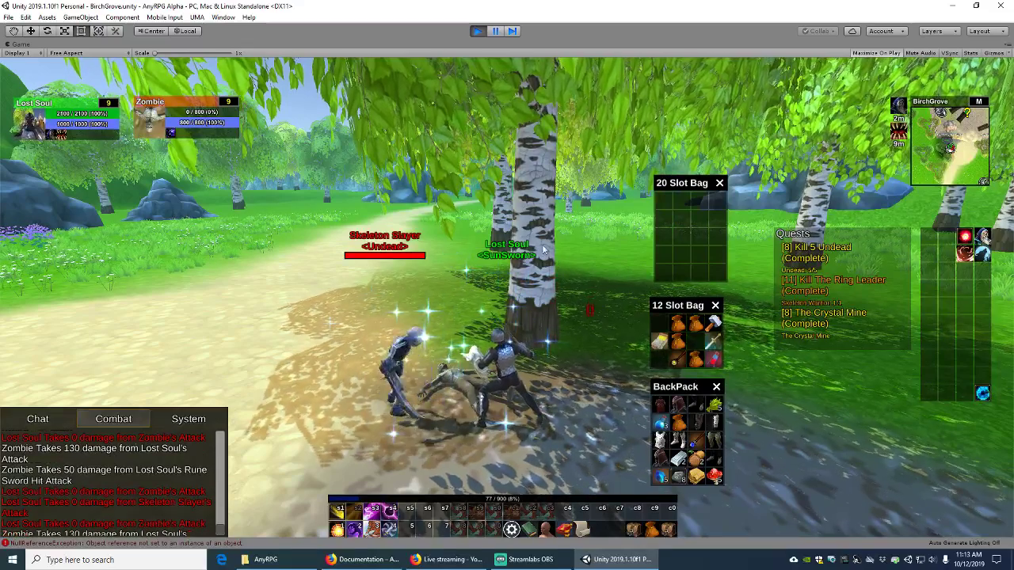
key("b")
right_click(459, 230)
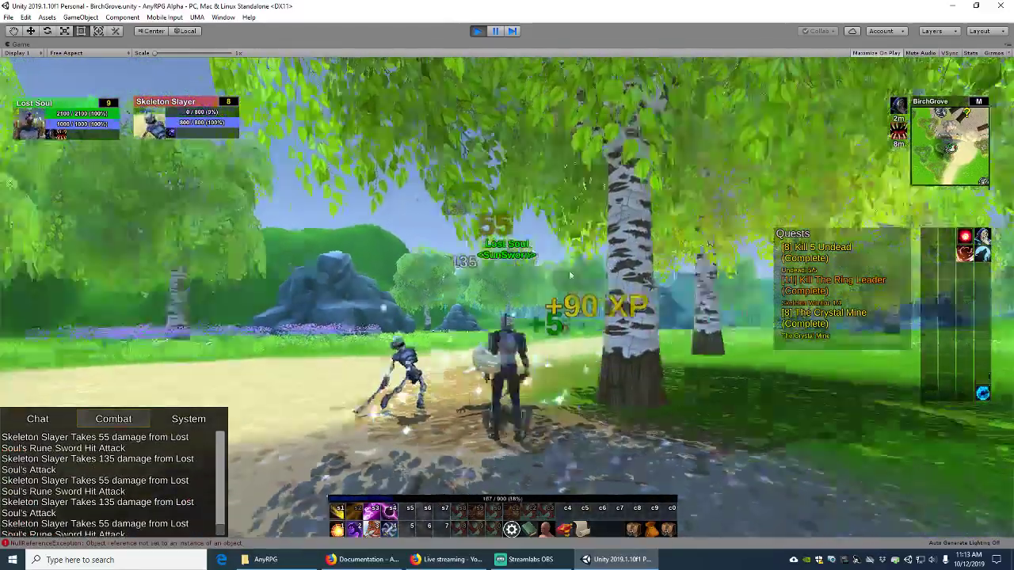
Return to Ser Invyncible in camp and turn in Kill 5 Undead, Kill The Ring Leader and The Crystal Mine
key("w")
right_click_drag(571, 276, 453, 238)
right_click(455, 262)
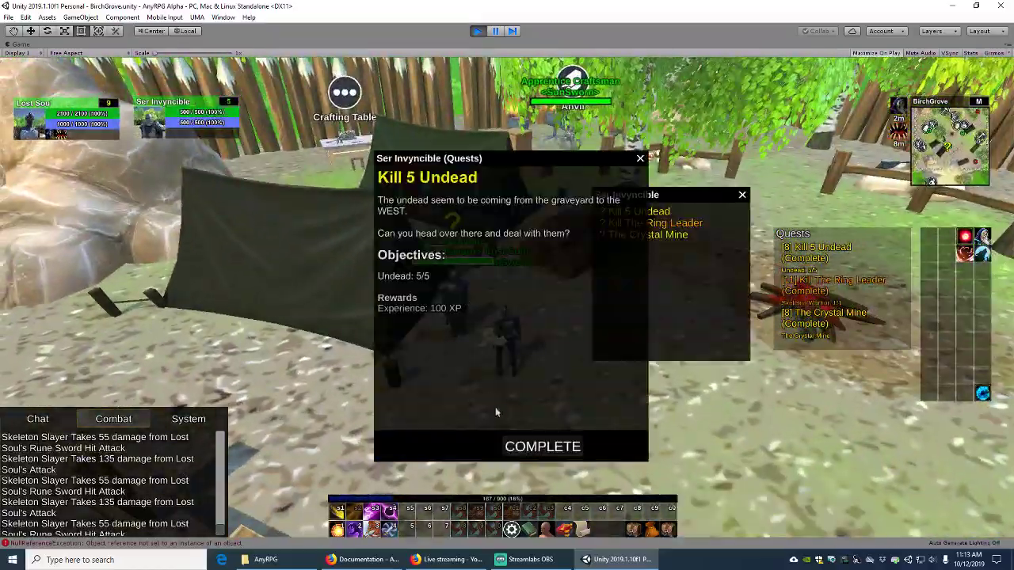
left_click(557, 449)
left_click(555, 448)
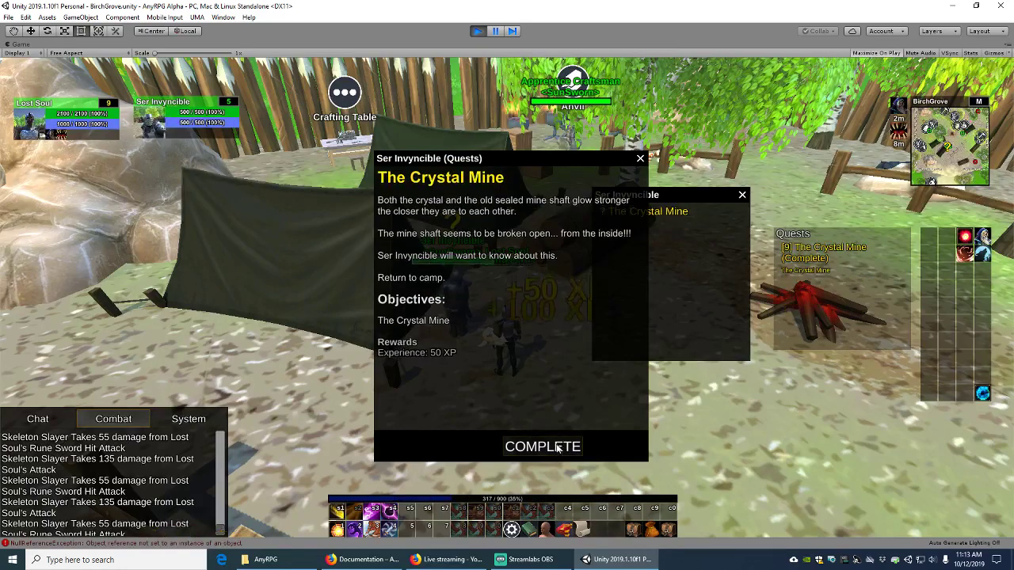
left_click(555, 448)
Go through Ser Invyncible's dialogue about the sealed mine and accept the Investigate The Mines quest
left_click(408, 407)
left_click(321, 403)
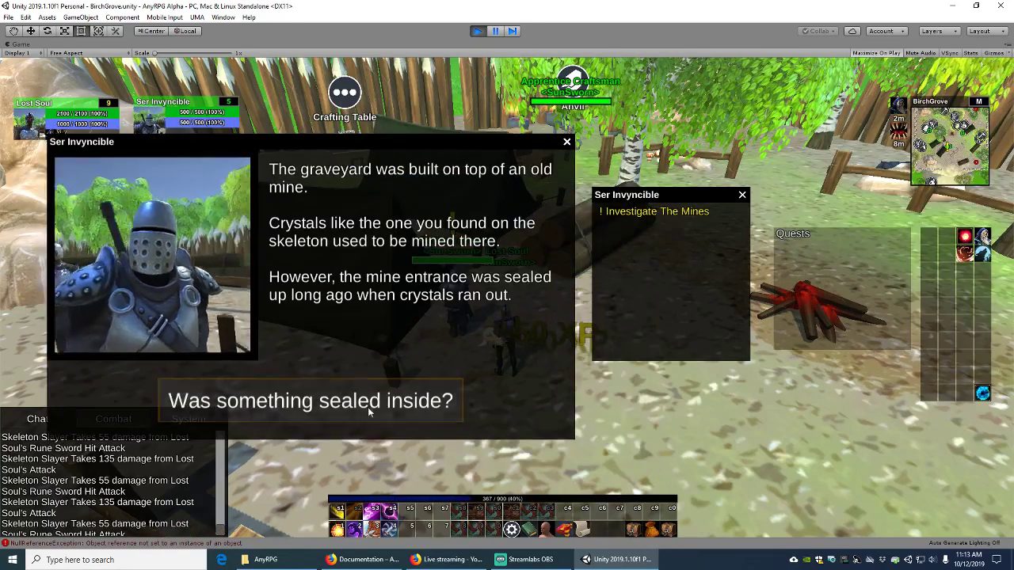
left_click(367, 407)
left_click(317, 409)
left_click(318, 405)
left_click(341, 406)
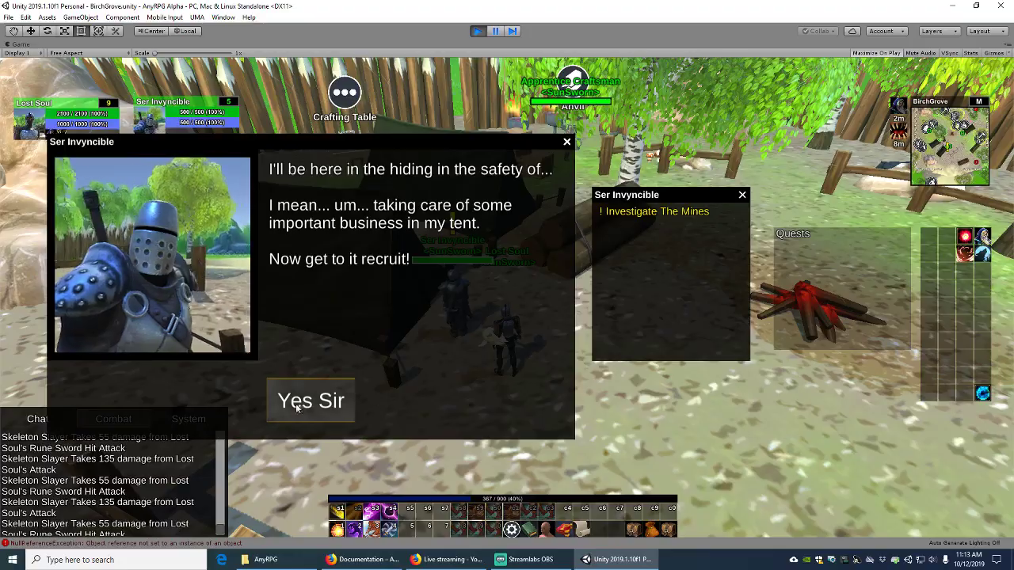
left_click(309, 401)
left_click(440, 406)
Walk to the Travelling Salesman, buy Condensed Elemental Life, Condensed Elemental Earth and Condensed Elemental Ice, and show the bags
key("w")
right_click_drag(440, 395, 540, 324)
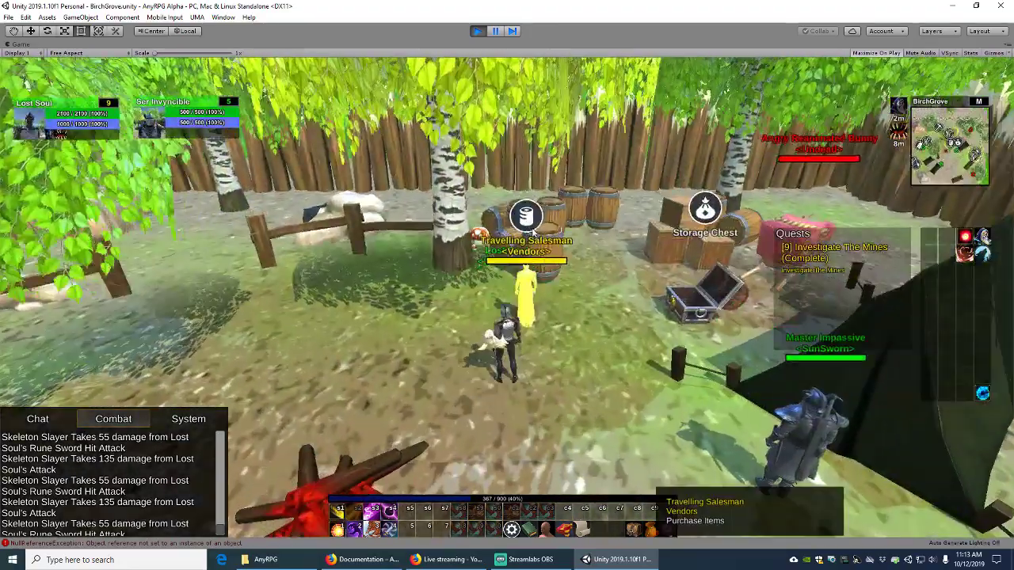
right_click(530, 307)
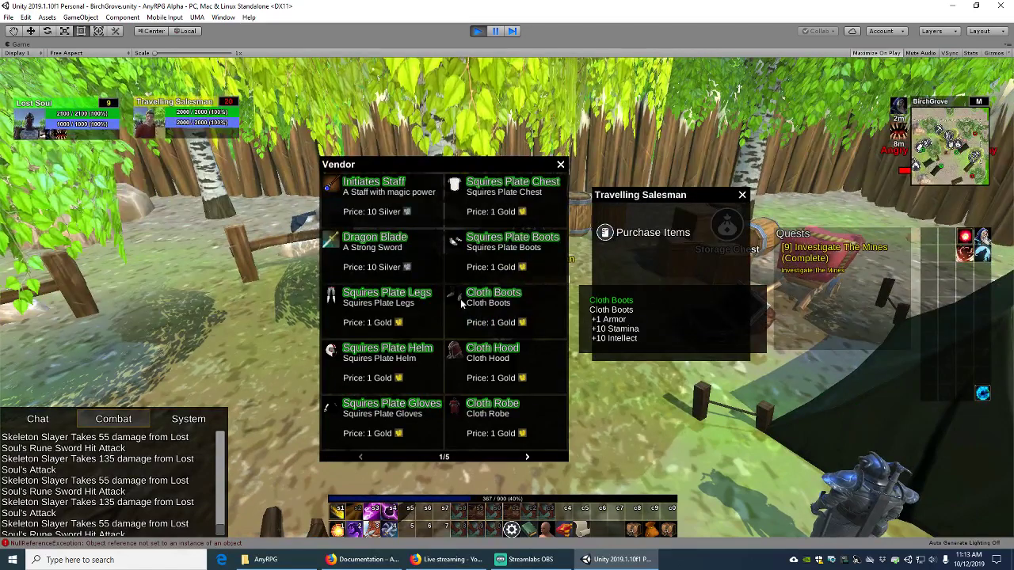
scroll(461, 299, "down", 3)
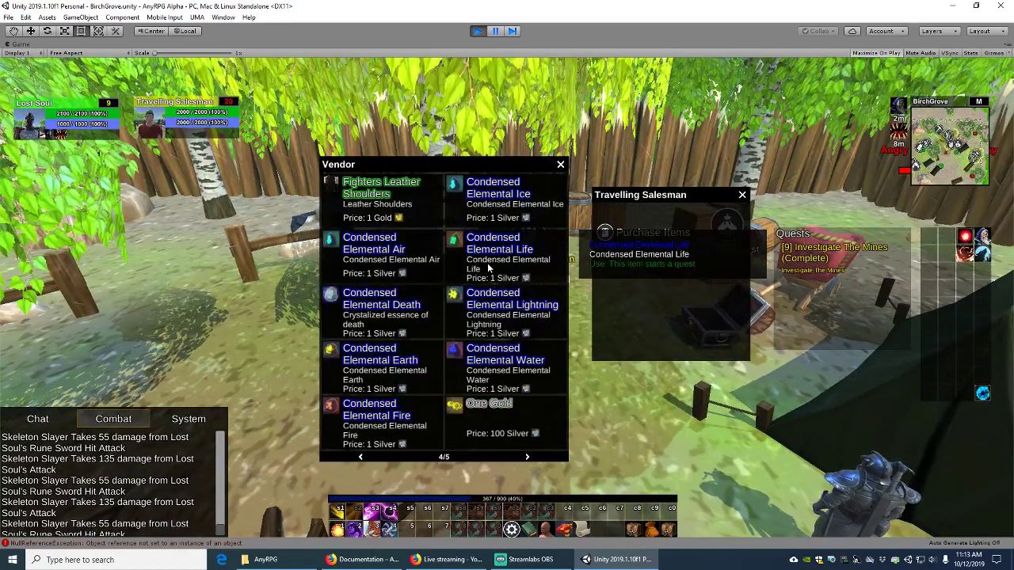
left_click(455, 239)
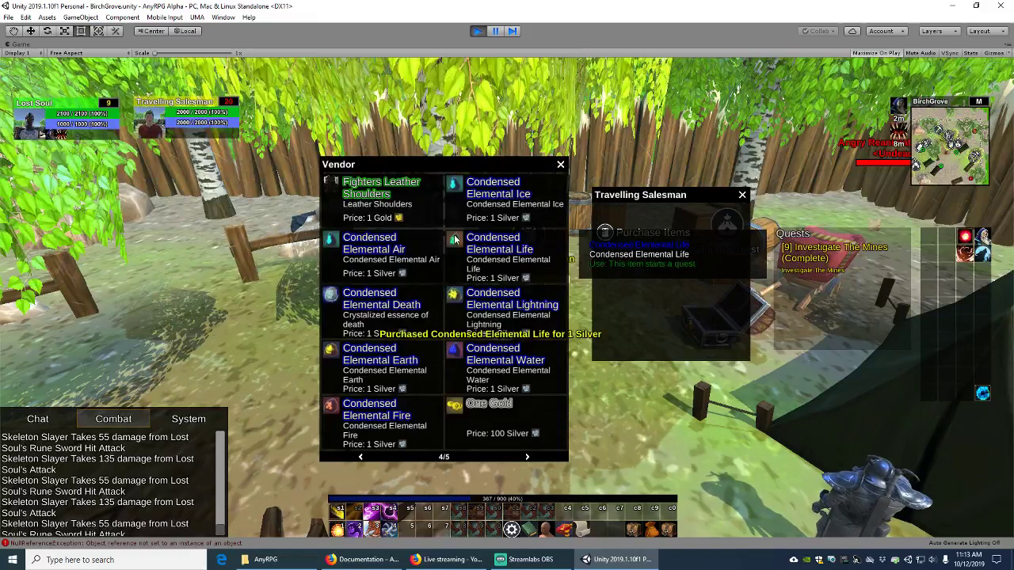
key("b")
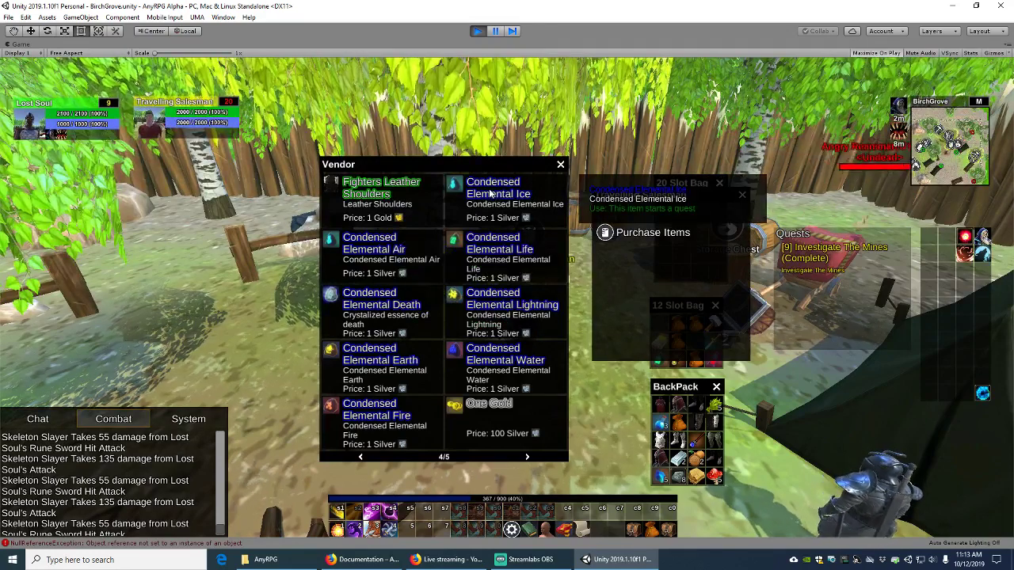
left_click(369, 360)
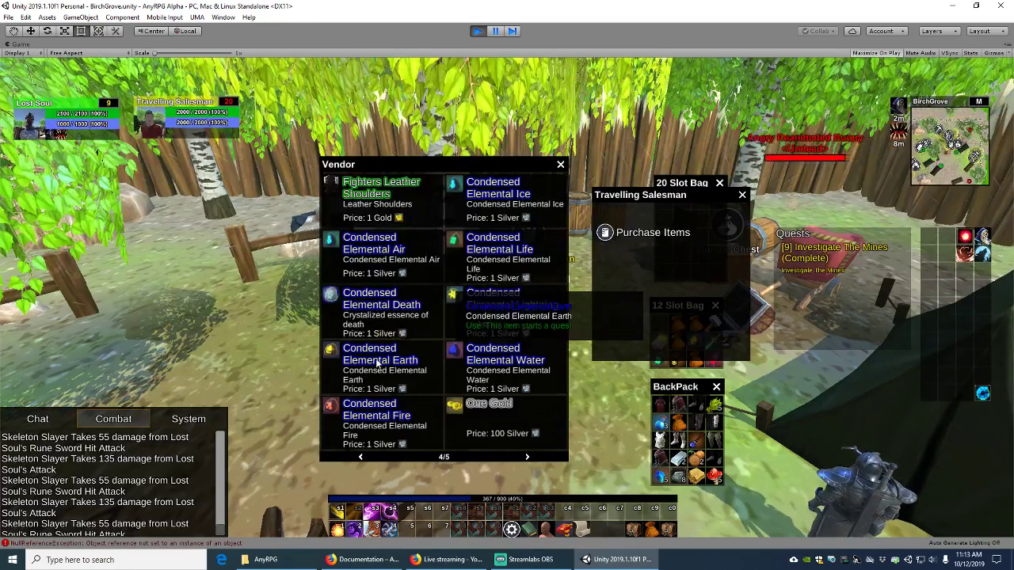
left_click(477, 204)
key("Escape")
key("b")
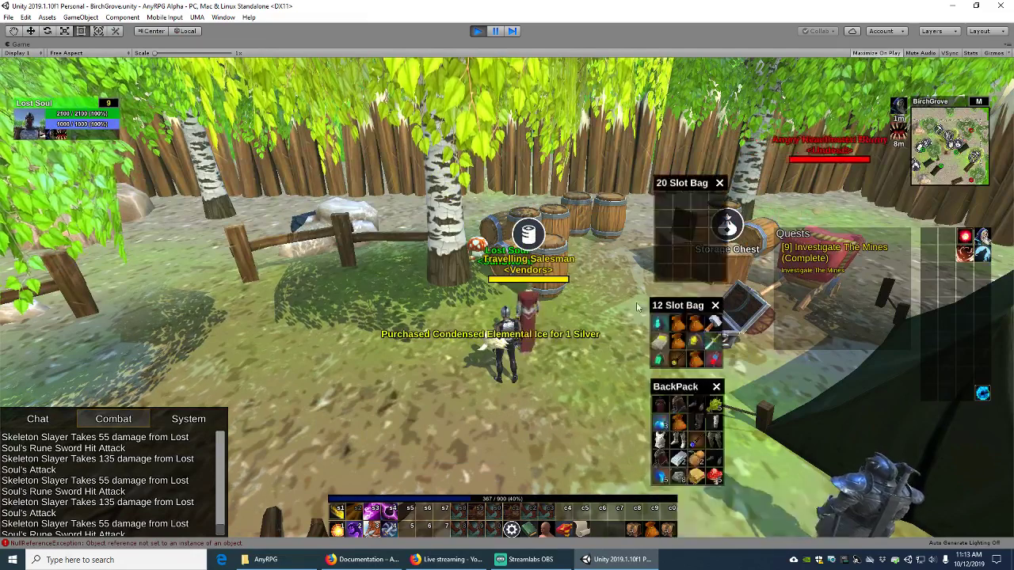
Use the ice crystal, complete Elemental Ice with Ice Shards as the reward, and move the ability to the vertical action bar
right_click(658, 328)
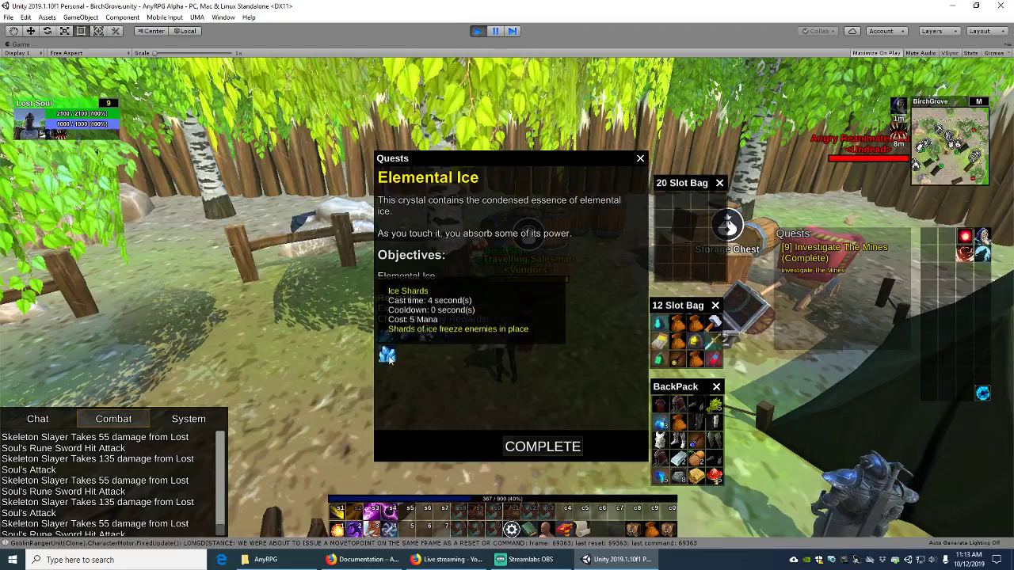
left_click(568, 452)
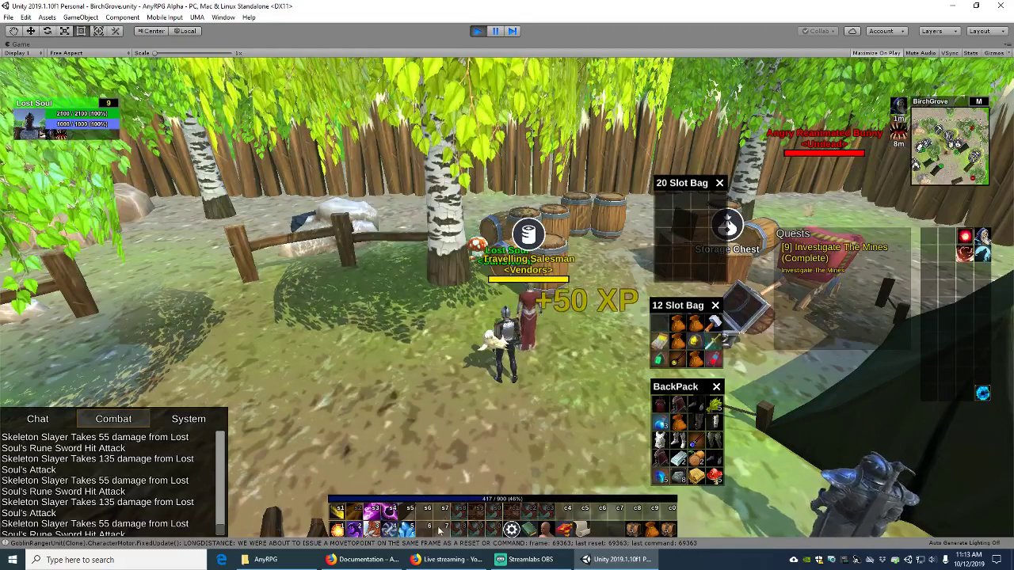
left_click(407, 530, "shift")
left_click(928, 396)
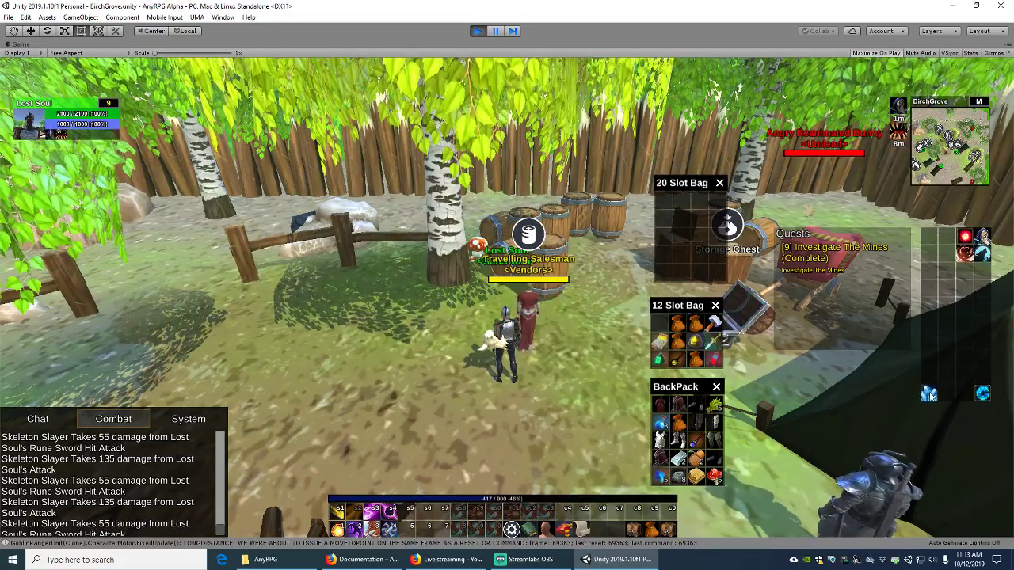
Use the life crystal, compare the ability rewards, complete Elemental Life with Healing Circle and place it above Ice Shards on the action bar
right_click(659, 359)
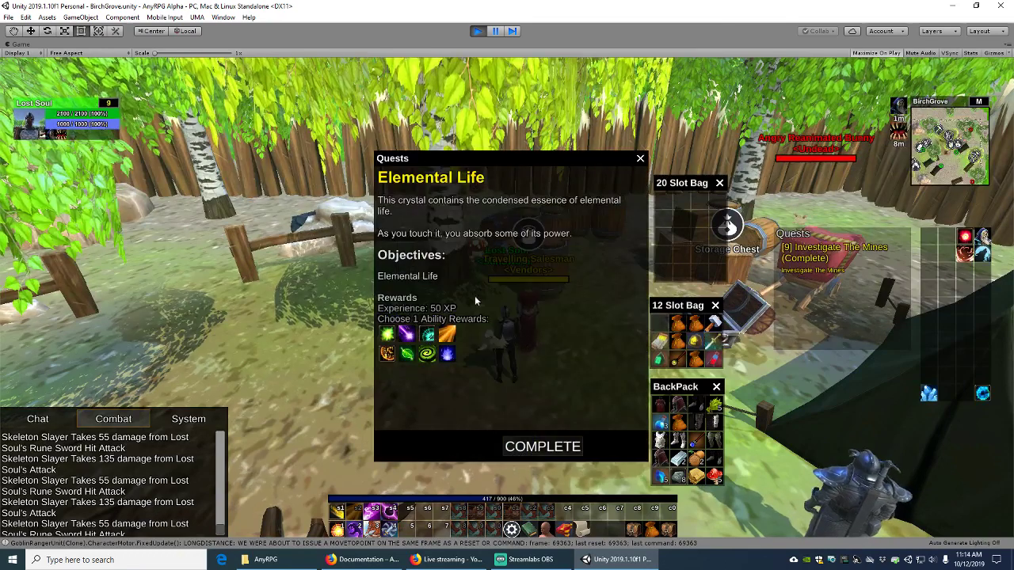
mouse_move(427, 357)
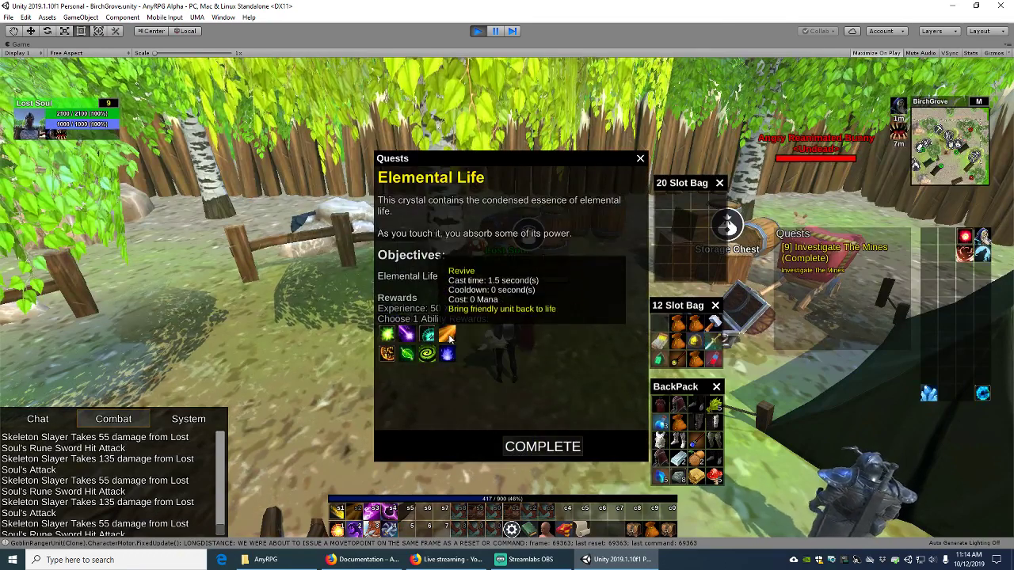
mouse_move(432, 337)
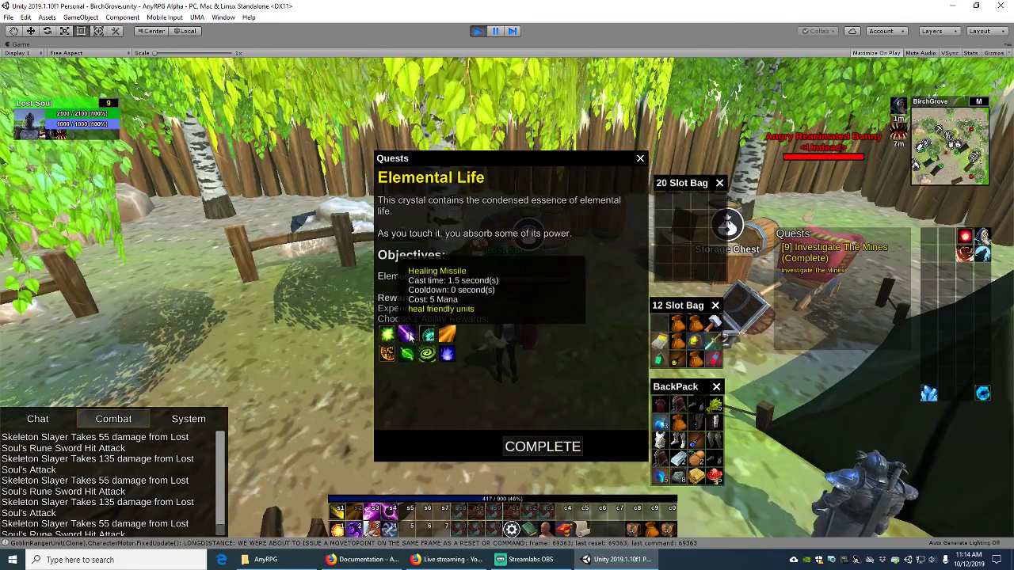
mouse_move(394, 356)
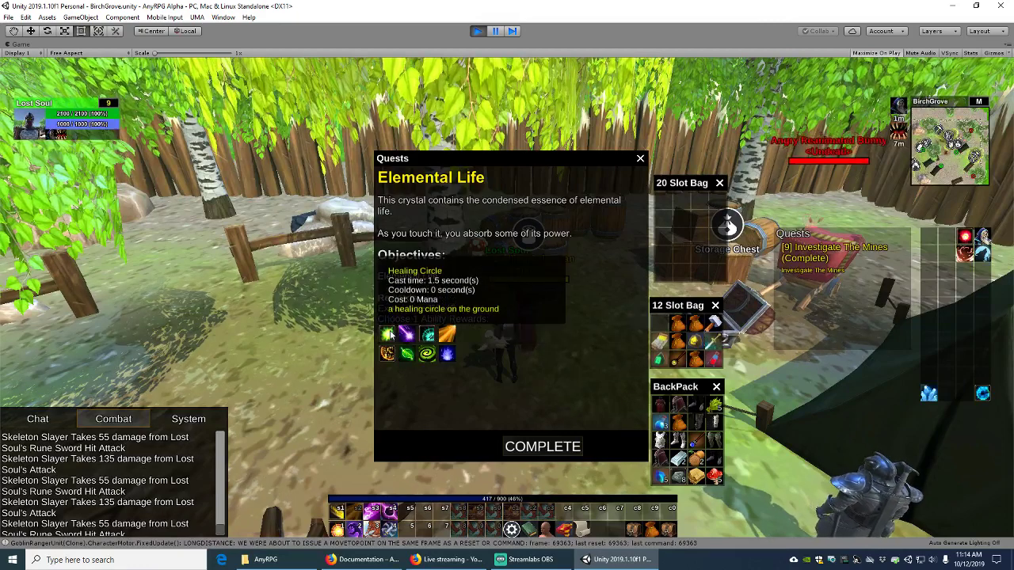
left_click(389, 336)
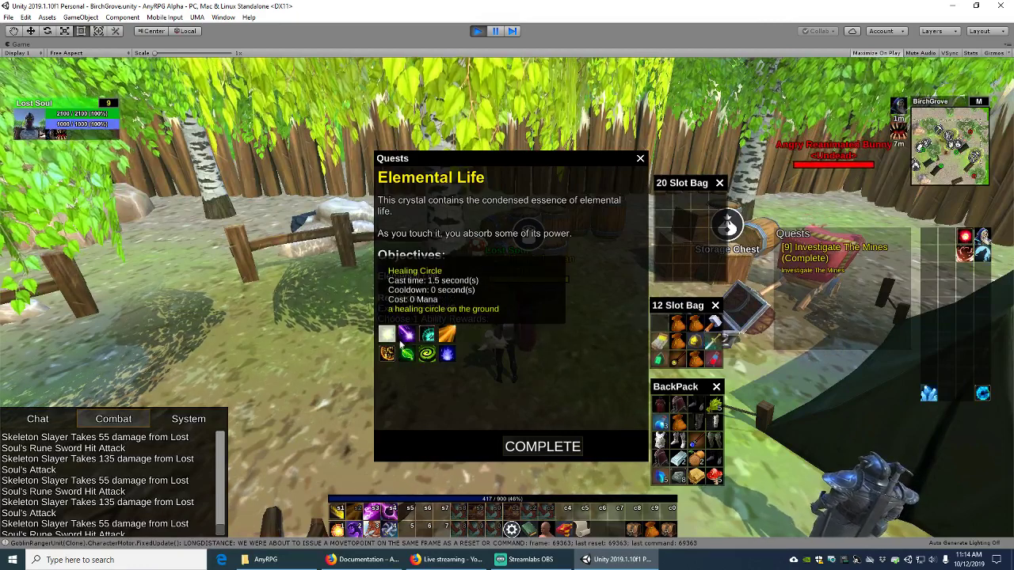
left_click(542, 446)
left_click(407, 528)
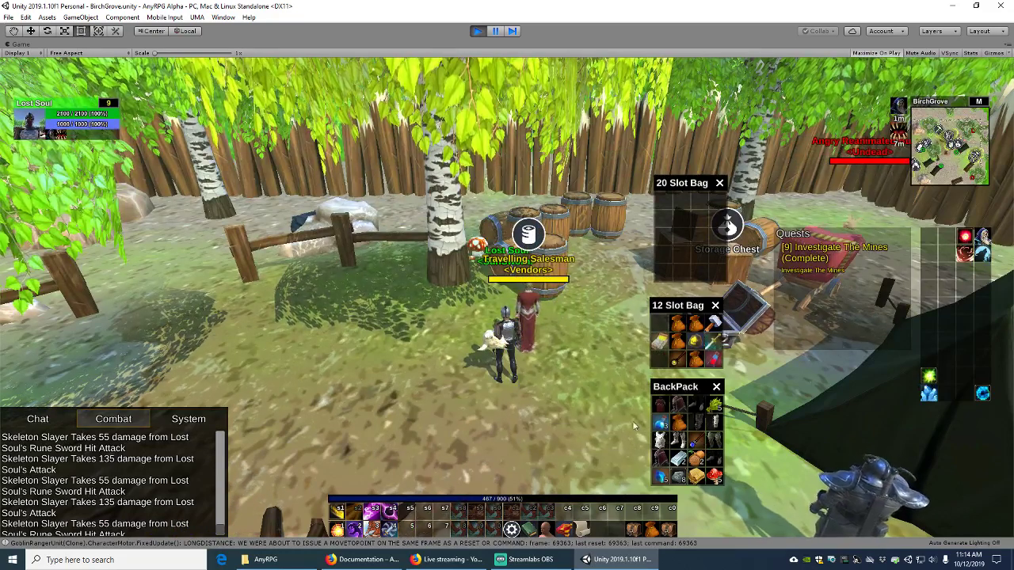
Use the earth crystal and complete the Elemental Earth quest with the third ability reward
right_click(697, 343)
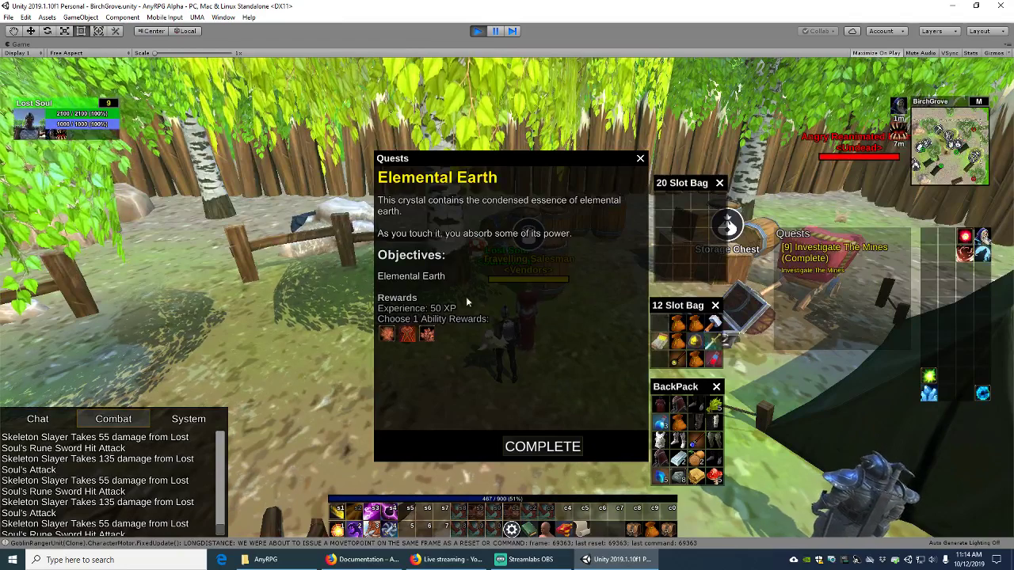
left_click(428, 334)
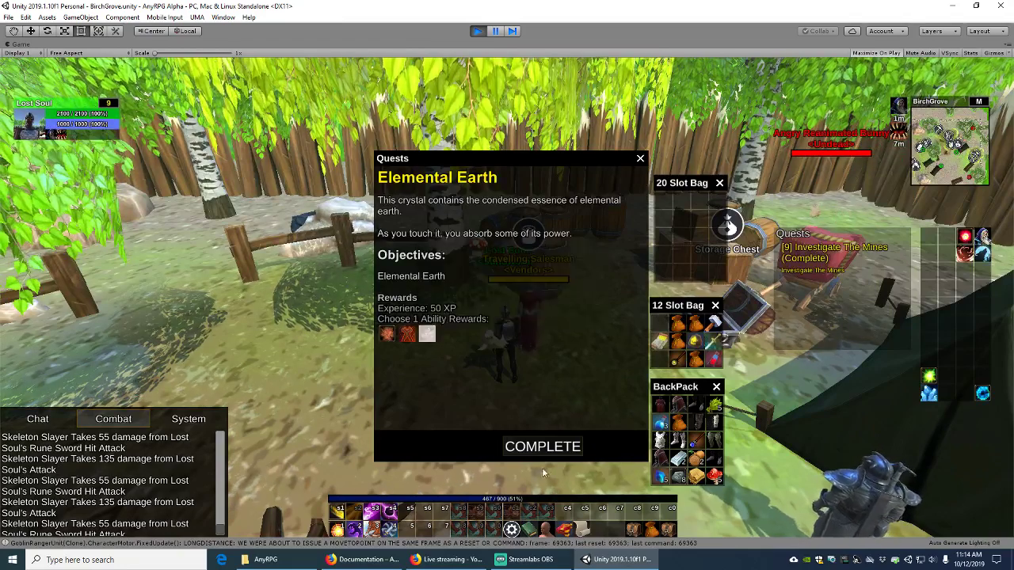
left_click(545, 444)
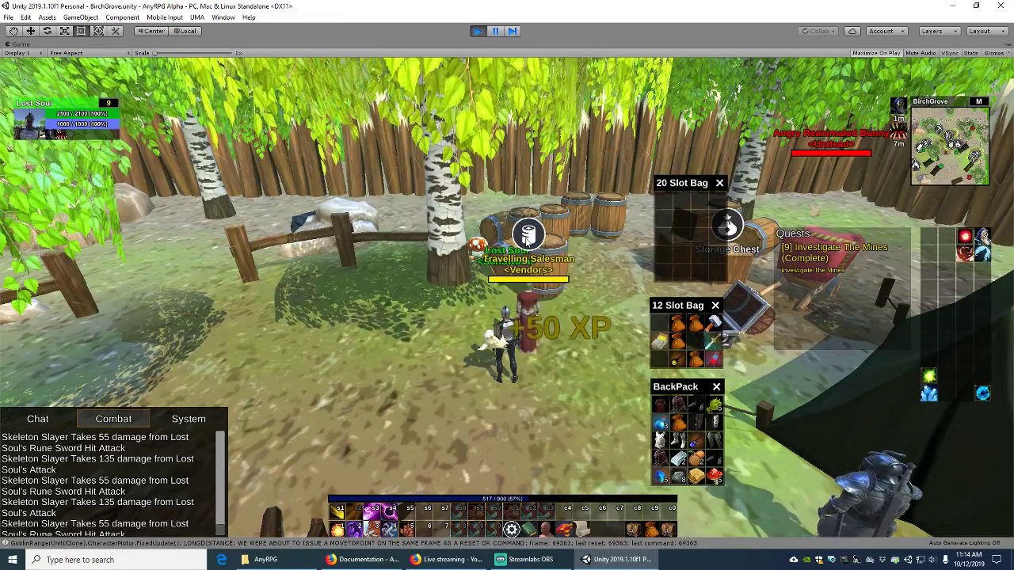
Buy Condensed Elemental Fire from the Travelling Salesman and complete its Elemental Fire quest with the sixth ability reward
right_click(526, 238)
scroll(407, 310, "down", 2)
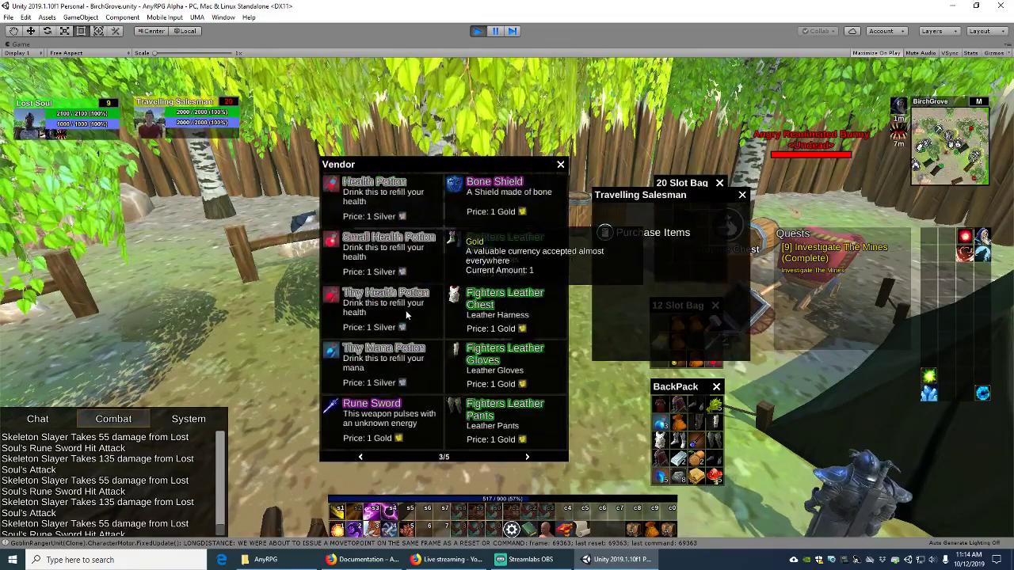
scroll(406, 310, "down", 1)
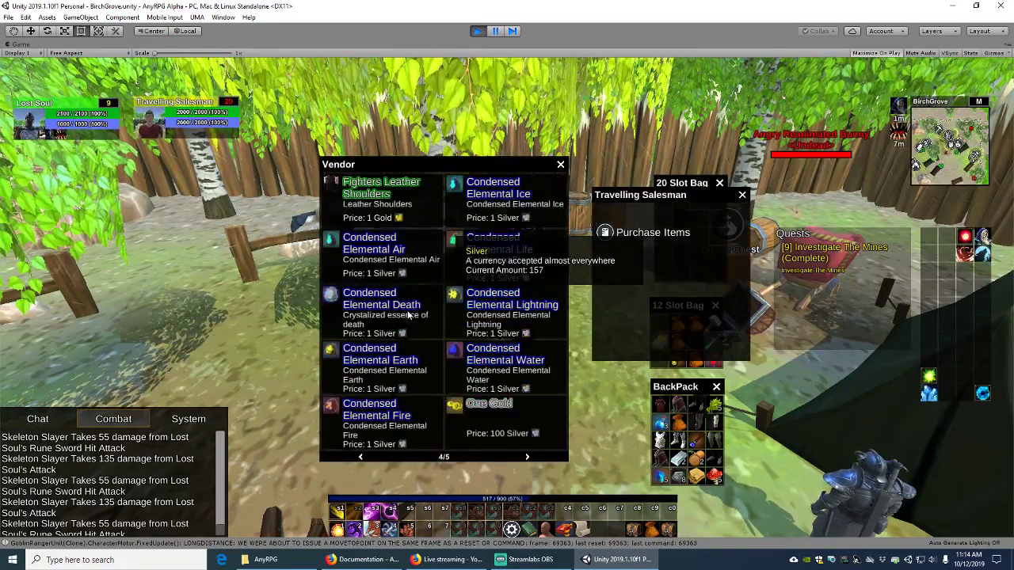
left_click(335, 409)
key("Escape")
key("b")
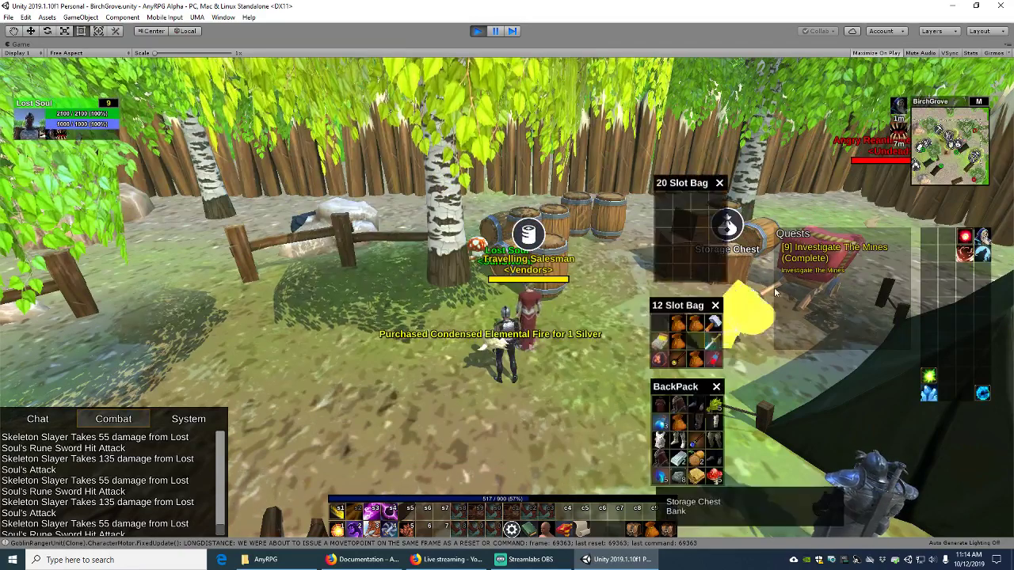
right_click(660, 362)
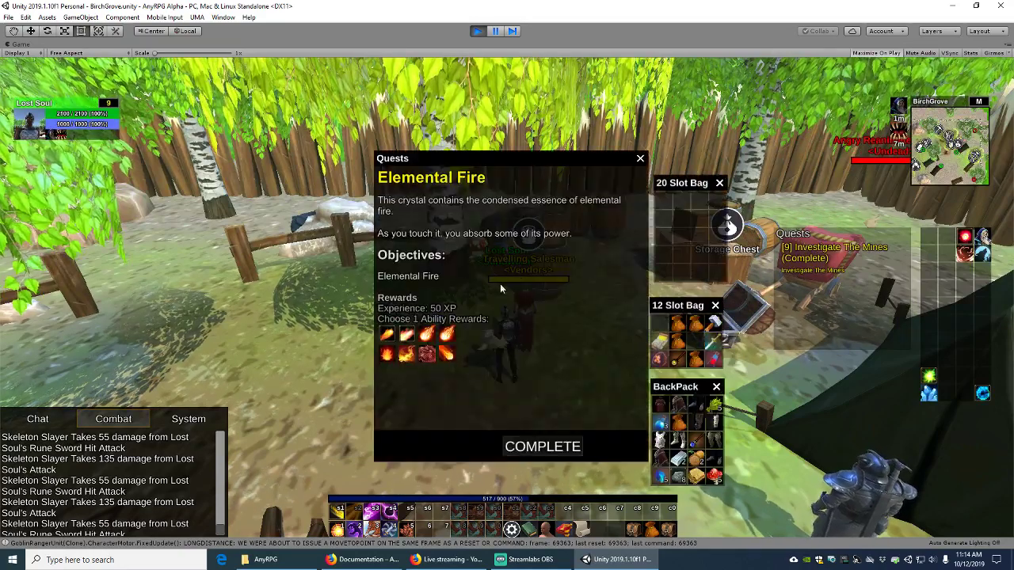
left_click(407, 356)
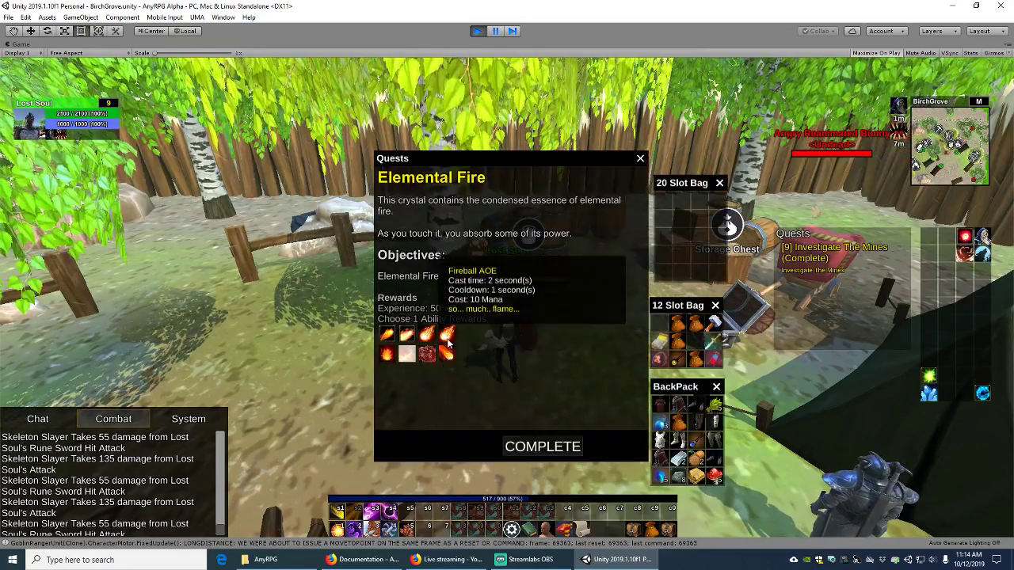
left_click(543, 447)
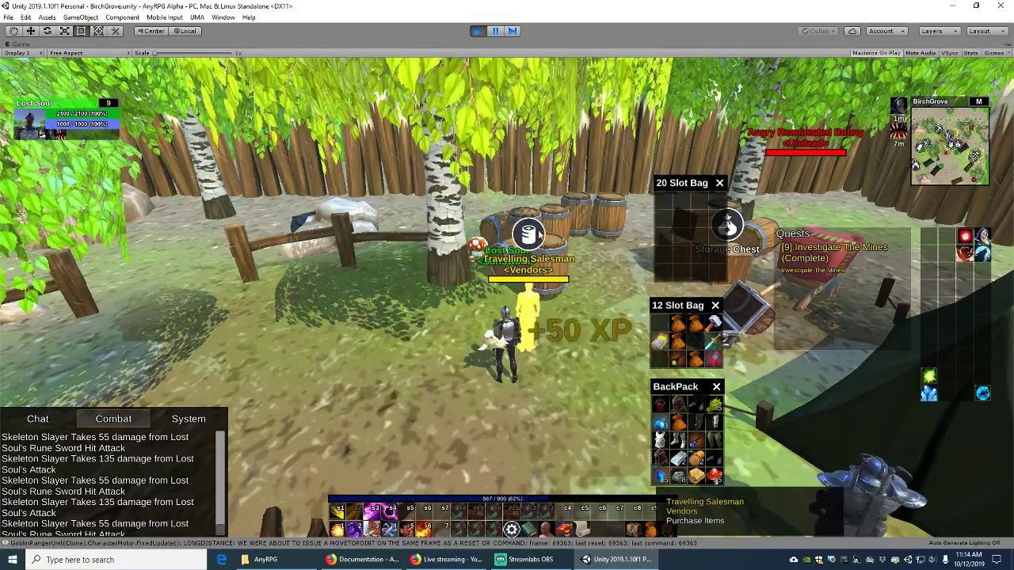
Buy Condensed Elemental Ice from the Travelling Salesman, use it and complete Elemental Ice with the third ability reward
left_click(526, 316)
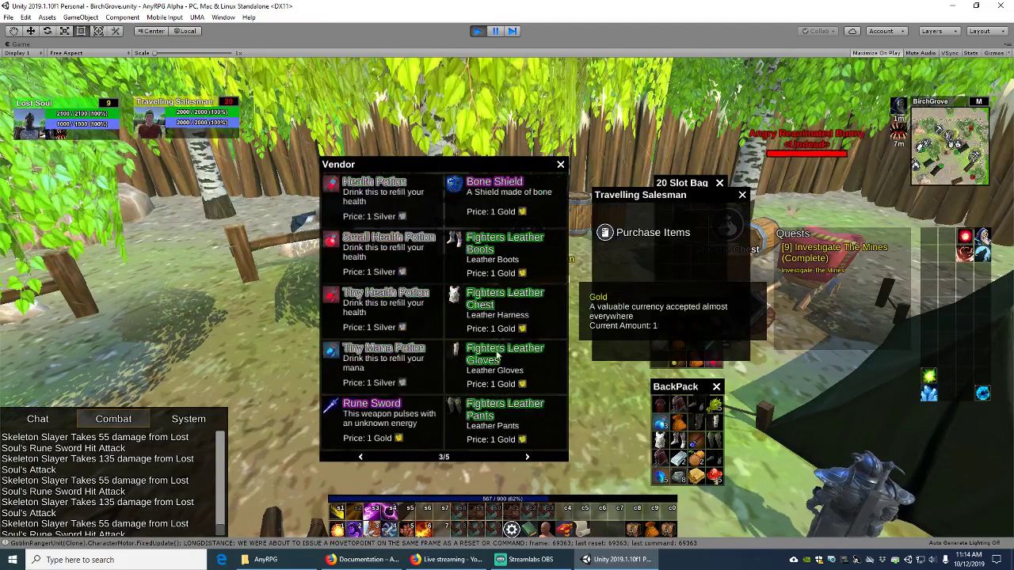
scroll(479, 244, "down", 1)
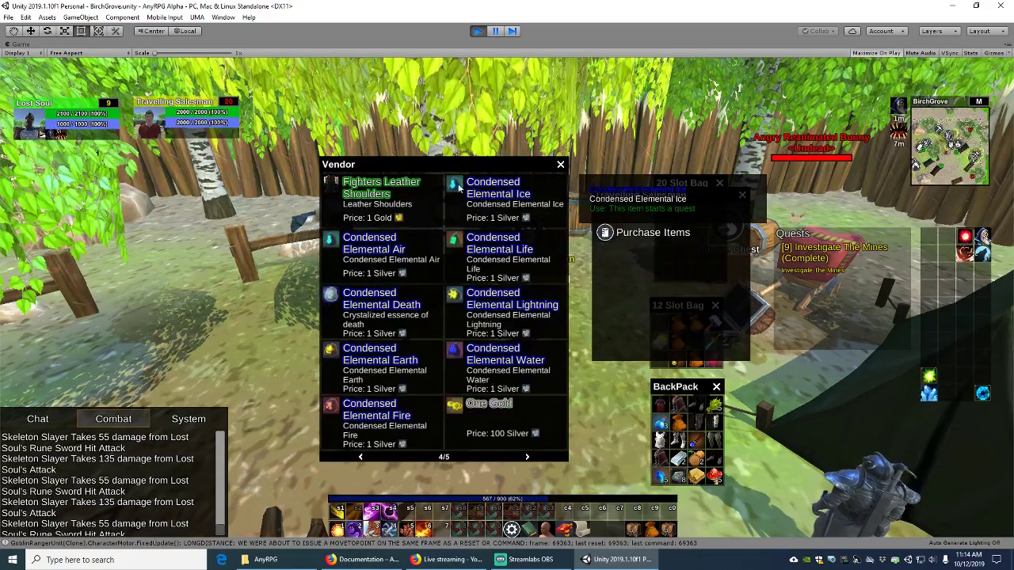
left_click(459, 187)
key("Escape")
key("b")
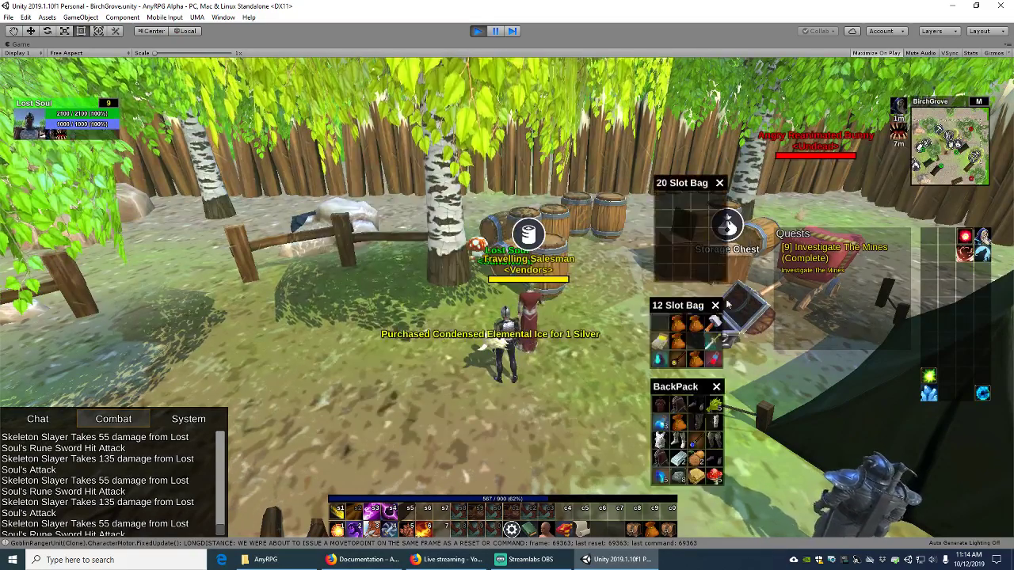
right_click(660, 360)
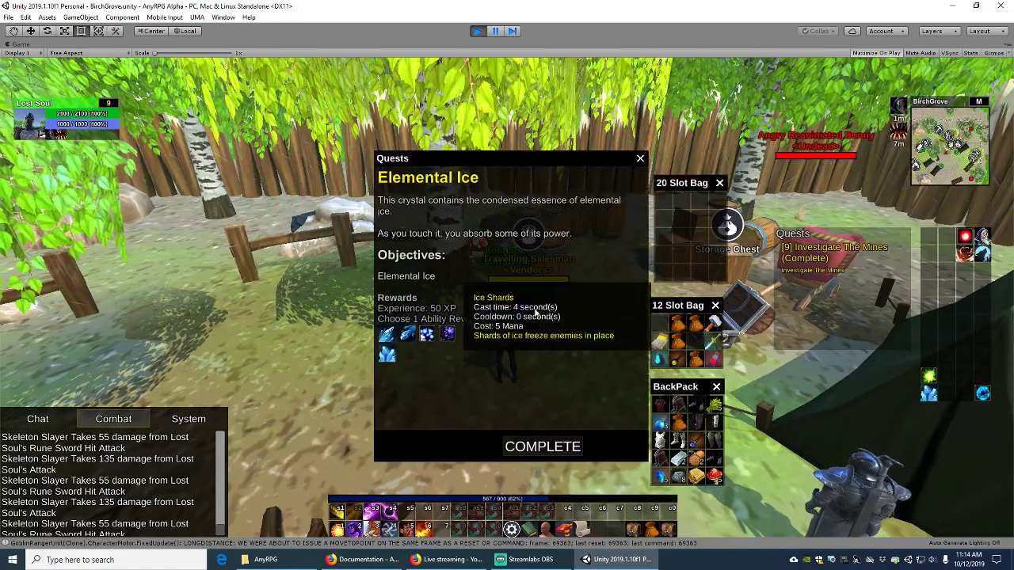
left_click(429, 335)
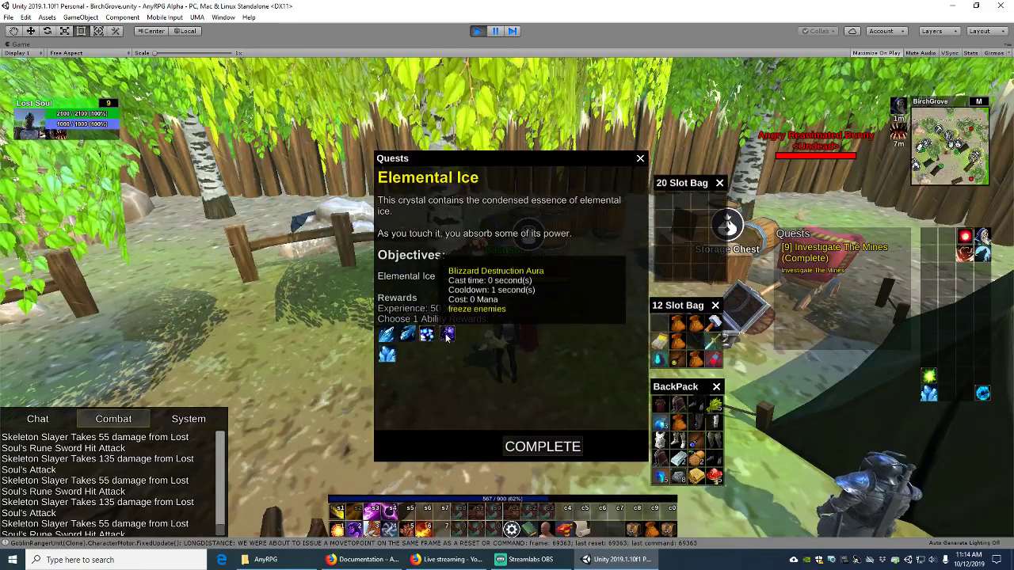
left_click(555, 453)
key("b")
Walk the character past the fence to the log piles near the Angry Reanimated Bunny
right_click_drag(539, 238, 276, 222)
key("w")
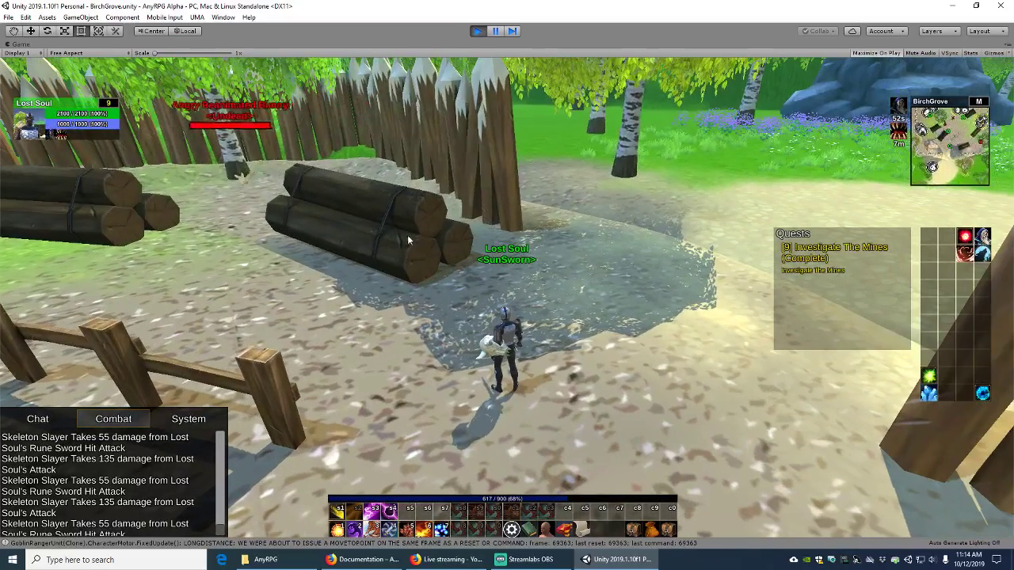
right_click_drag(407, 234, 403, 235)
key("w")
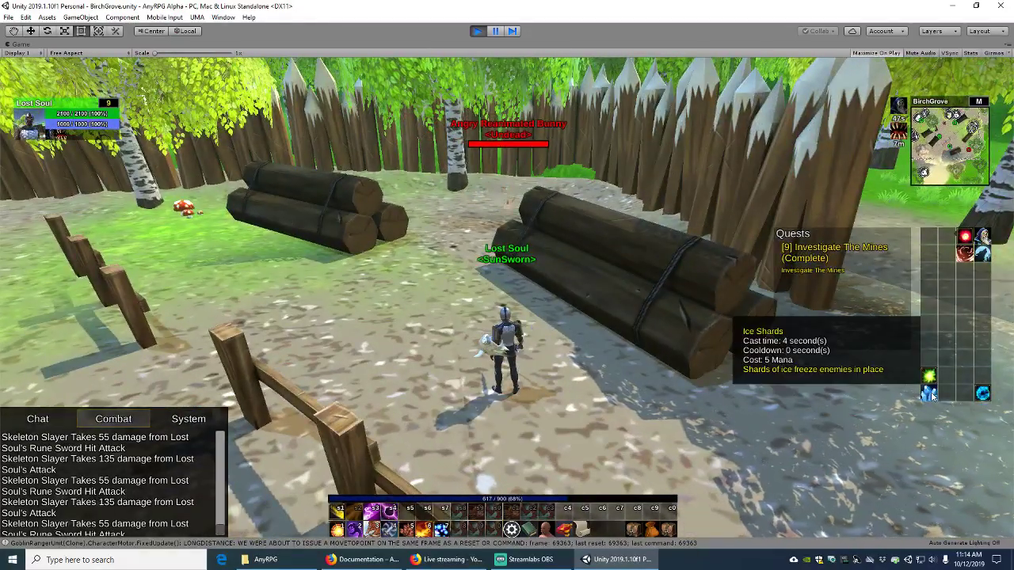
Pause the play session and examine the settings of the IceShards ability and its IceShardsDirectional channeled effect
left_click(495, 31)
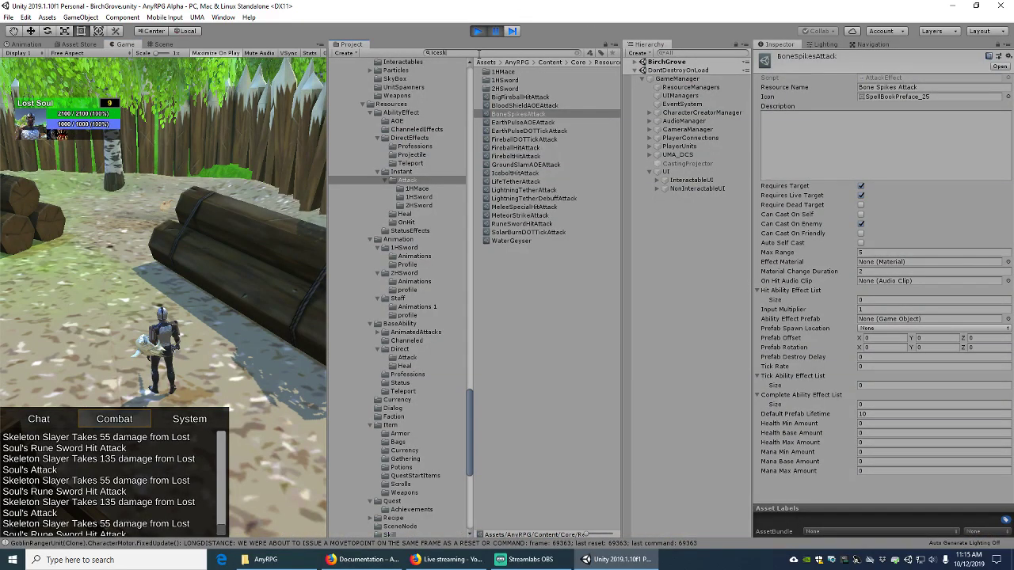
left_click(511, 105)
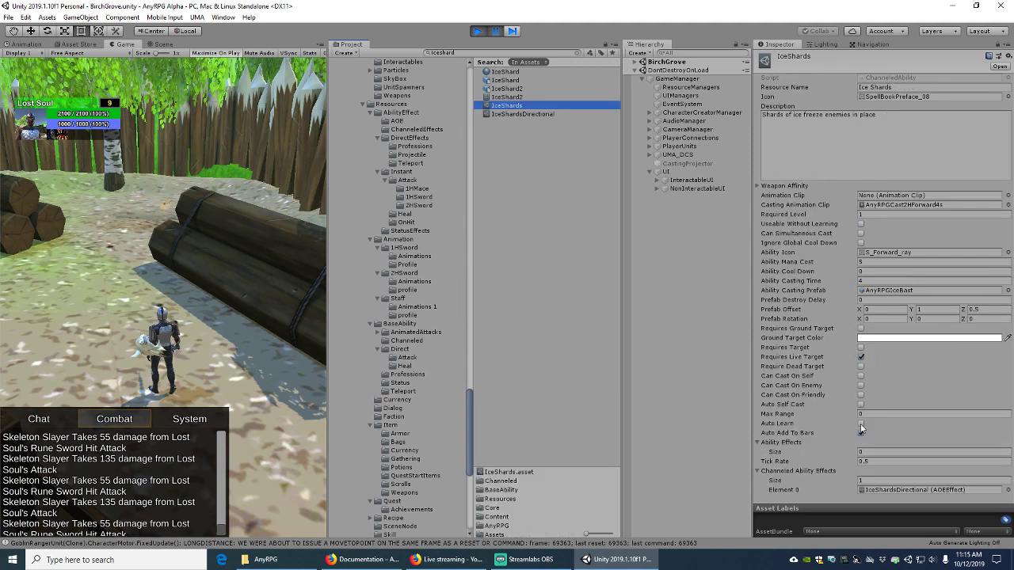
left_click(898, 490)
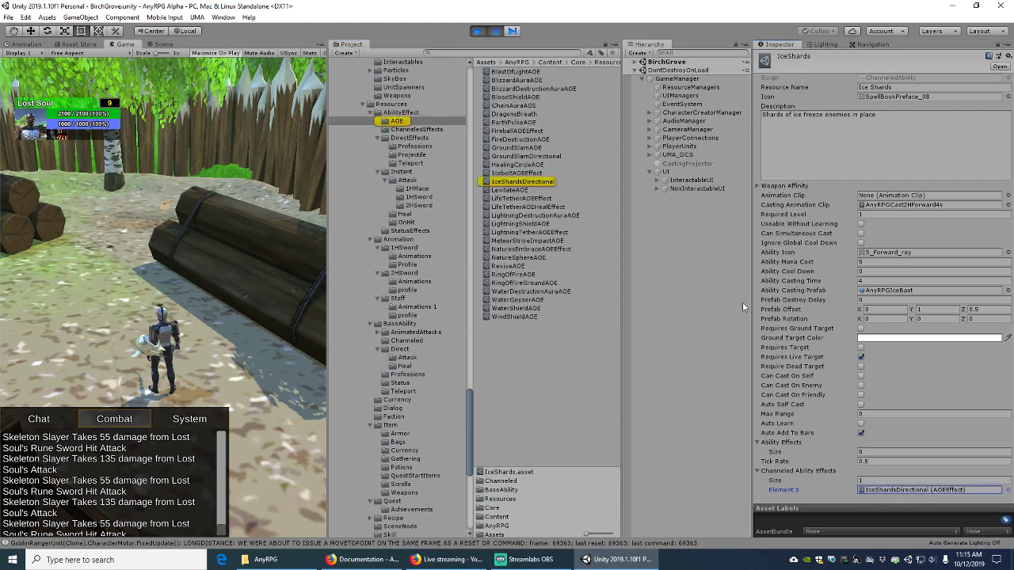
left_click(523, 182)
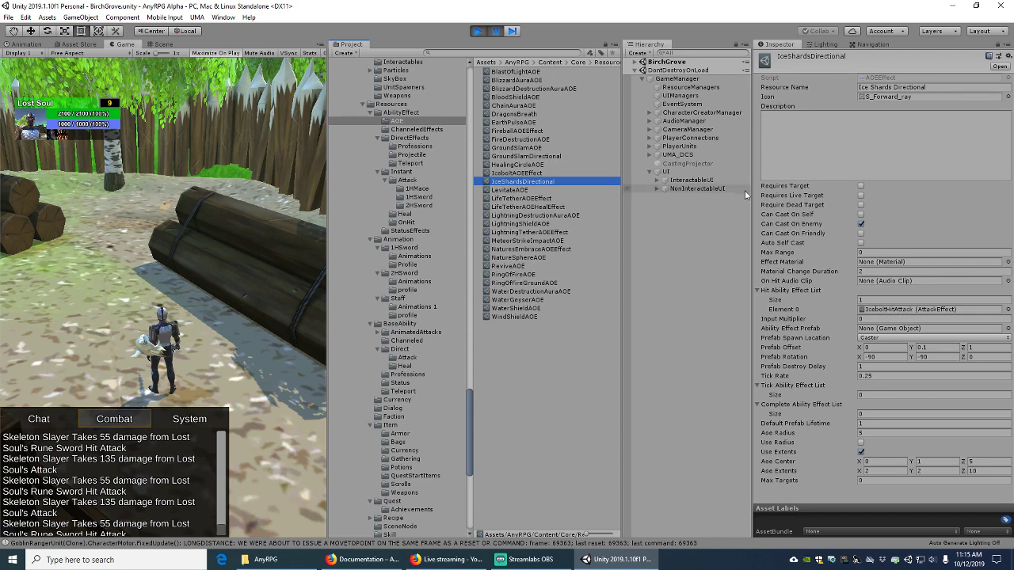
Resume the play session, kill the Angry Reanimated Bunny with Ice Shards and loot its leather
left_click(496, 31)
key("d")
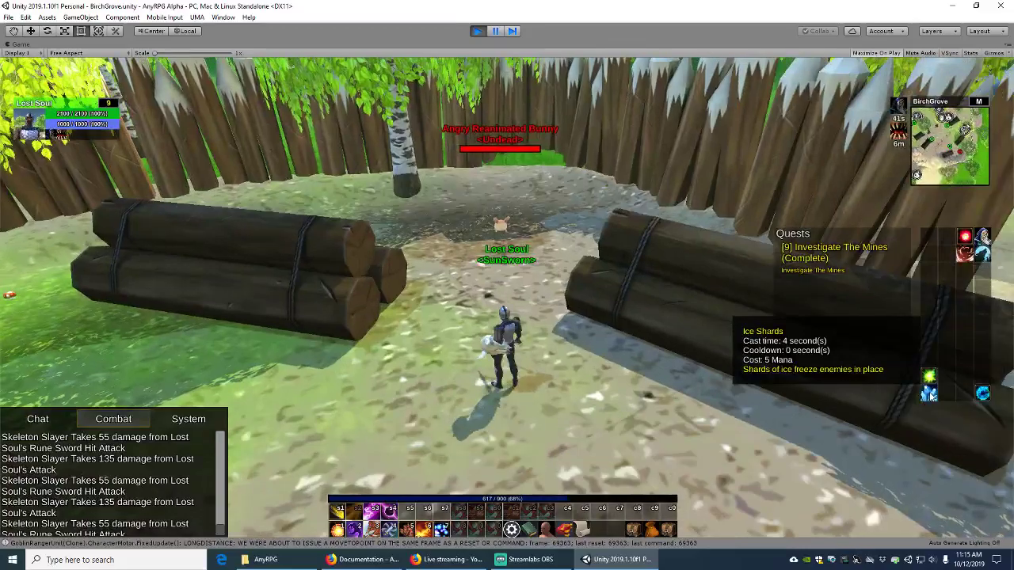
left_click(929, 394)
key("a")
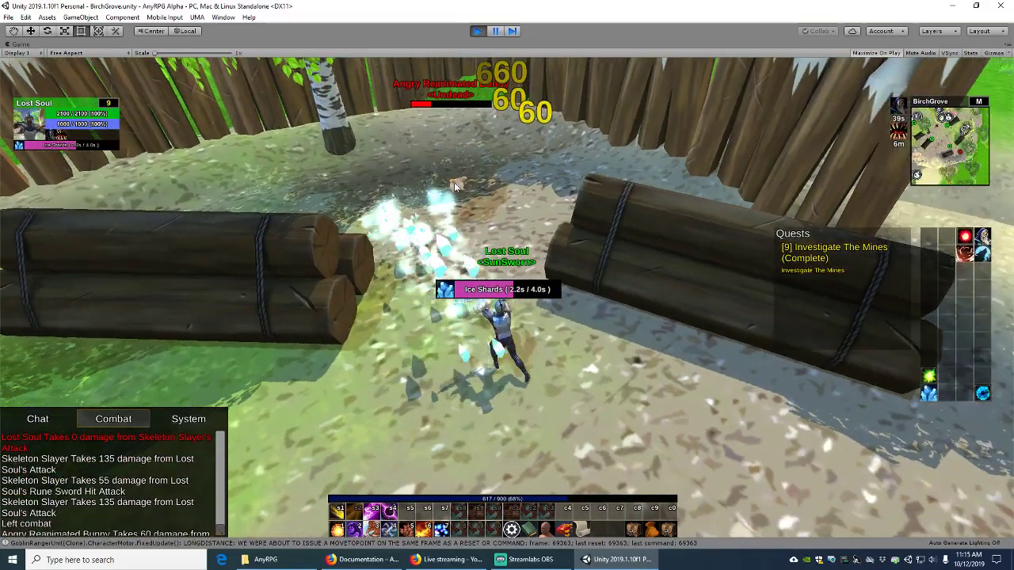
left_click(456, 186)
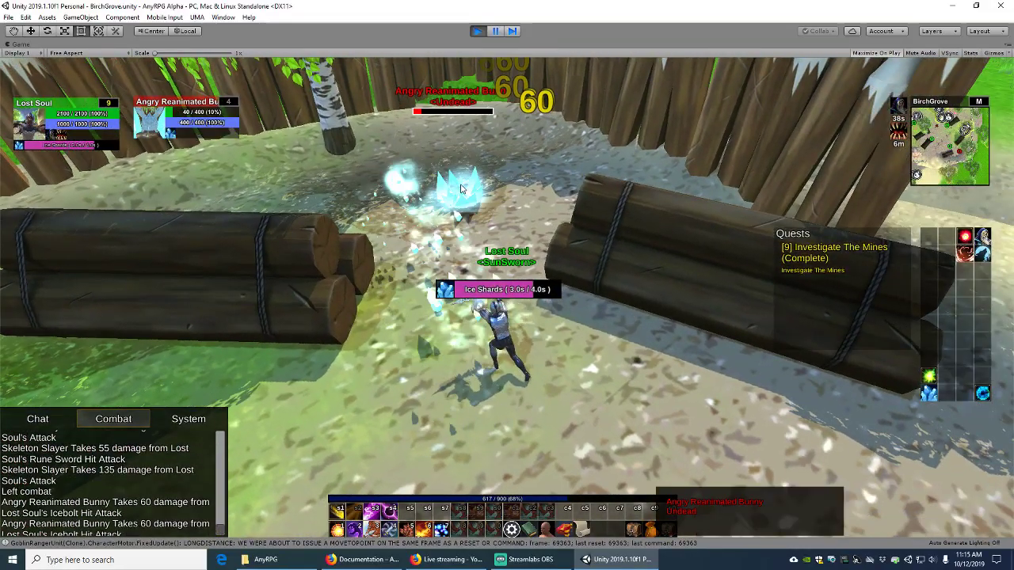
right_click(457, 190)
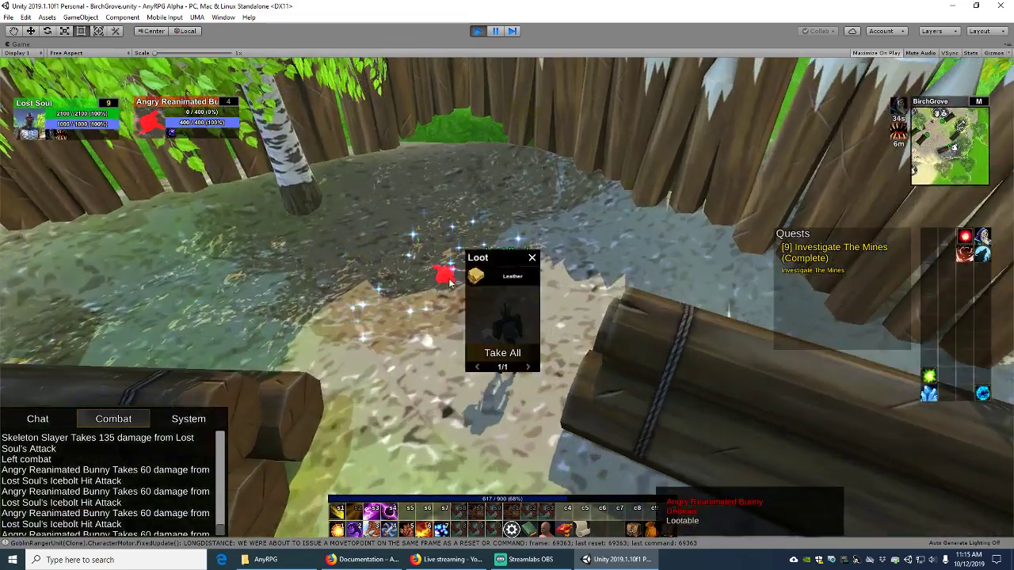
left_click(502, 353)
Walk out of the camp to the dead Skeleton Slayer by the birch tree and loot the corpse
key("a")
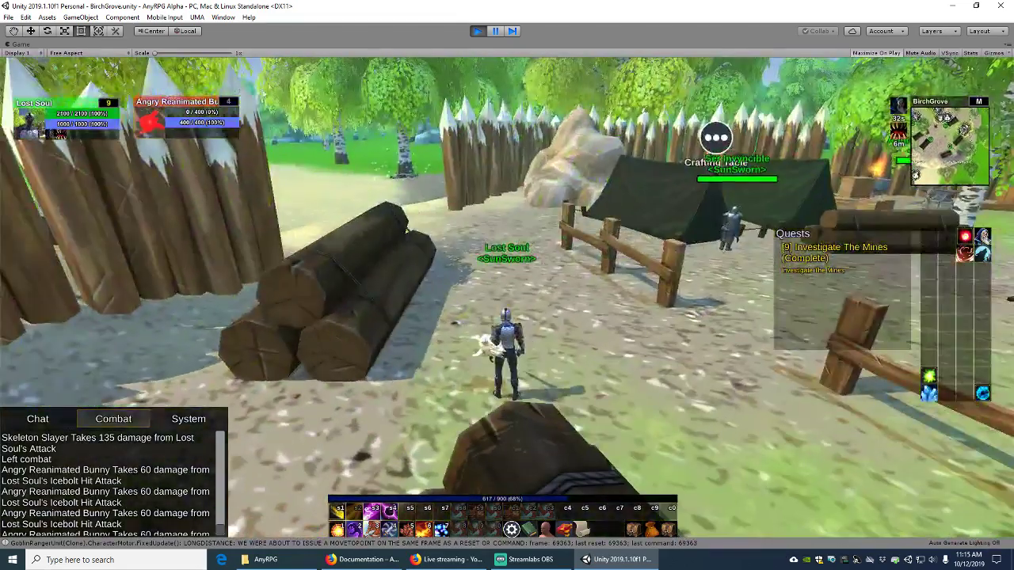
key("w")
right_click_drag(607, 222, 511, 266)
right_click(511, 267)
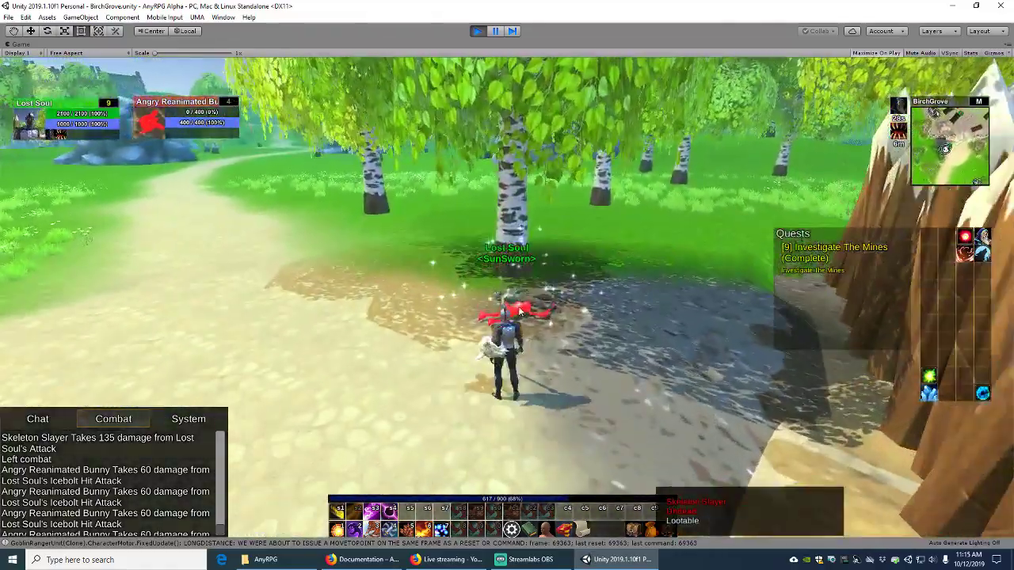
left_click(498, 354)
Check the character's currency list while running along the palisade into the forest
right_click_drag(497, 354, 590, 223)
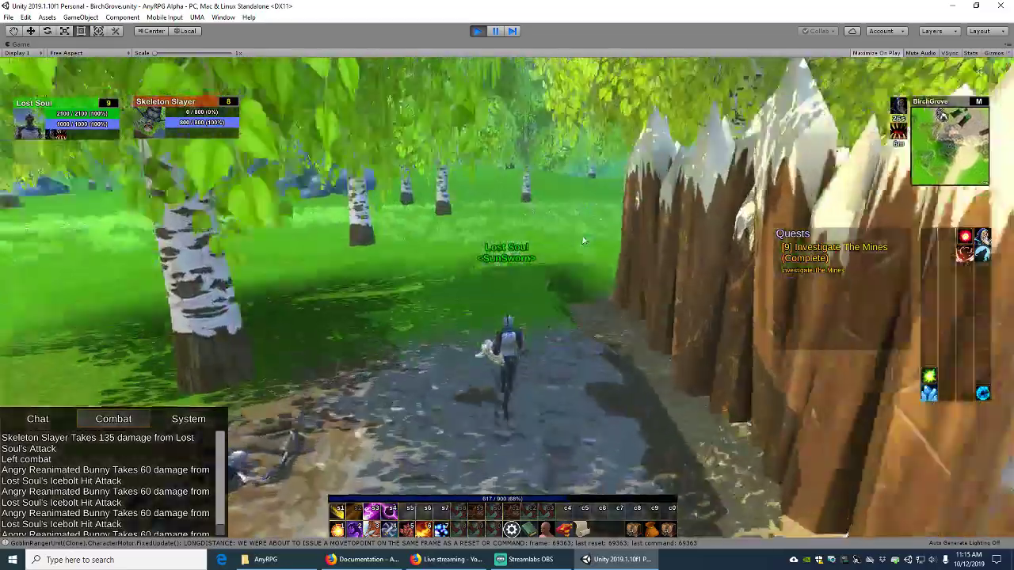
key("c")
left_click(772, 345)
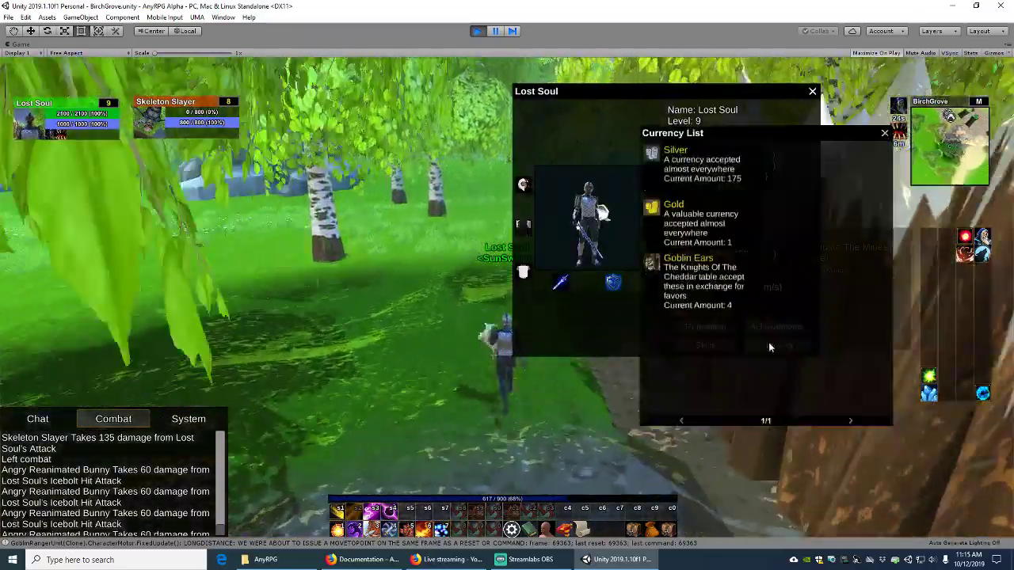
key("w")
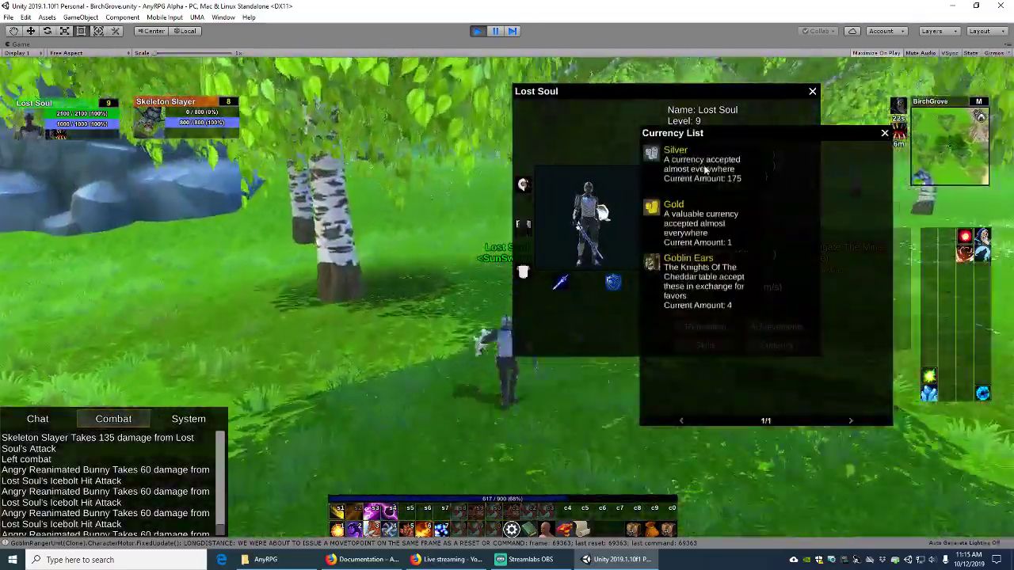
key("w")
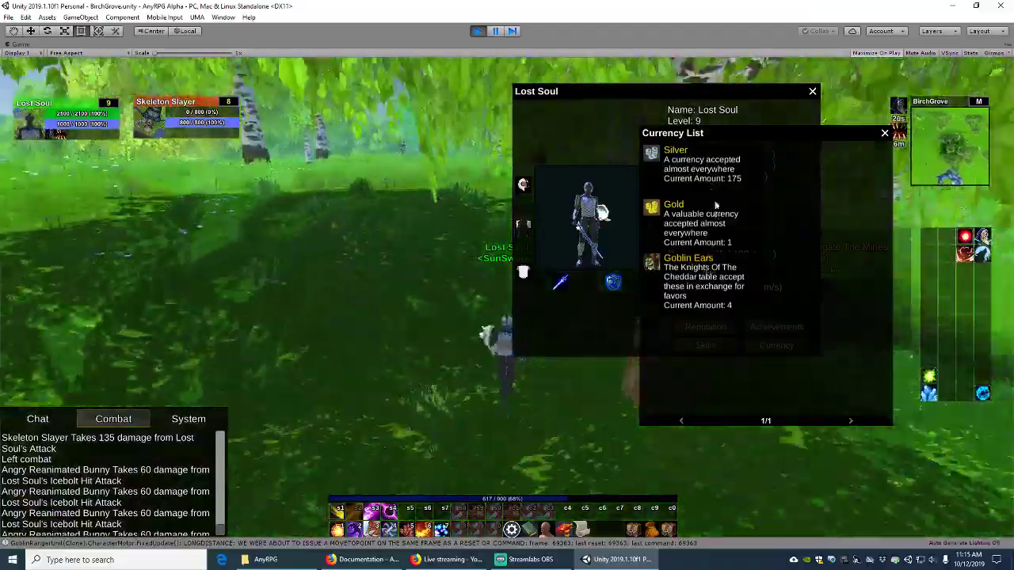
key("Escape")
Run through the birch forest to the dead Skeleton Soldier and open its loot
key("w")
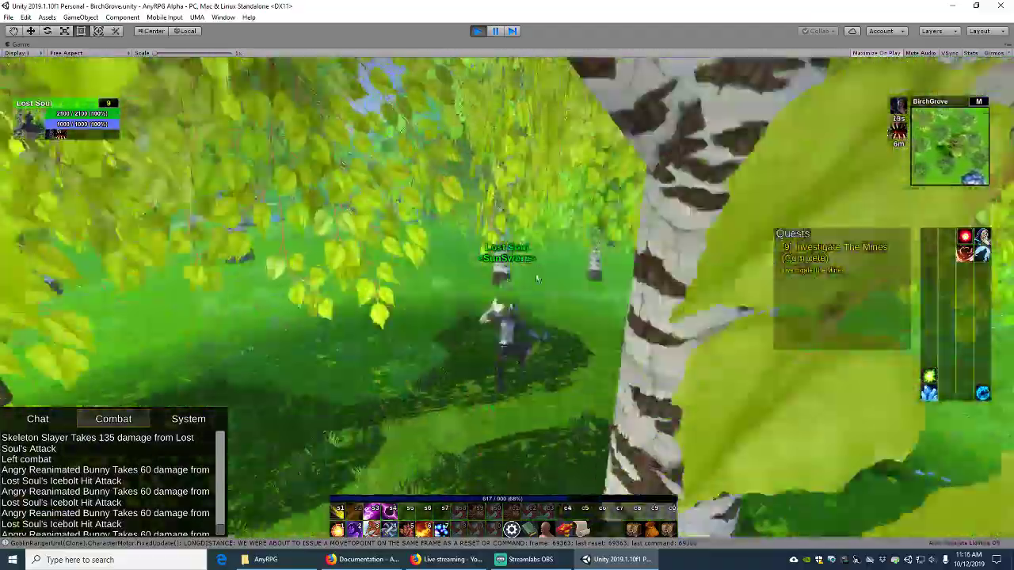
key("w")
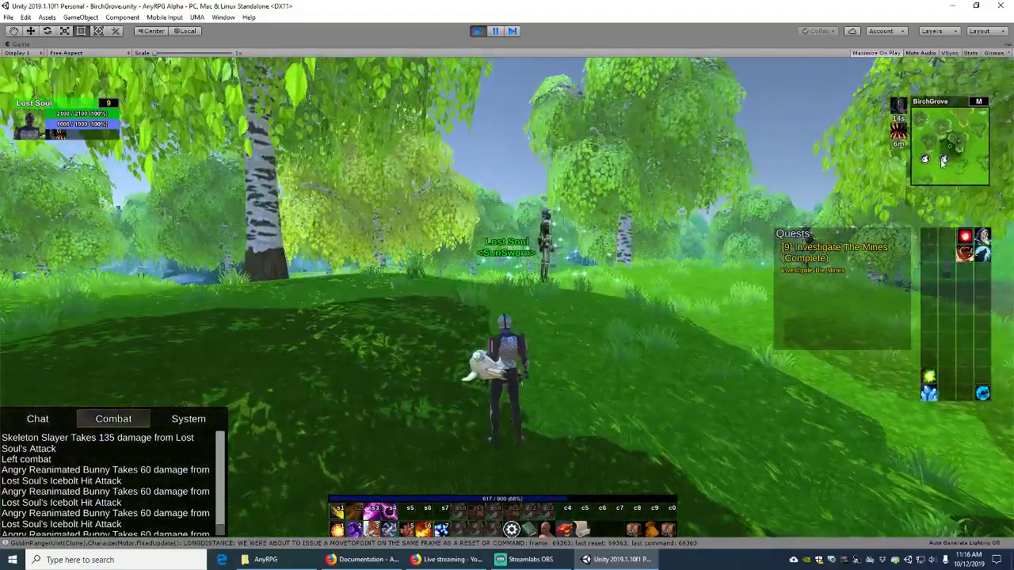
key("w")
right_click(529, 287)
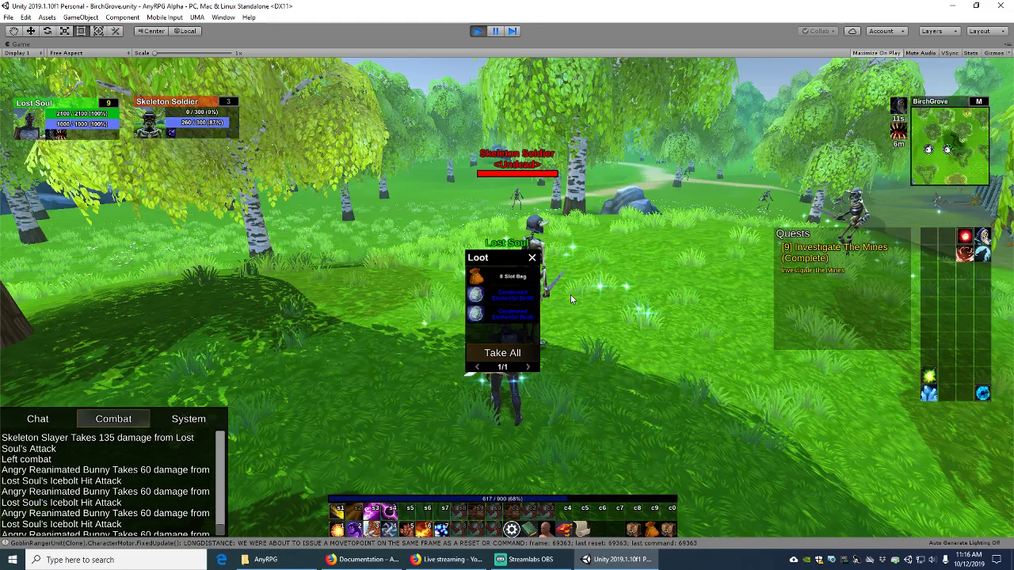
Try to pause the play session and close the Unity window
left_click(495, 31)
right_click(624, 564)
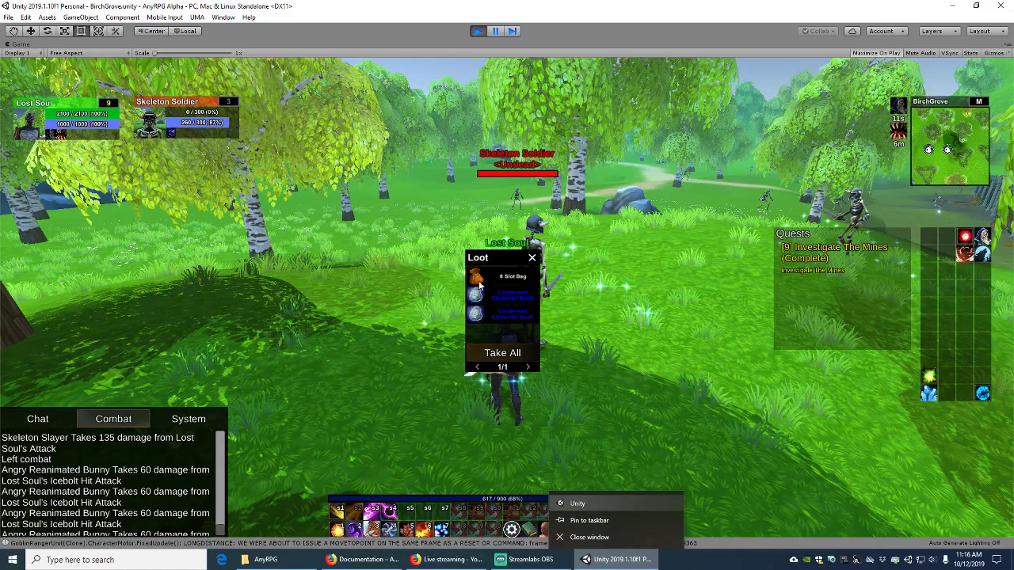
left_click(595, 545)
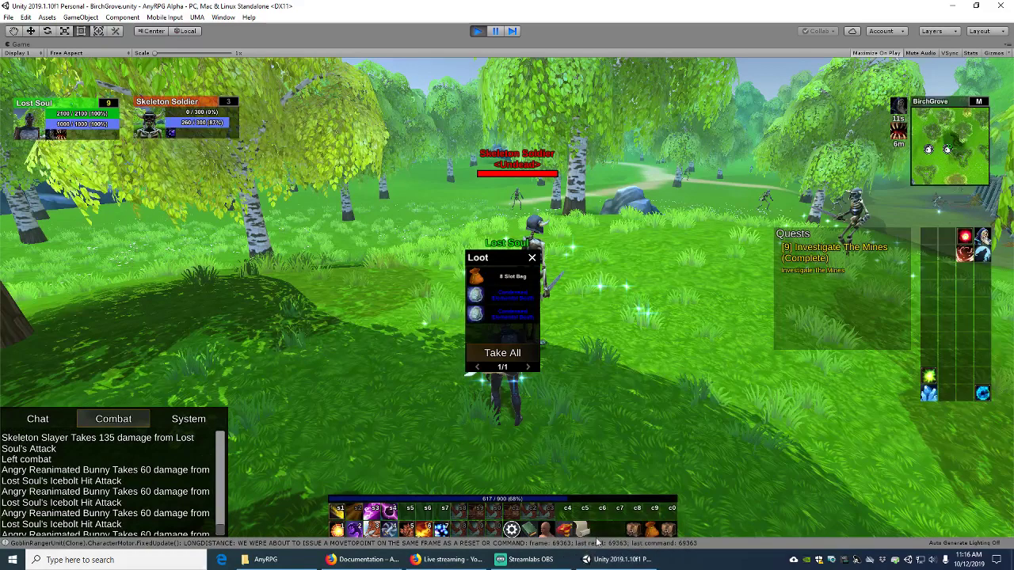
End the Unity Editor task in Task Manager and close Task Manager
right_click(687, 562)
left_click(730, 511)
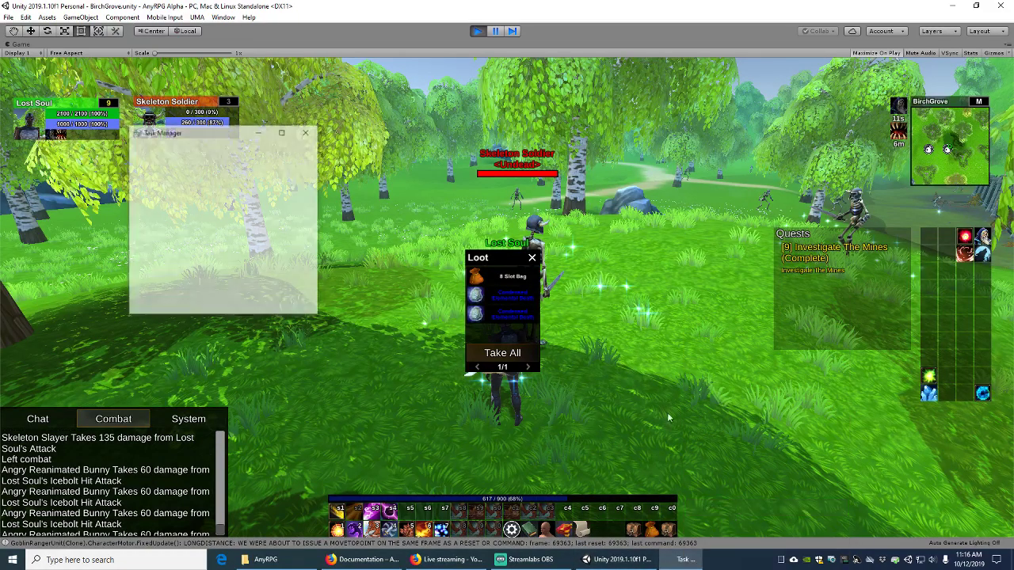
left_click(170, 178)
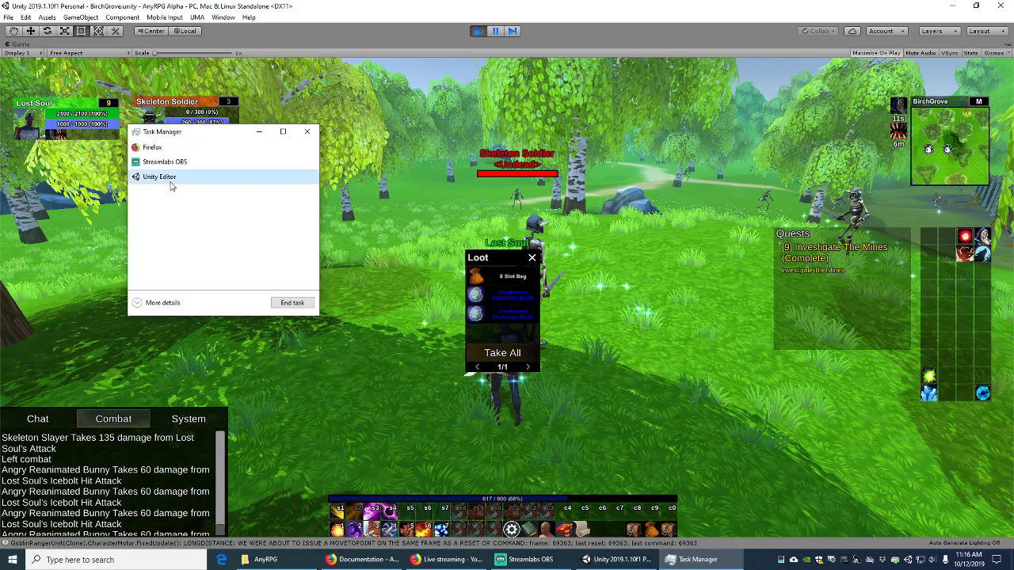
left_click(290, 303)
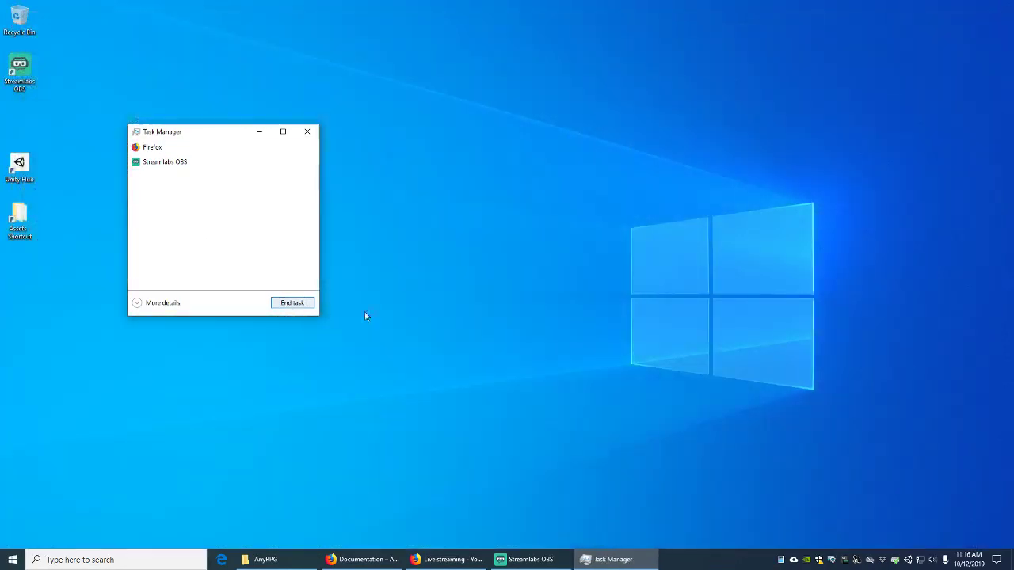
left_click(307, 131)
Launch Unity Hub and reopen the AnyRPG Alpha project
left_click(28, 162)
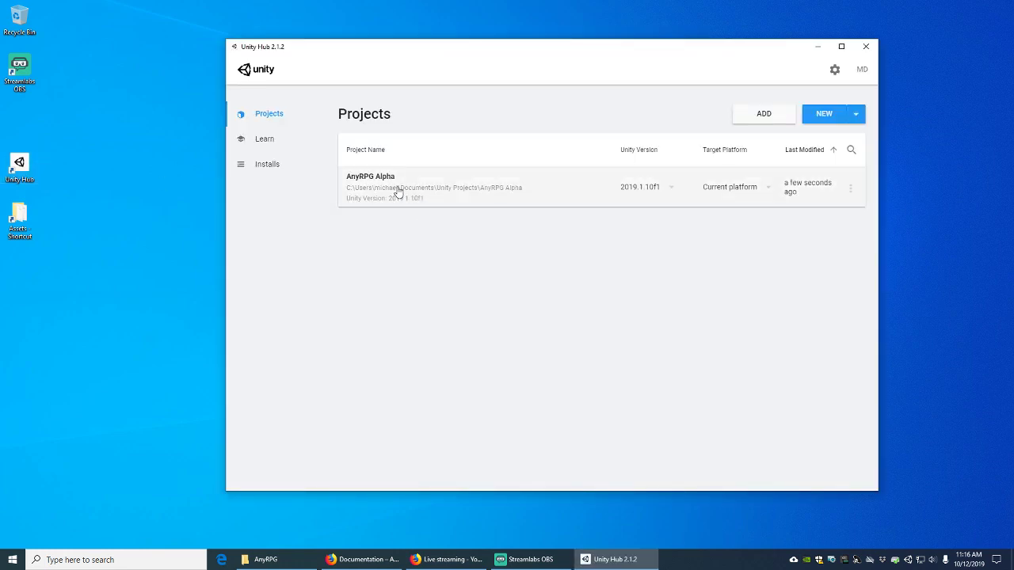
left_click(398, 194)
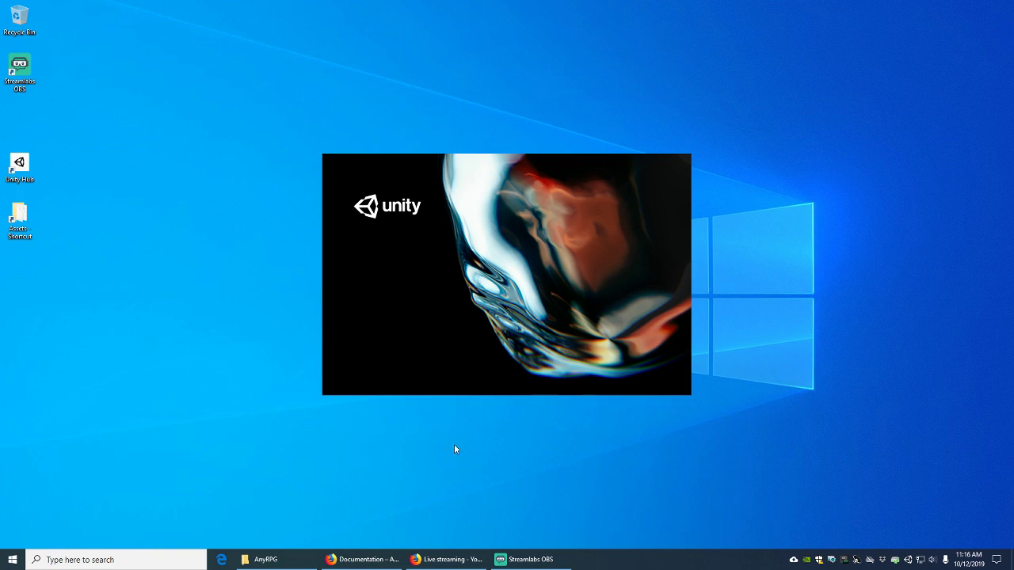
mouse_move(284, 564)
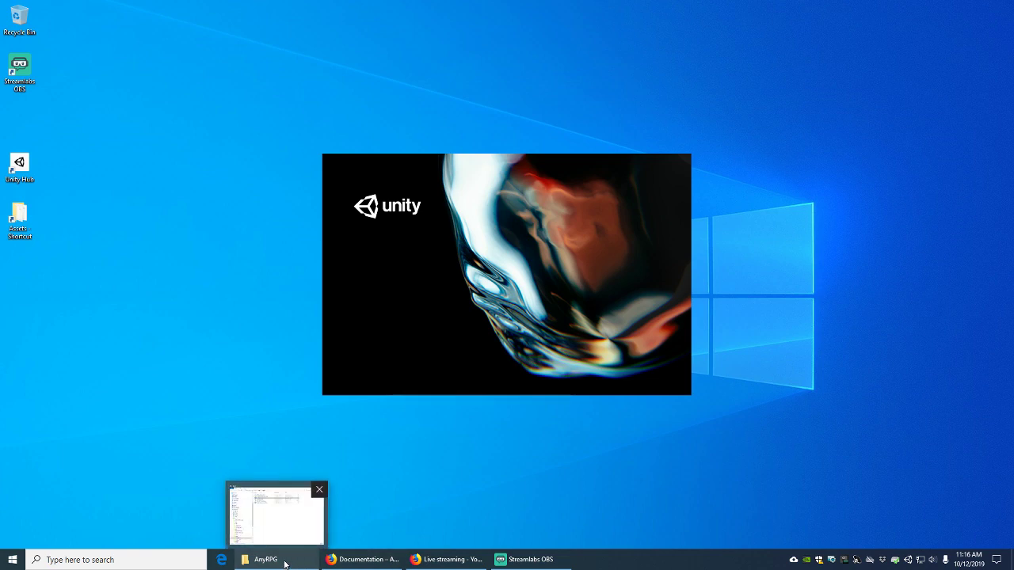
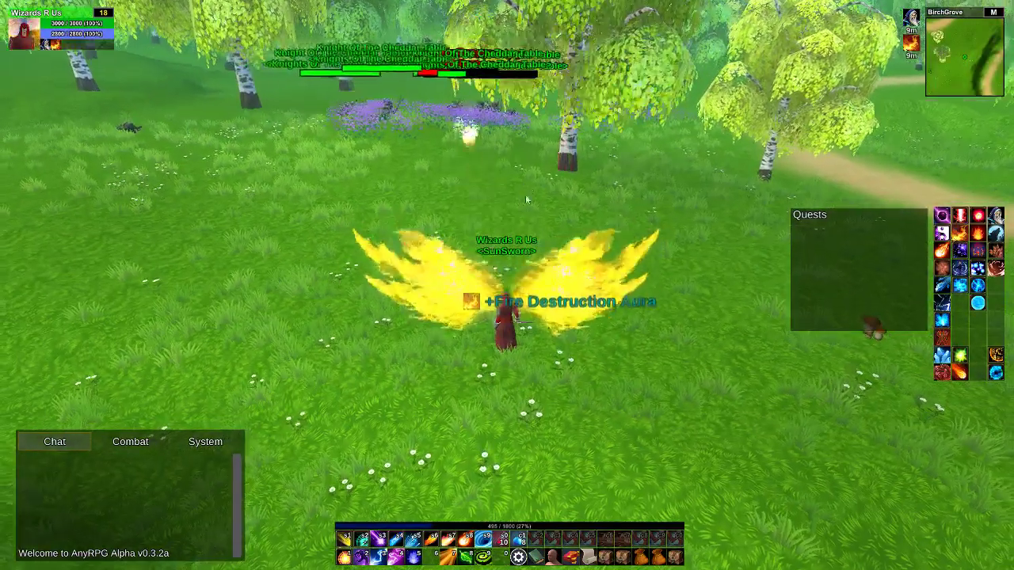
In the AnyRPG Alpha game, fight the Goblin Rangers beside the Knights Of The Cheddar Table while moving the wizard around the meadow
left_click(457, 111)
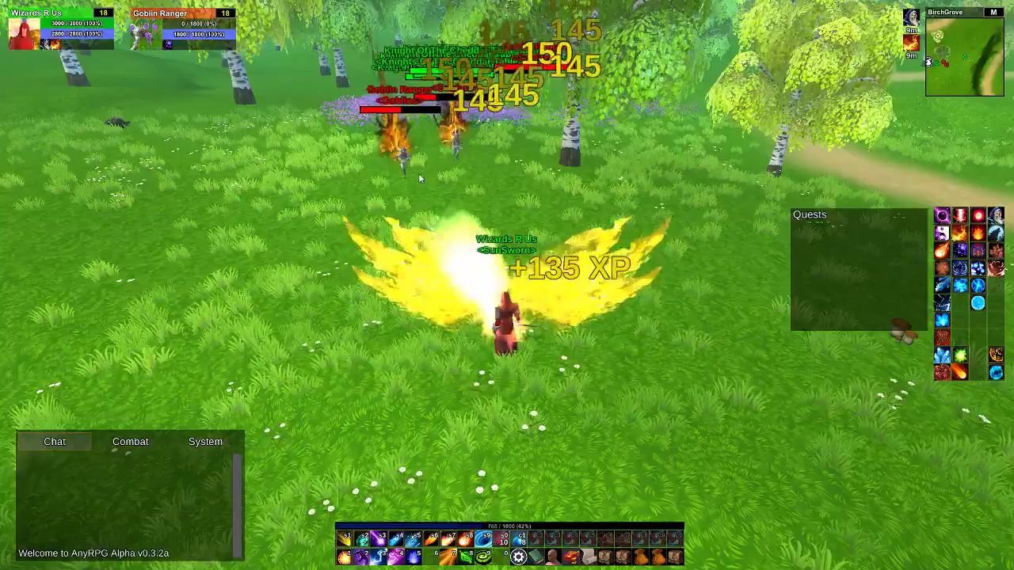
key("a")
mouse_move(544, 206)
right_mouse_down()
mouse_move(630, 200)
mouse_move(631, 218)
mouse_move(603, 268)
mouse_move(574, 225)
mouse_move(550, 224)
mouse_move(632, 242)
mouse_move(587, 217)
mouse_move(581, 223)
mouse_move(636, 220)
mouse_move(659, 206)
mouse_move(805, 221)
mouse_move(852, 127)
mouse_move(913, 49)
right_mouse_up()
key("s")
key("a")
key("s")
key("s")
key("s")
key("w")
key("w")
right_click(914, 48)
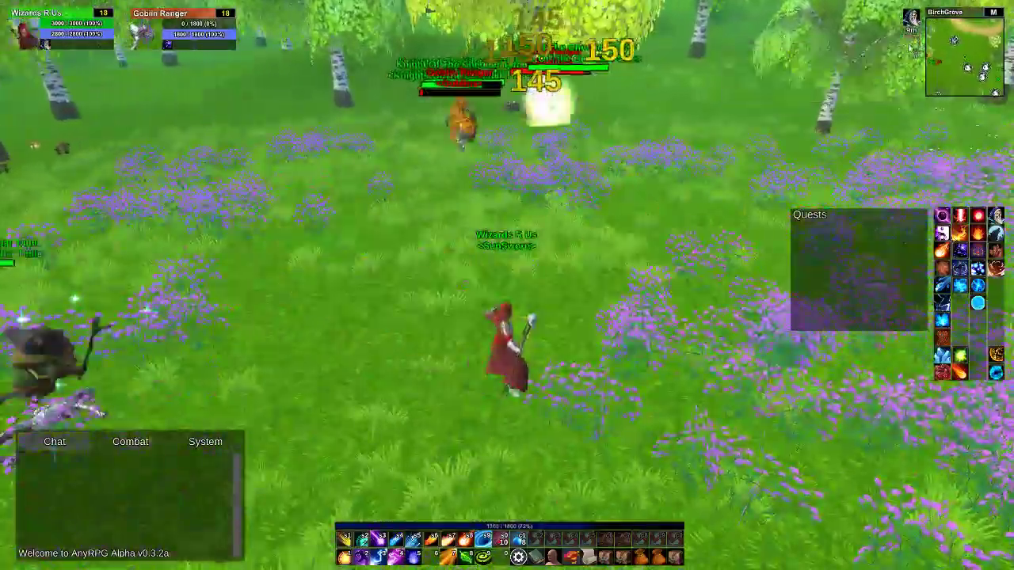
Activate the wizard's blizzard aura, run through the meadow to a fallen Goblin Ranger and loot it
left_click(980, 270)
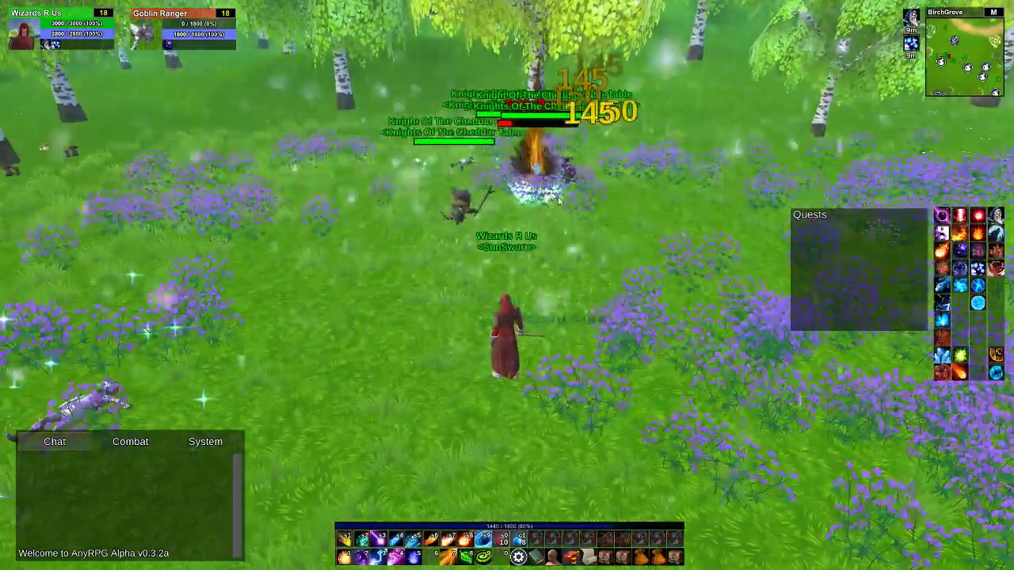
right_click_drag(559, 196, 545, 218)
key("w")
key("w")
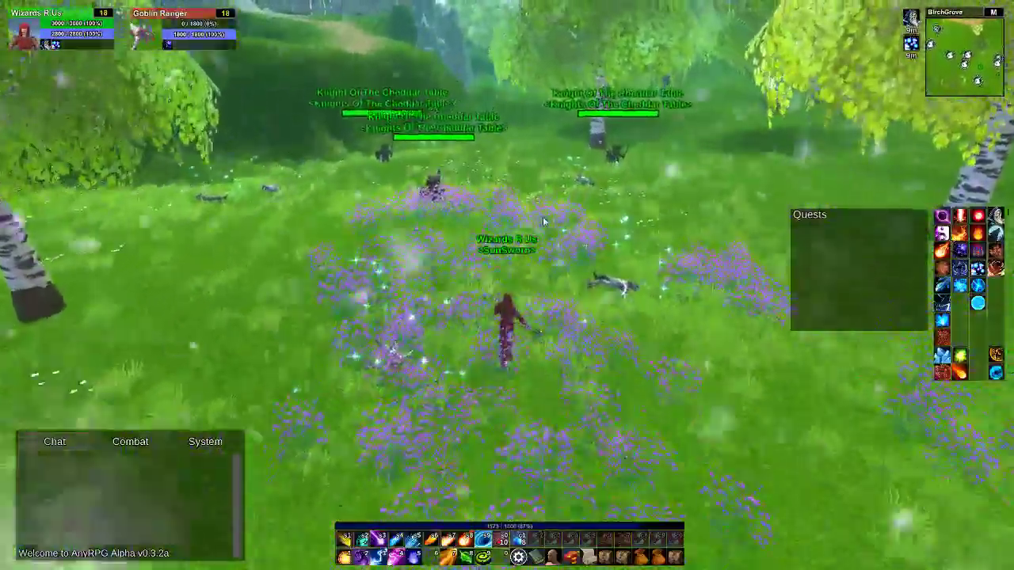
key("d")
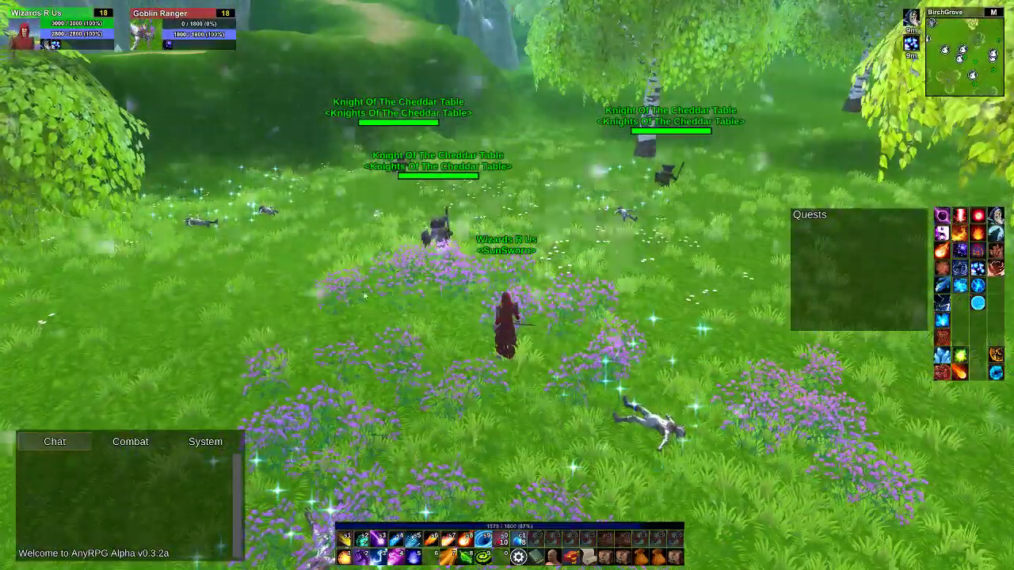
key("w")
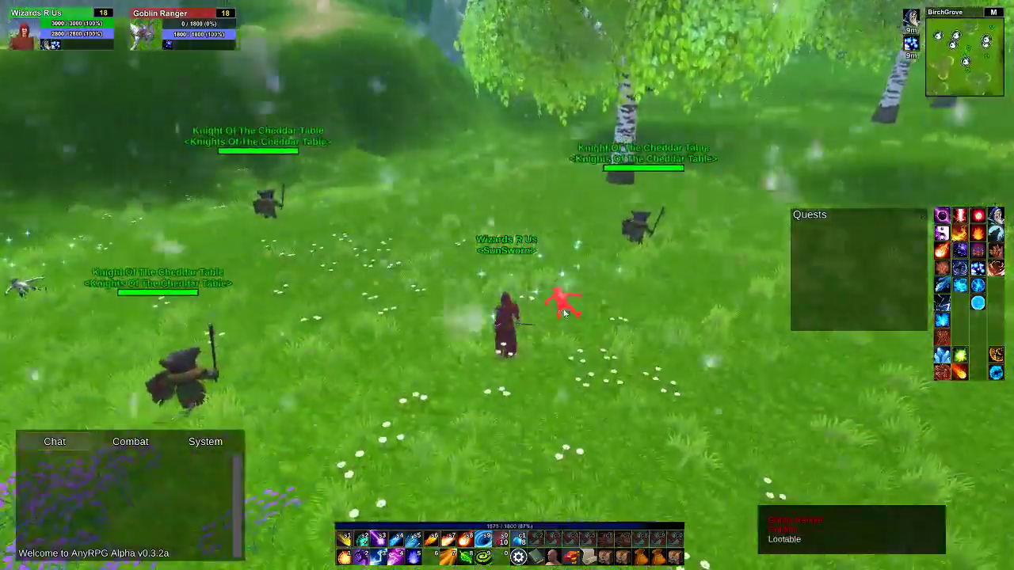
right_click(562, 294)
left_click(502, 328)
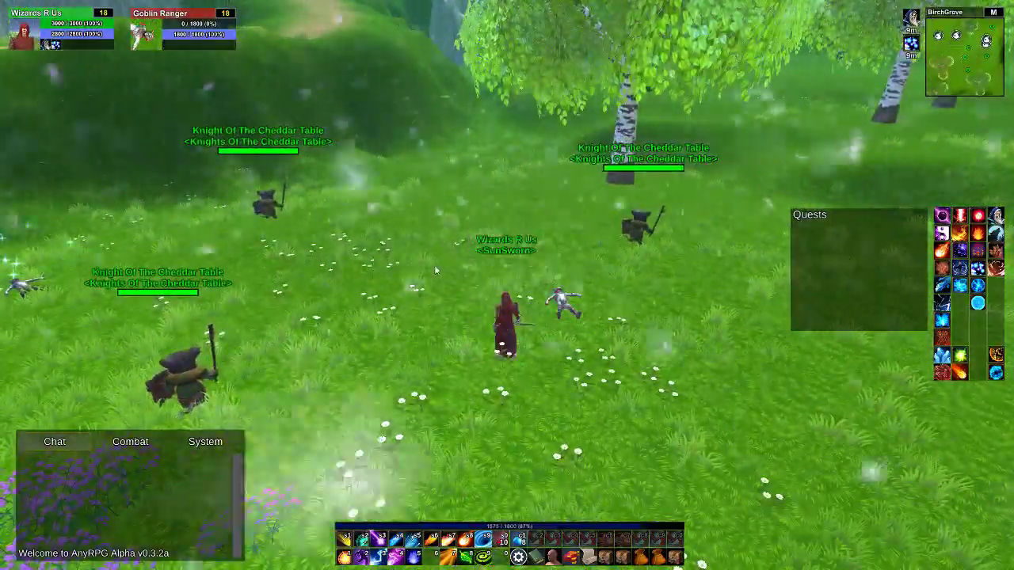
Run back across the purple-flower meadow and loot the next fallen Goblin Ranger while fighting off another one
key("d")
key("w")
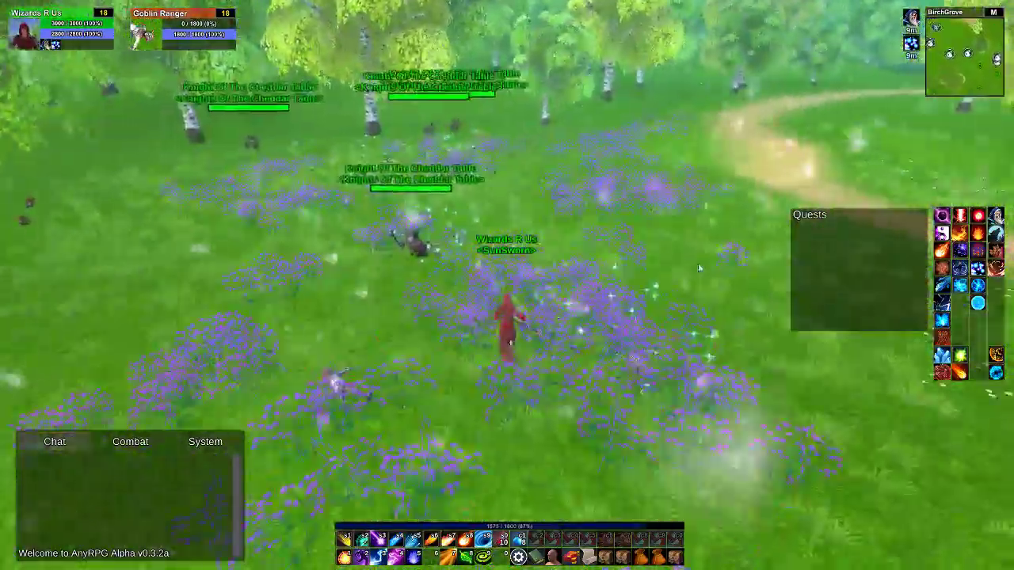
key("w")
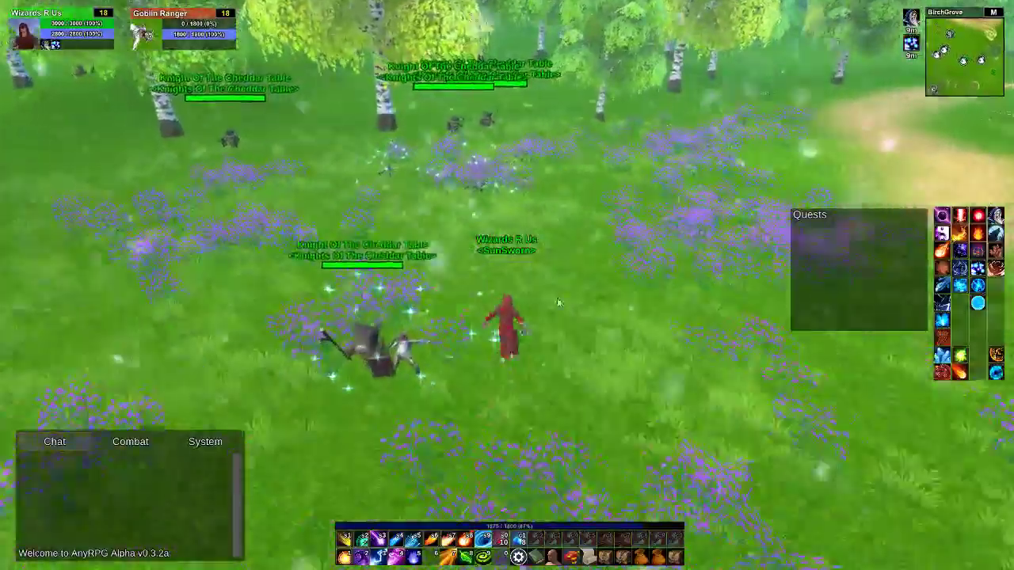
key("w")
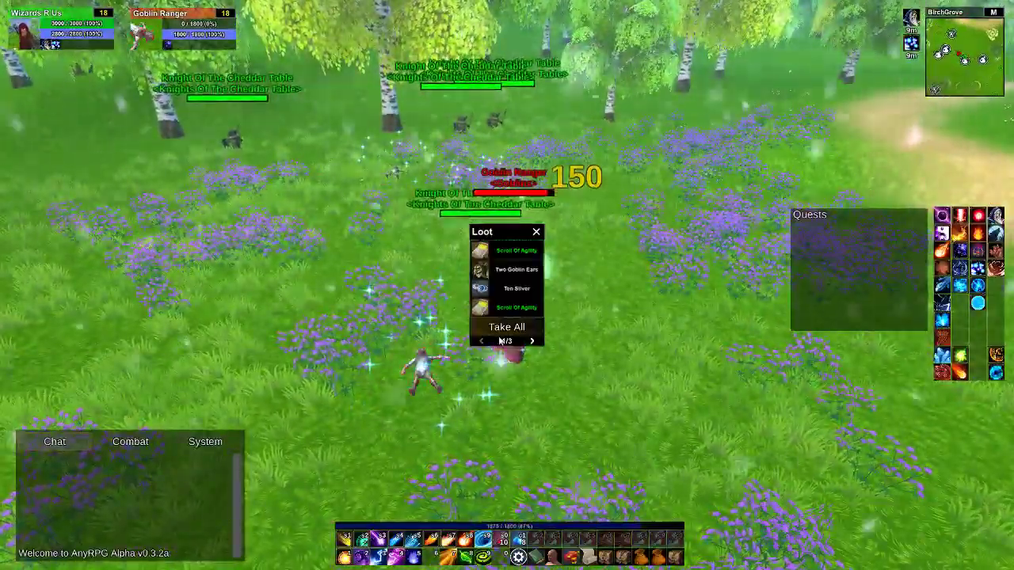
key("w")
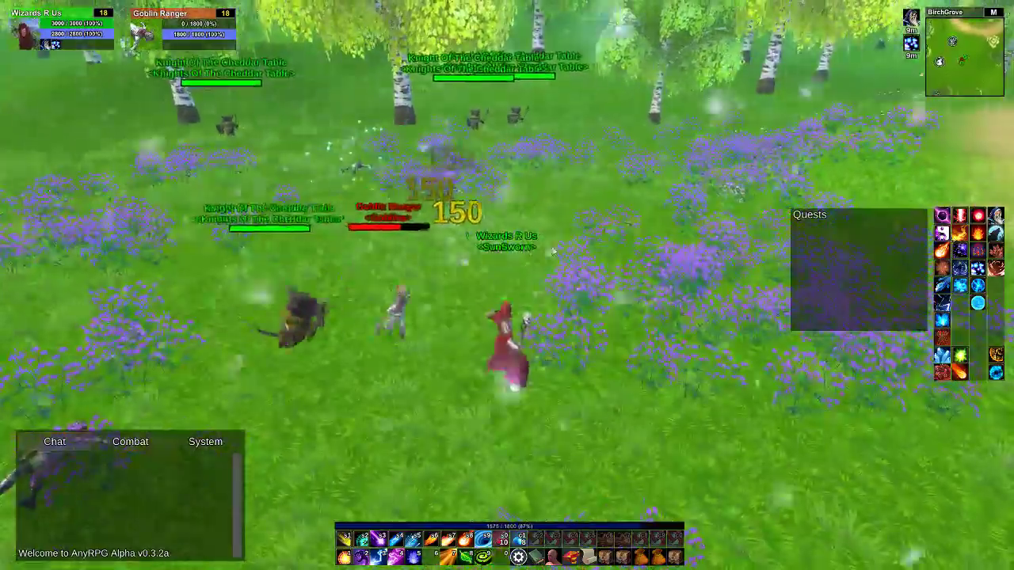
Go to the newly killed Goblin Ranger in the meadow and take all of its loot
key("d")
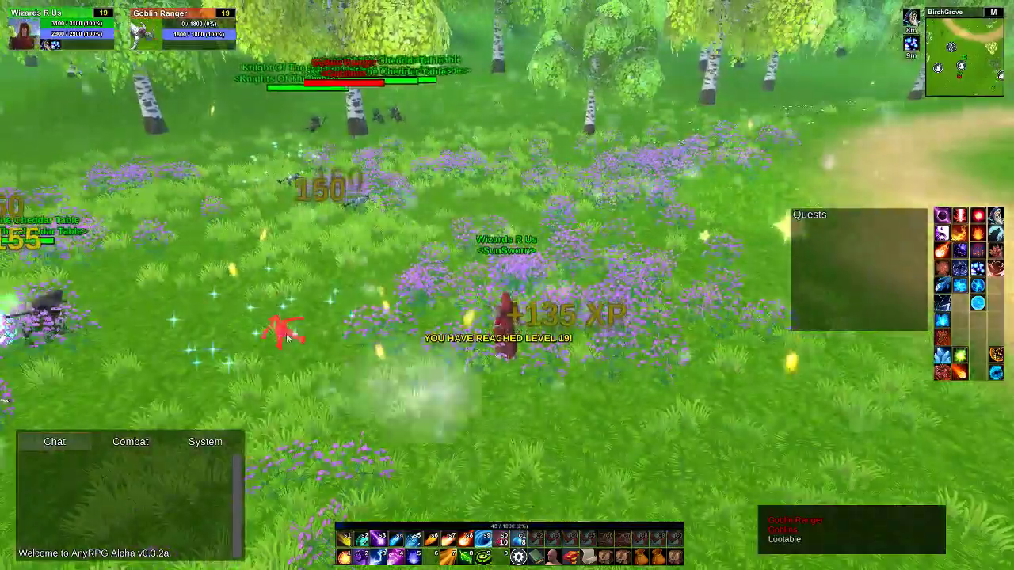
scroll(422, 342, "down", 2)
right_click(418, 328)
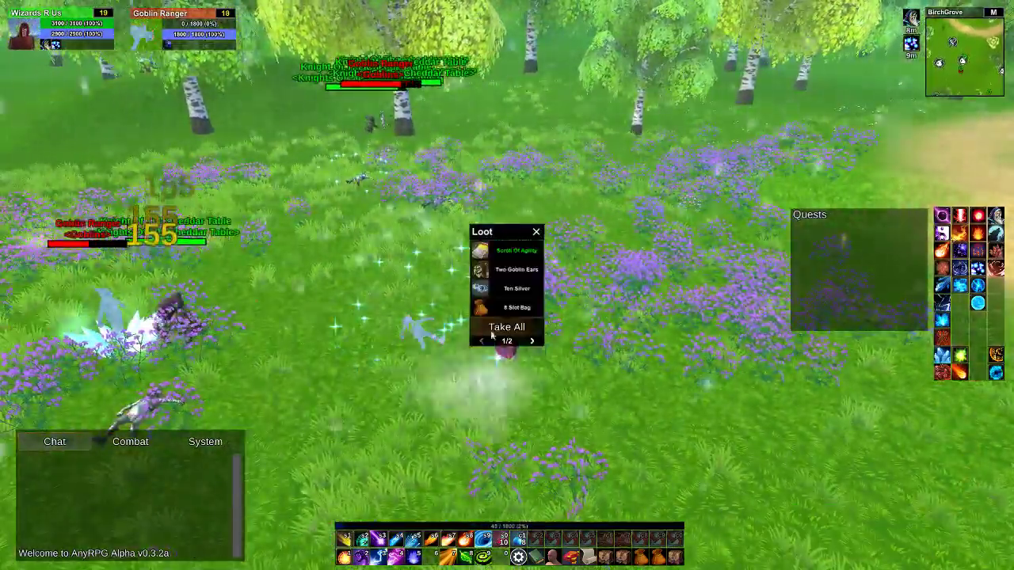
left_click(503, 328)
Cast Healing Circle on the ground around the wizard while the Goblin Rangers attack
mouse_move(913, 30)
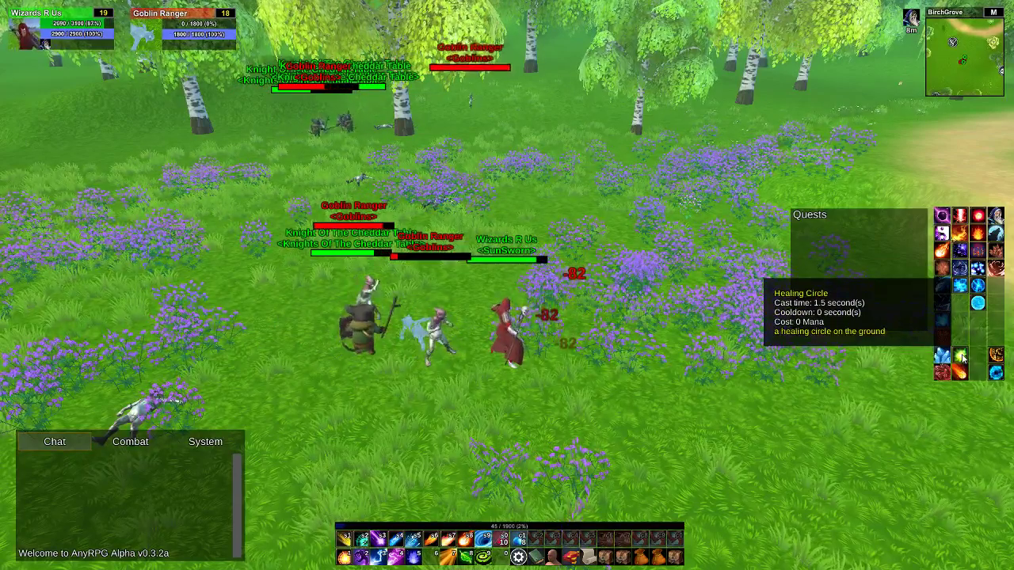
left_click(961, 357)
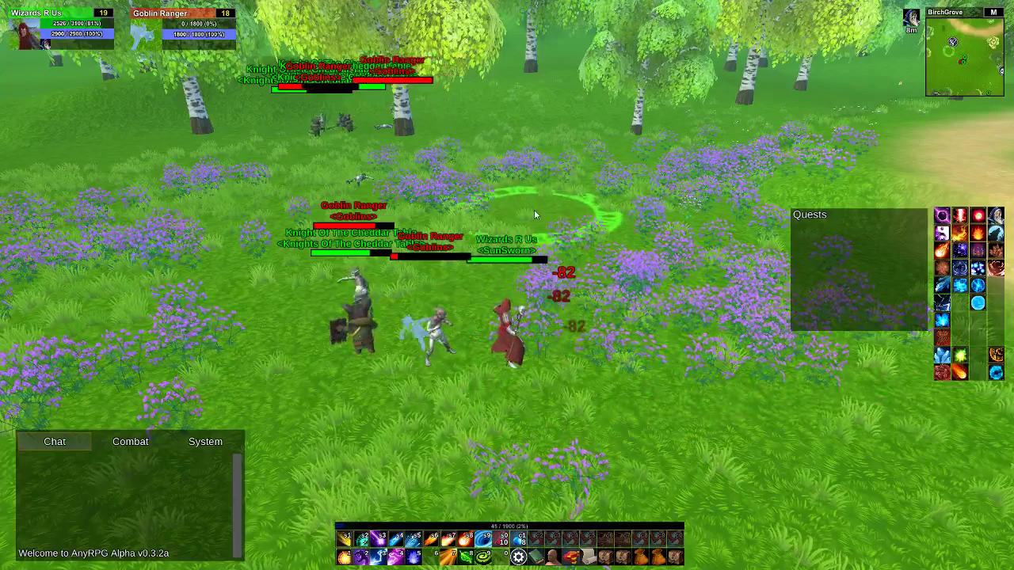
left_click(511, 350)
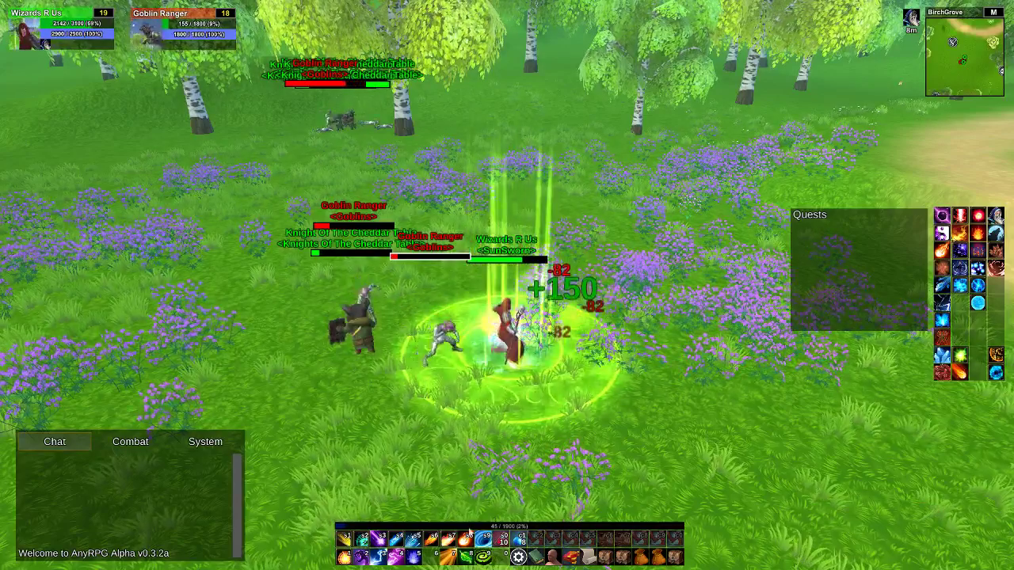
Run to the Knights Of The Cheddar Table between the birch trees and cast Healing Circle on the ground beside them
left_click(961, 356)
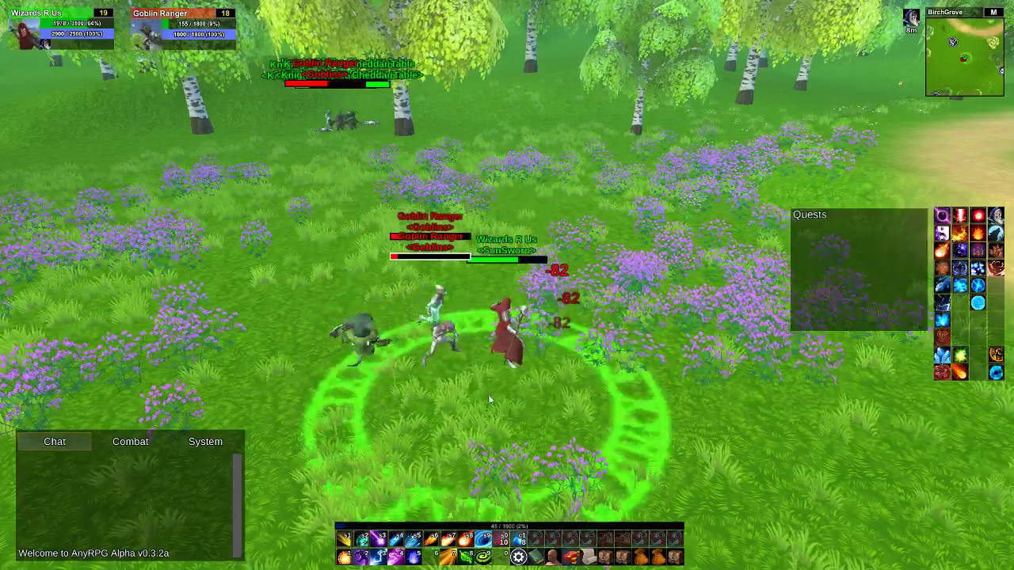
key("w")
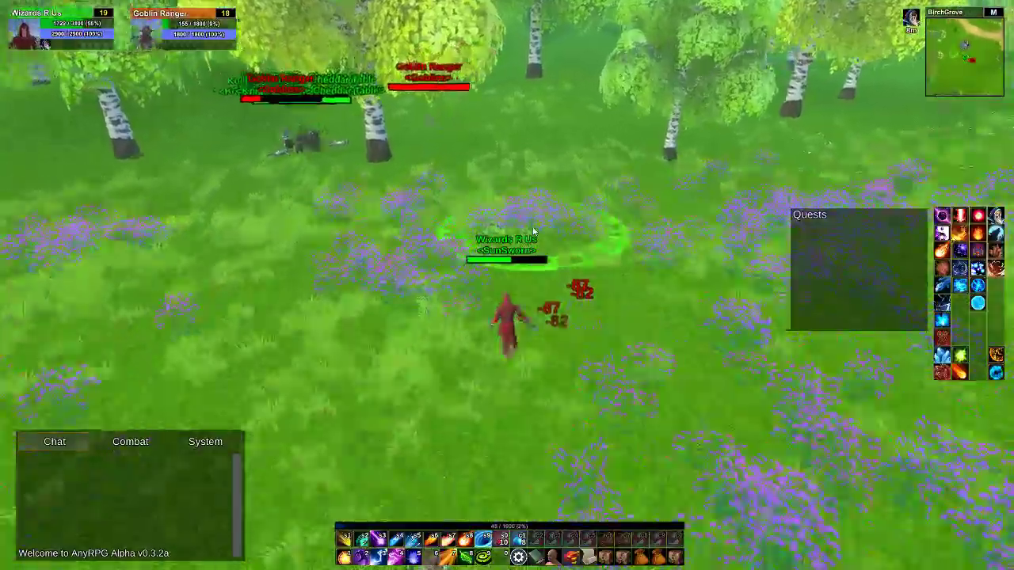
key("a")
key("d")
key("w")
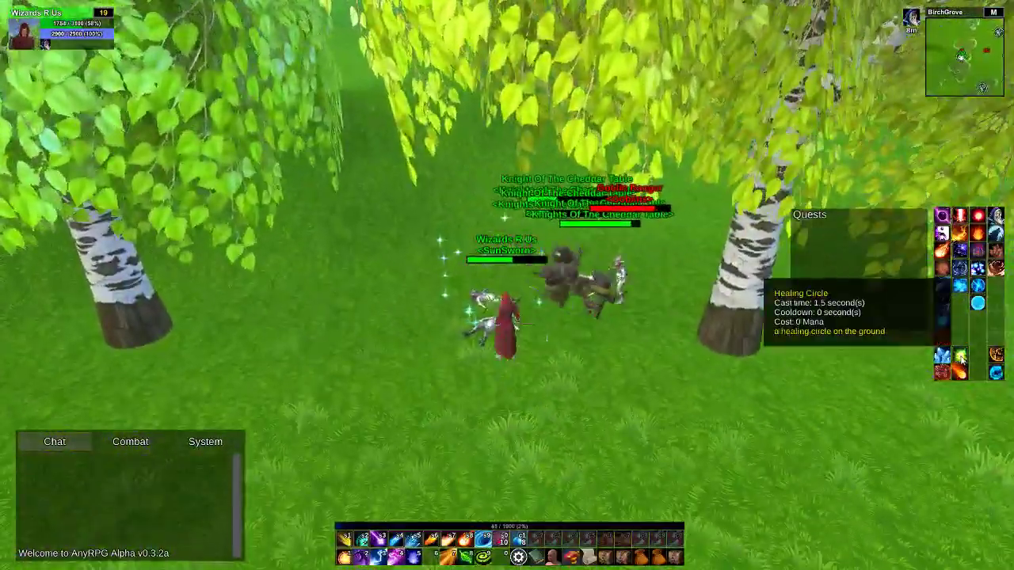
left_click(960, 356)
left_click(576, 351)
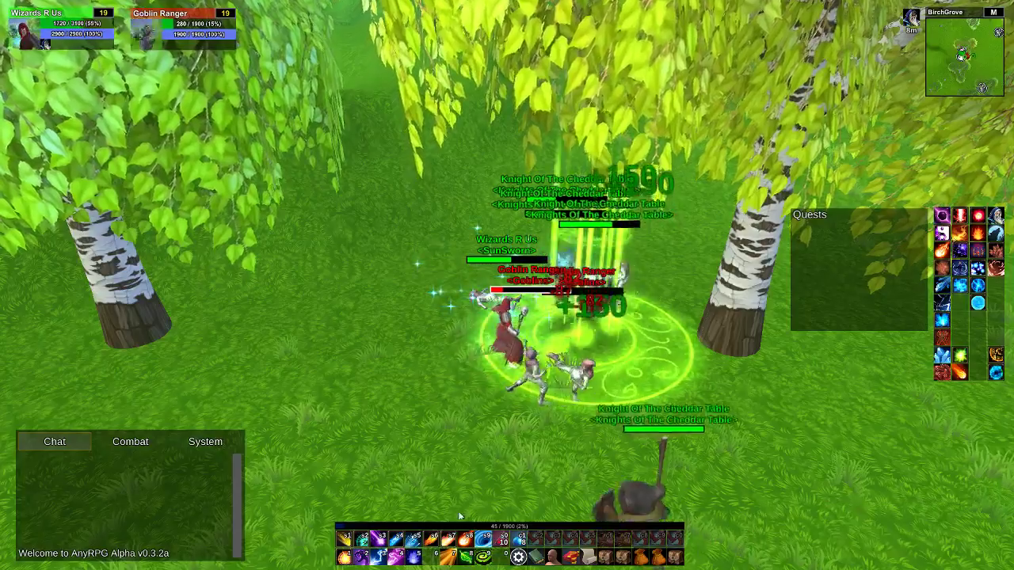
Use an attack ability on the Goblin Rangers at the healing circle and loot a fallen one
left_click(942, 216)
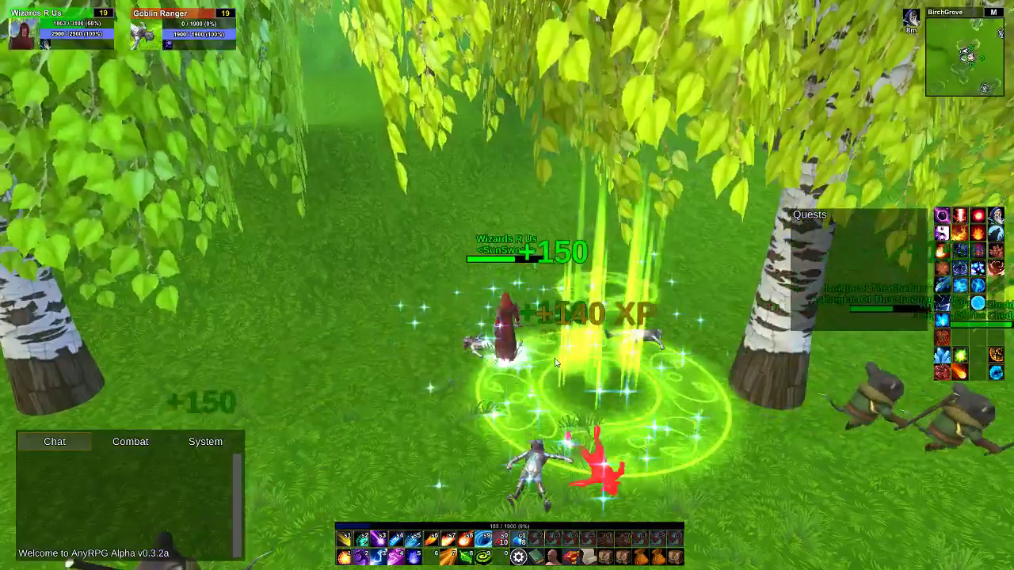
right_click(473, 344)
left_click(521, 335)
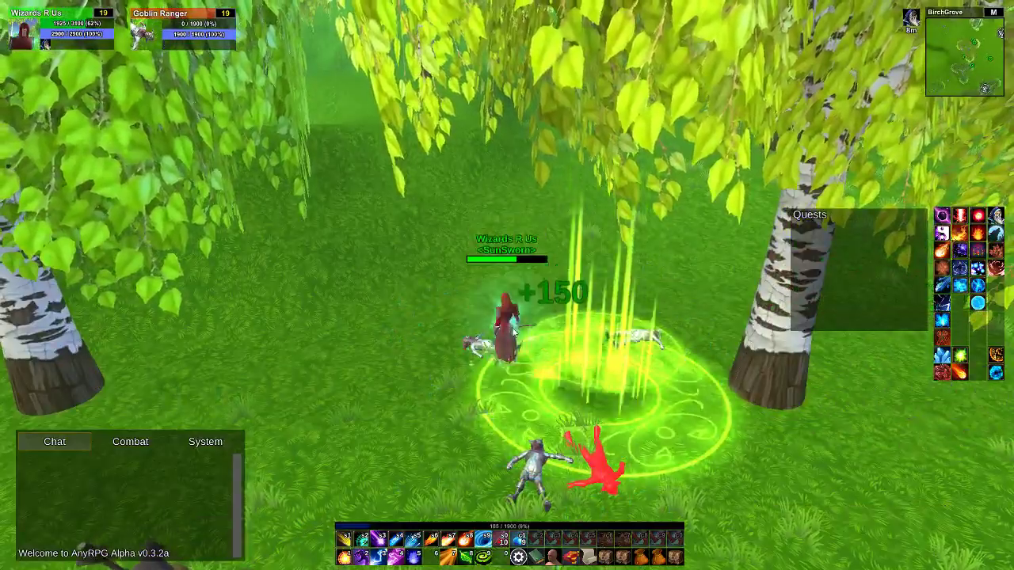
Back away from the trees into the open meadow and cast Fireball AOE against the approaching Goblin Rangers
key("s")
key("s")
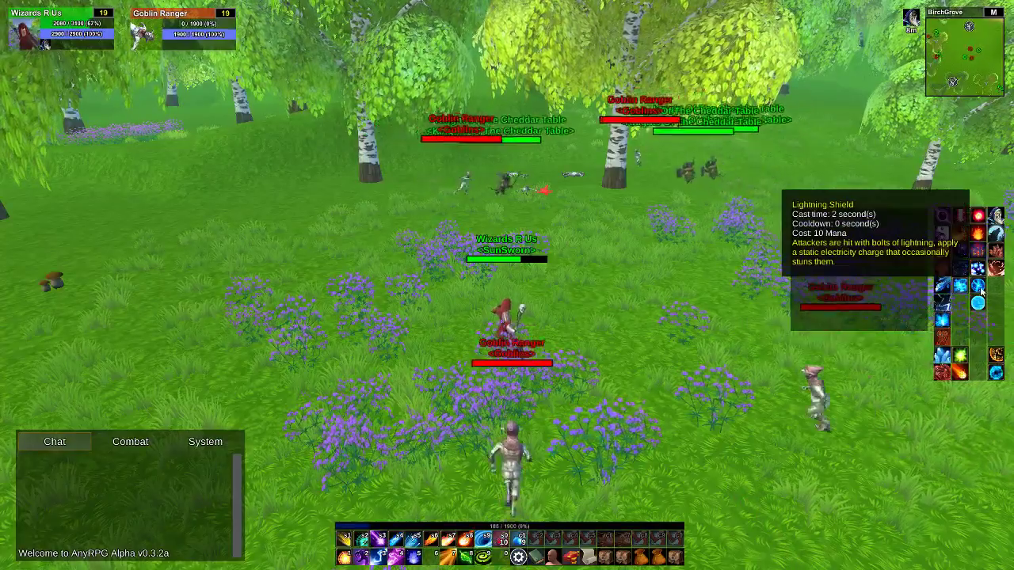
key("s")
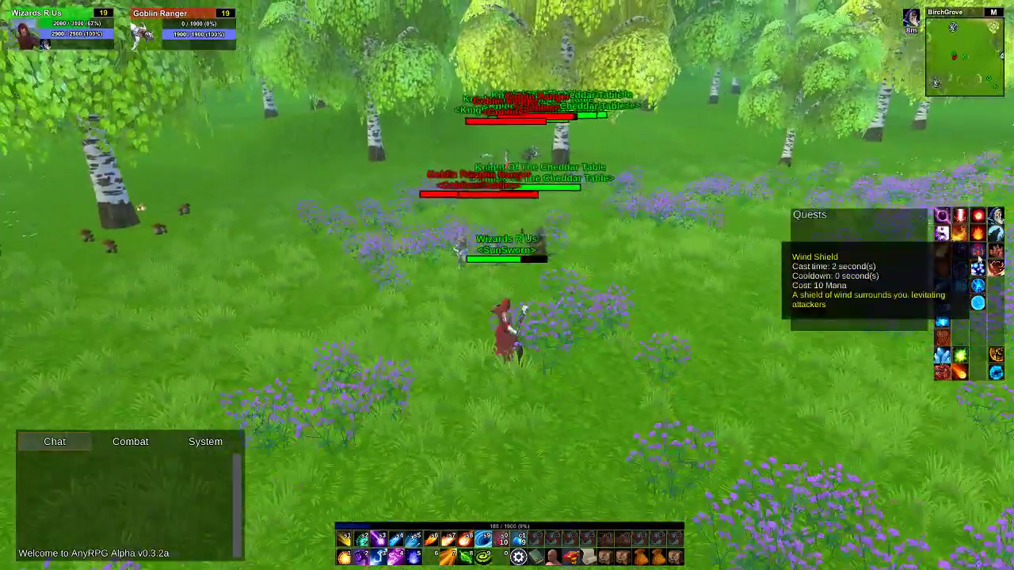
key("s")
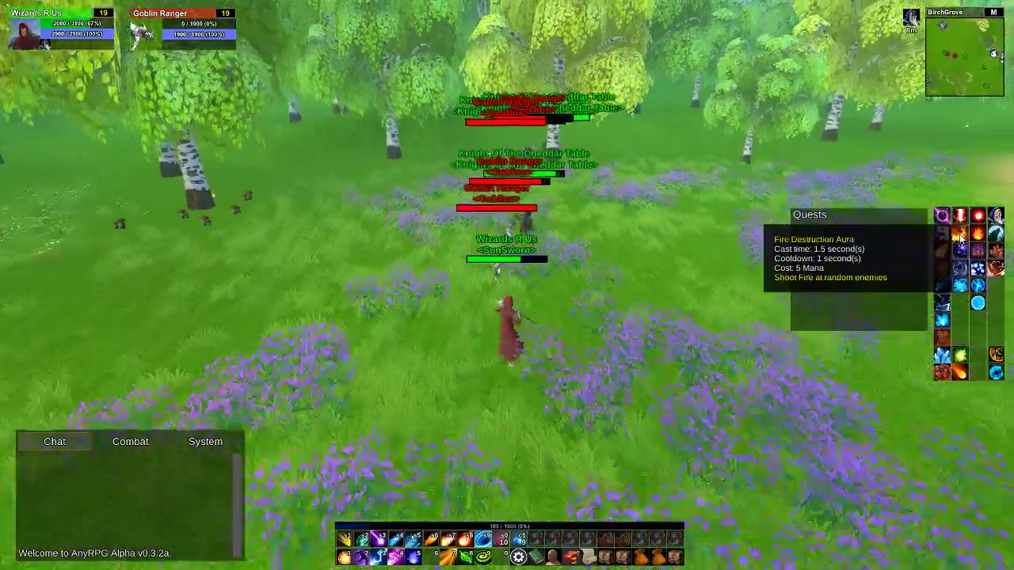
key("s")
key("s")
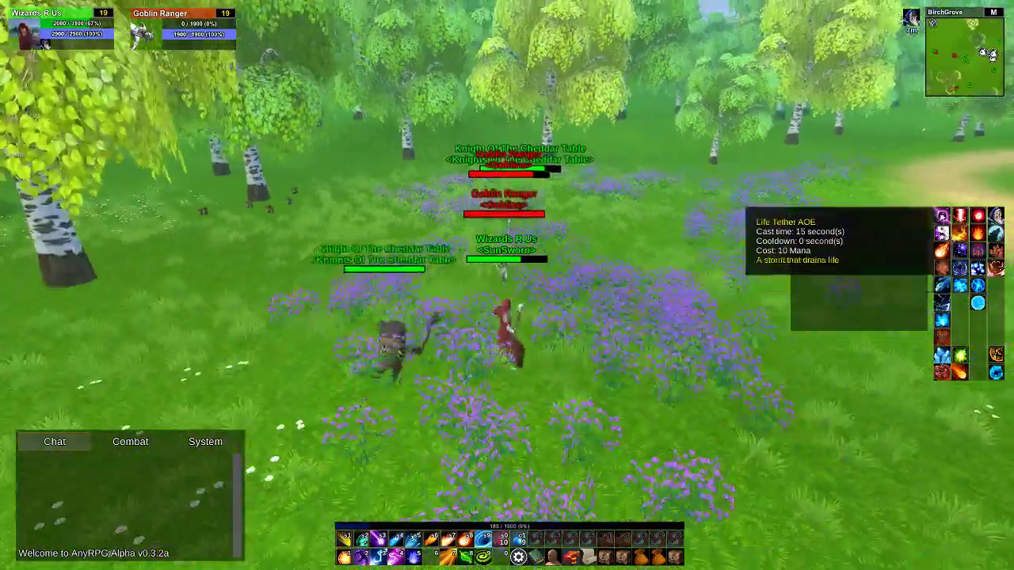
key("d")
left_click(943, 251)
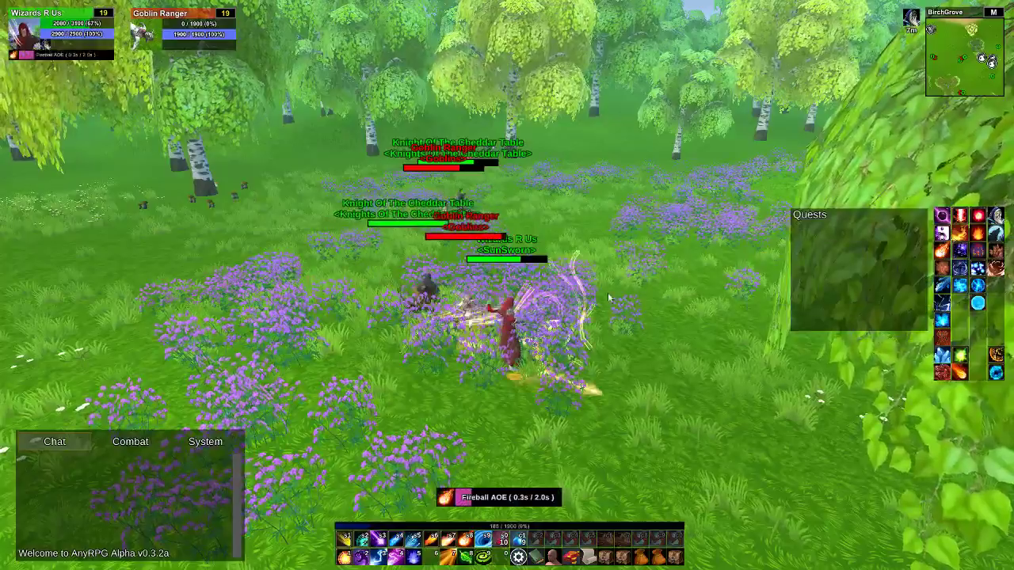
mouse_move(597, 197)
left_mouse_down()
mouse_move(602, 211)
mouse_move(534, 193)
mouse_move(461, 218)
mouse_move(551, 229)
mouse_move(447, 204)
left_mouse_up()
Run from the battlefield up onto the dirt road and exit the game to end the play session
key("w")
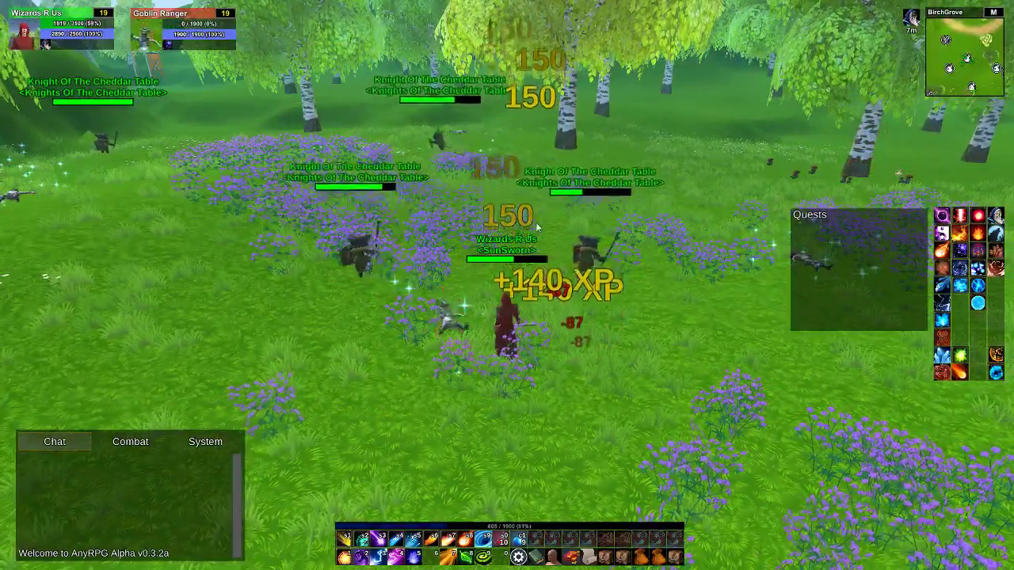
left_click_drag(449, 306, 438, 208)
key("w")
right_click_drag(439, 208, 804, 191)
right_click_drag(543, 192, 633, 189)
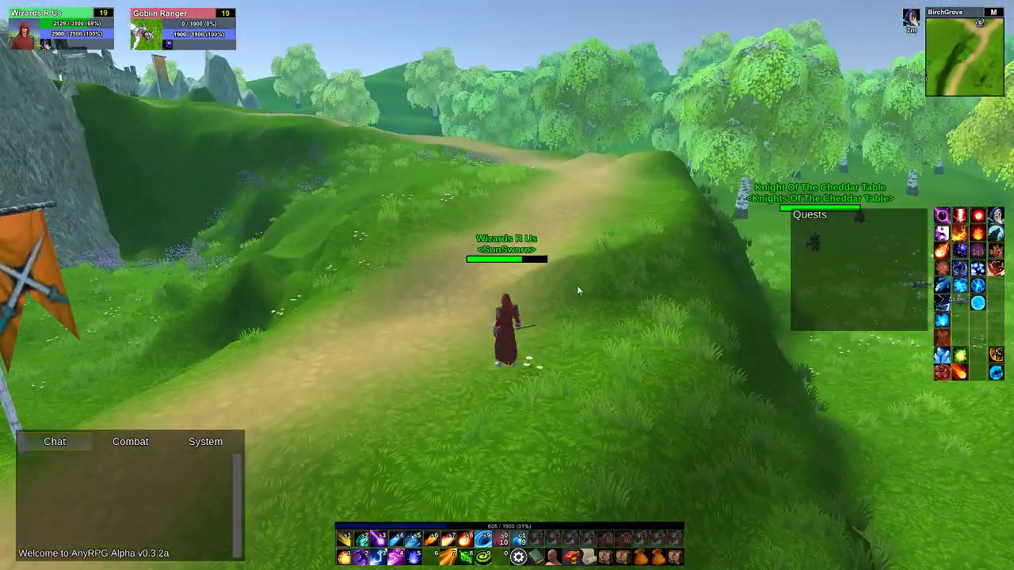
left_click(519, 557)
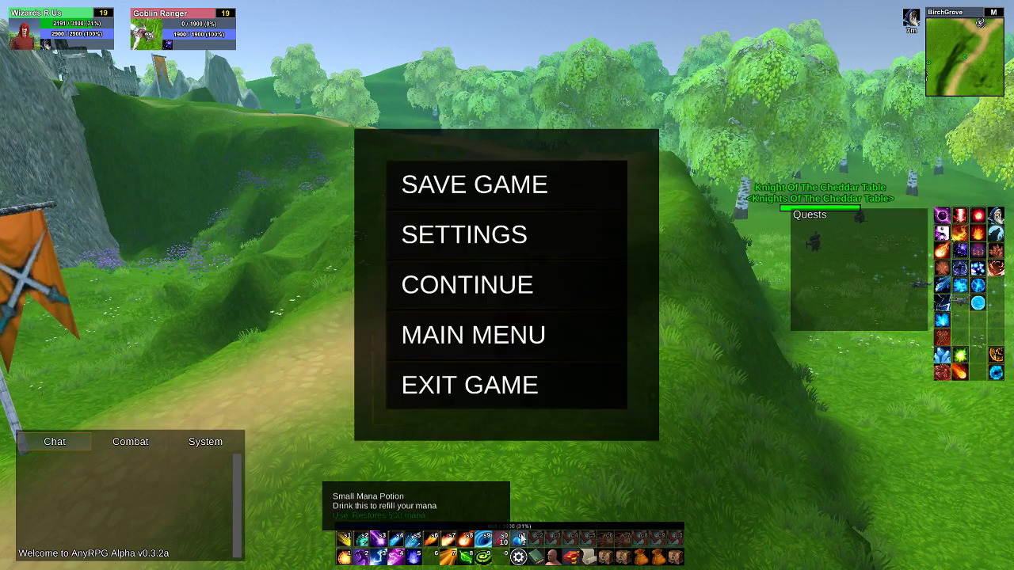
left_click(475, 389)
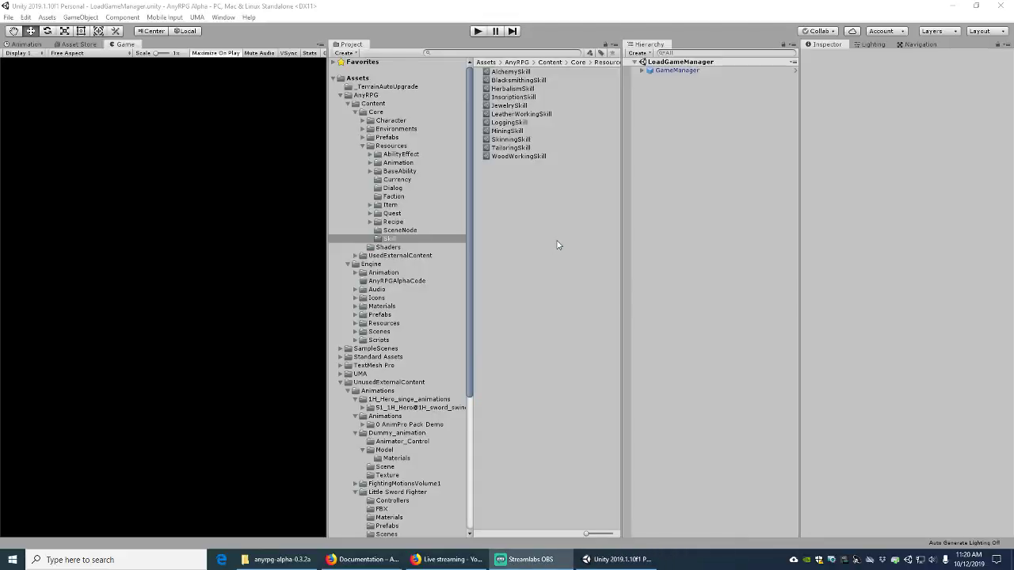
Search the project for "blizzard" and inspect the BlizzardAura status effect, its BlizzardAuraAOE tick effect and the linked BlizzardMovementEffect
left_click(518, 51)
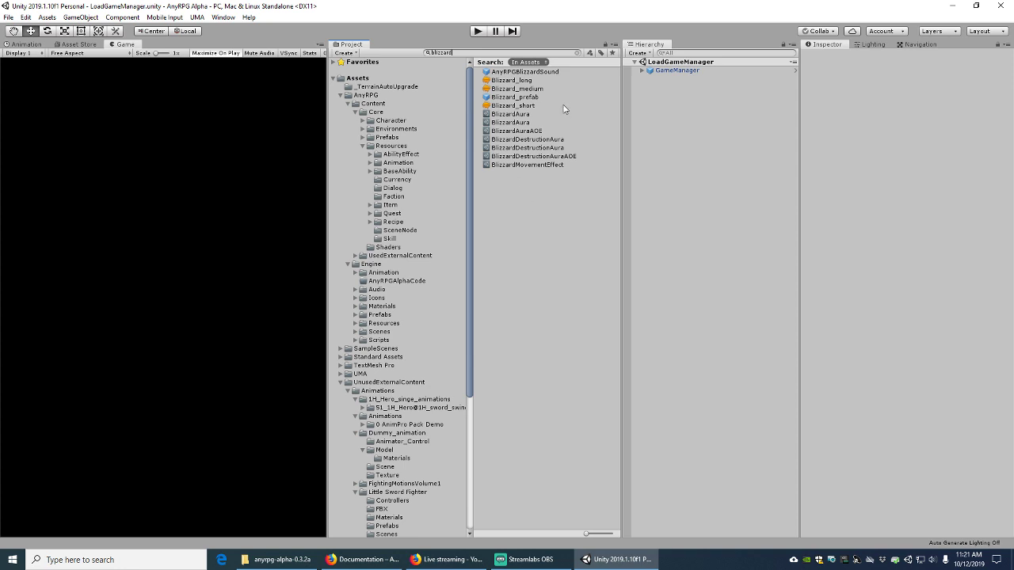
left_click(509, 114)
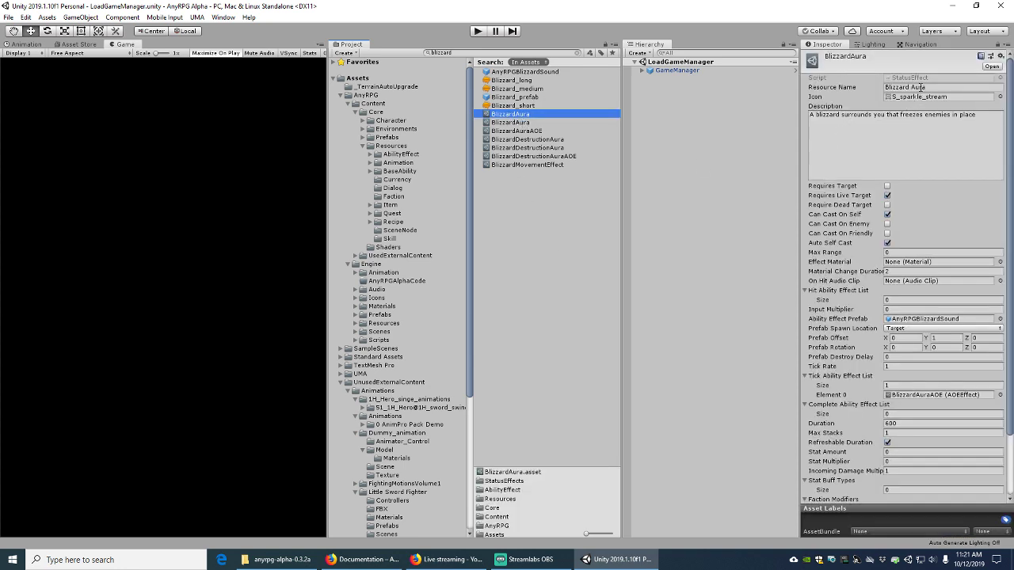
left_click(932, 396)
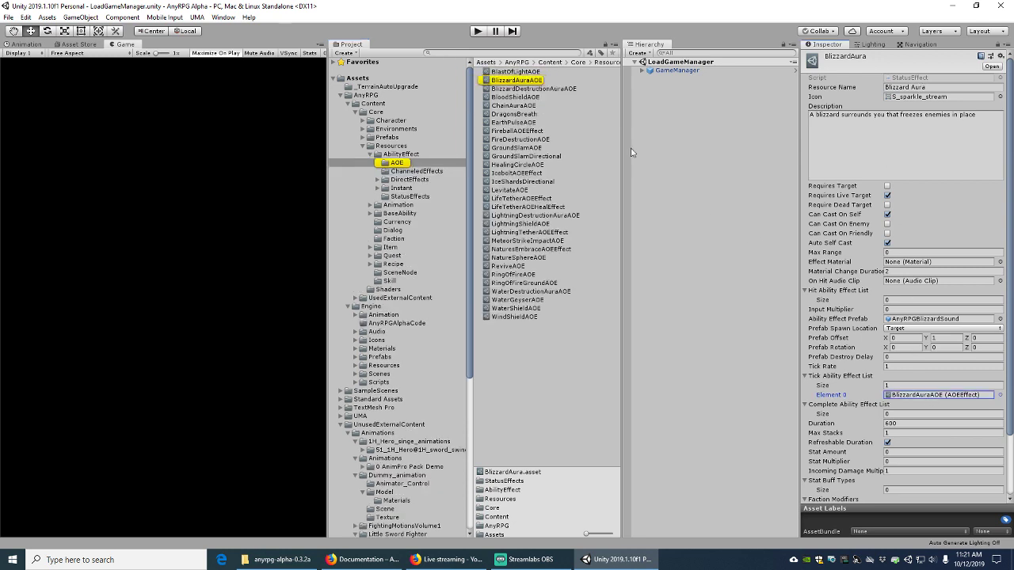
left_click(521, 81)
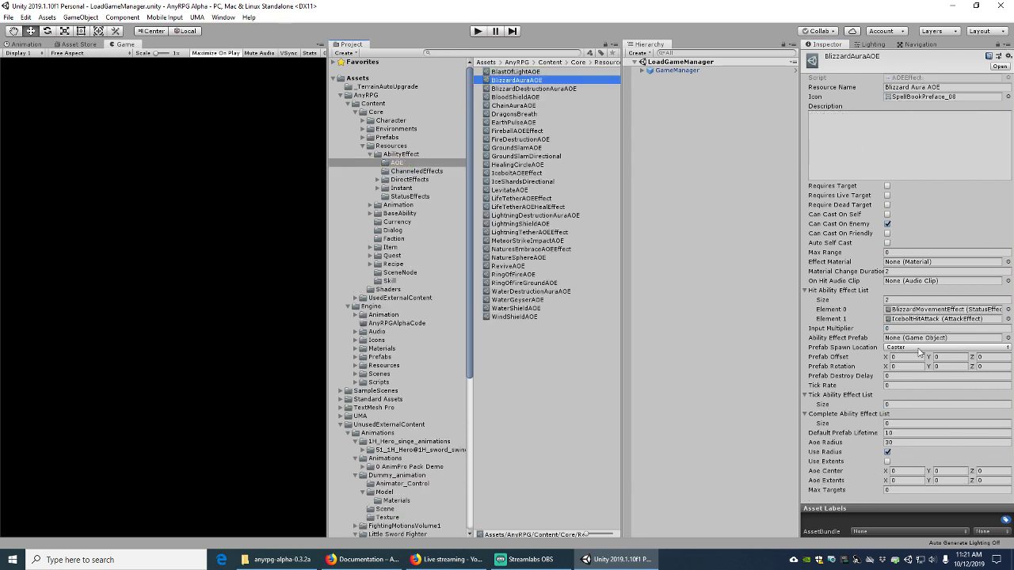
left_click(927, 312)
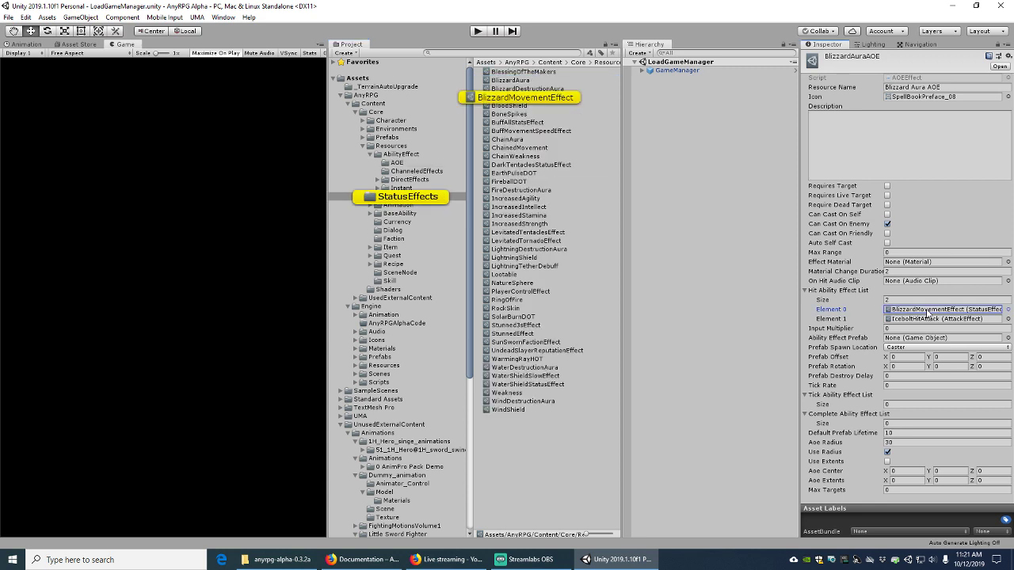
left_click(527, 98)
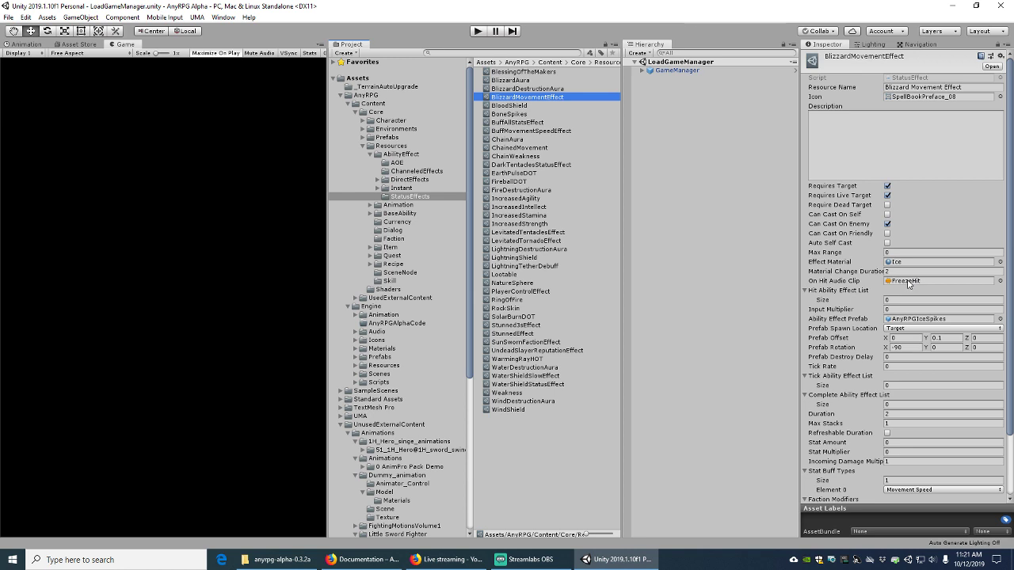
Search the project for "healing" and inspect the HealingCircle ability, its HealingCircleAOE effect and the linked NaturesEmbraceTick heal effect
scroll(841, 408, "down", 3)
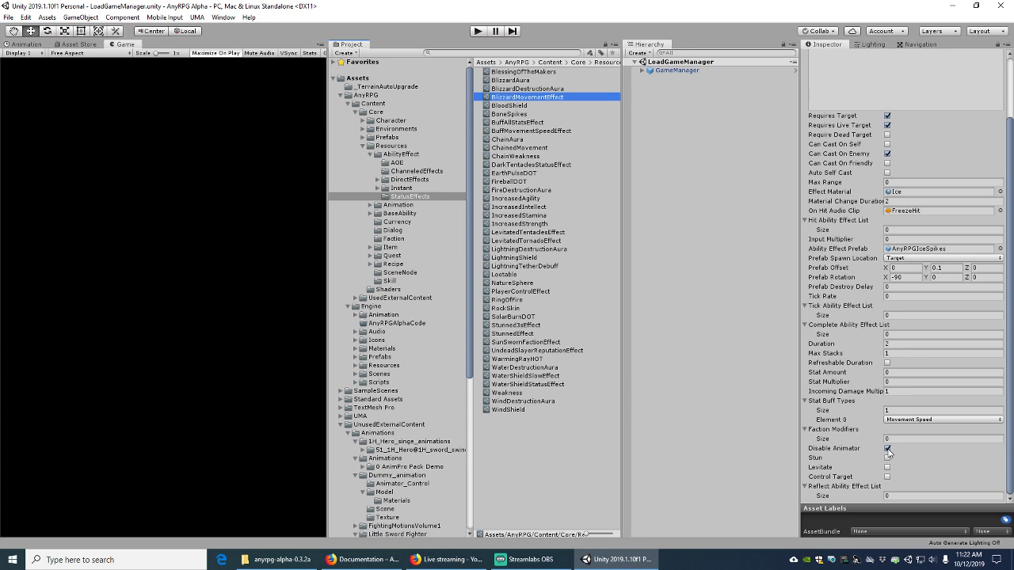
left_click(486, 55)
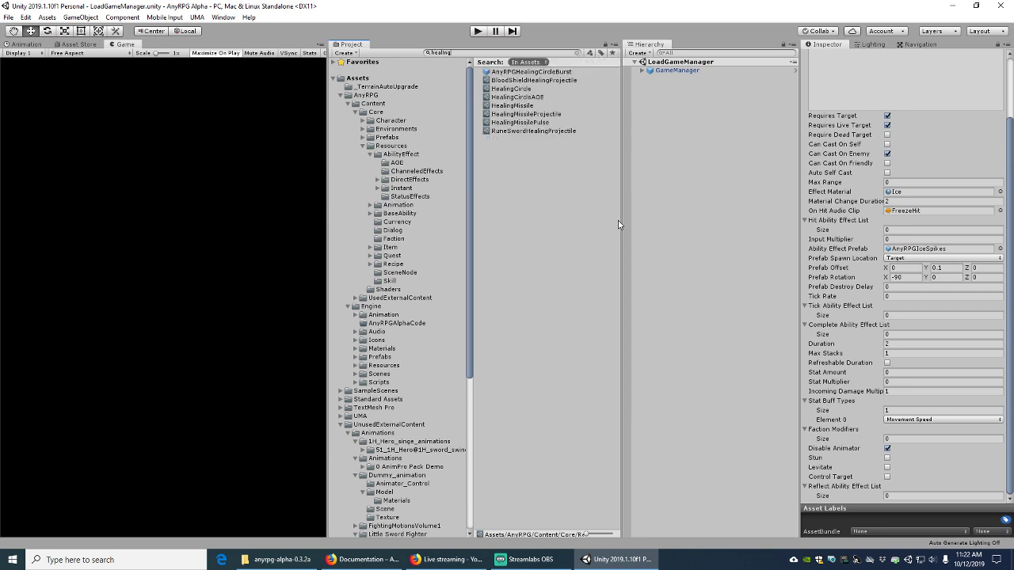
left_click(526, 88)
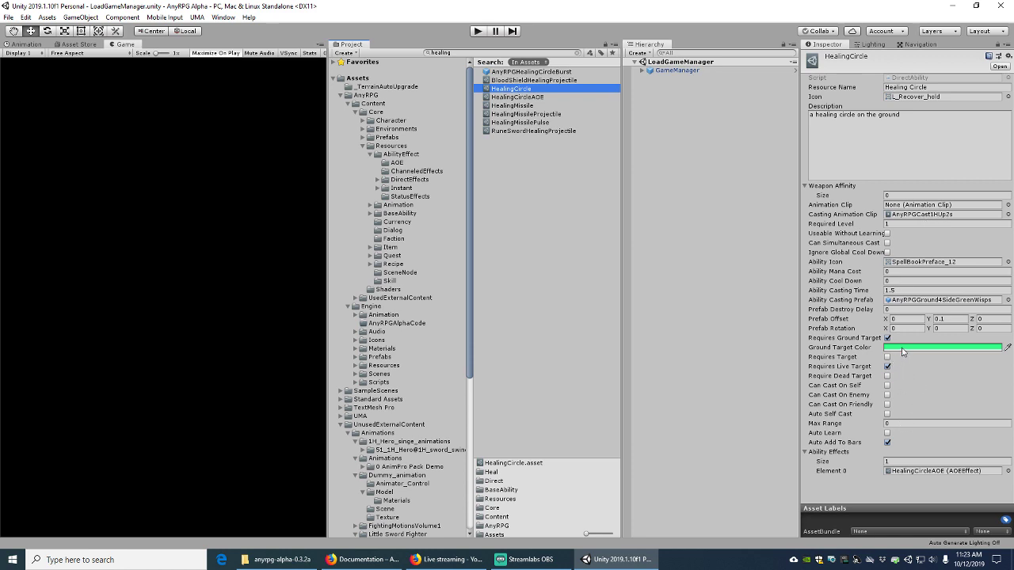
left_click(929, 471)
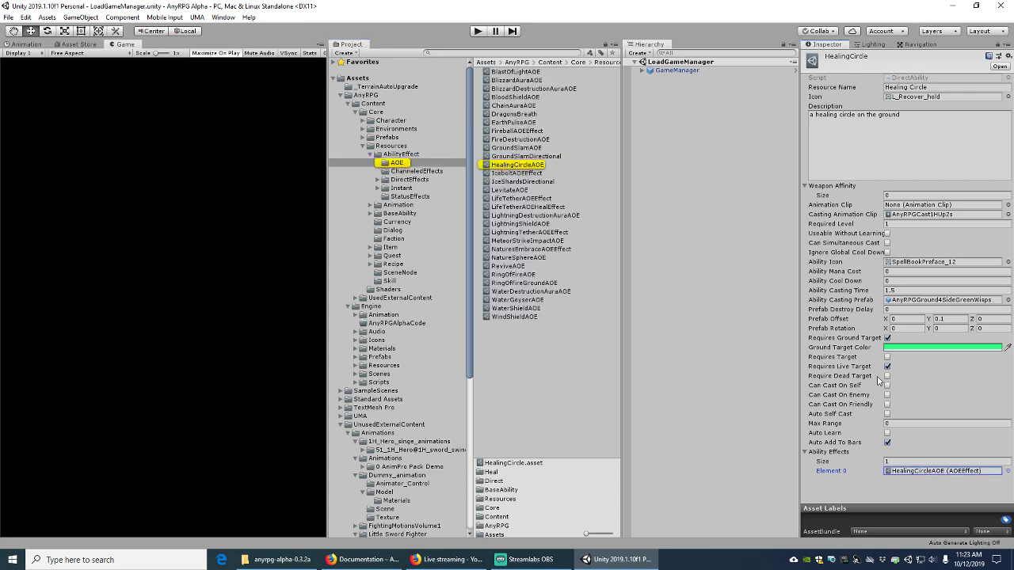
left_click(516, 165)
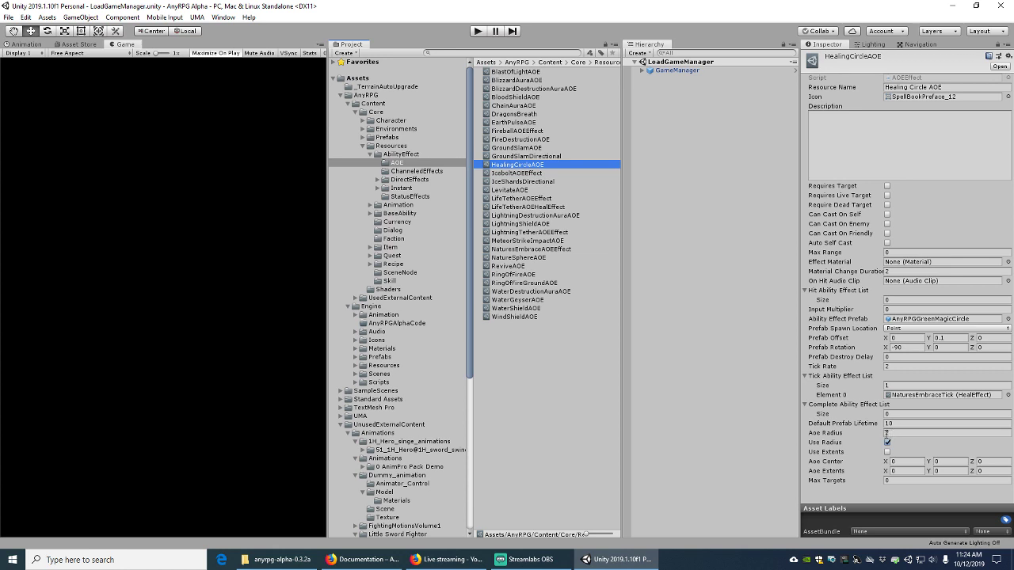
left_click(917, 394)
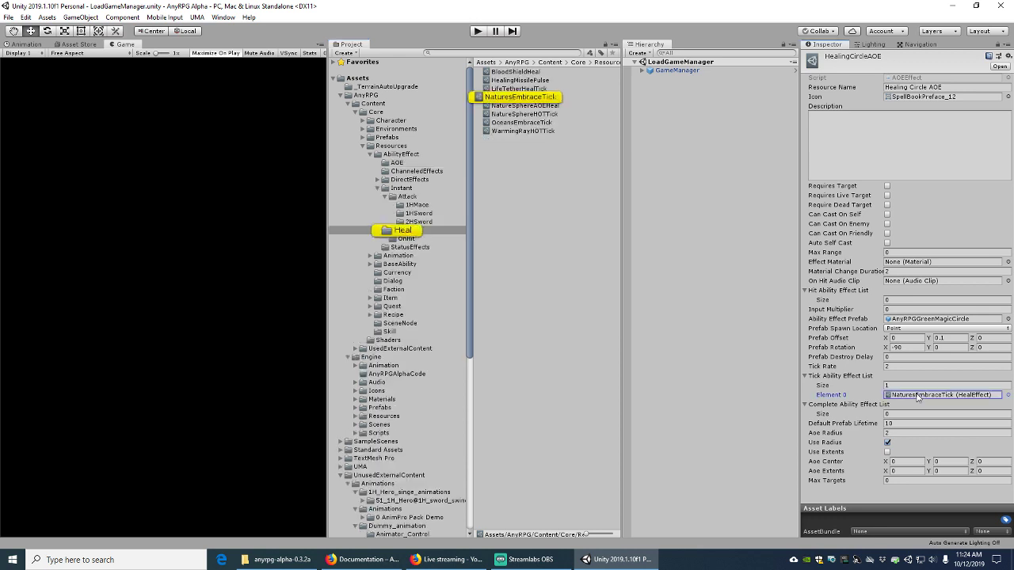
double_click(918, 394)
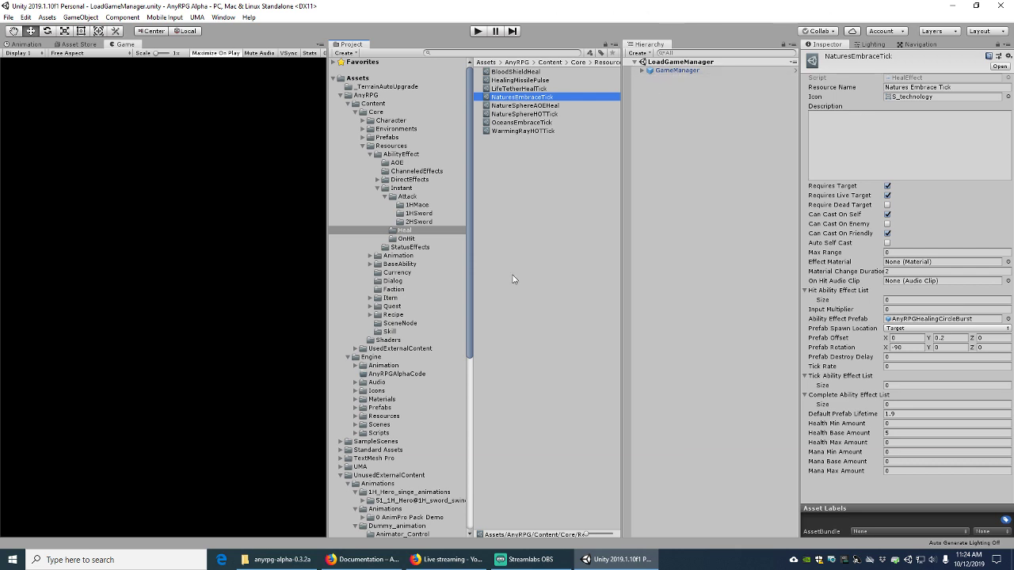
Switch to Firefox and look over the AnyRPG documentation's scriptable object screenshots and class relationship diagrams, ending at the page's beginning
left_click(366, 559)
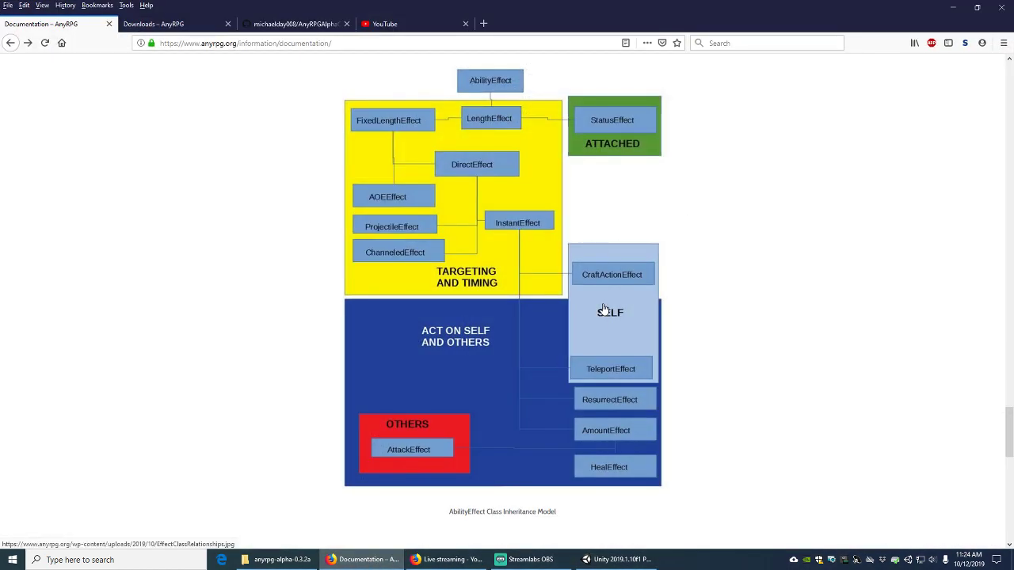
scroll(684, 324, "up", 15)
scroll(715, 324, "up", 10)
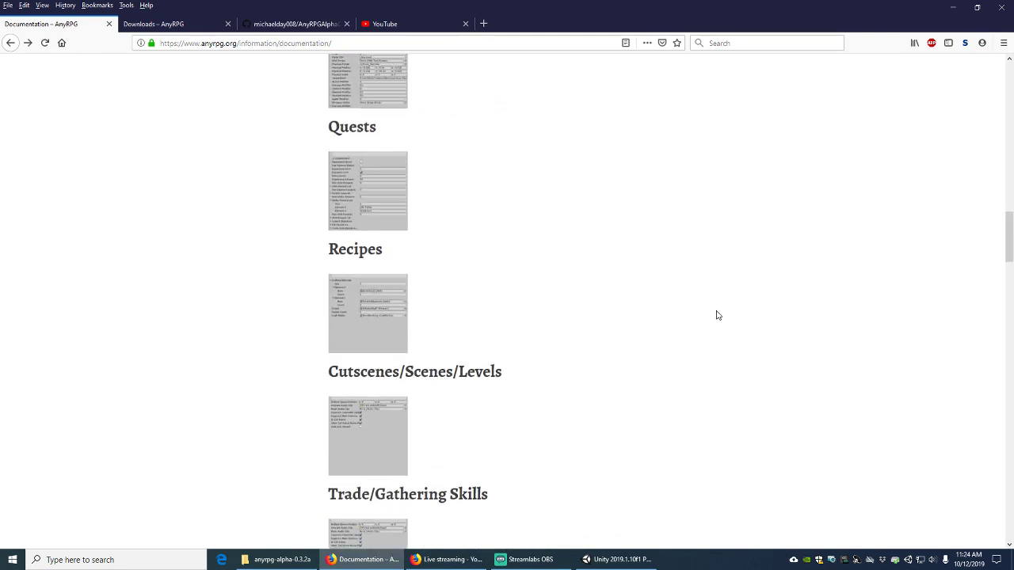
scroll(713, 313, "down", 5)
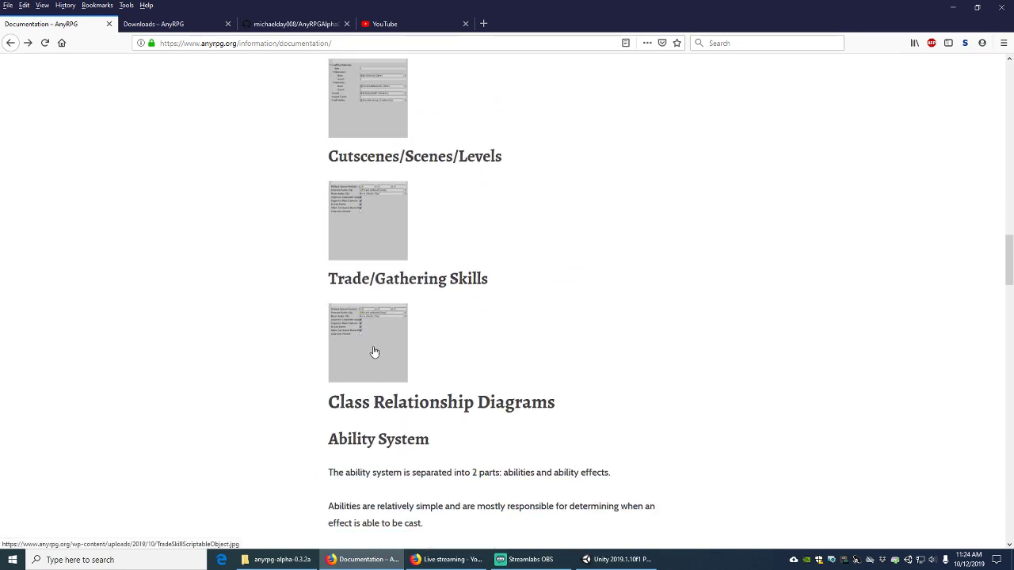
scroll(374, 352, "up", 7)
scroll(385, 294, "up", 7)
scroll(382, 351, "up", 8)
scroll(398, 285, "up", 2)
scroll(400, 279, "down", 20)
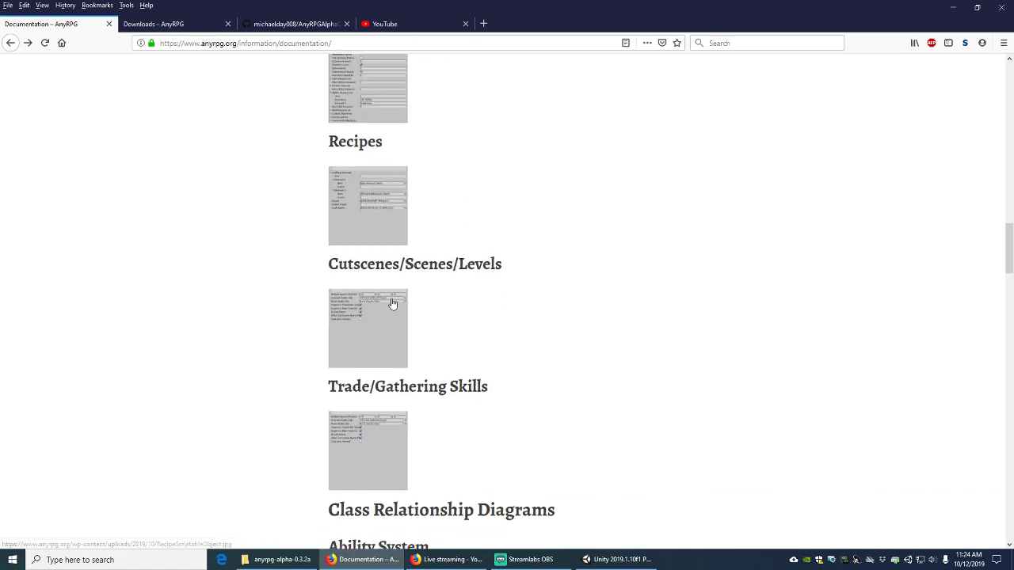
scroll(400, 317, "down", 6)
scroll(417, 313, "up", 20)
scroll(424, 293, "up", 20)
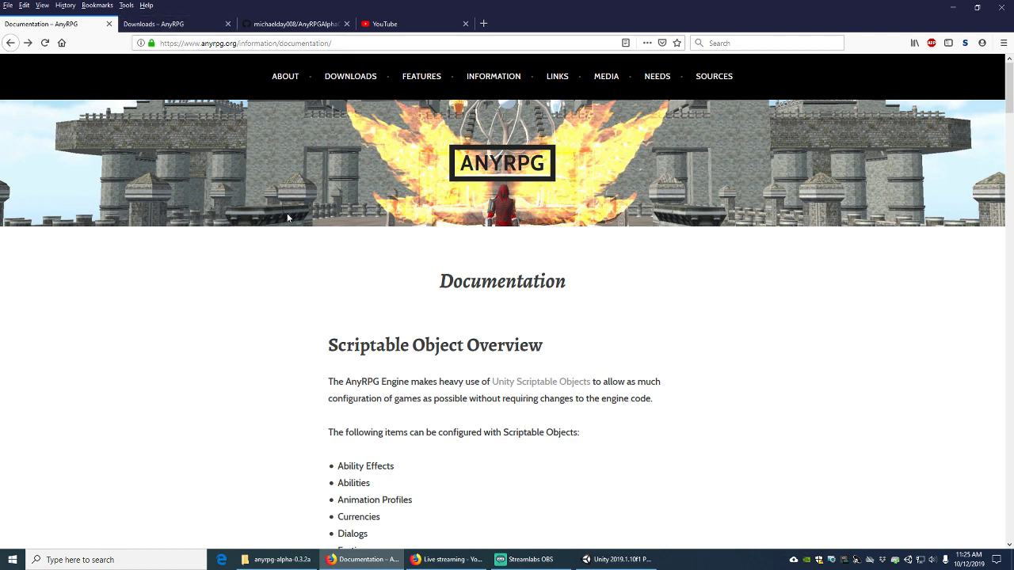
Open the YouTube channel linked in the AnyRPGAlphaCode README on GitHub in a separate tab and view it
left_click(384, 25)
left_click(325, 25)
left_click(174, 23)
left_click(296, 23)
scroll(238, 340, "down", 8)
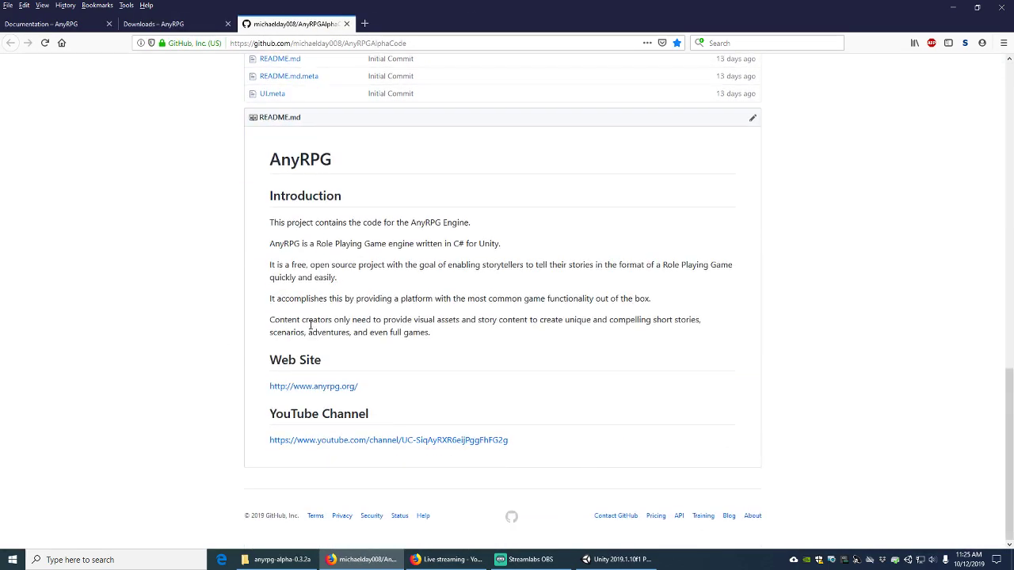
middle_click(342, 440)
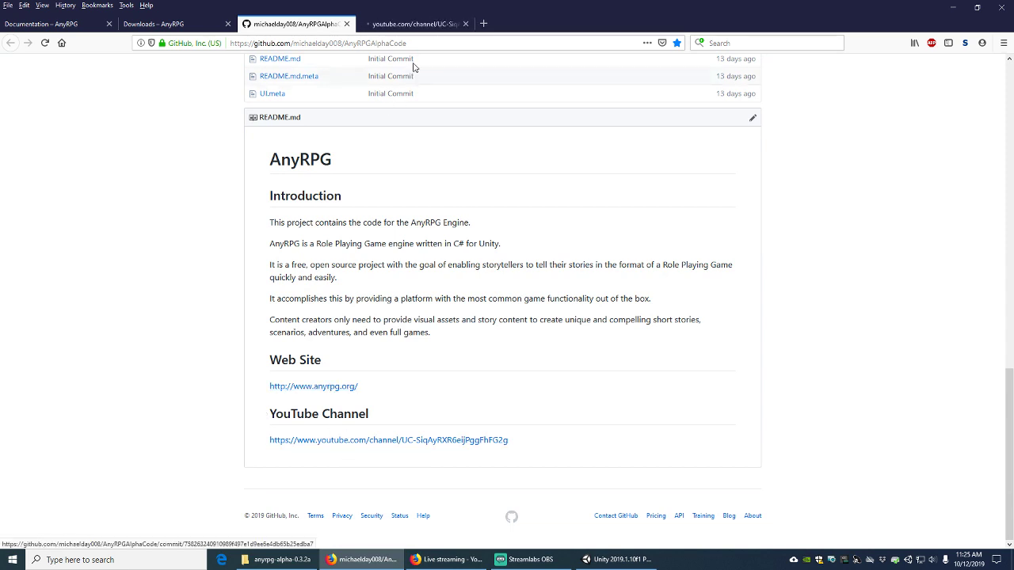
left_click(416, 24)
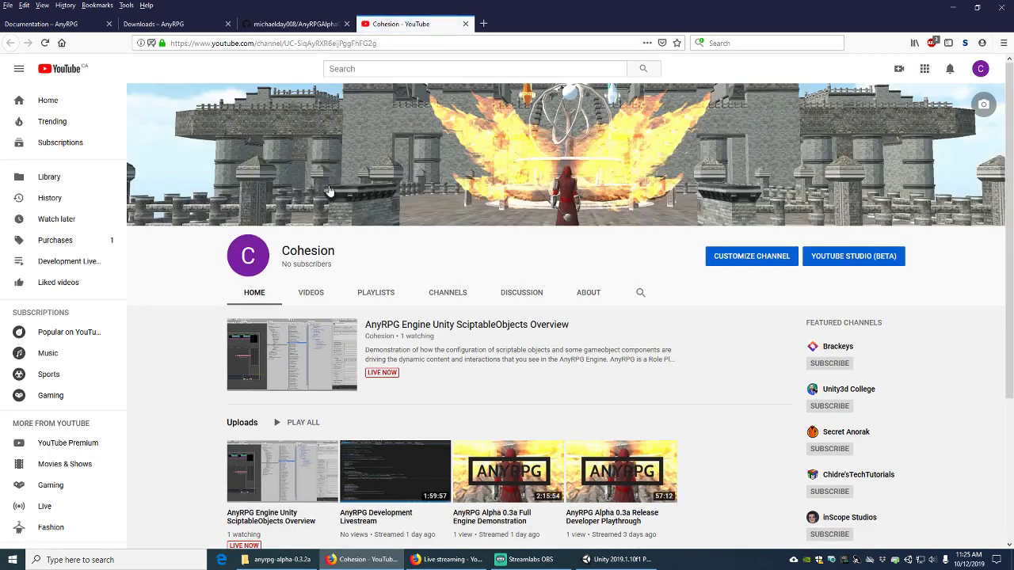
View the releases on the AnyRPG Downloads page, return to the Documentation page, and switch to the YouTube live streaming window
left_click(275, 28)
left_click(167, 24)
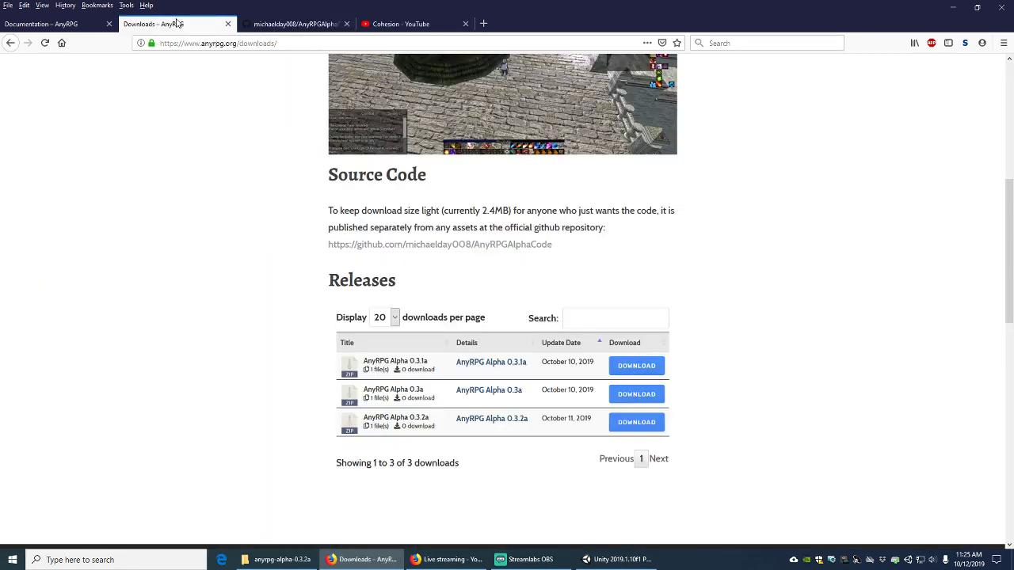
left_click(104, 26)
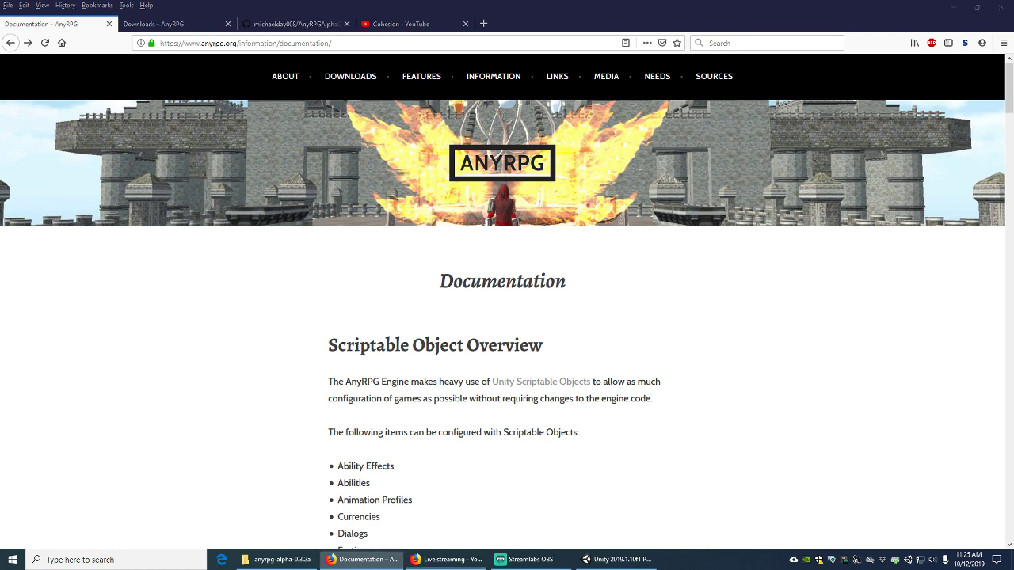
left_click(447, 559)
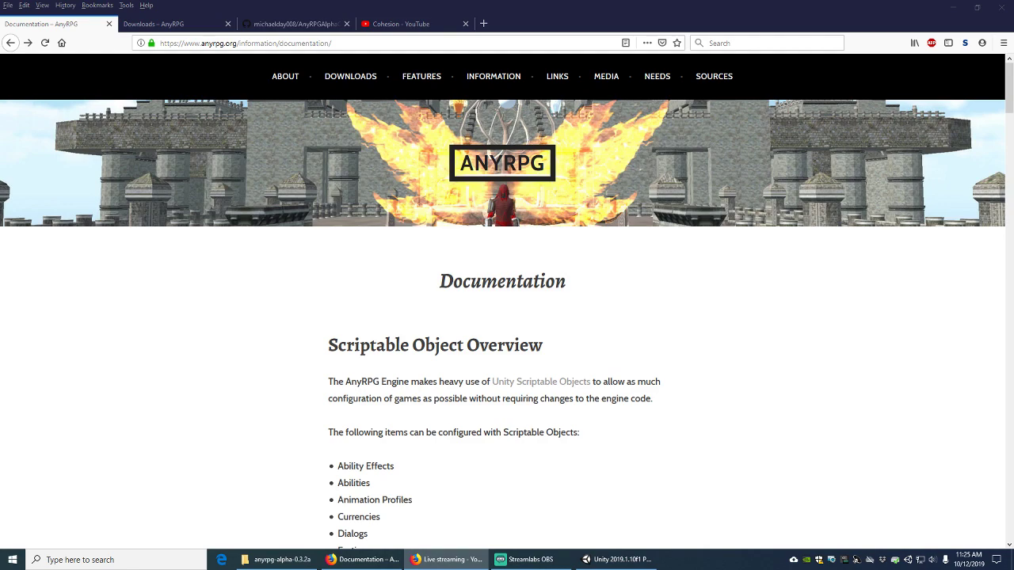